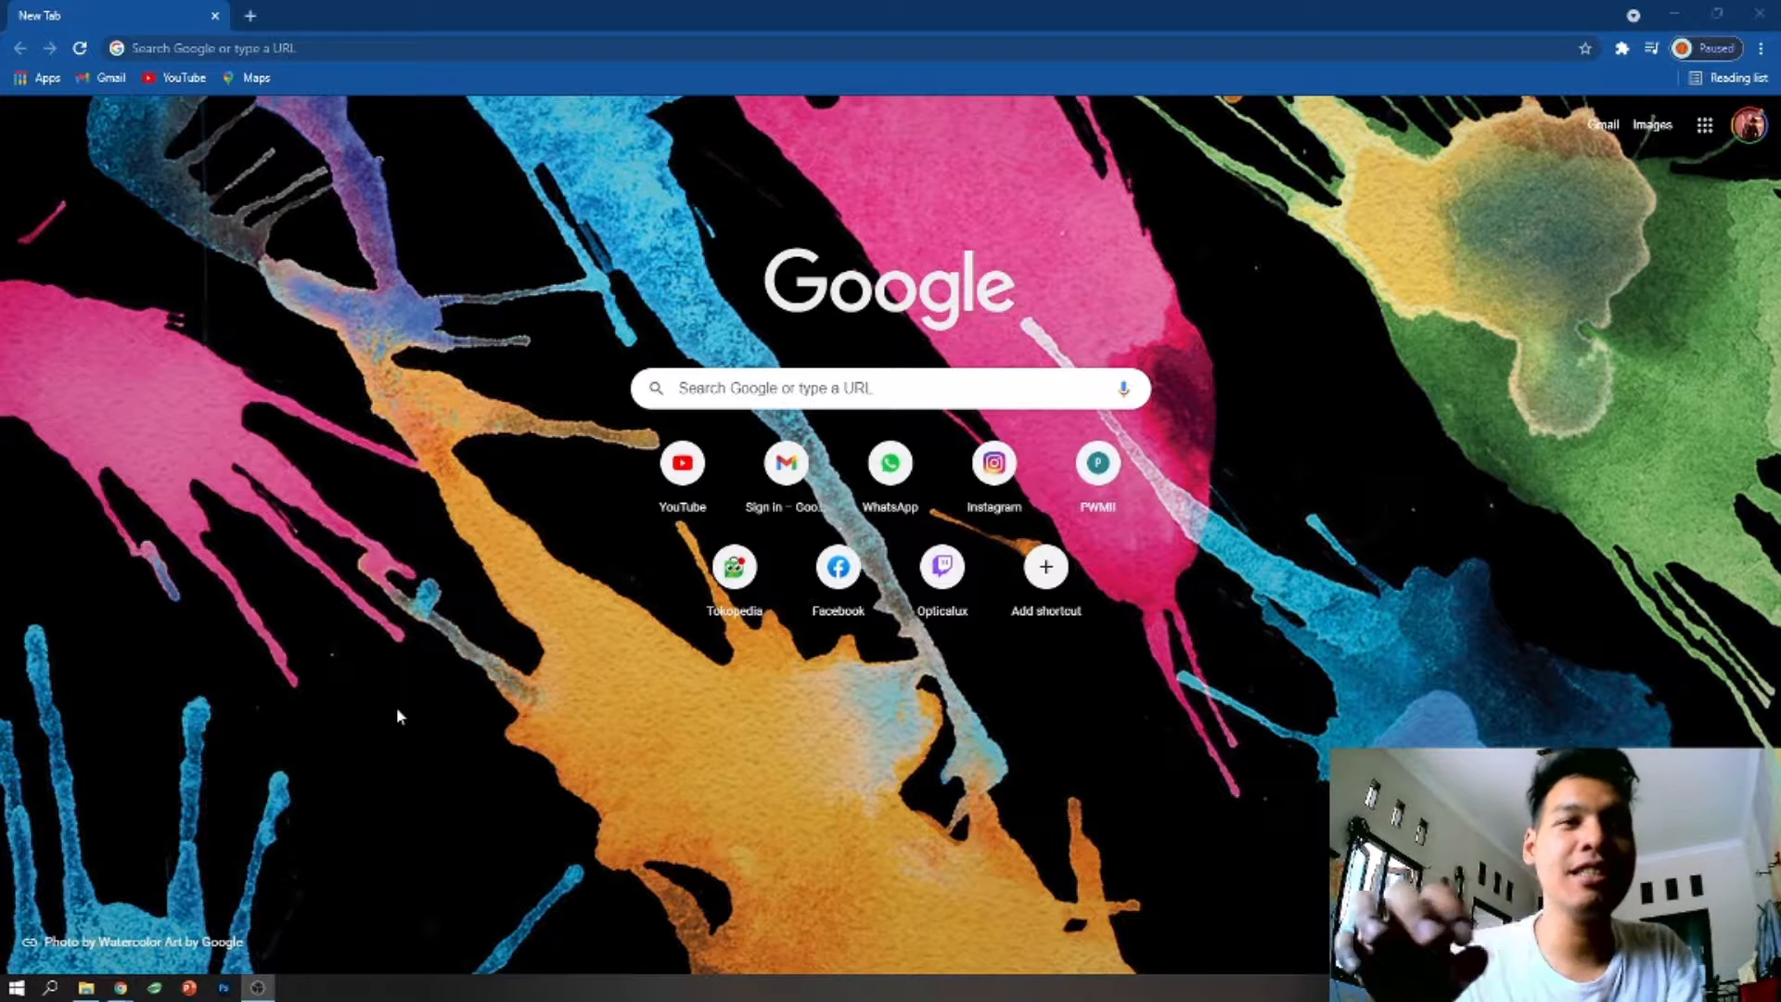
left_click(473, 220)
right_click(414, 165)
left_click(343, 243)
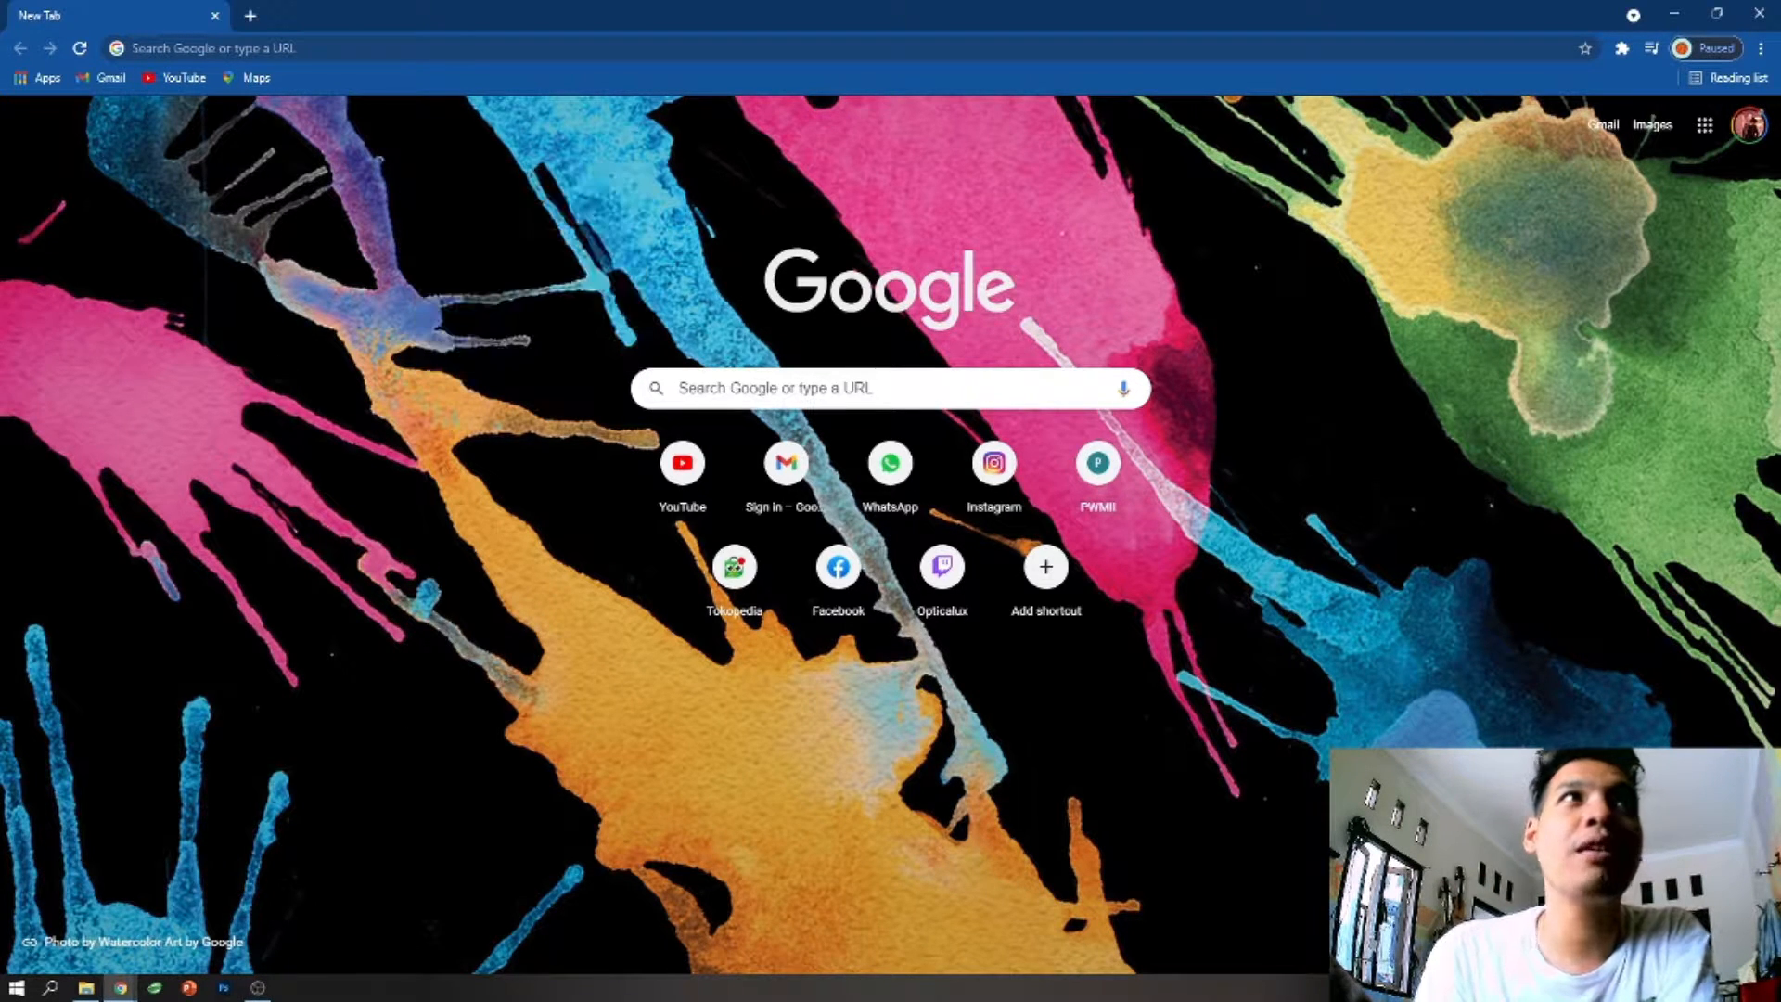
- Try to open the website home.me.by
left_click(438, 47)
type("home")
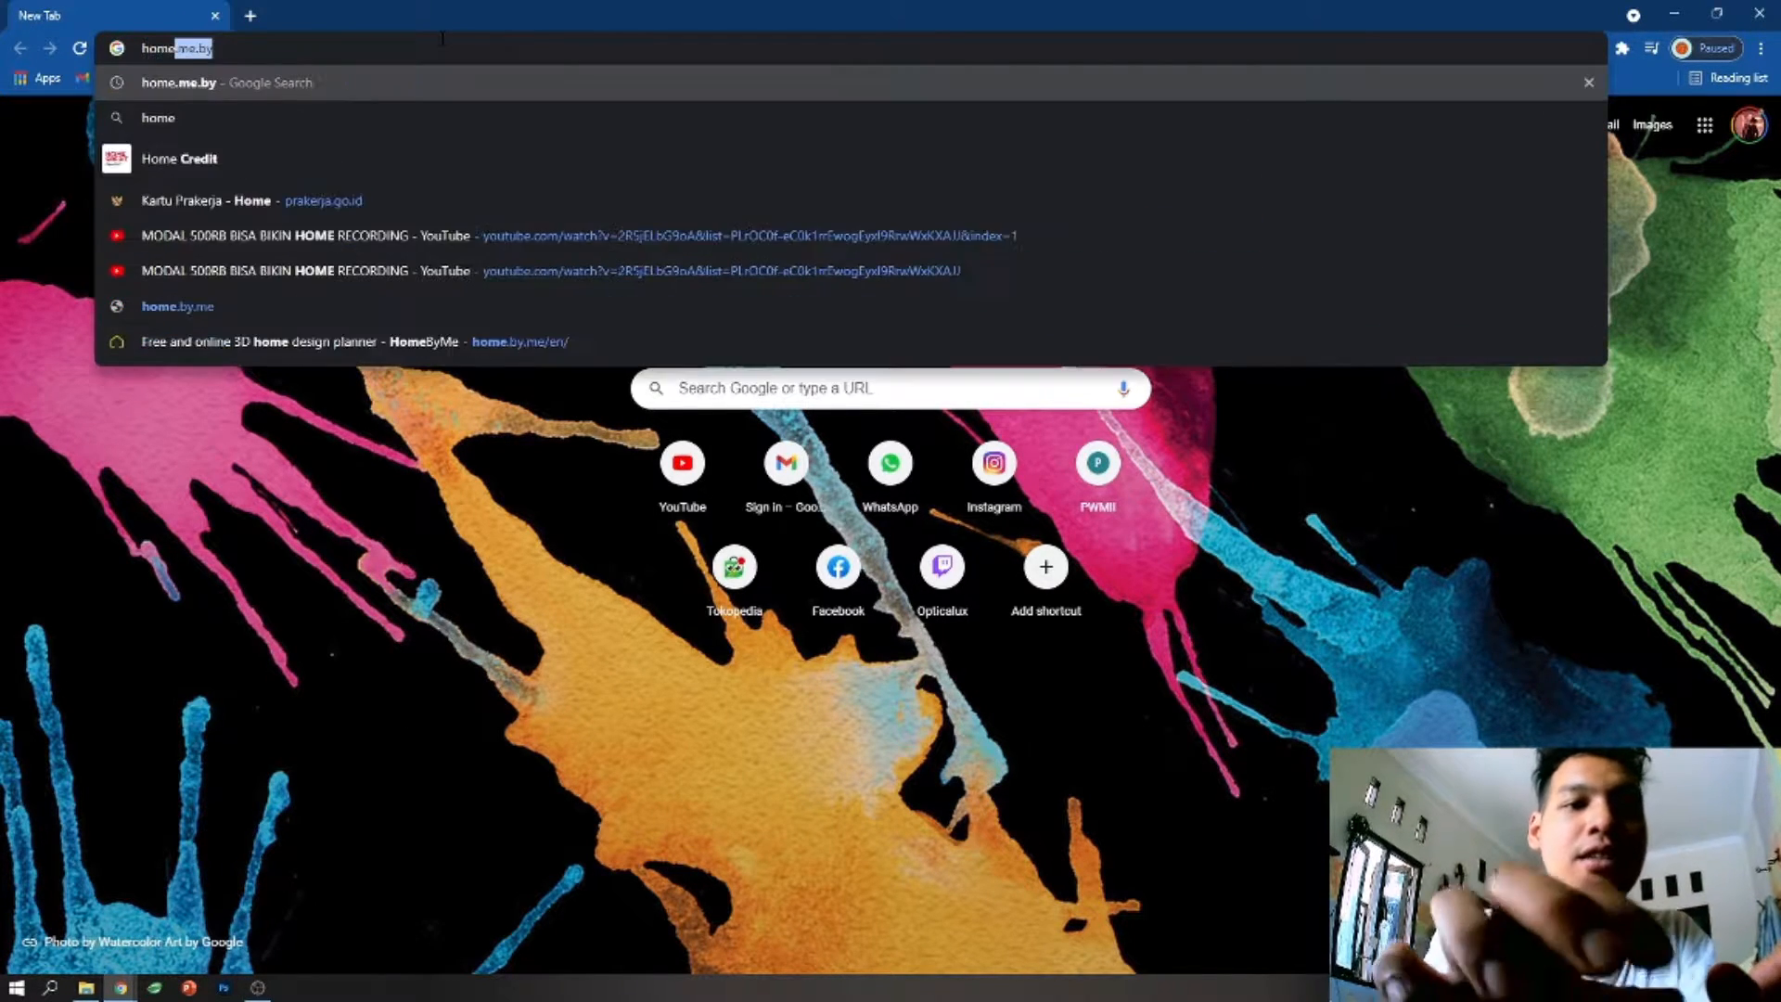
type(".e")
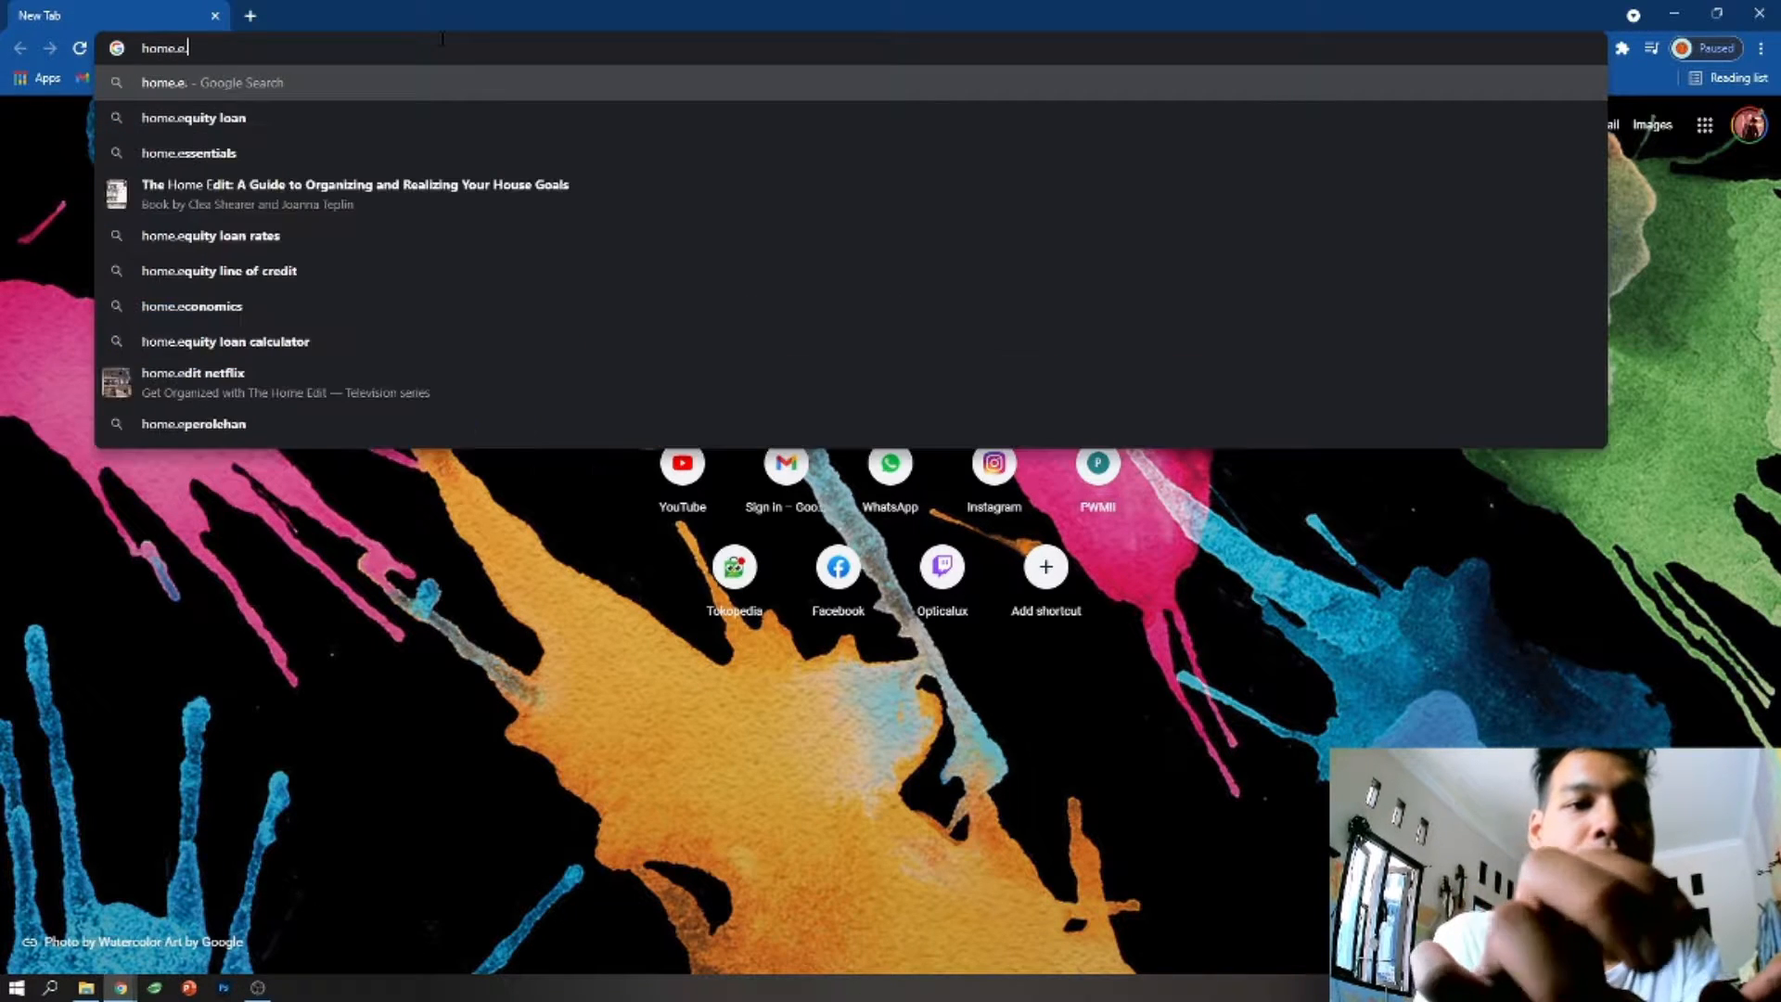
key("BackSpace")
key("BackSpace")
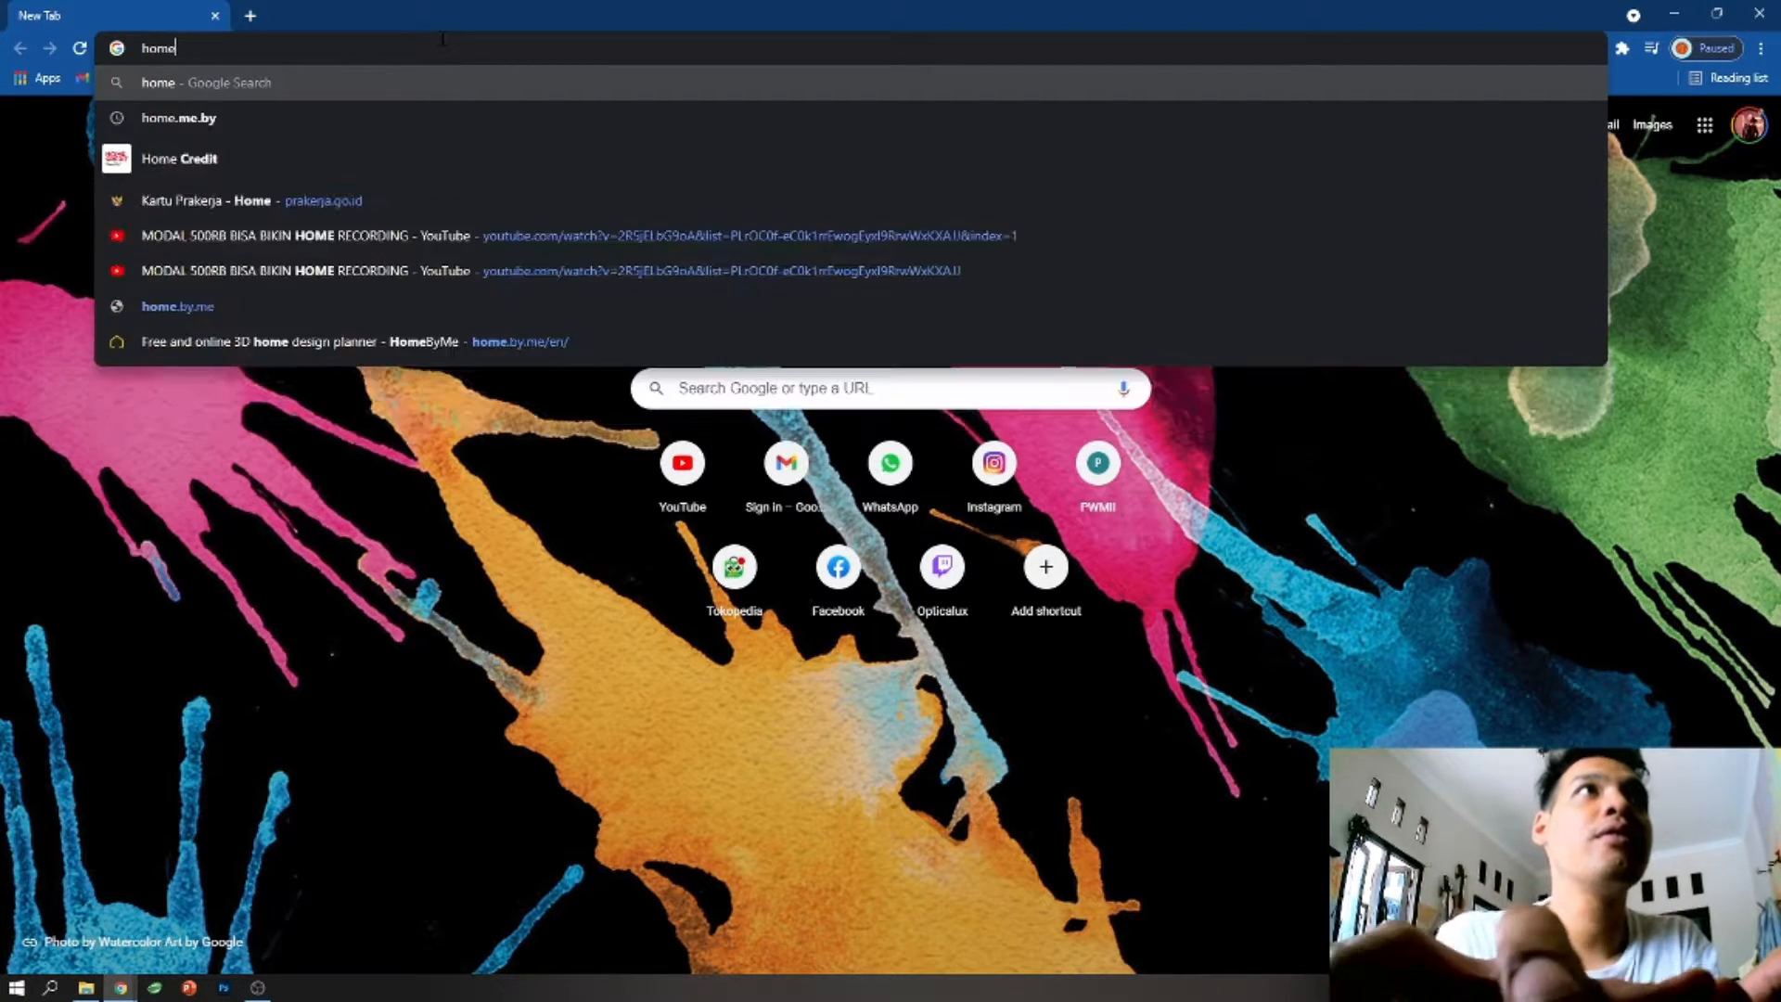
type(".me.b")
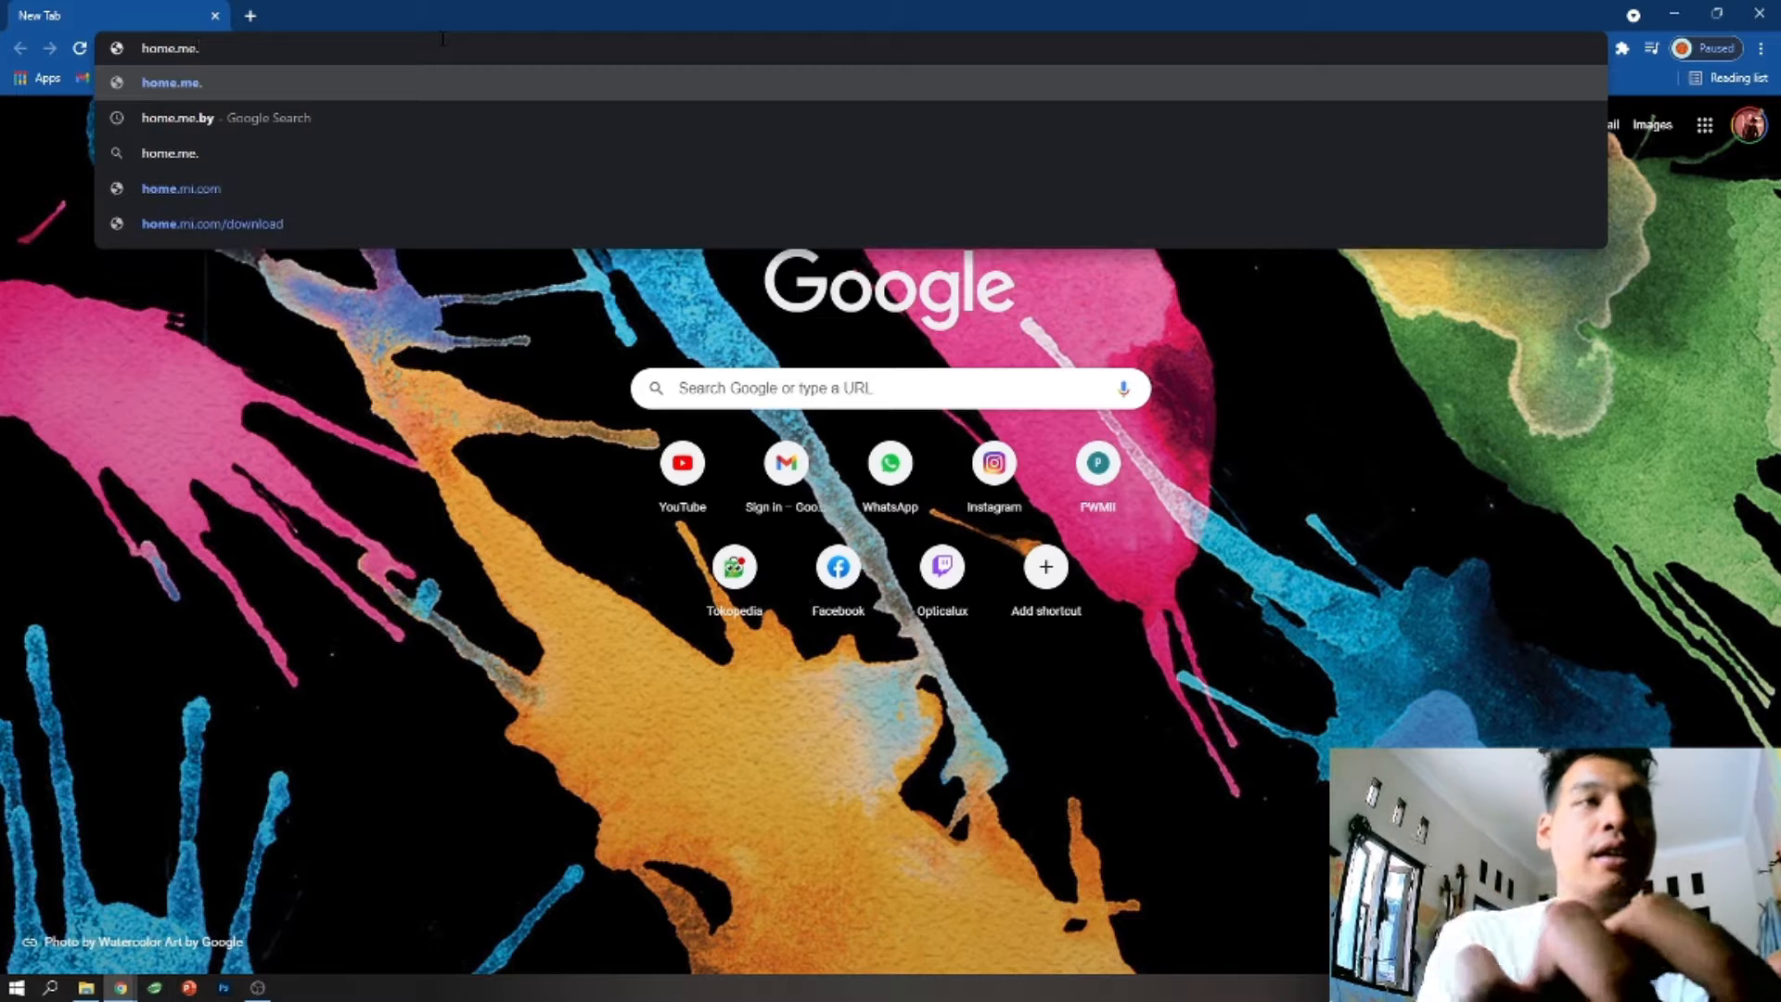
type("y")
key("Return")
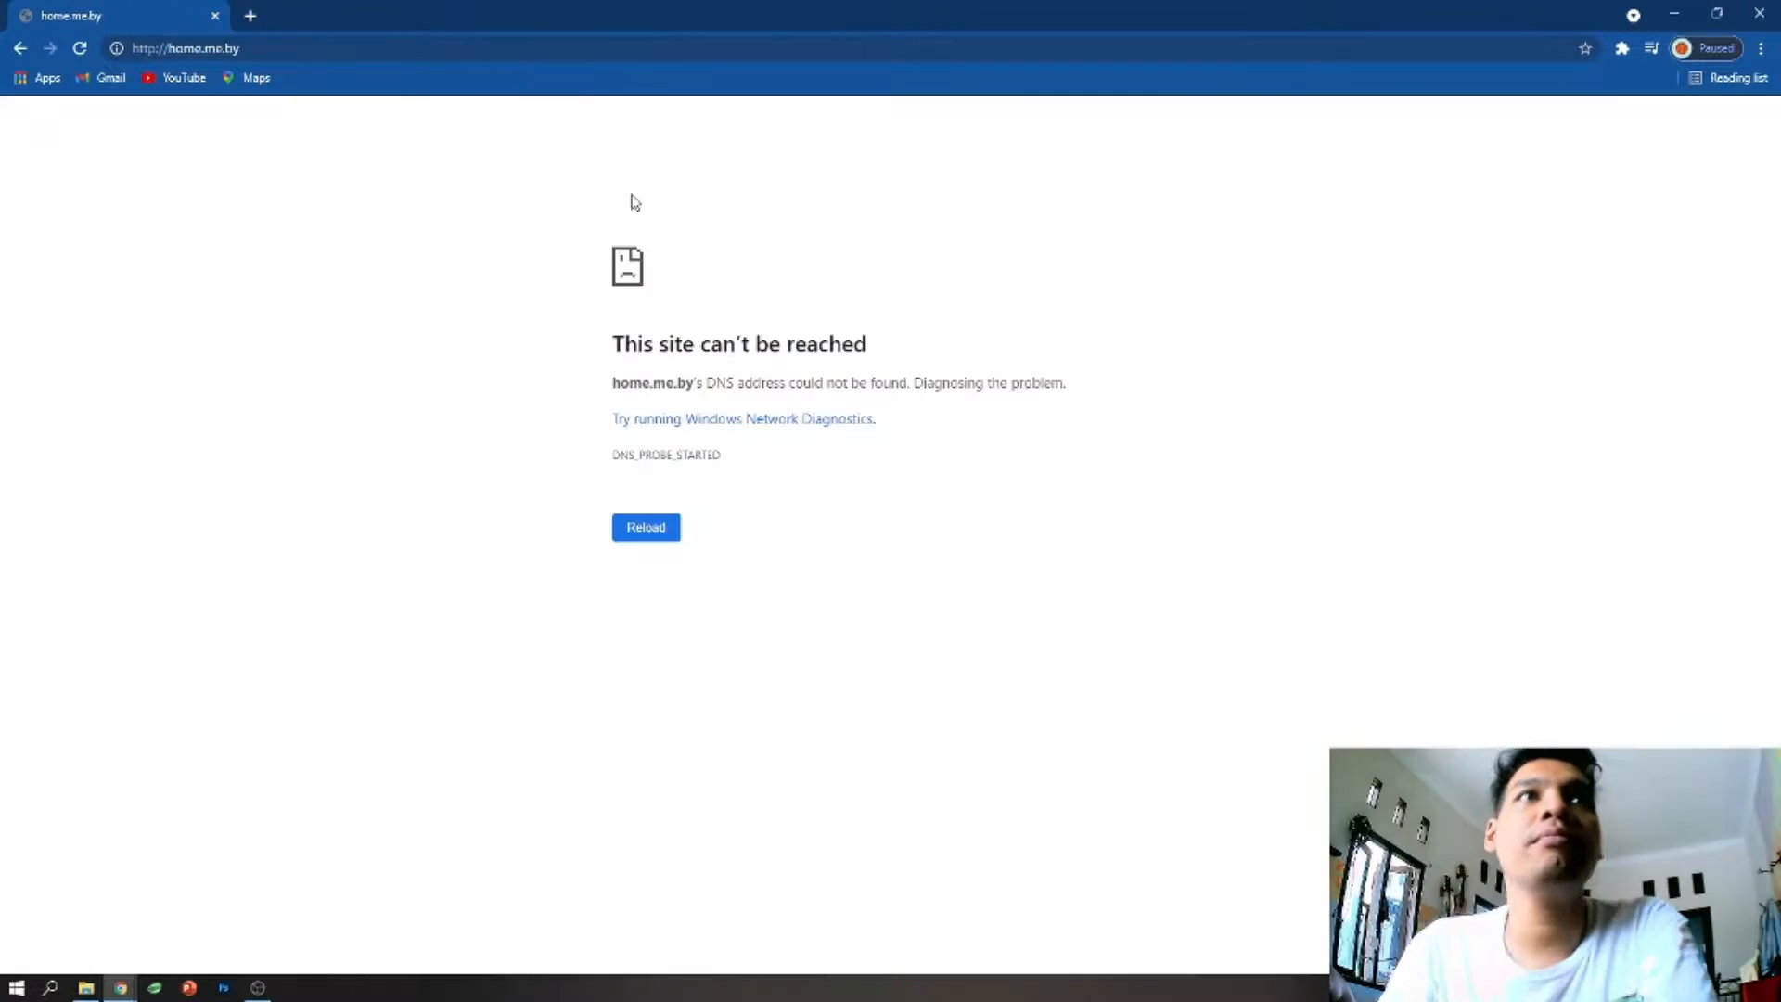
- Open the website home.by.me and accept its cookie notice
left_click(440, 49)
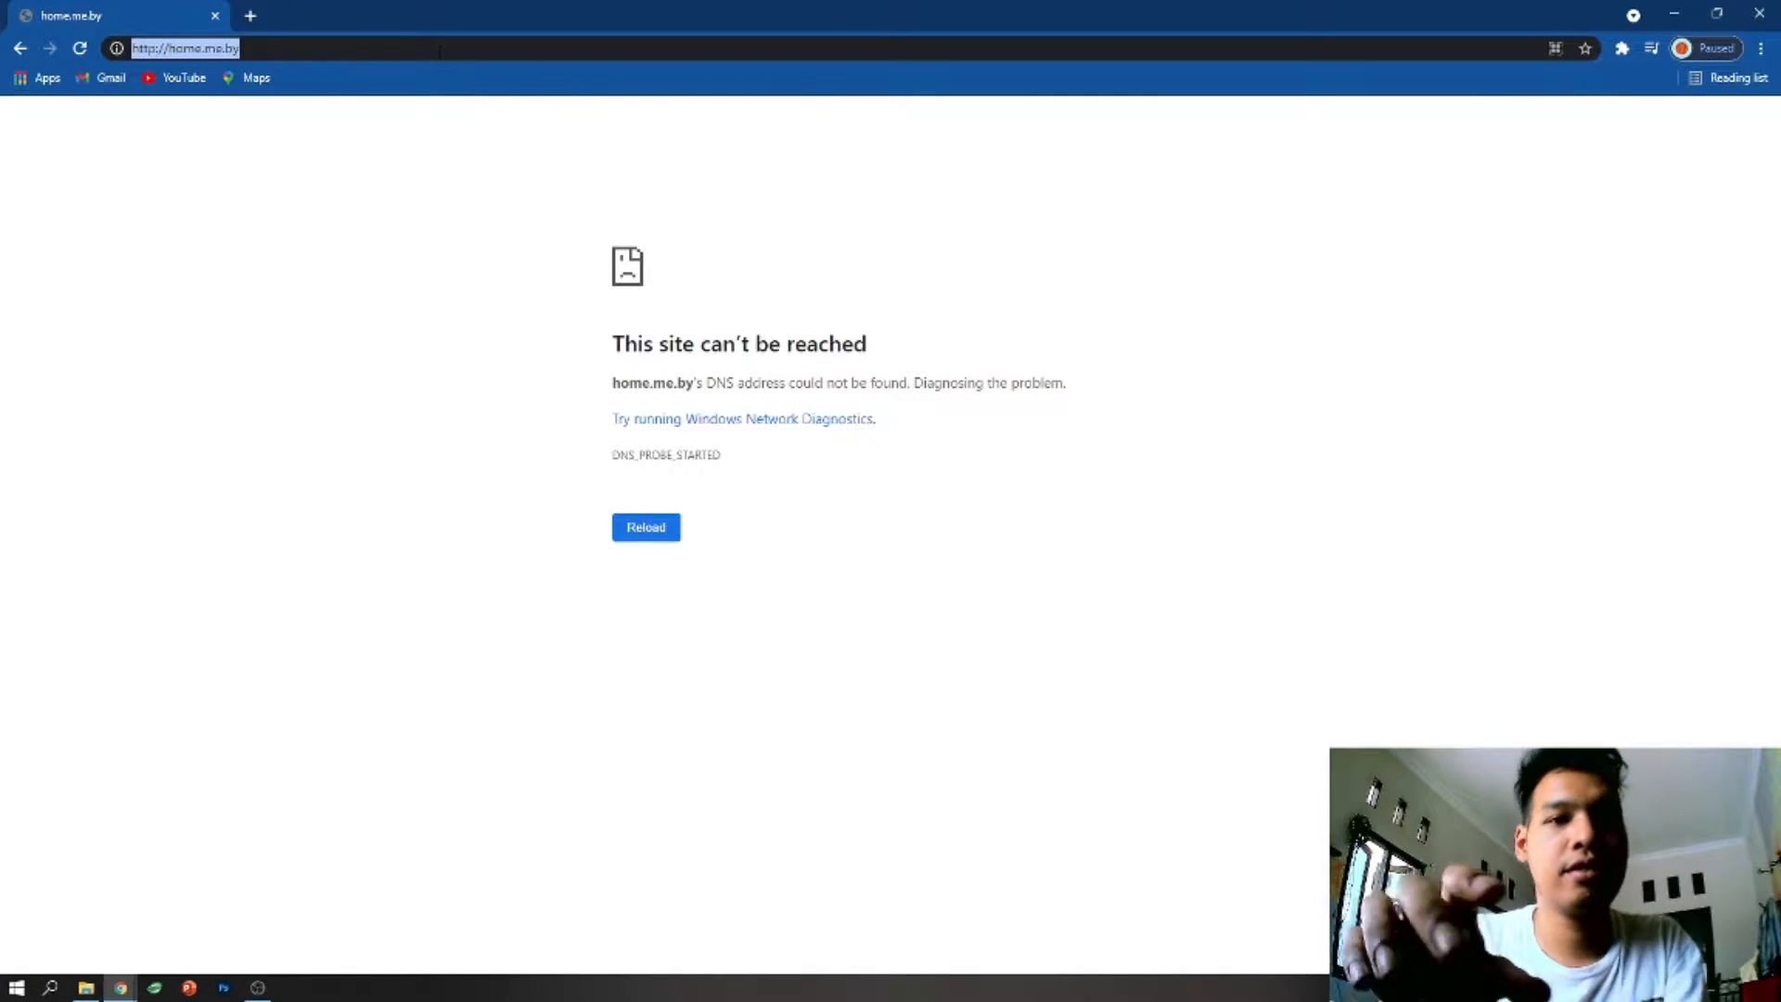
type("home.m")
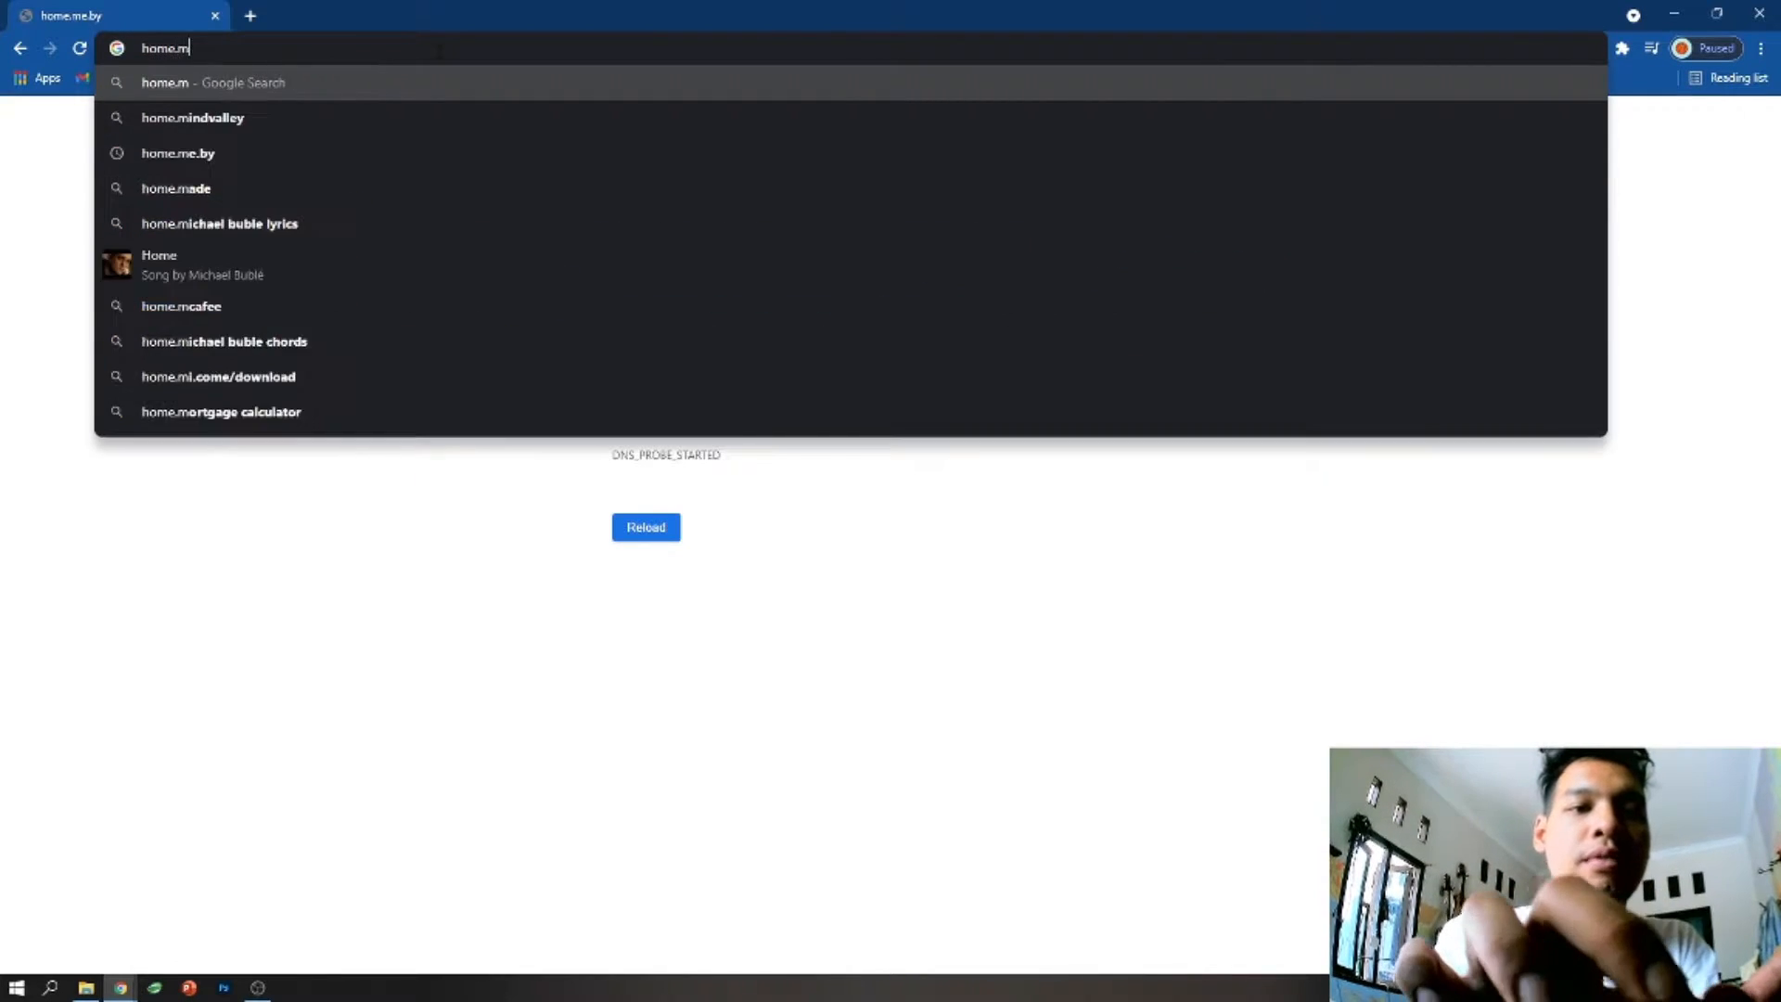
key("BackSpace")
type("by.me")
key("Return")
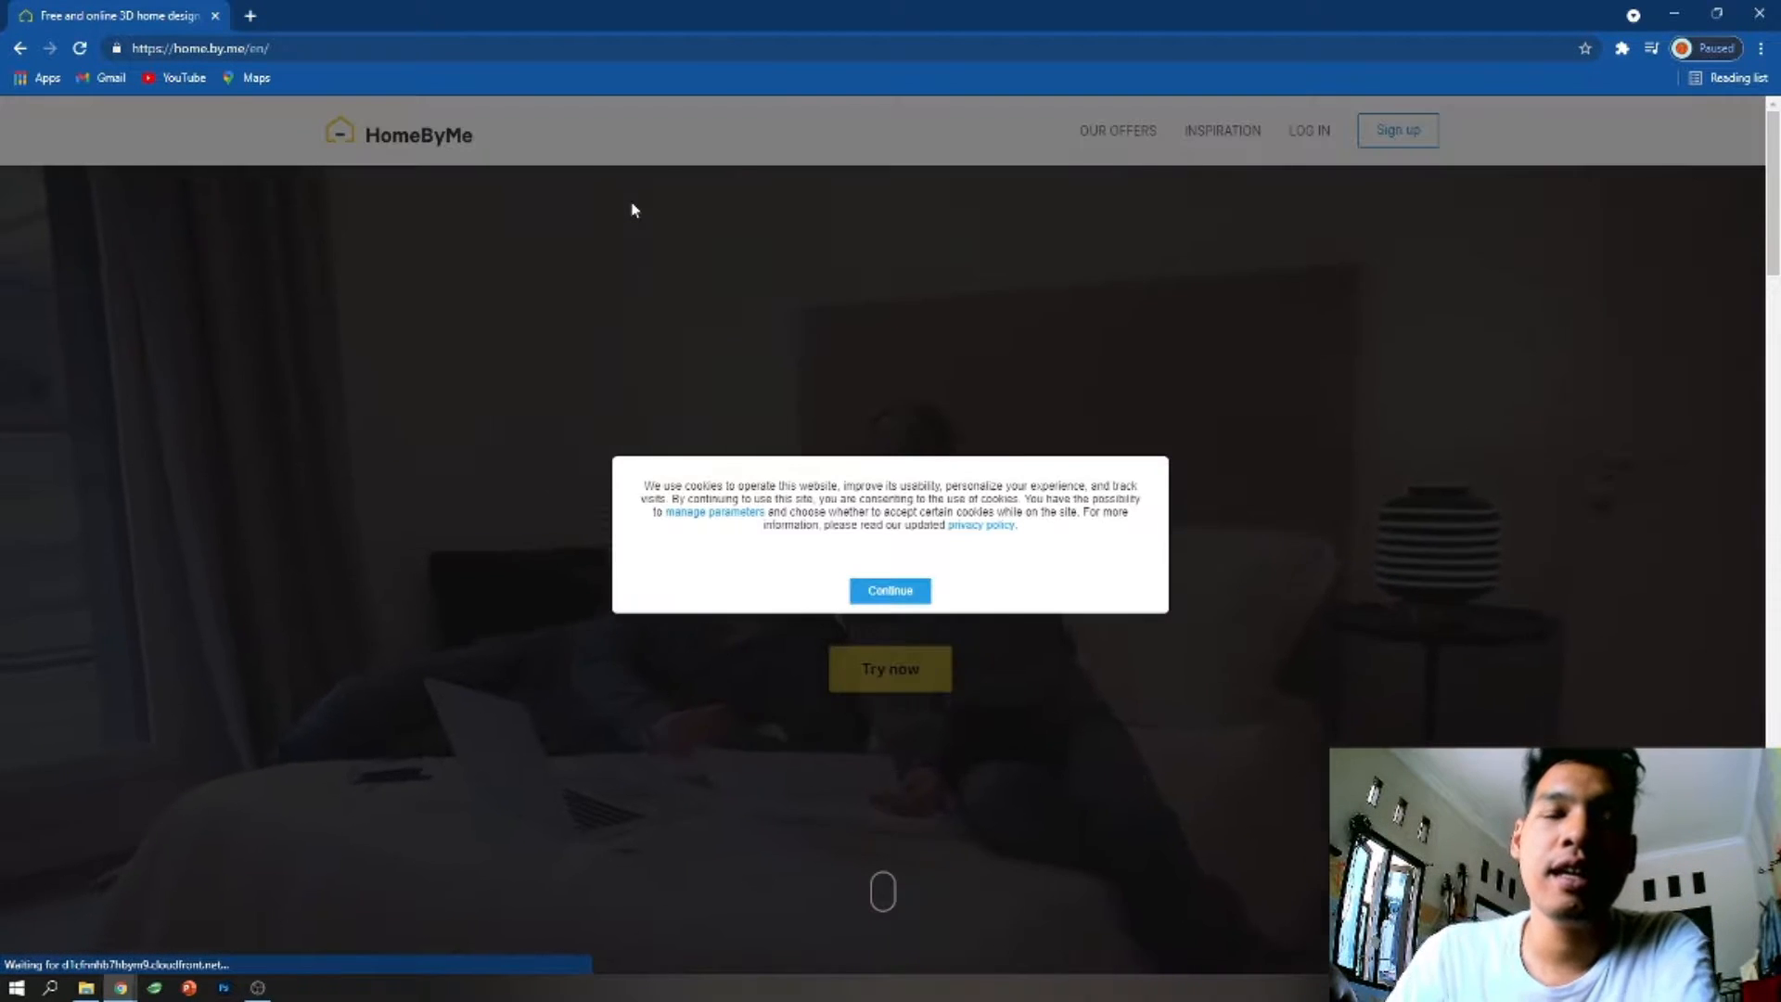
left_click(922, 595)
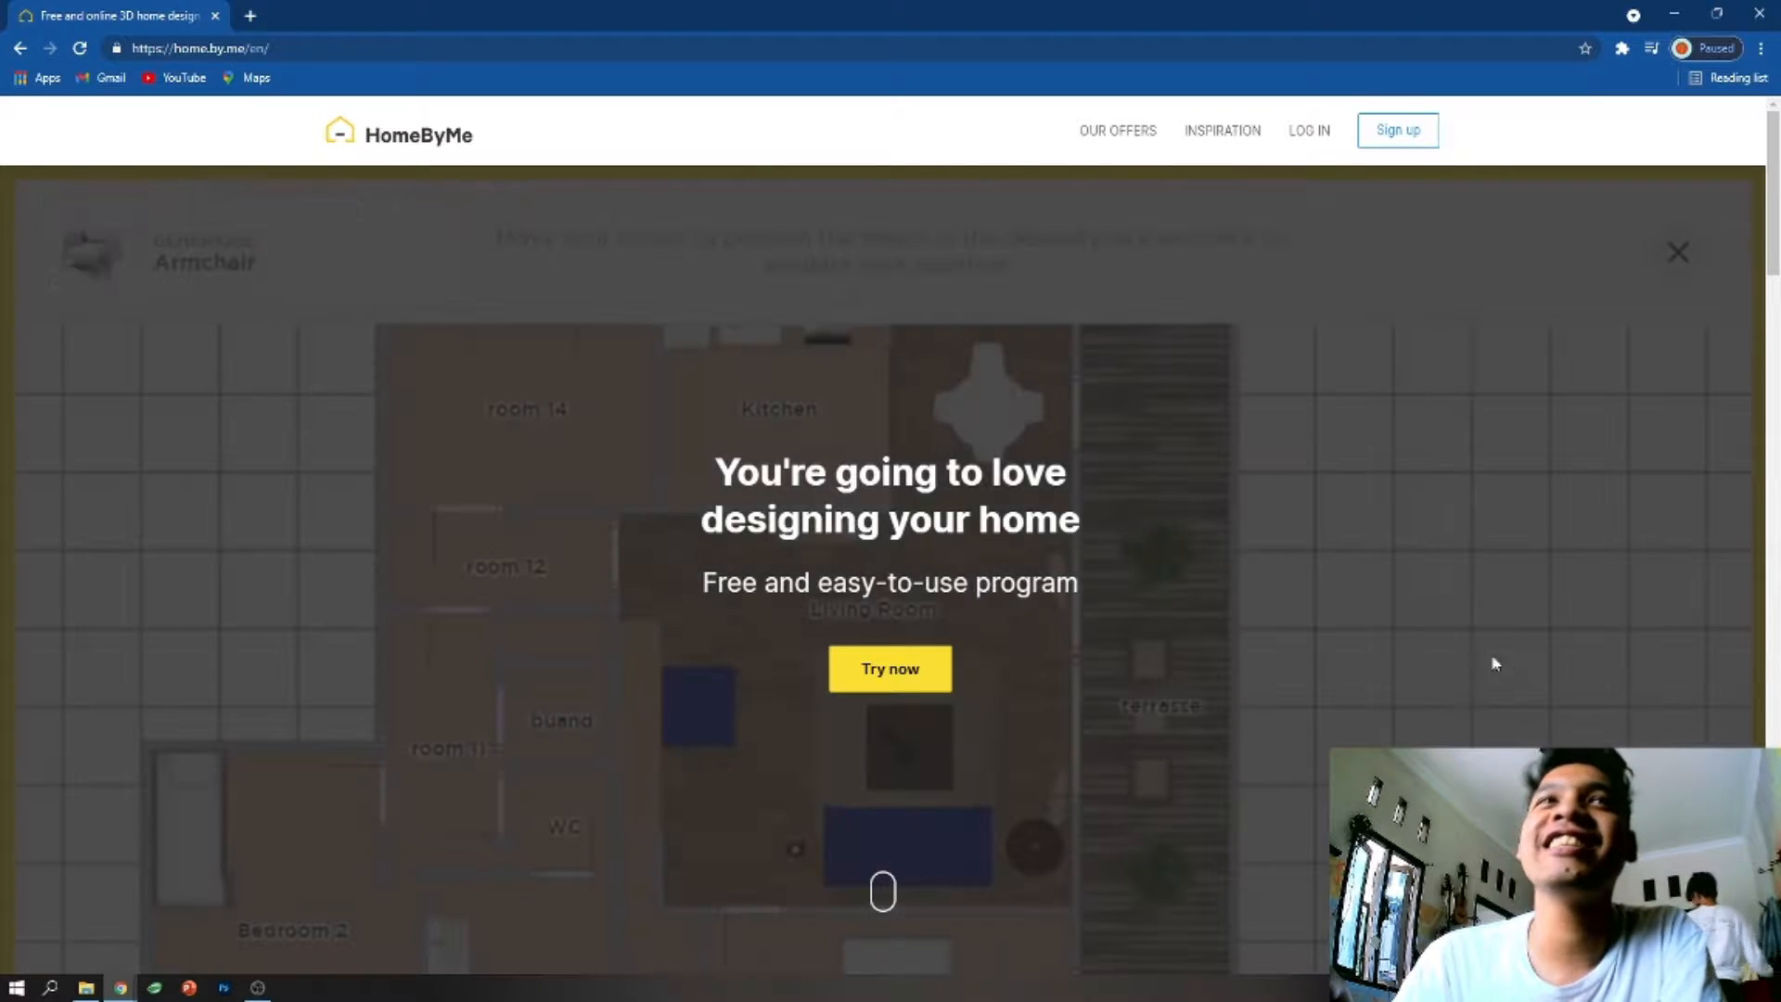
- Try the HomeByMe demo planner, examining the sample house in 3D and 2D, and close it
left_click(907, 657)
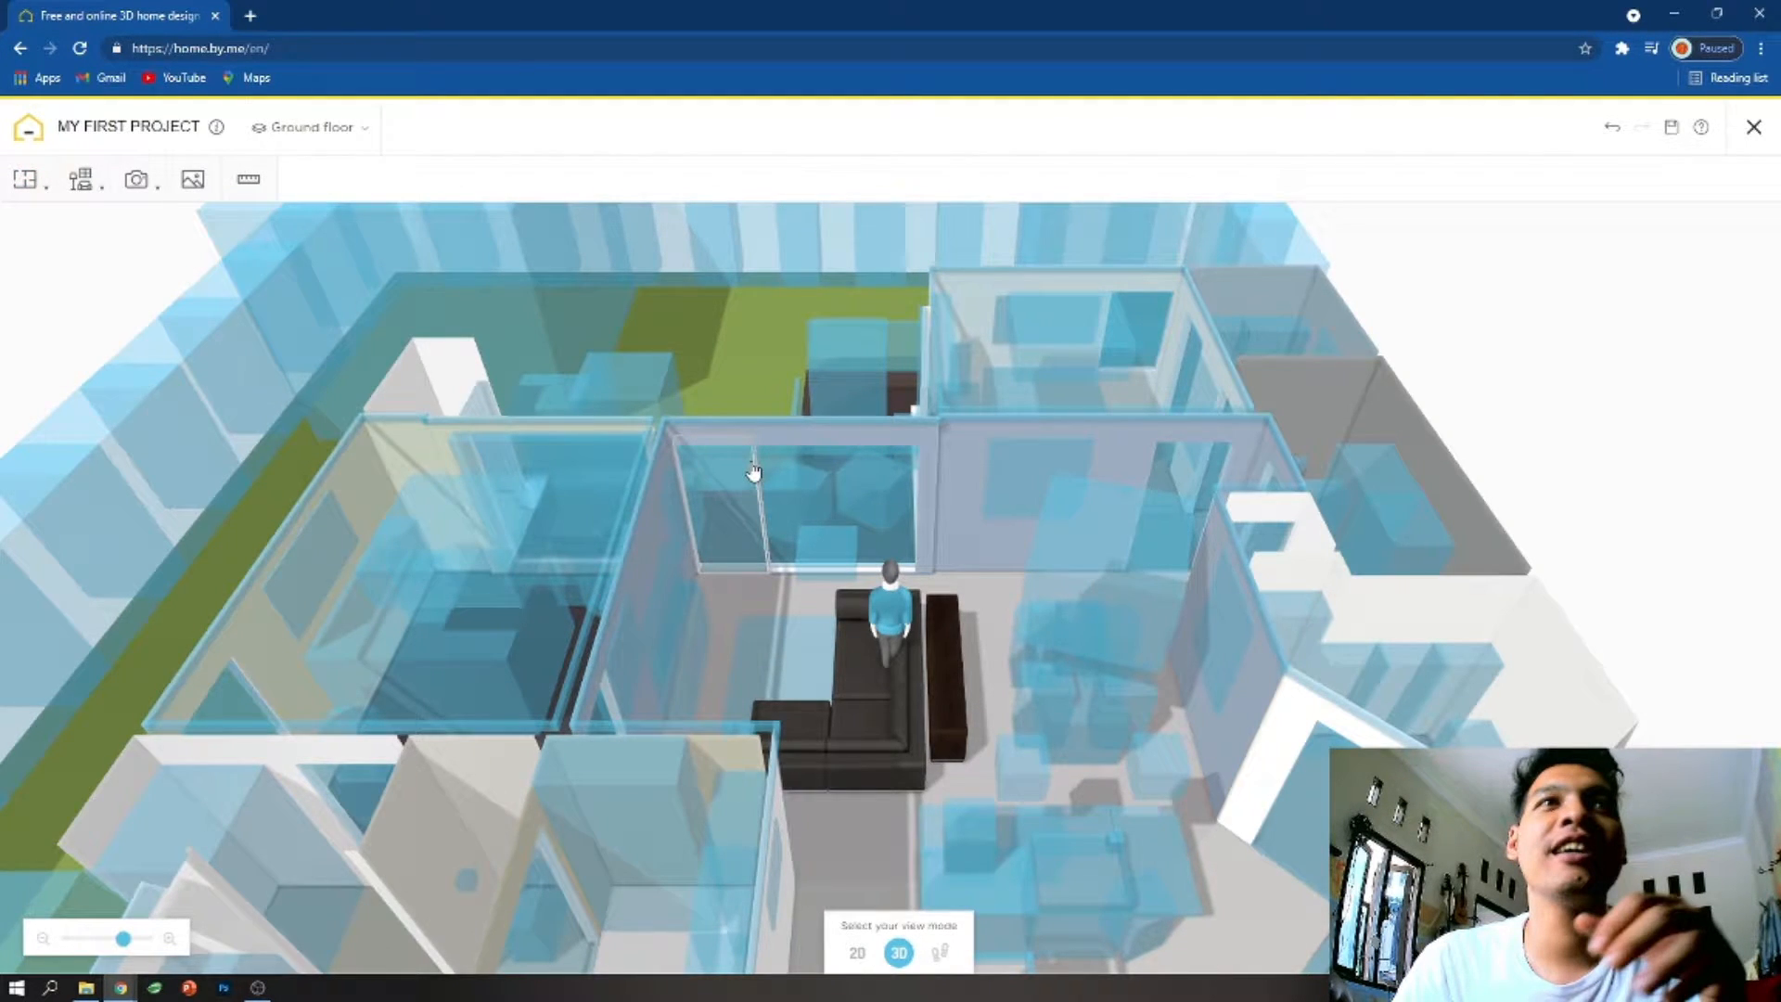
scroll(753, 473, "down", 3)
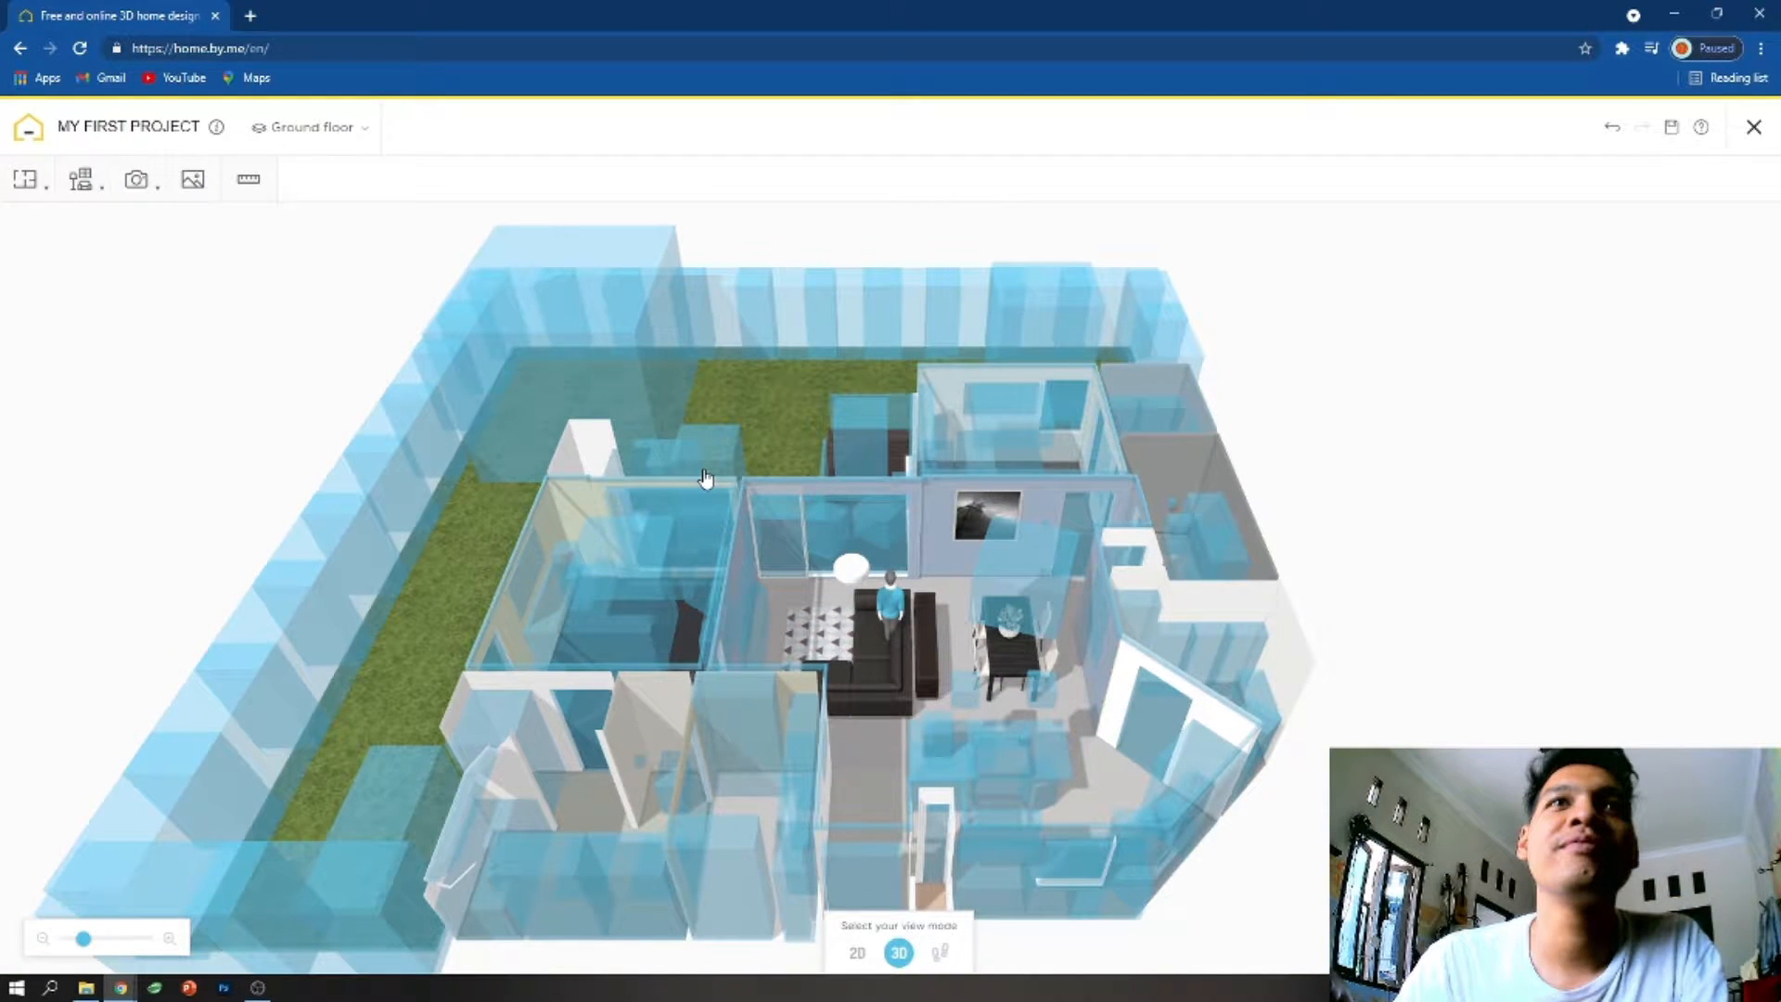
left_click_drag(705, 477, 705, 594)
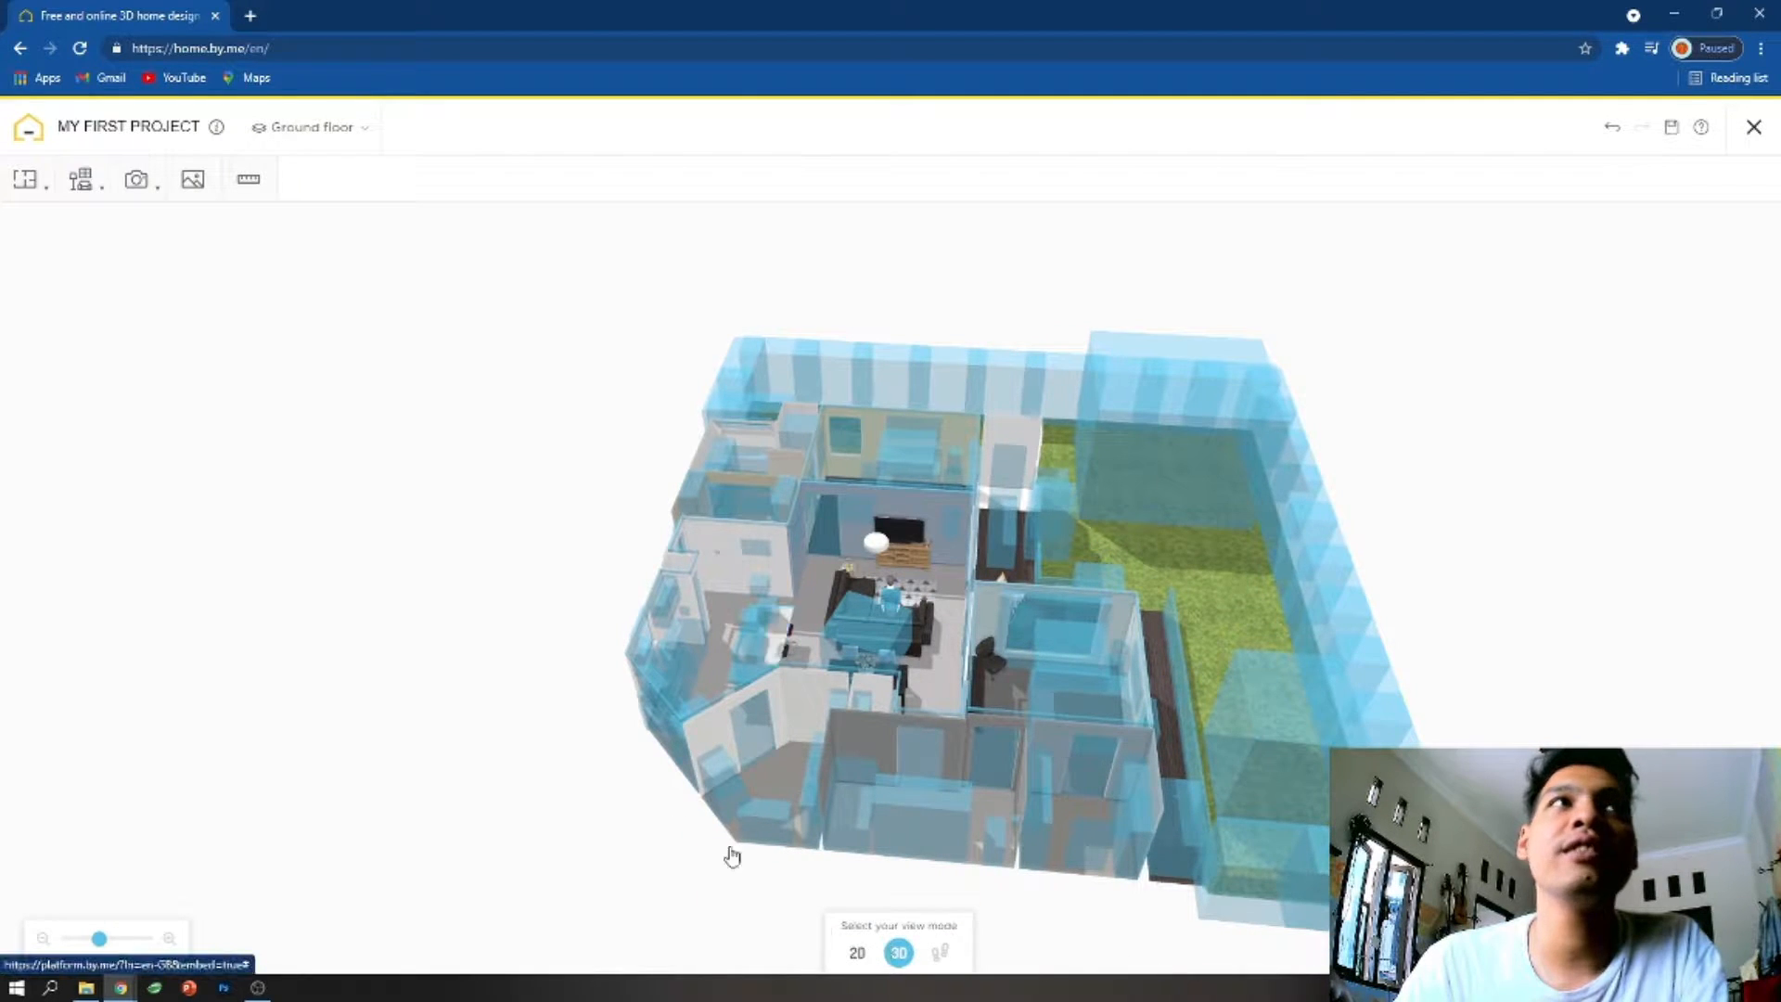
left_click(857, 953)
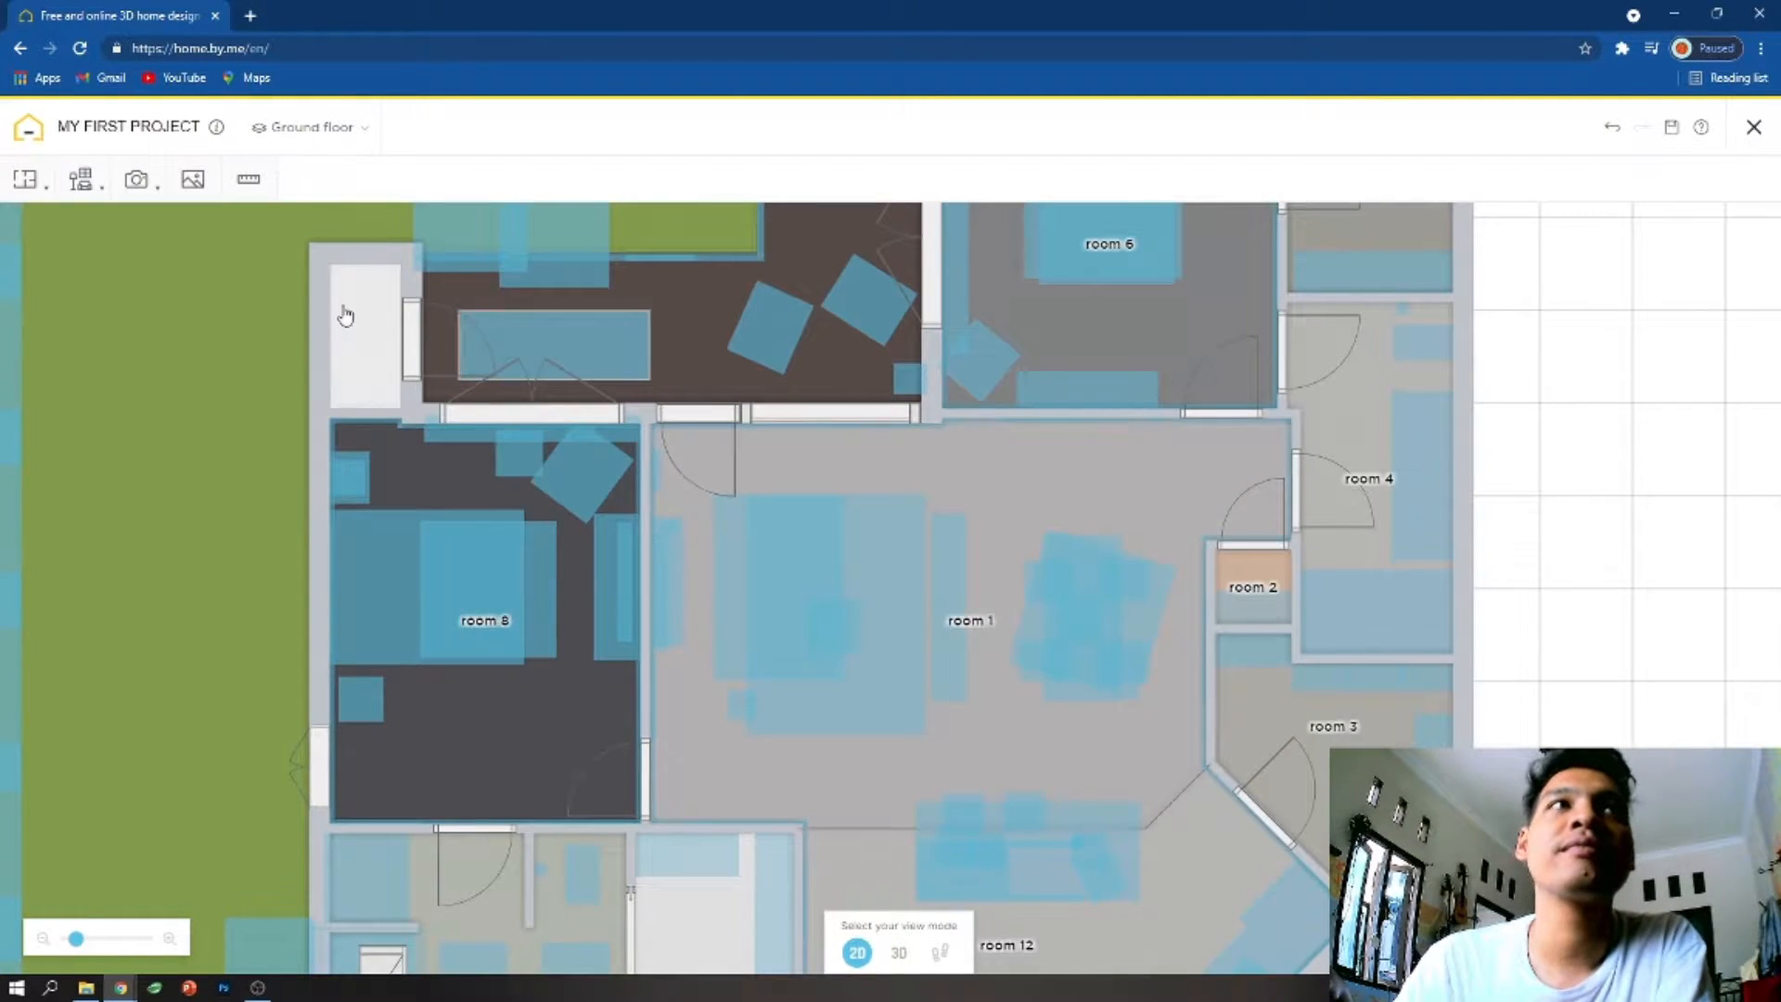
left_click(81, 180)
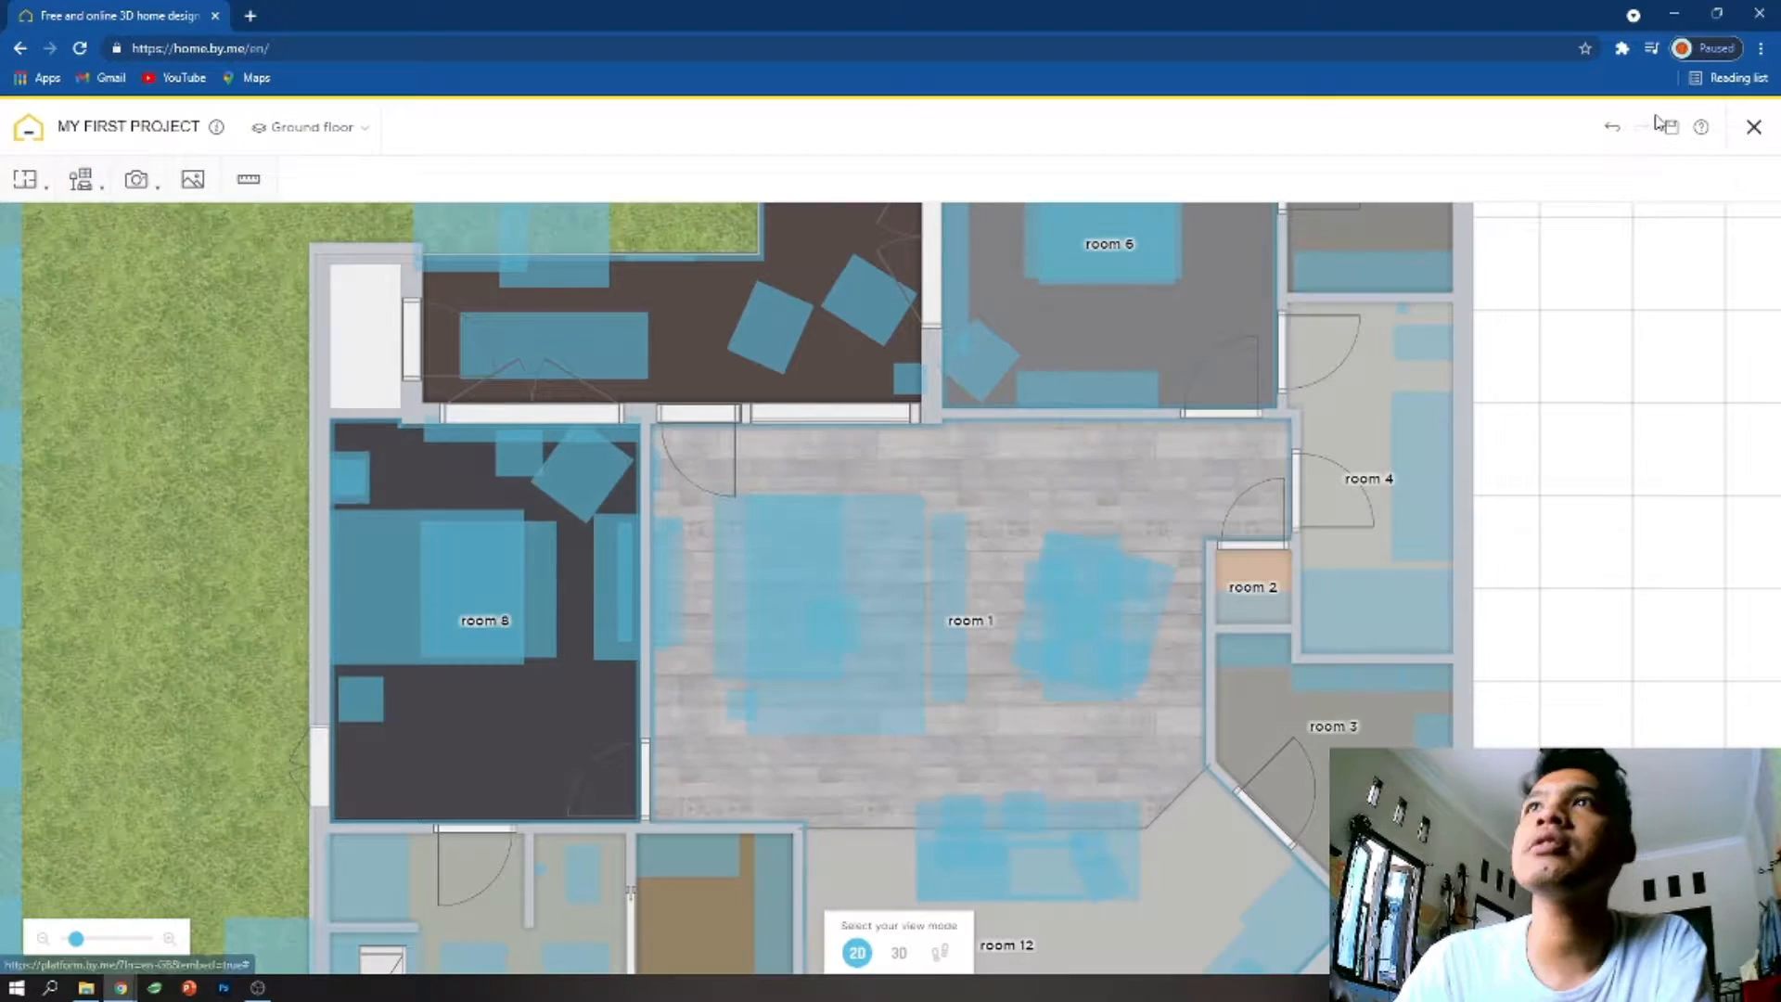
left_click(1754, 130)
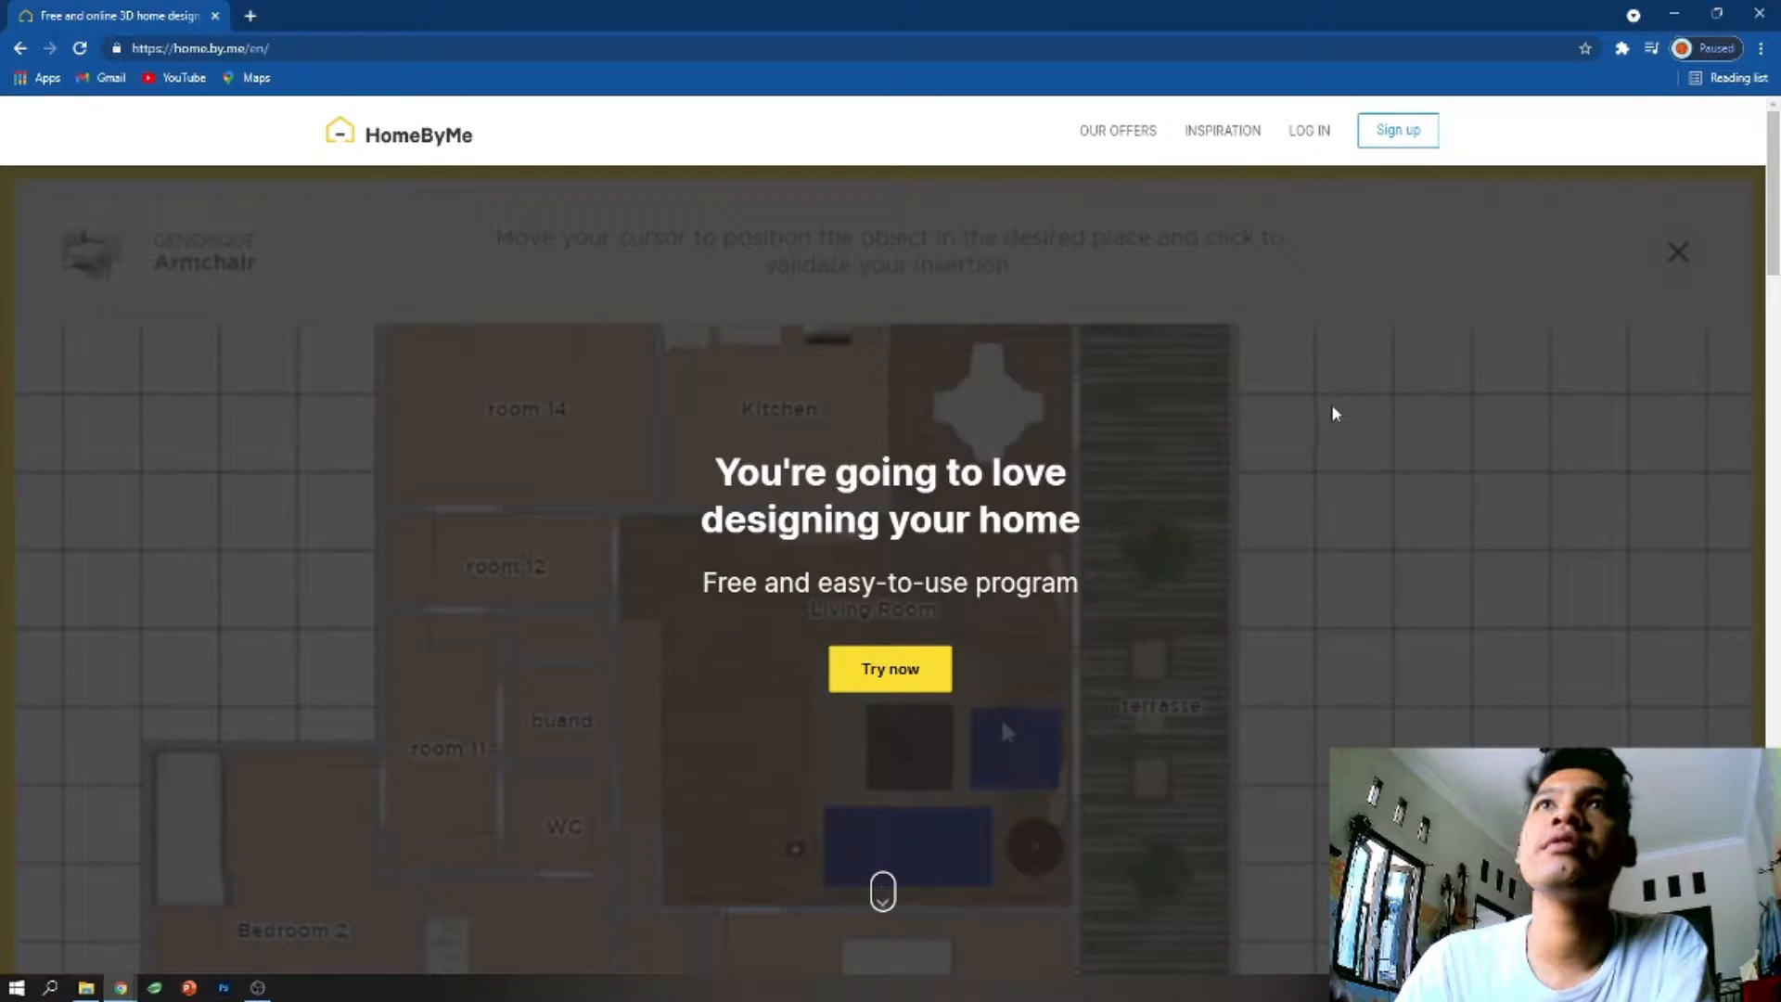
- Log in to HomeByMe by connecting with the Facebook account
left_click(1317, 134)
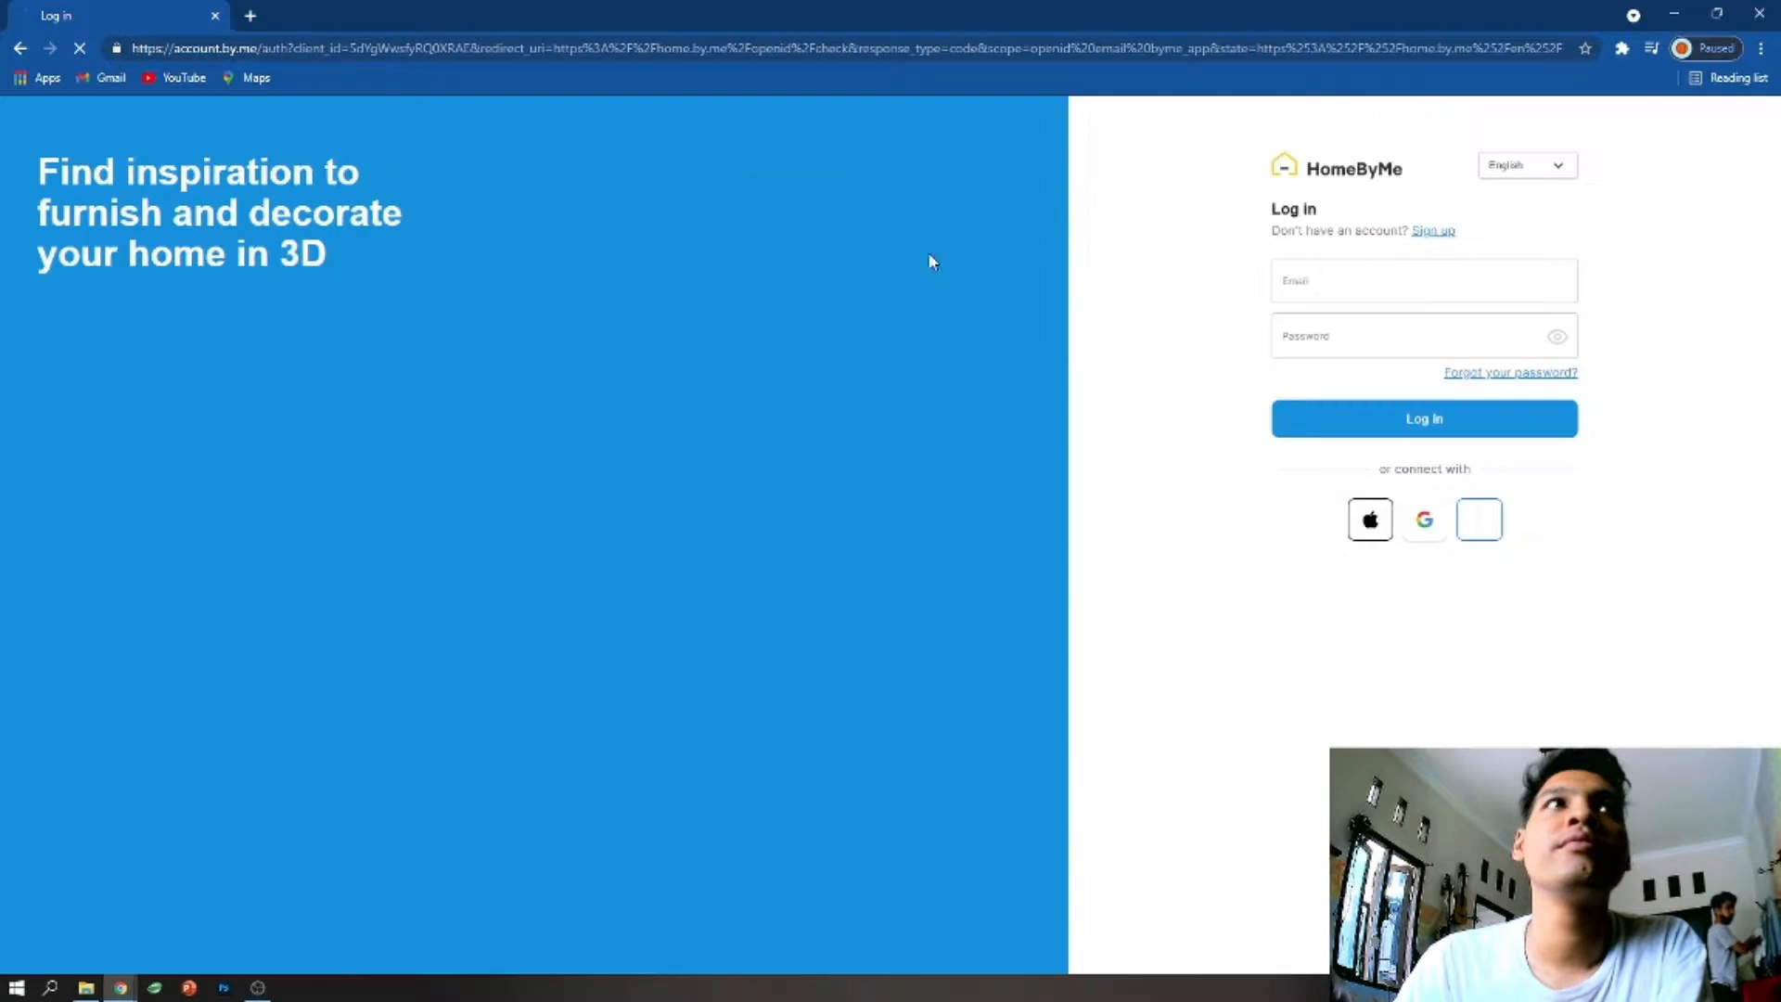
left_click(1453, 293)
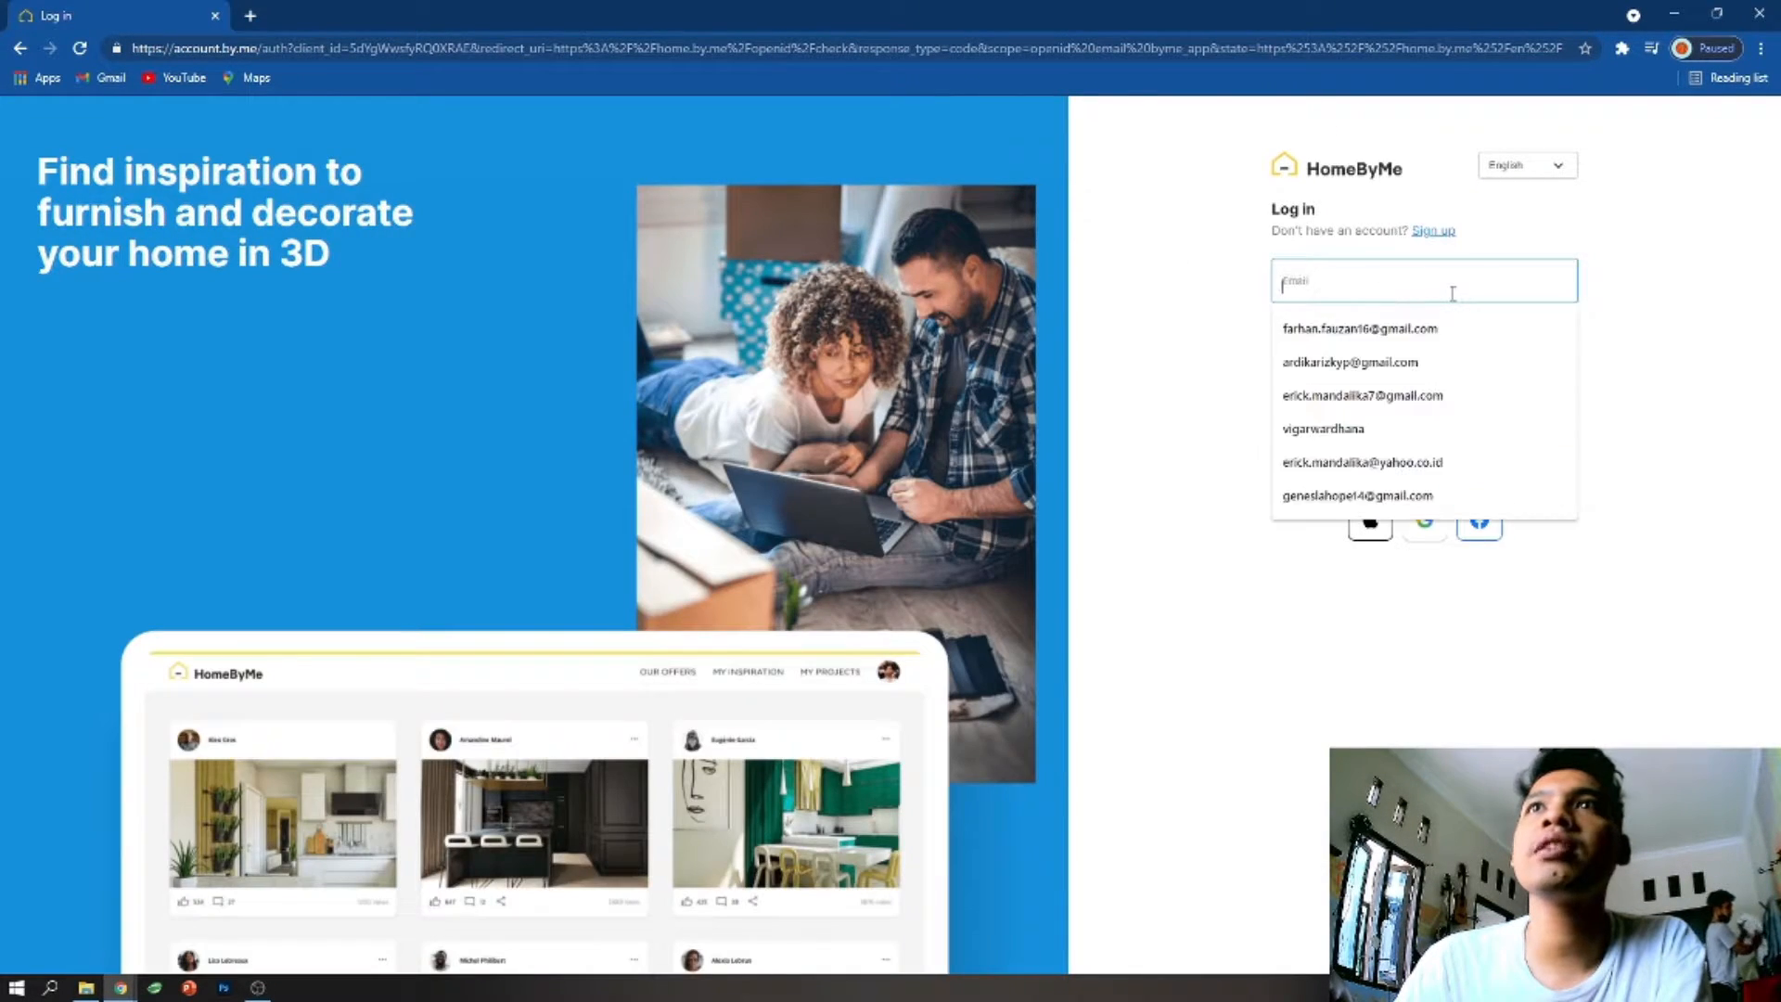
left_click(1239, 299)
left_click(1479, 522)
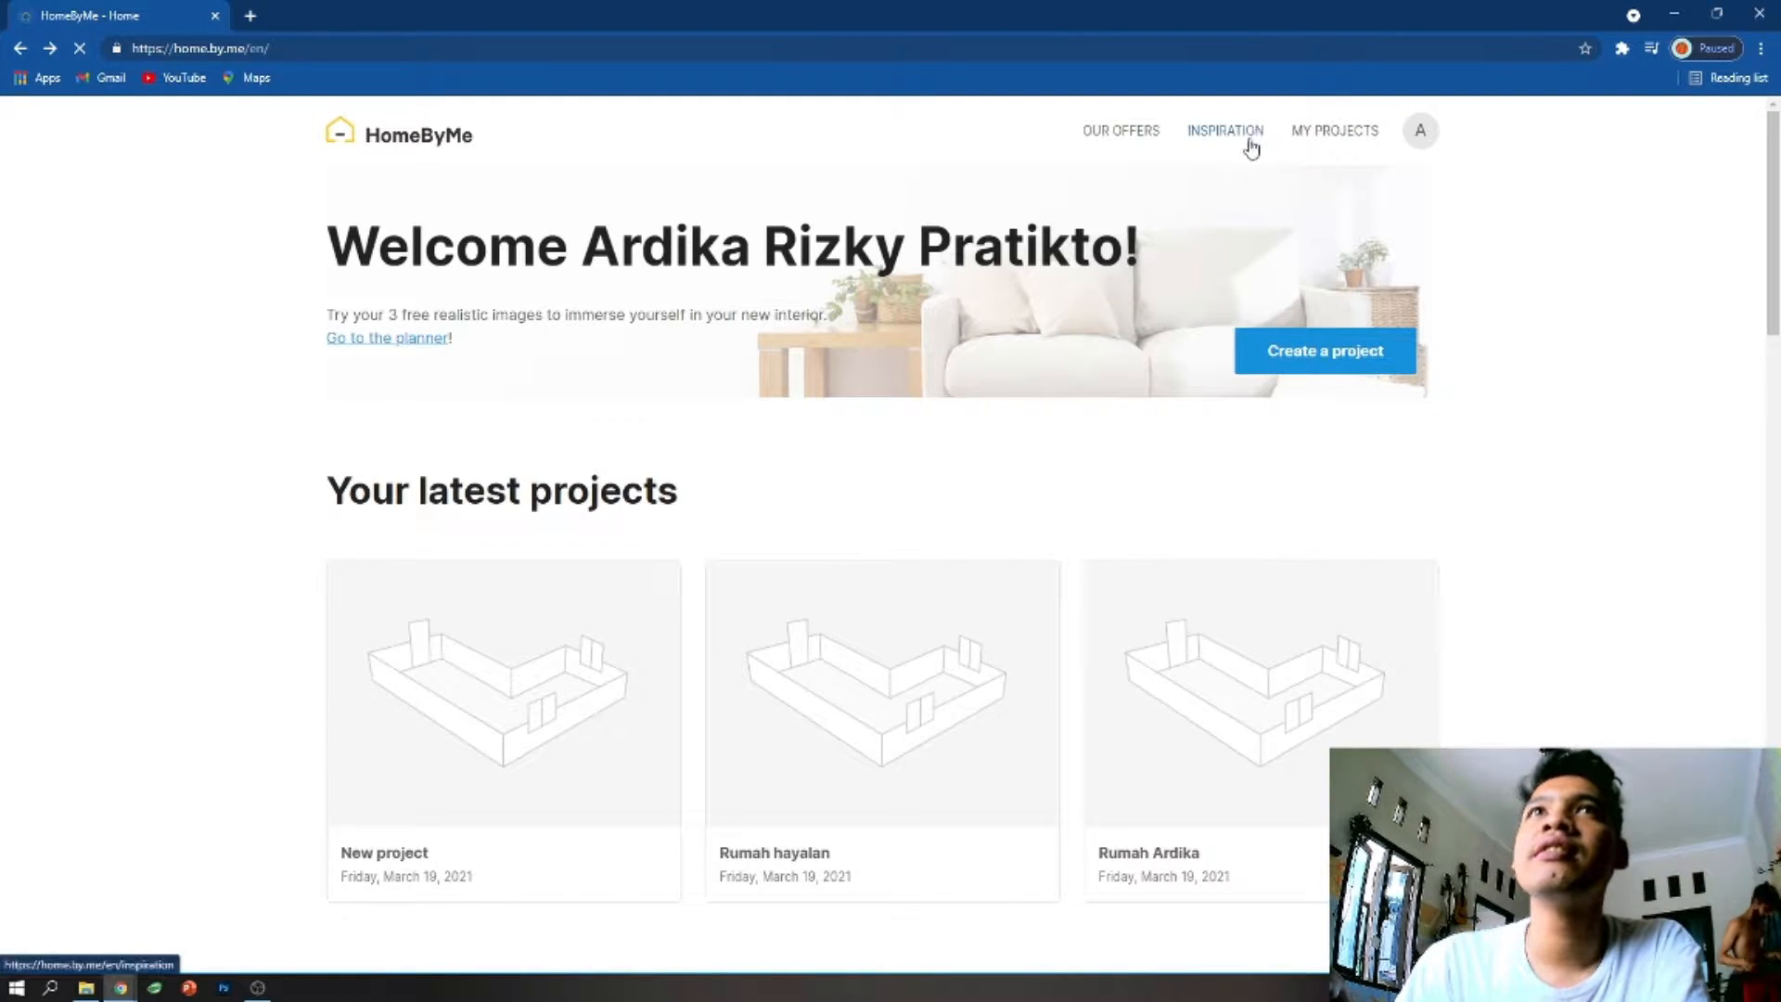
- Try to create a new project from the home page and dismiss the additional projects offer
left_click(1423, 135)
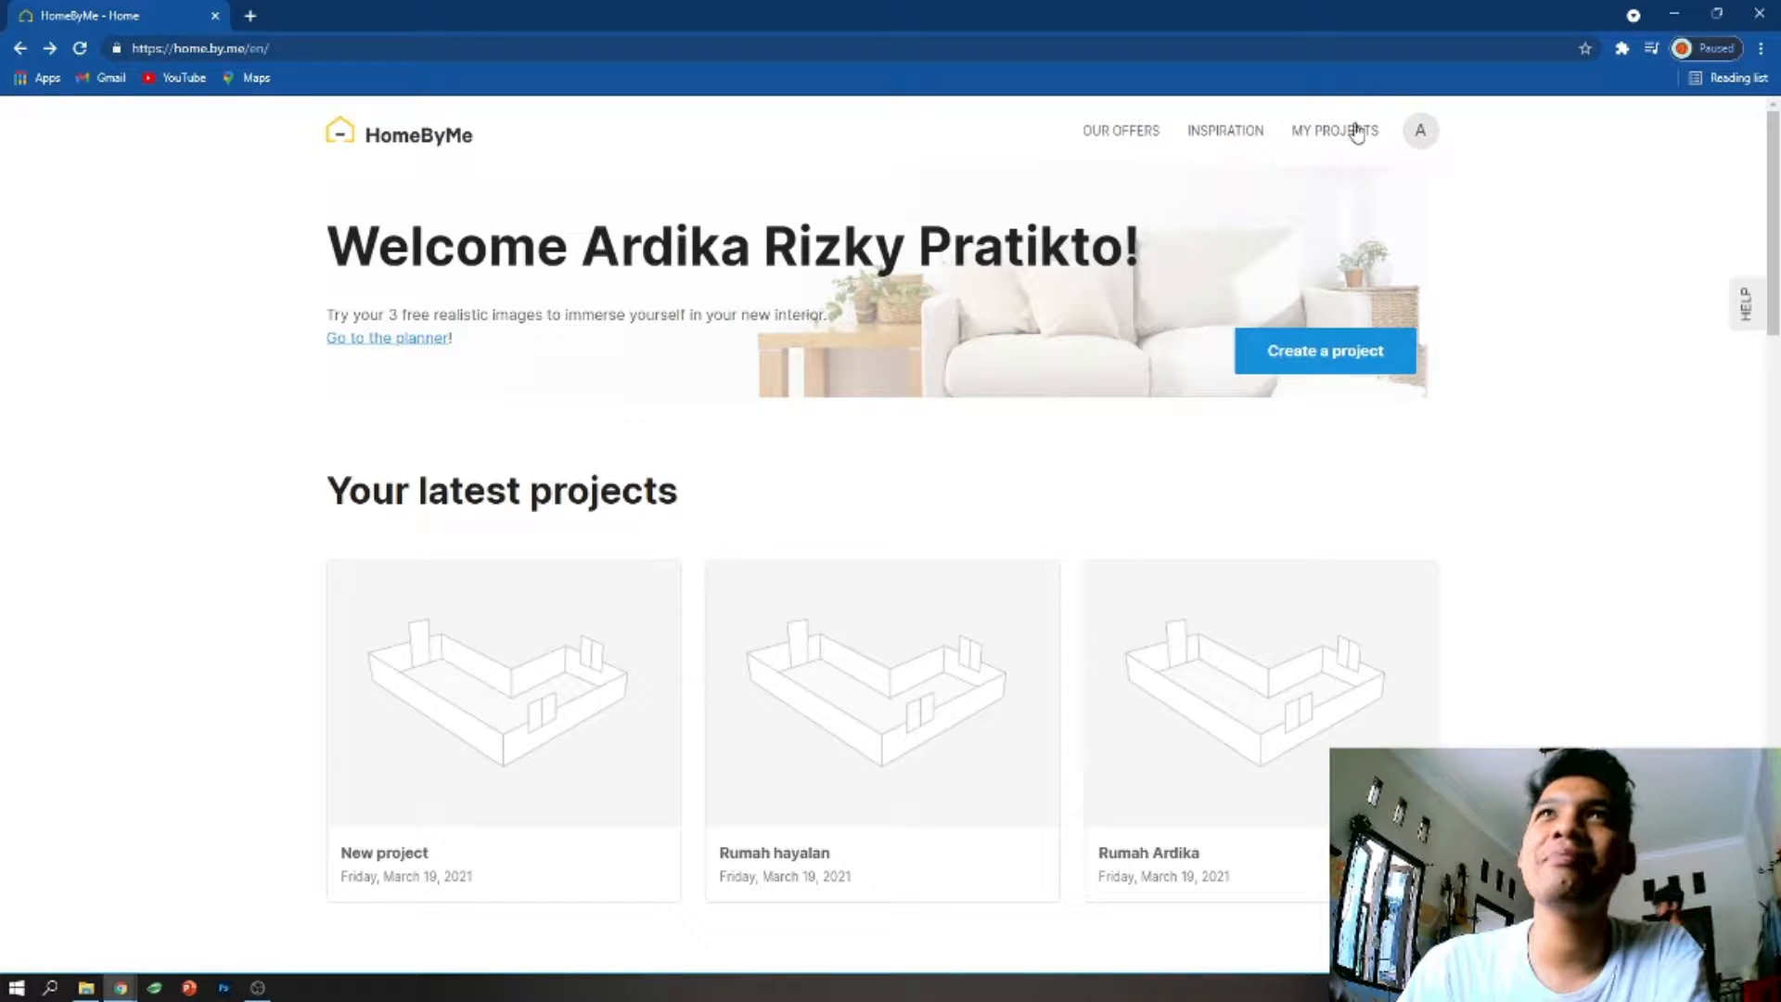
scroll(758, 445, "down", 5)
scroll(755, 449, "up", 5)
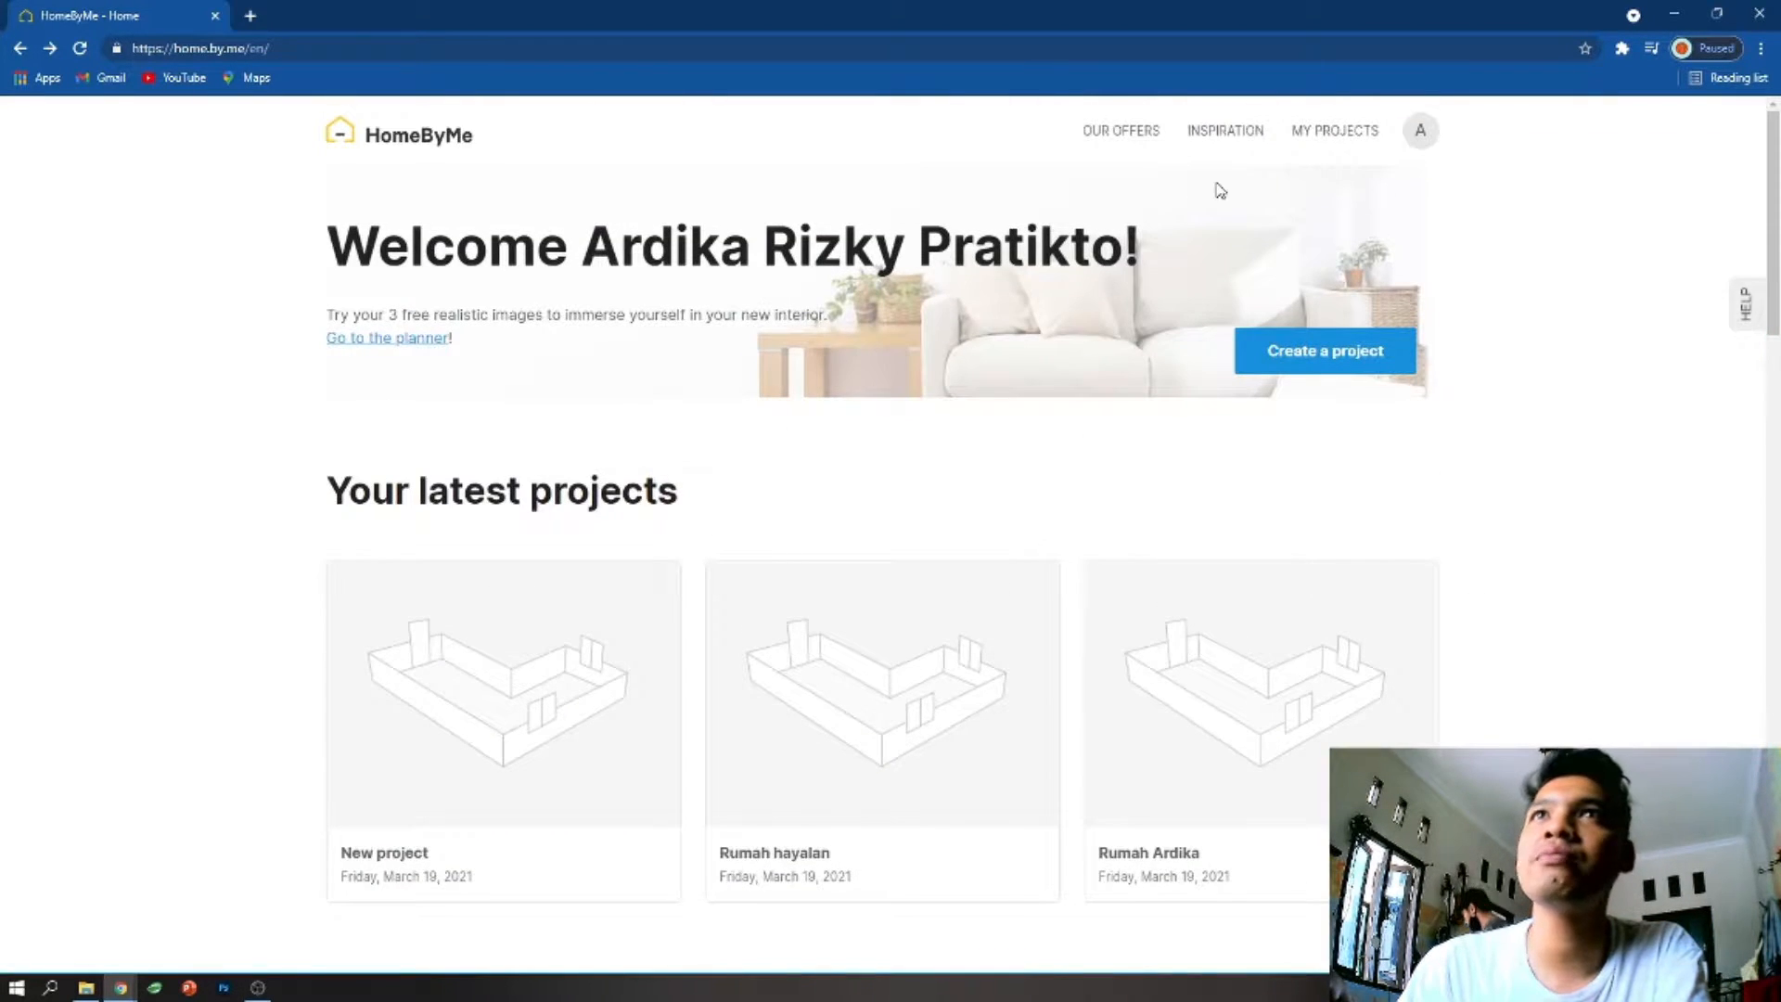
left_click(1334, 357)
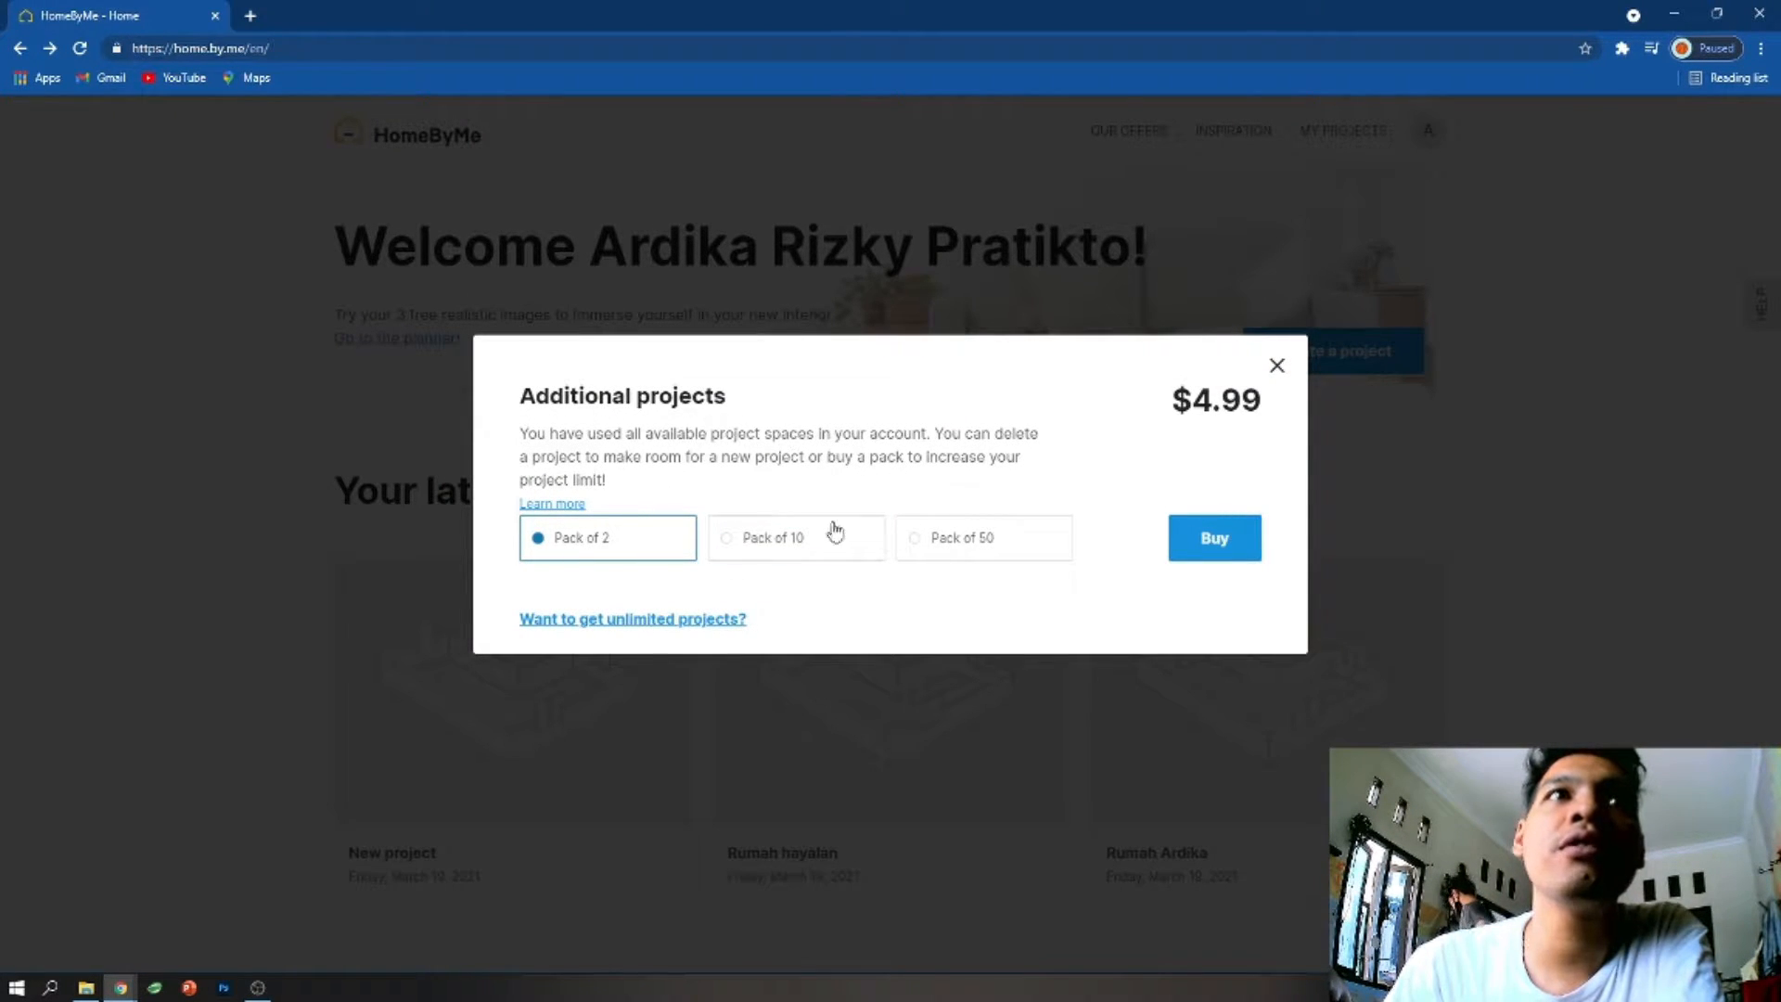
left_click(1278, 368)
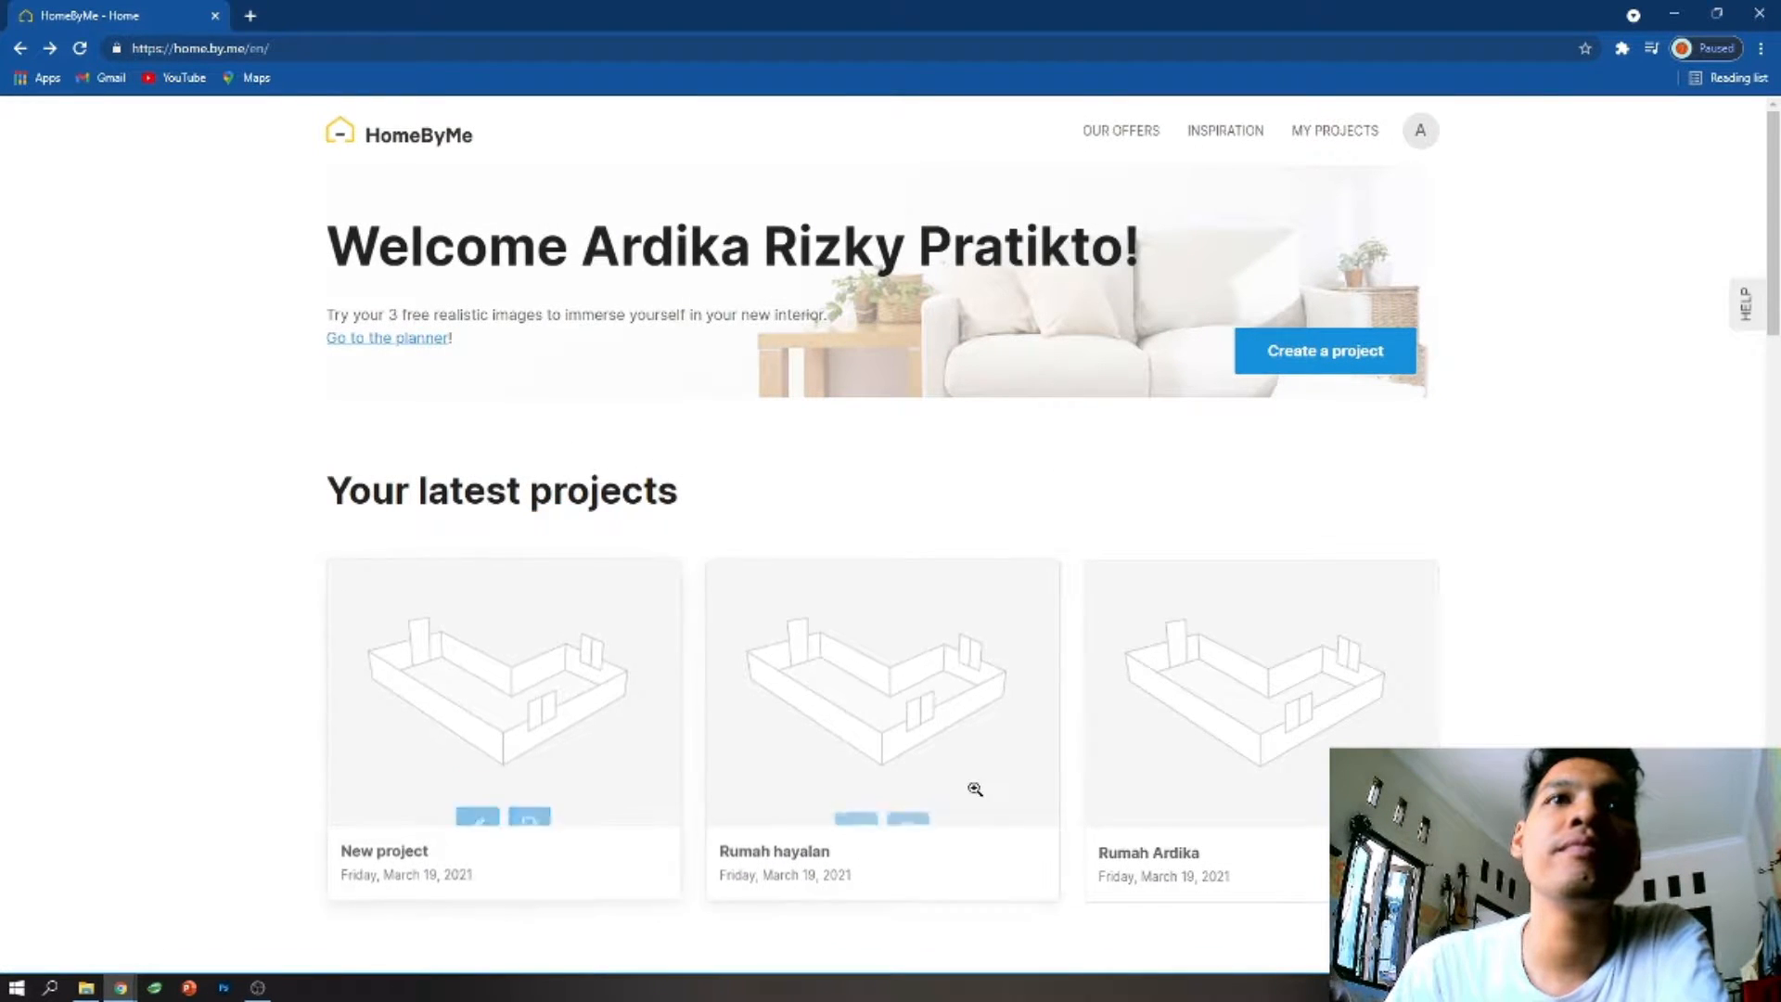
- Open the project named New project in the planner, examine its ground floor in 2D, and close it
left_click(480, 809)
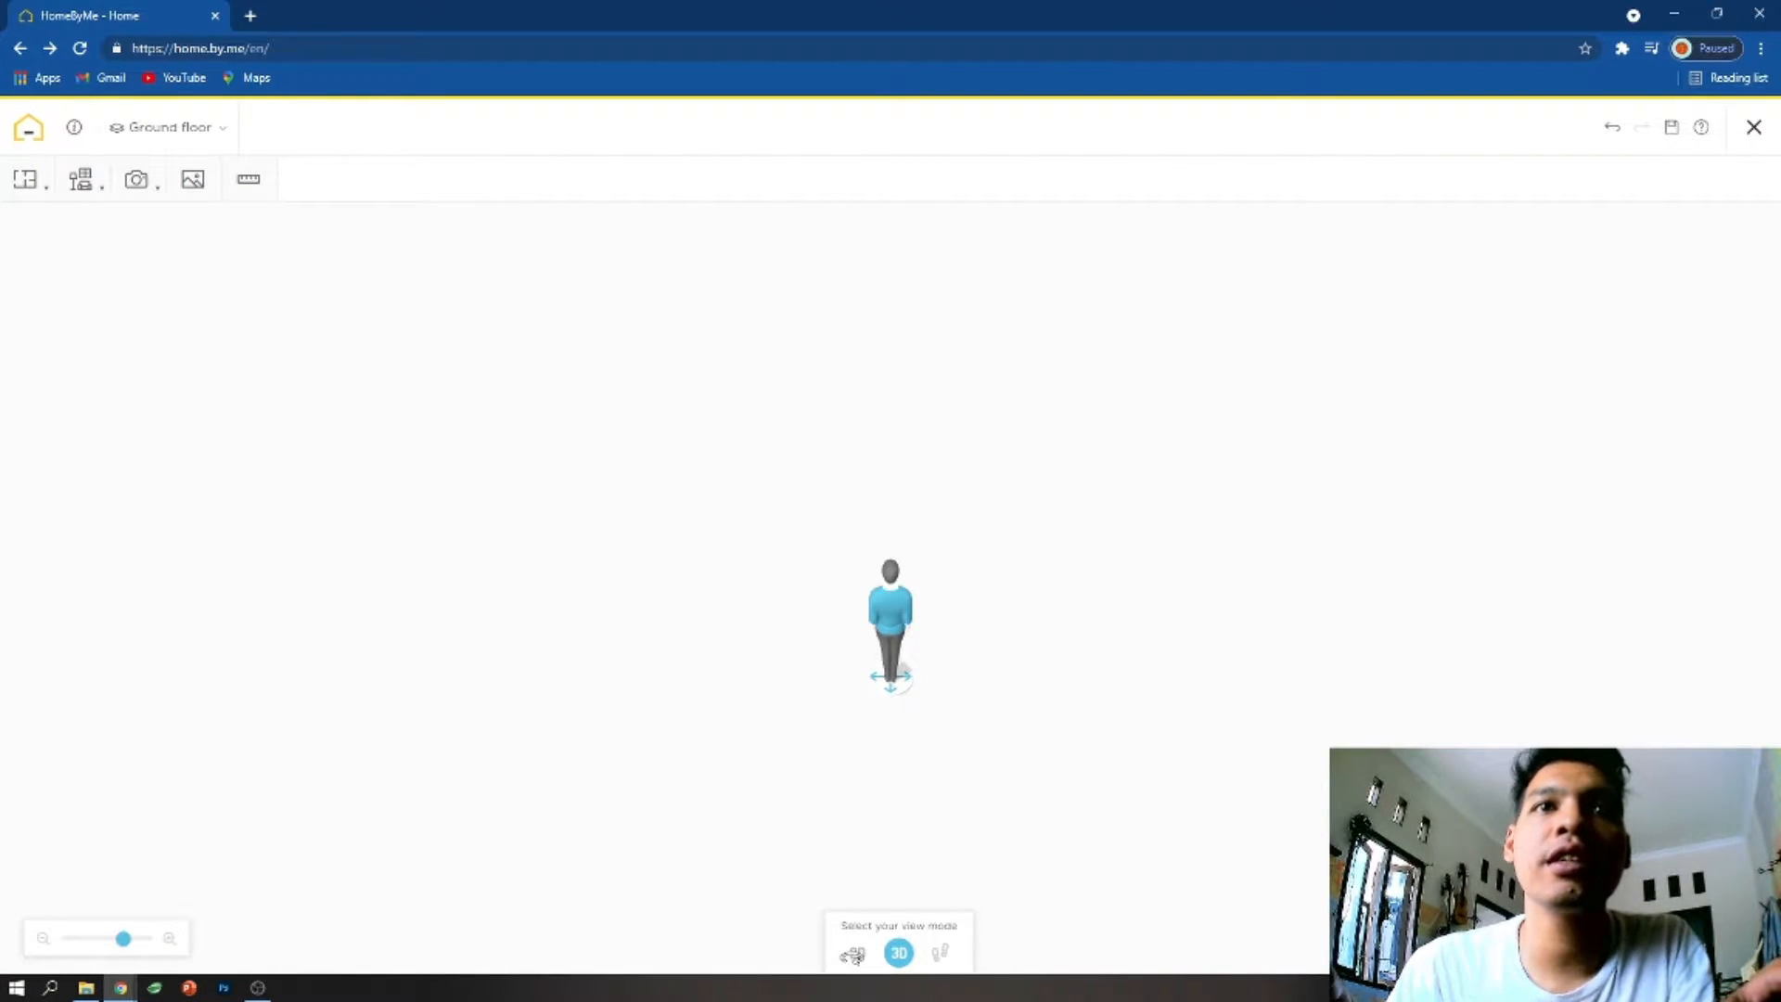
left_click(854, 953)
scroll(886, 660, "down", 2)
scroll(881, 660, "up", 2)
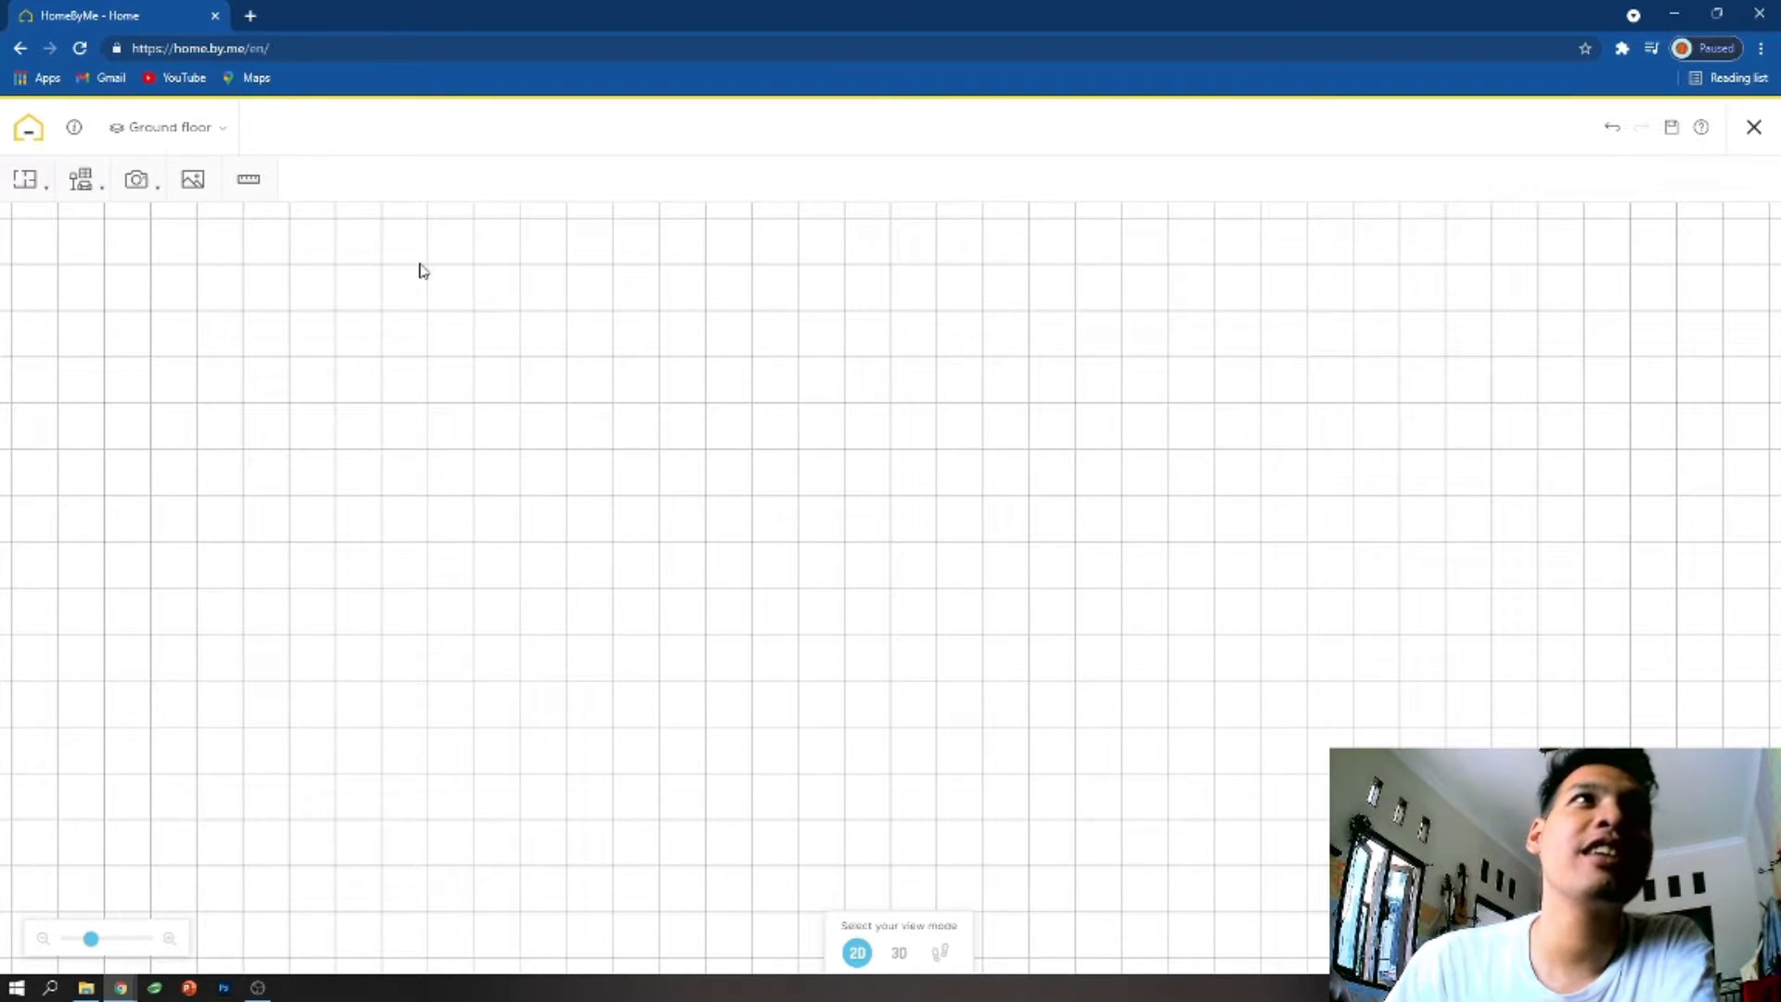
mouse_move(47, 190)
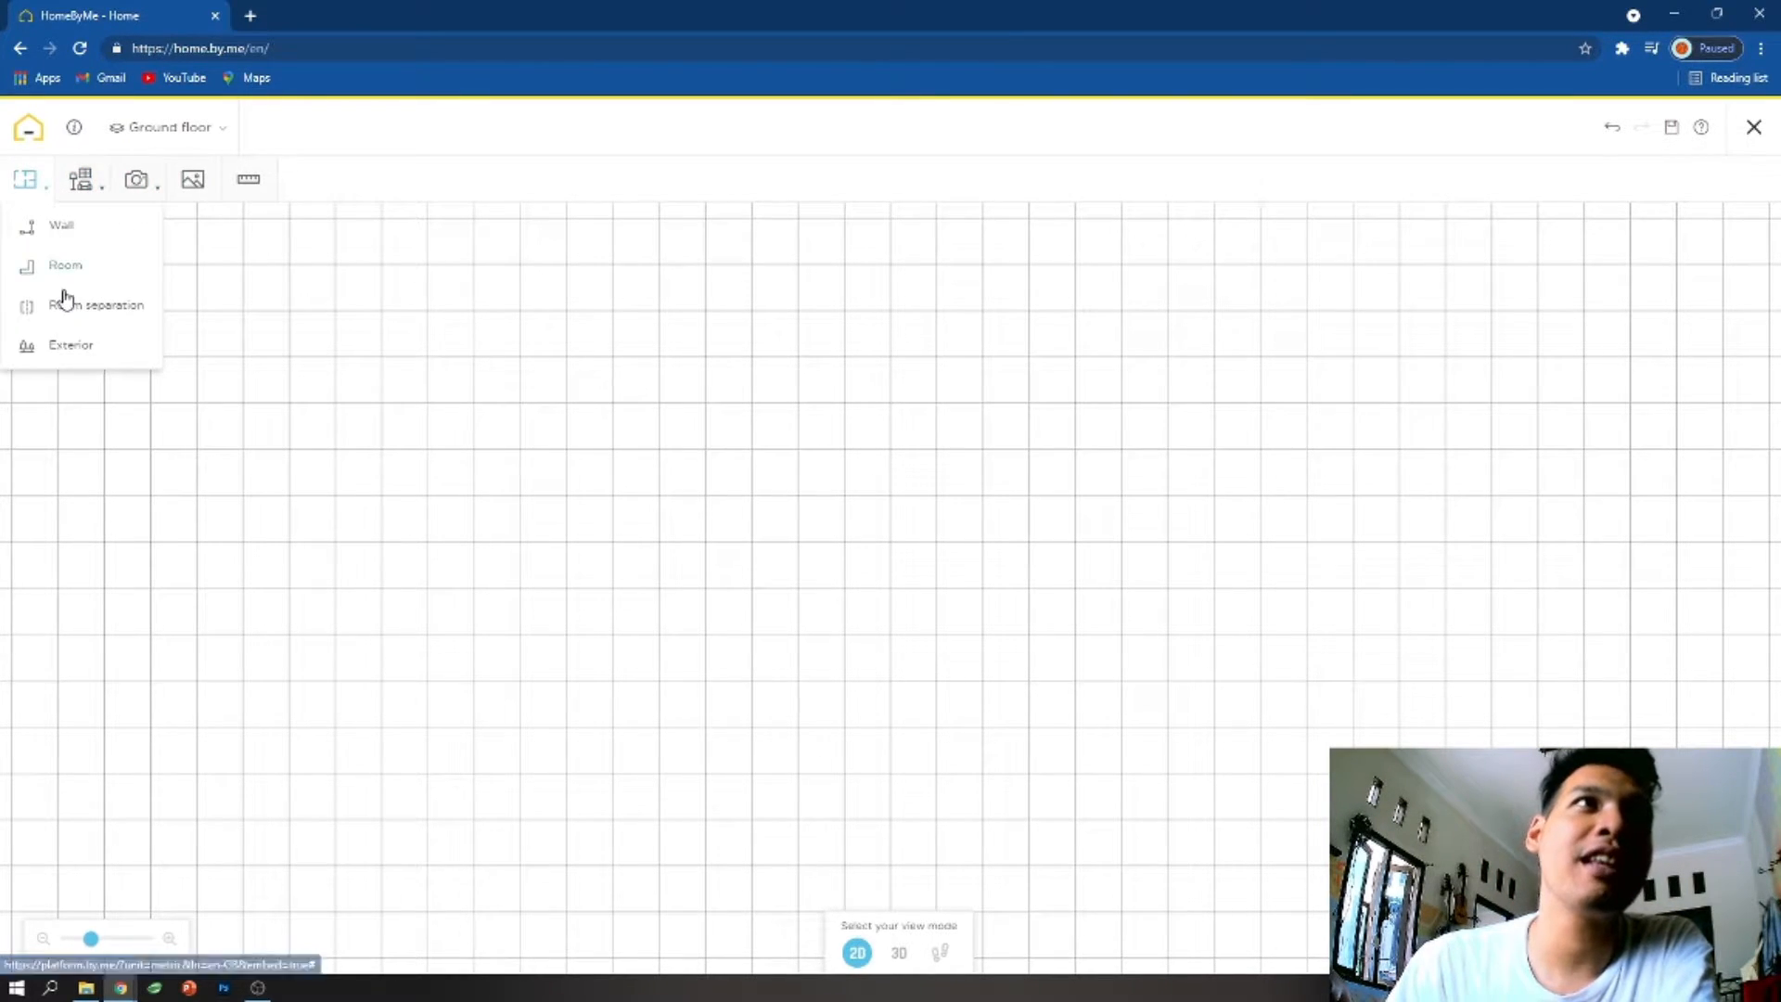
left_click(1753, 128)
- View the overview page of the third of the latest projects and return to the home page
left_click(1234, 795)
scroll(890, 649, "down", 3)
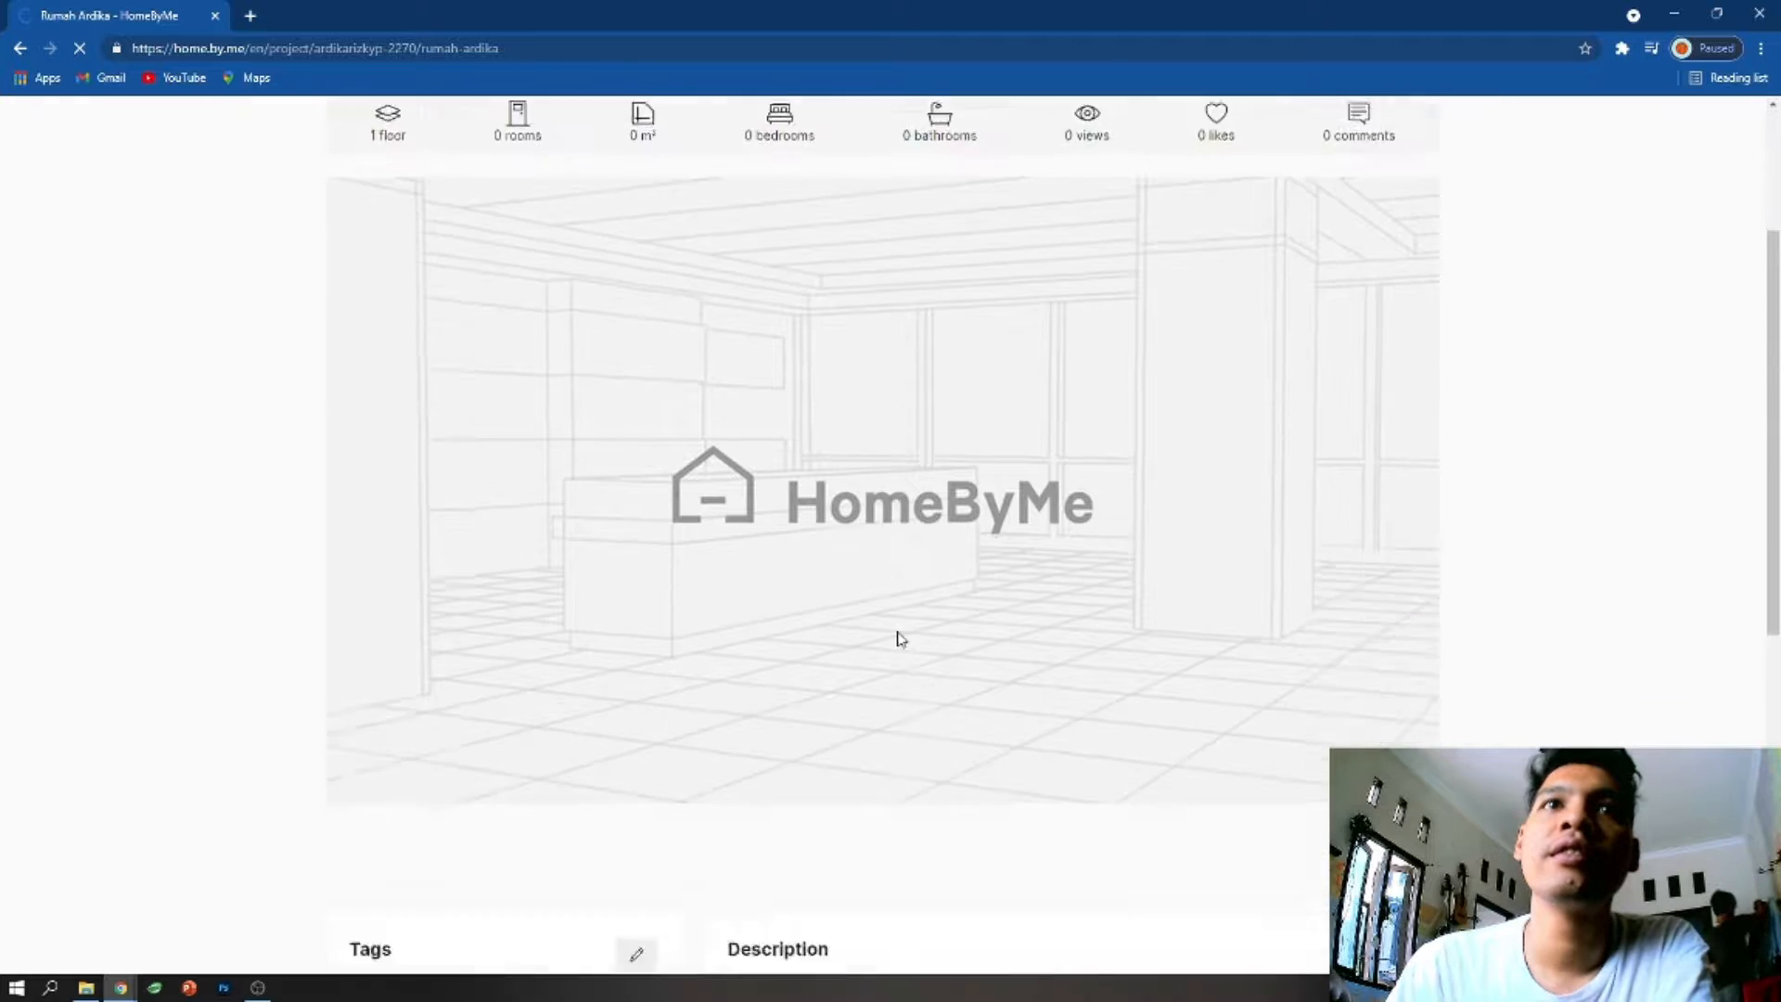
scroll(900, 638, "down", 6)
scroll(899, 640, "up", 9)
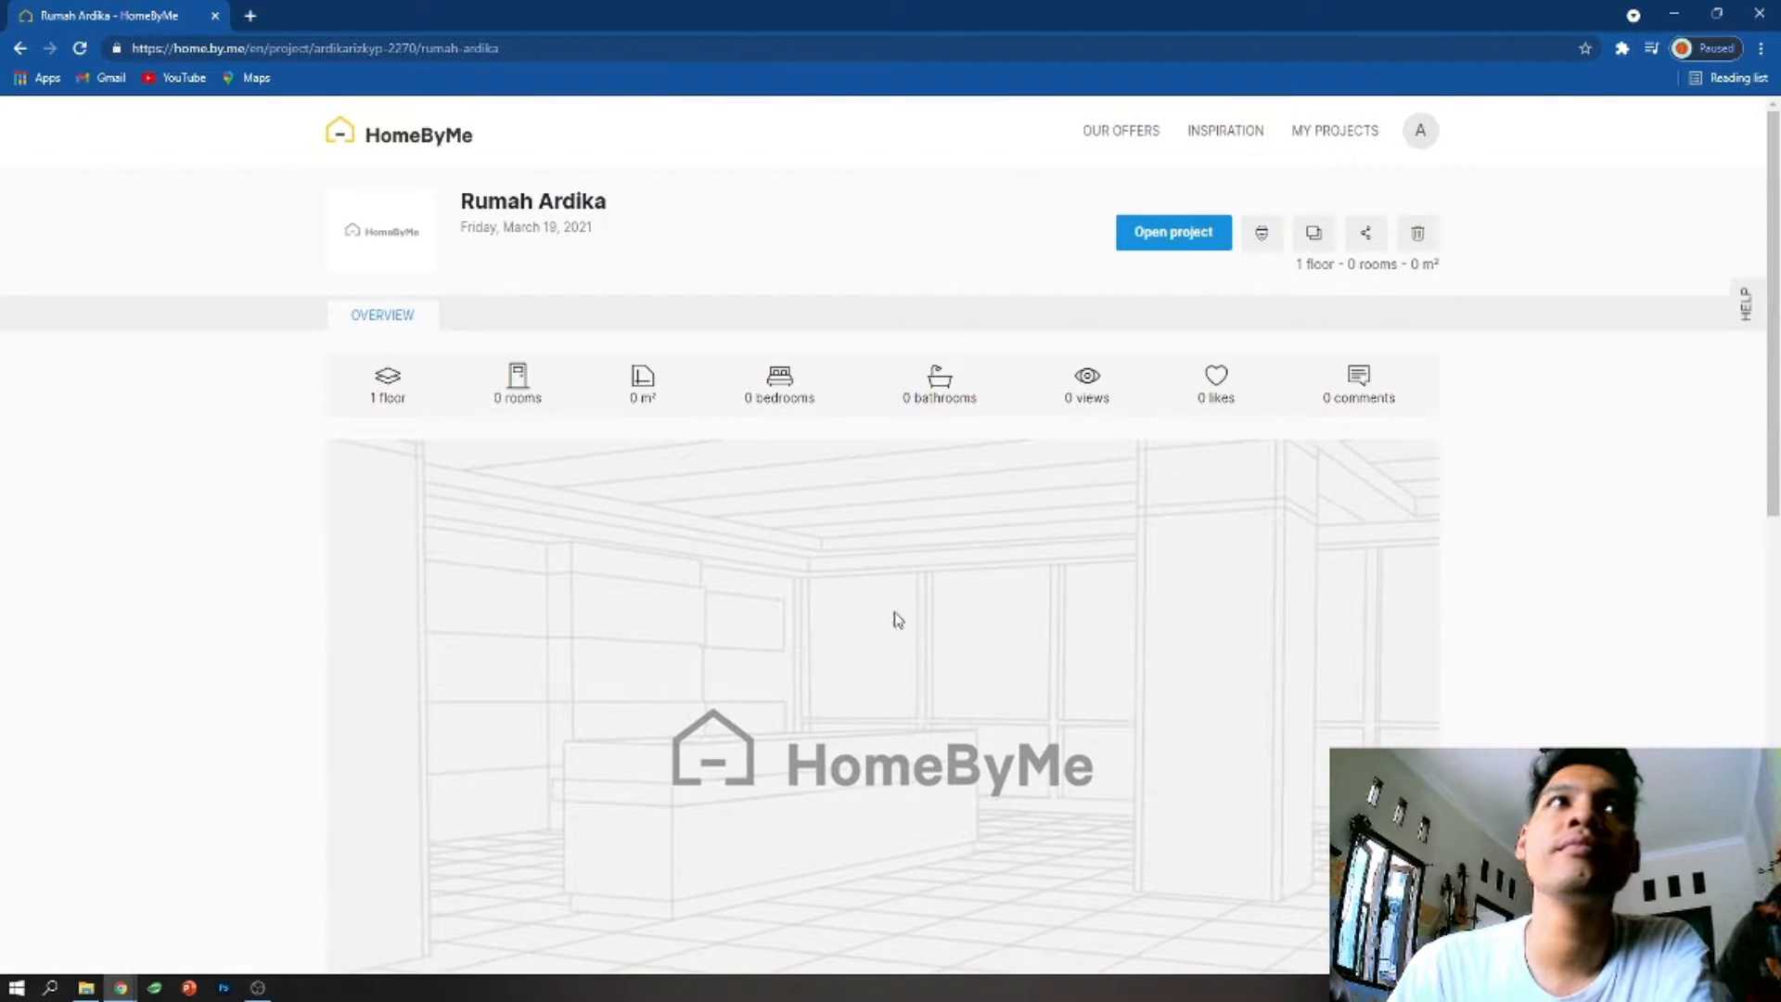
left_click(21, 49)
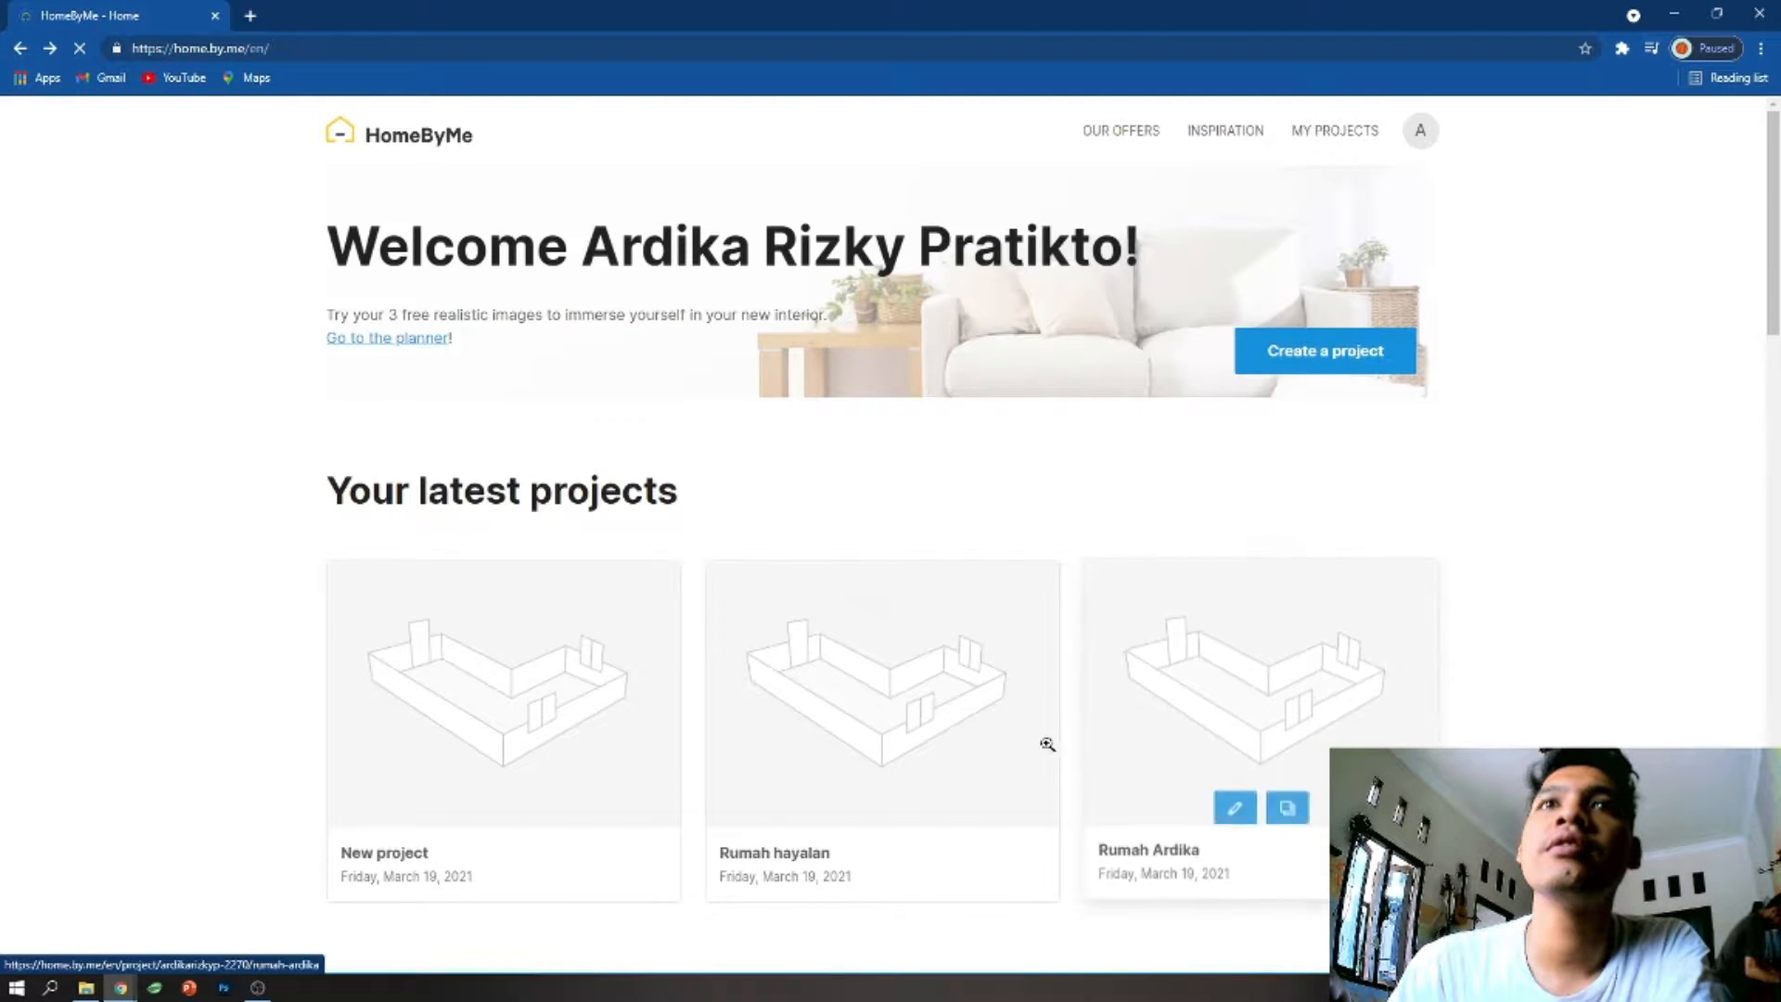
- Open the project named New project for editing and show its ground floor in 2D
mouse_move(581, 763)
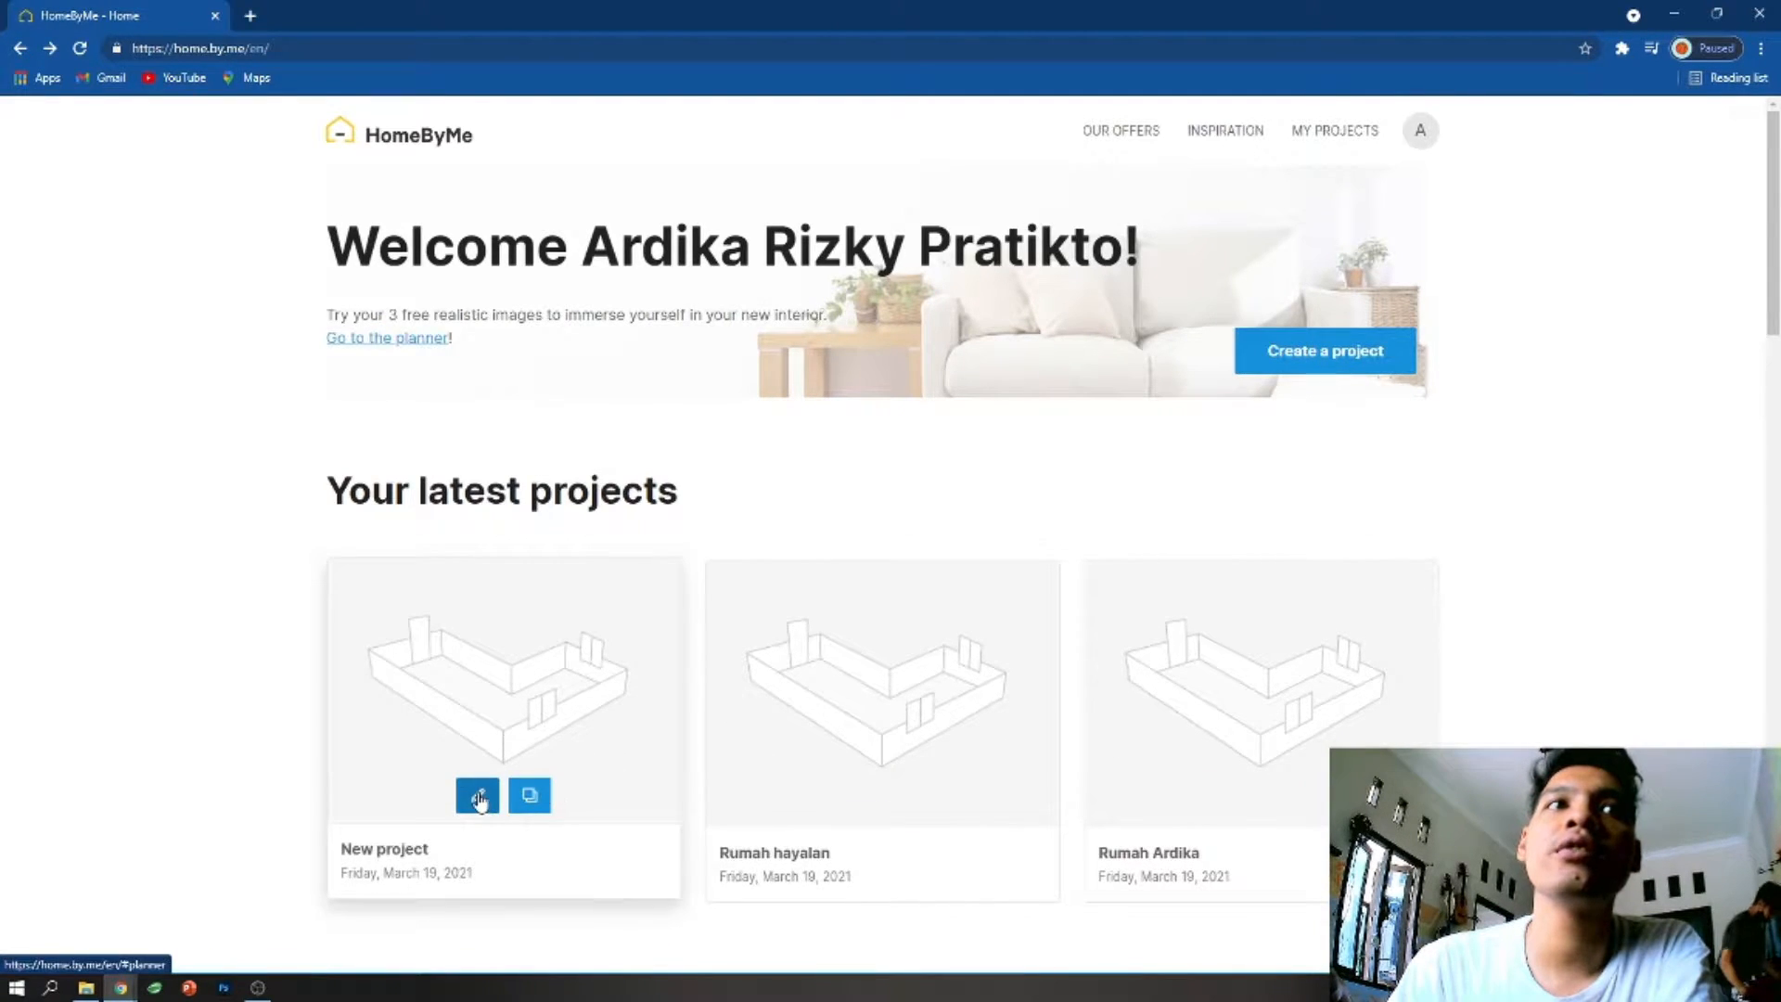
left_click(479, 800)
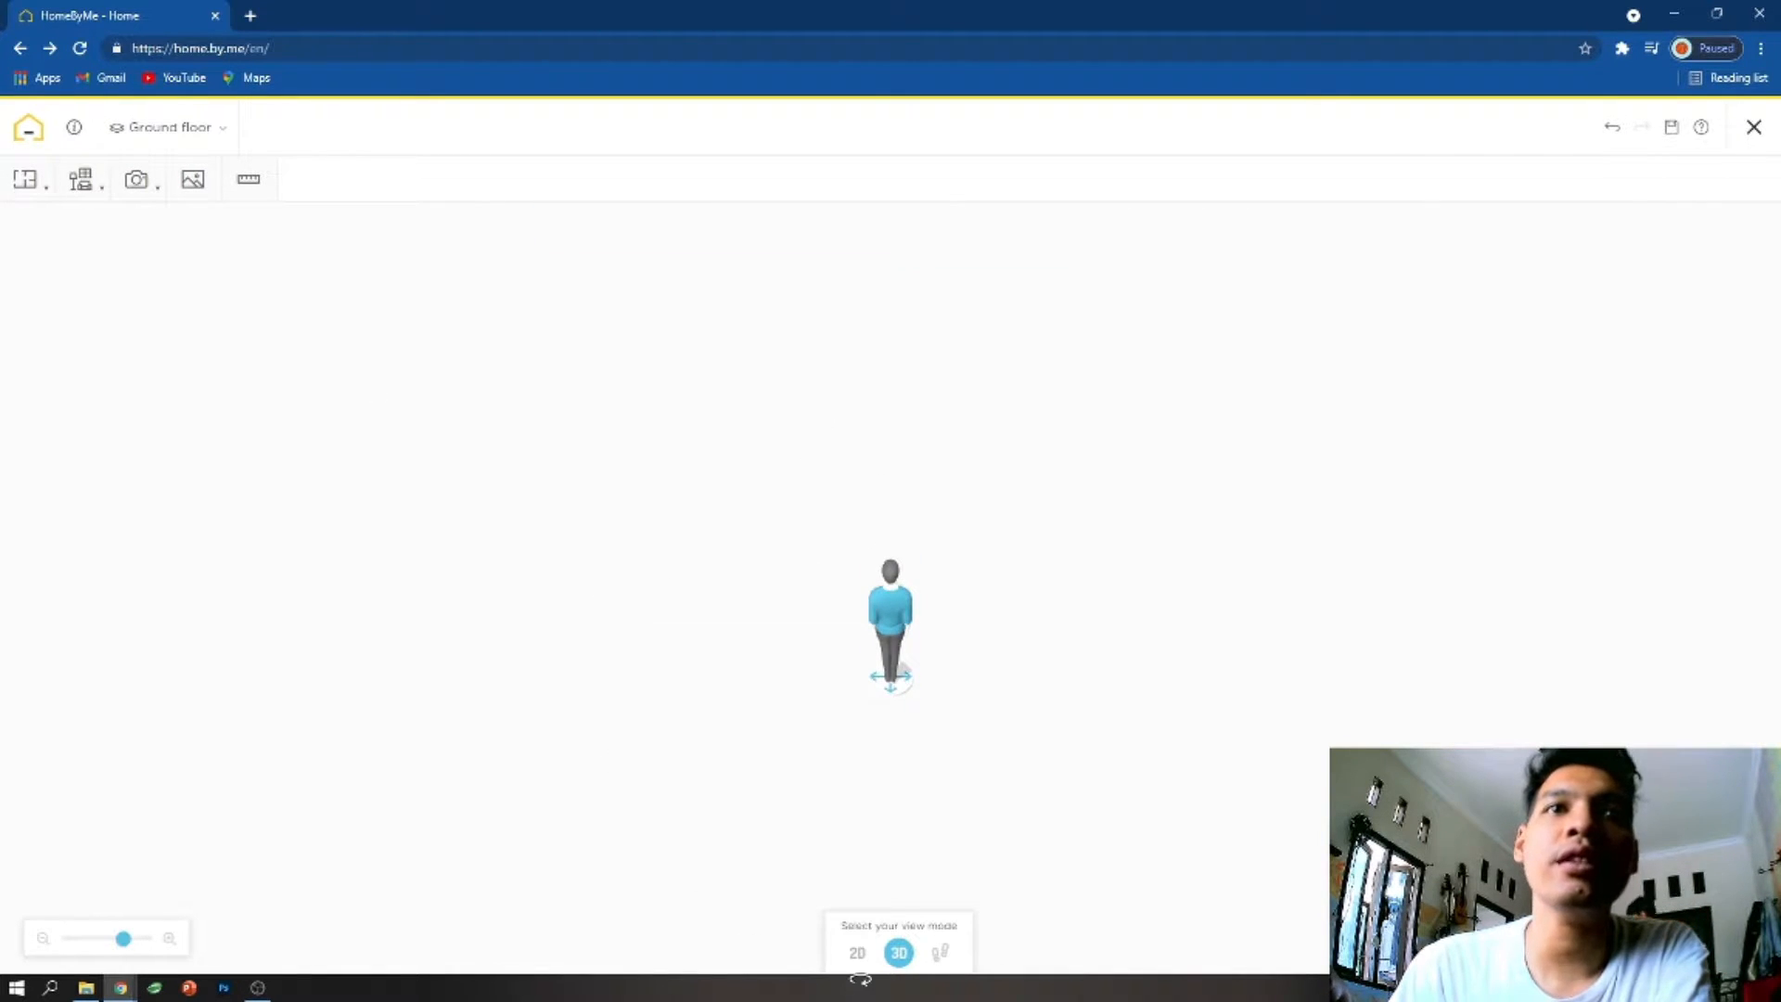
left_click(856, 953)
- Create a square room with a surface of 70 m² on the ground floor
mouse_move(60, 194)
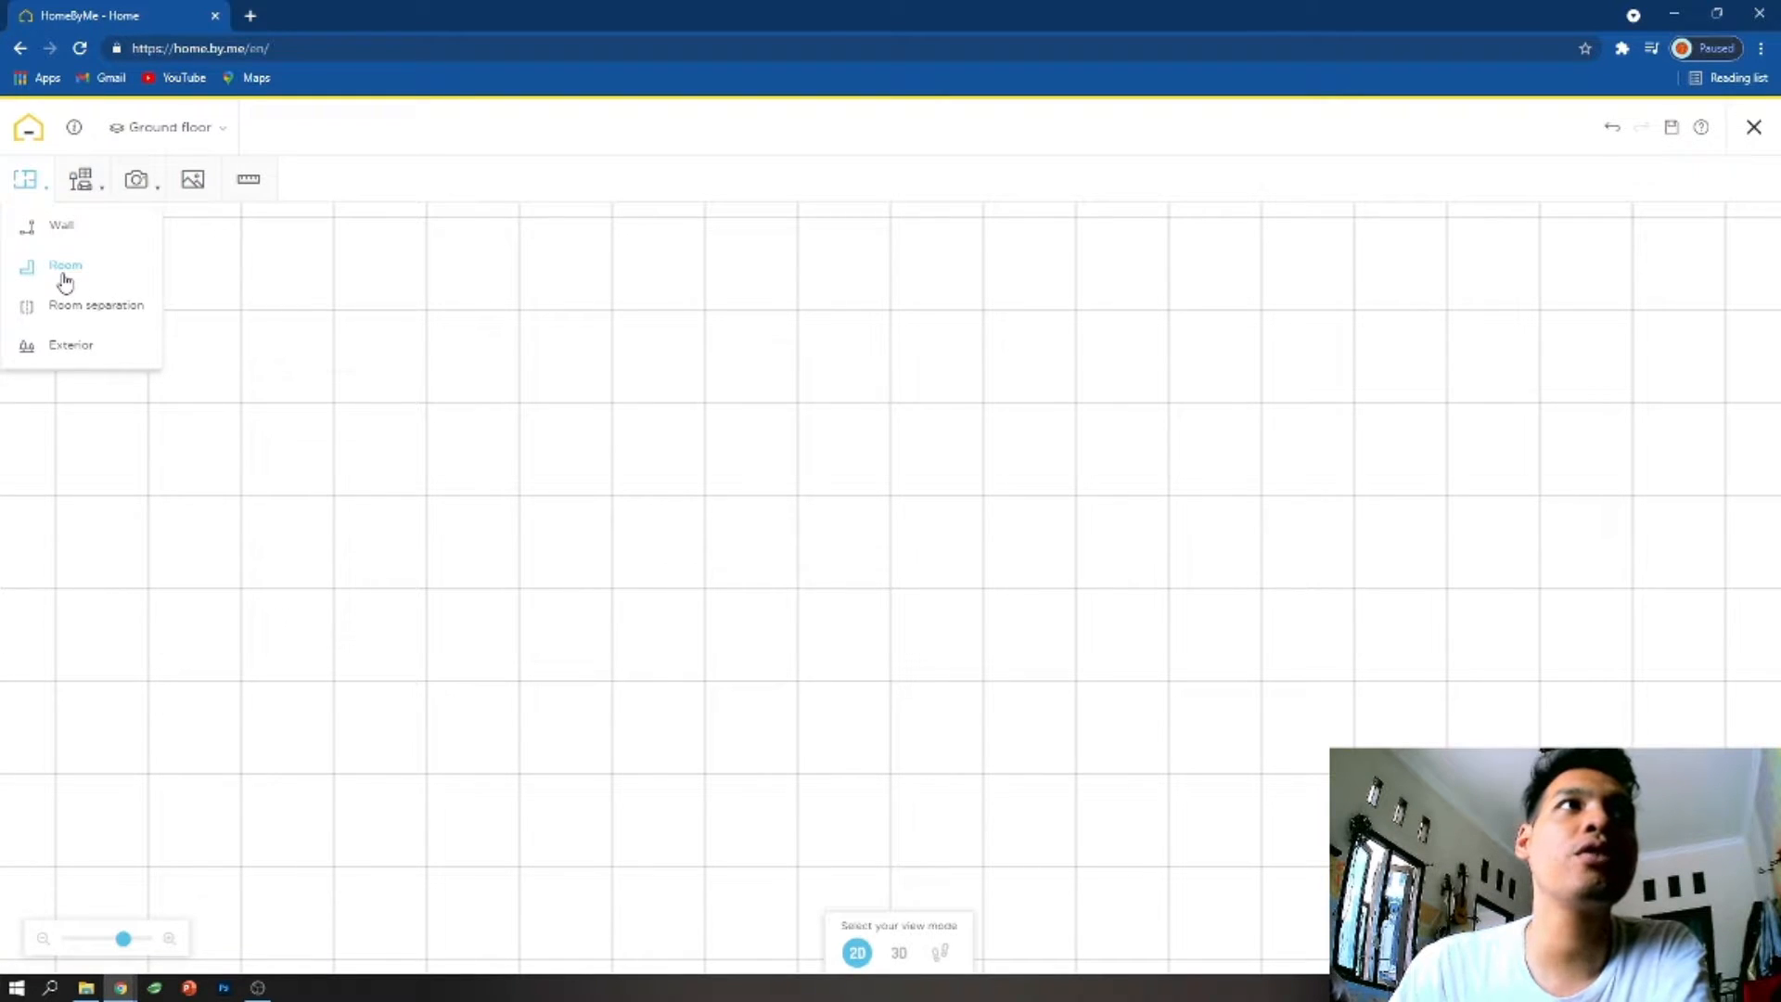
left_click(64, 267)
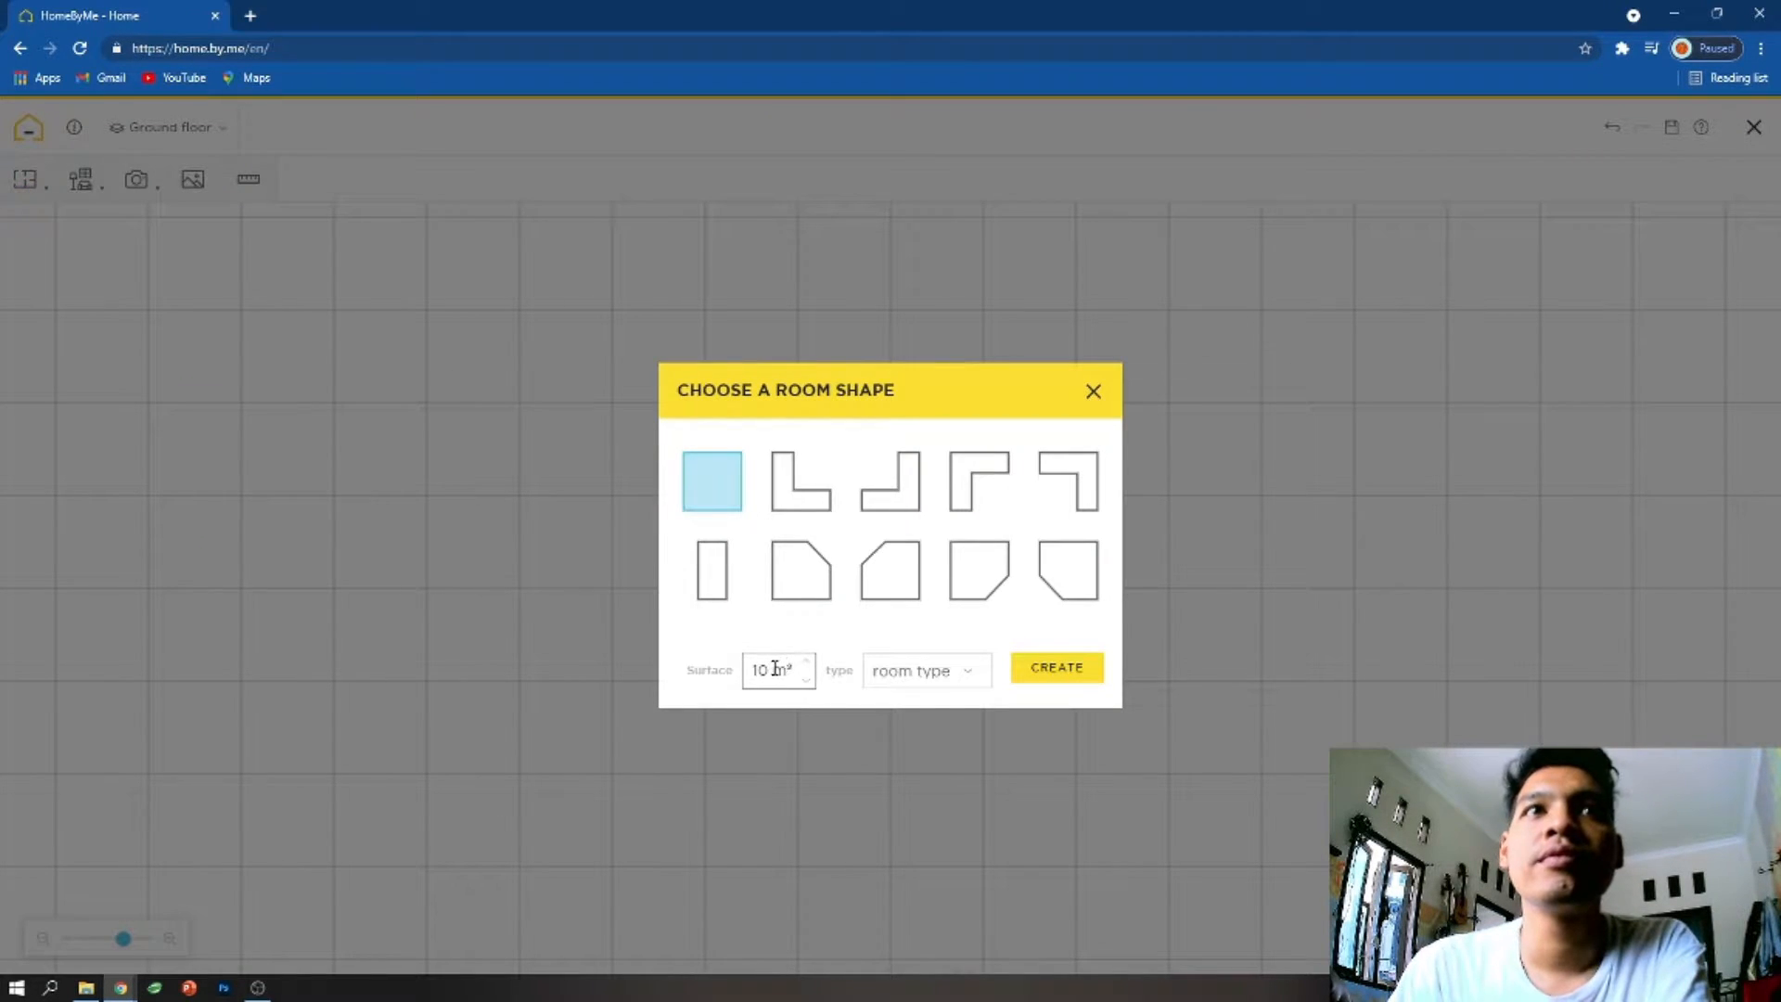
type("70")
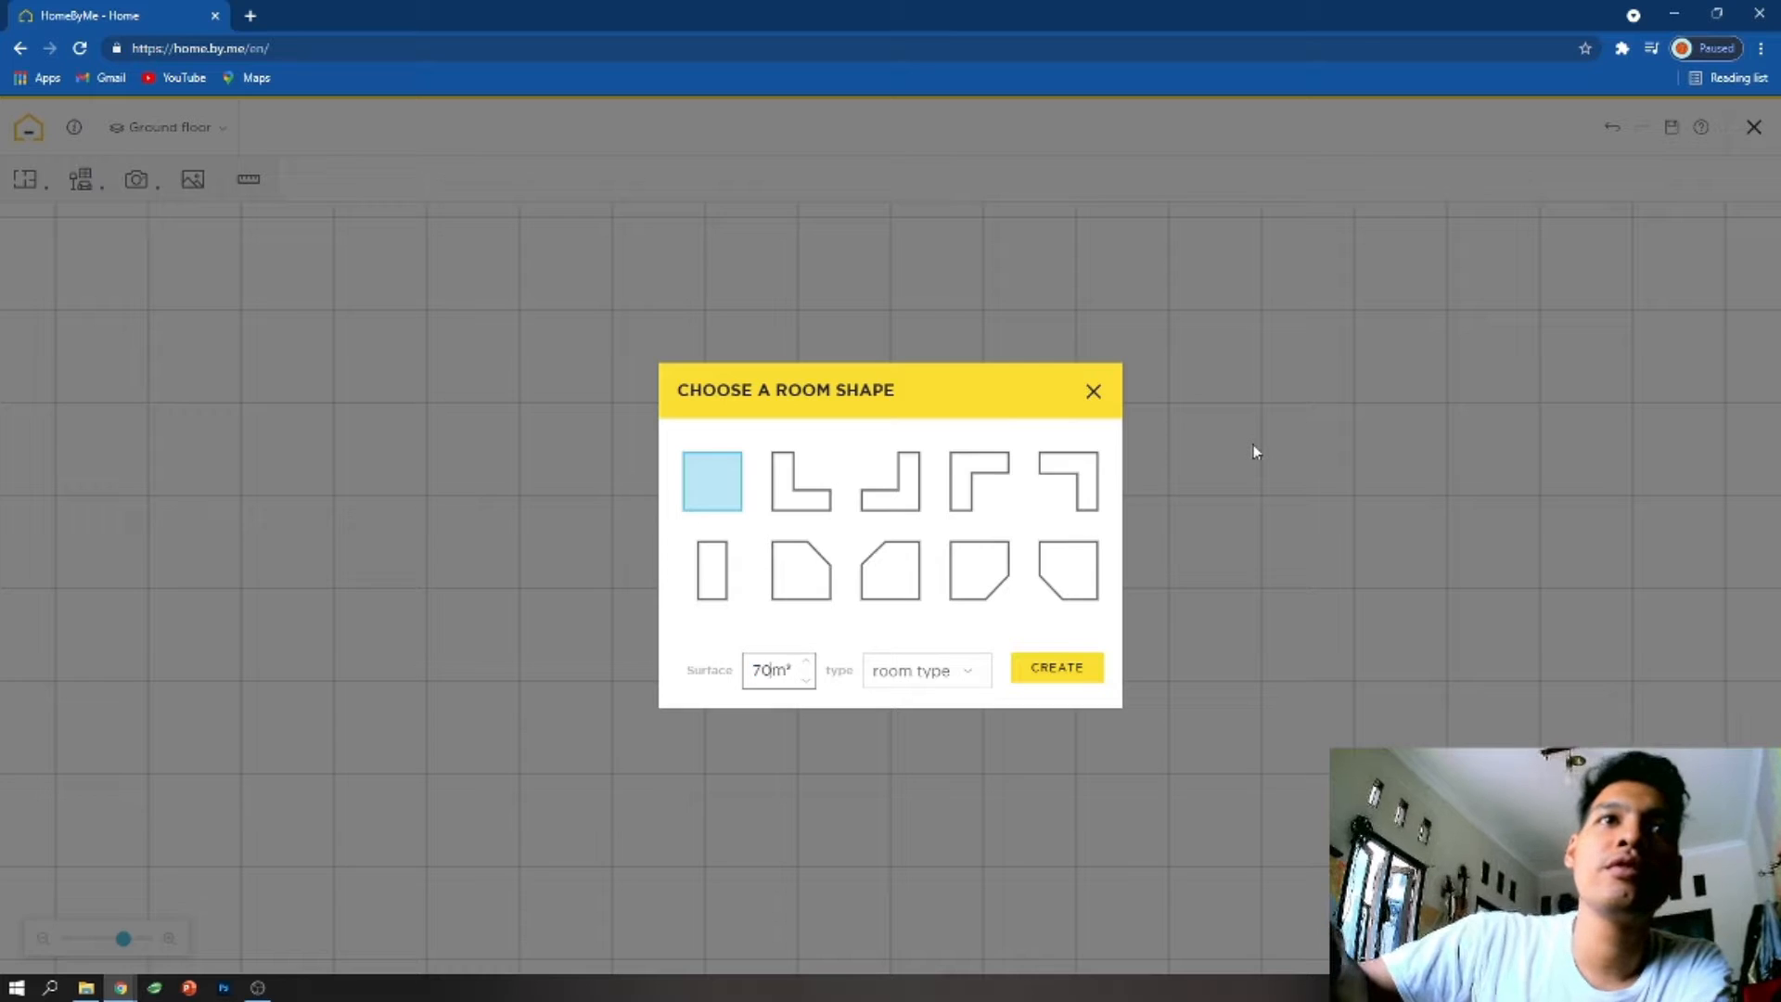
left_click(1048, 667)
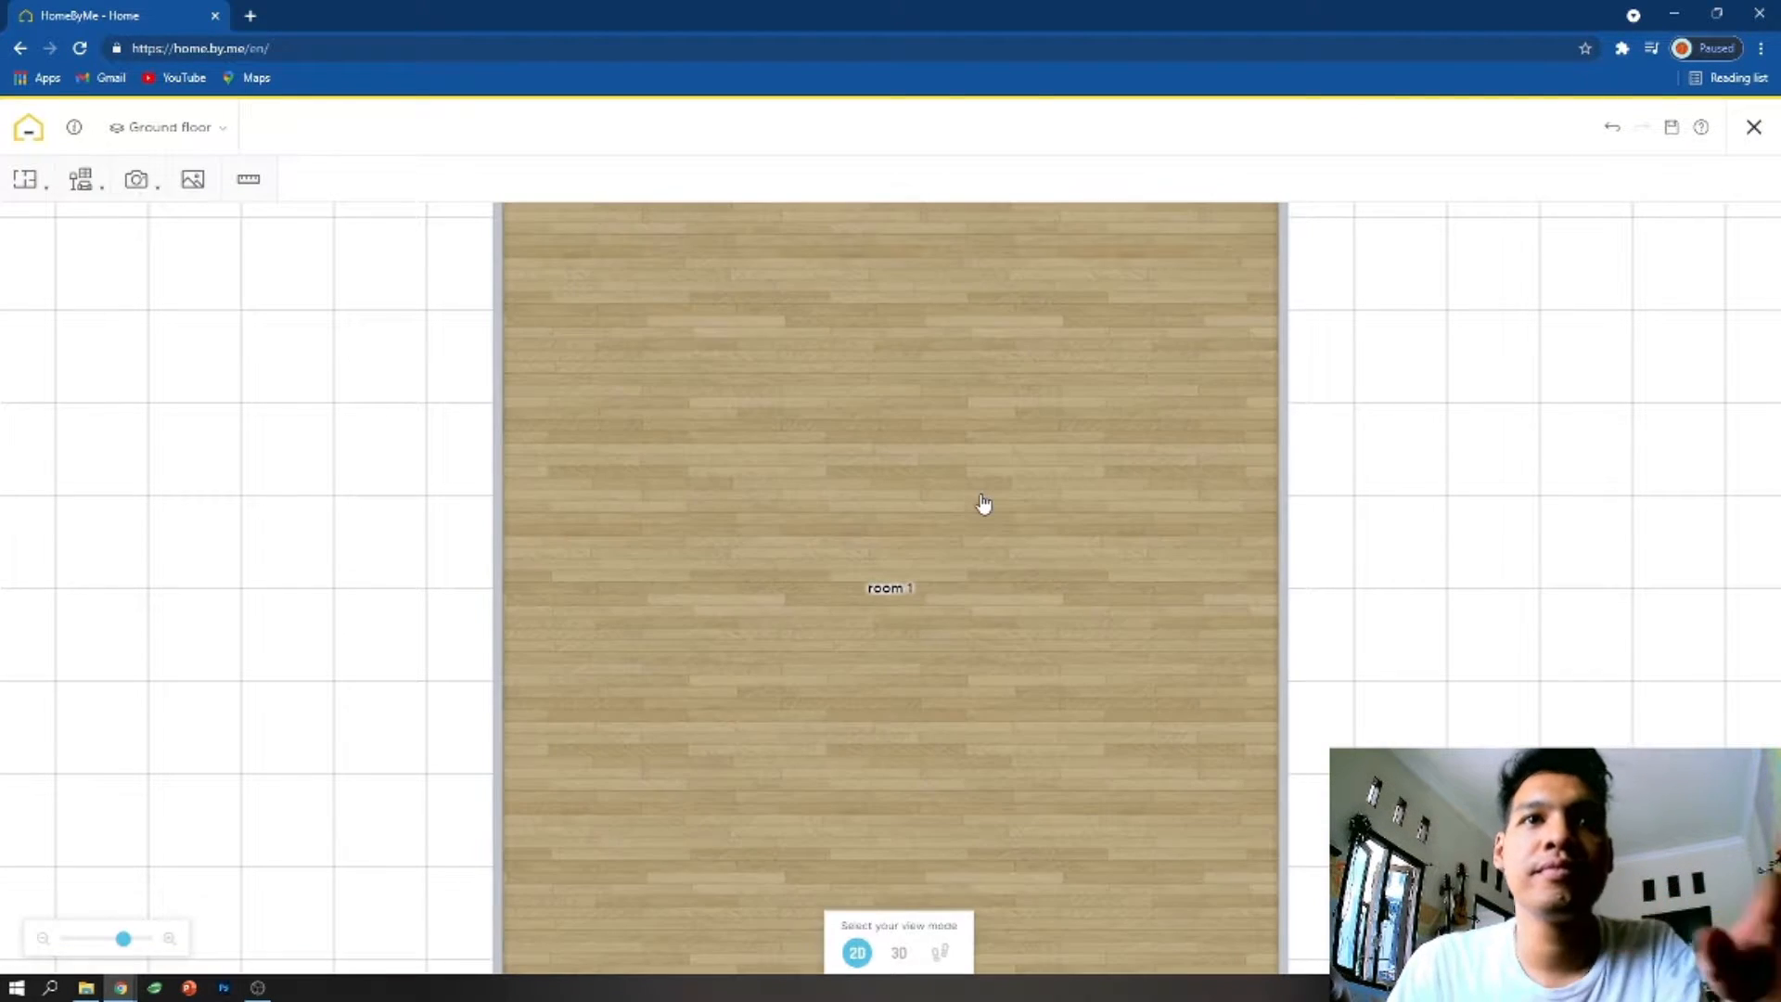
- Delete the square room from the ground floor
left_click(967, 470)
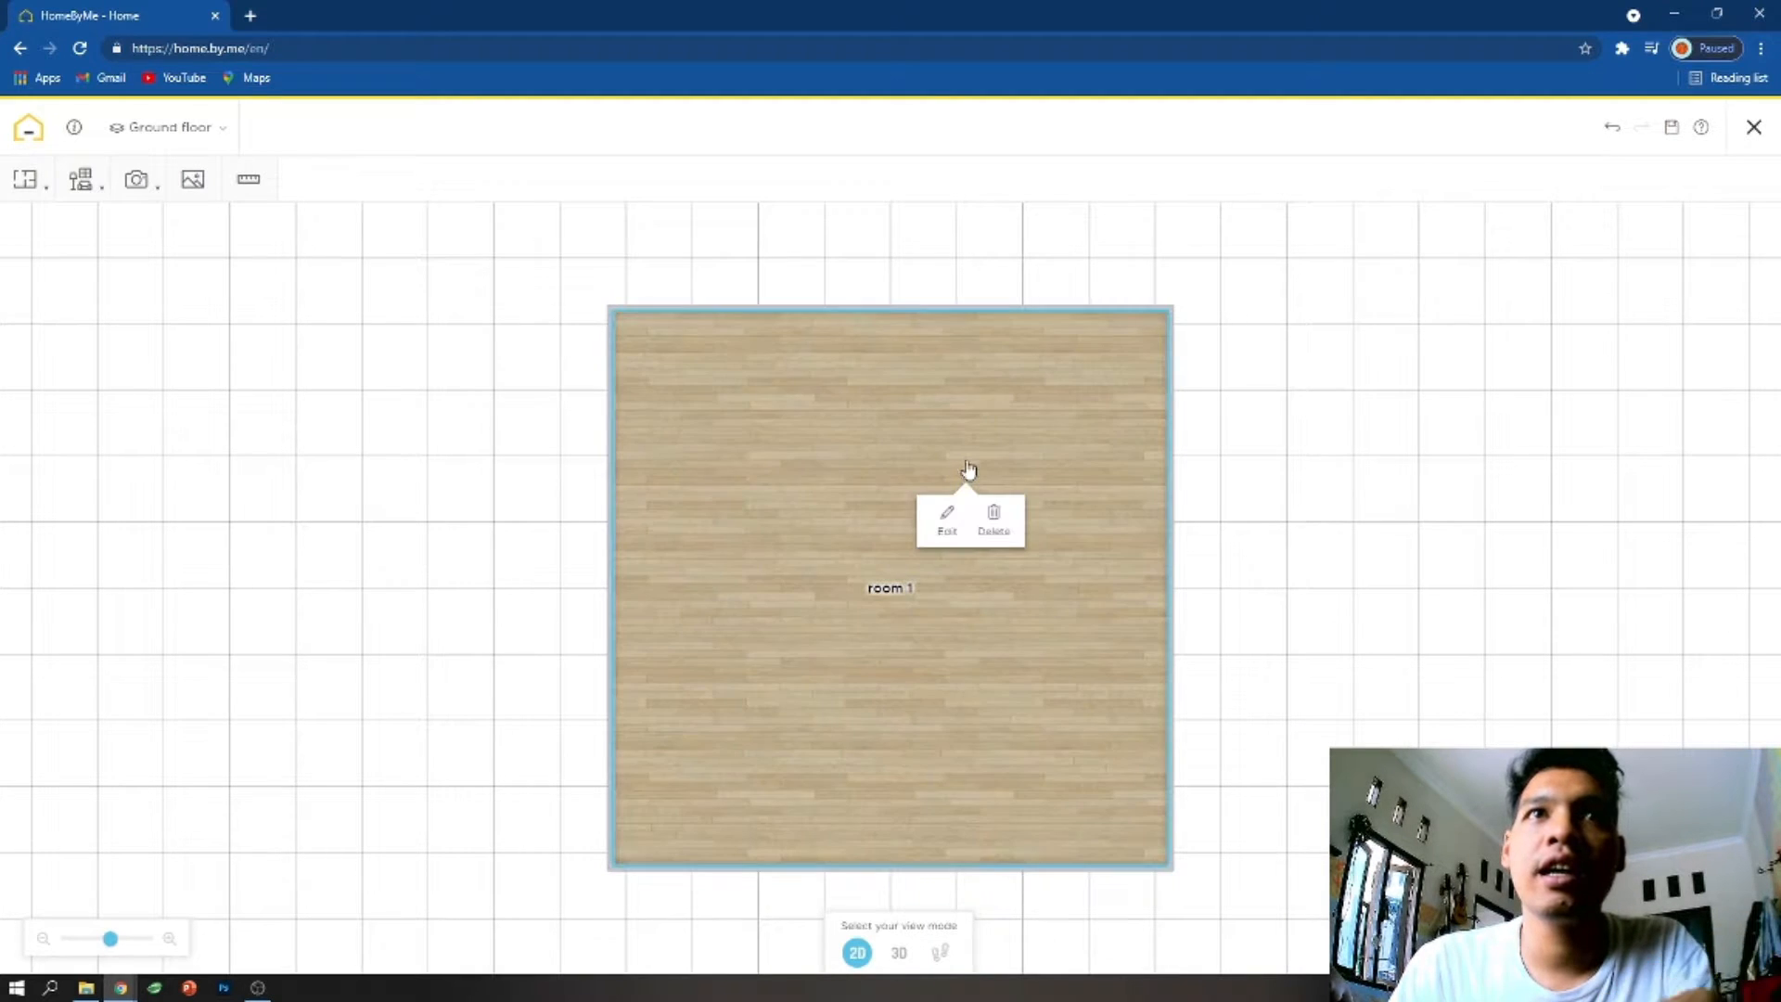
left_click(1012, 522)
left_click(945, 583)
- Create a narrow rectangular room with a surface of 70 m² on the ground floor
left_click(45, 184)
left_click(65, 278)
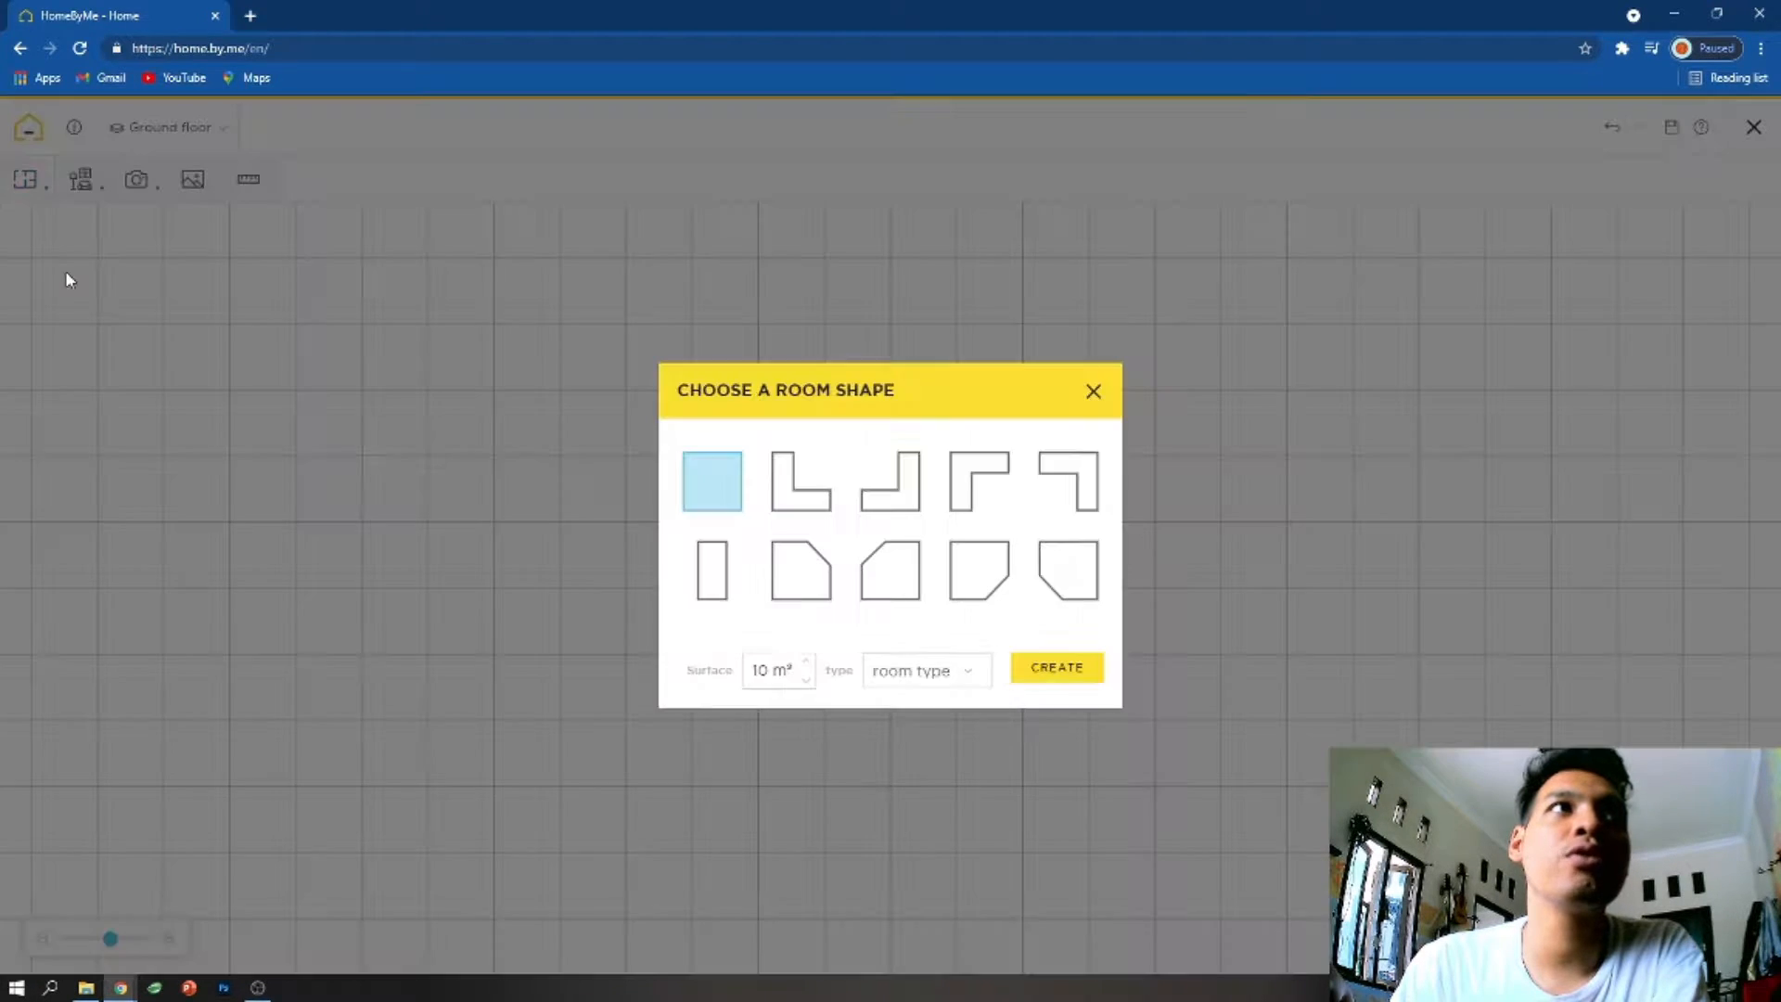
left_click(712, 570)
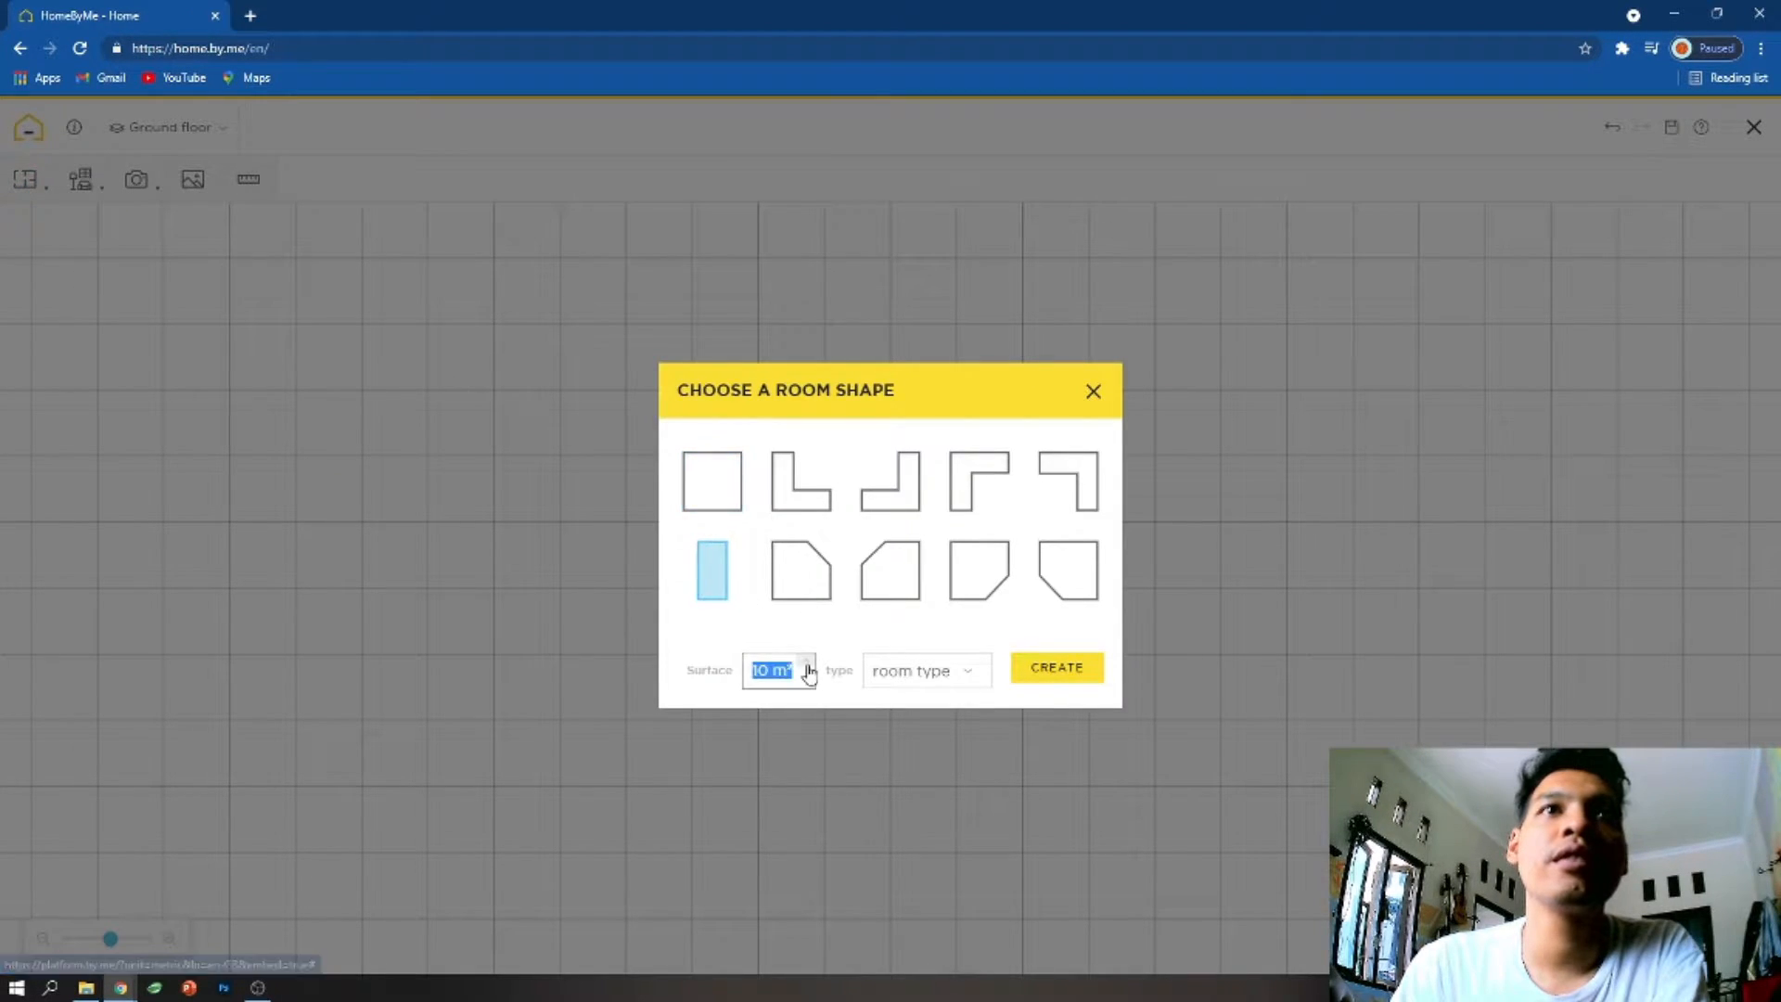
type("70")
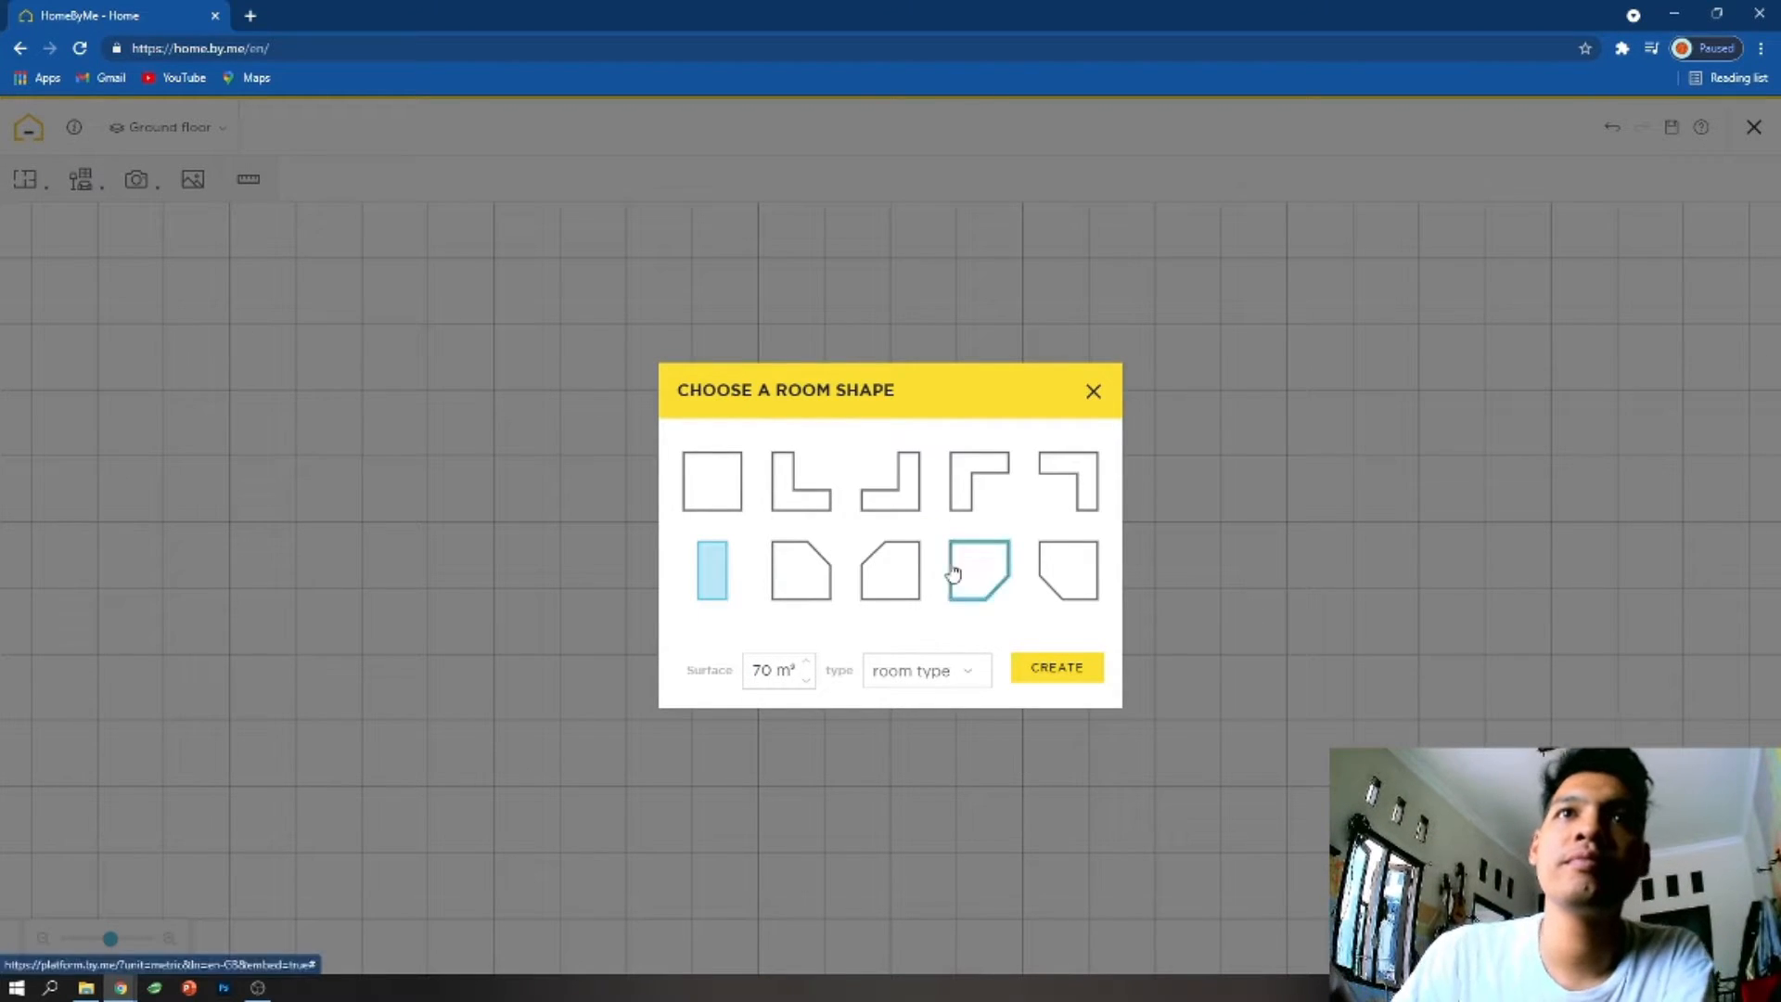
left_click(1049, 667)
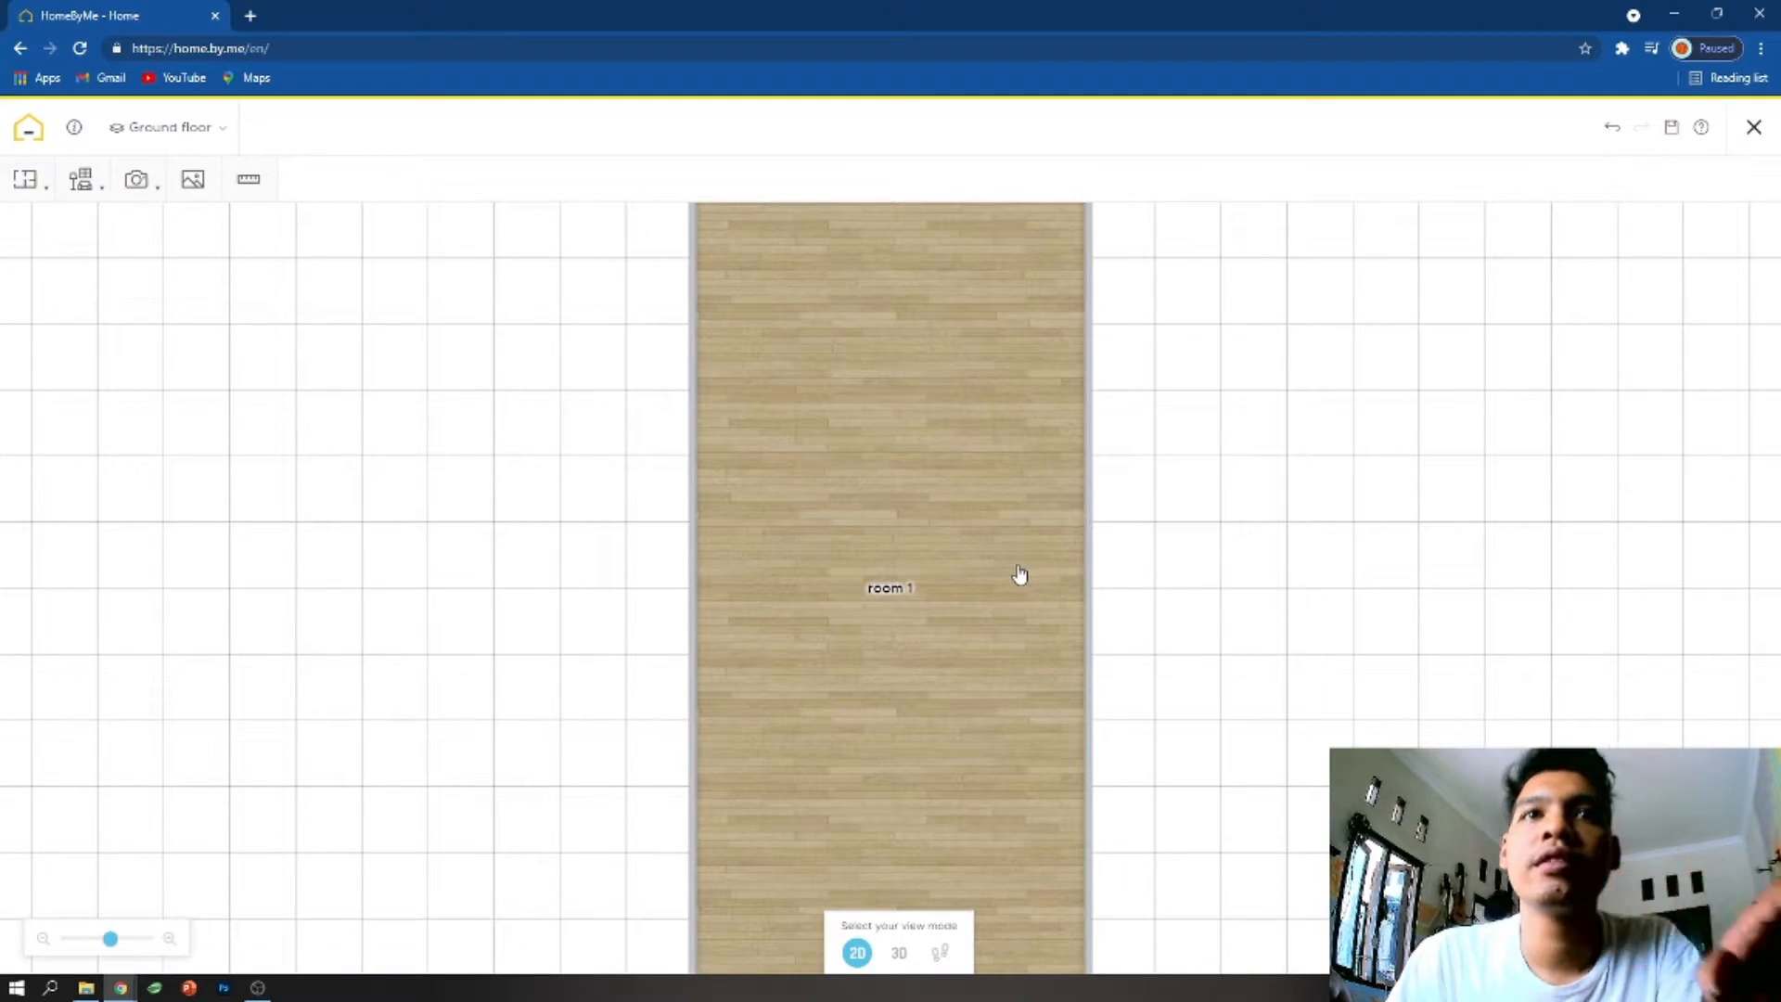
- Widen the rectangular room to about 701 cm on the outside by moving its right wall outward
scroll(1020, 575, "down", 3)
scroll(928, 646, "up", 1)
scroll(922, 648, "down", 1)
scroll(918, 648, "up", 2)
scroll(922, 649, "down", 2)
scroll(965, 627, "up", 2)
left_click_drag(1213, 678, 1191, 542)
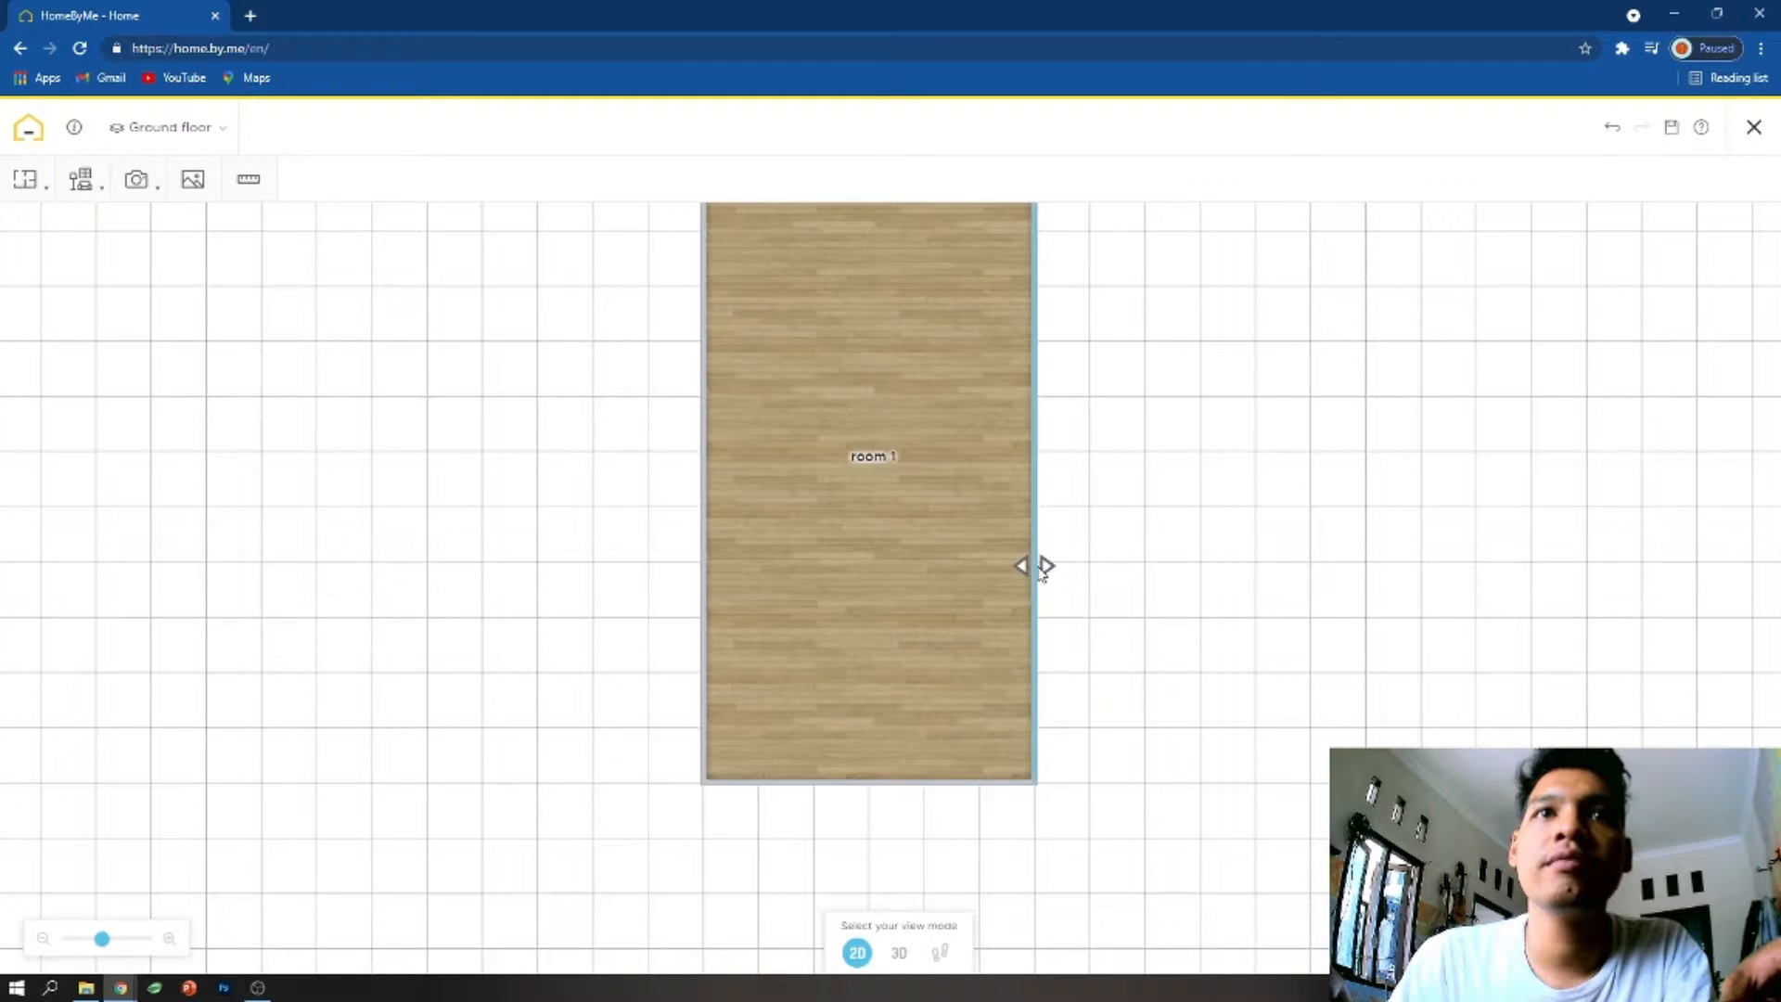
left_click_drag(1042, 568, 1047, 570)
left_click_drag(1037, 571, 1082, 553)
scroll(980, 376, "up", 2)
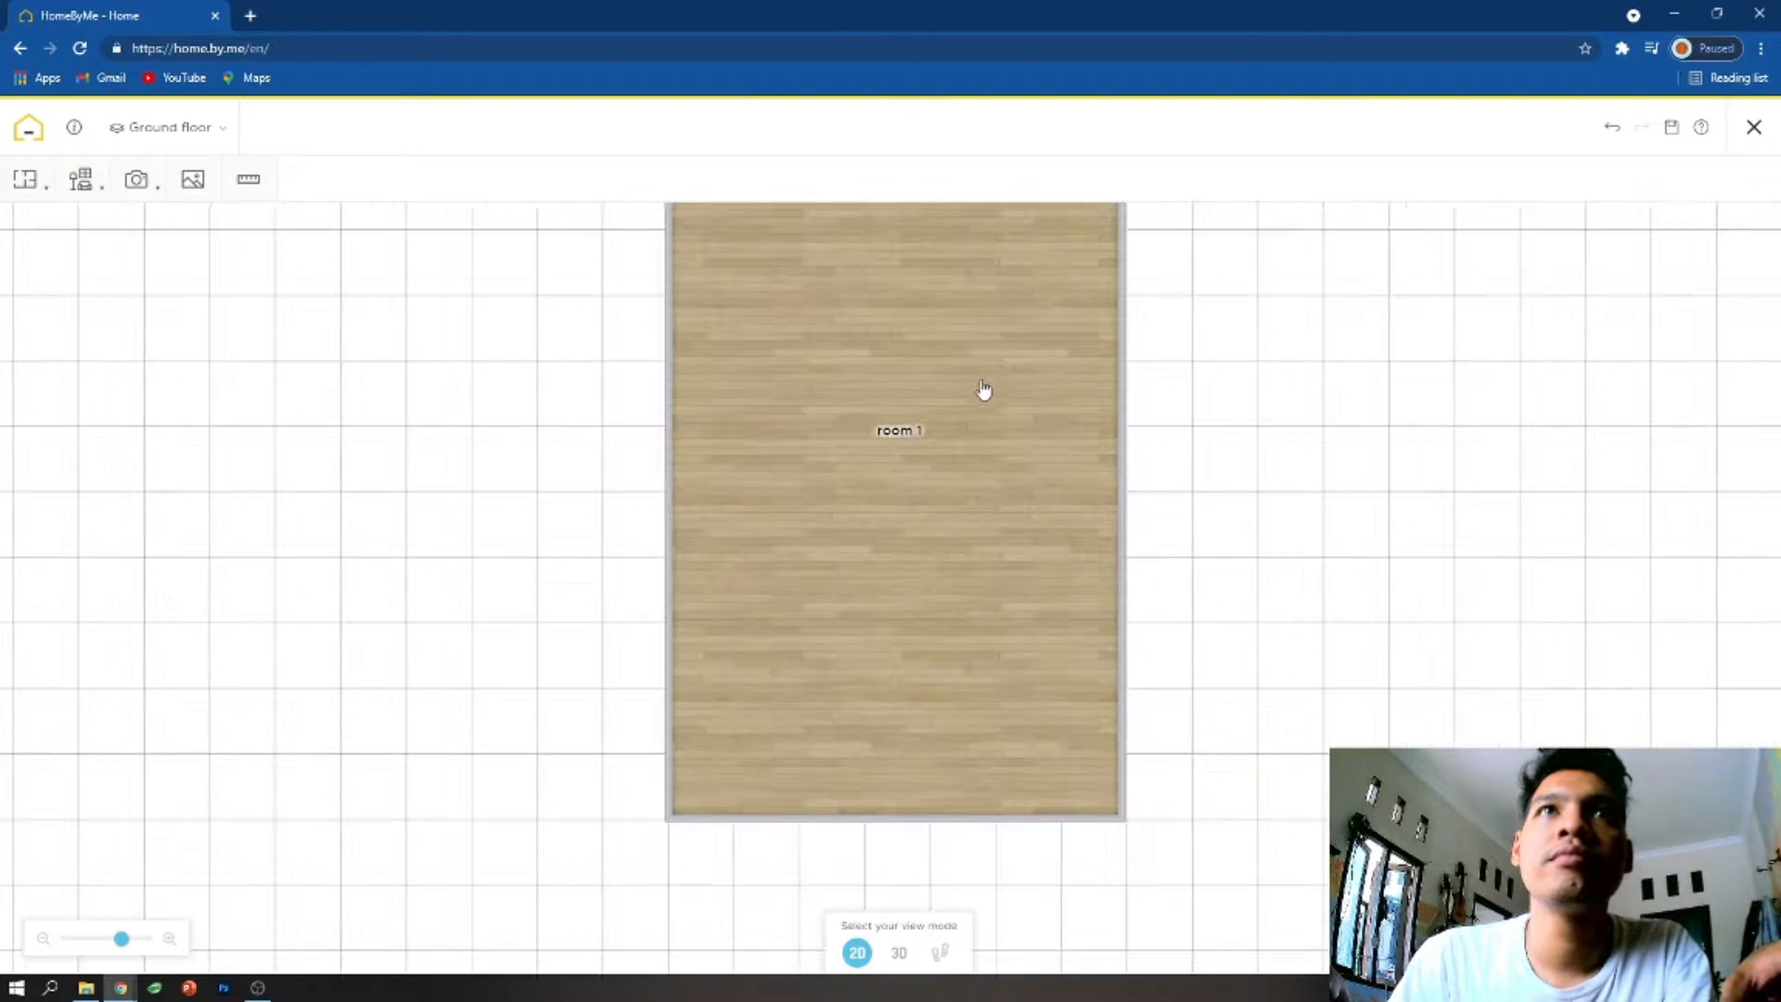
- Shorten the room to about 1021 cm on the outside by moving its upper wall inward
left_click_drag(1244, 449, 1276, 664)
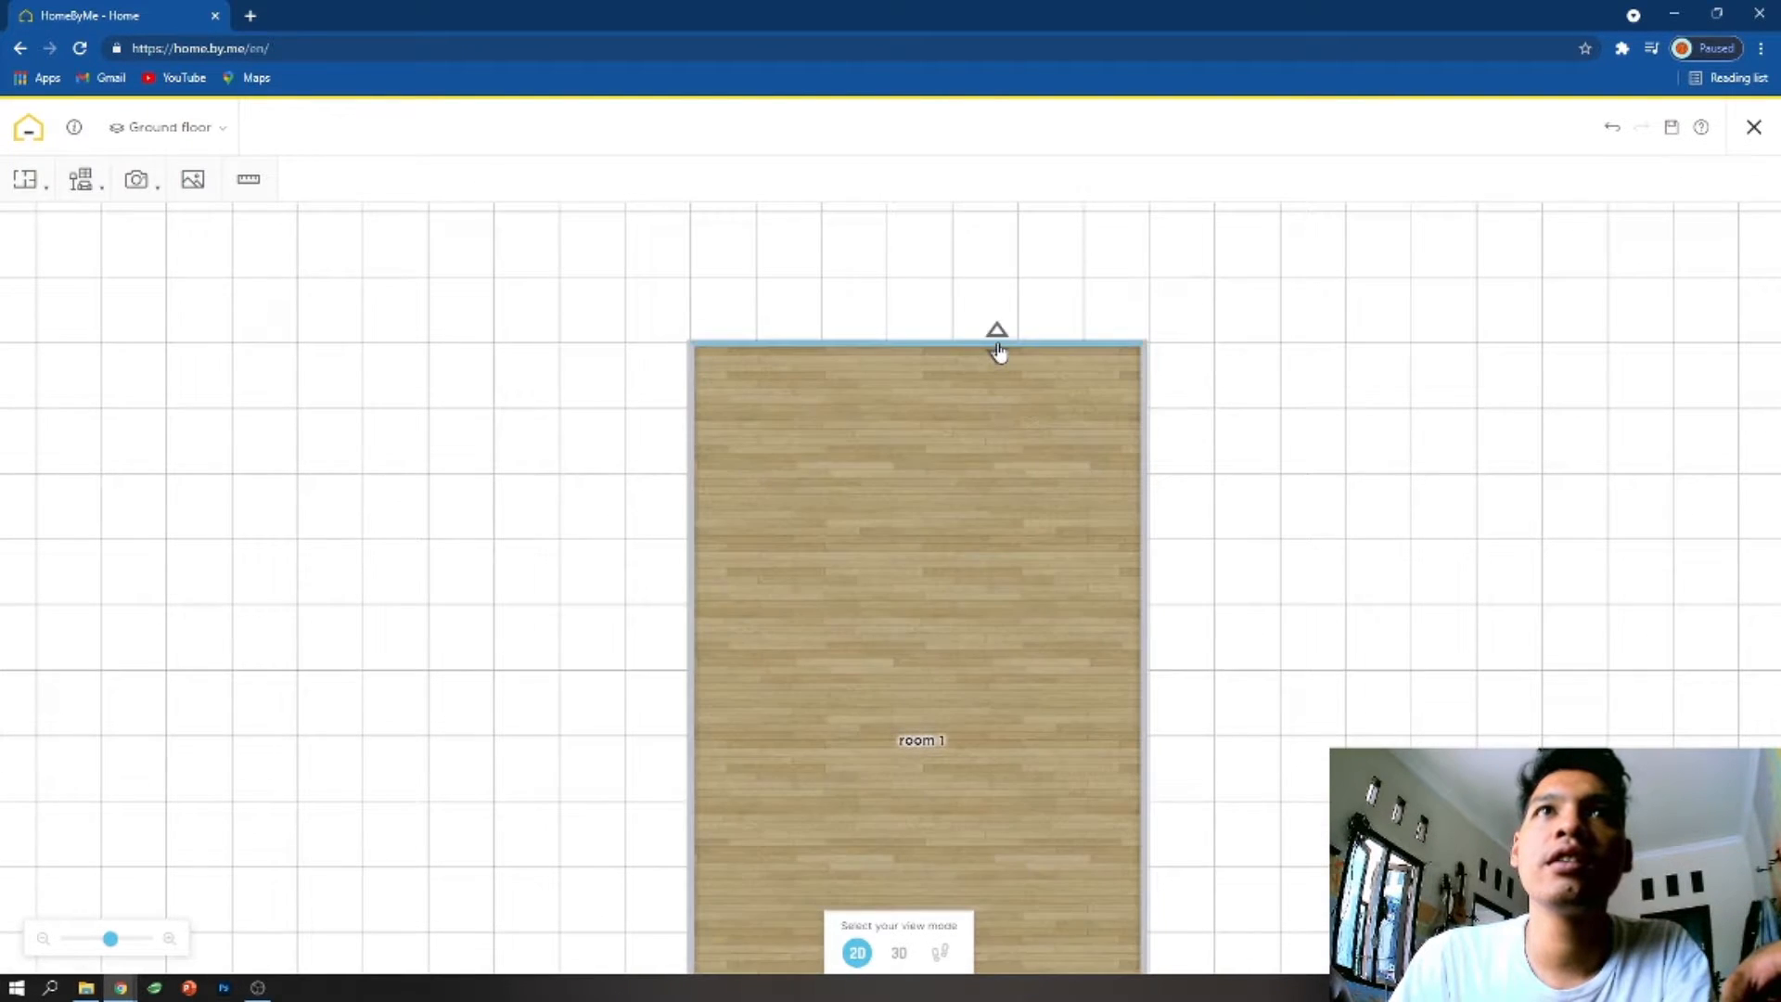
left_click_drag(999, 345, 1007, 470)
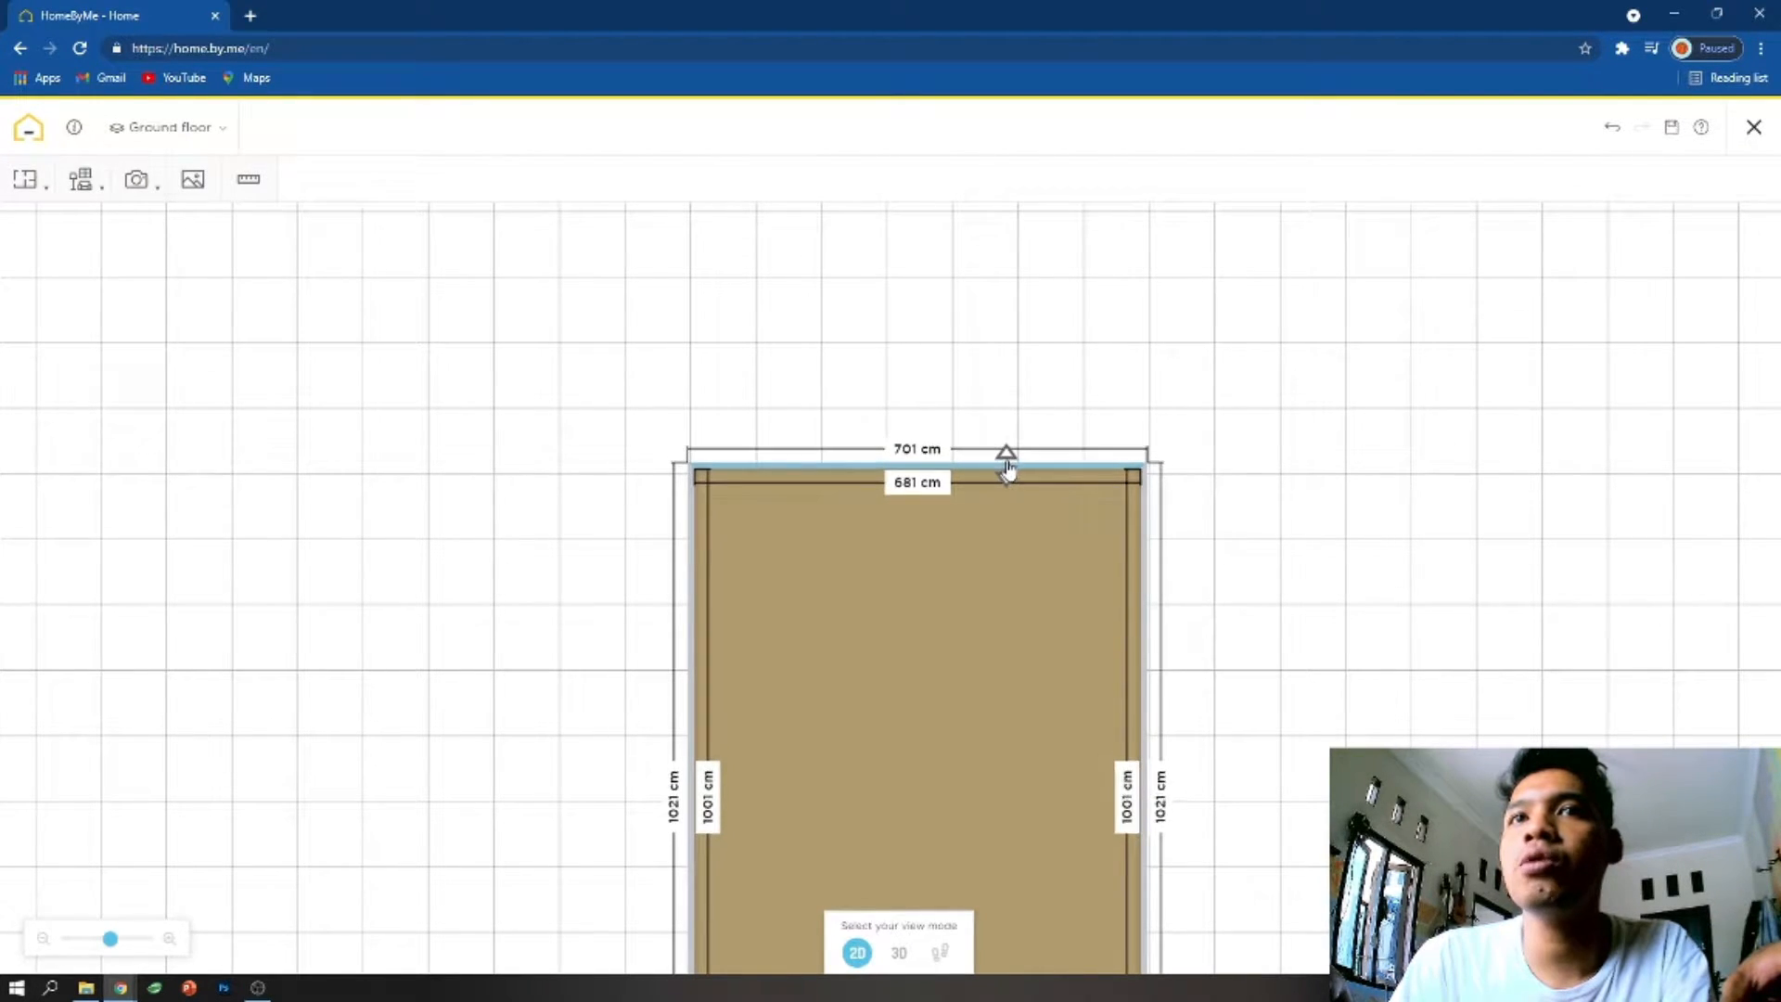
scroll(1301, 587, "down", 3)
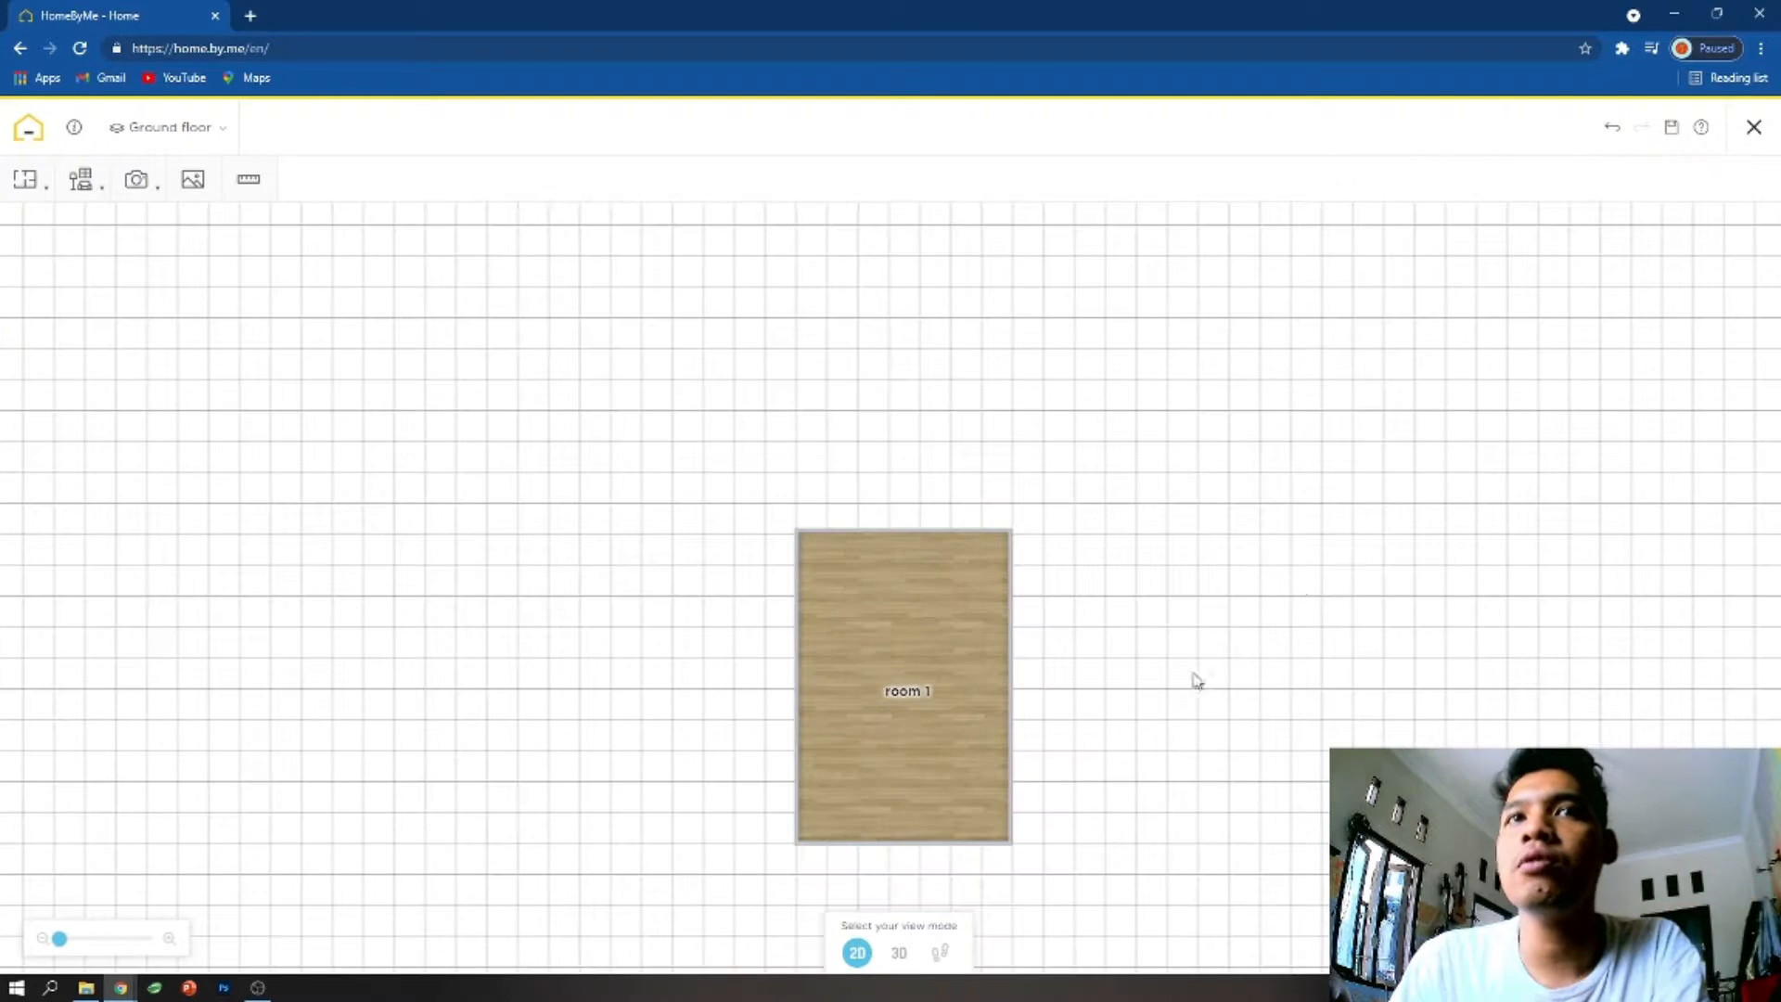
left_click_drag(1153, 707, 1169, 599)
scroll(1134, 623, "up", 3)
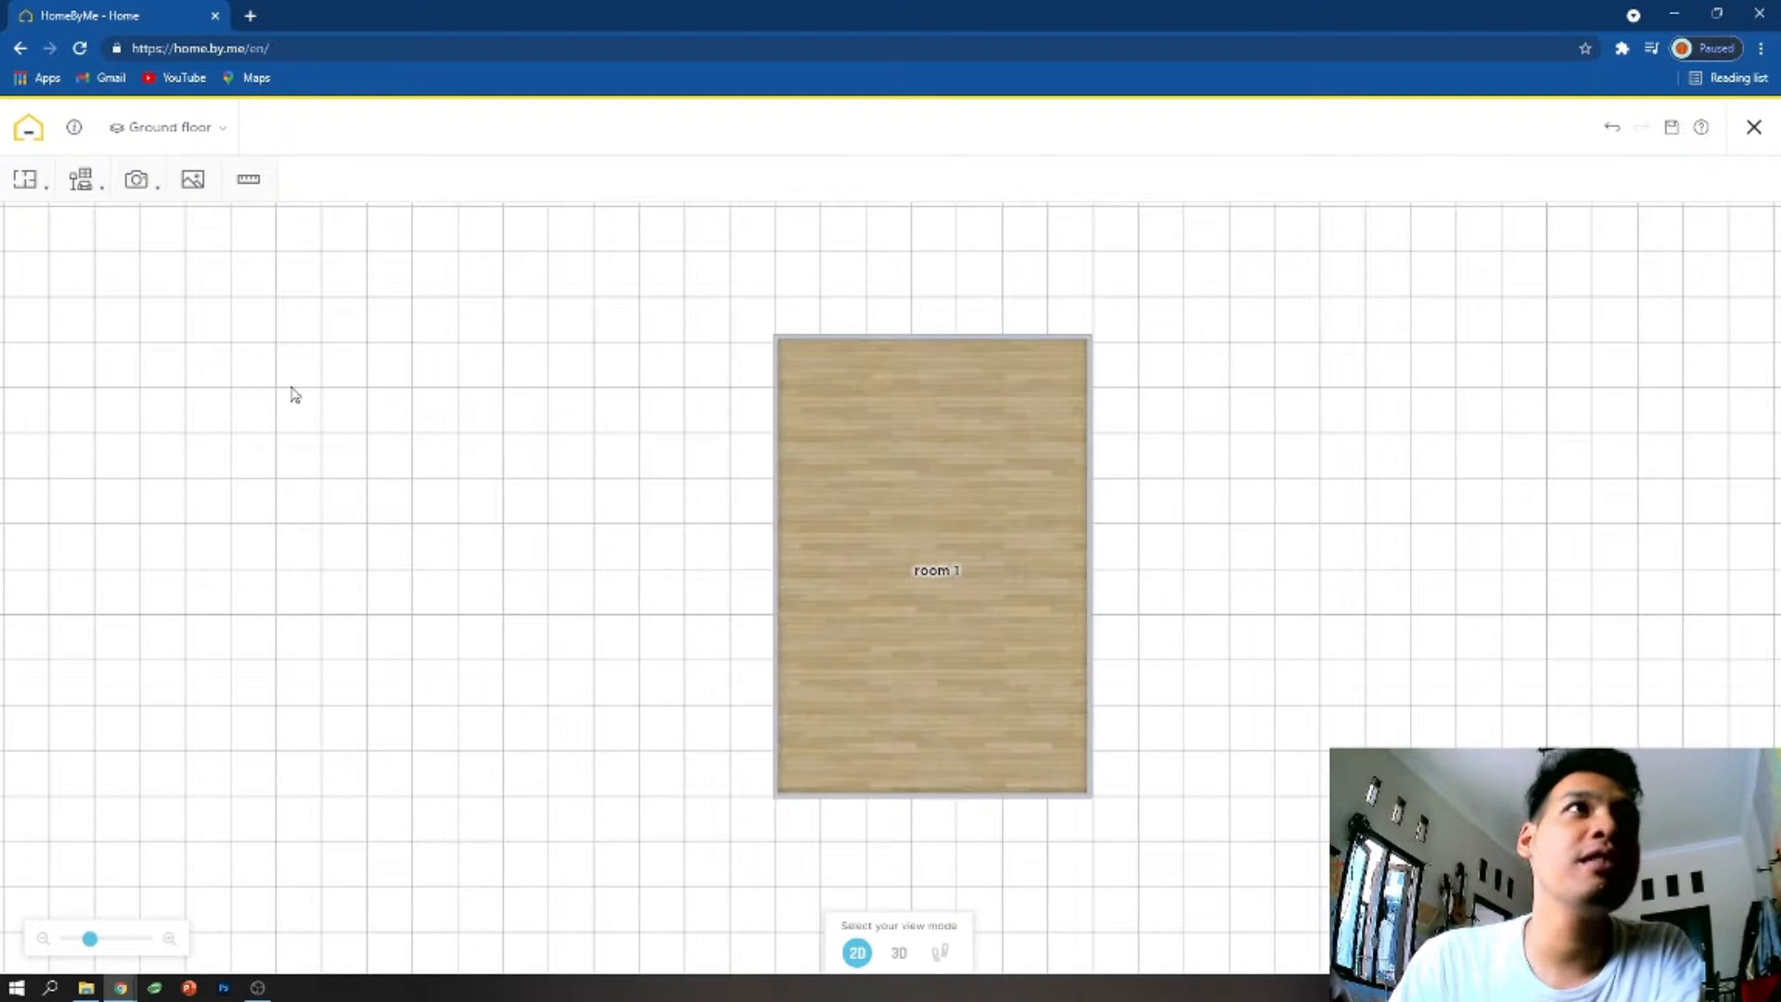
- Draw two walls enclosing a lower-left corner room, starting on the left wall about 383 cm above the bottom corner
left_click(33, 186)
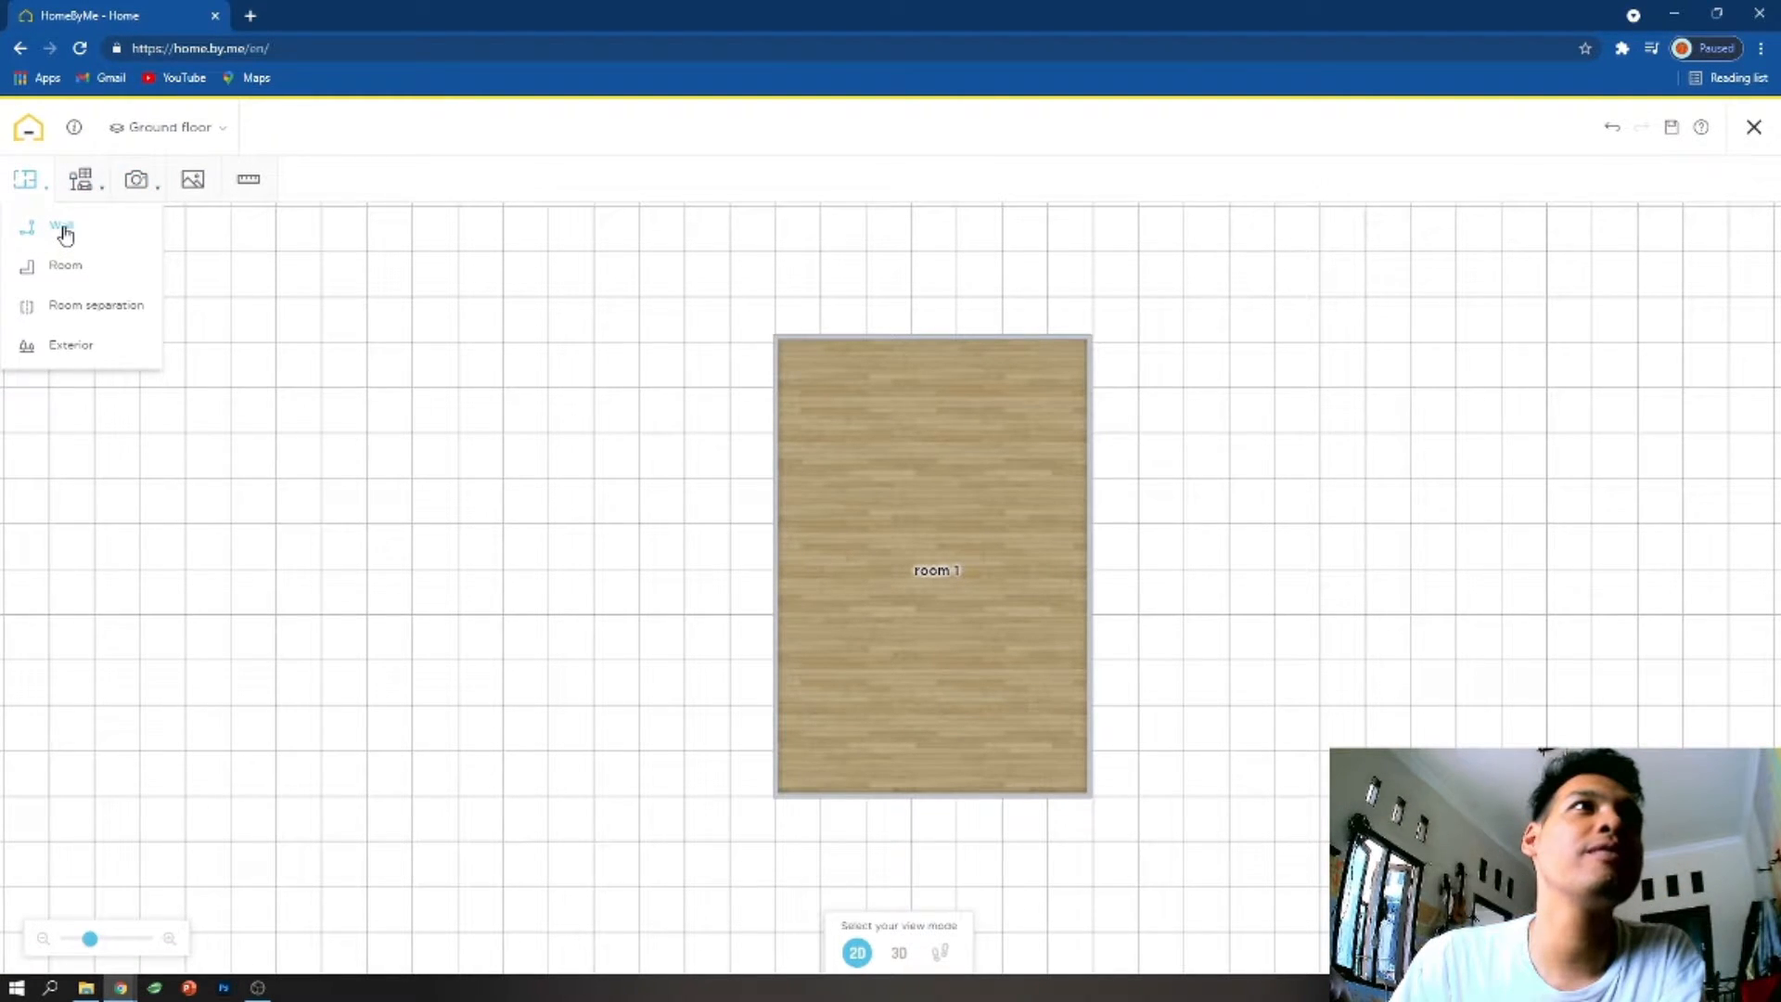
left_click(62, 228)
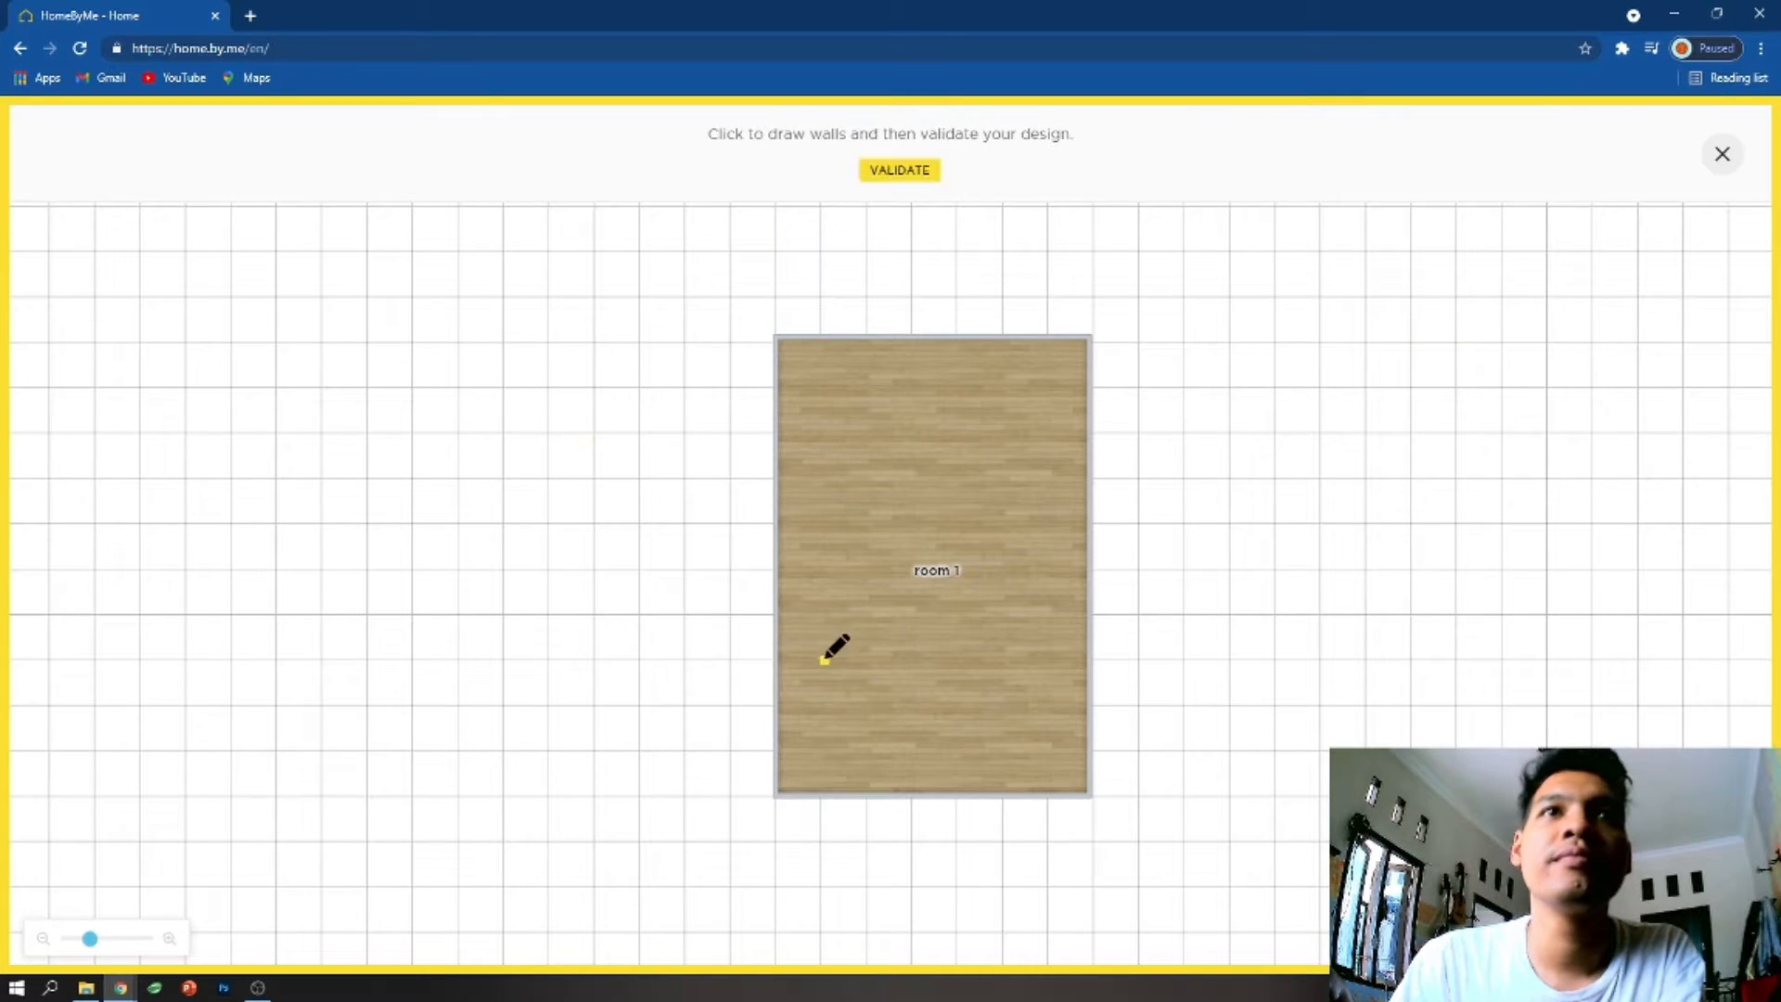
left_click(788, 618)
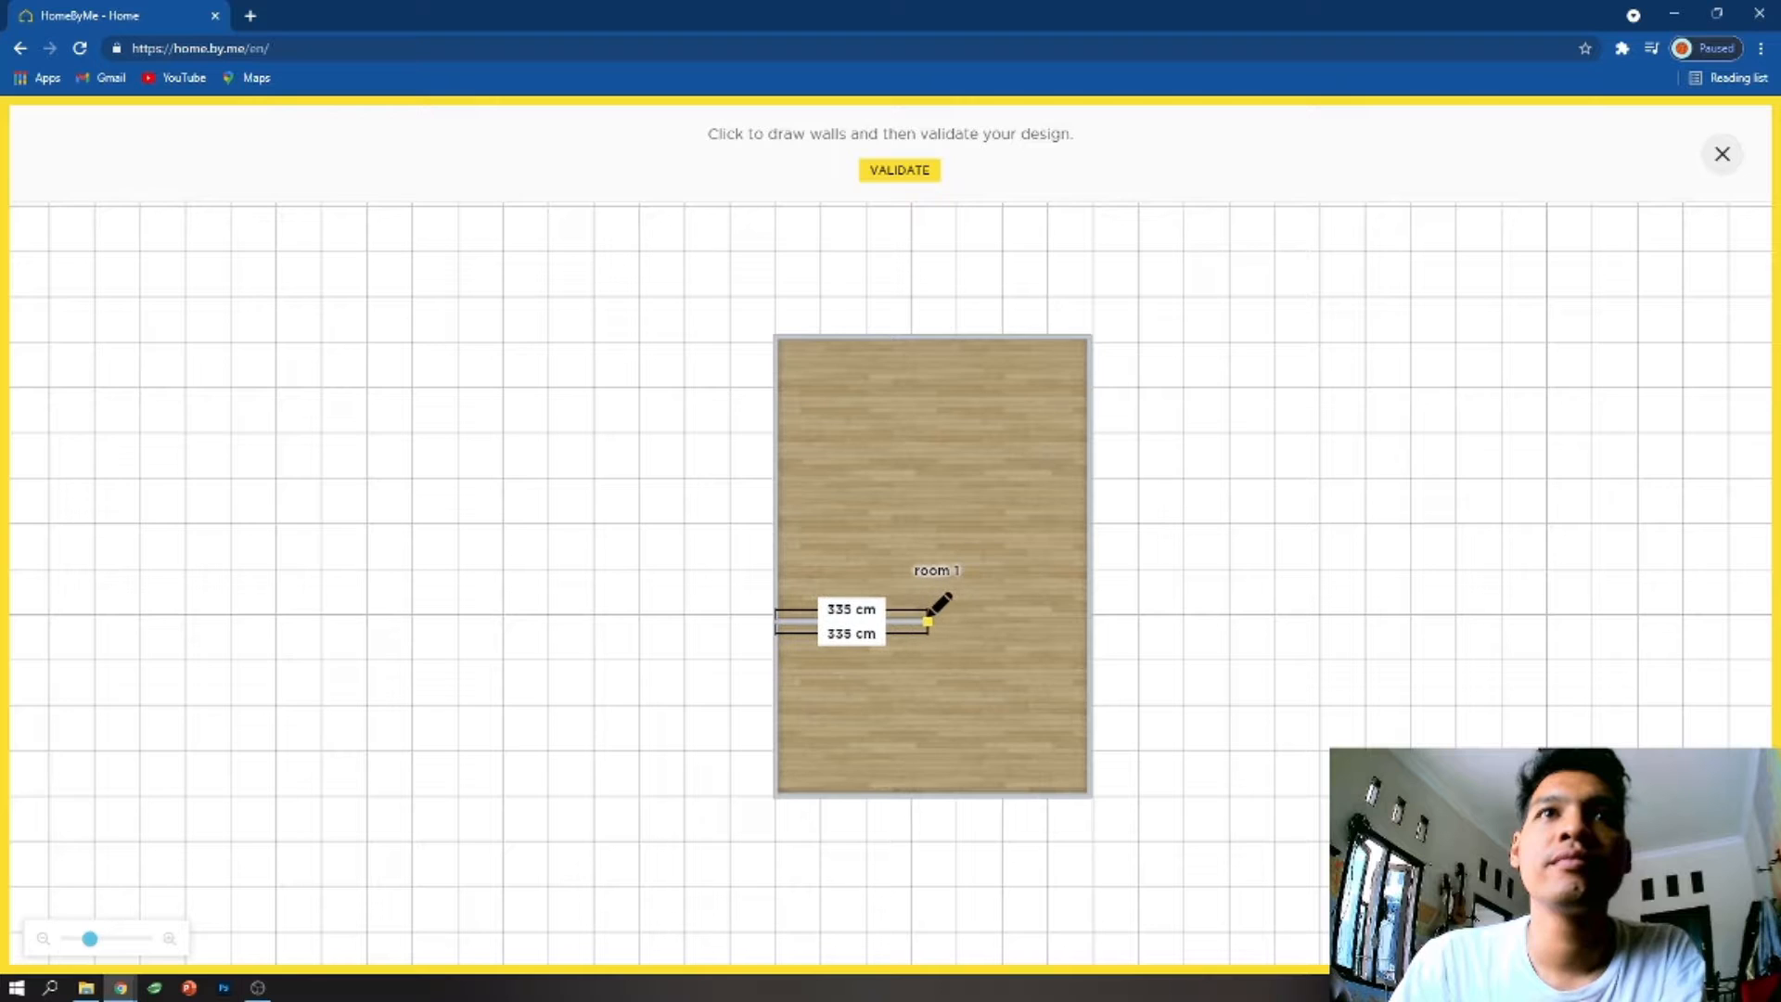
left_click(935, 621)
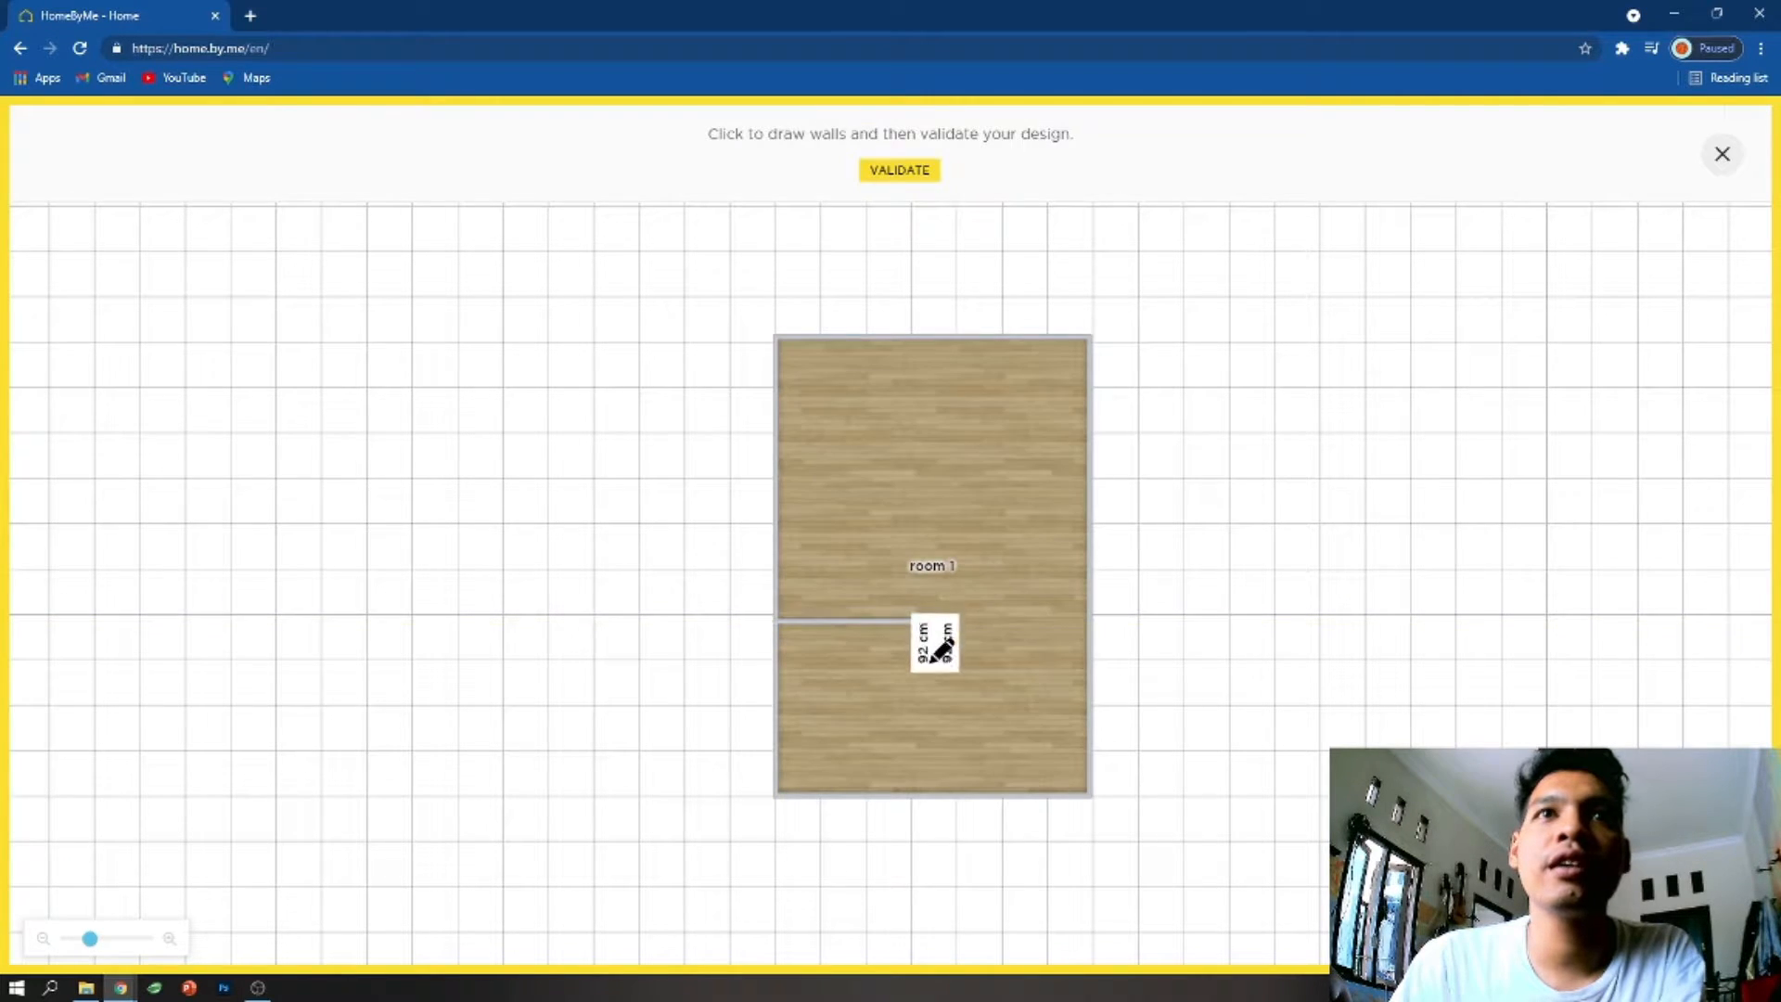
left_click(937, 789)
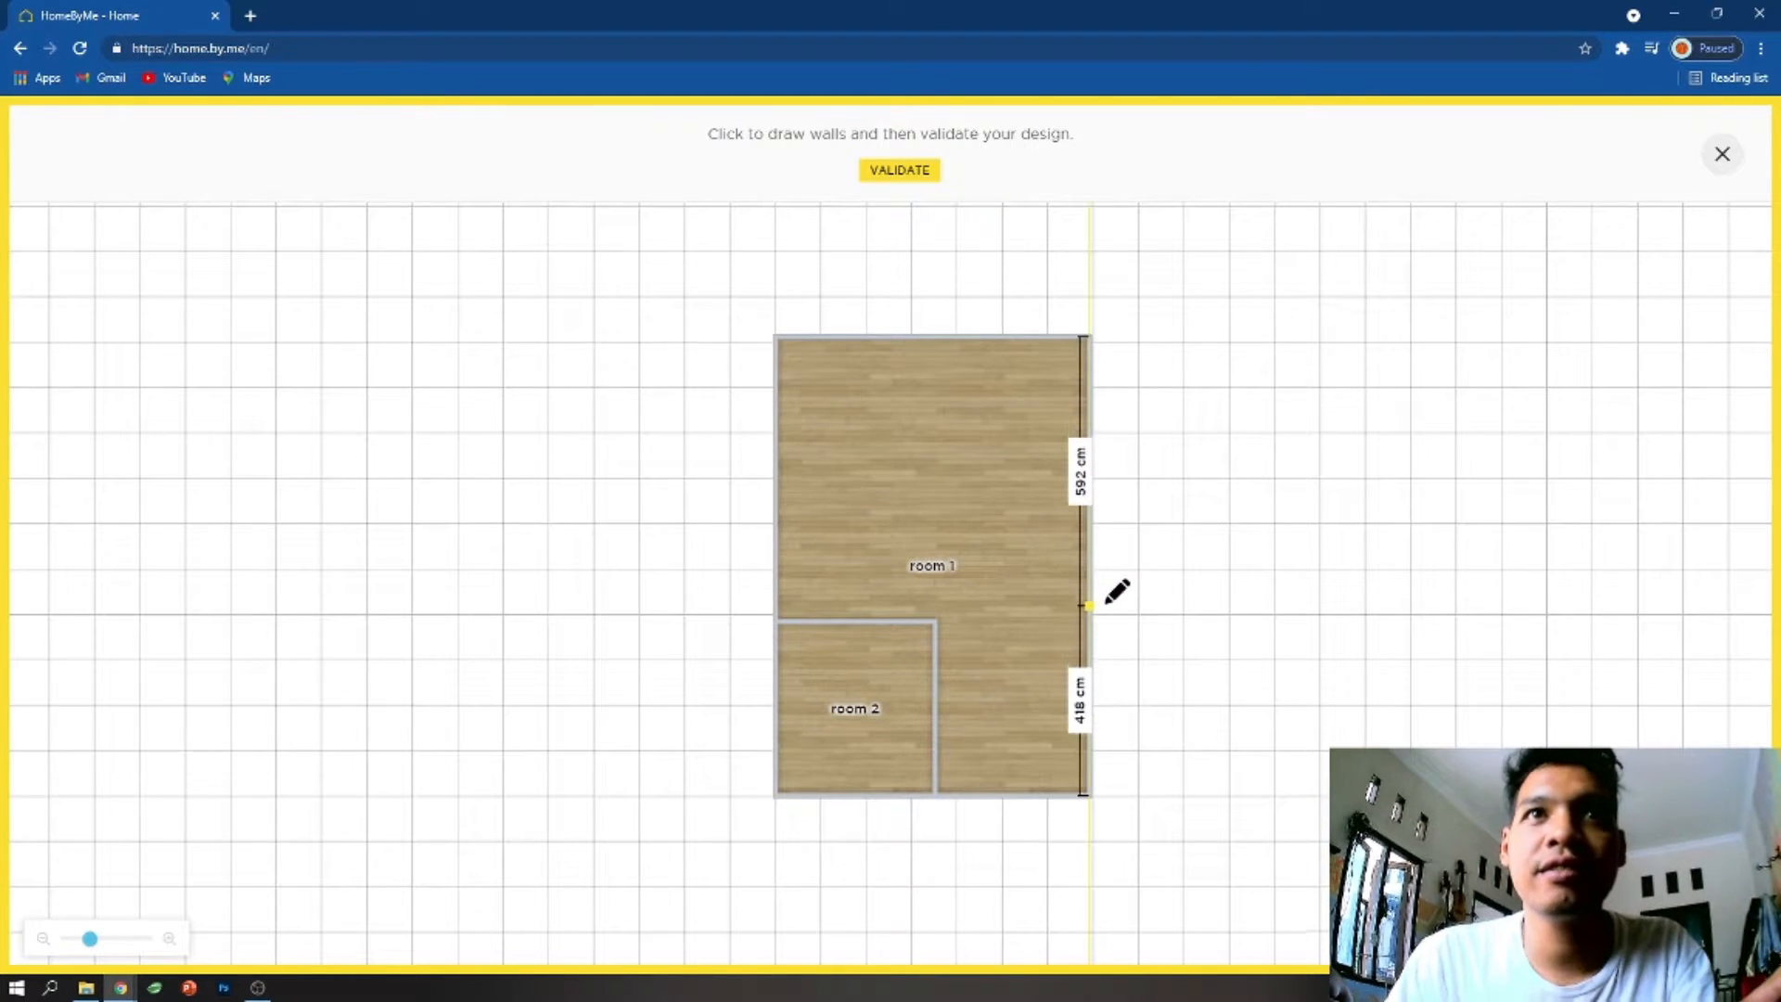
- Draw walls enclosing a second room directly above the corner room, aligned with its right wall, and validate the walls
scroll(1107, 604, "up", 4)
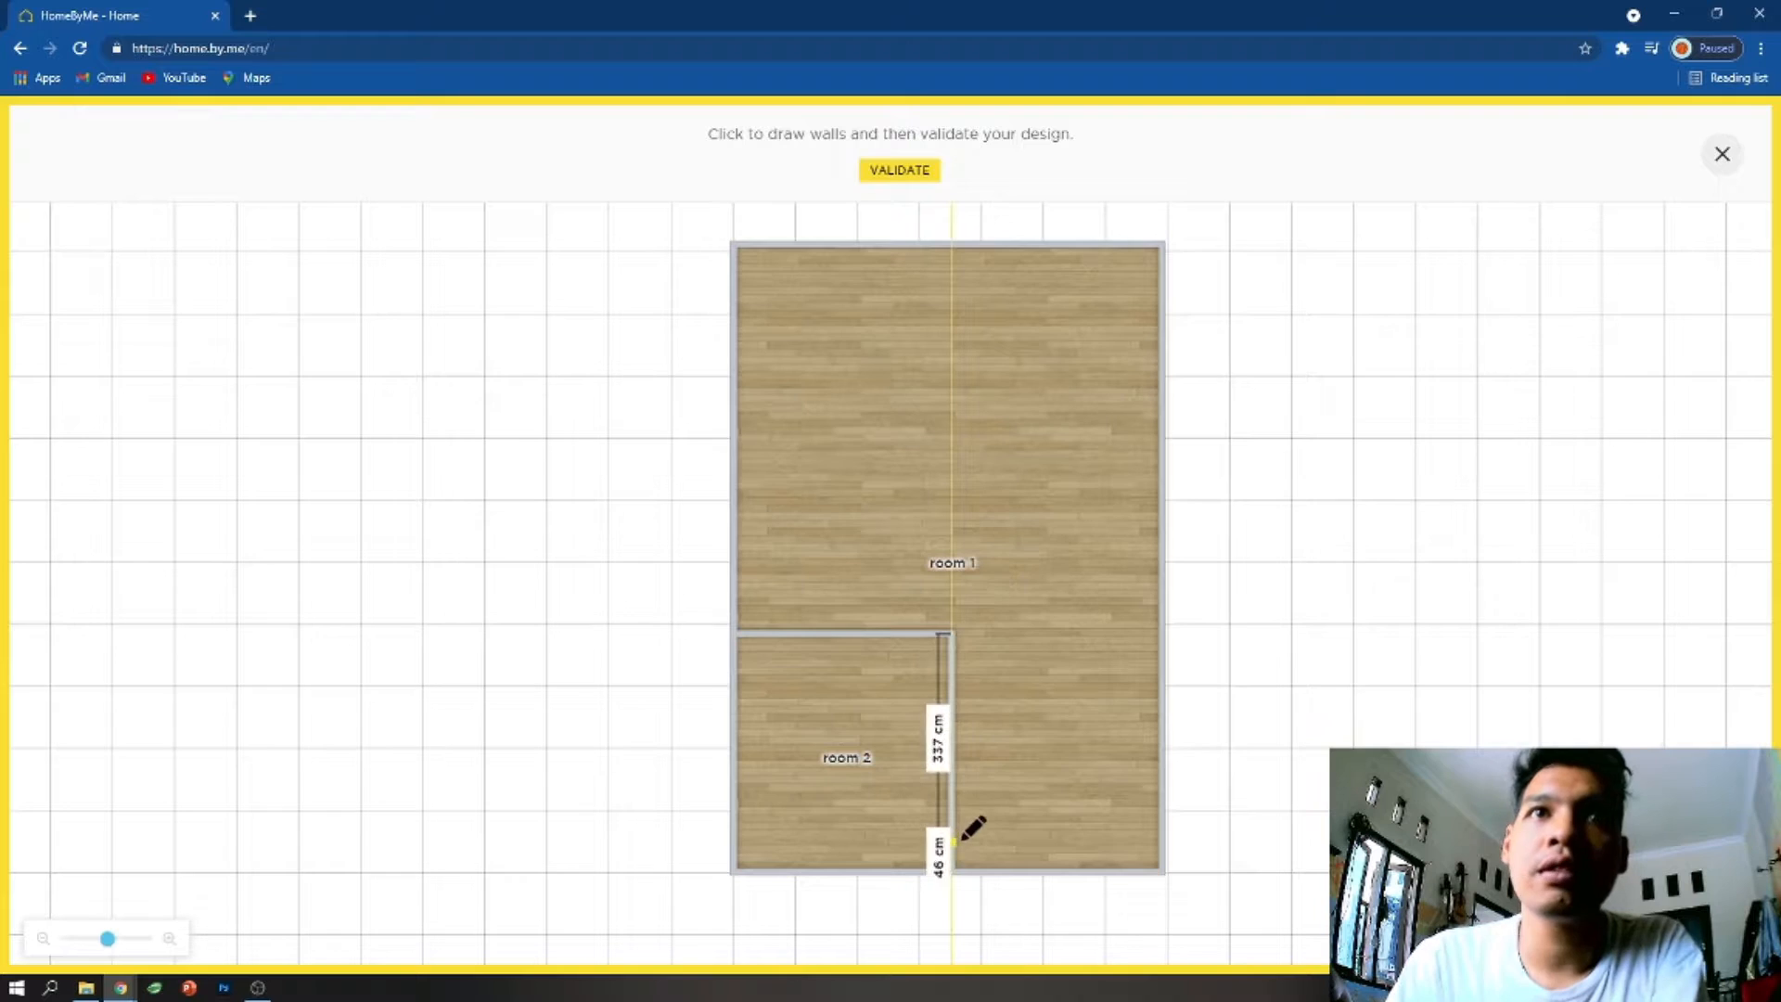
scroll(809, 489, "up", 1)
scroll(807, 487, "down", 1)
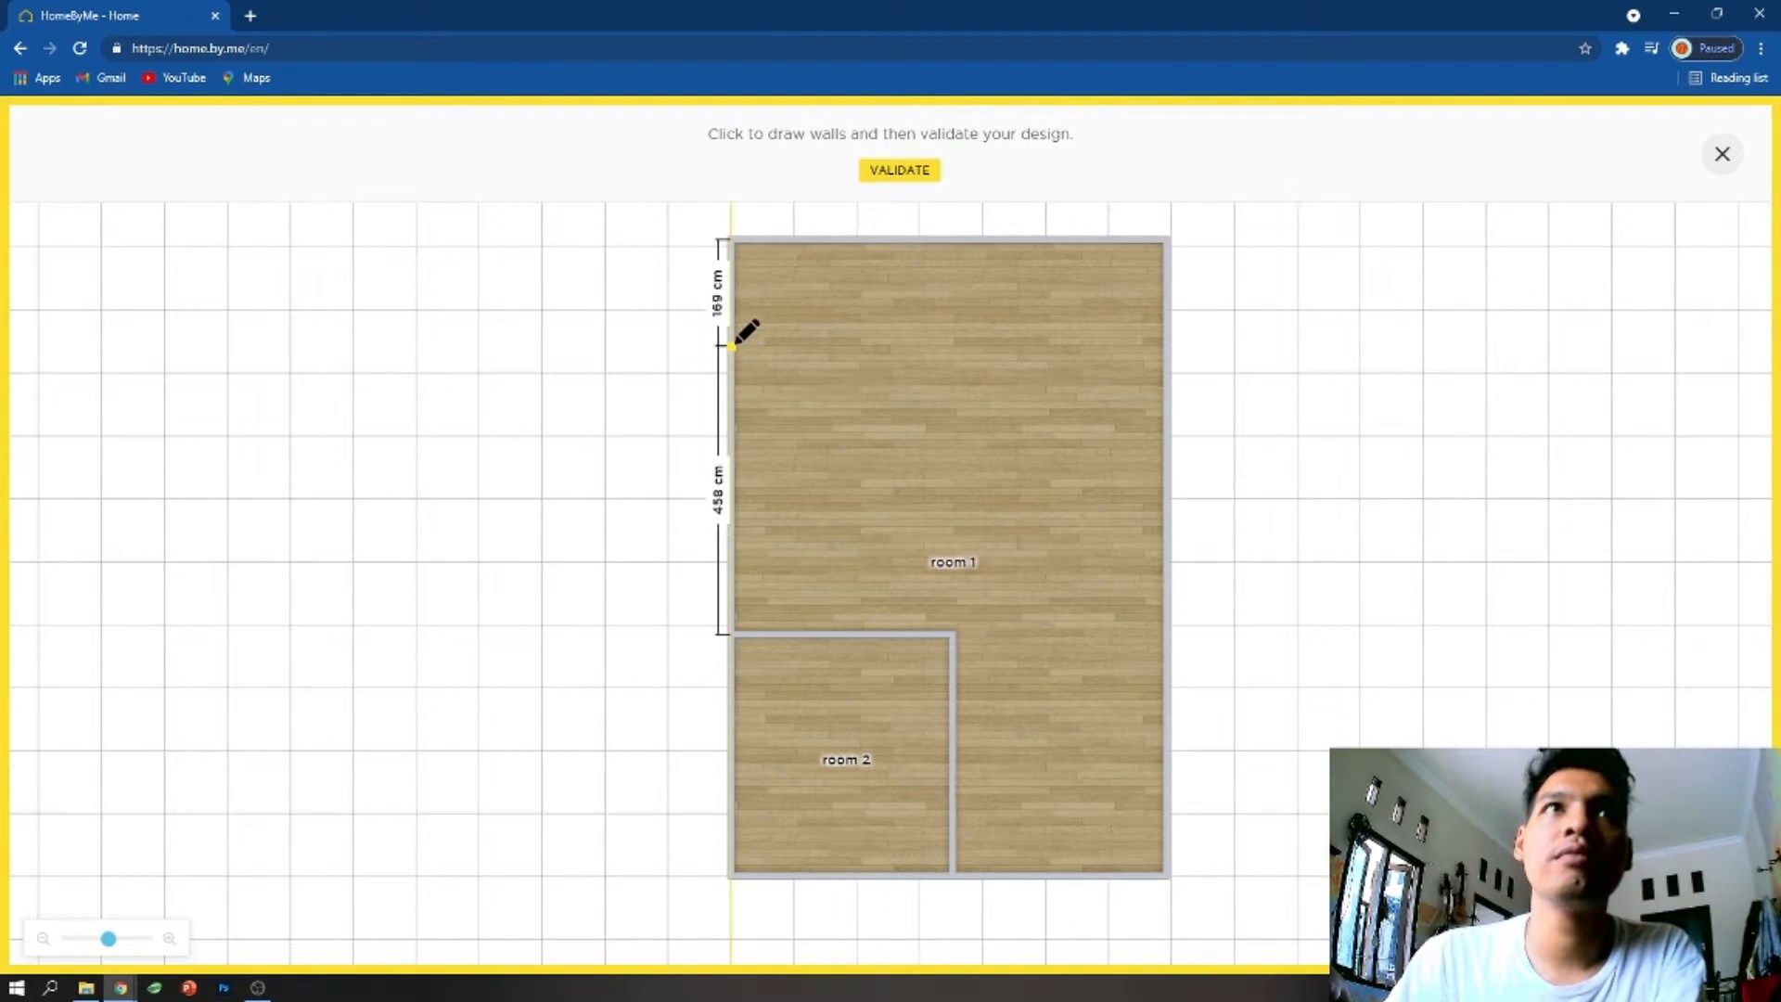
mouse_move(733, 342)
left_mouse_down()
mouse_move(849, 341)
mouse_move(742, 341)
mouse_move(743, 324)
left_mouse_up()
left_click(744, 327)
left_click(761, 330)
left_click(939, 333)
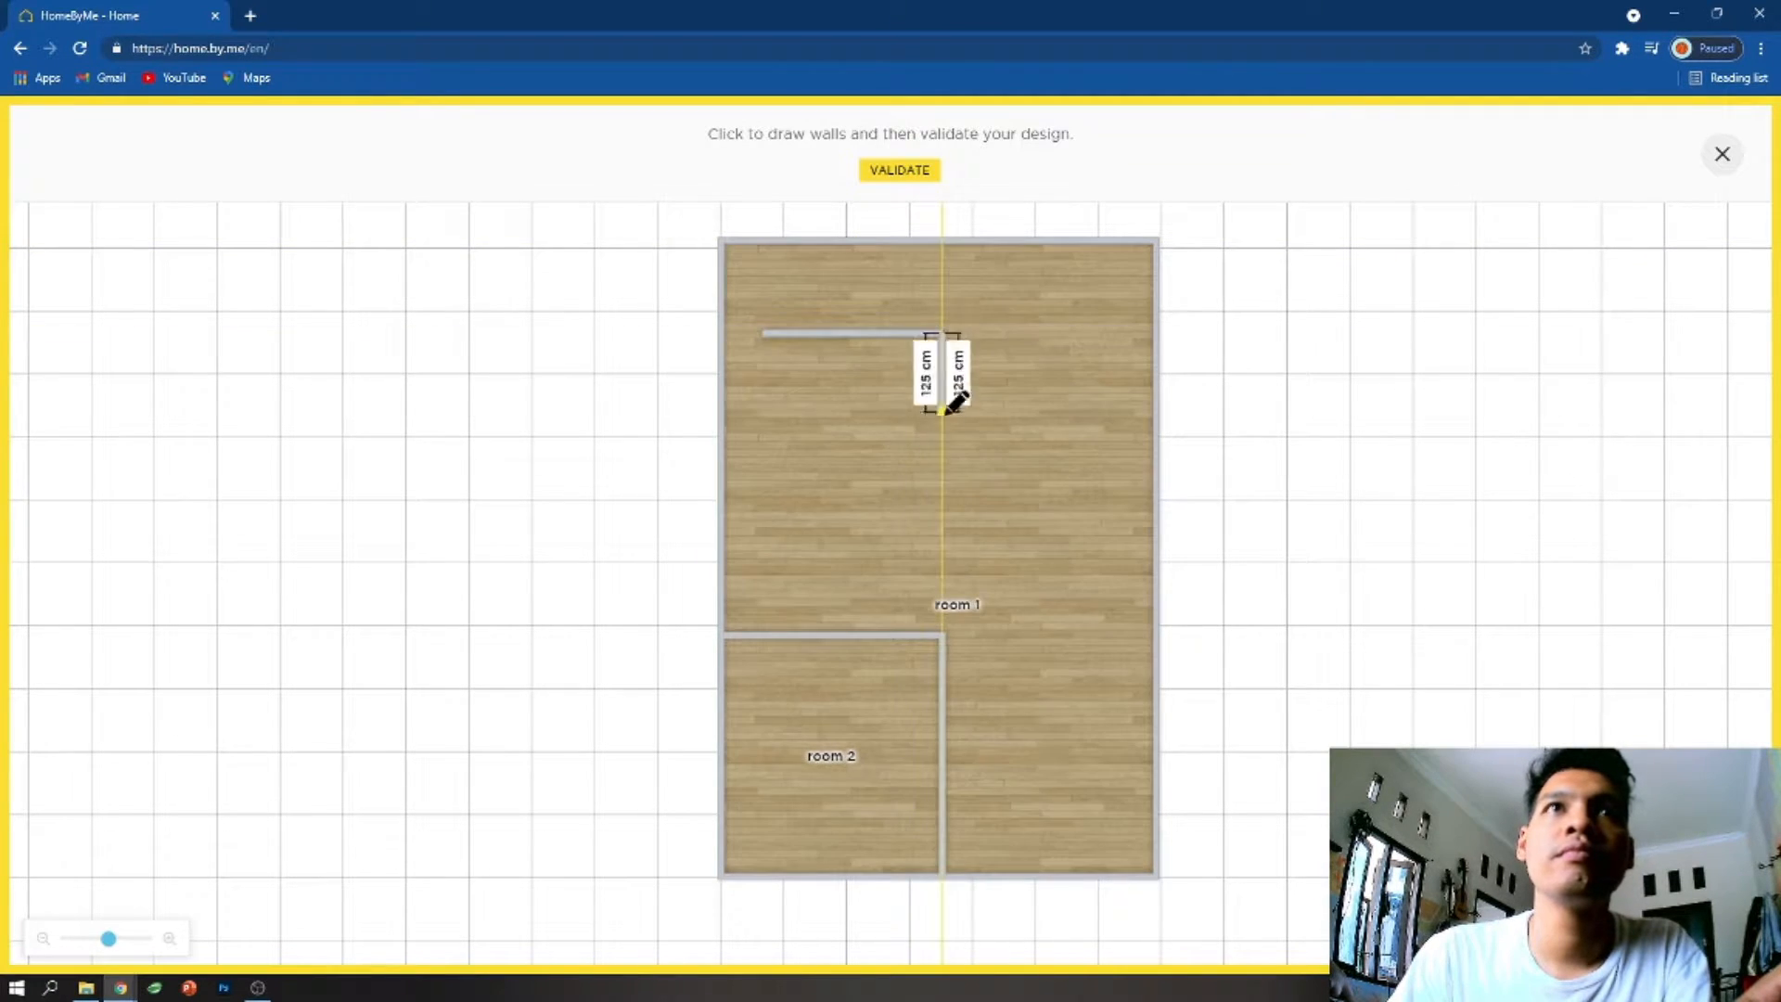
left_click(941, 636)
left_click(726, 332)
left_click(899, 170)
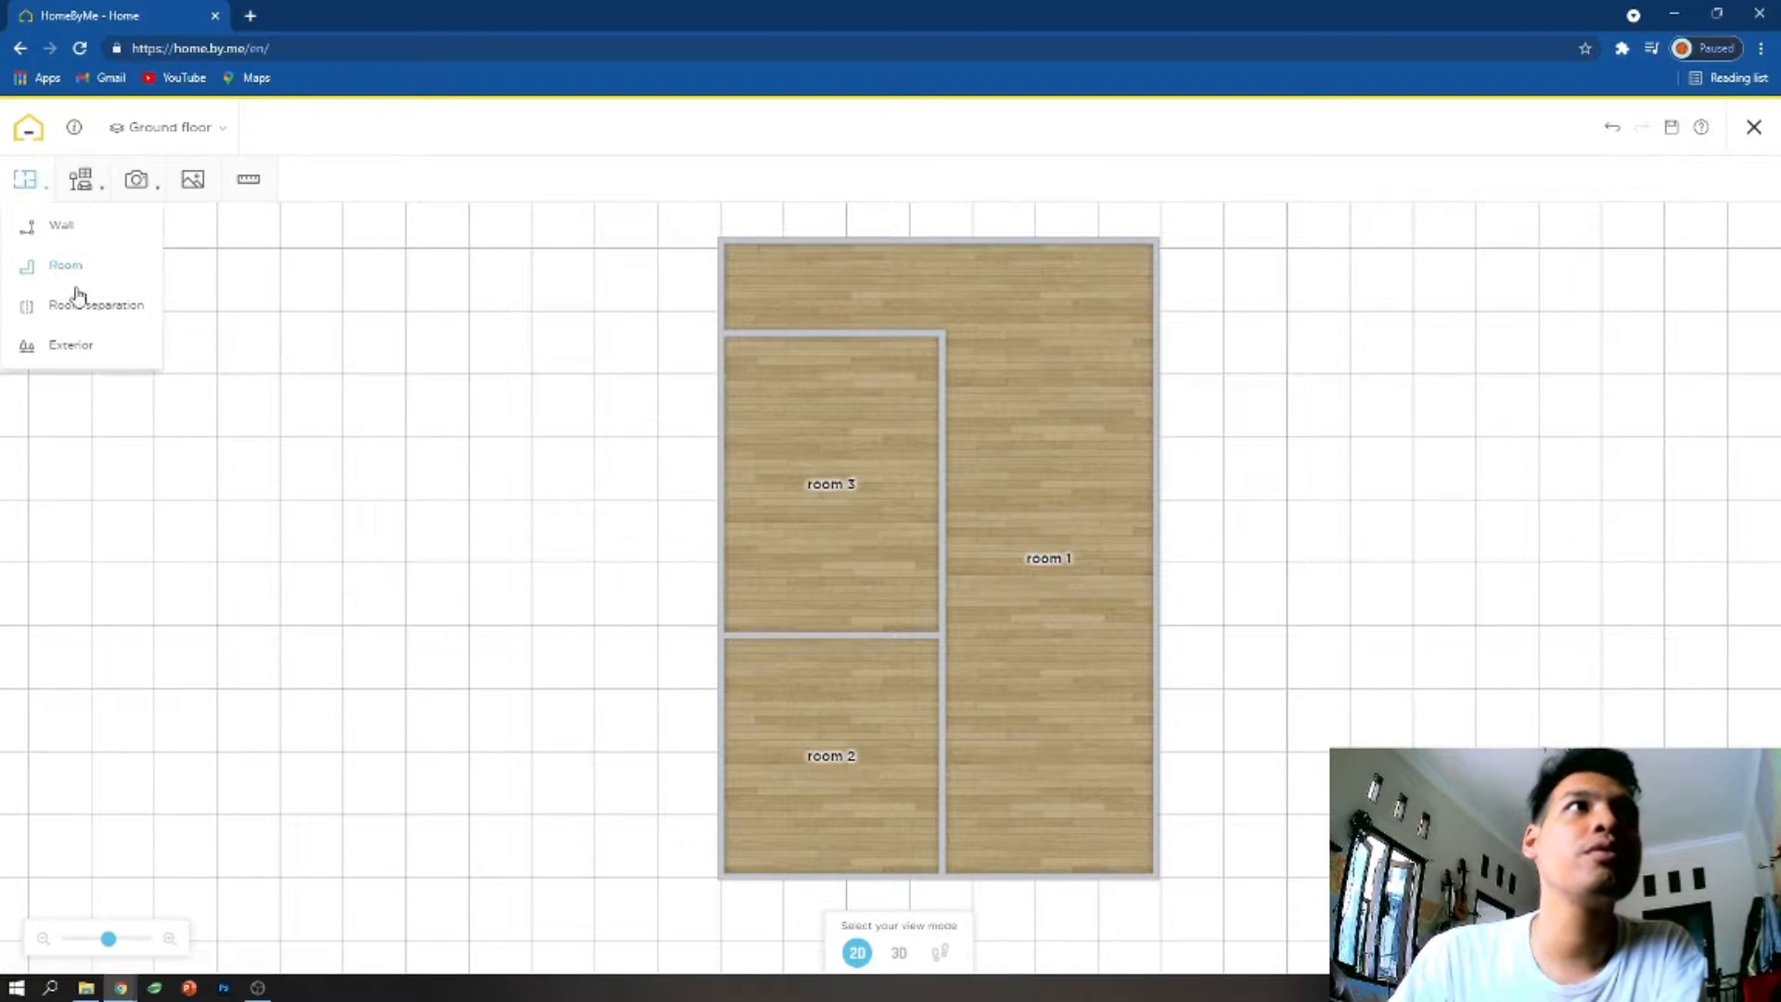
- Delete the horizontal wall separating the two rooms on the left side of the plan
left_click(775, 636)
left_click(908, 694)
- Name the merged left room Garage, set its type to Garage and enable its ceiling opening
left_click(805, 545)
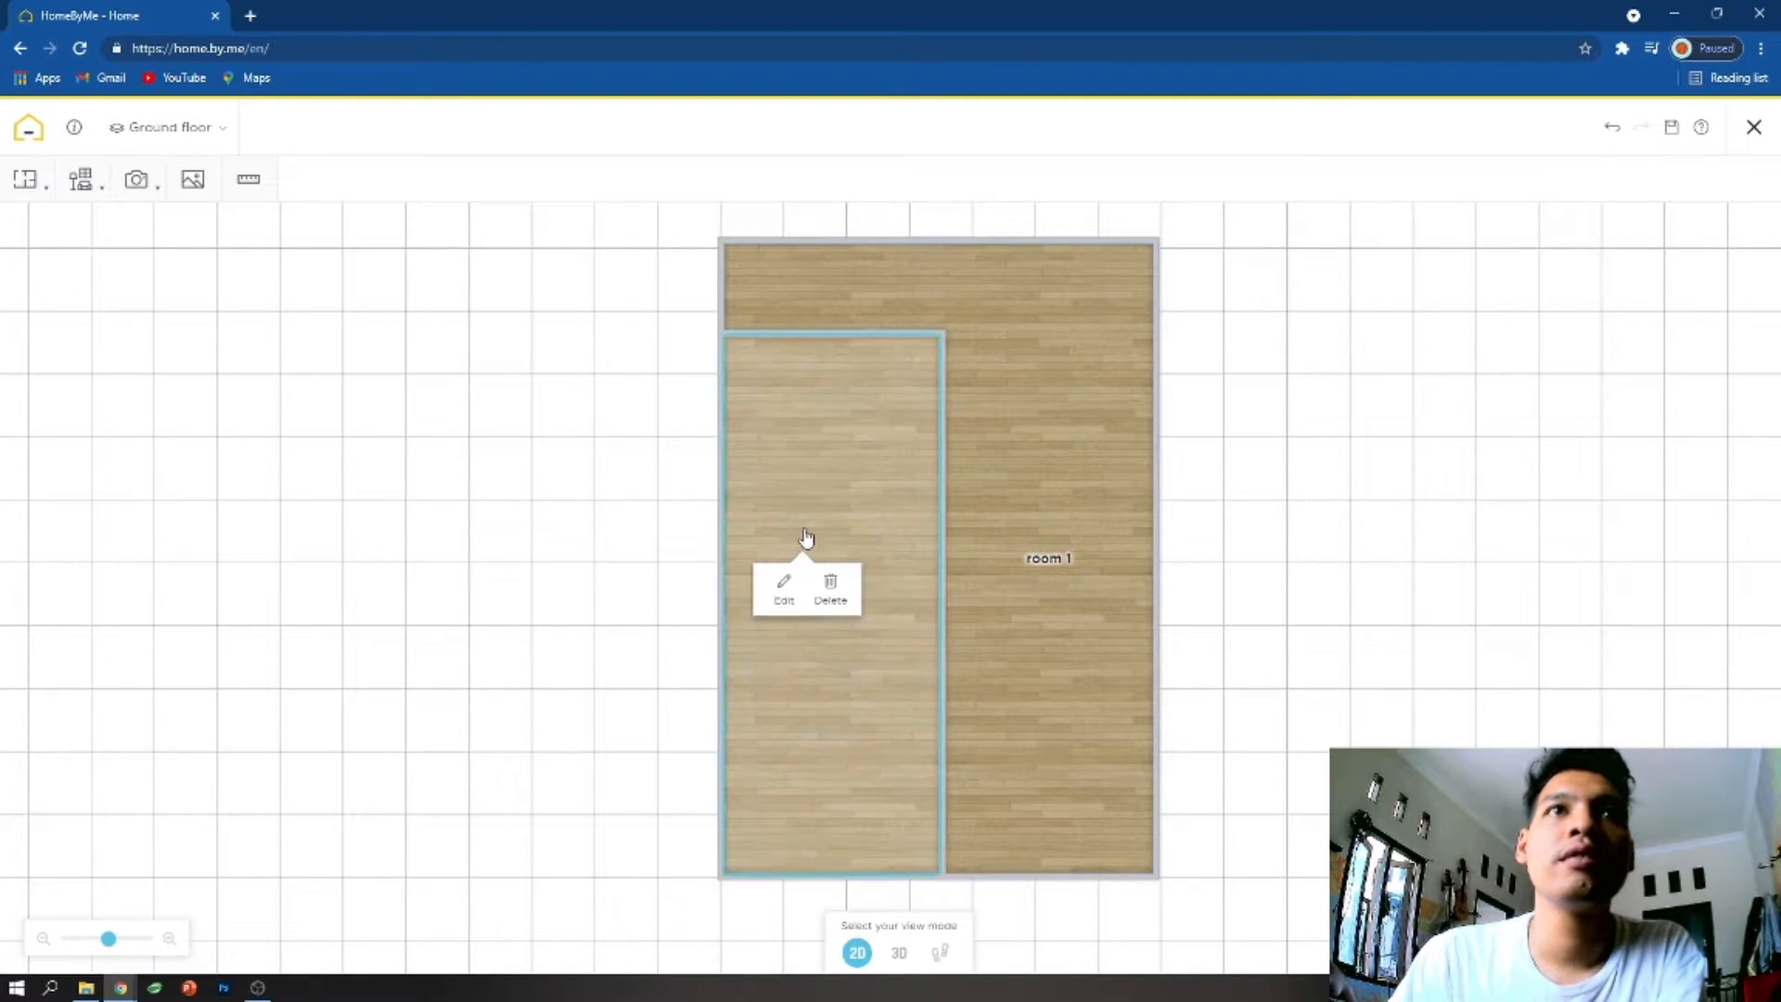
left_click(784, 586)
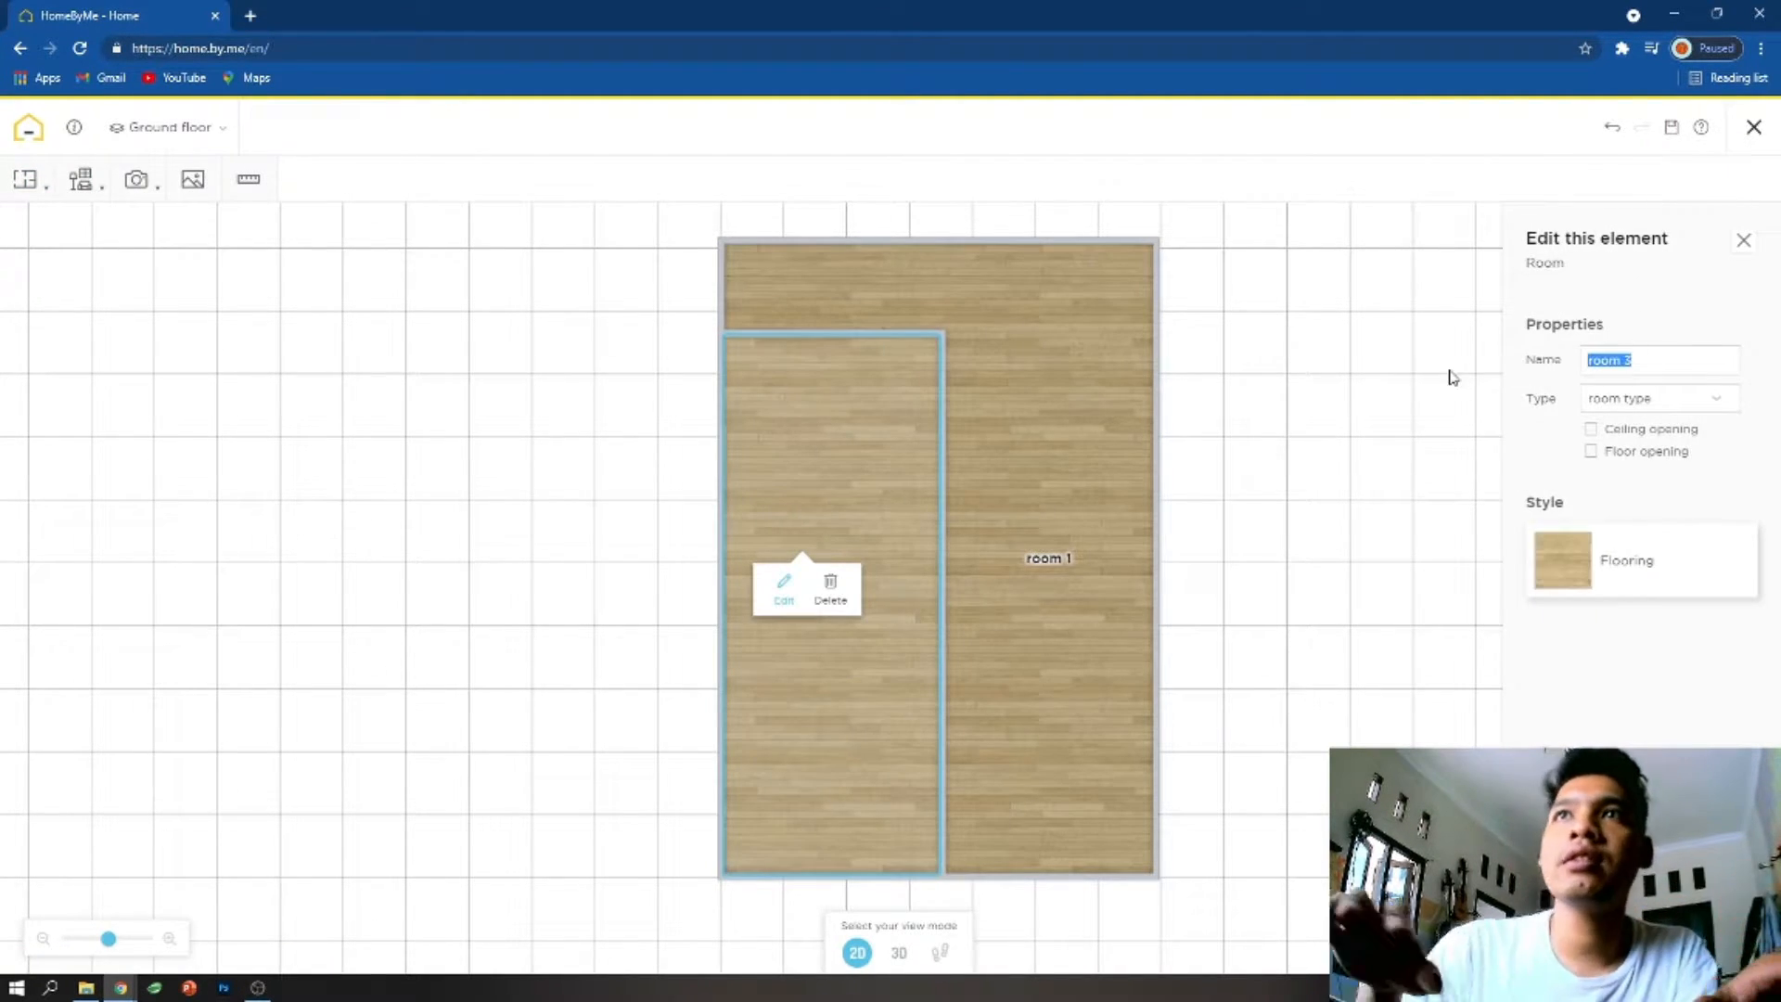
left_click(1700, 400)
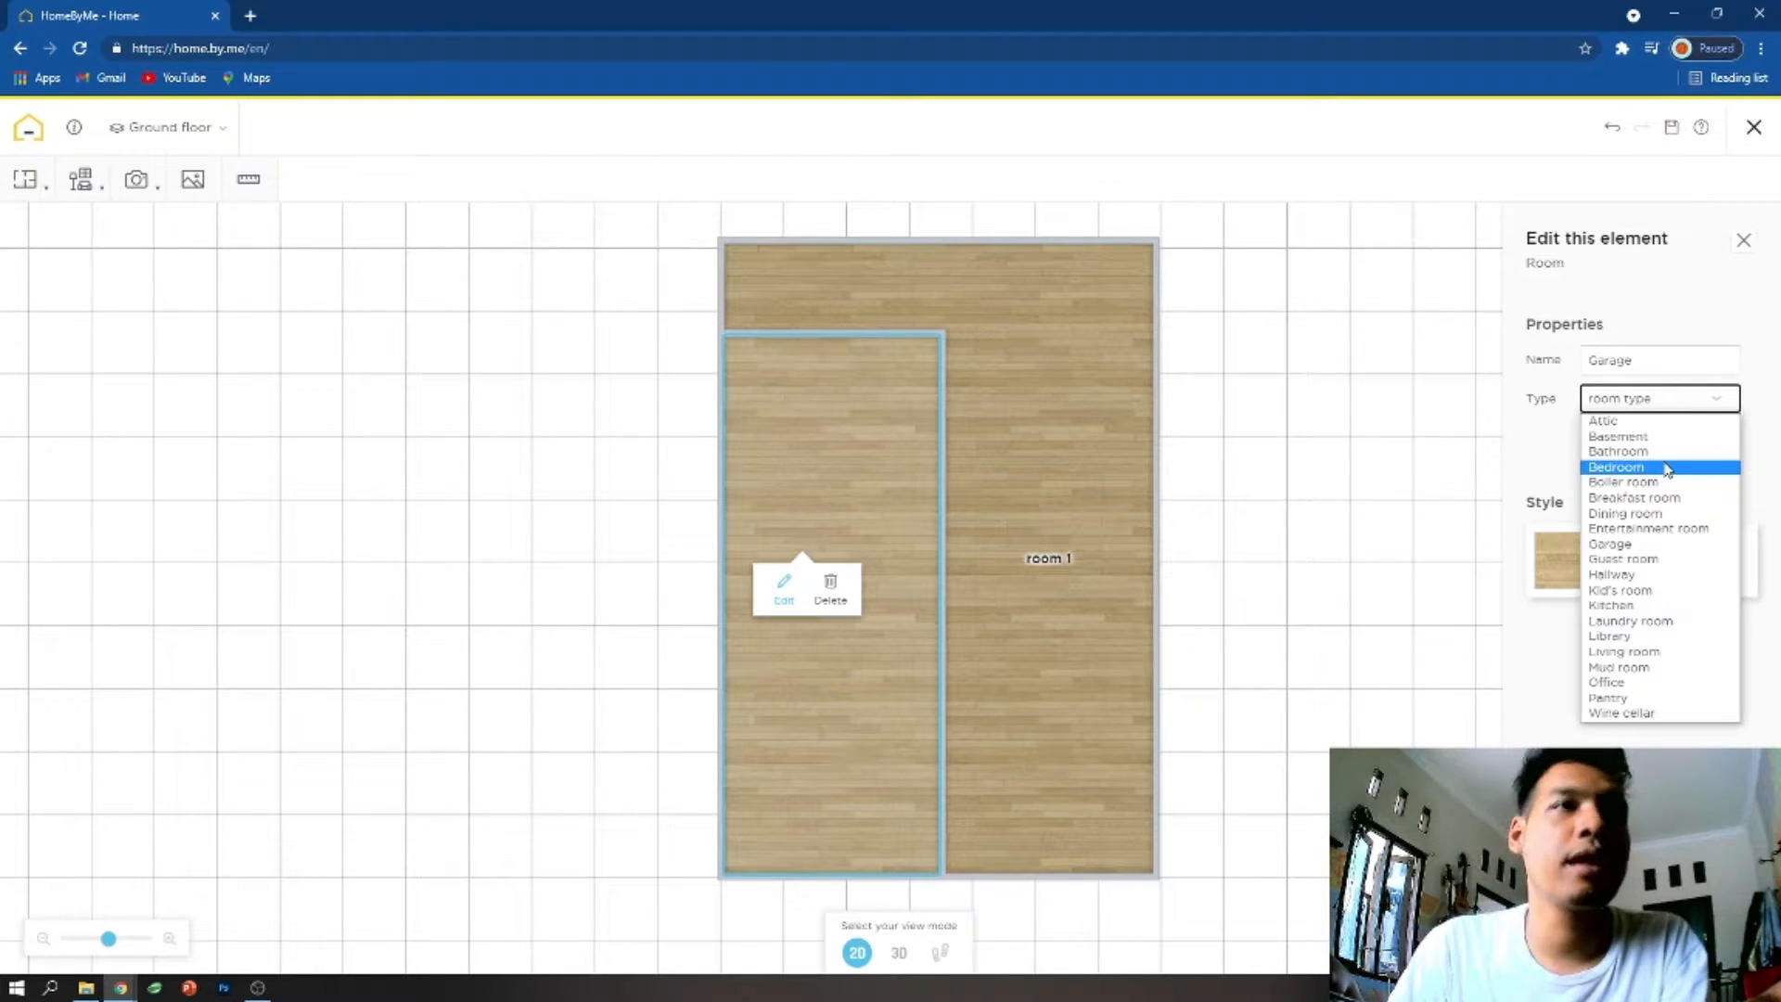
left_click(1629, 543)
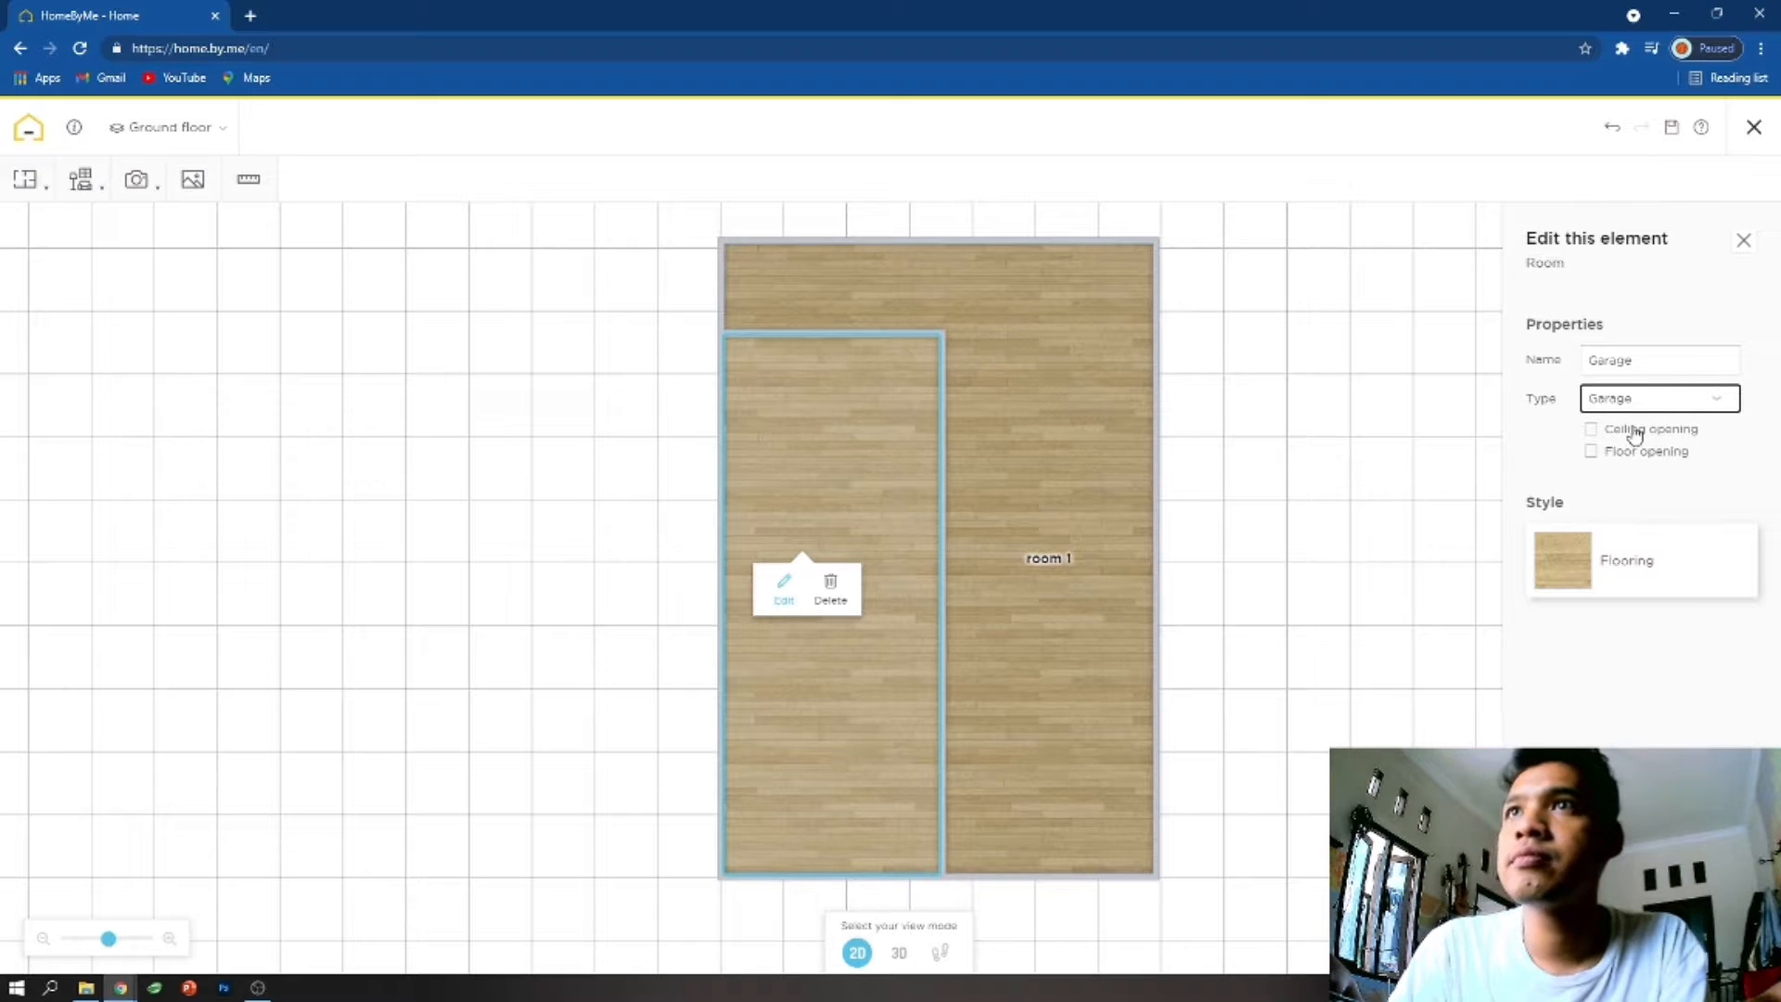
left_click(1592, 452)
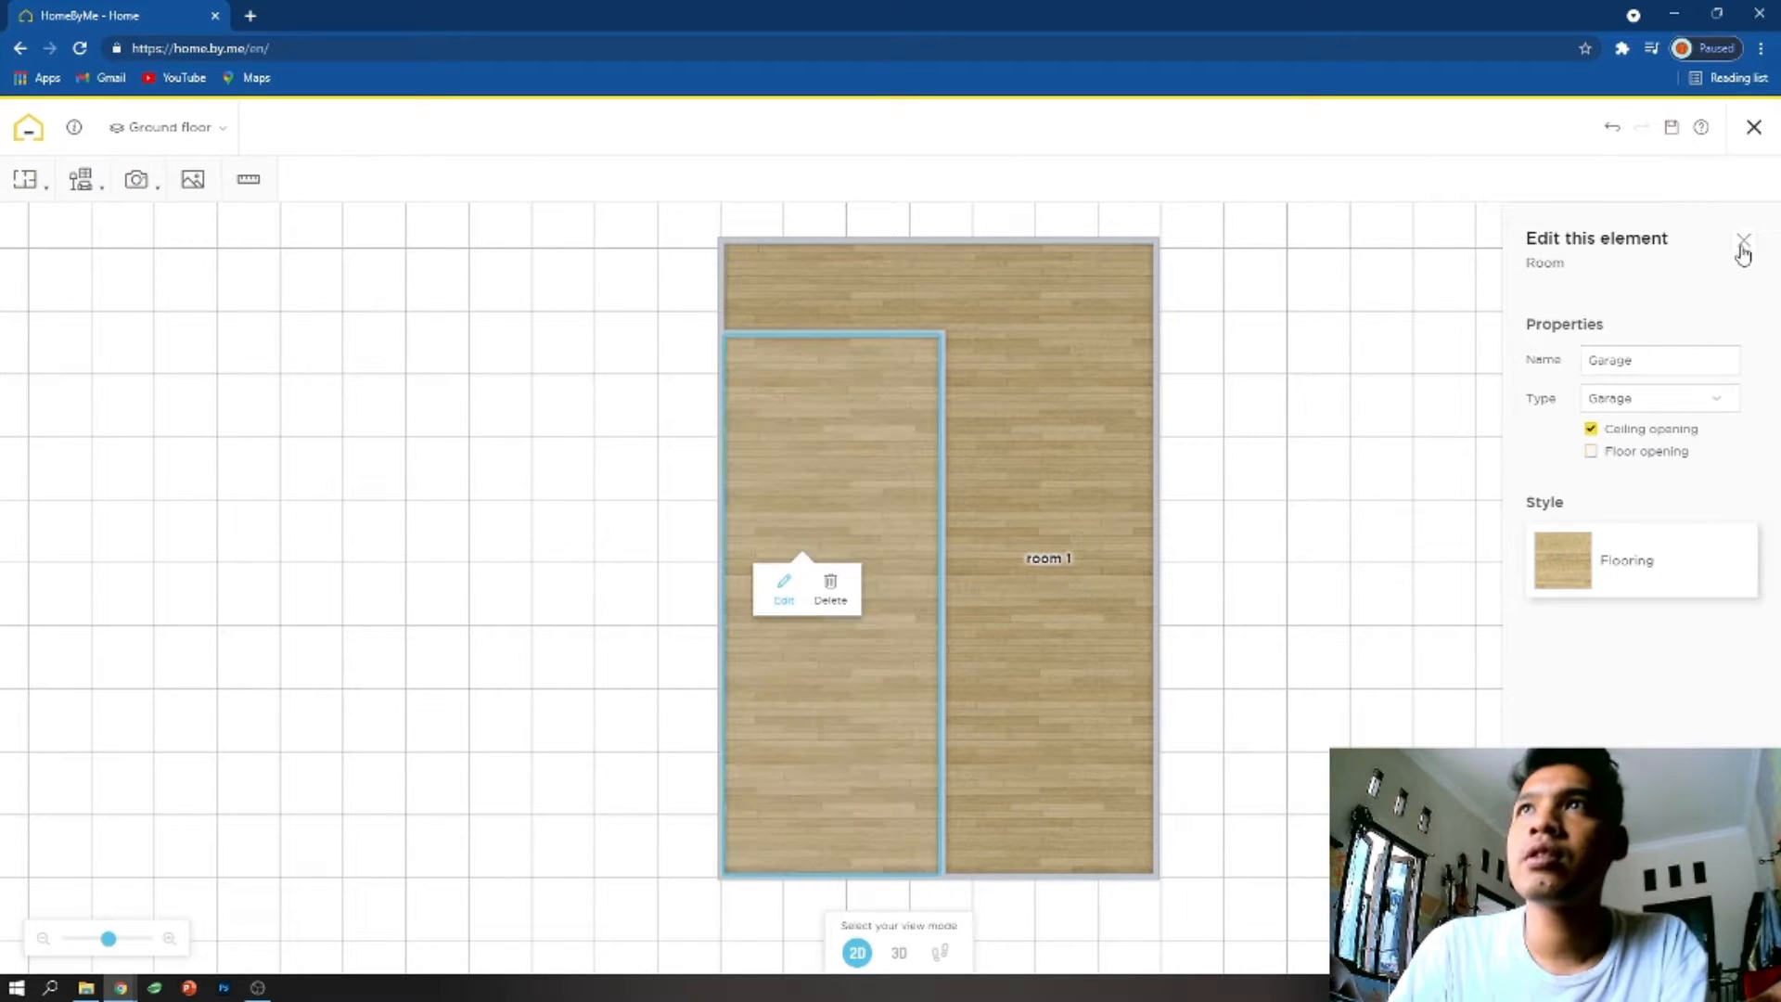
left_click(1743, 240)
- View the ground floor in 3D and return to the 2D plan
left_click(899, 952)
left_click_drag(834, 675, 1089, 672)
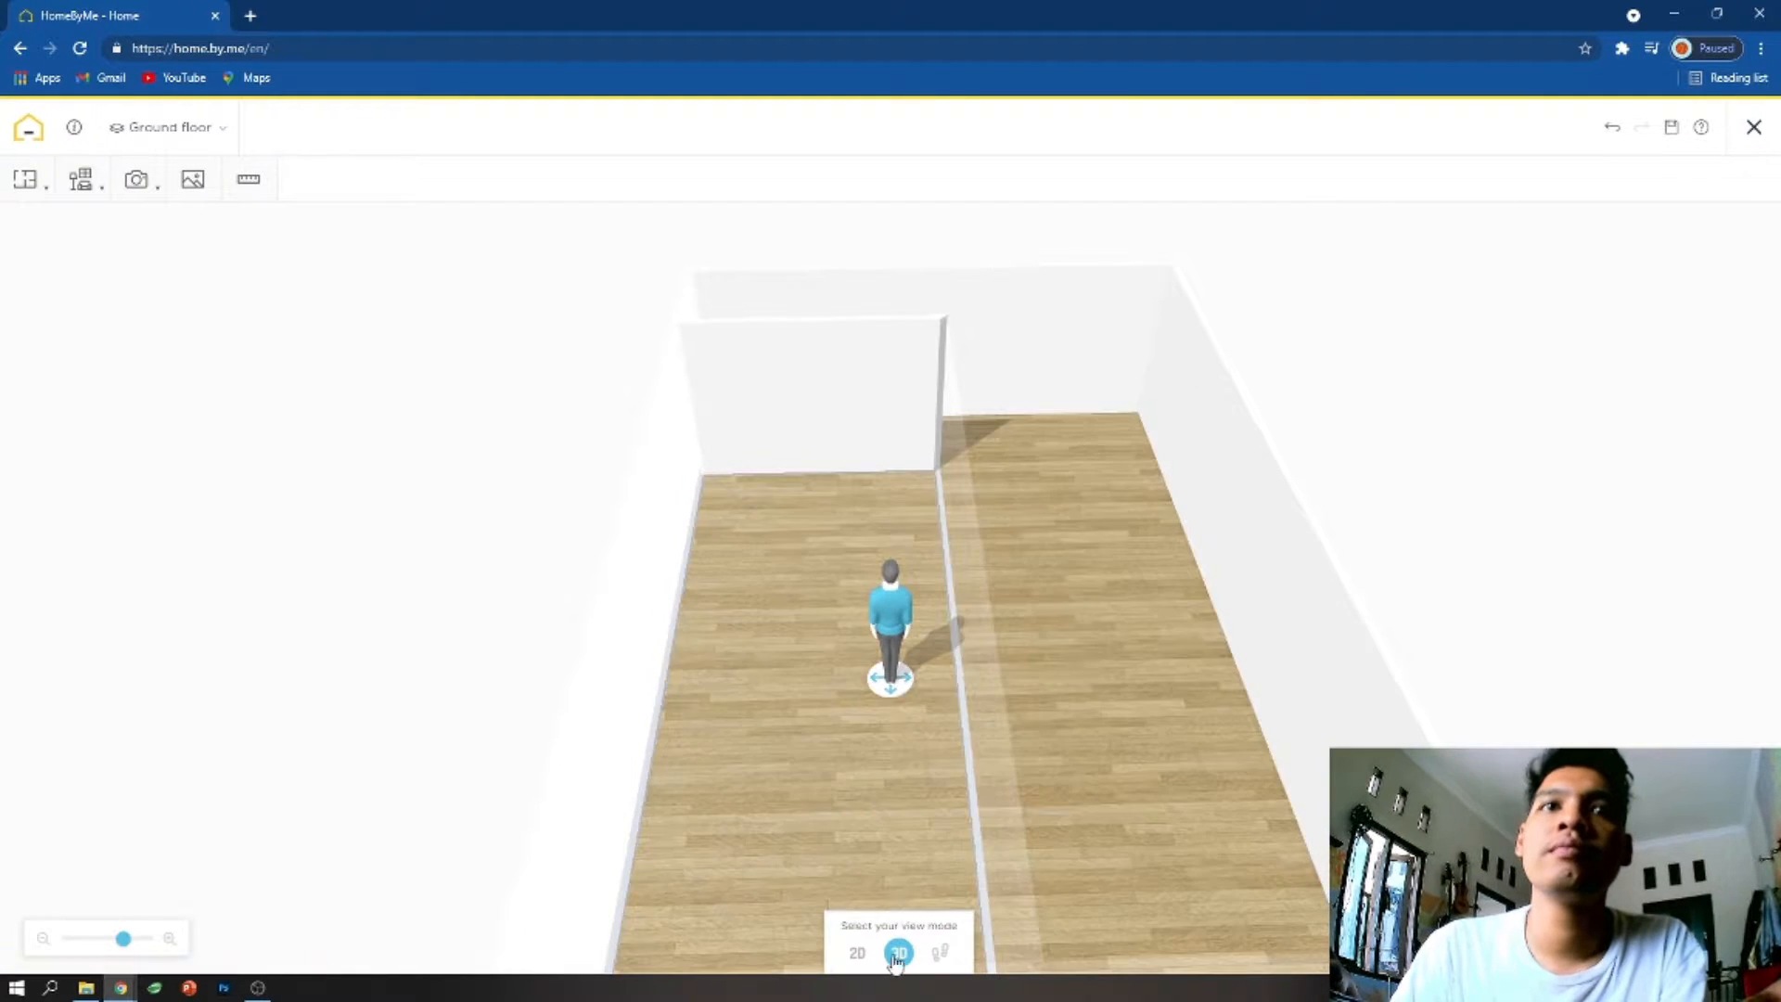
left_click(859, 953)
left_click(25, 179)
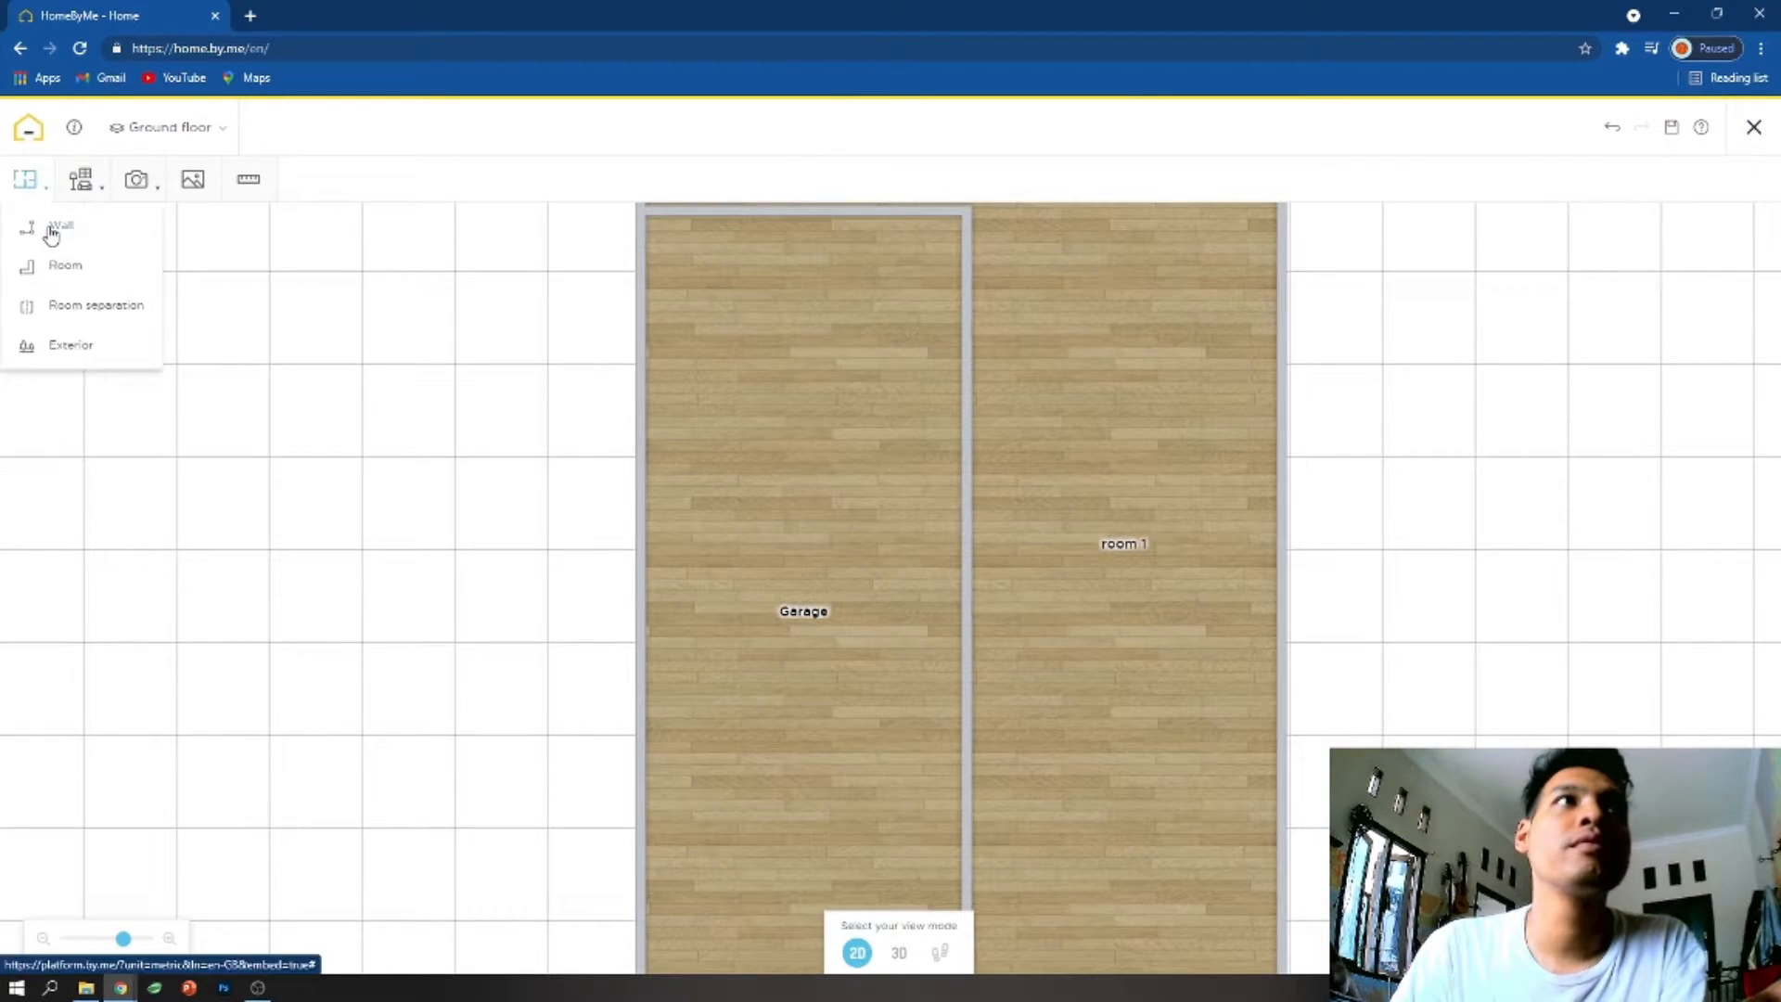
left_click(52, 230)
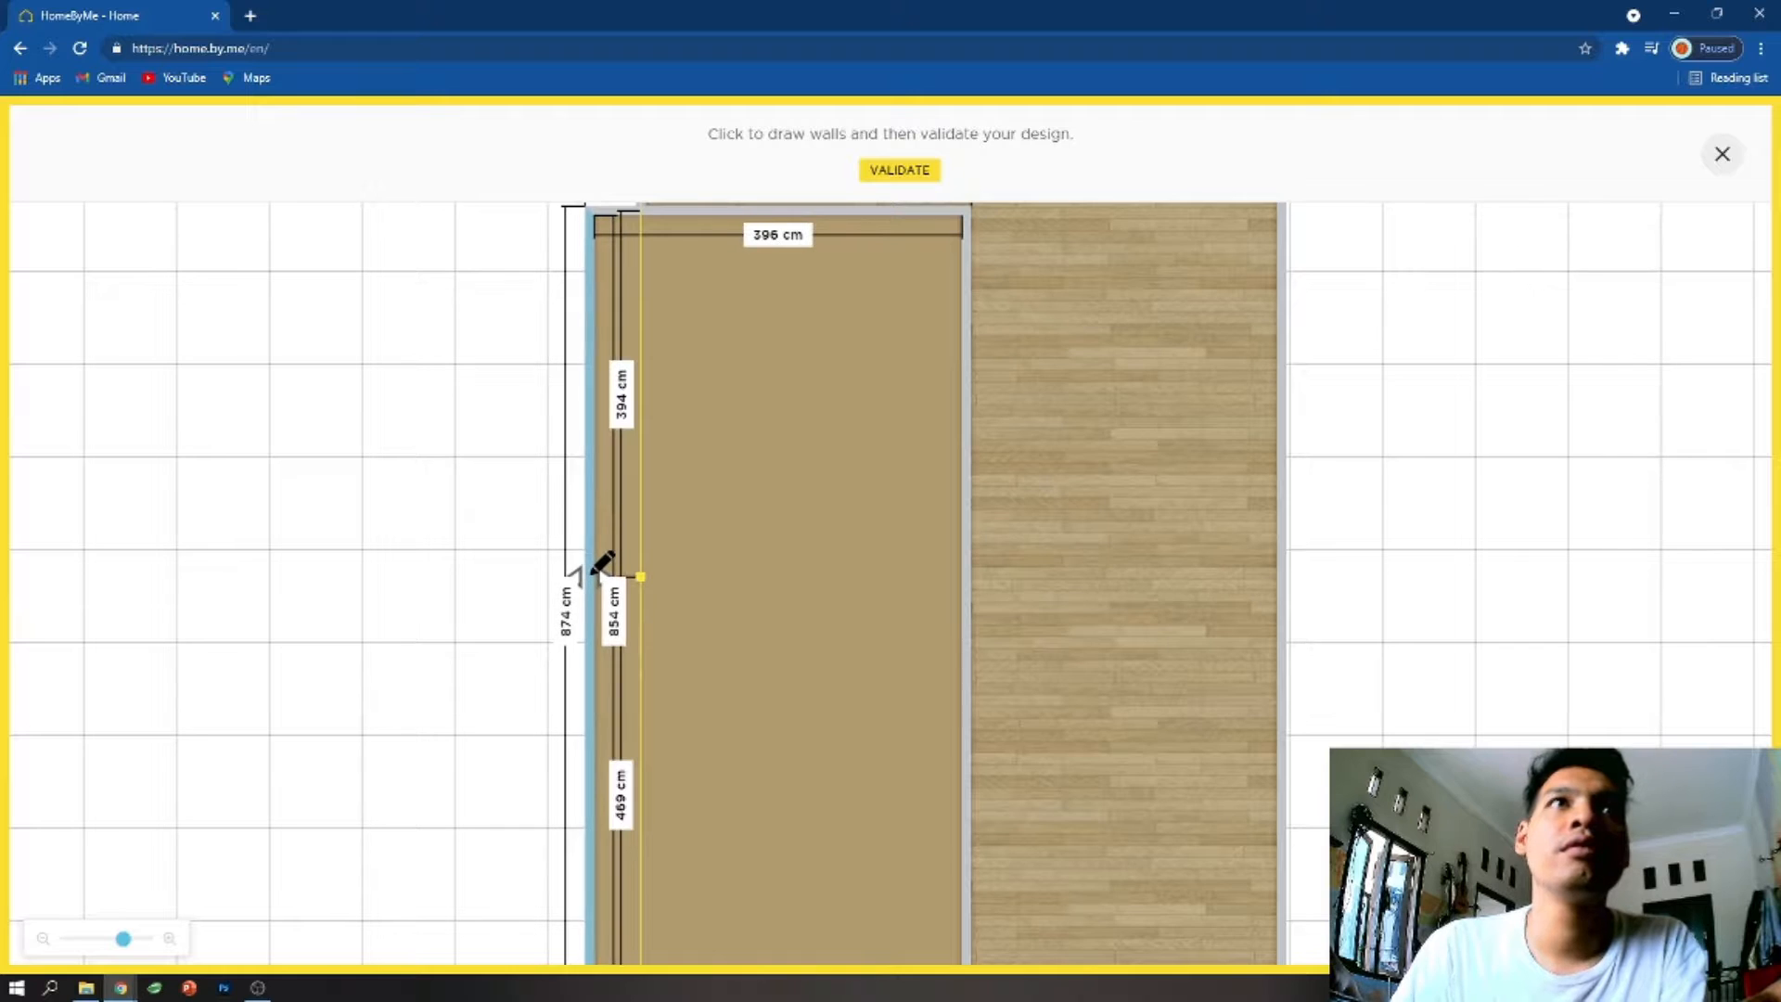
scroll(598, 566, "down", 3)
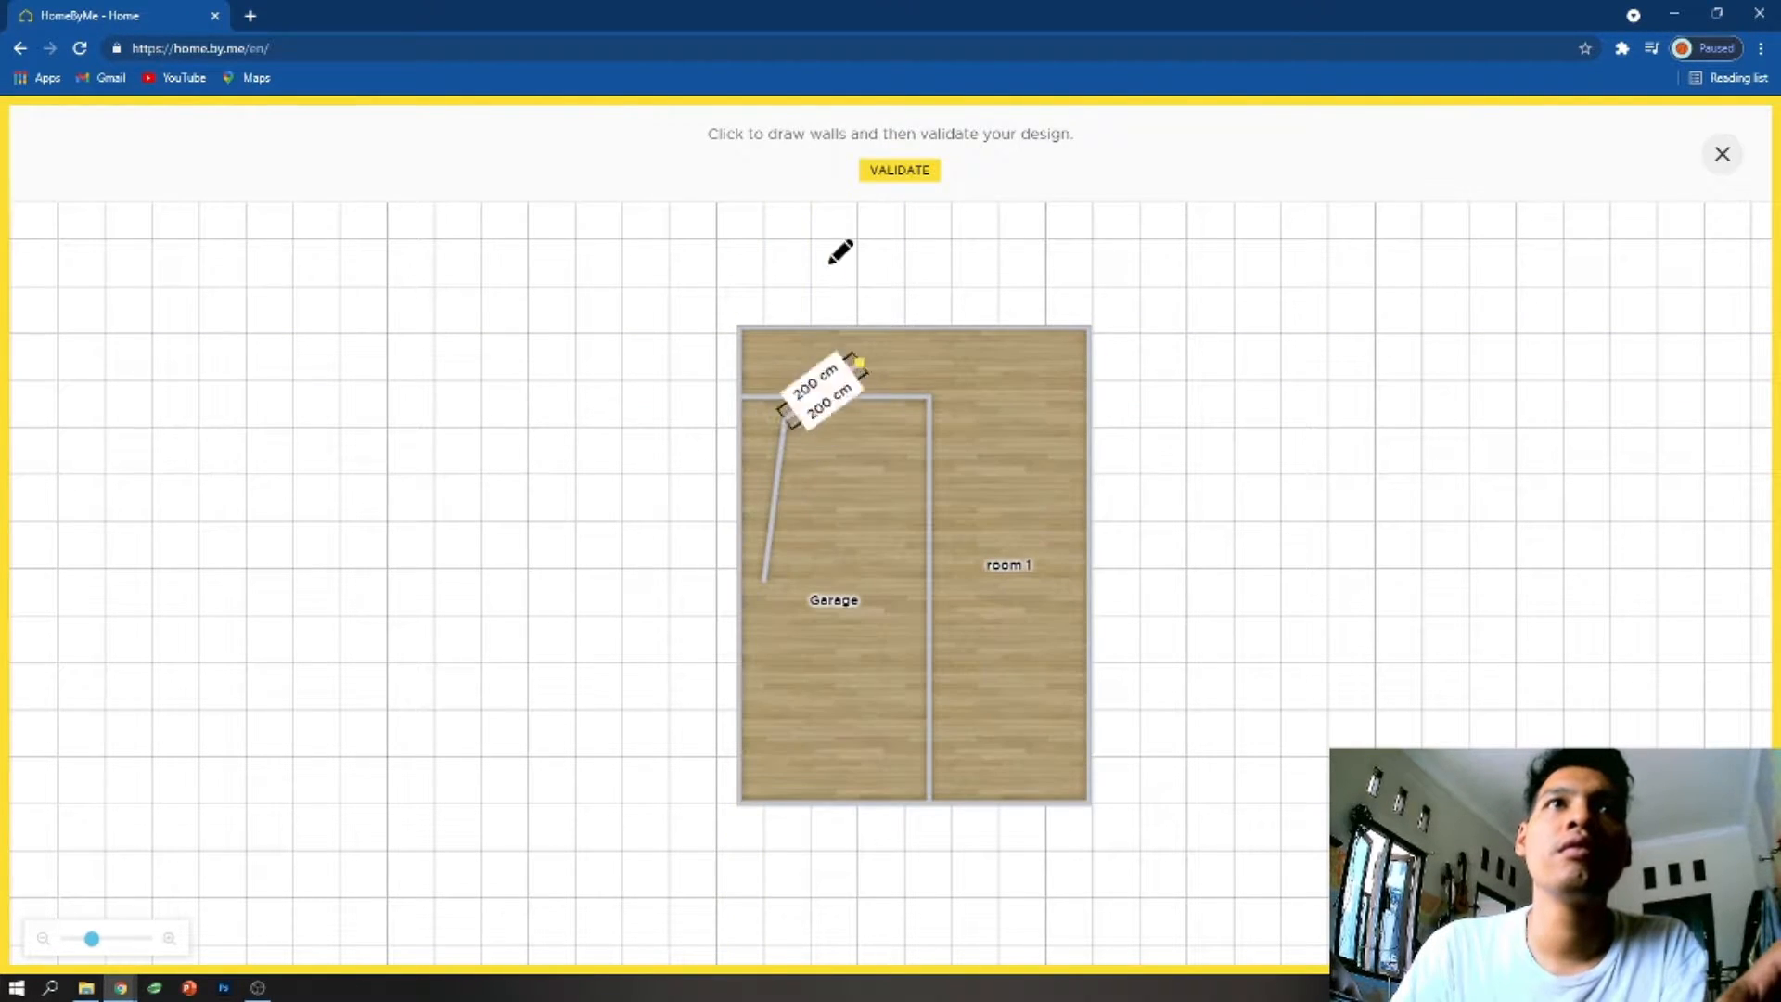
left_click(785, 418)
left_click(927, 420)
left_click(1742, 165)
- Move the outer left wall beside the garage outward and align it with the wall section above
left_click(744, 475)
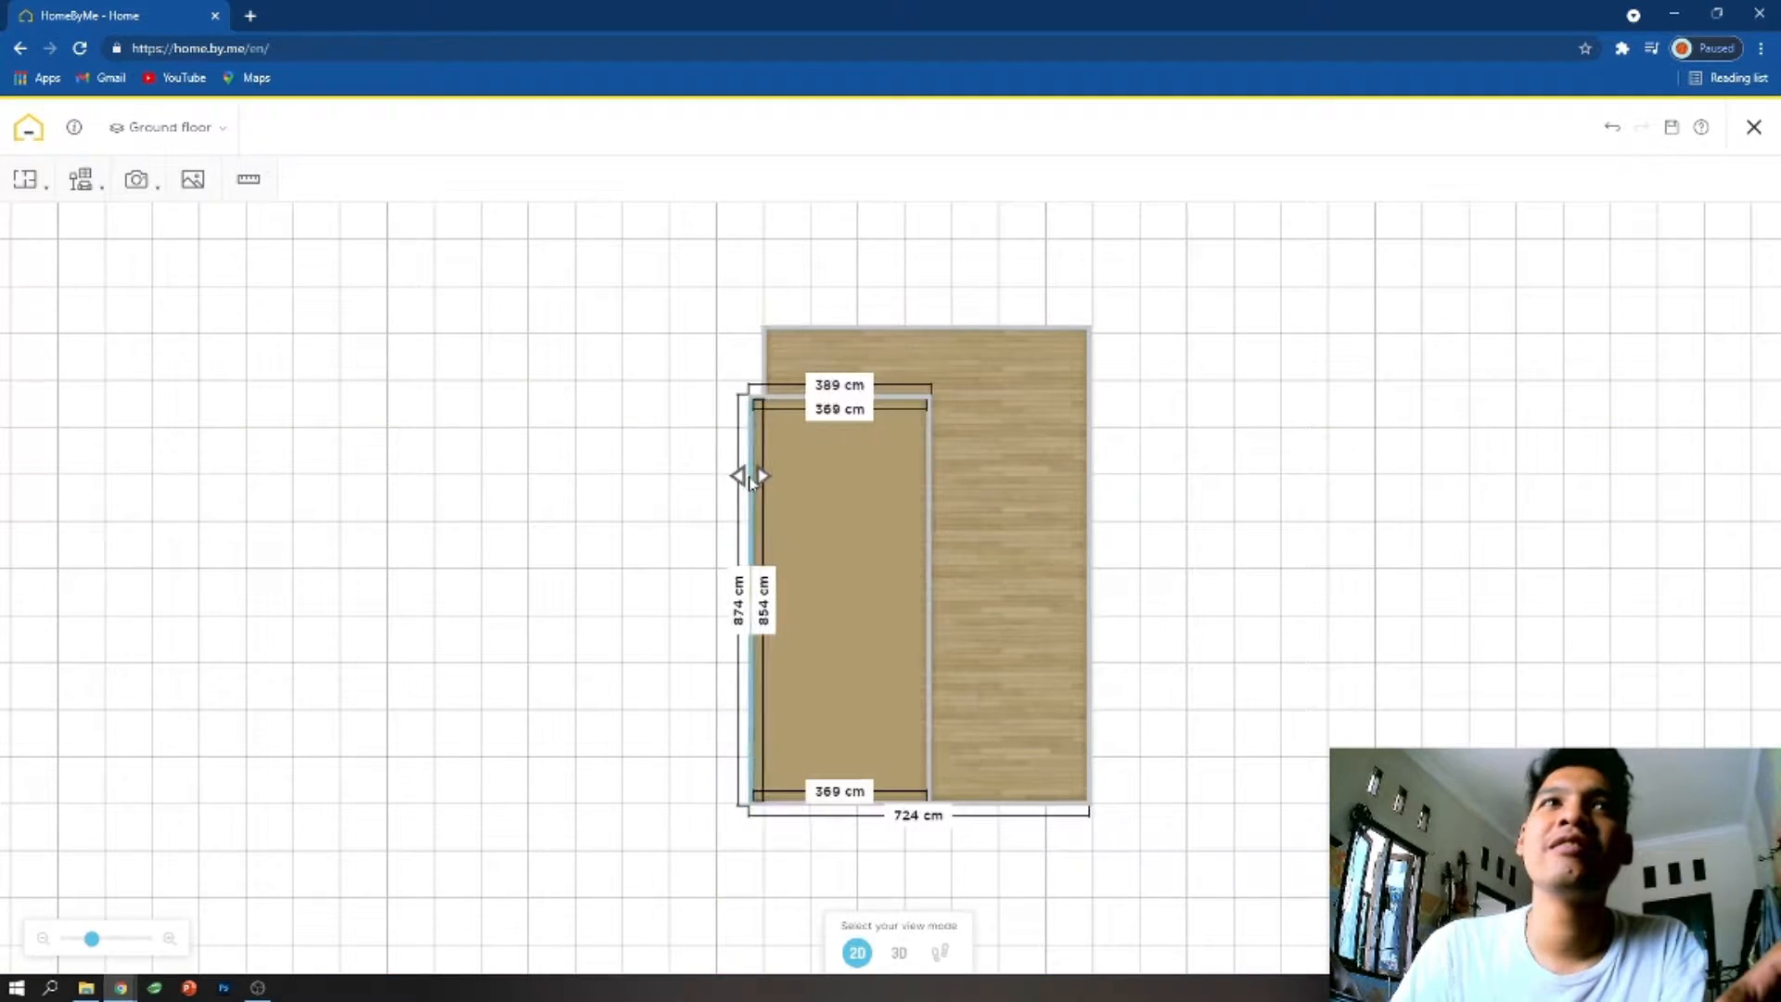
left_click_drag(743, 477, 736, 476)
left_click(759, 379)
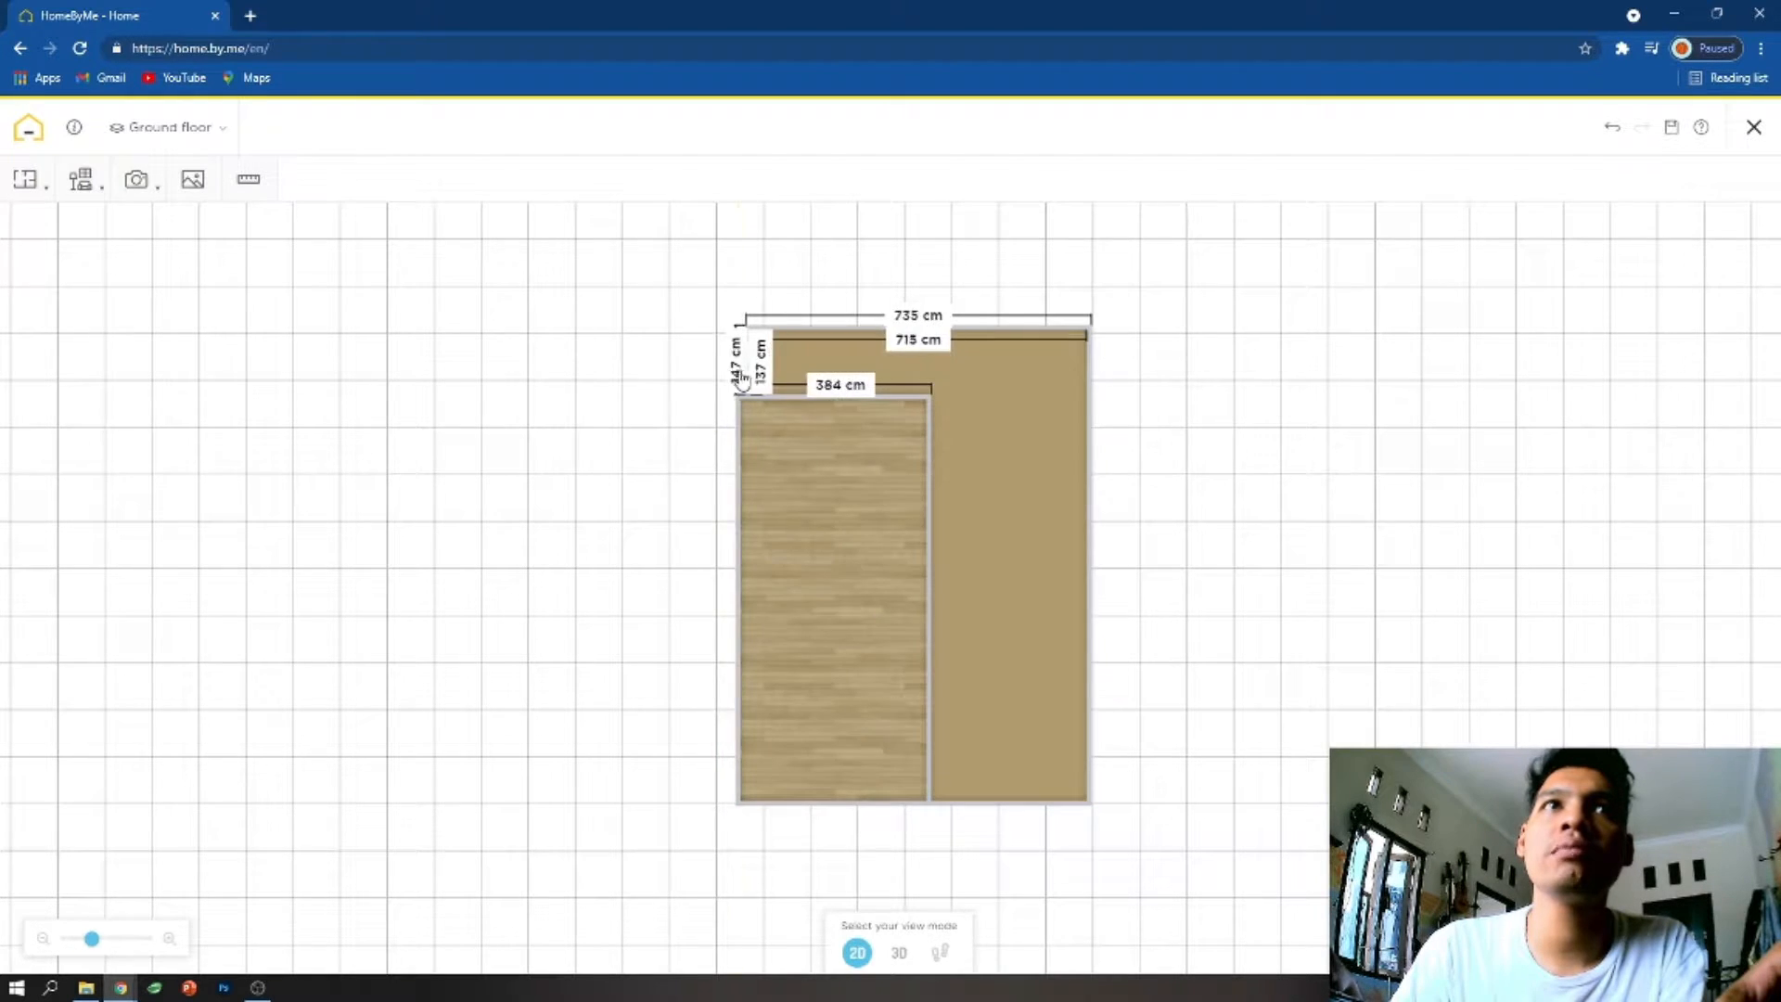
left_click(844, 320)
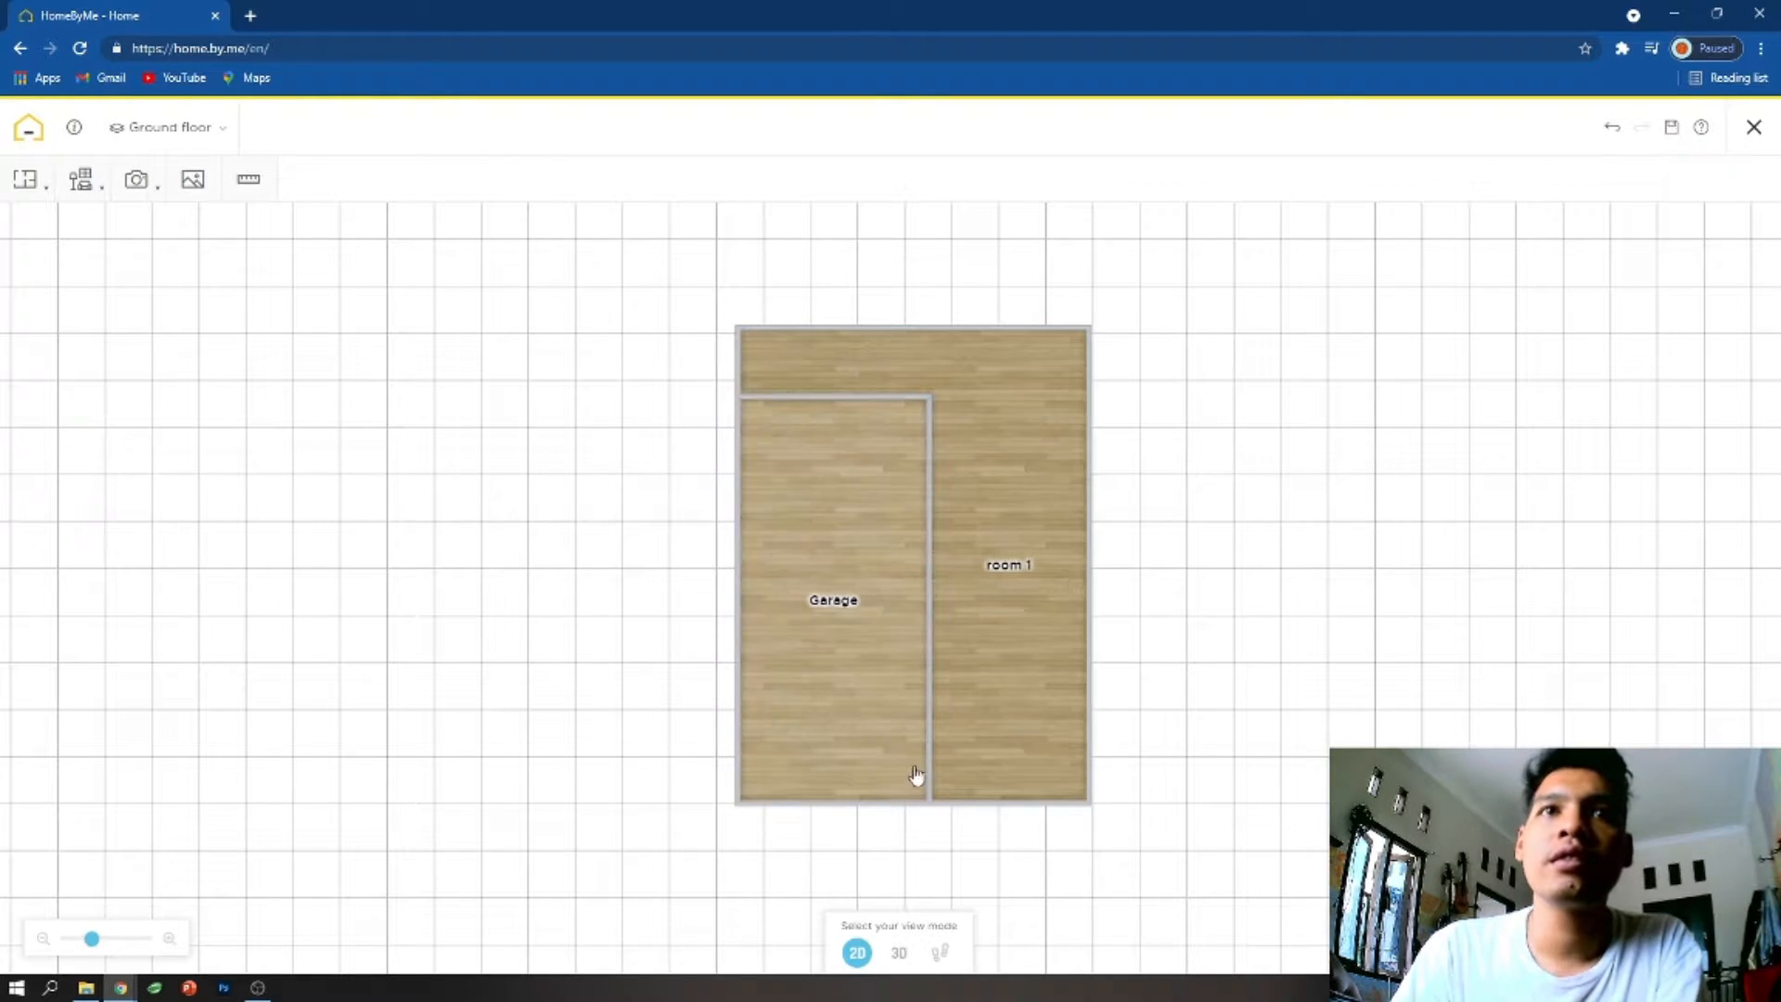
- Draw a horizontal wall near the bottom of room 1, from the garage's right wall to the outer right wall
left_click(25, 179)
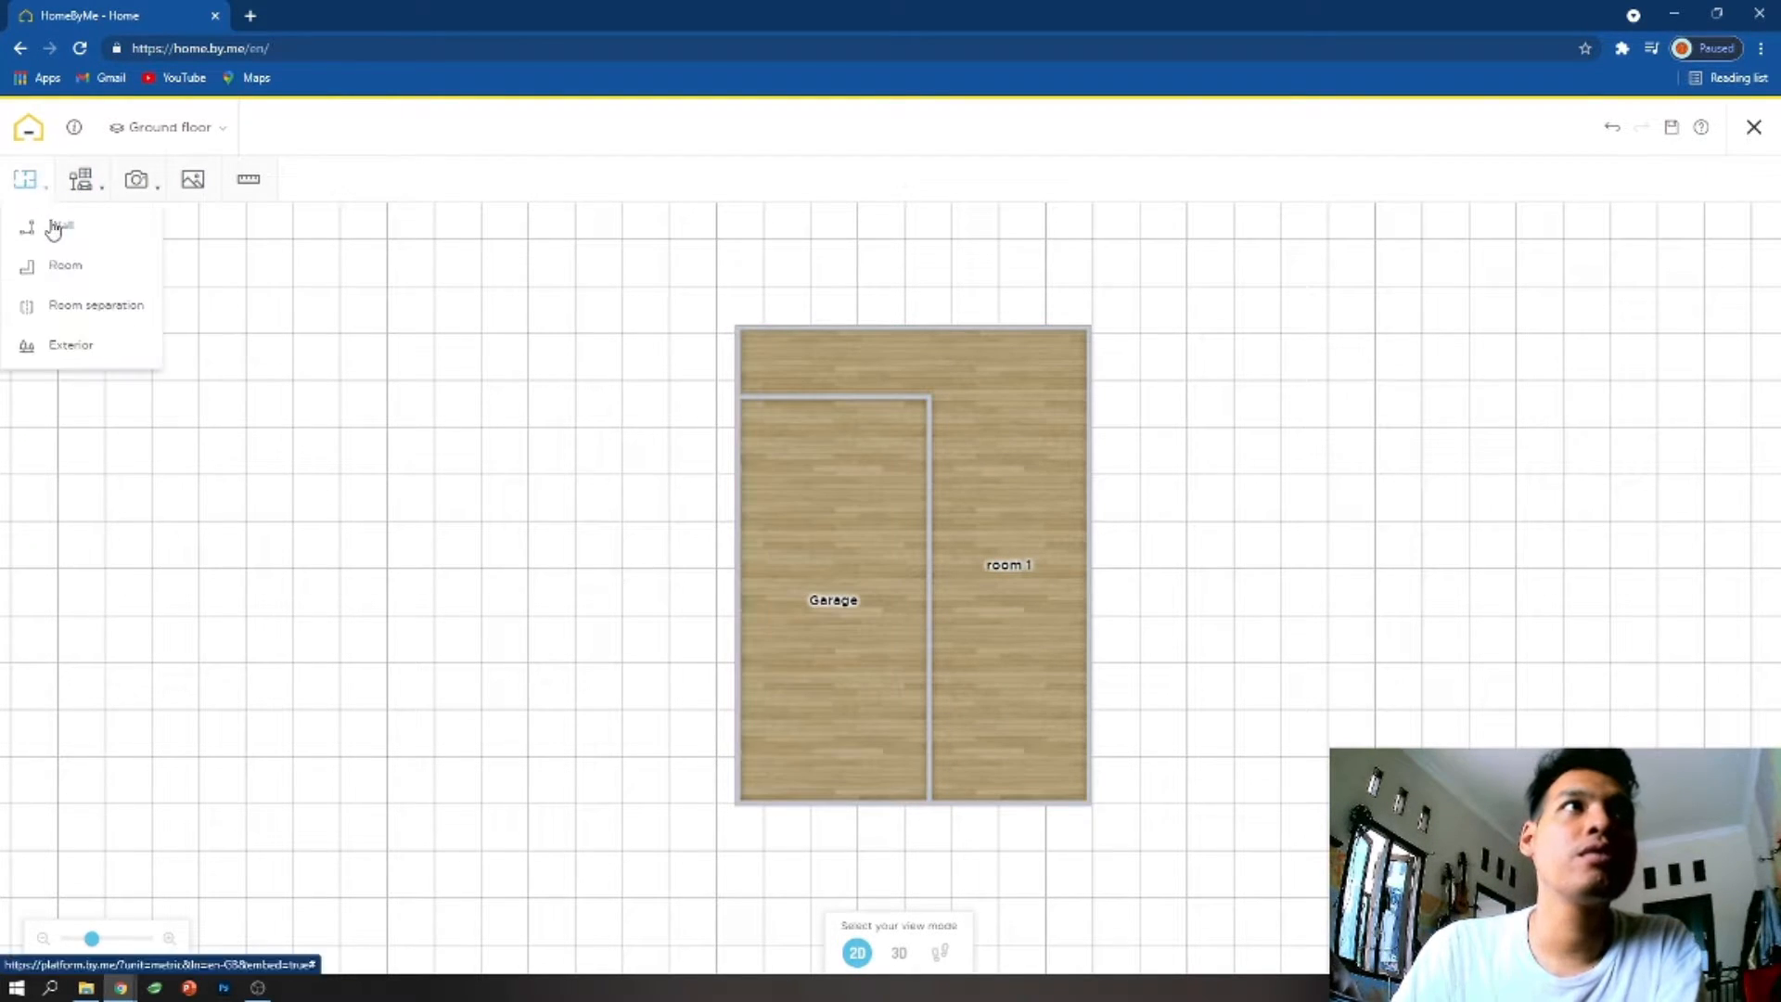
left_click(52, 226)
left_click(930, 737)
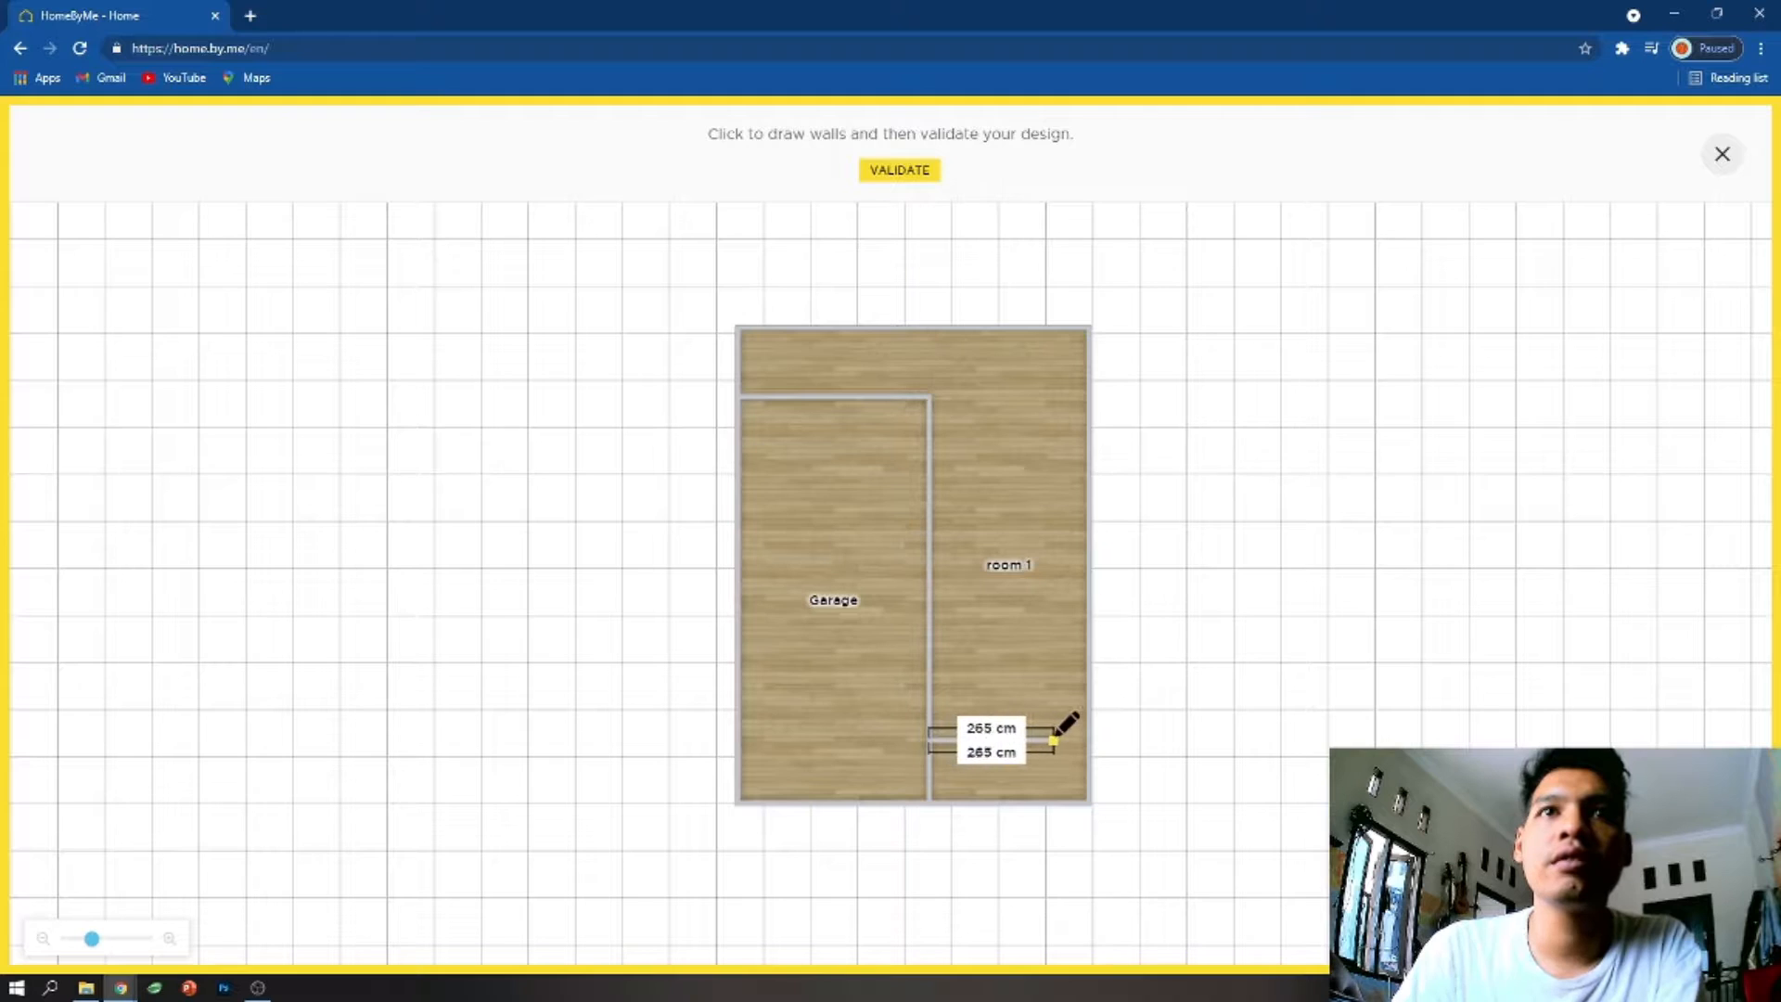
left_click(1087, 739)
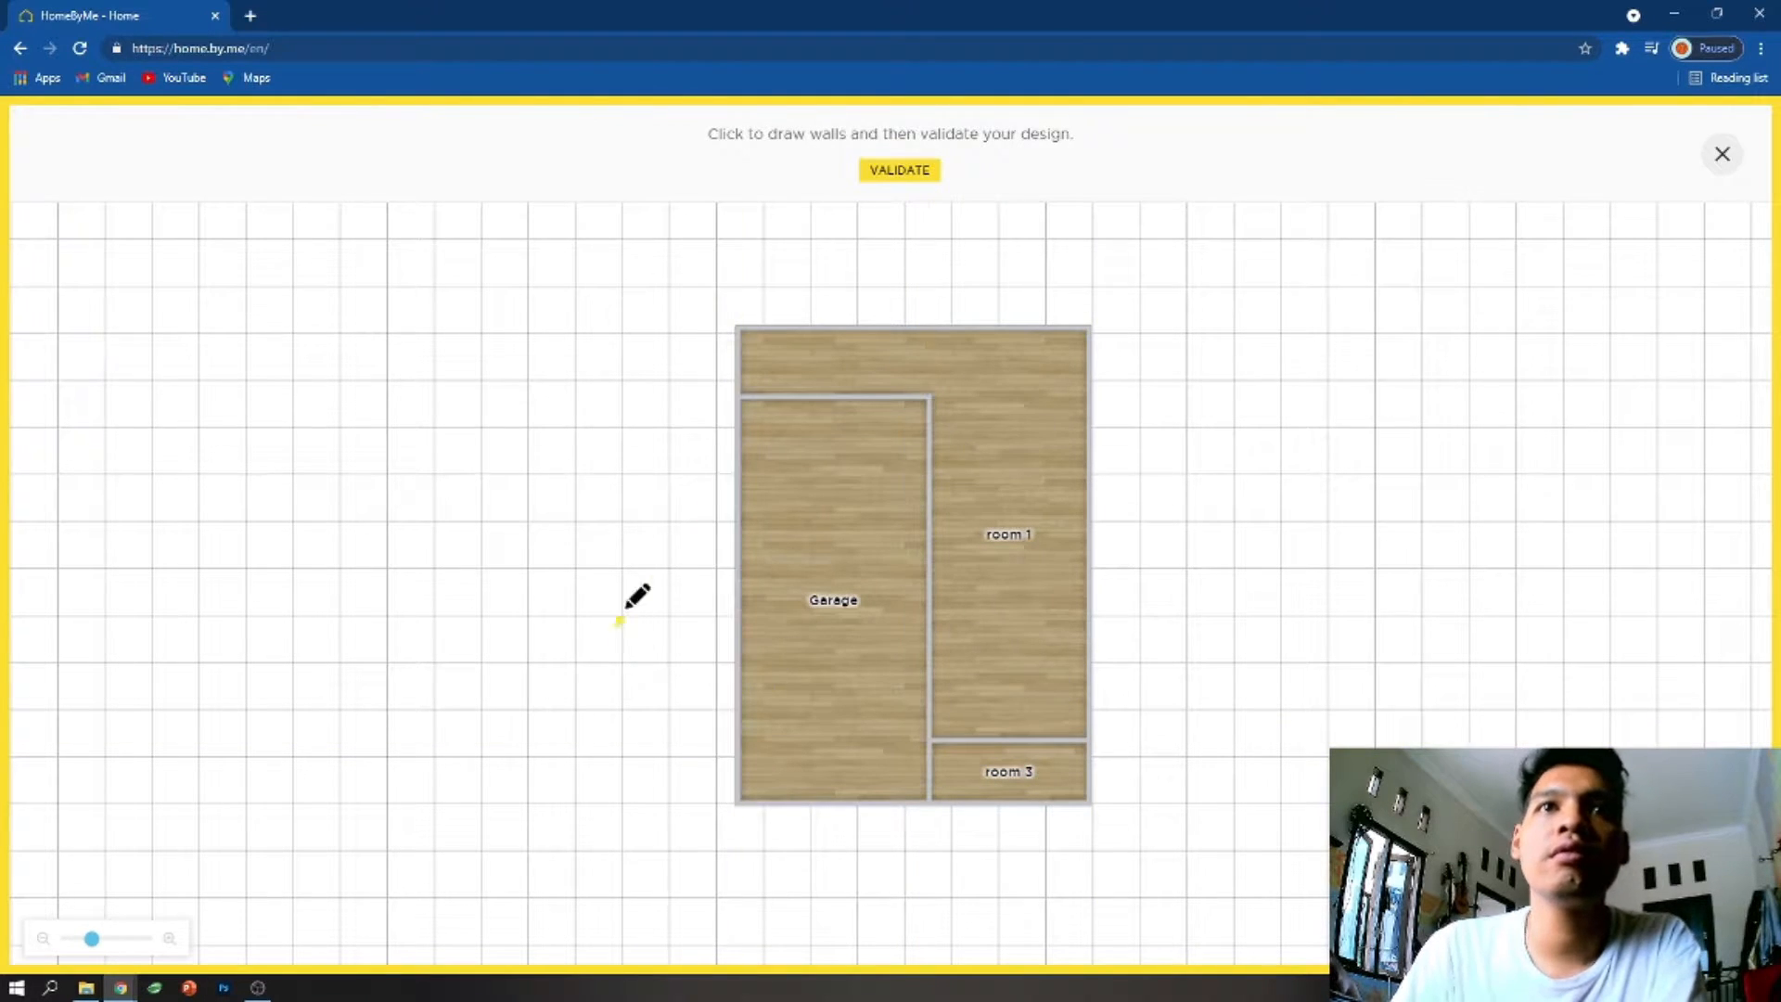
- Validate the drawn walls and browse the Build, Furnish and Decorate products for the wall between Garage and room 3
left_click(926, 173)
left_click(935, 766)
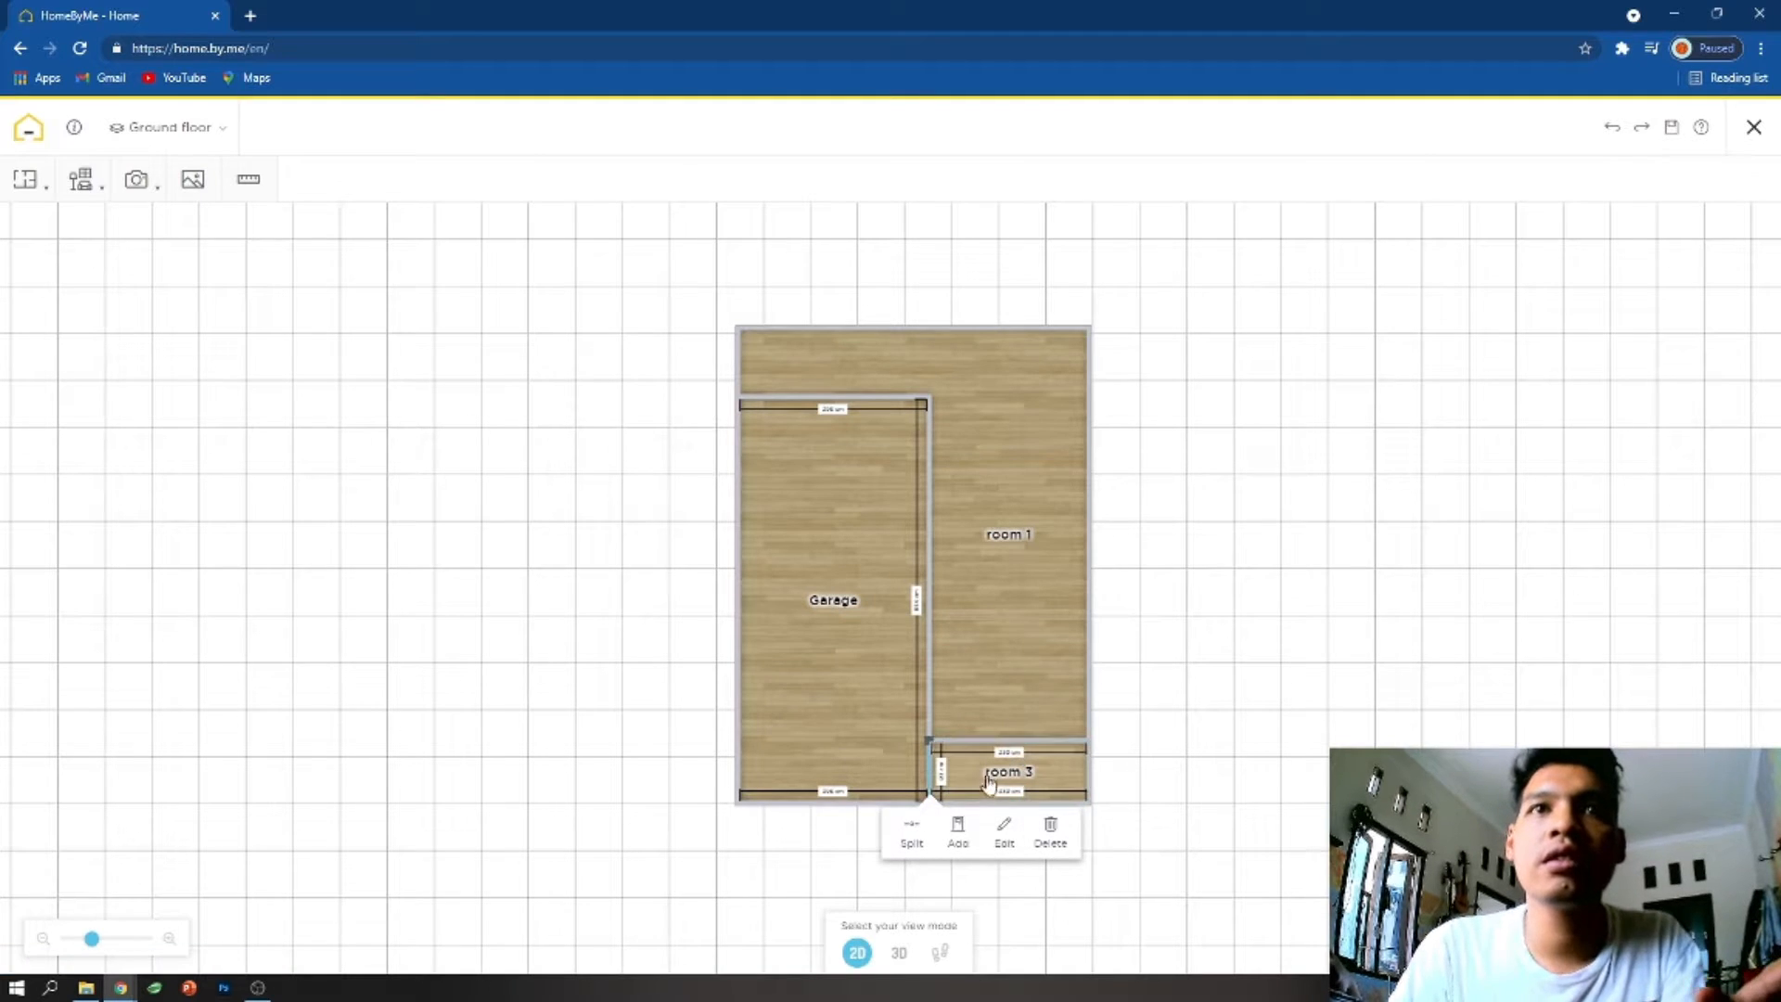
left_click(960, 832)
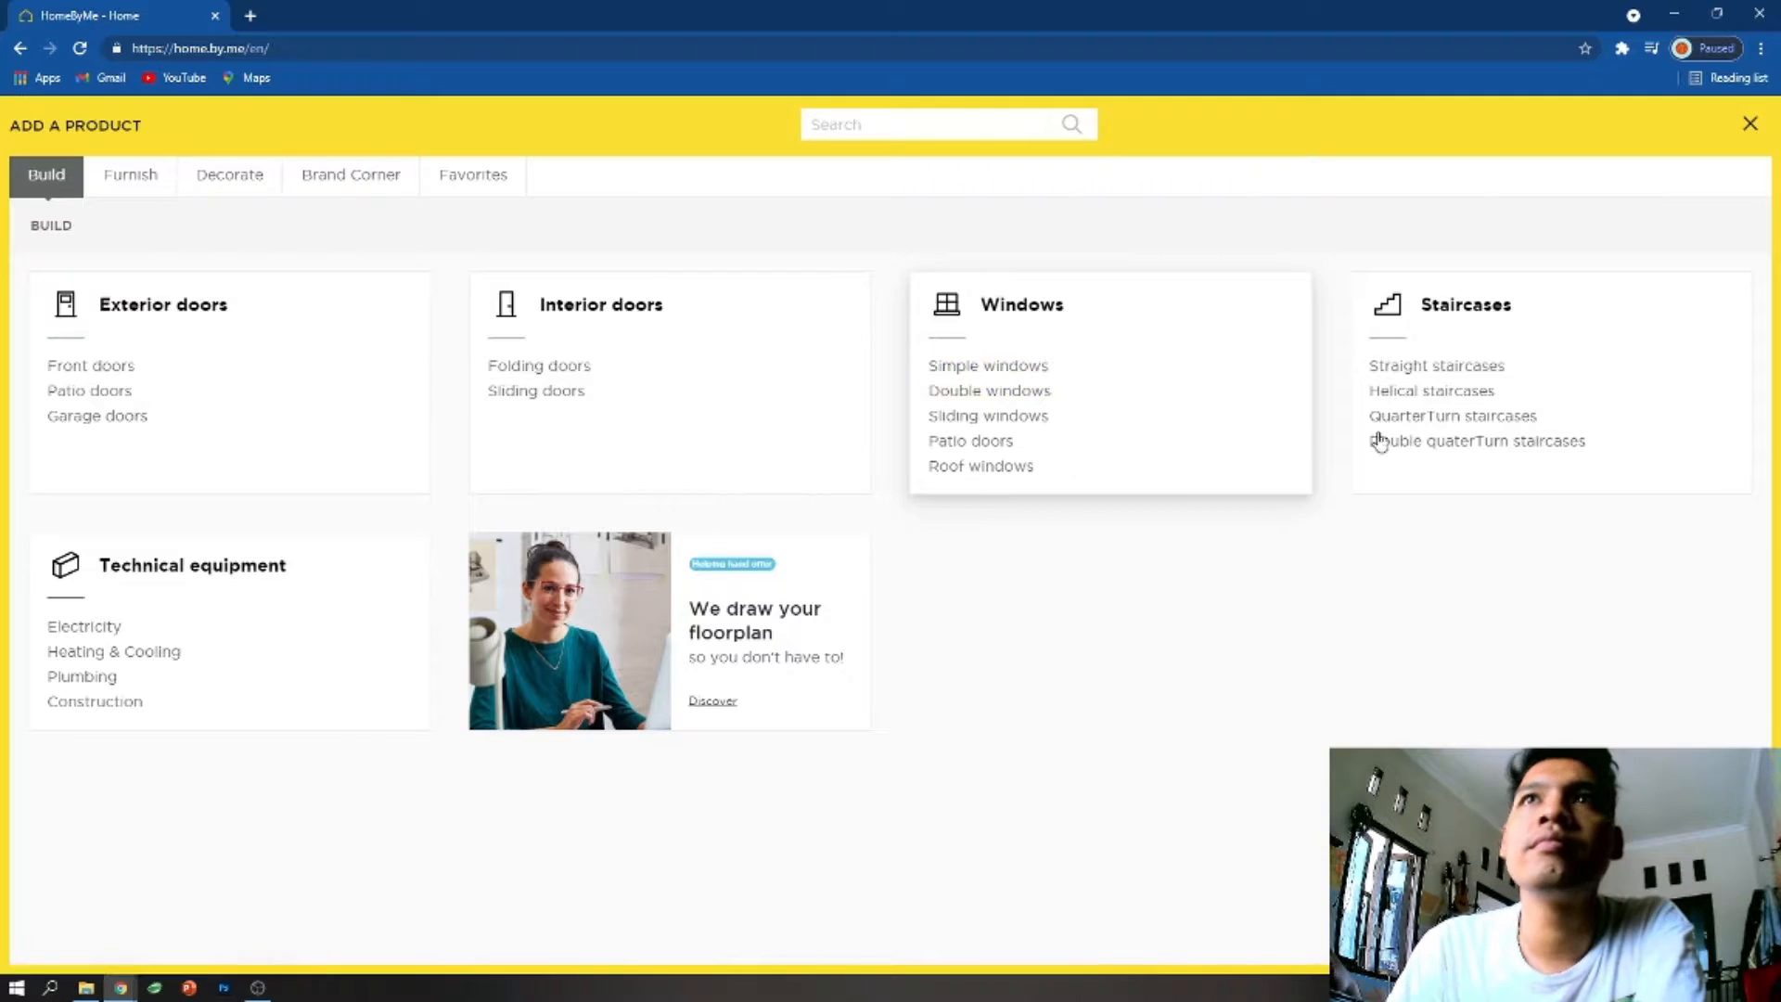
left_click(149, 176)
left_click(243, 178)
left_click(1751, 124)
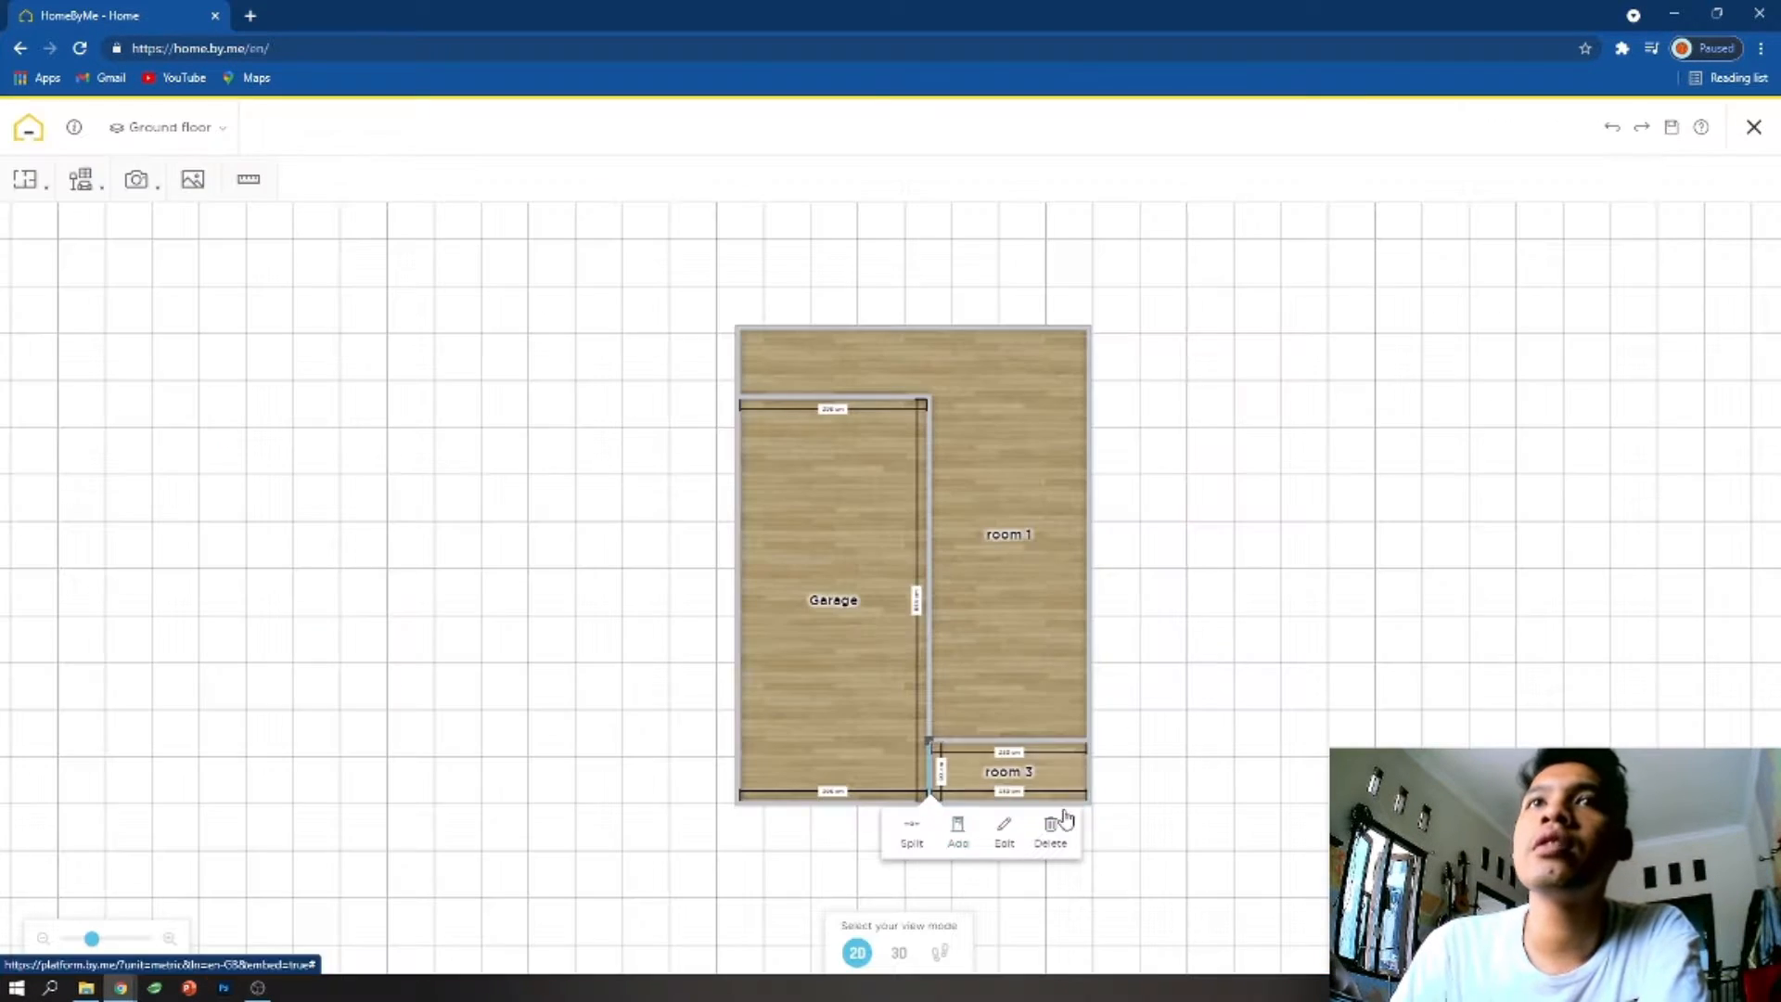
- Name room 3 Garden, enable its ceiling opening and look through its flooring options
left_click(1009, 772)
left_click(1022, 822)
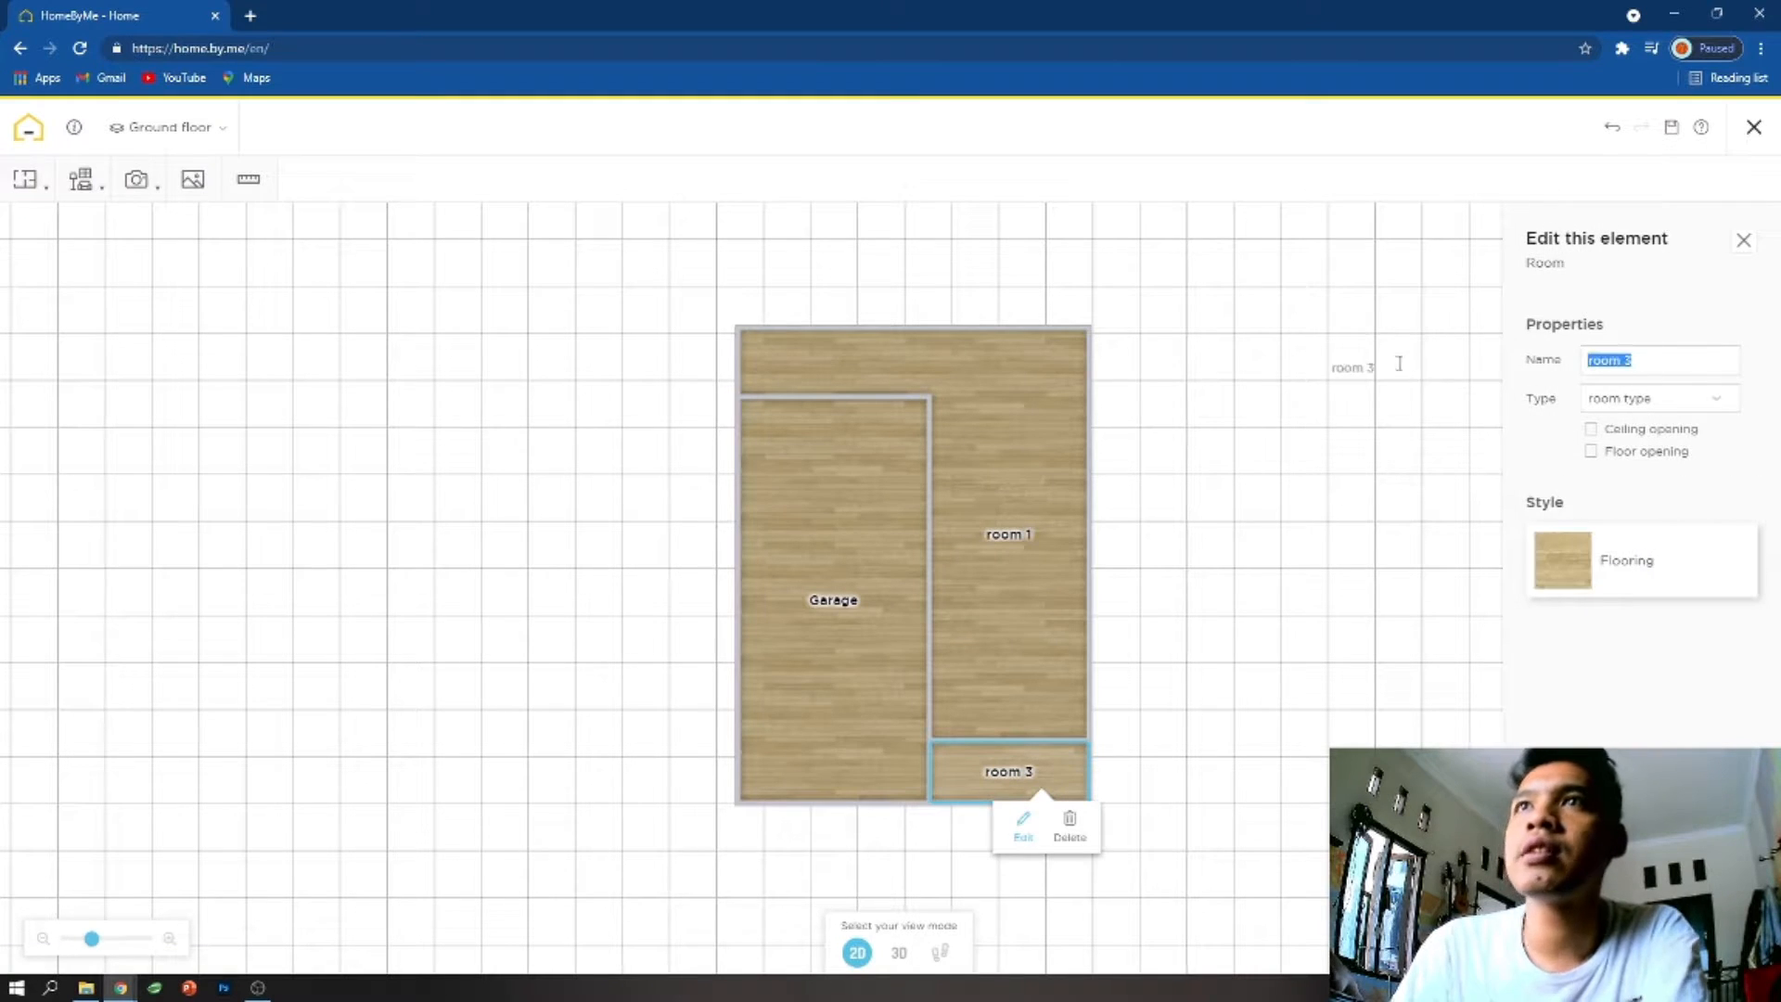
left_click(1668, 404)
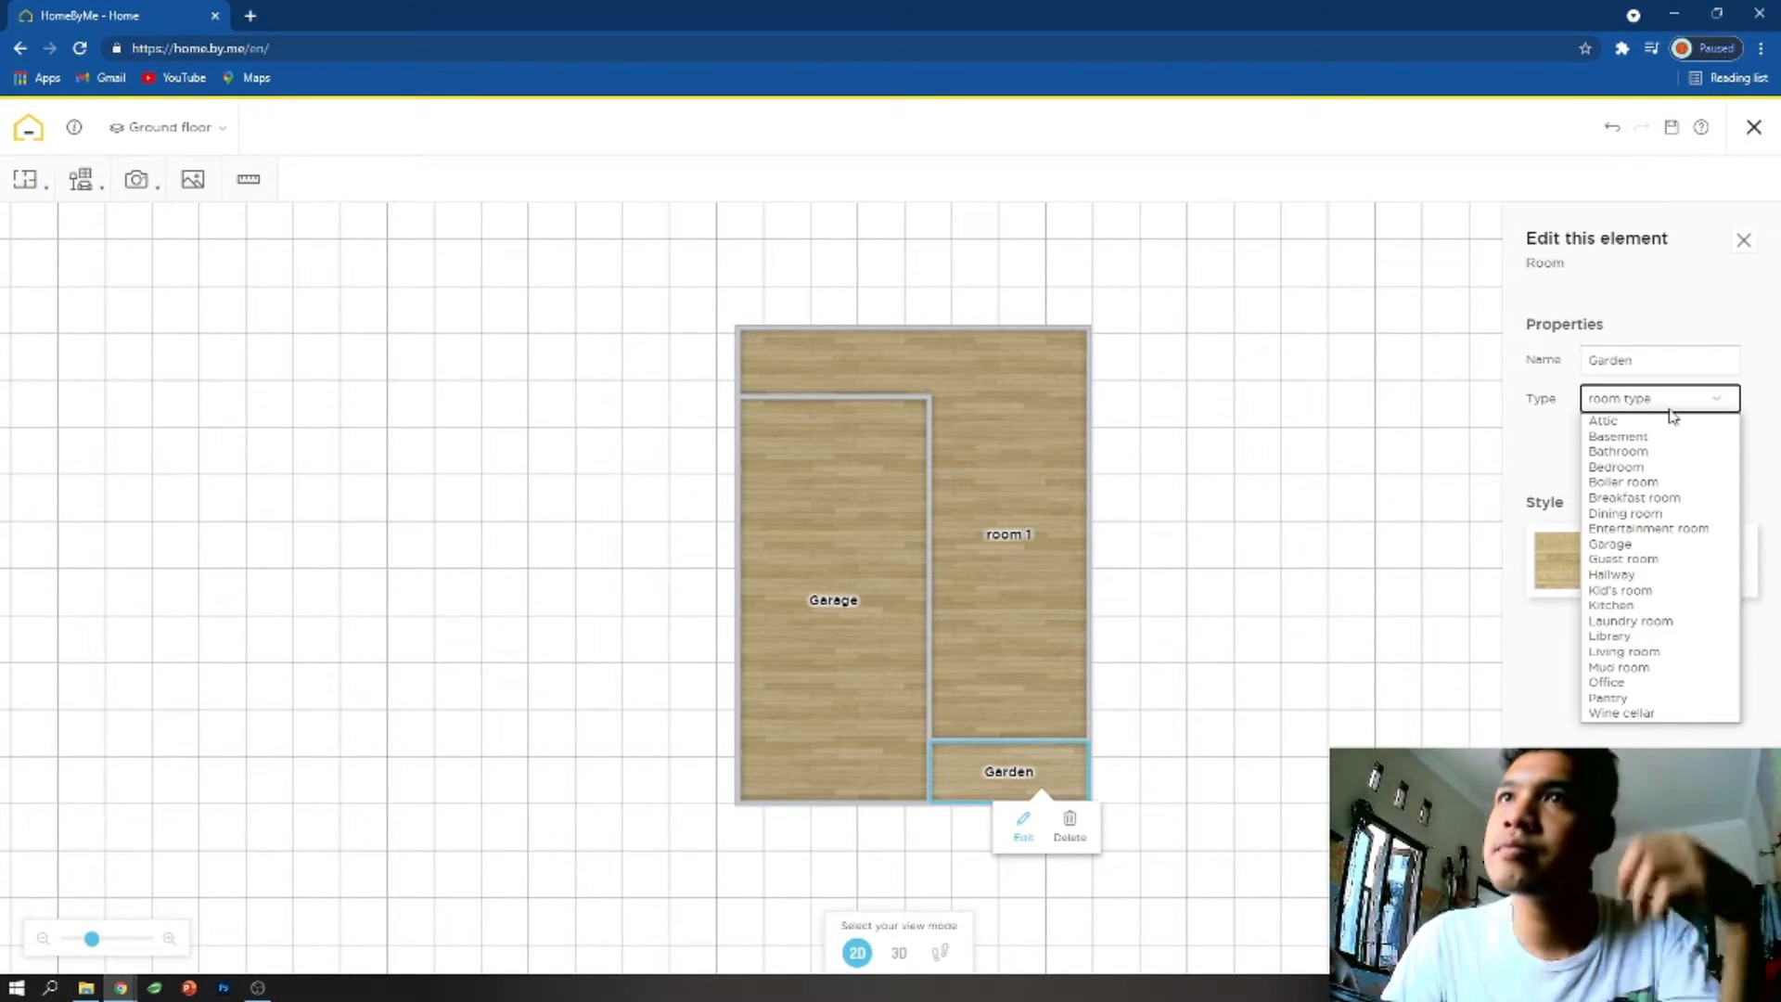
left_click(1670, 410)
left_click(1638, 430)
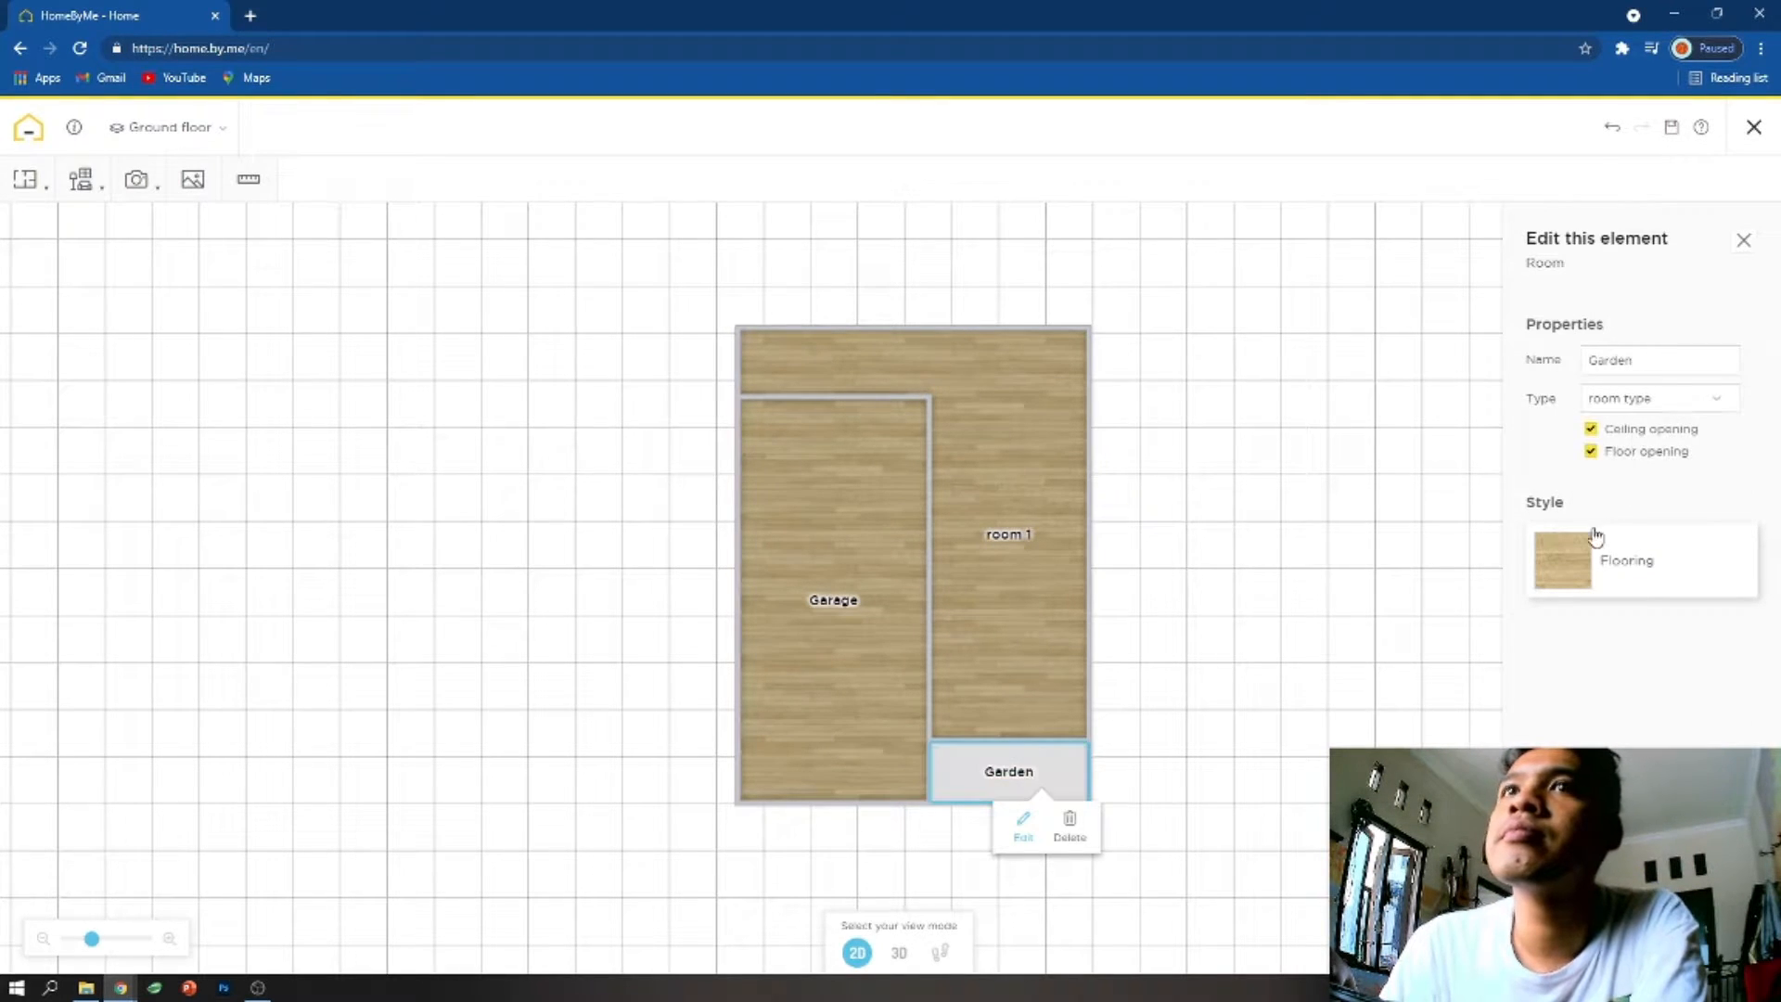
left_click(1626, 557)
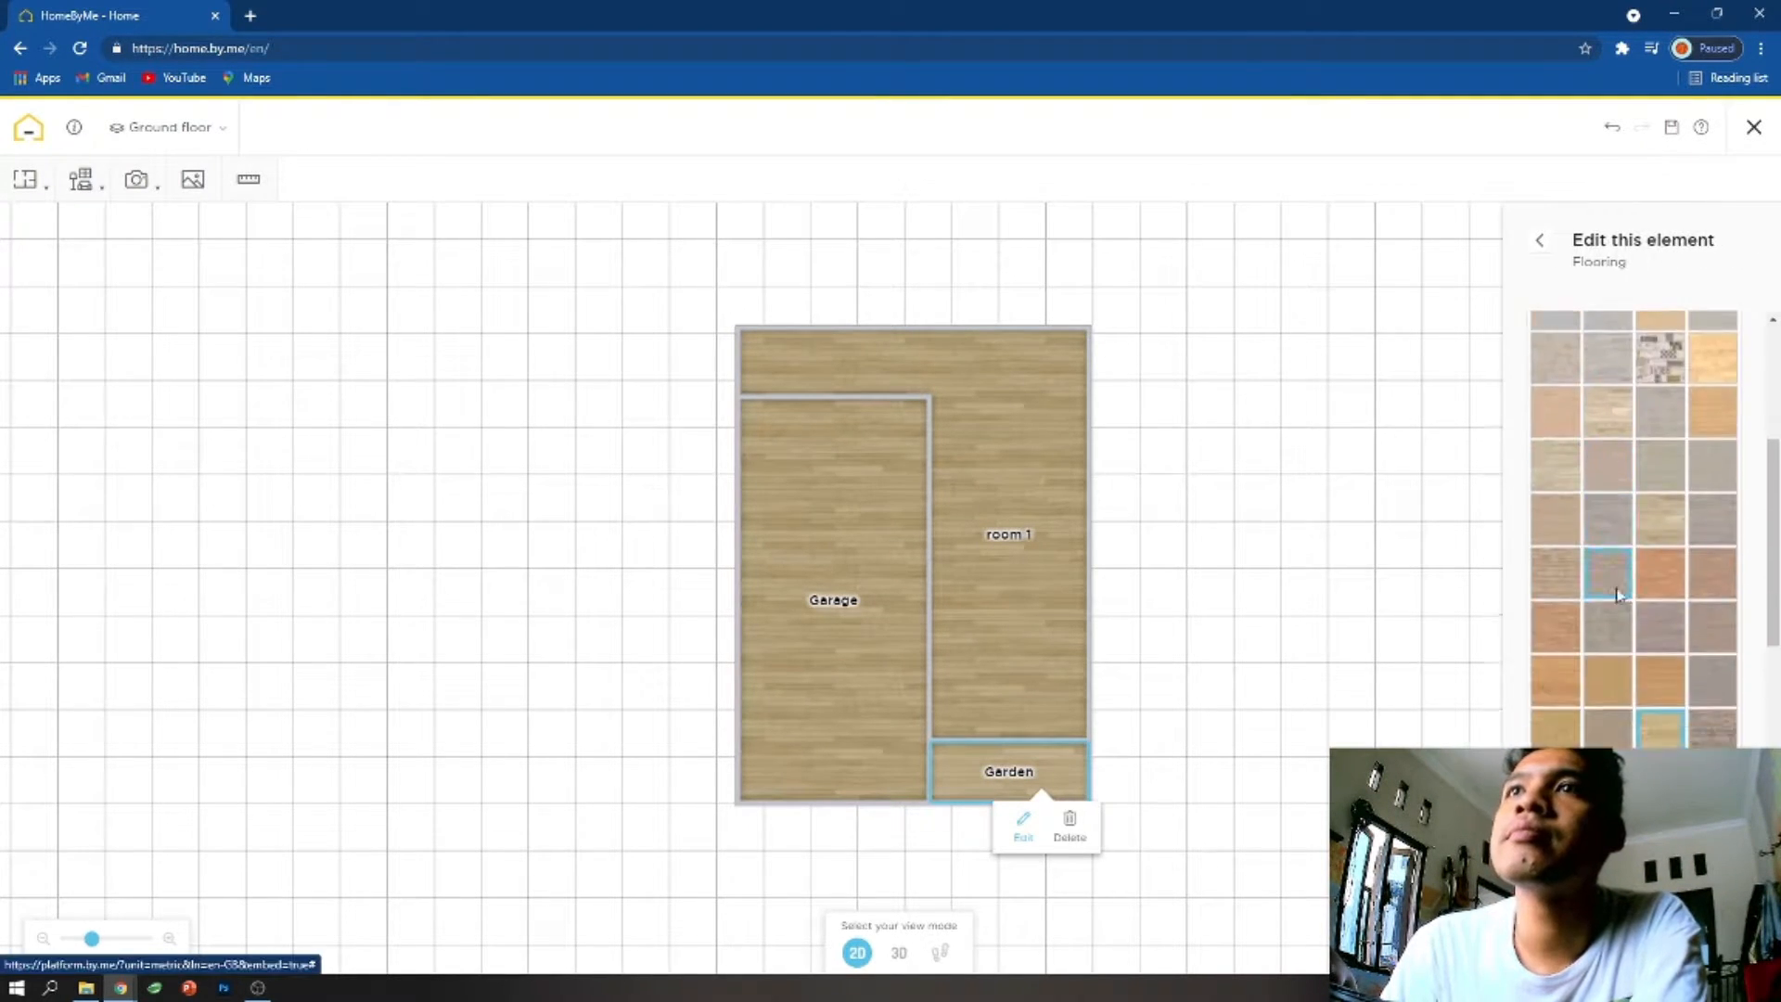
left_click(1539, 240)
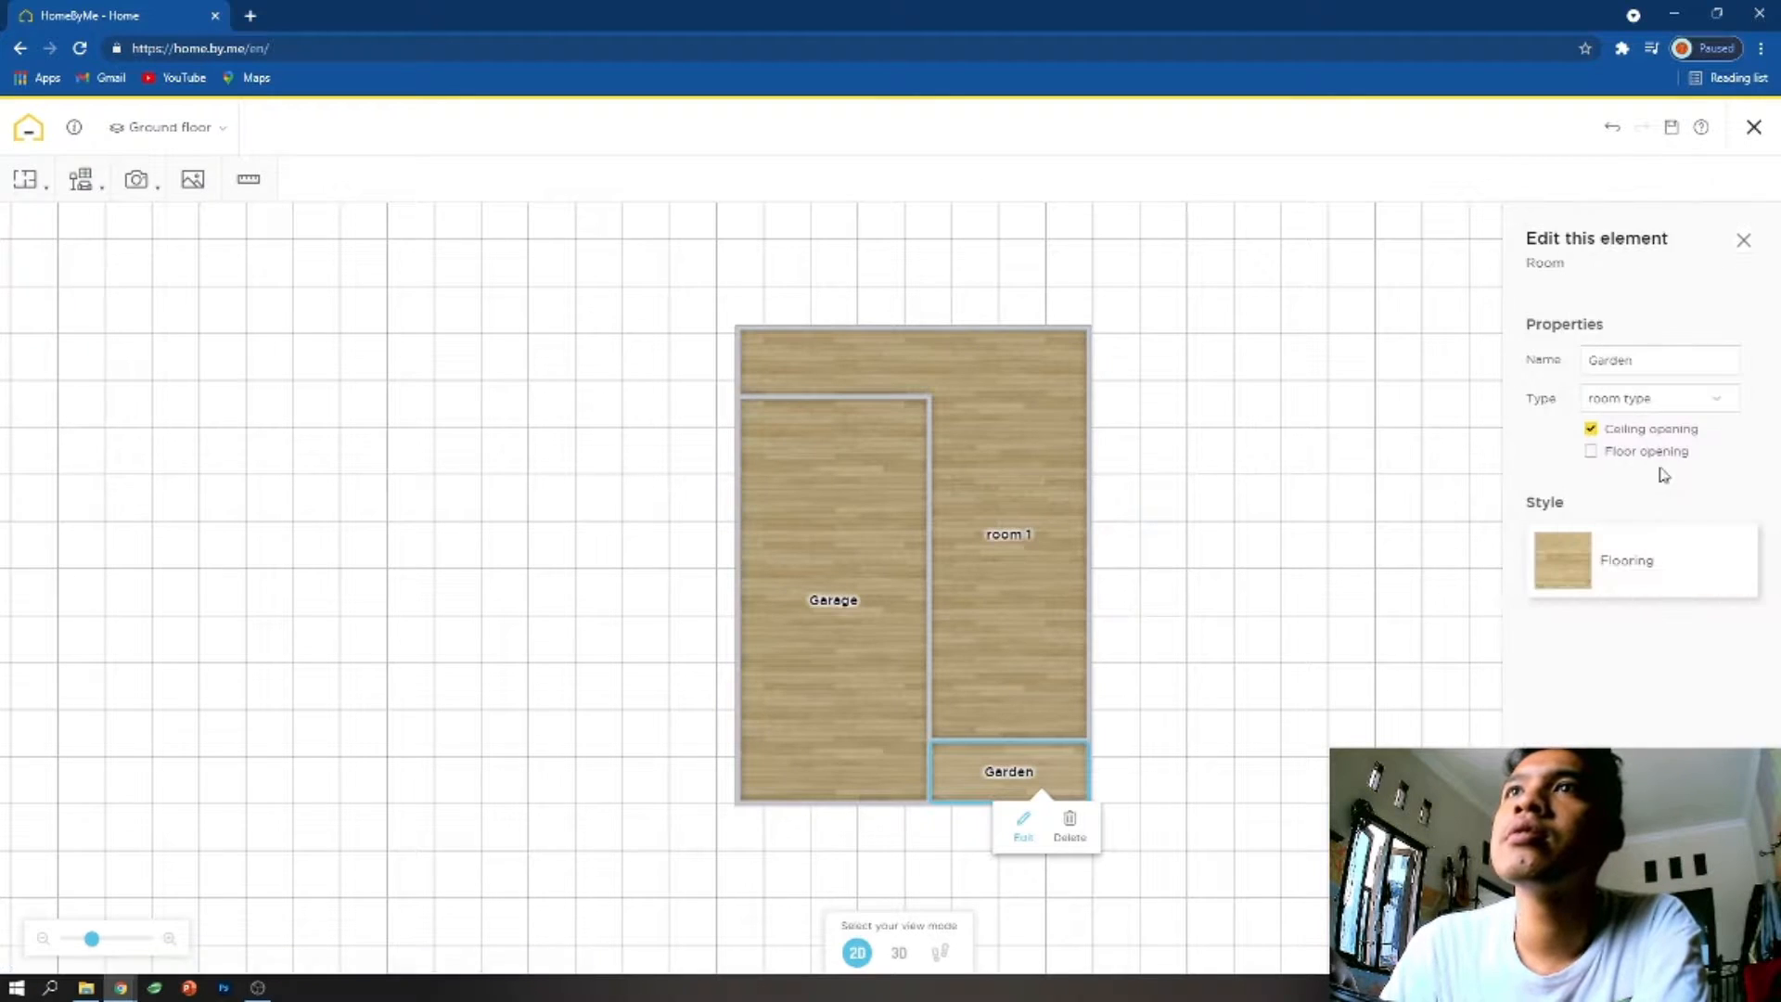
left_click(1744, 241)
- Create a Garden exterior with a surface of 5 m² and place it directly below the small Garden room
left_click(81, 179)
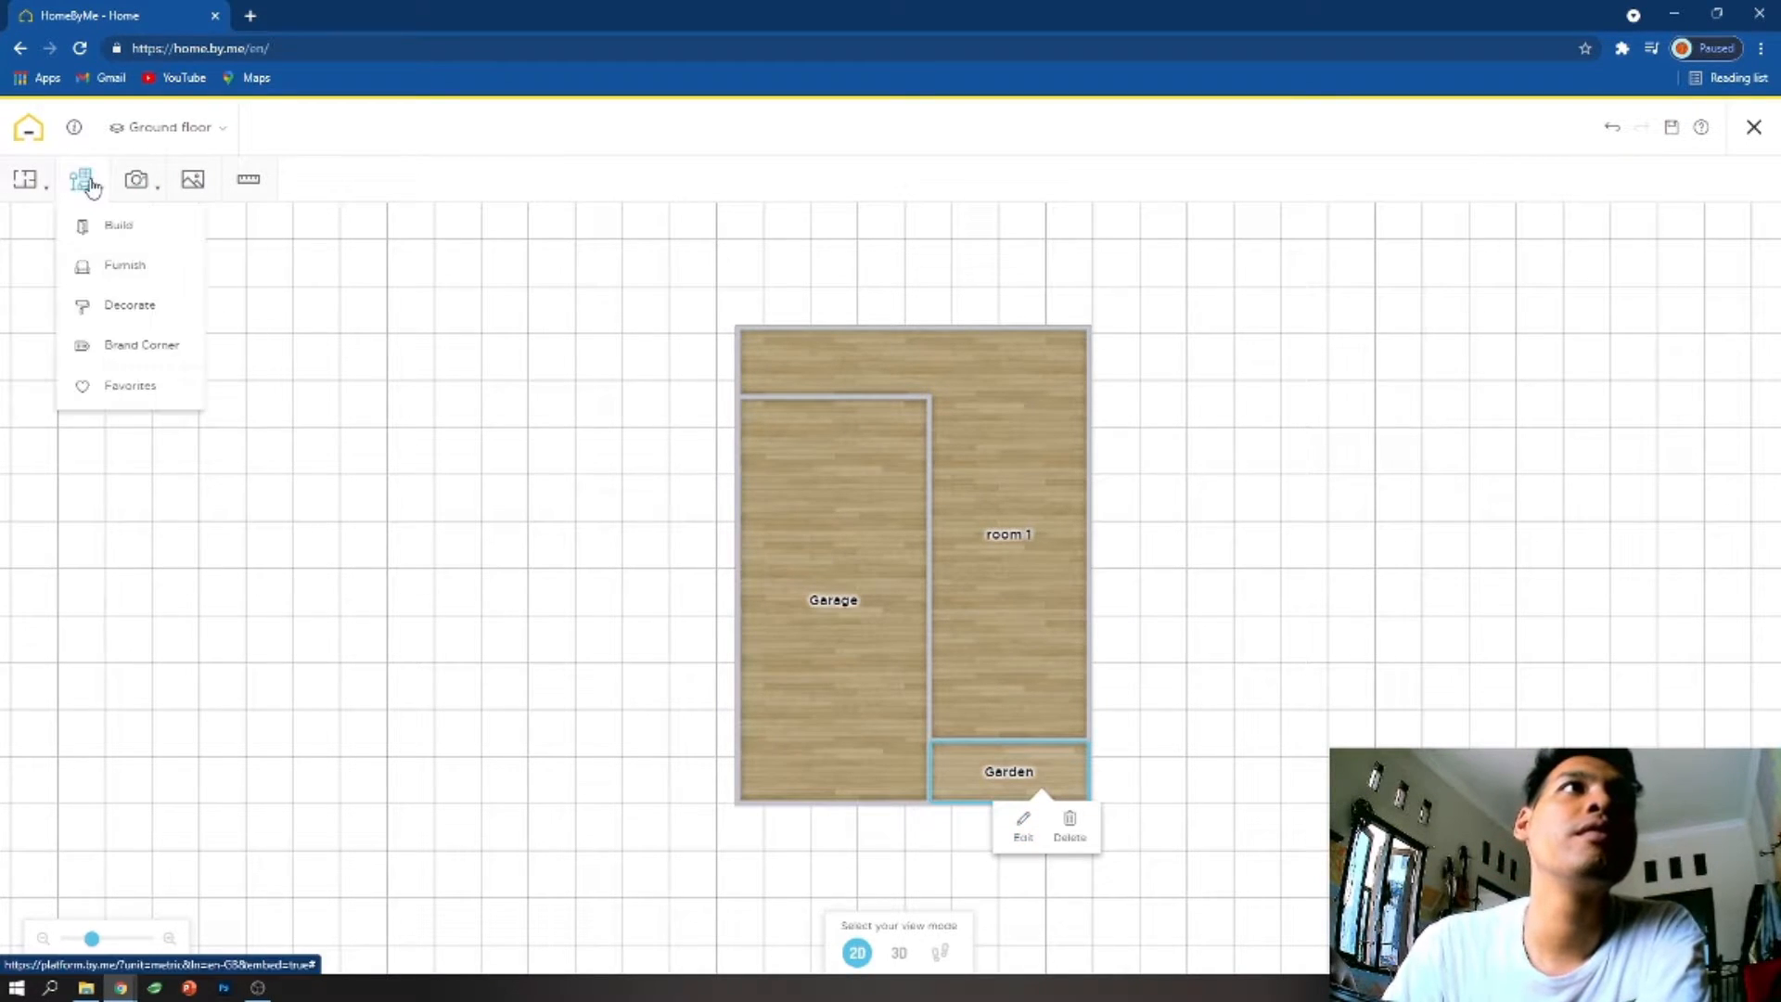
left_click(23, 181)
left_click(57, 318)
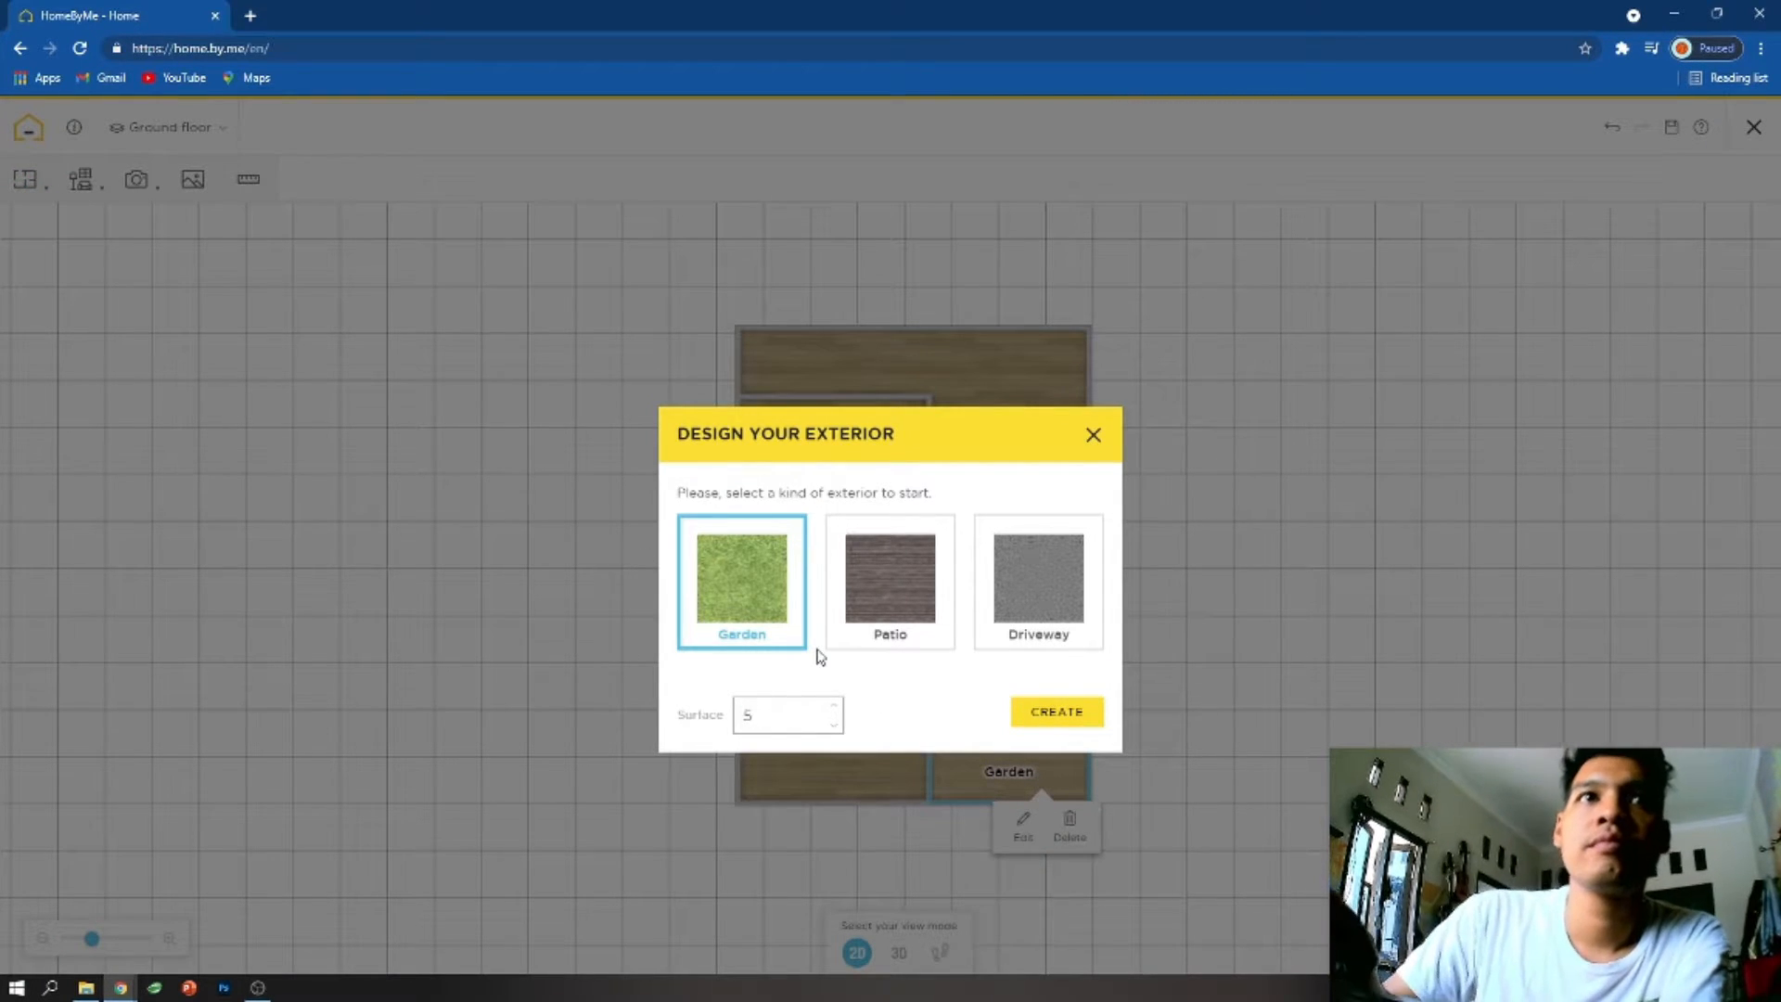
left_click(1072, 714)
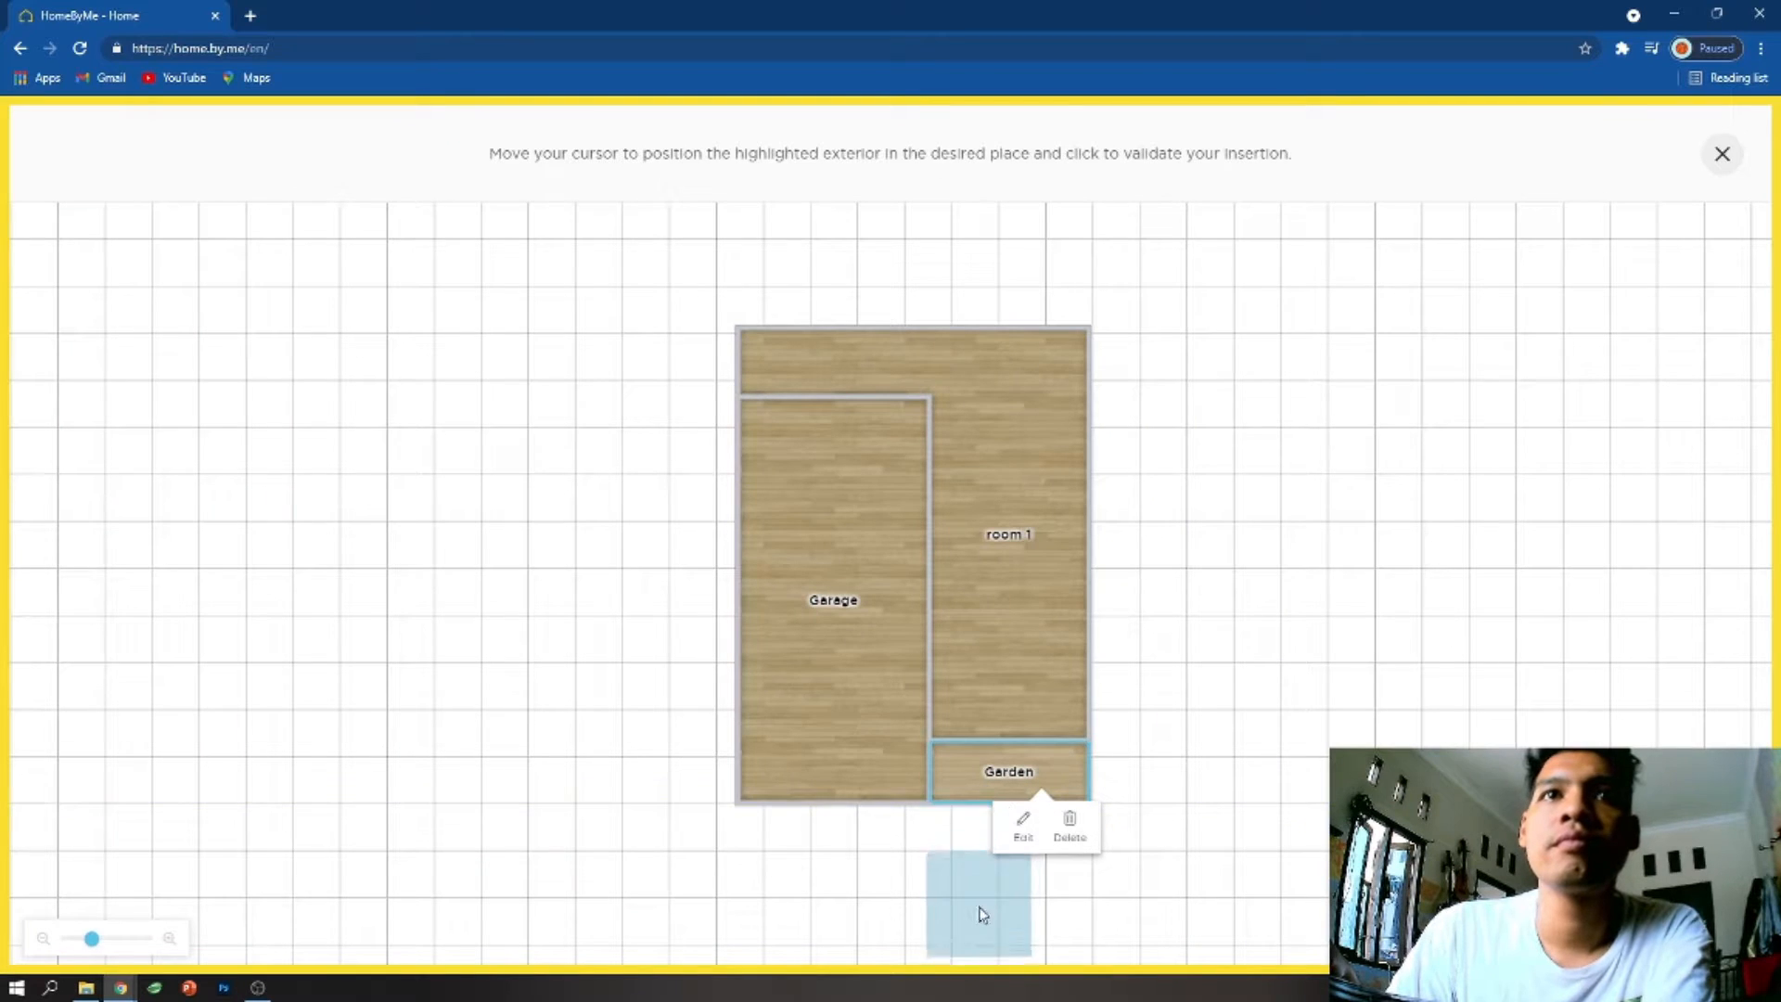
left_click(987, 872)
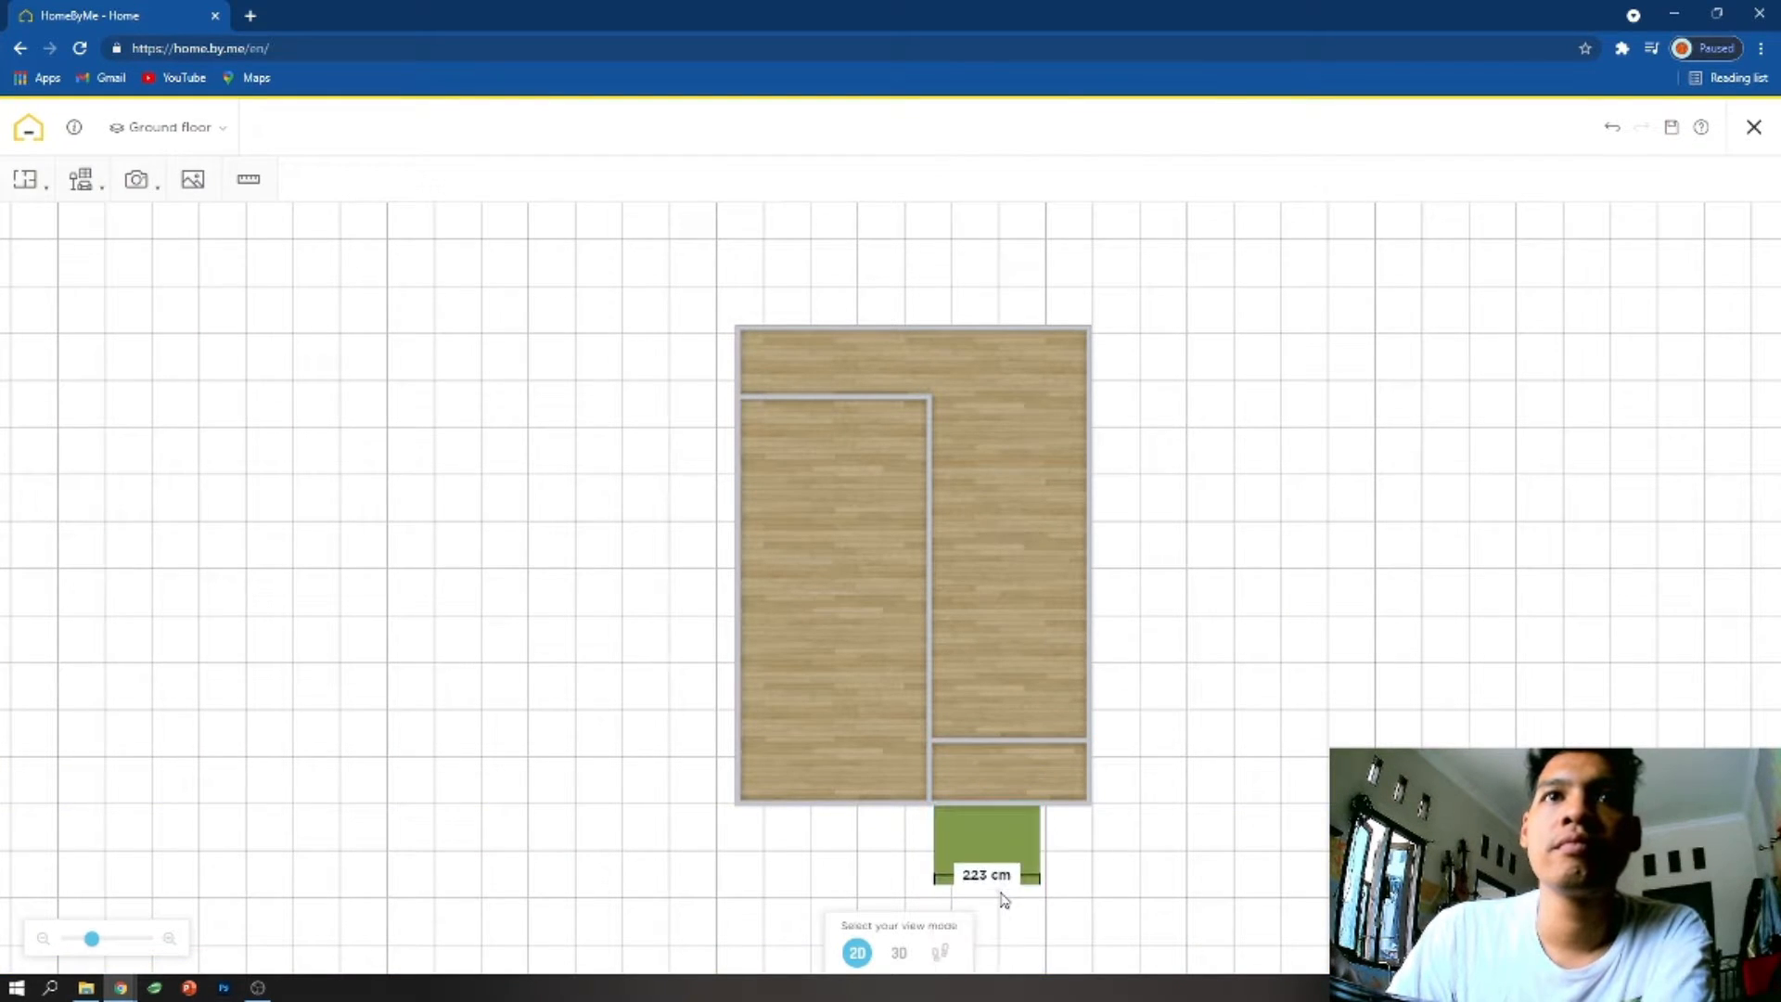
- Delete the small Garden room between the garage and the outer right wall, confirming the deletion
left_click(1048, 738)
left_click(1076, 788)
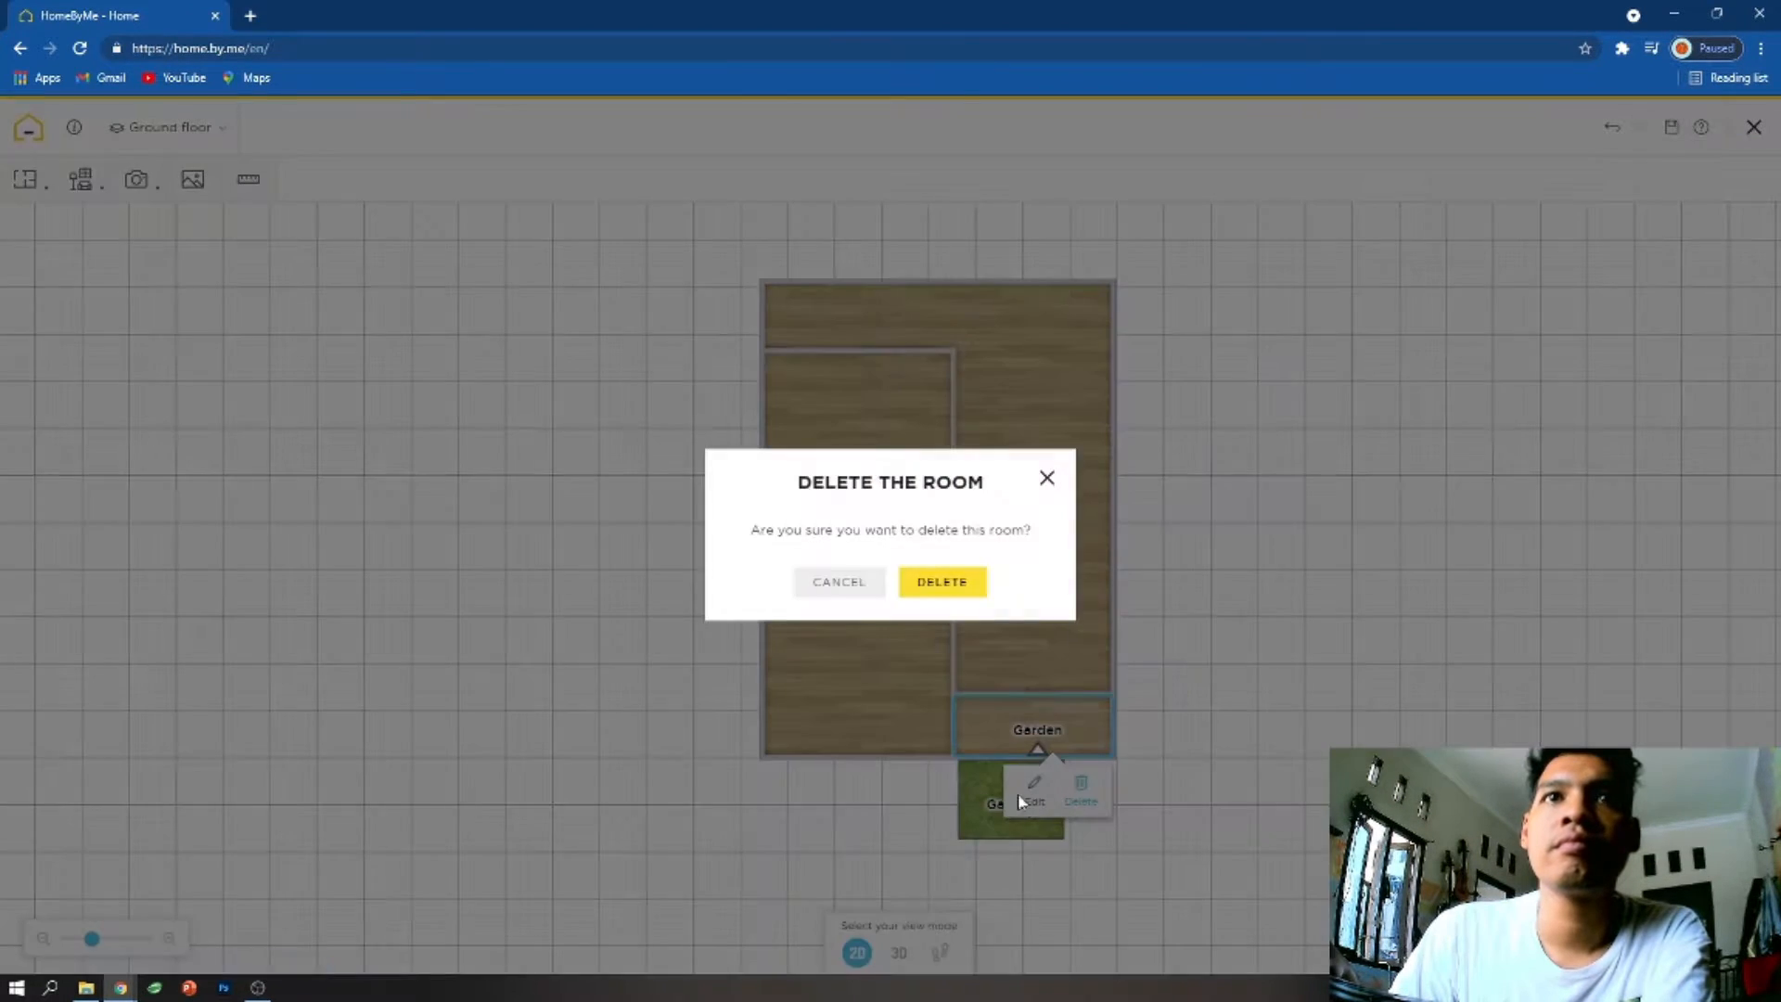
left_click(944, 586)
- Stretch the garden exterior to fill the area below room 1, flush with the outer right wall and the garage's bottom edge
left_click_drag(1018, 740, 1017, 677)
left_click_drag(1017, 819, 1124, 739)
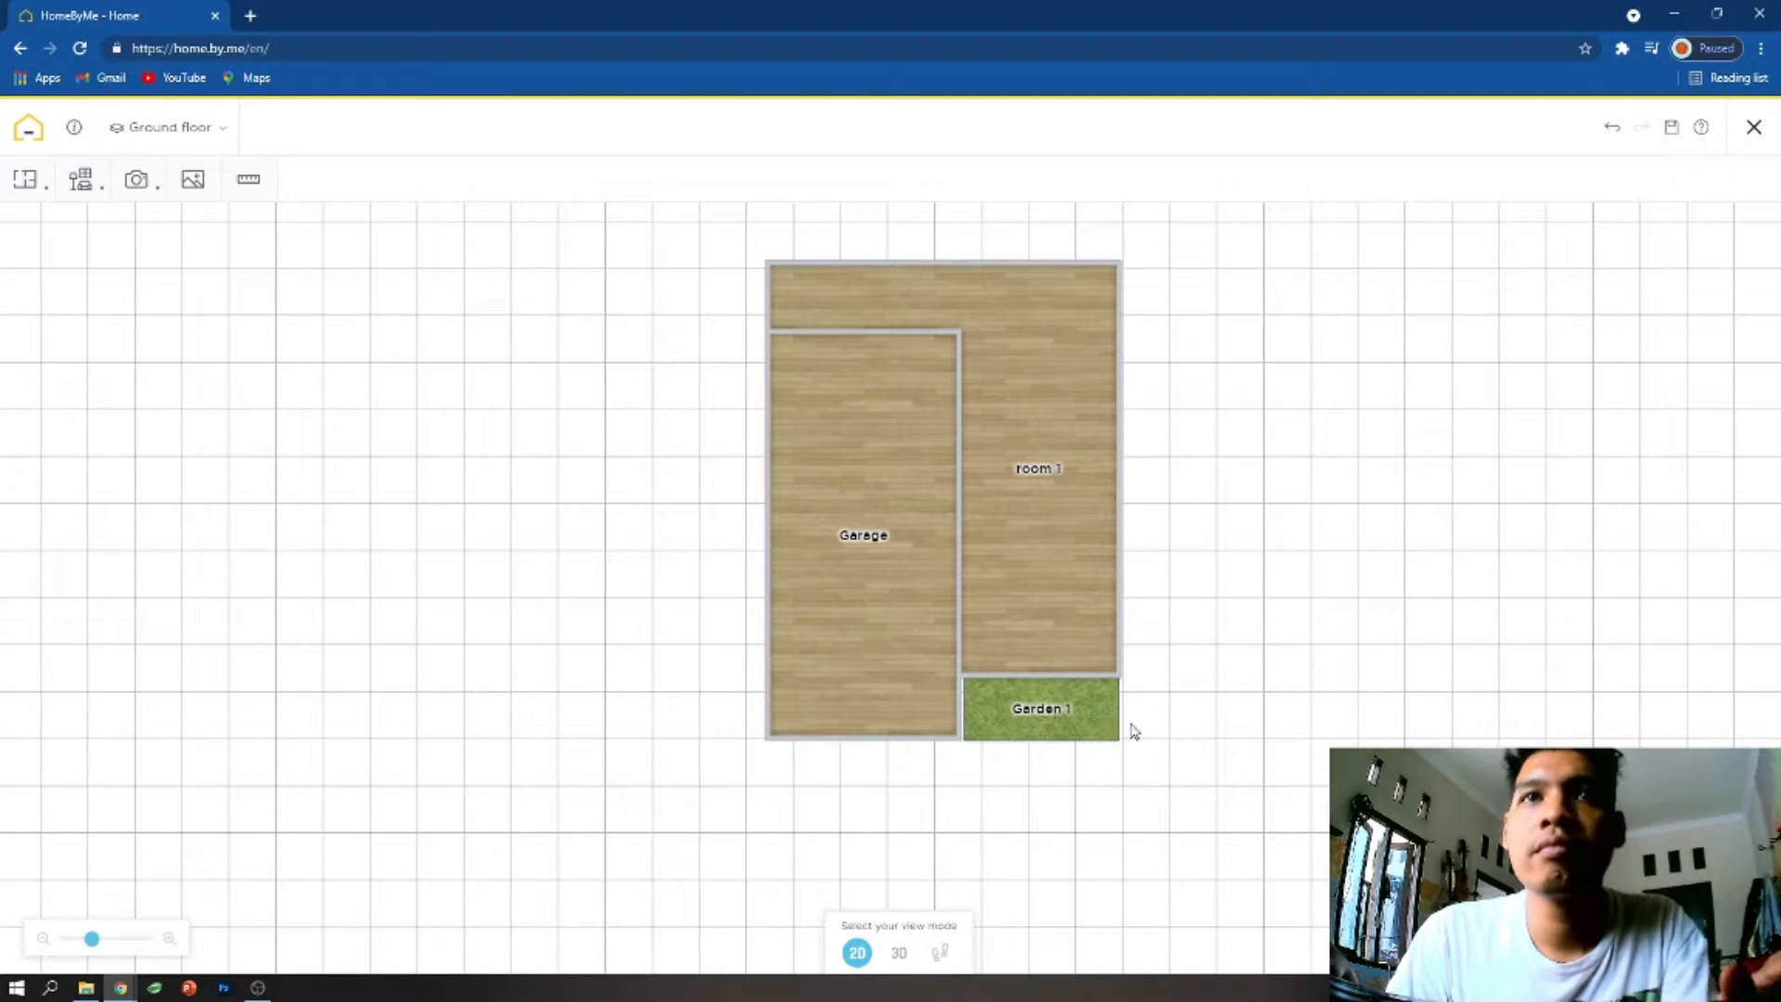
scroll(1133, 732, "up", 3)
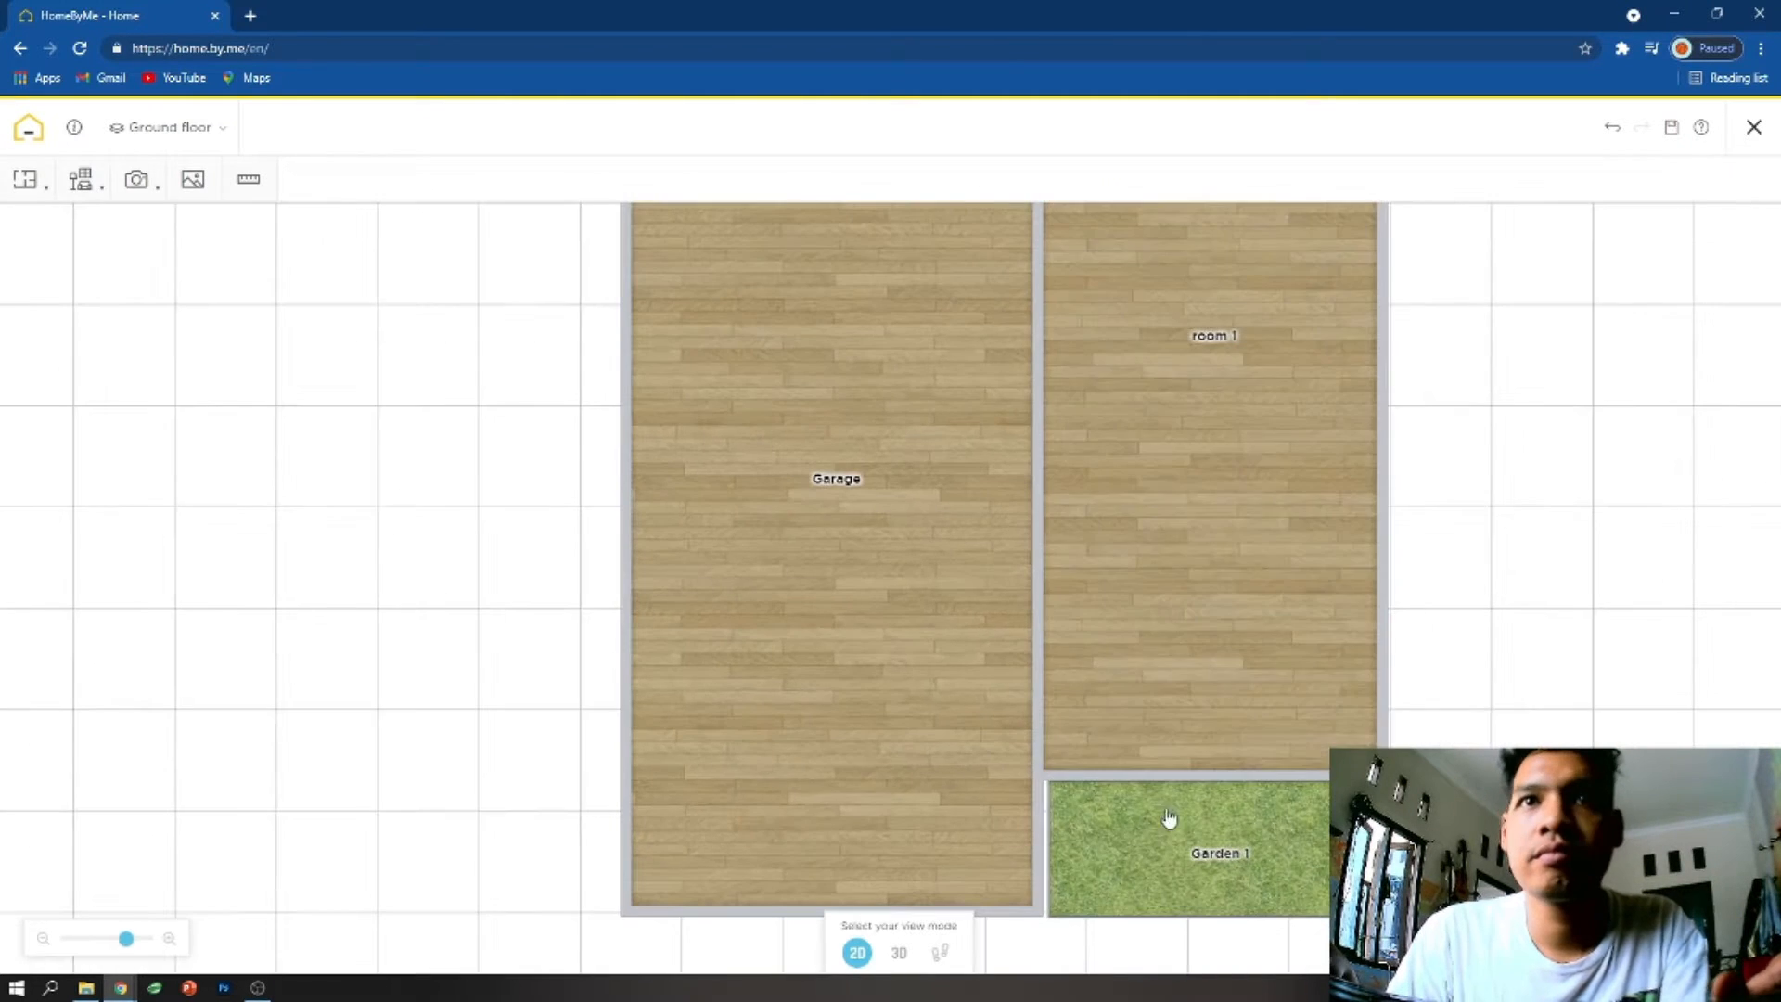
left_click(1236, 855)
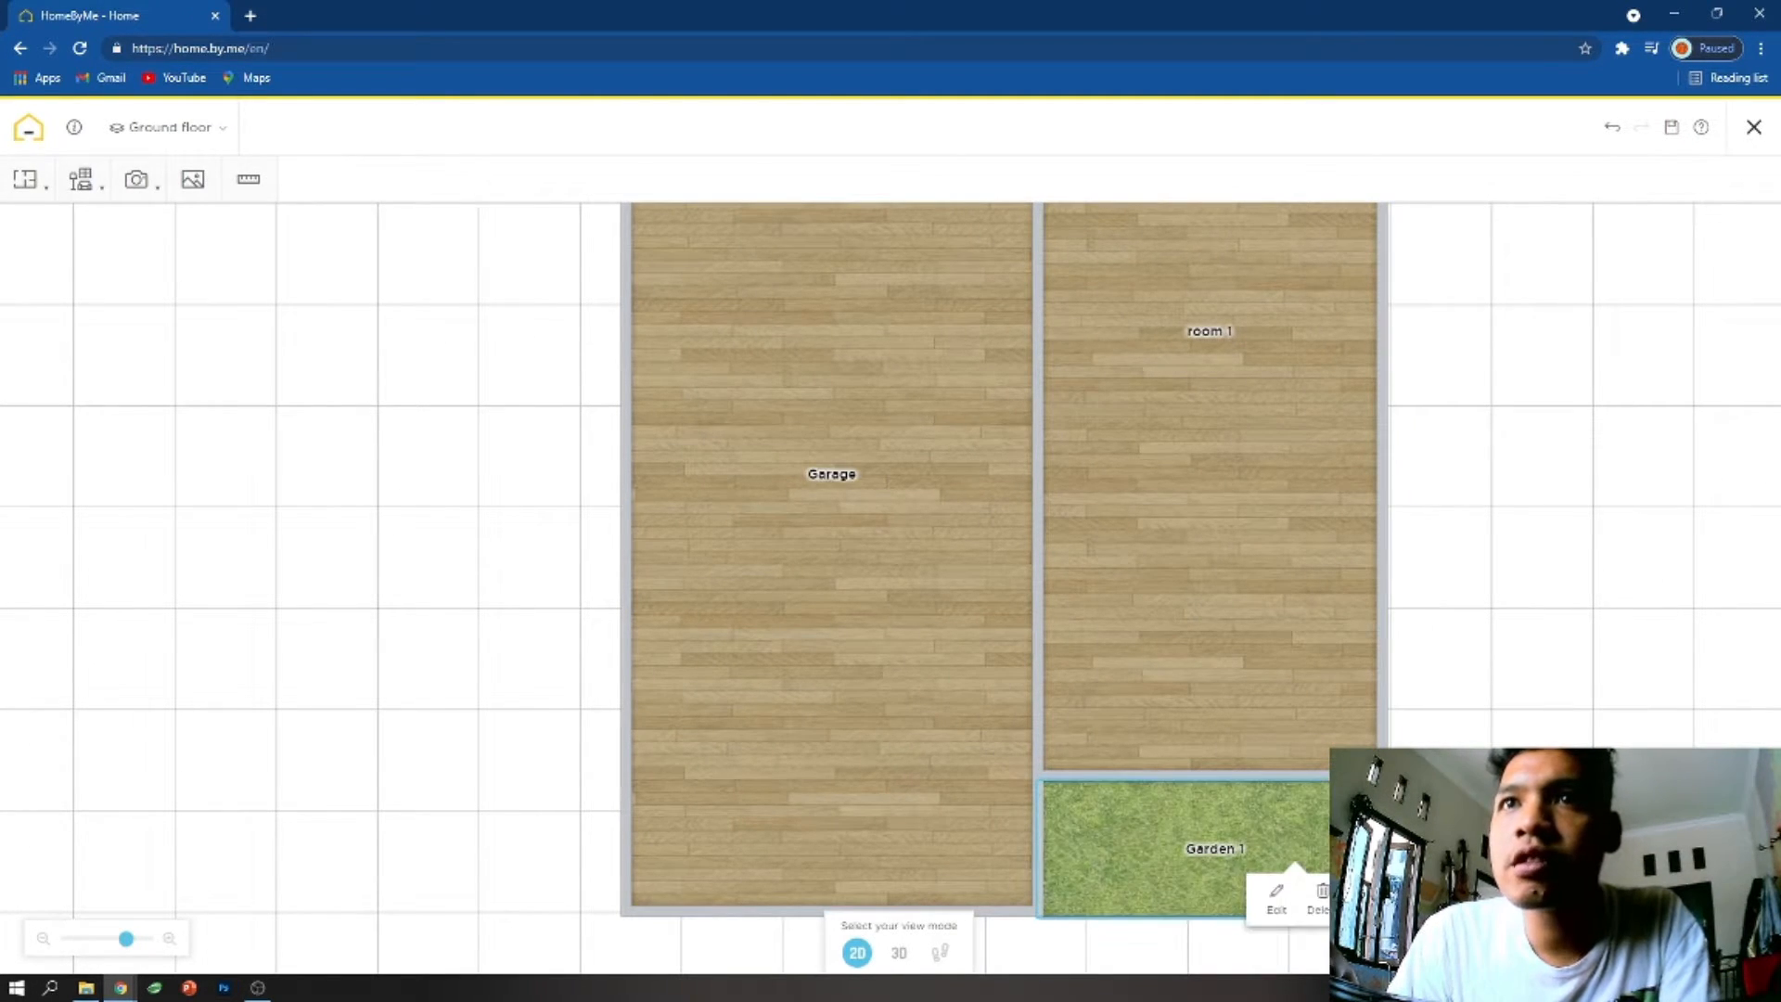
left_click_drag(1393, 848, 1387, 848)
left_click(25, 179)
left_click(62, 230)
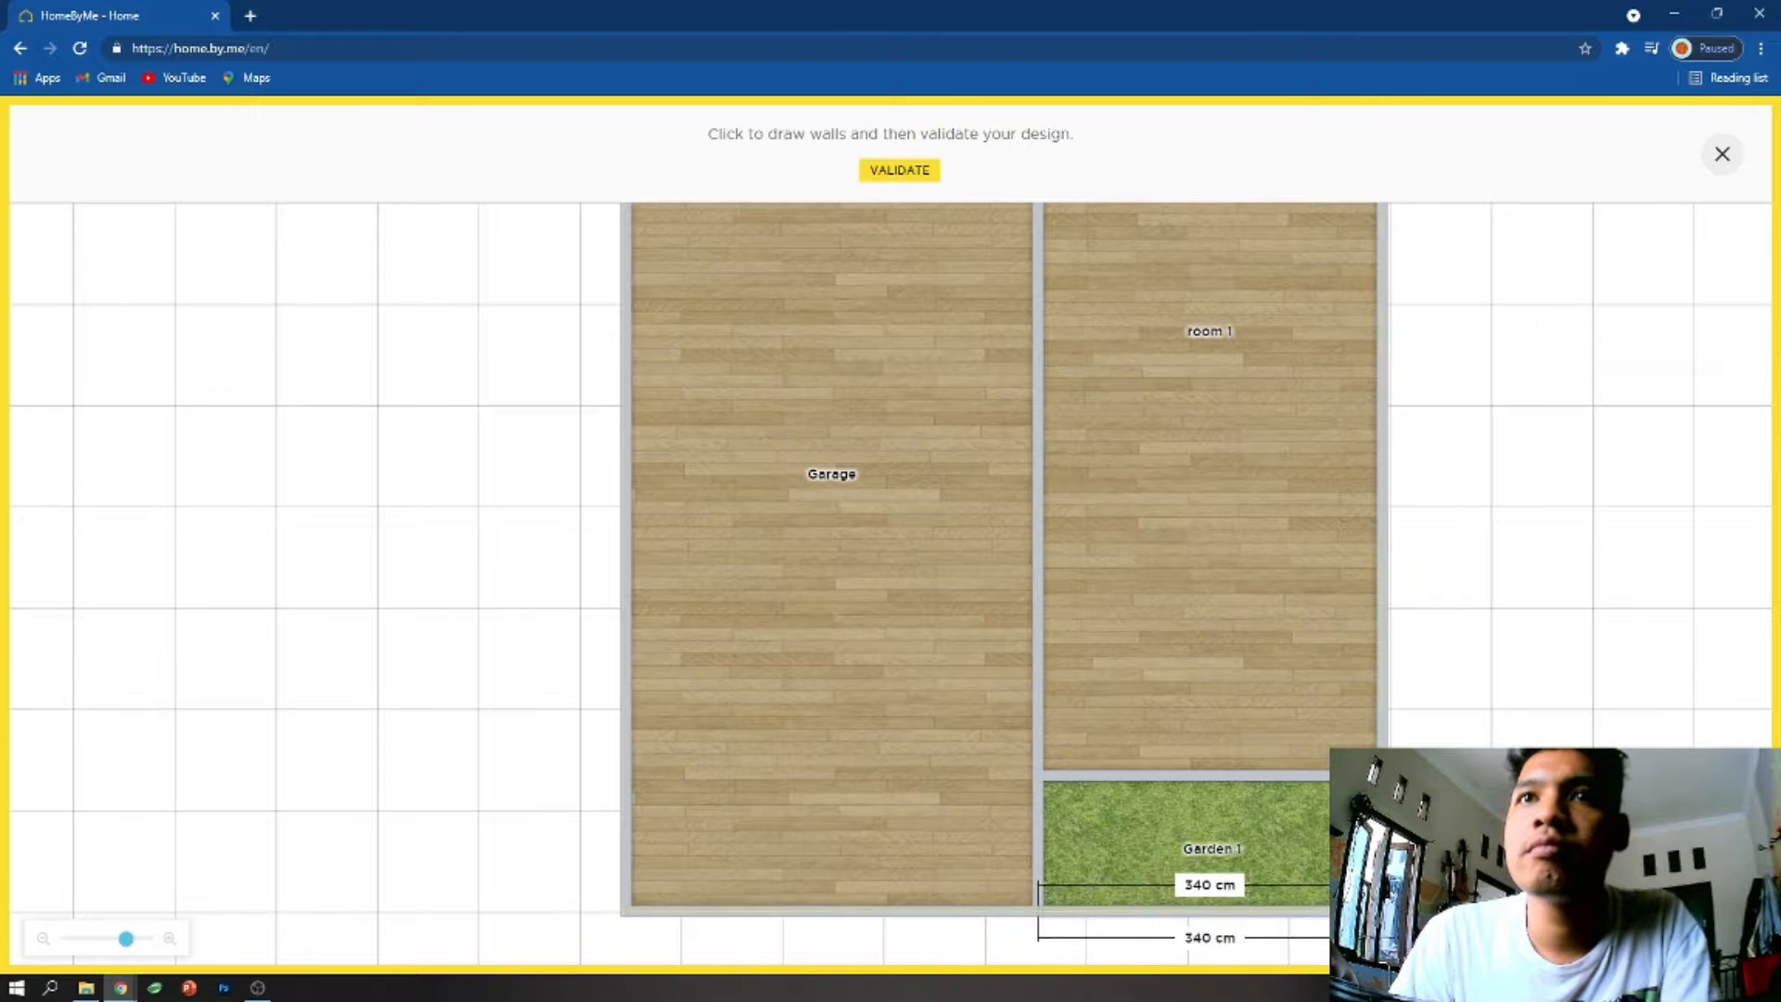
left_click(1382, 911)
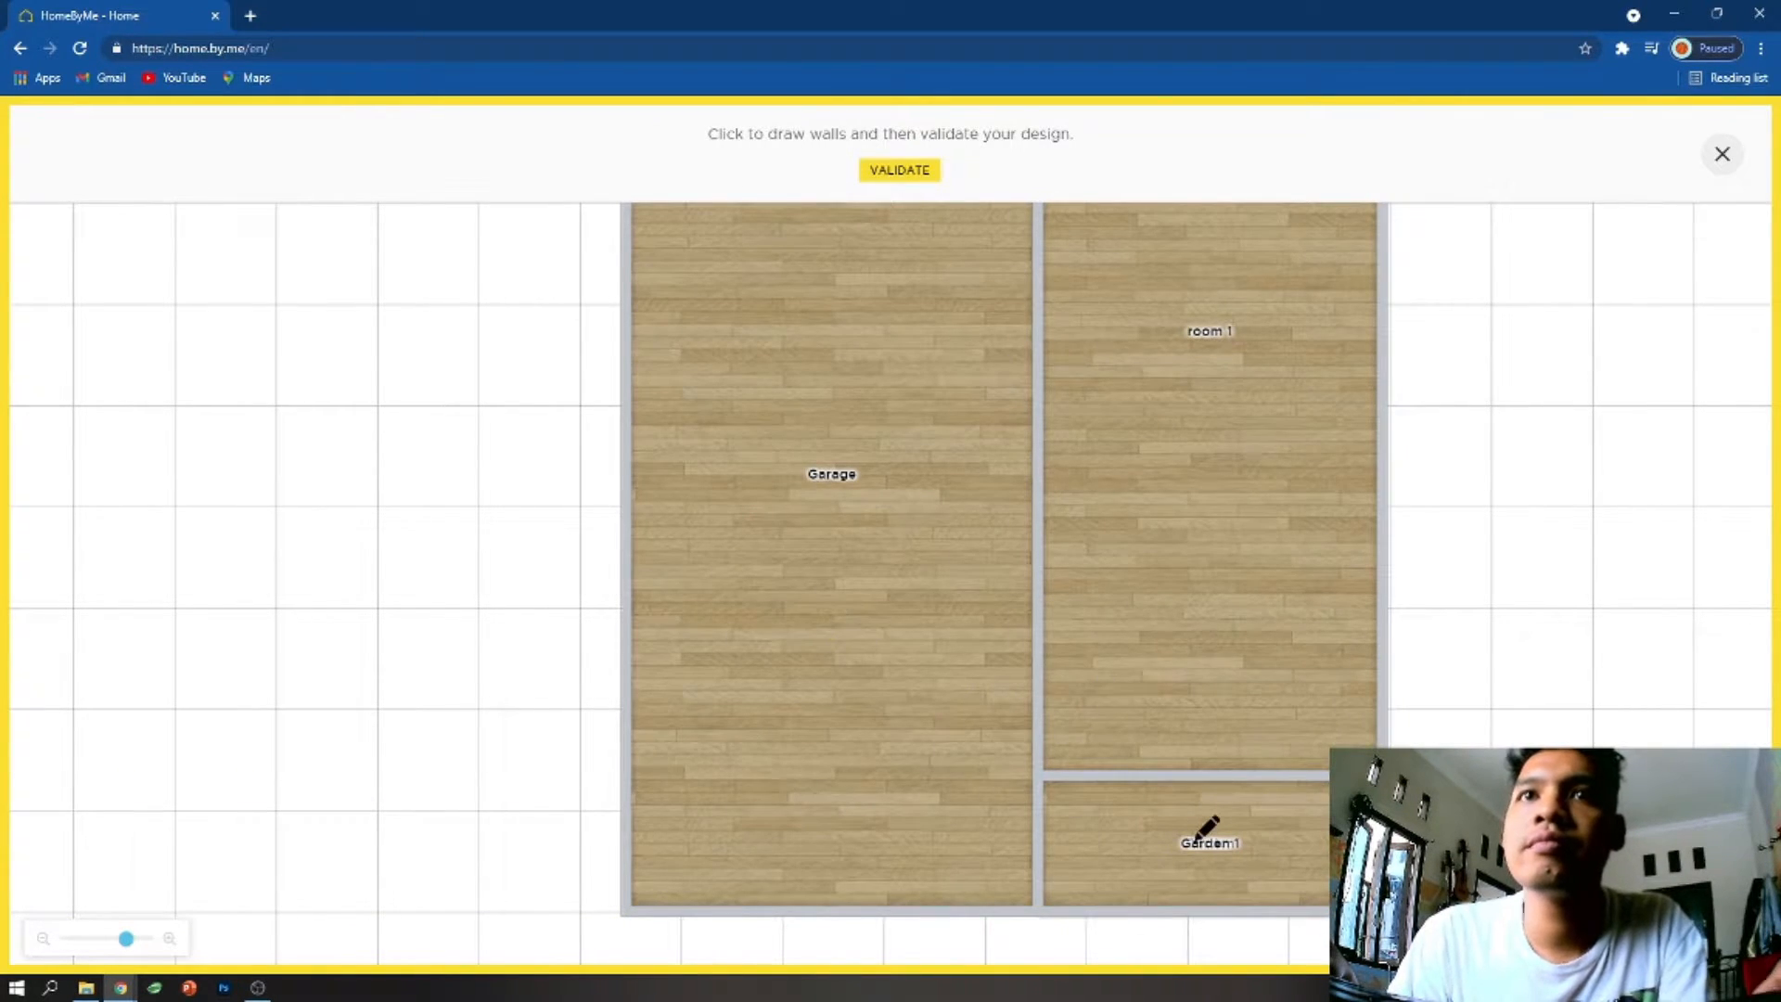
left_click(1718, 155)
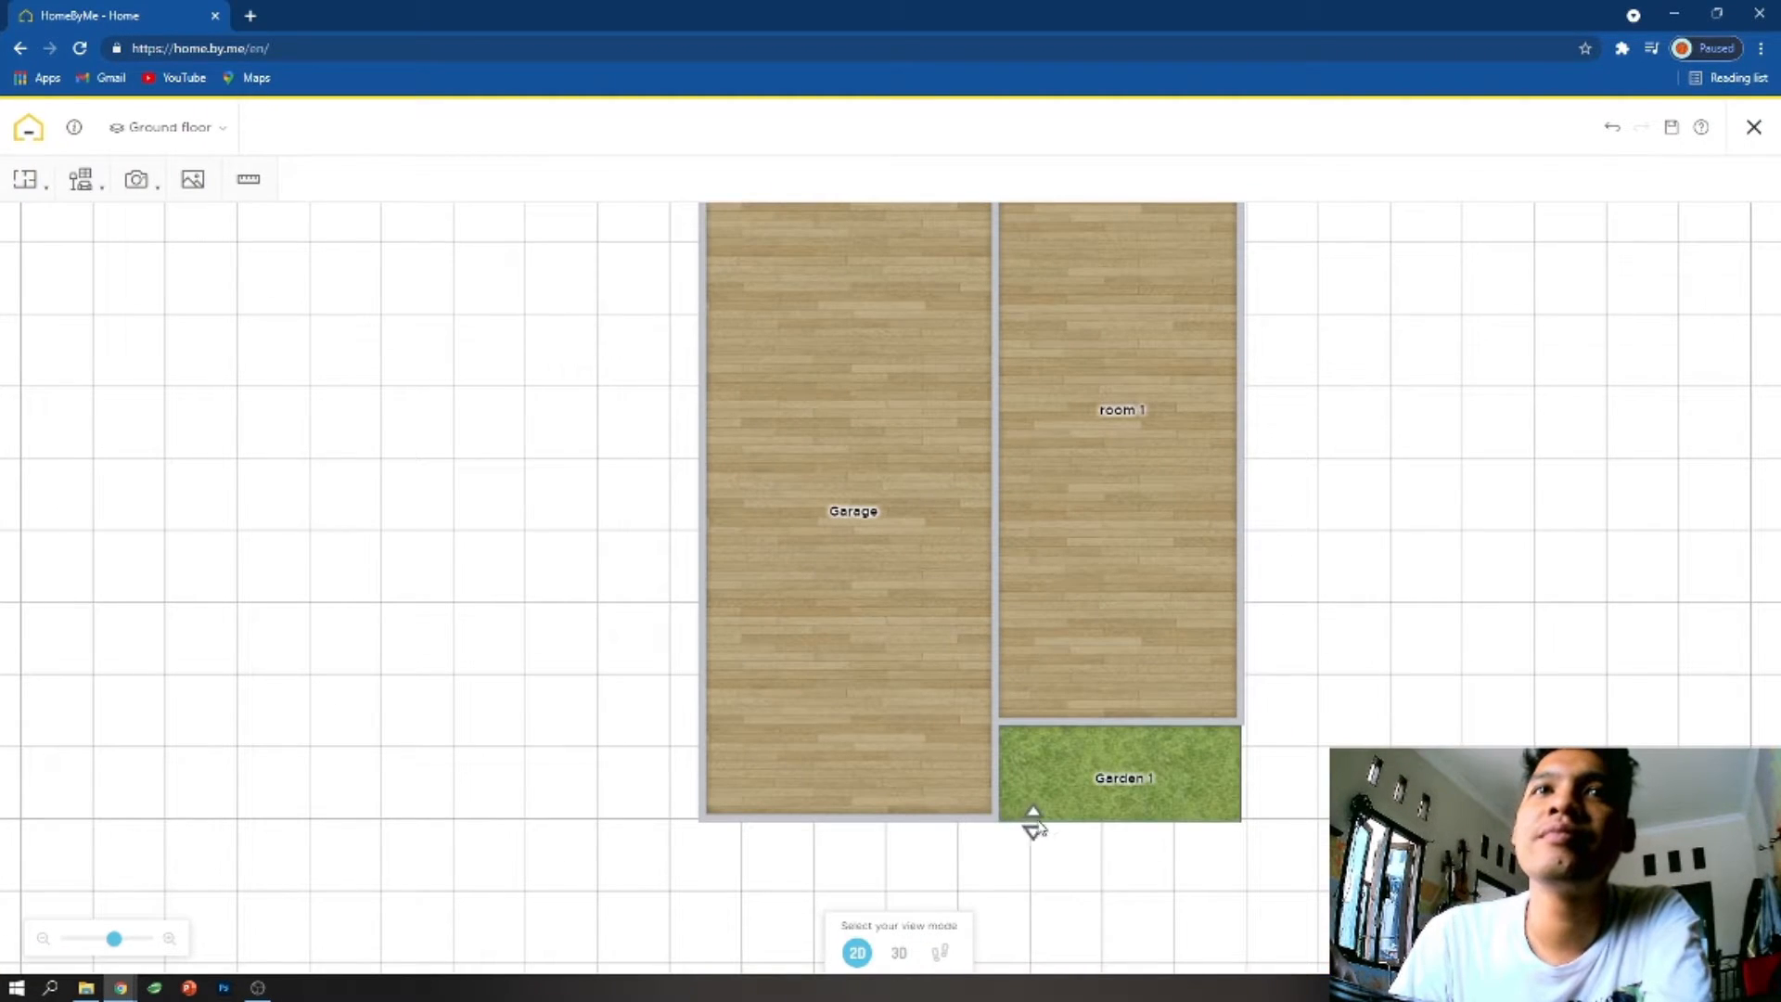
- Change the Garden 1 flooring to the second Grass texture
left_click(1070, 803)
left_click(1054, 849)
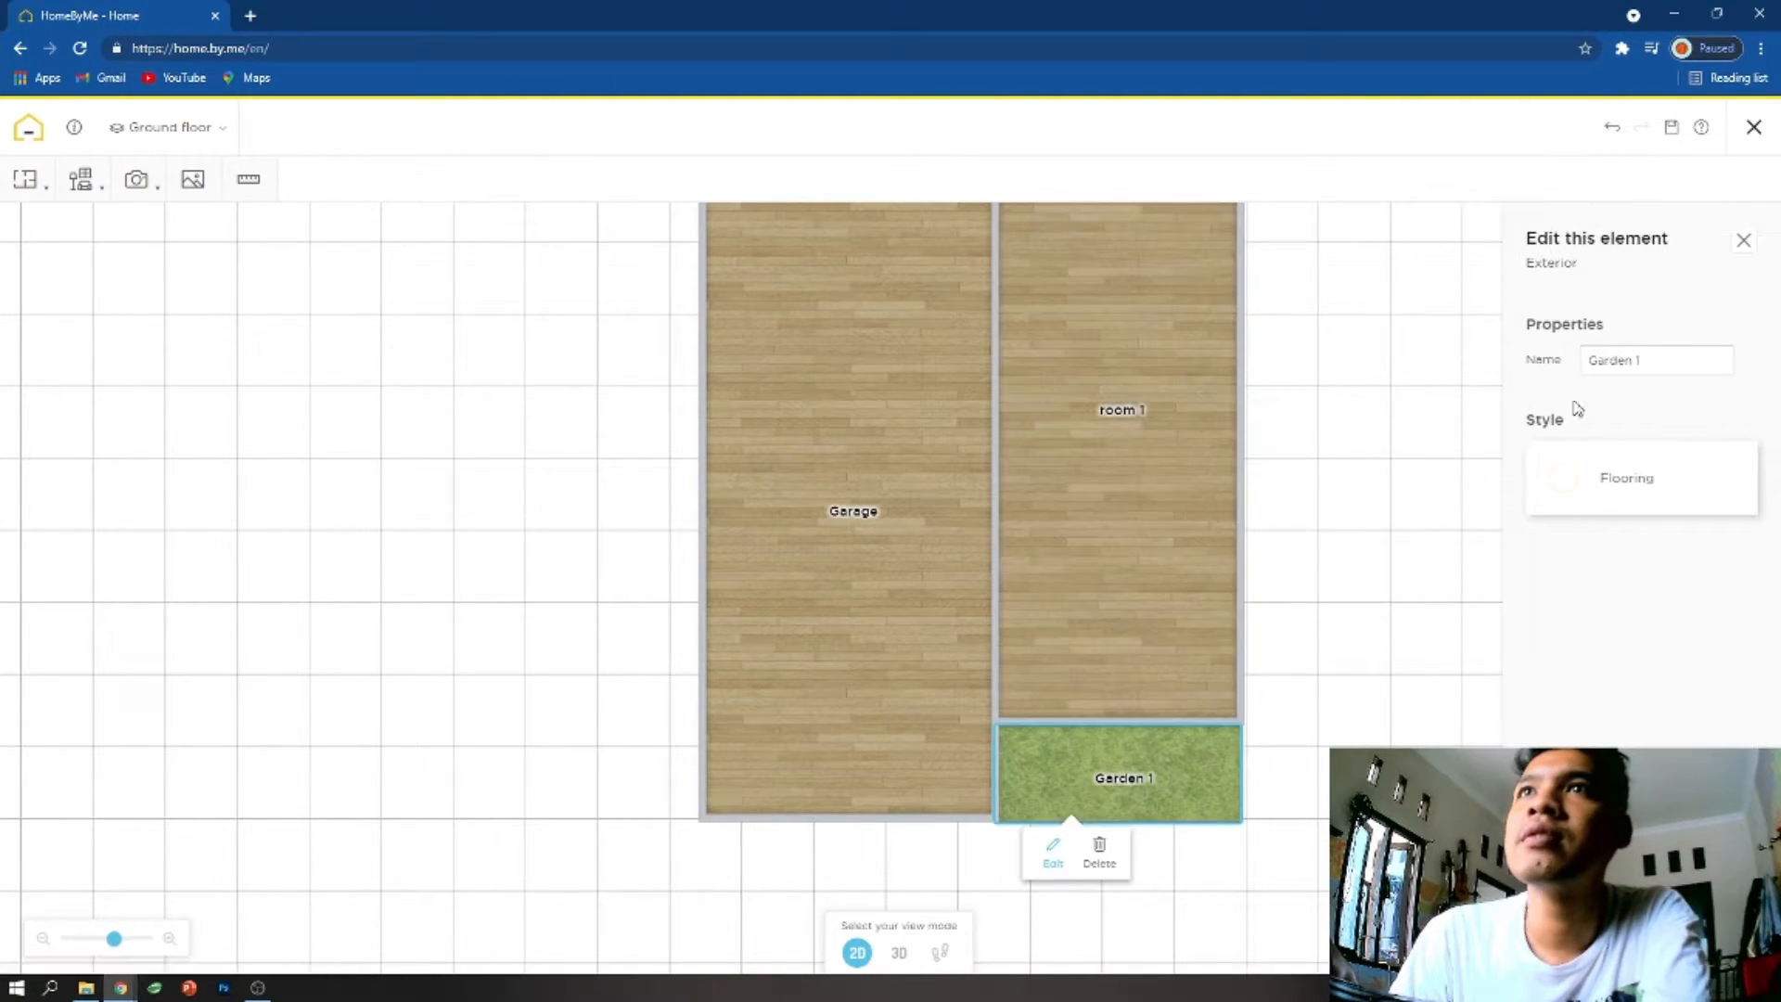
left_click(1632, 489)
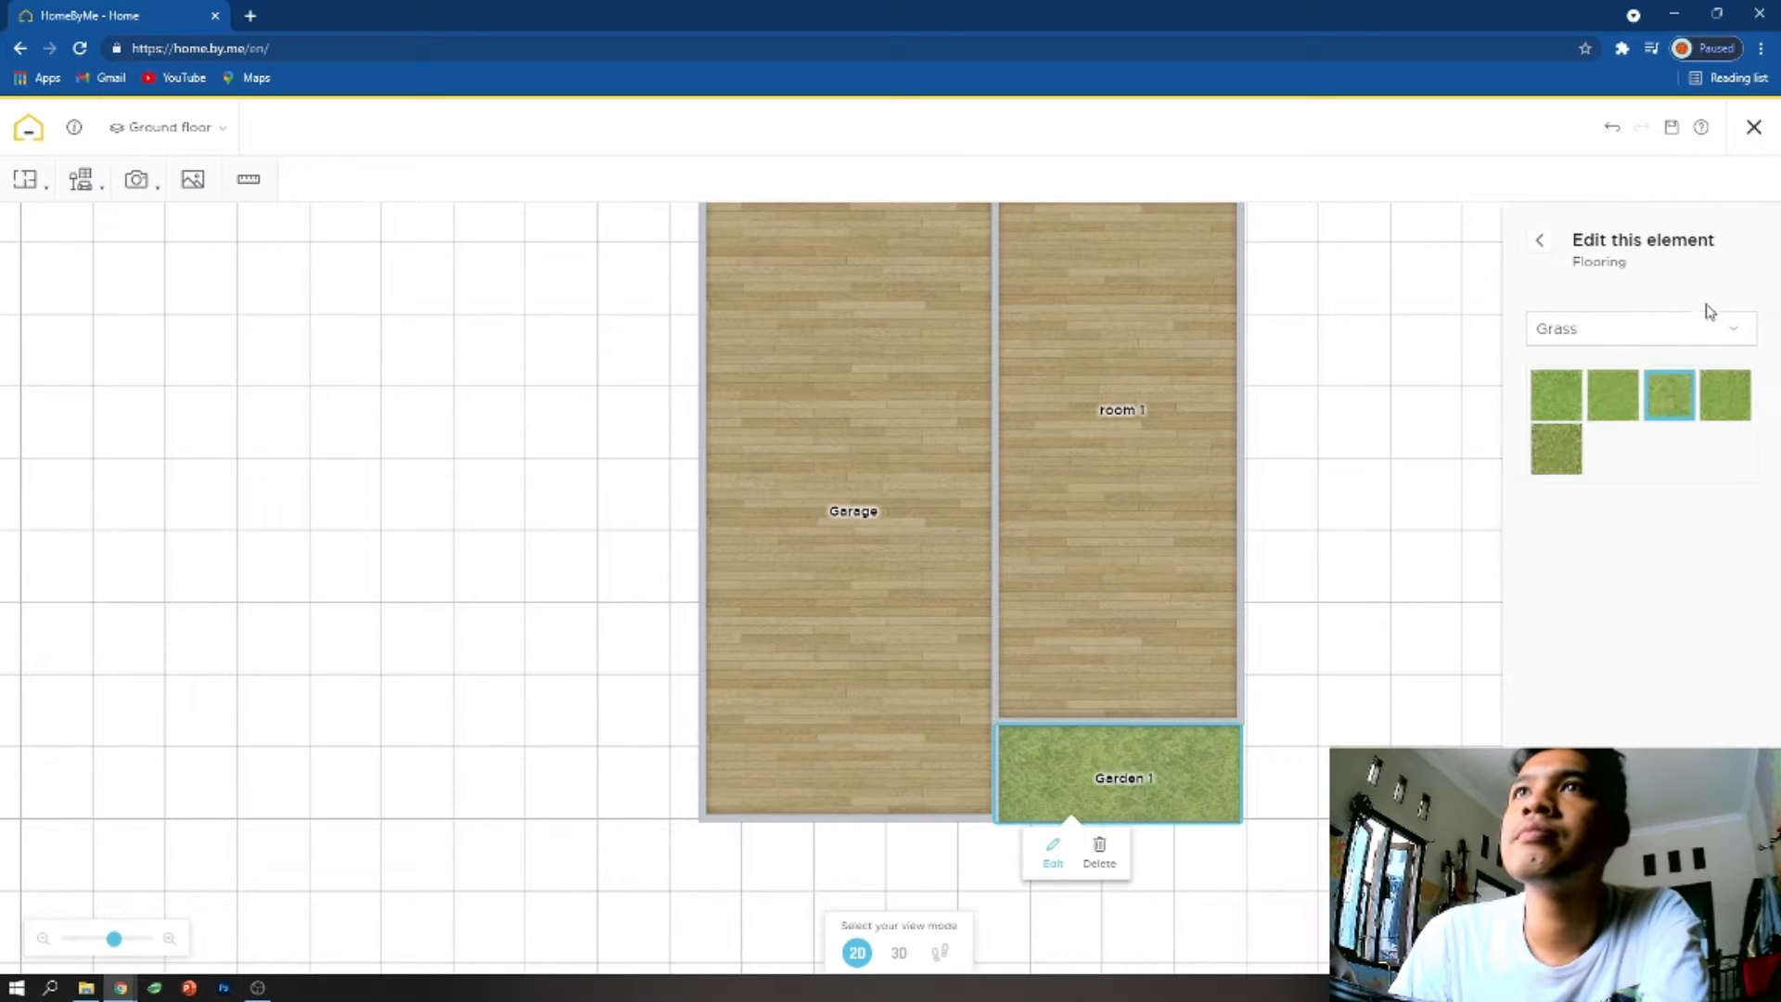
left_click(1533, 232)
left_click(1316, 517)
mouse_move(25, 179)
left_click(71, 346)
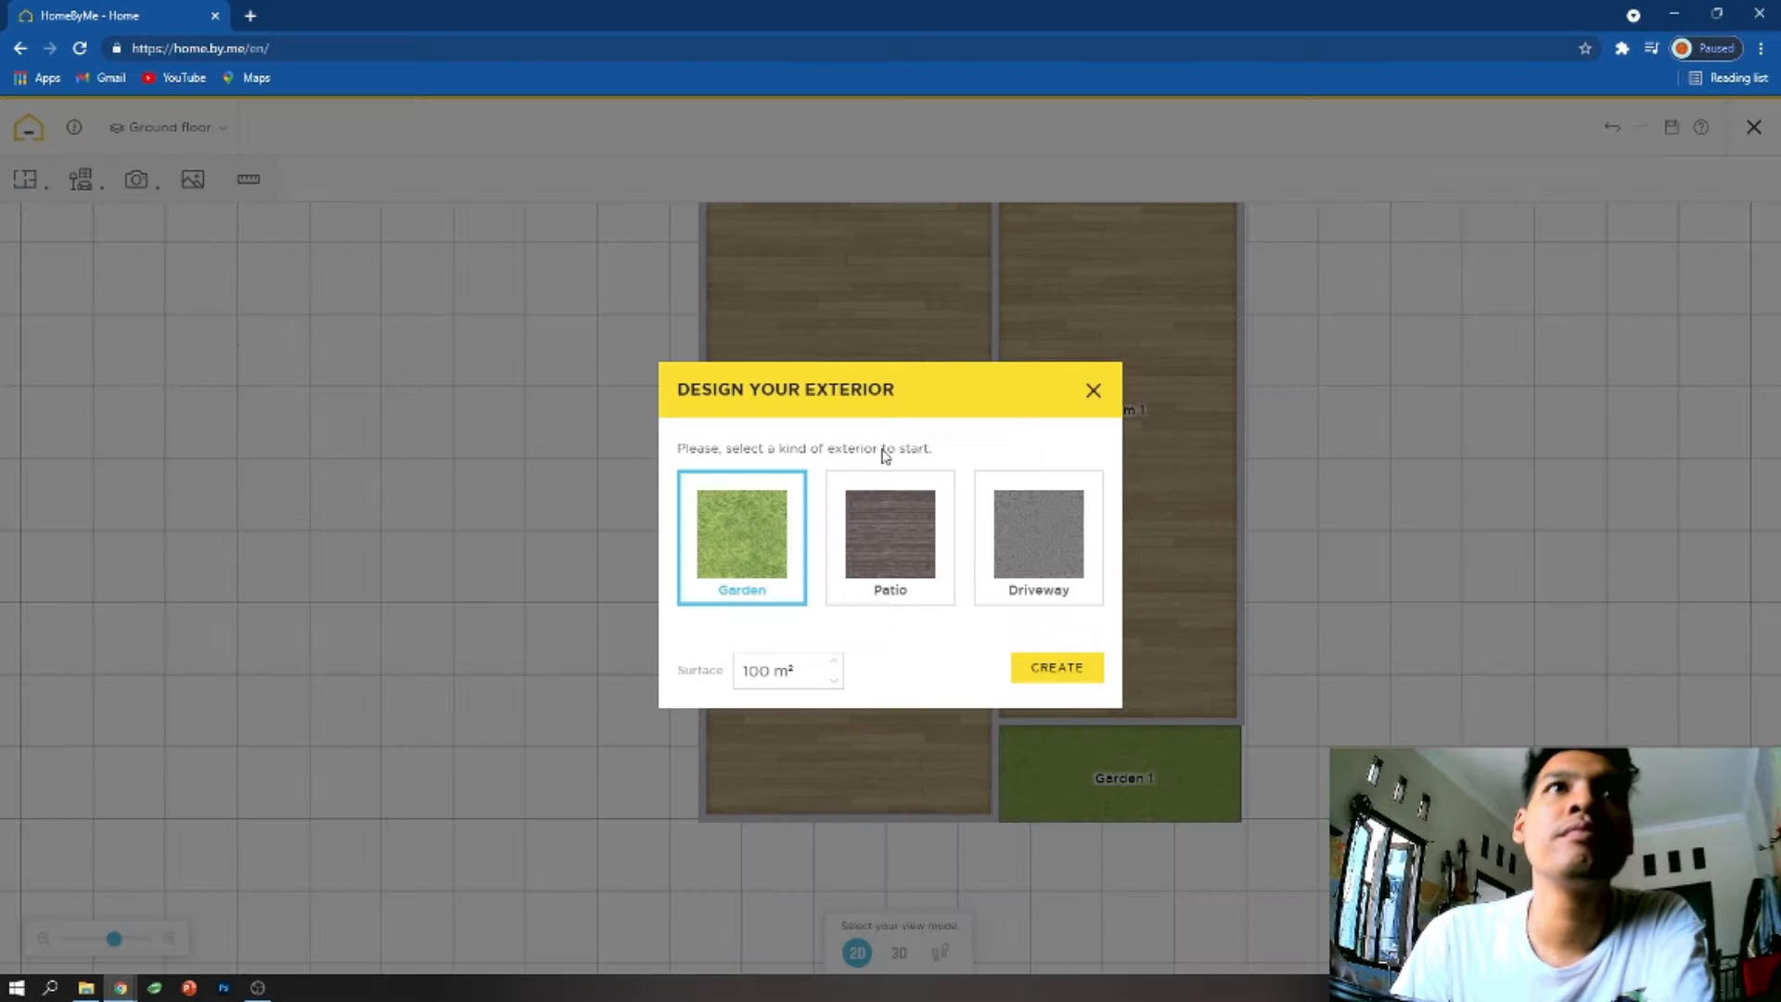
left_click(1091, 390)
left_click(1160, 790)
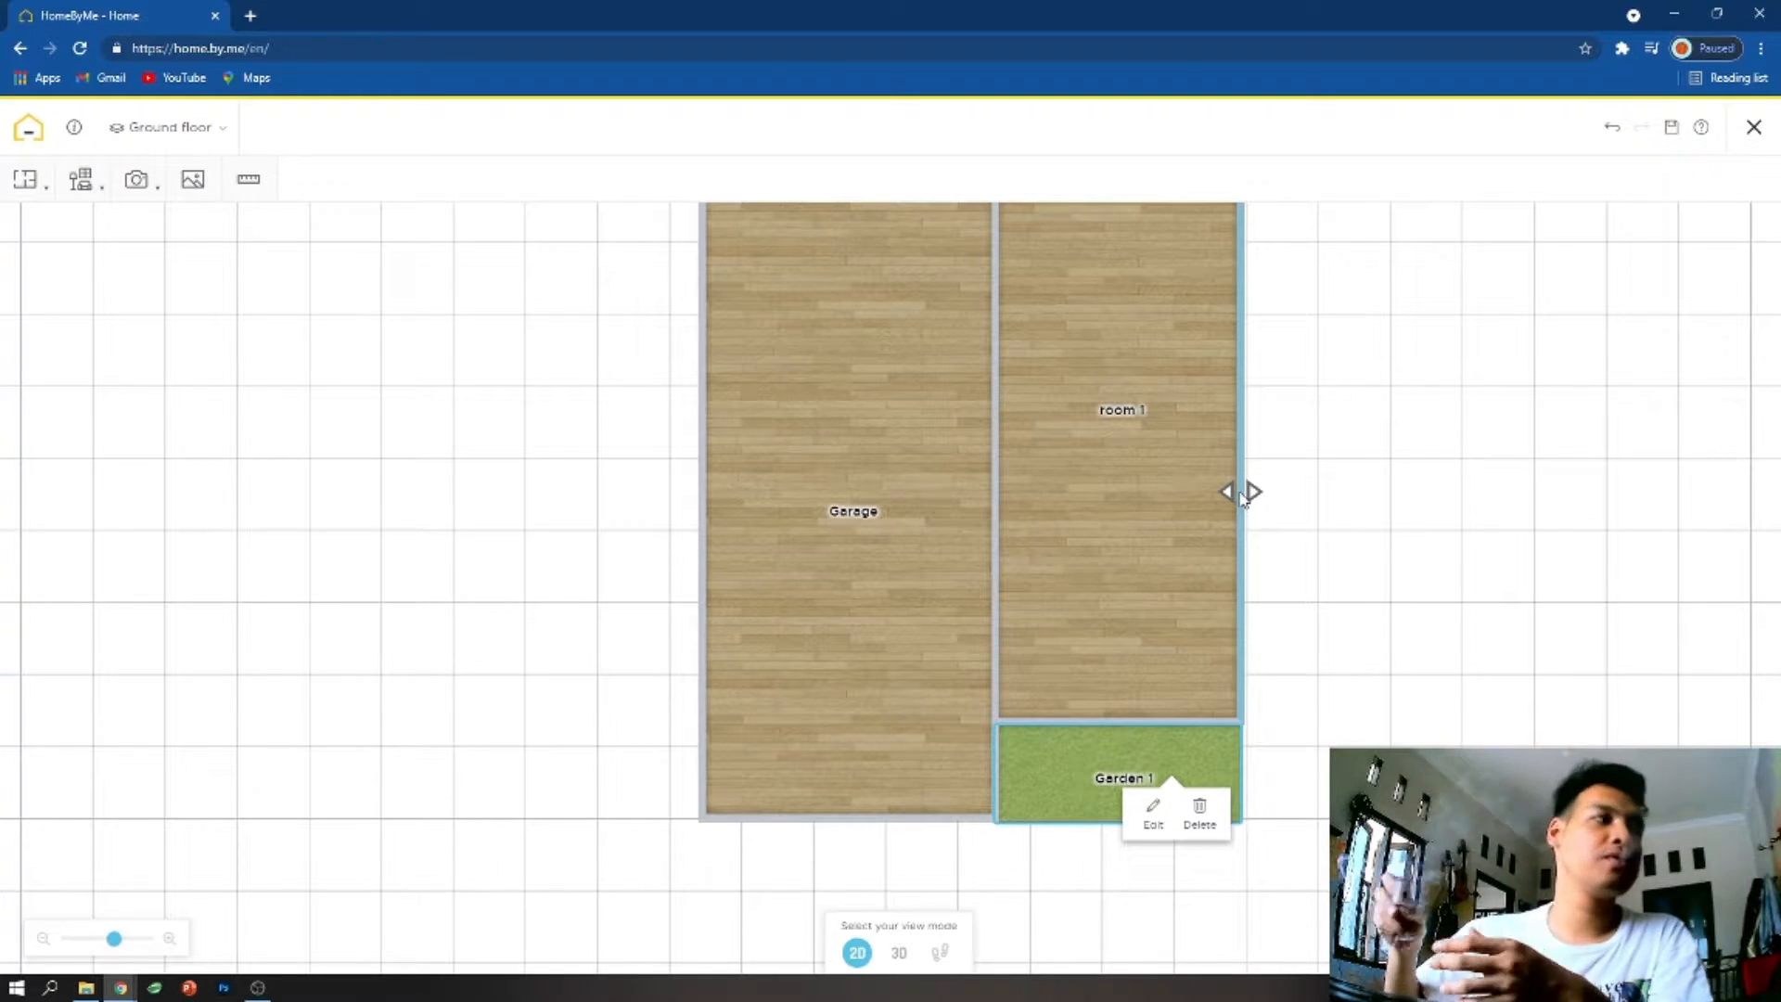
scroll(1082, 557, "up", 1)
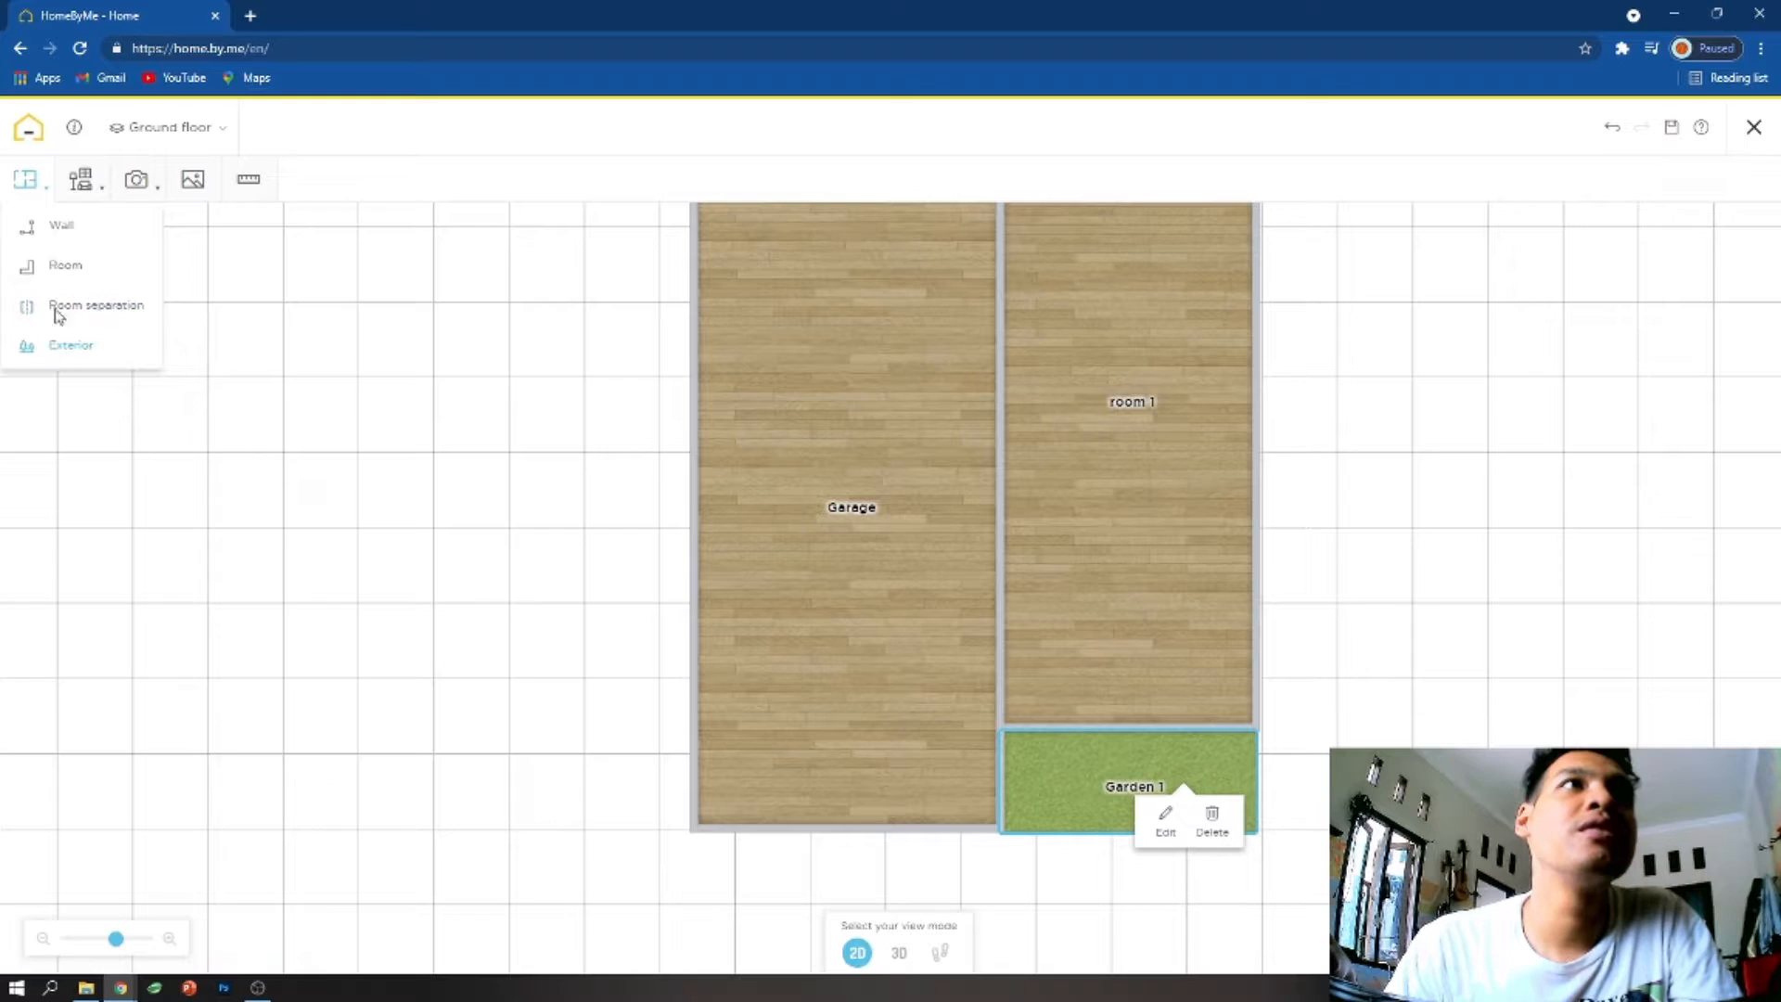
mouse_move(137, 183)
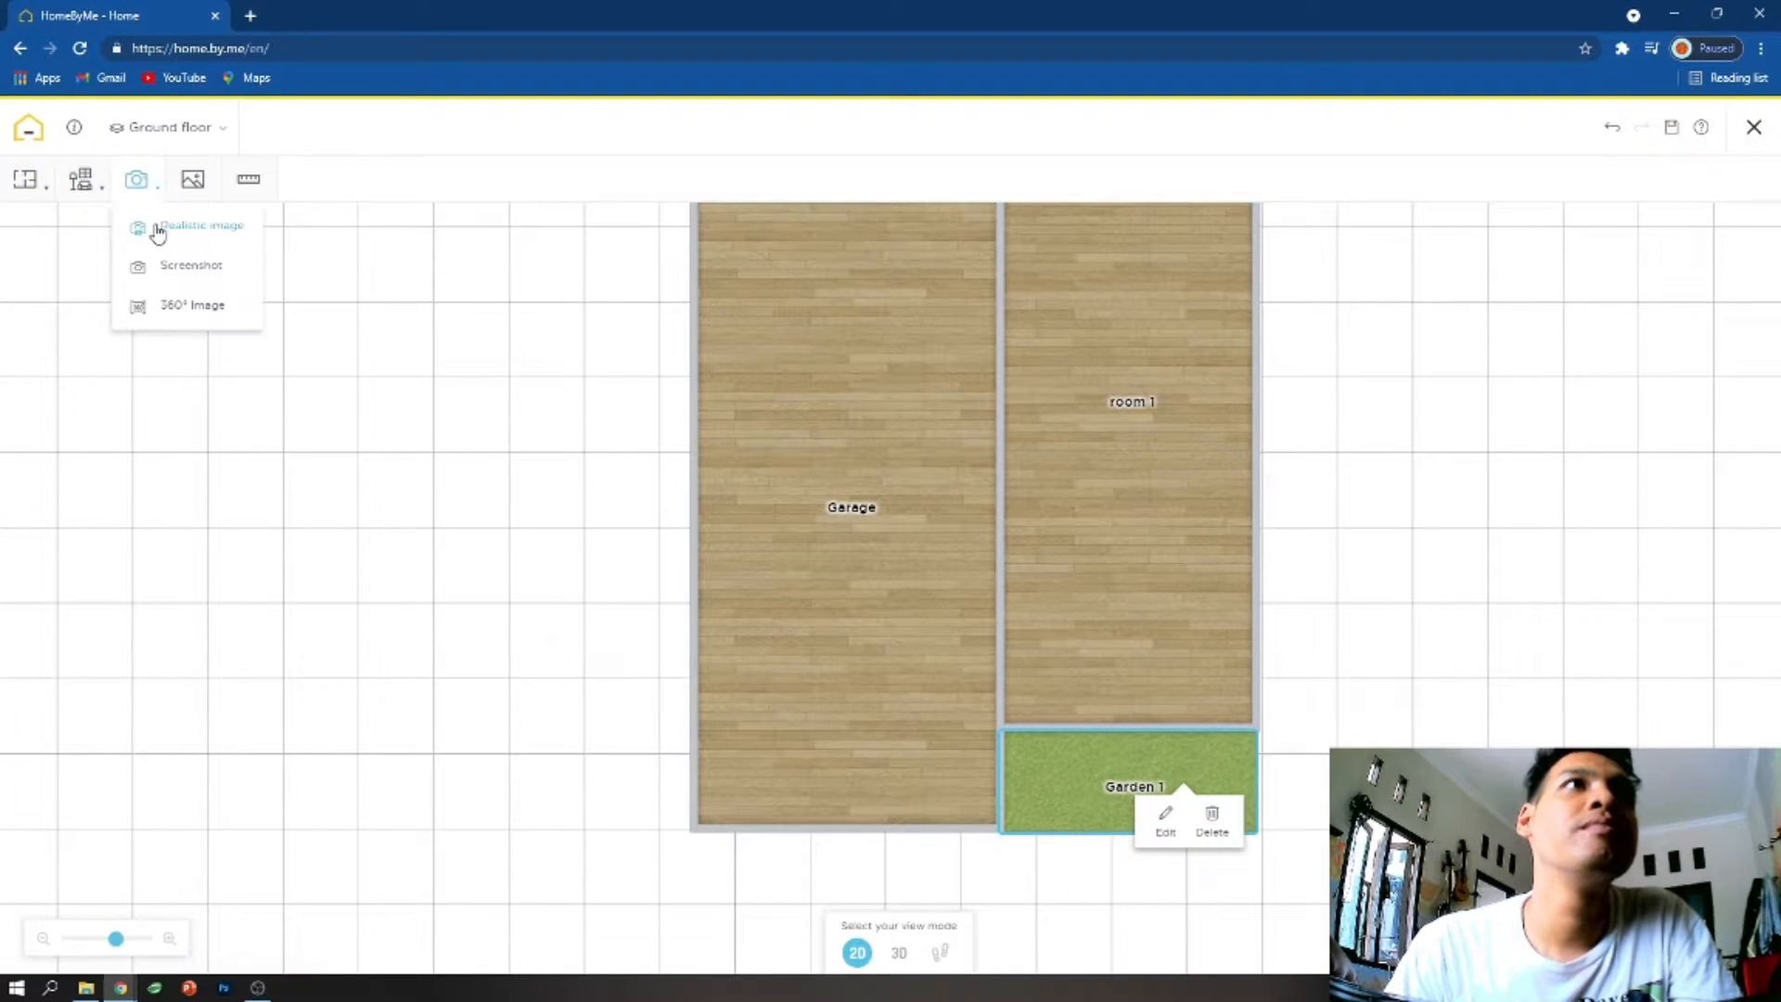
mouse_move(81, 181)
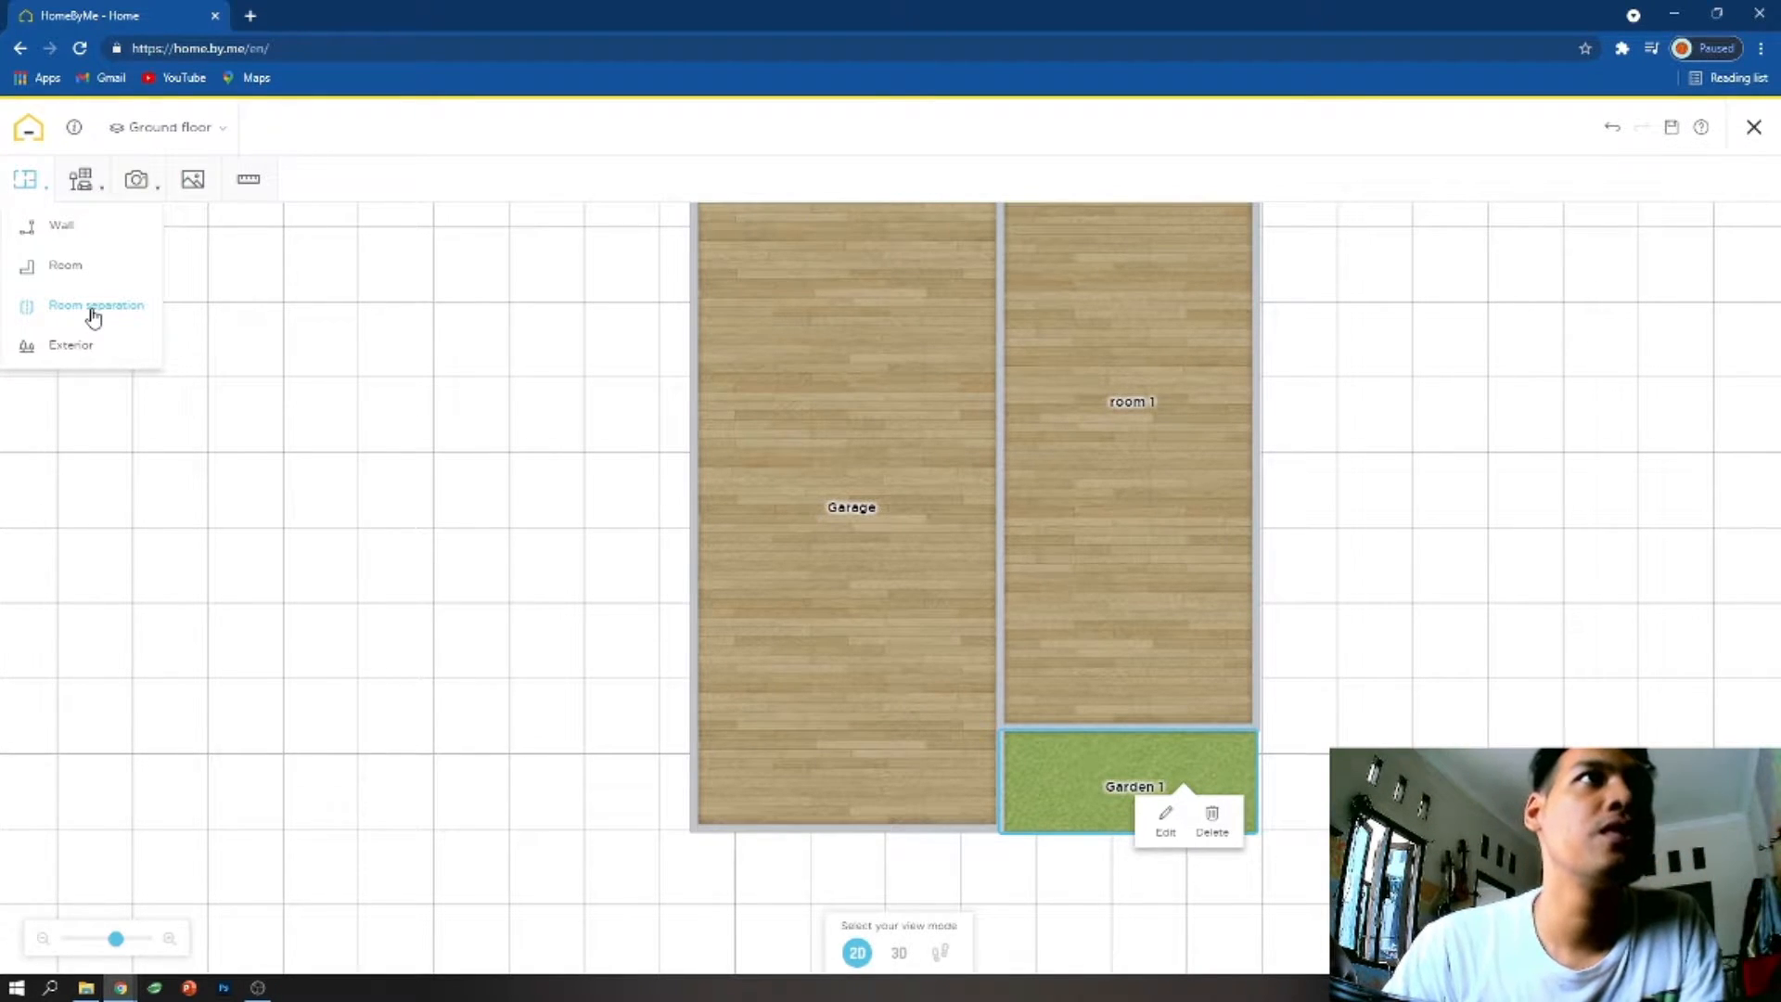
left_click(64, 266)
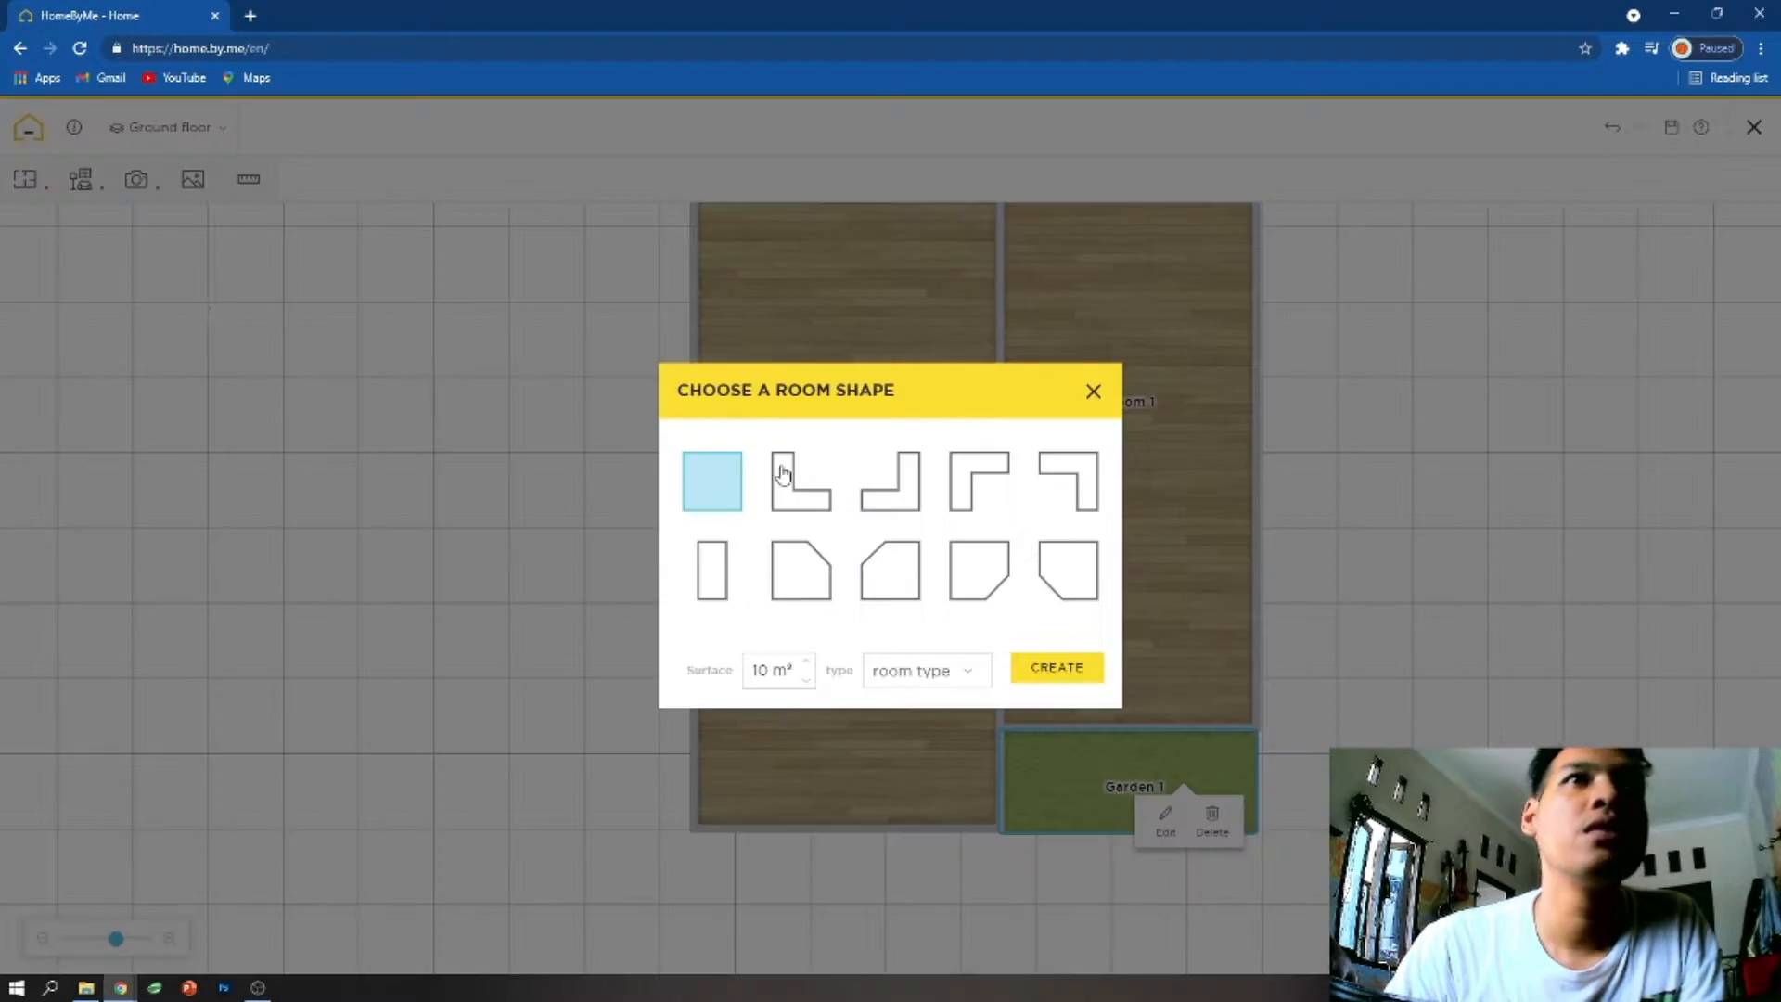
left_click(1092, 391)
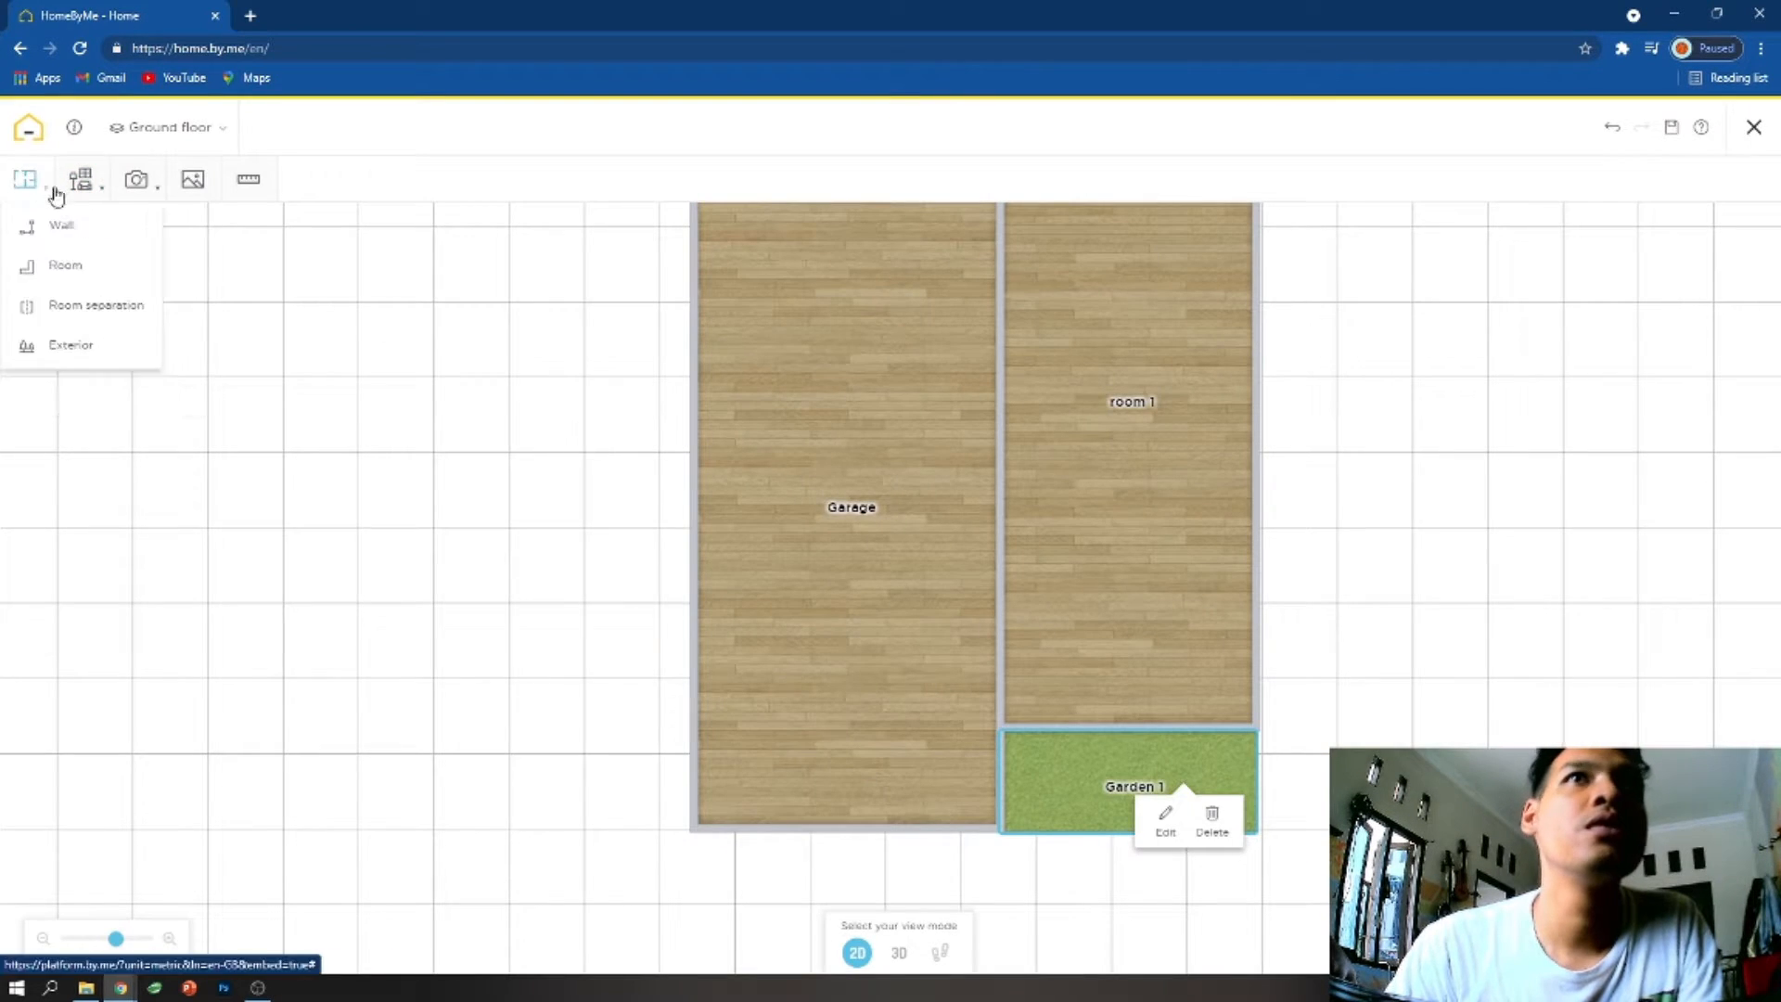
- Try to draw slanted walls from the garage's right wall around the garden area
scroll(872, 452, "up", 1)
scroll(871, 452, "down", 1)
left_click_drag(872, 452, 836, 575)
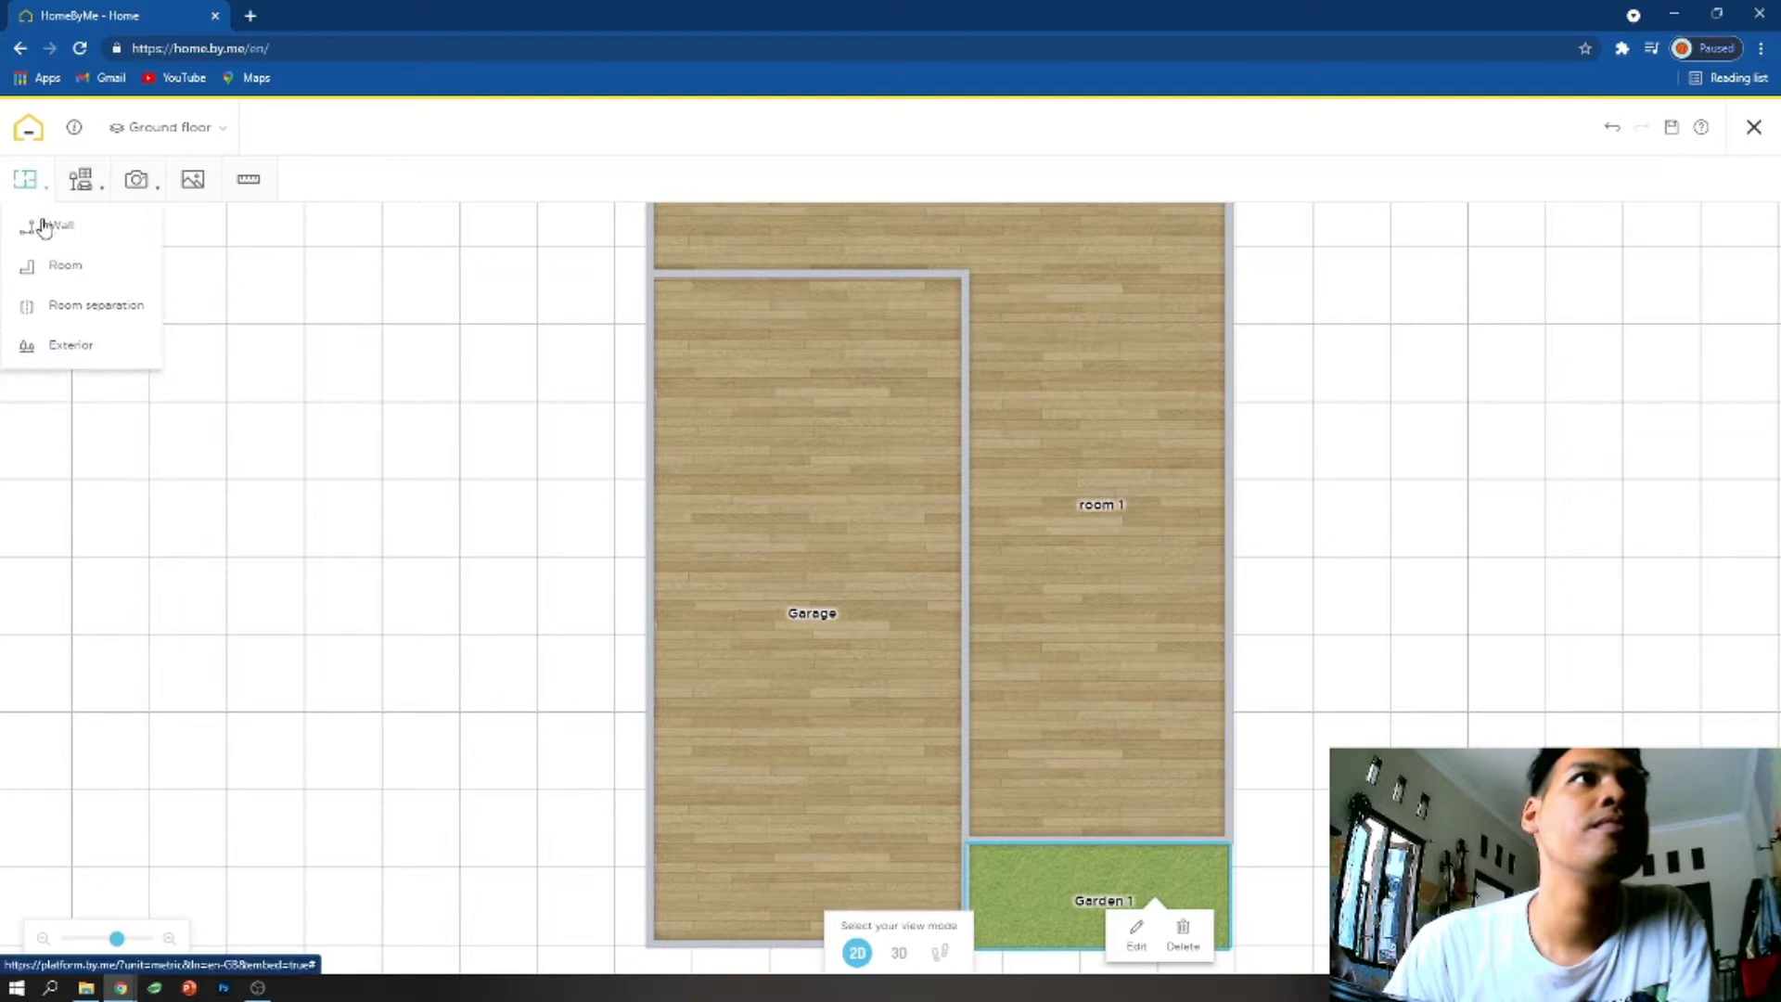
left_click(43, 187)
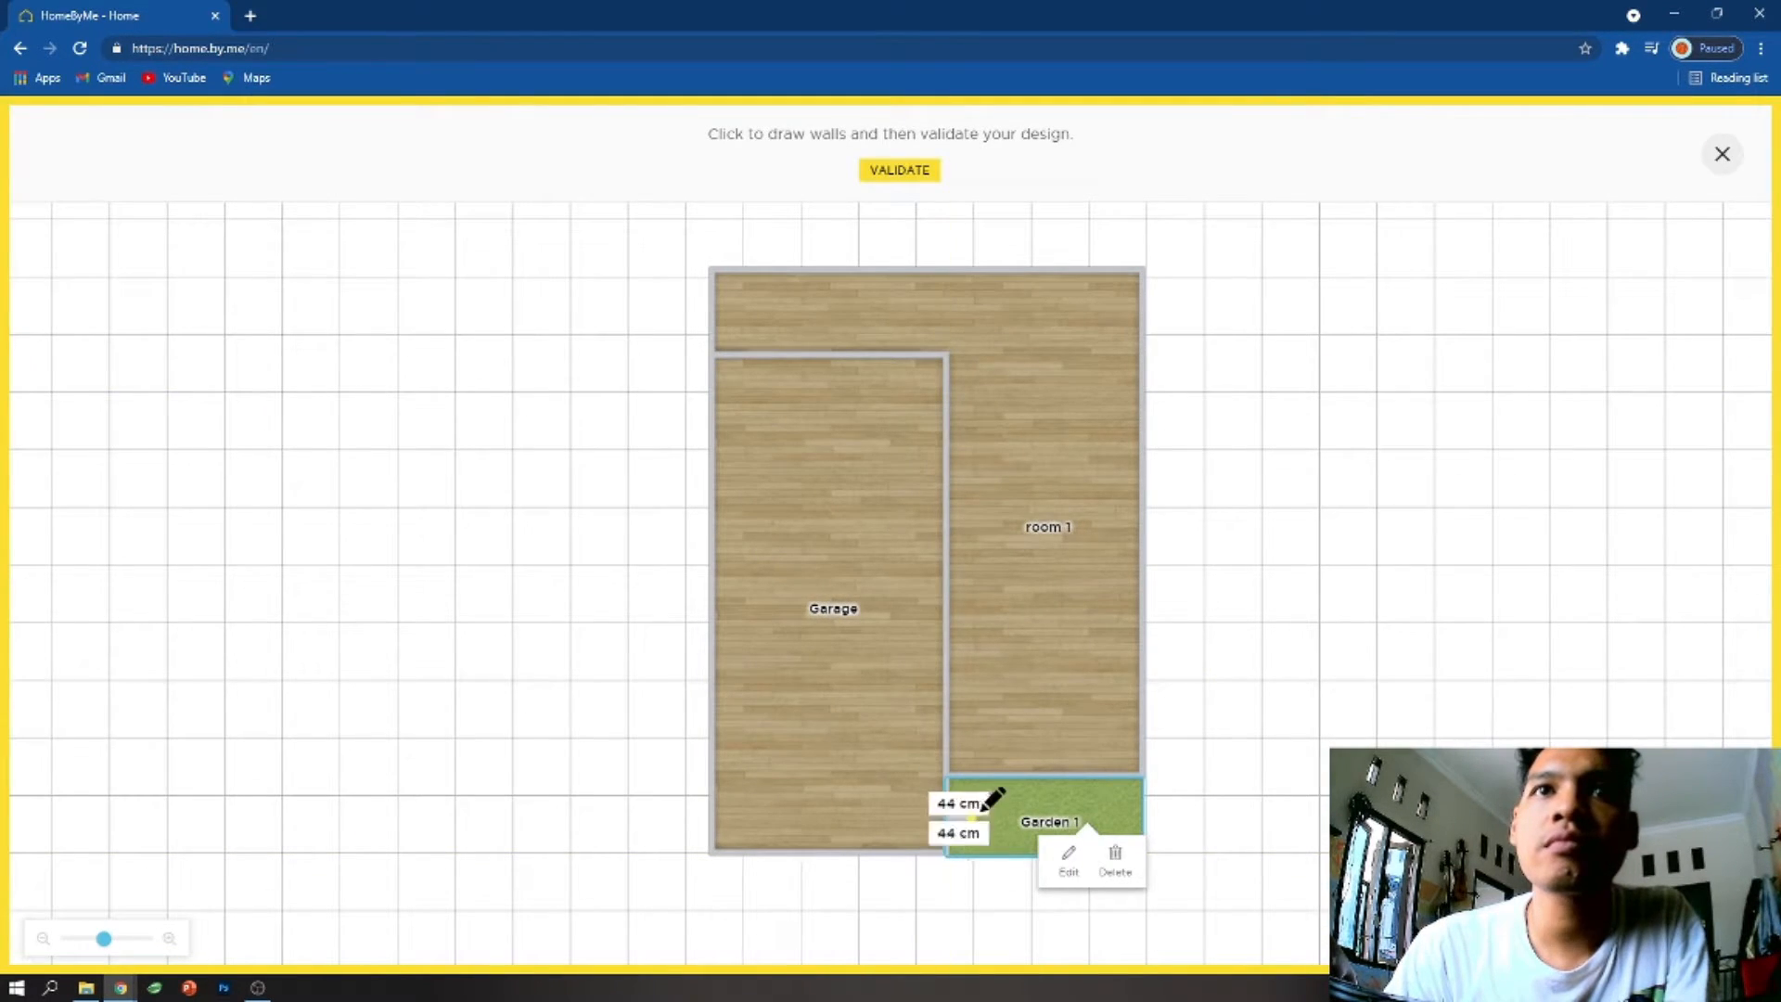
left_click(1068, 855)
left_click(1116, 855)
left_click(974, 584)
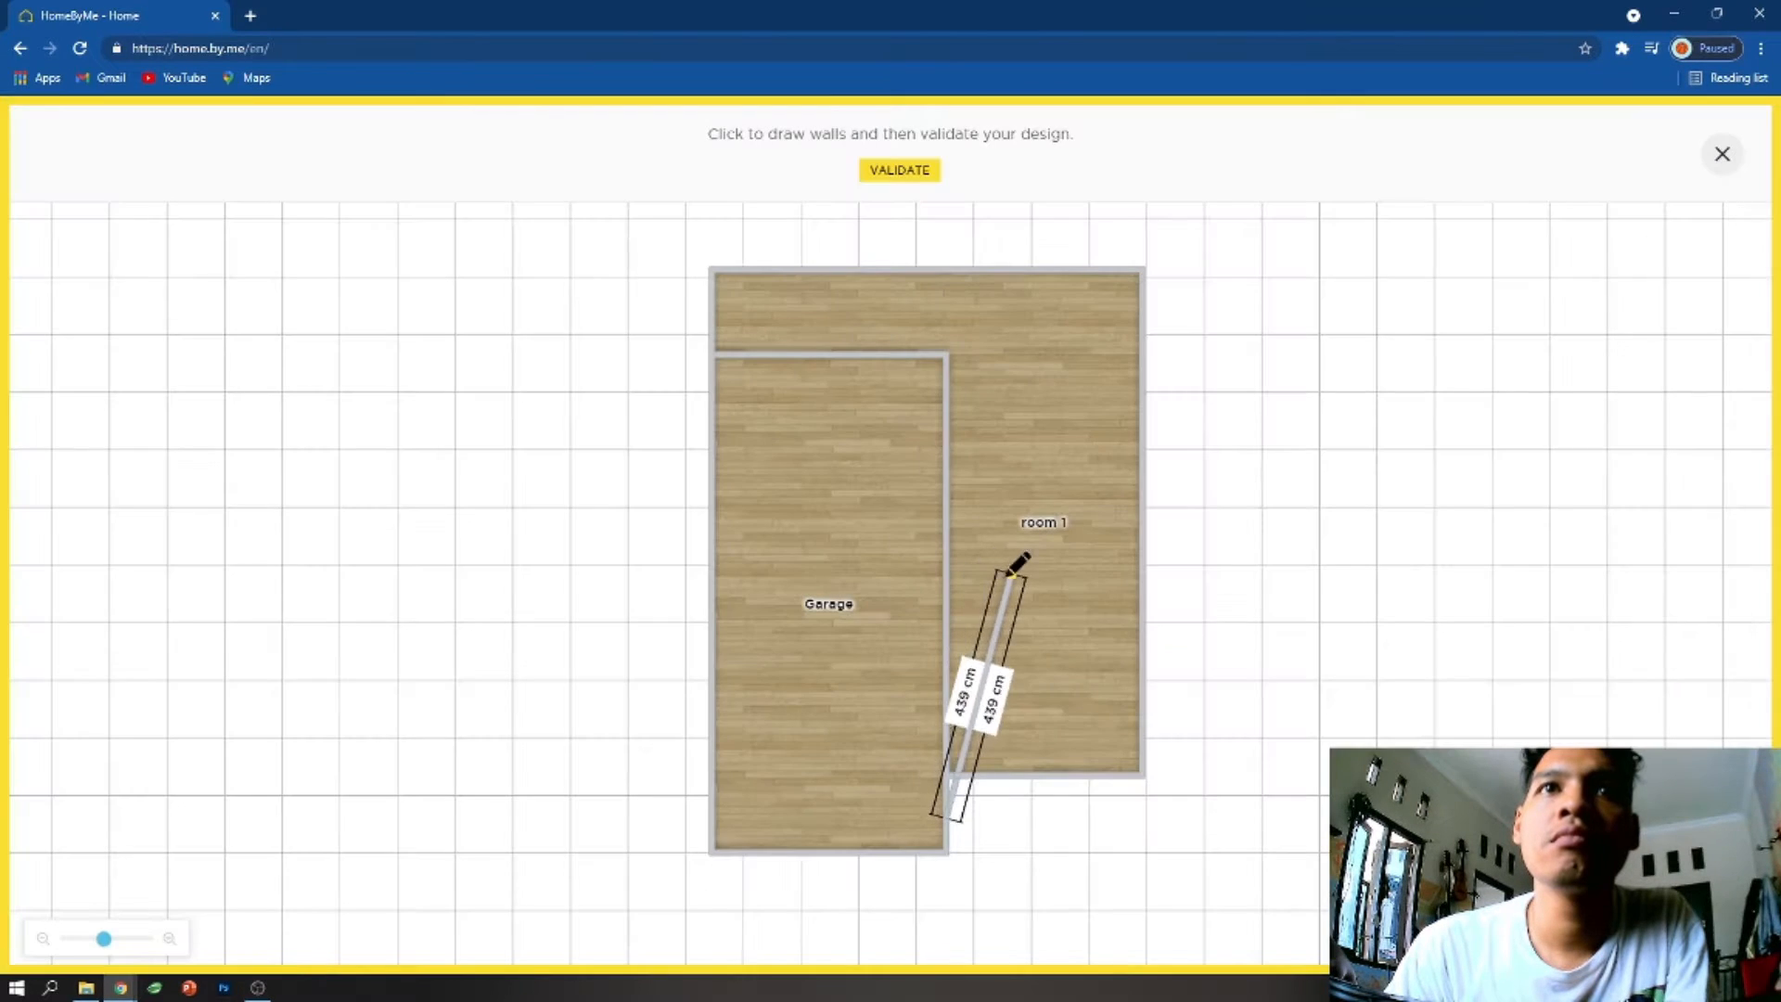
left_click(1201, 740)
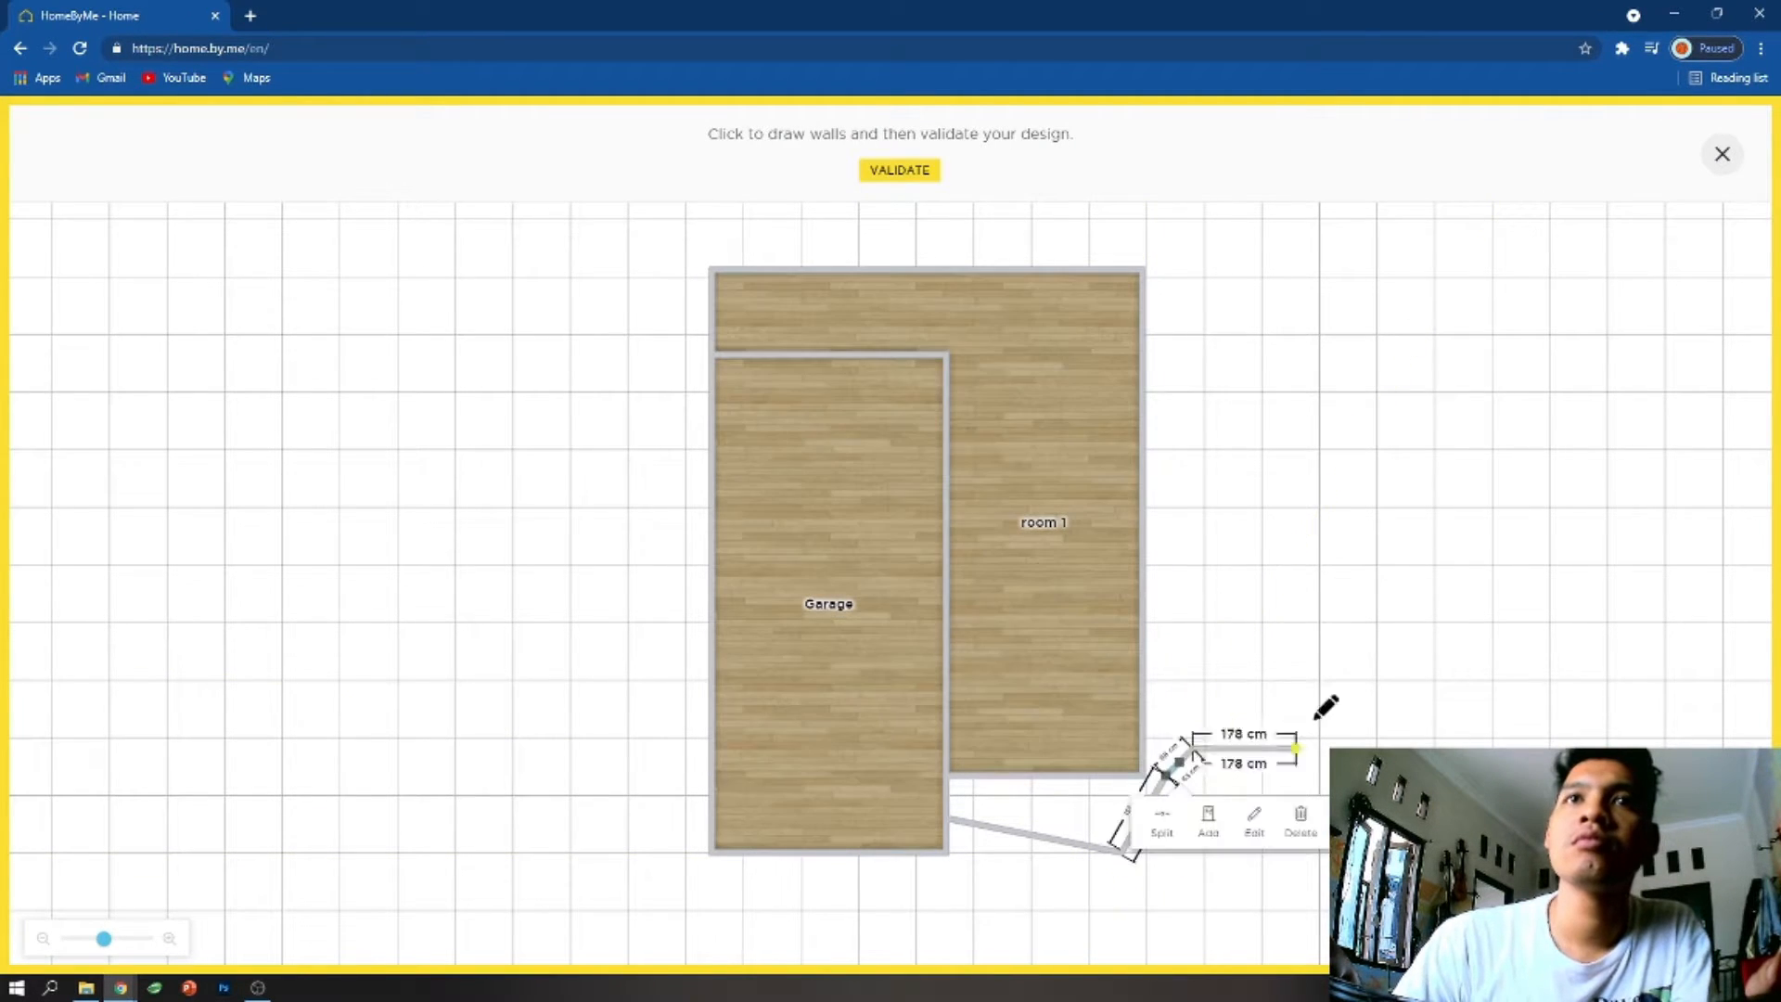
left_click(1148, 905)
left_click(951, 820)
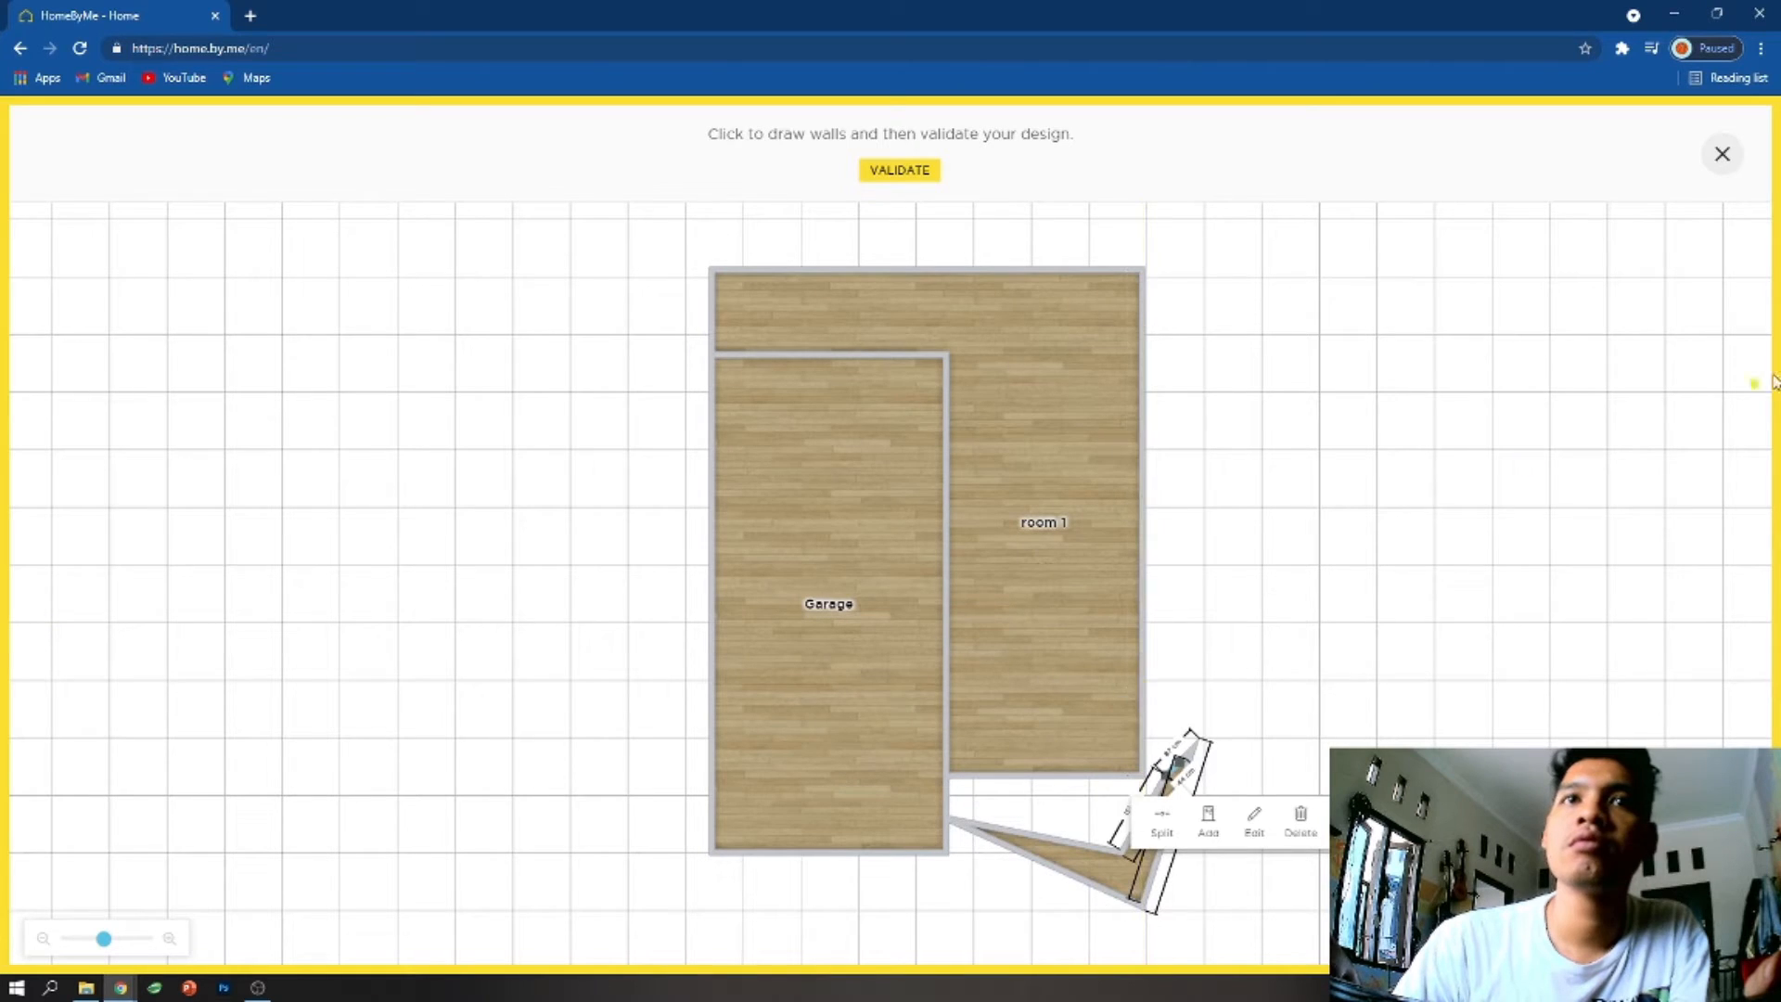
left_click(1719, 166)
- Reposition the loose wall segment outside the house, laying it horizontally to the right of the garden
left_click_drag(1166, 776, 1169, 760)
left_click_drag(1292, 760, 1188, 812)
left_click(1448, 468)
- Add the white panelled garage door from the exterior garage doors and place it horizontally across the middle of the Garage
left_click(80, 179)
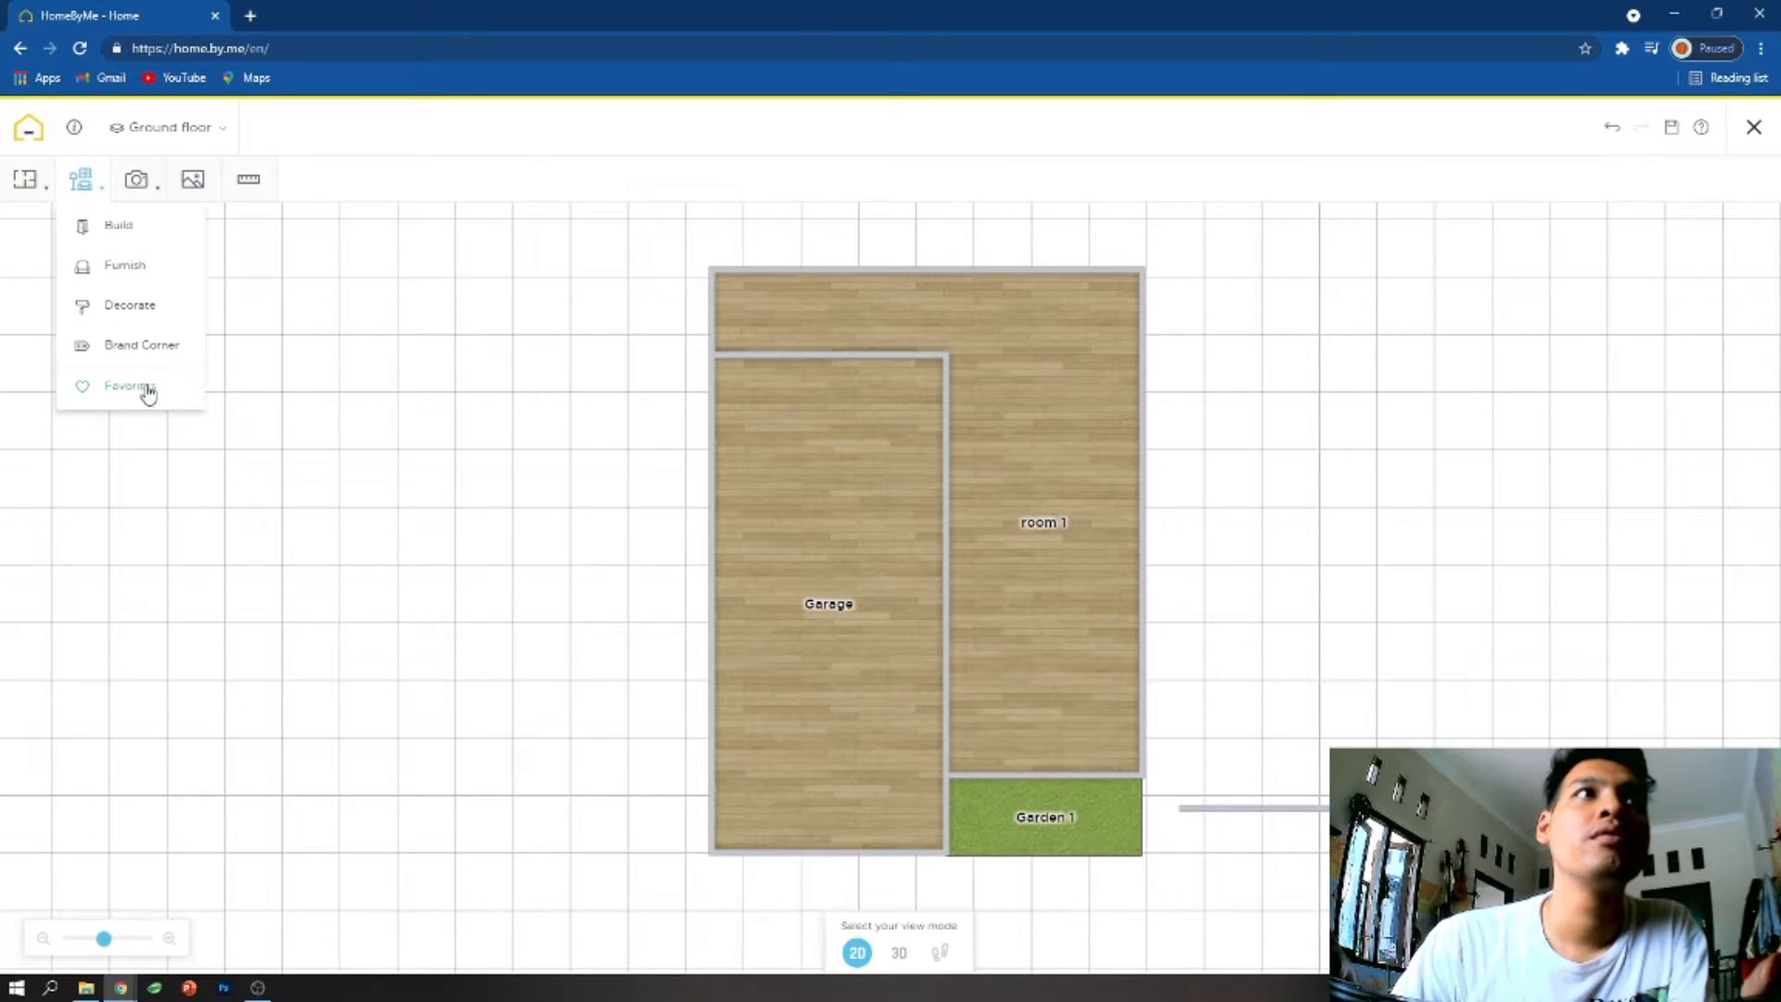
left_click(138, 238)
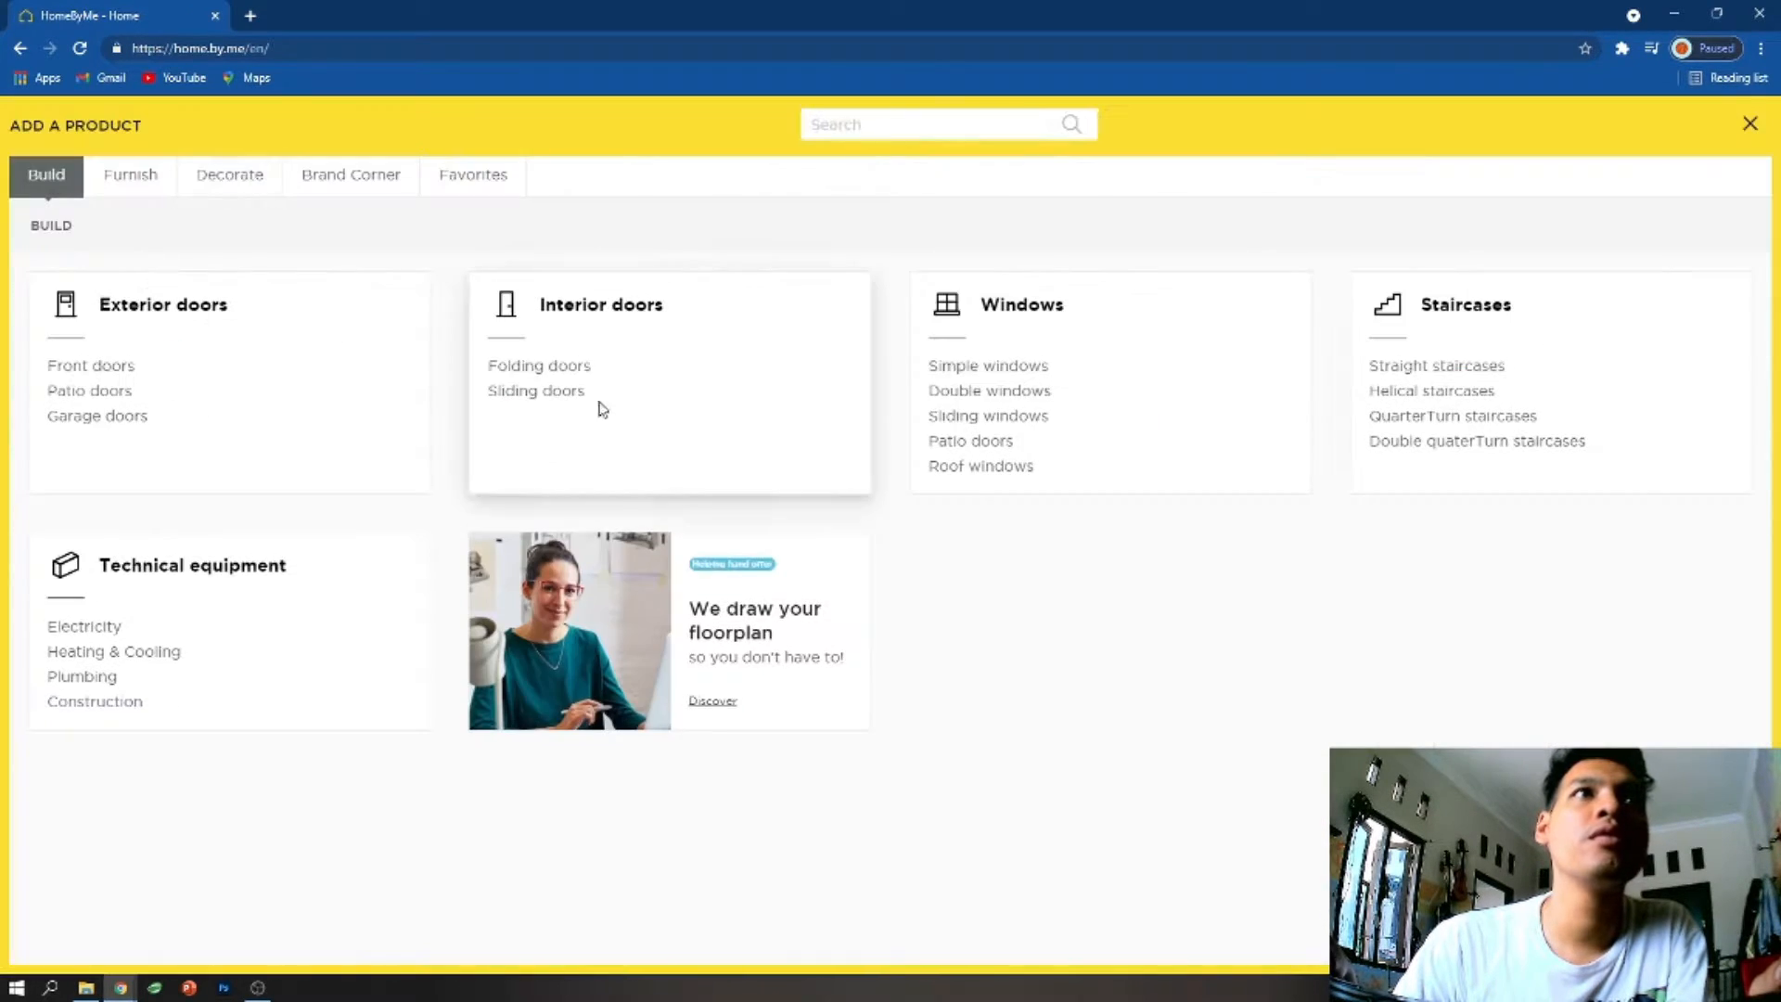
left_click(93, 413)
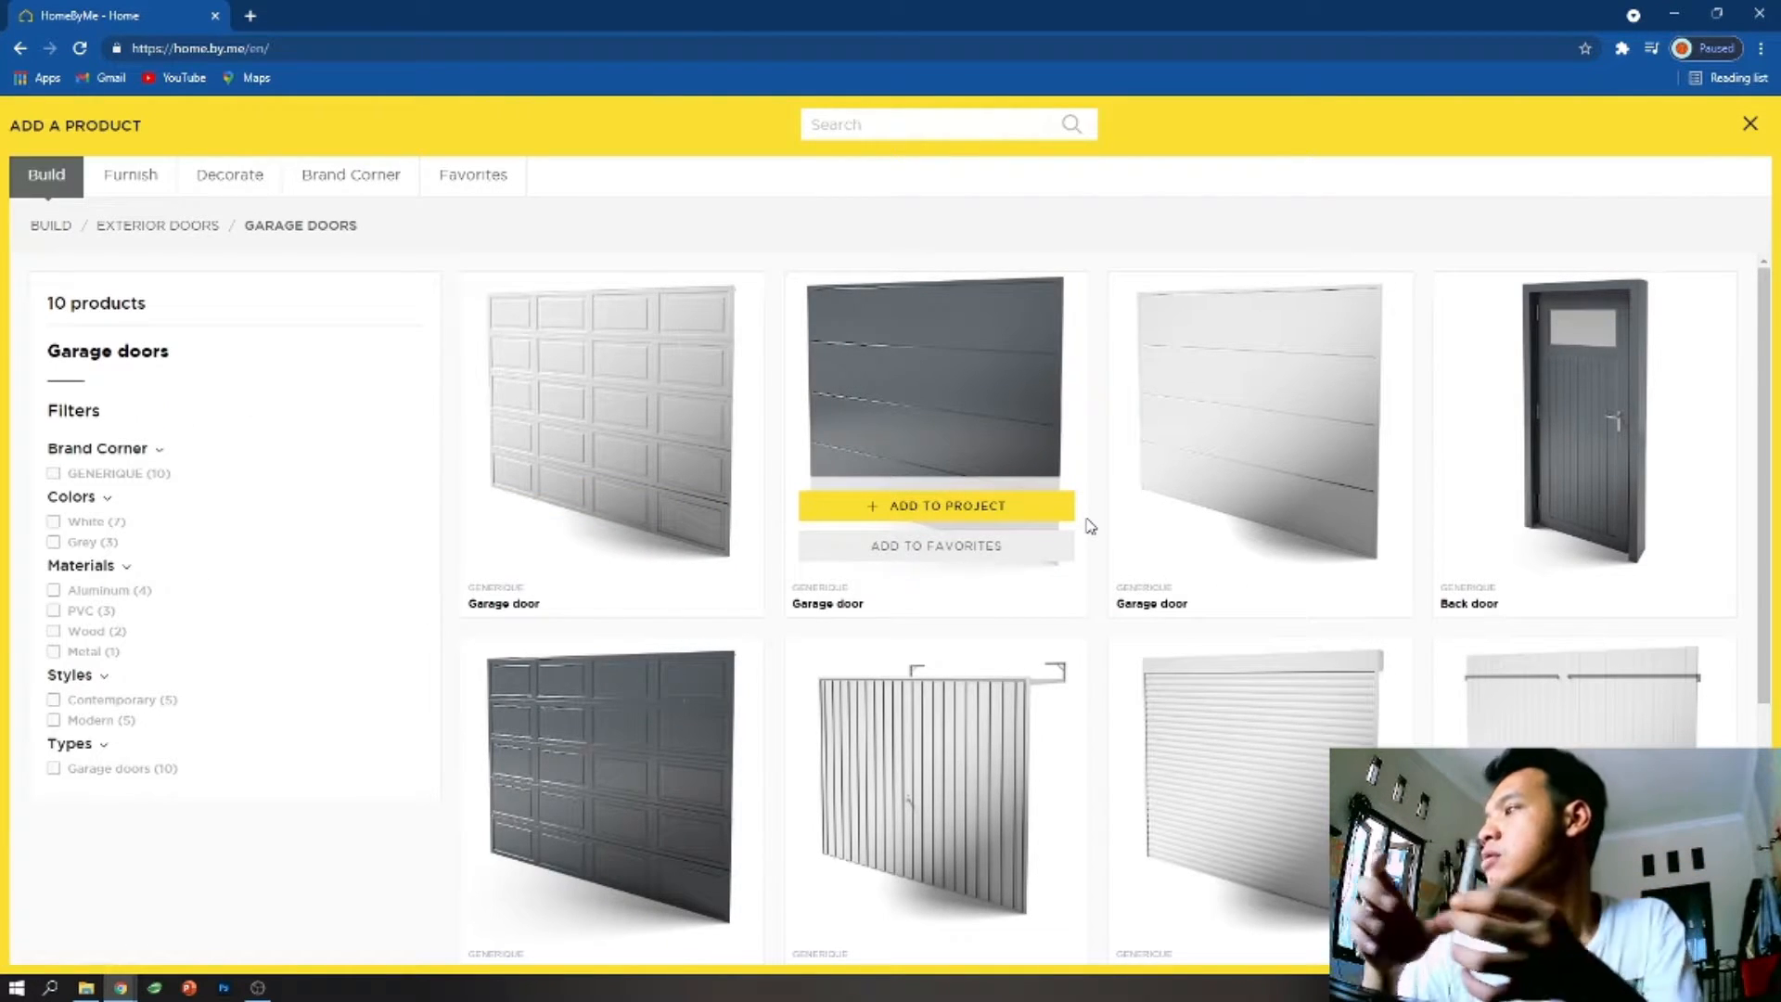
scroll(1099, 557, "down", 4)
scroll(1097, 563, "up", 4)
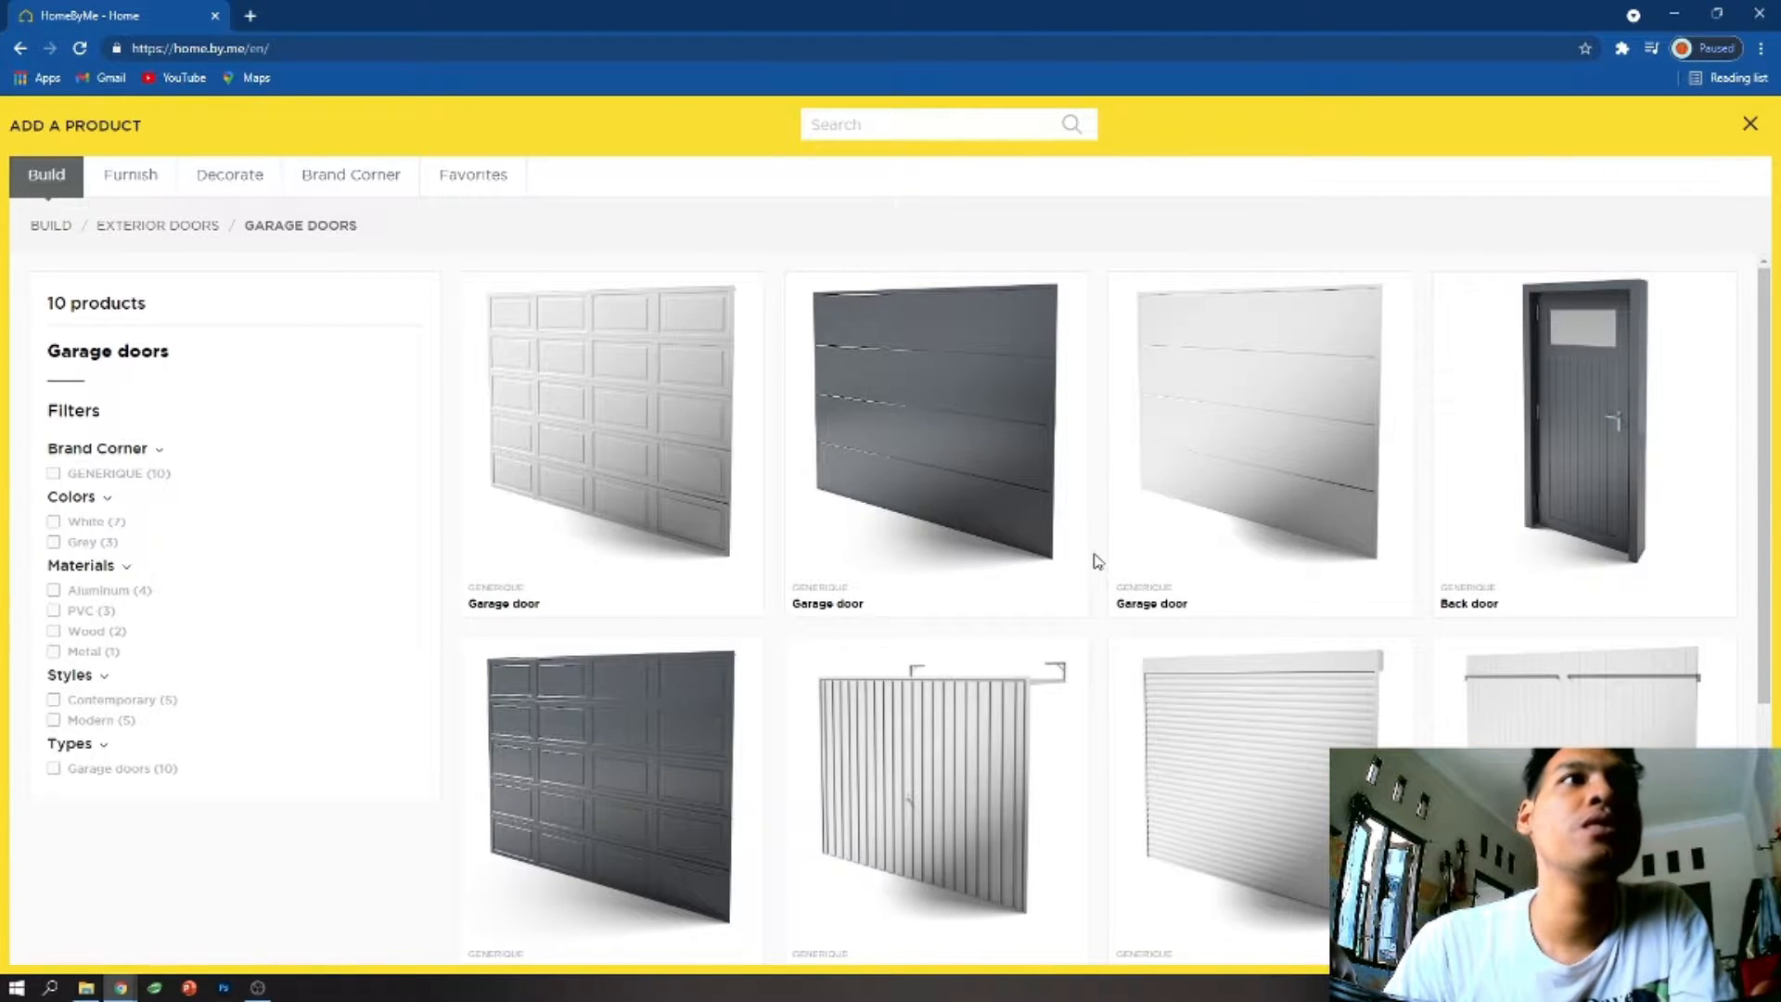
mouse_move(969, 478)
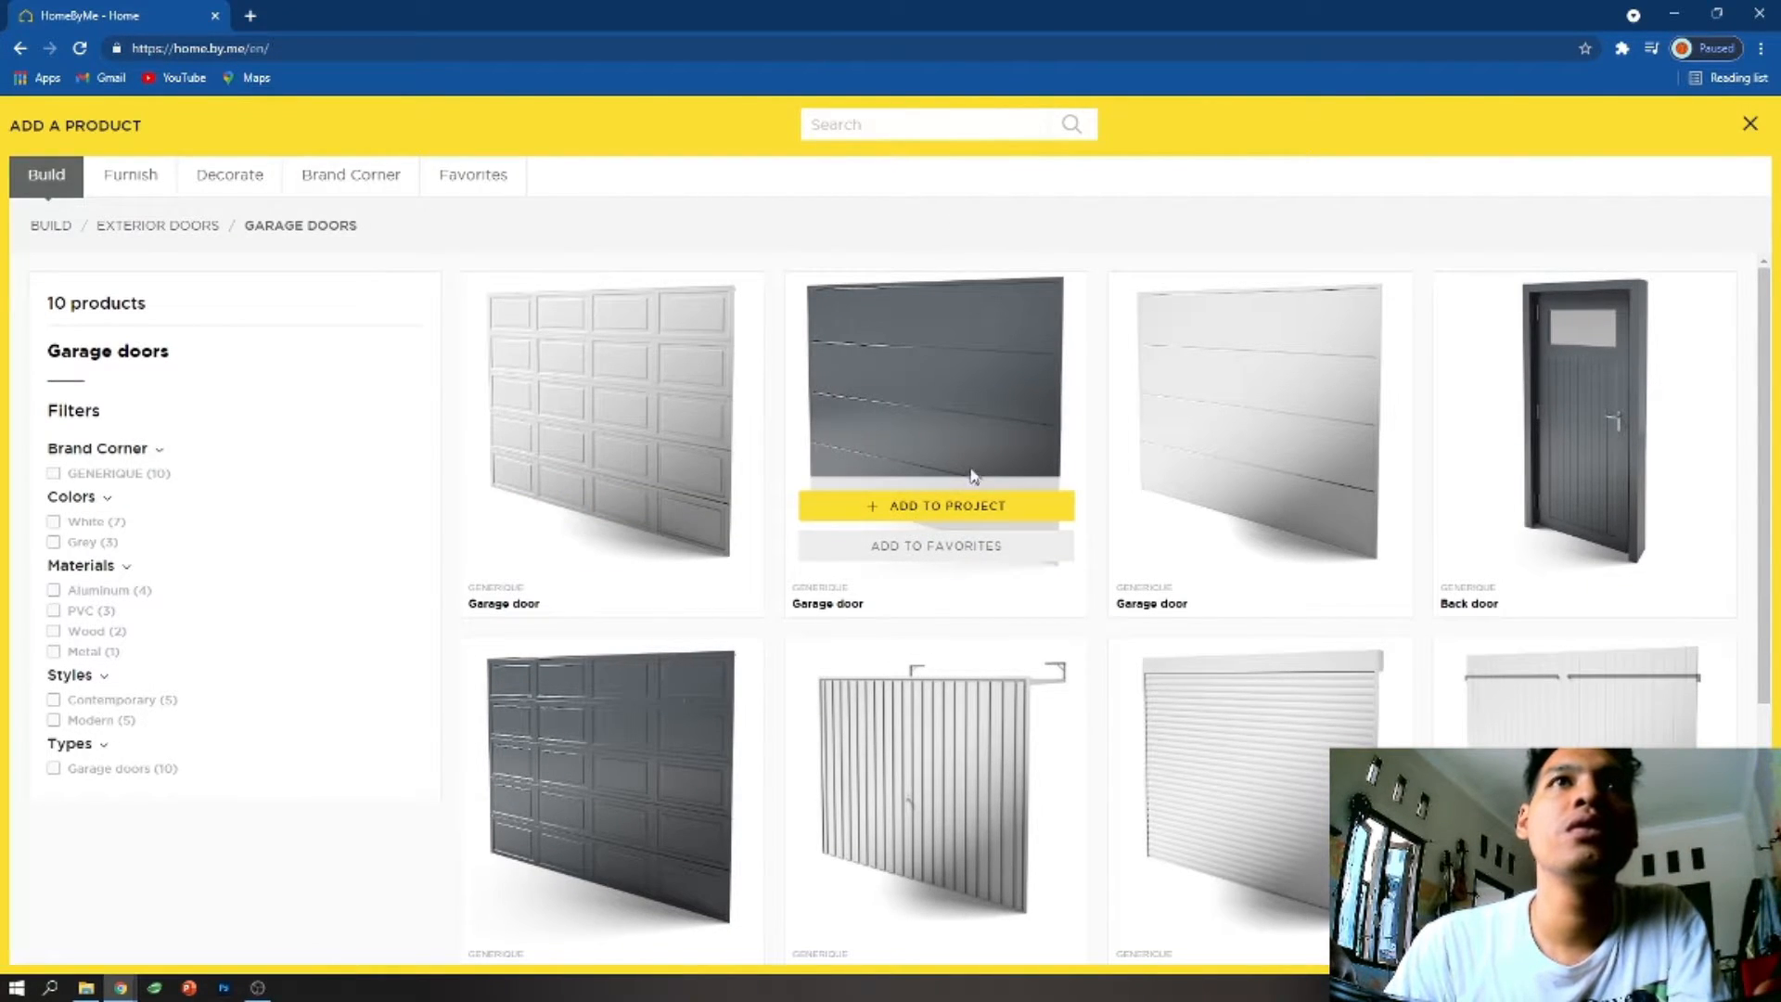
mouse_move(570, 528)
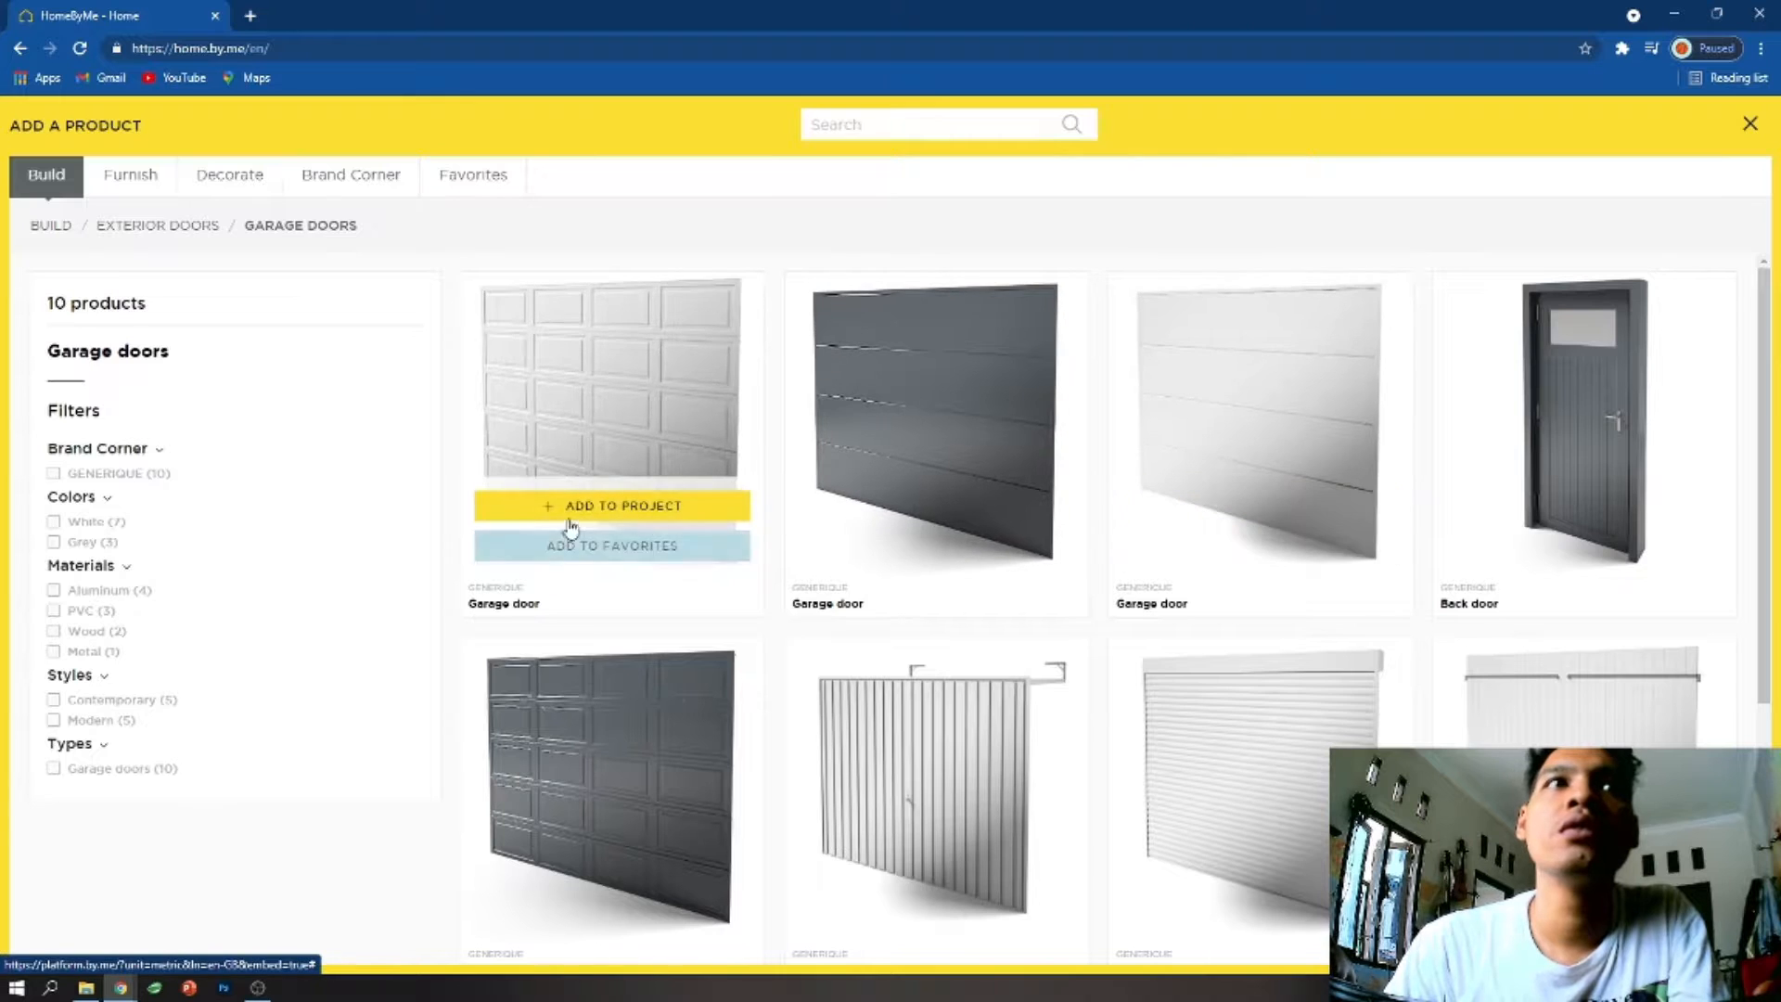
scroll(1116, 577, "down", 5)
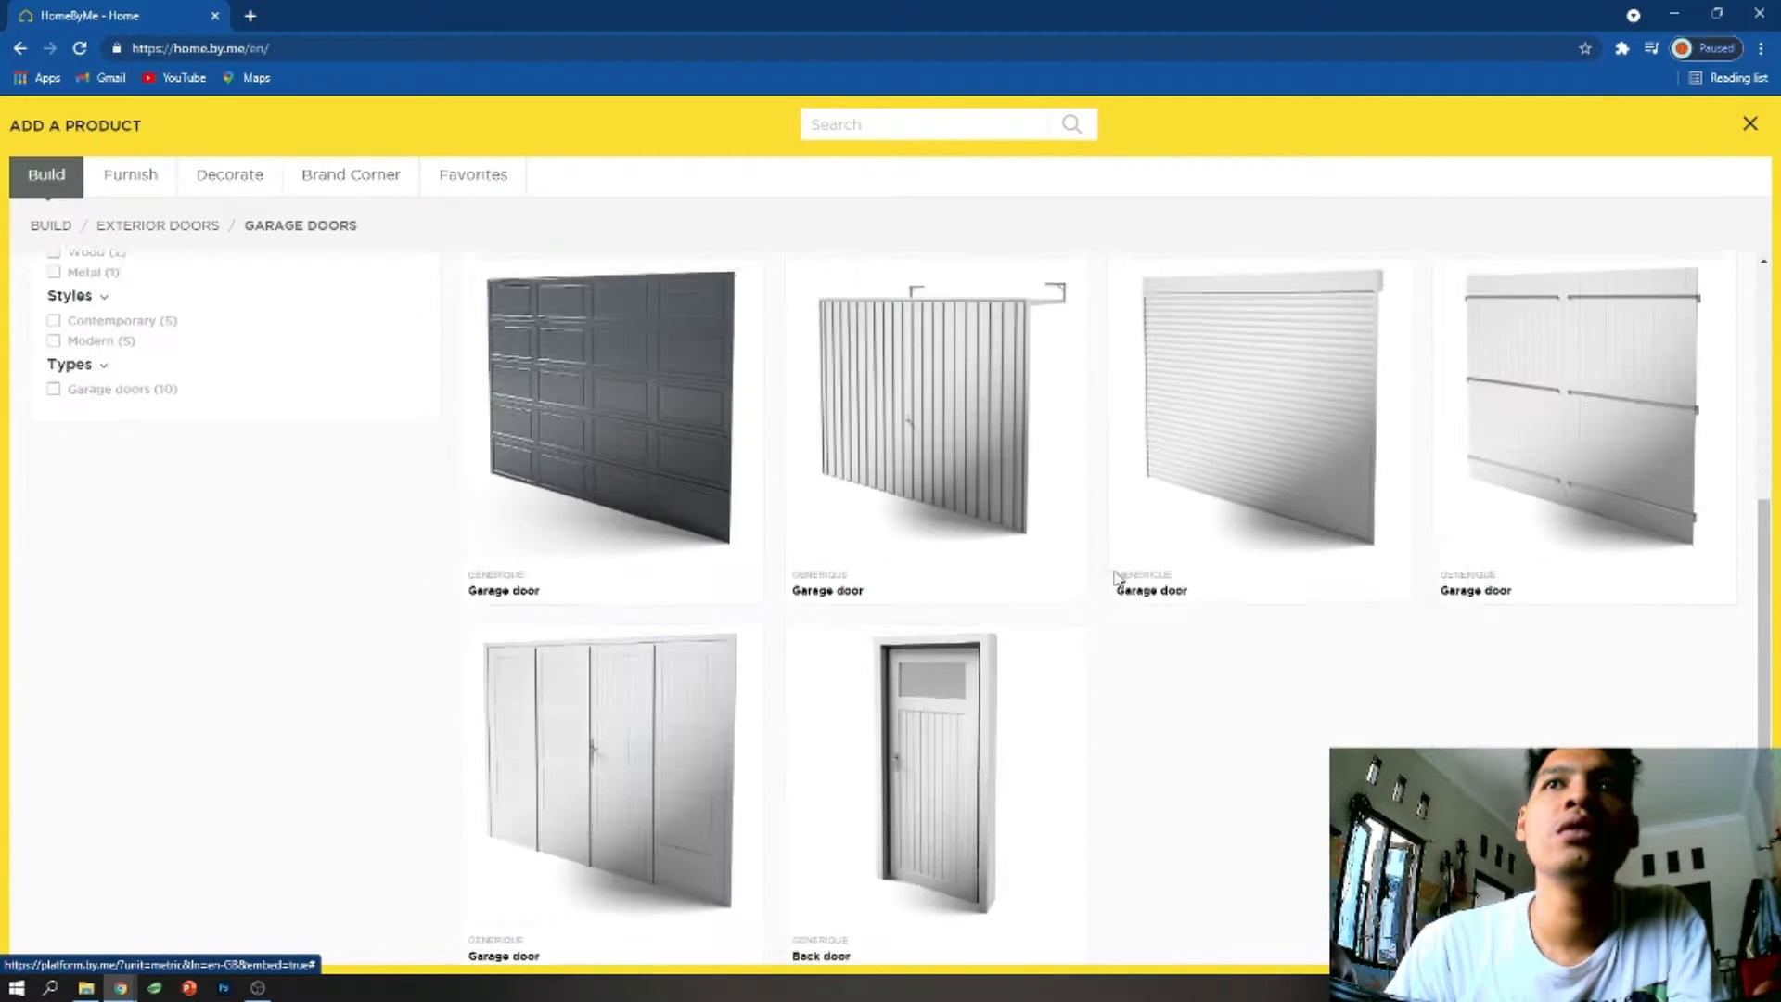
scroll(1306, 545, "up", 5)
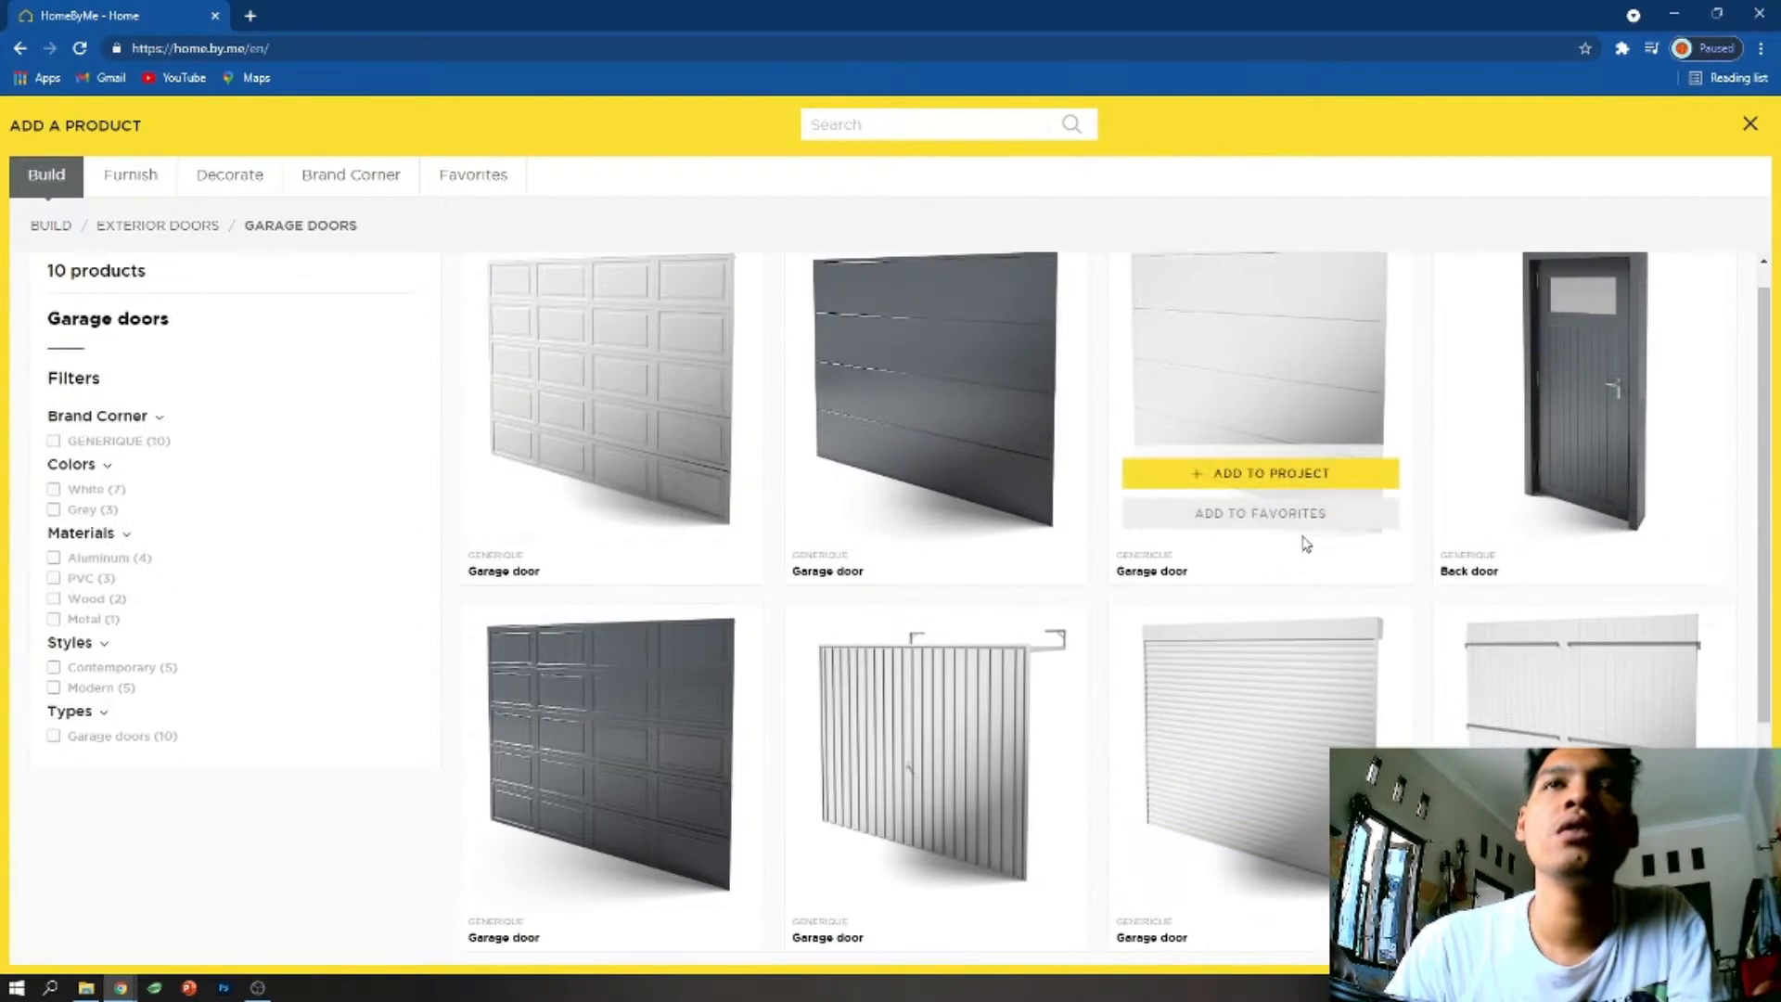
mouse_move(636, 513)
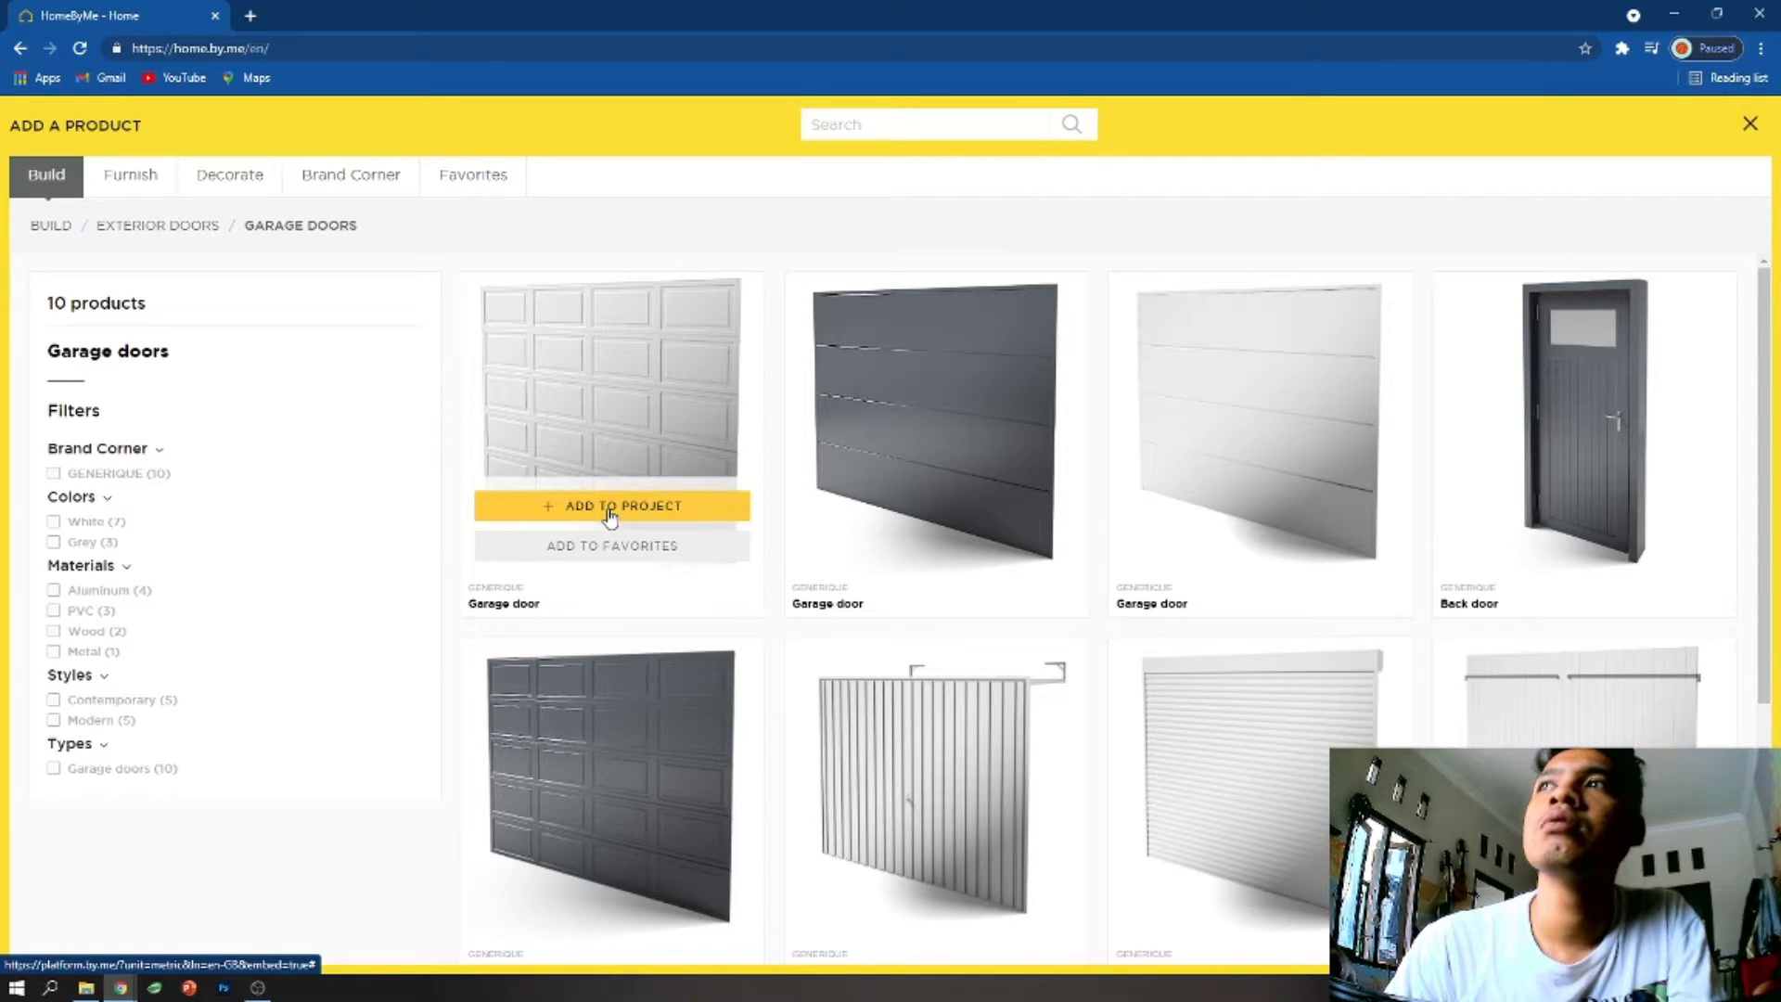
left_click(610, 513)
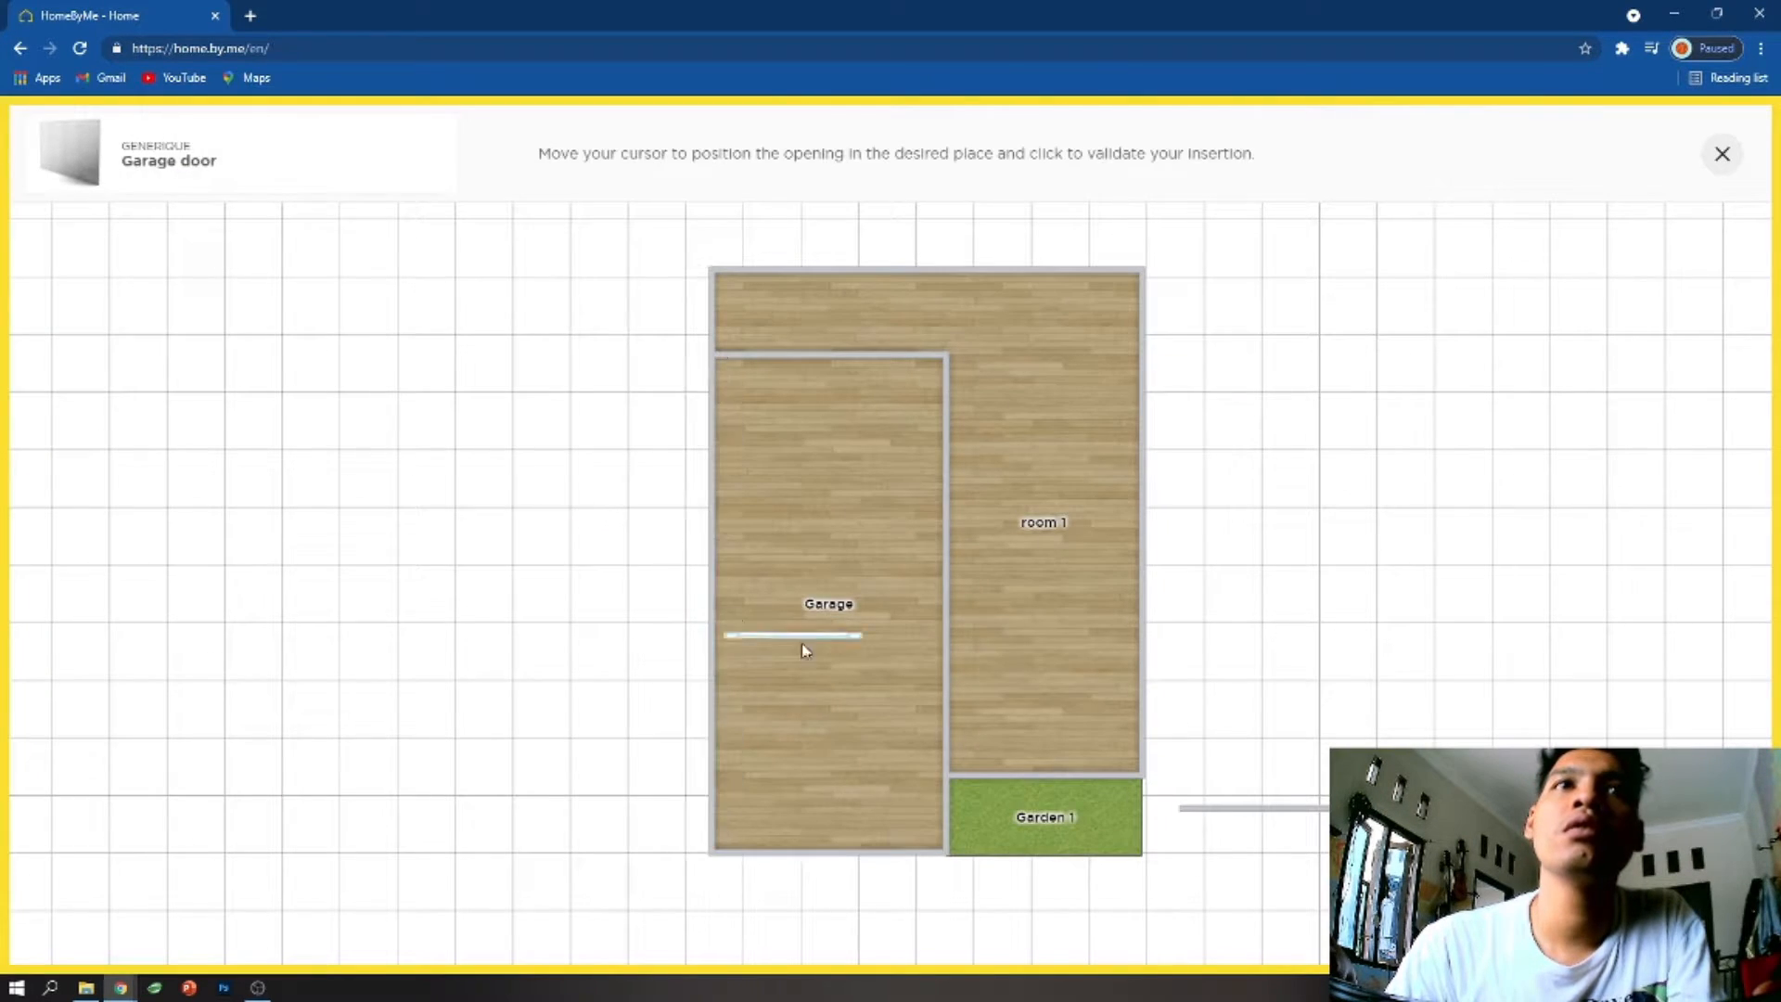
left_click(803, 606)
left_click_drag(810, 607, 790, 609)
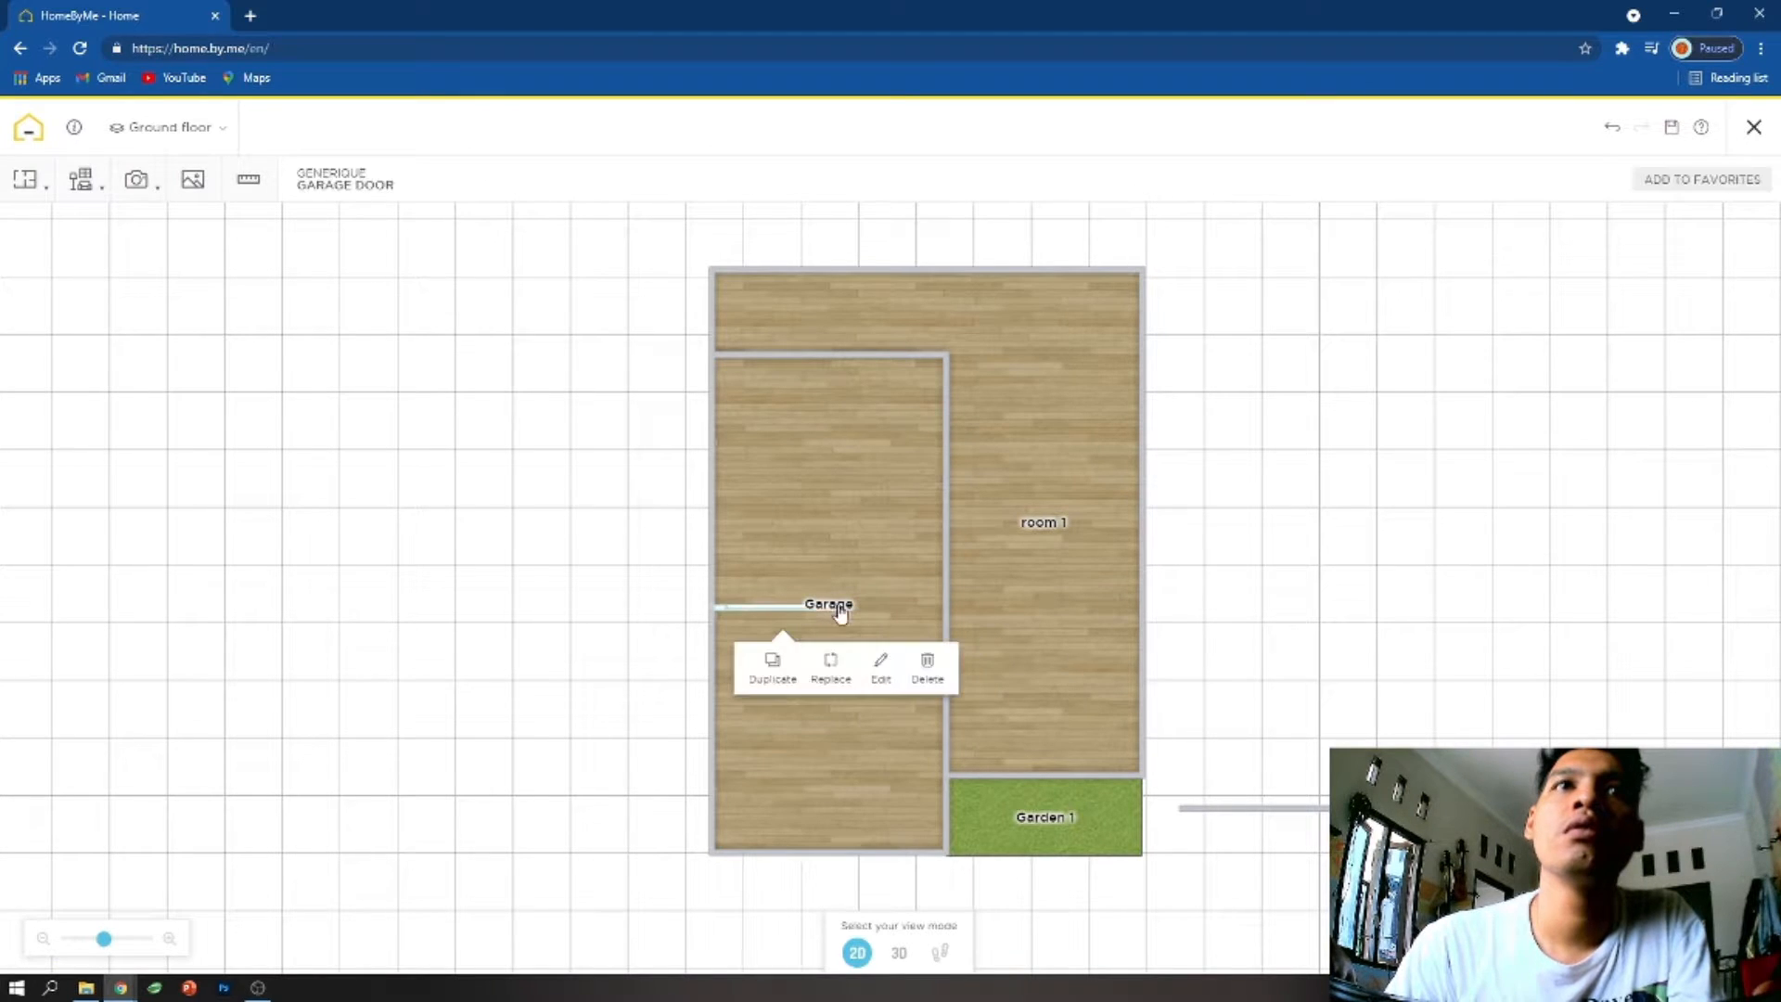
- Widen the garage door to 420.1 cm and shift it so that it spans the Garage between its side walls
left_click(880, 666)
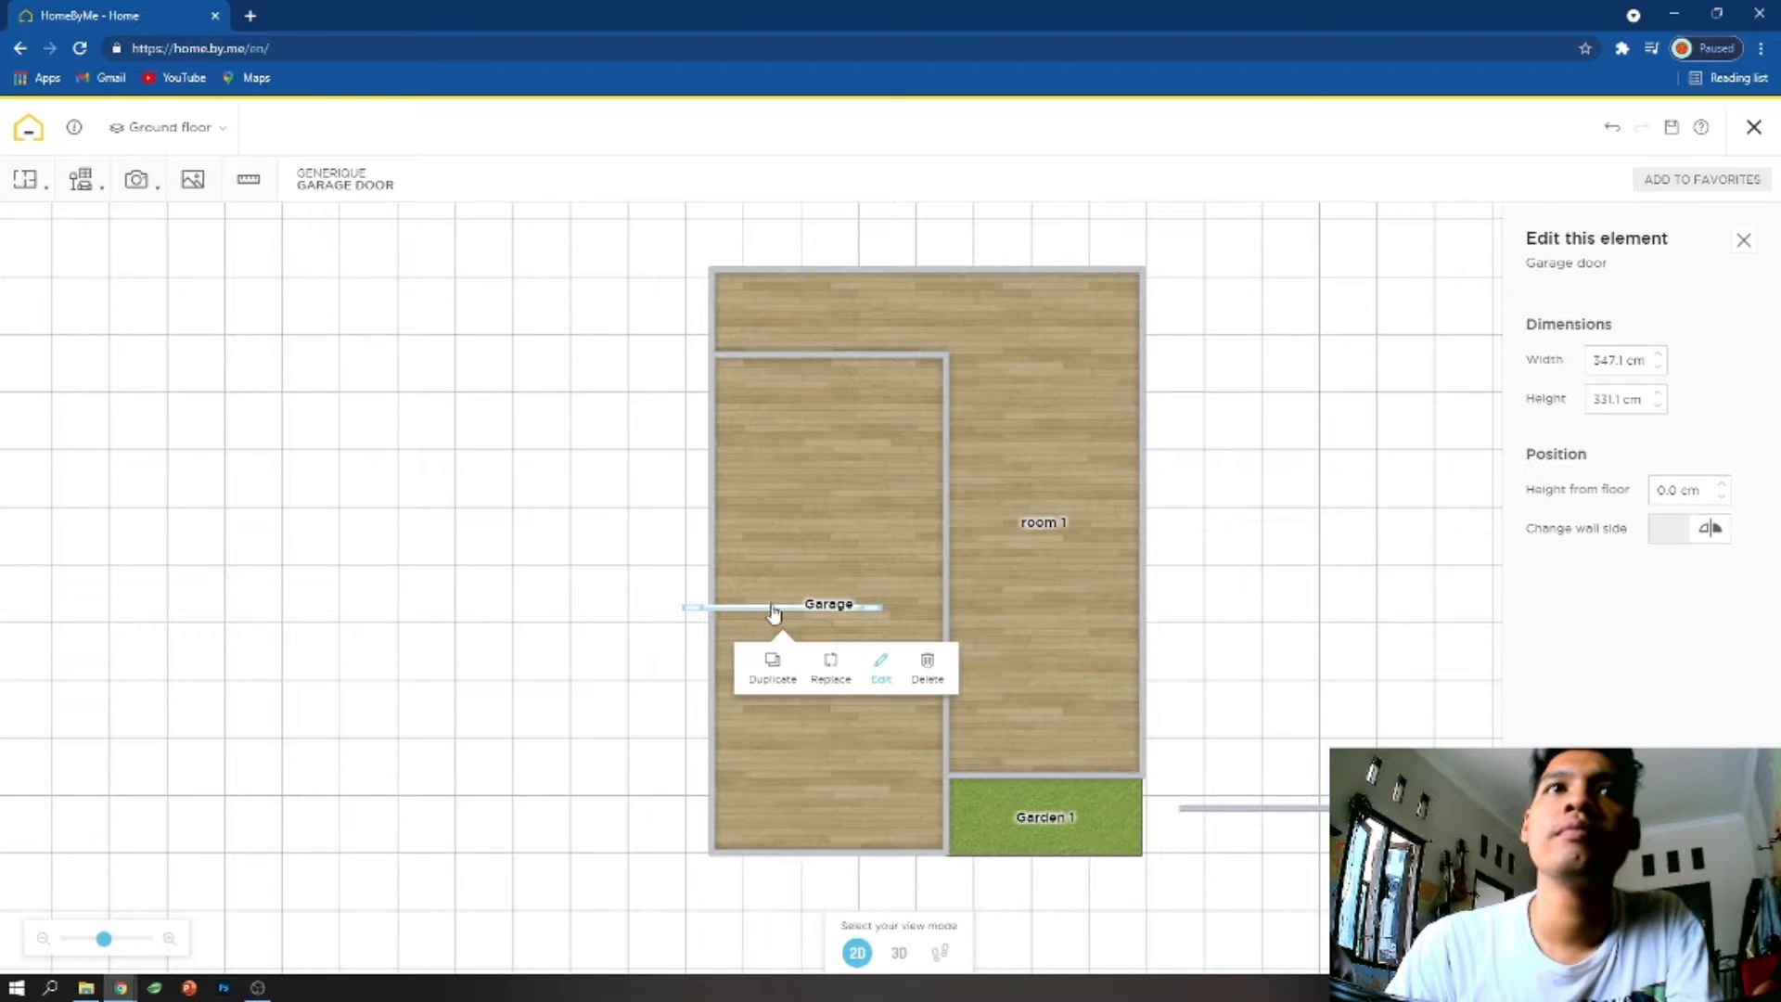
left_click_drag(763, 614, 796, 605)
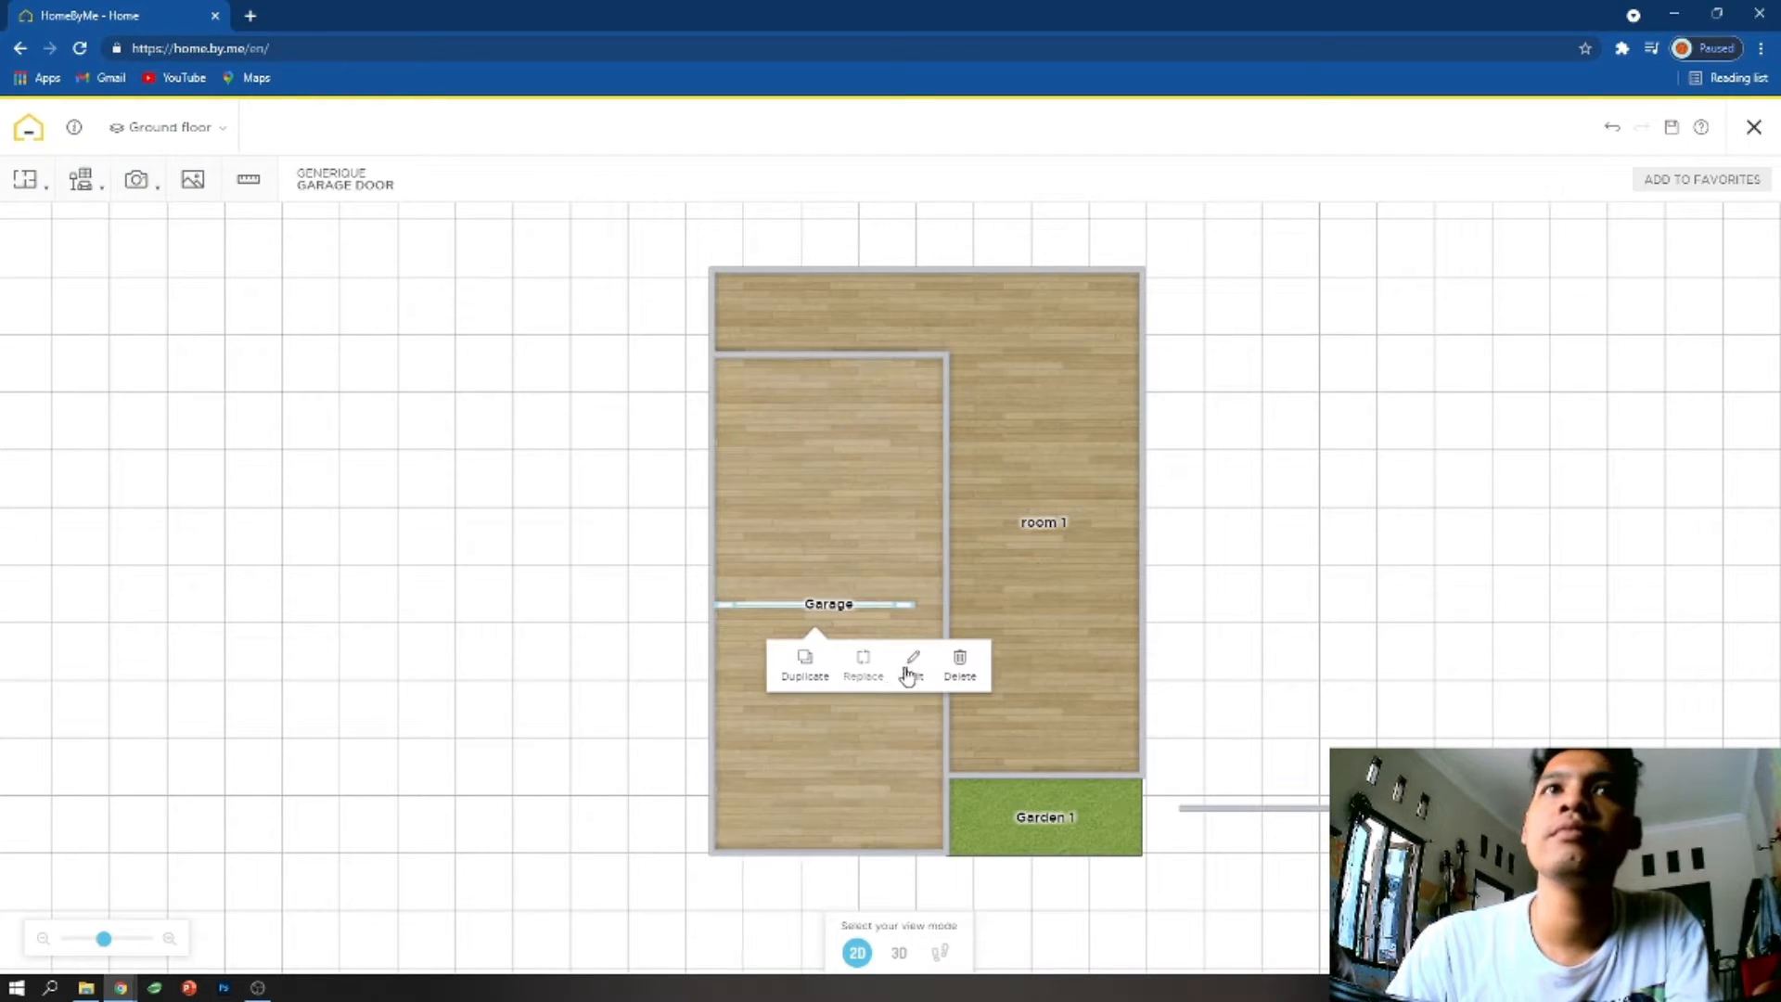
left_click(911, 666)
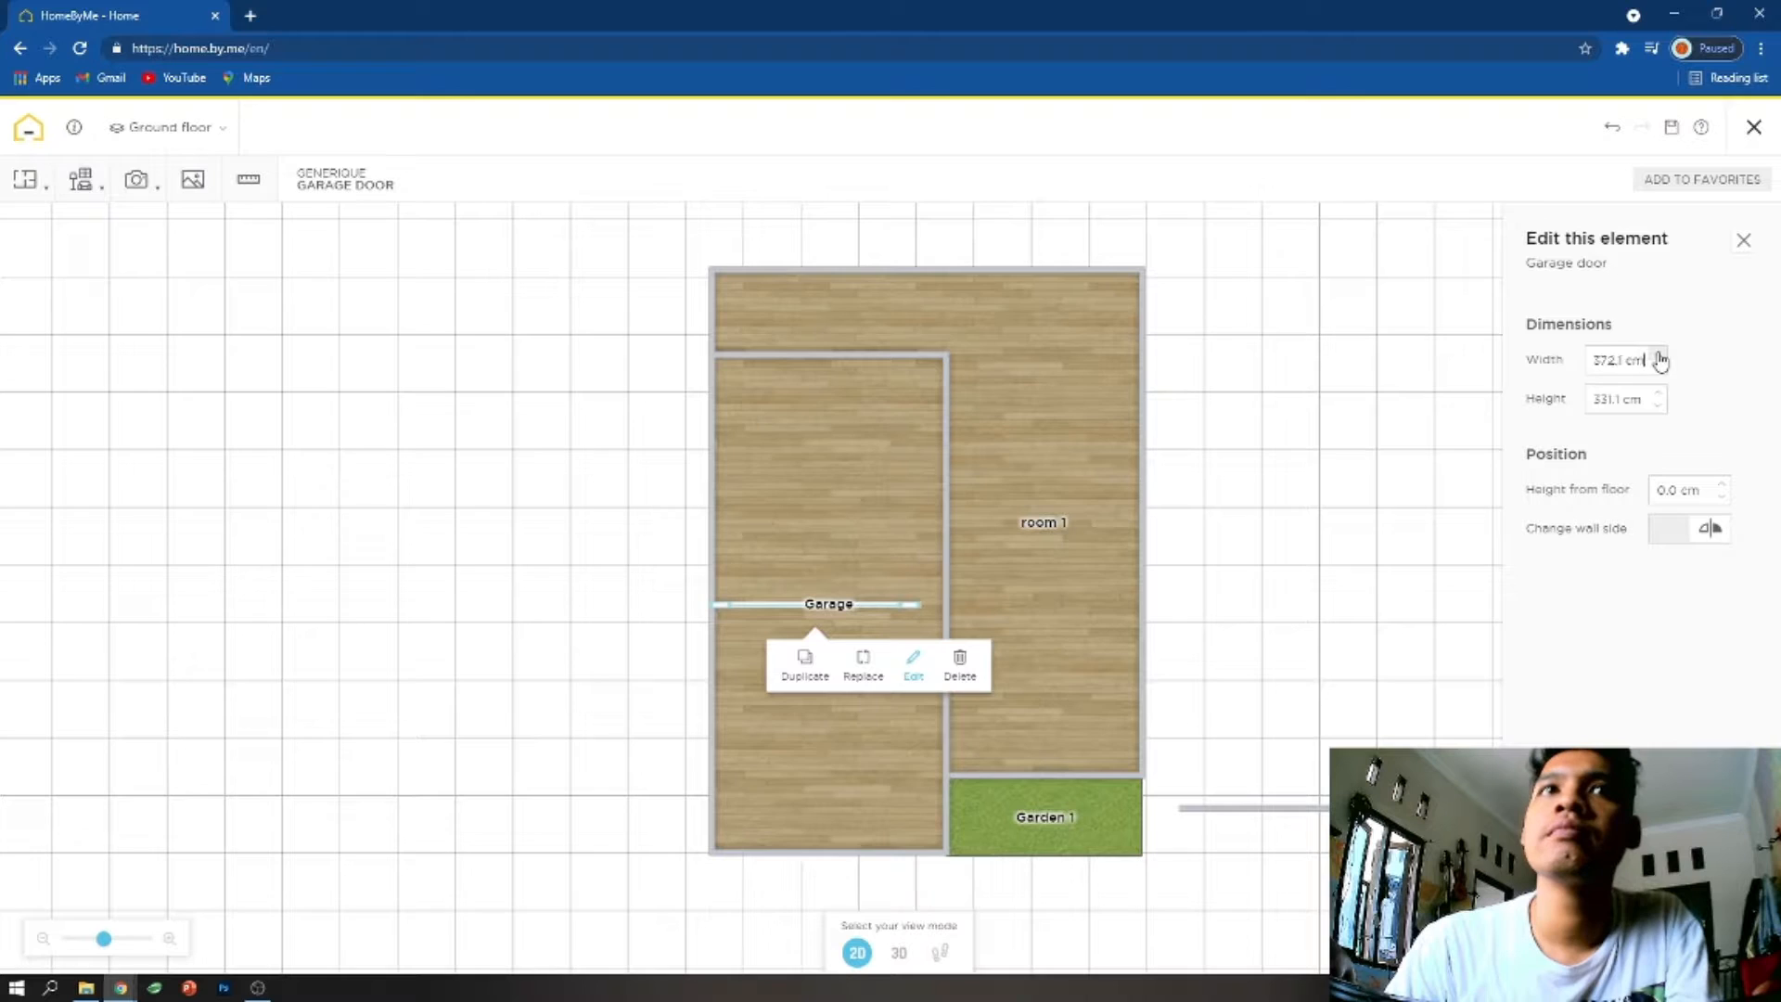
left_click_drag(748, 604, 761, 604)
left_click(926, 664)
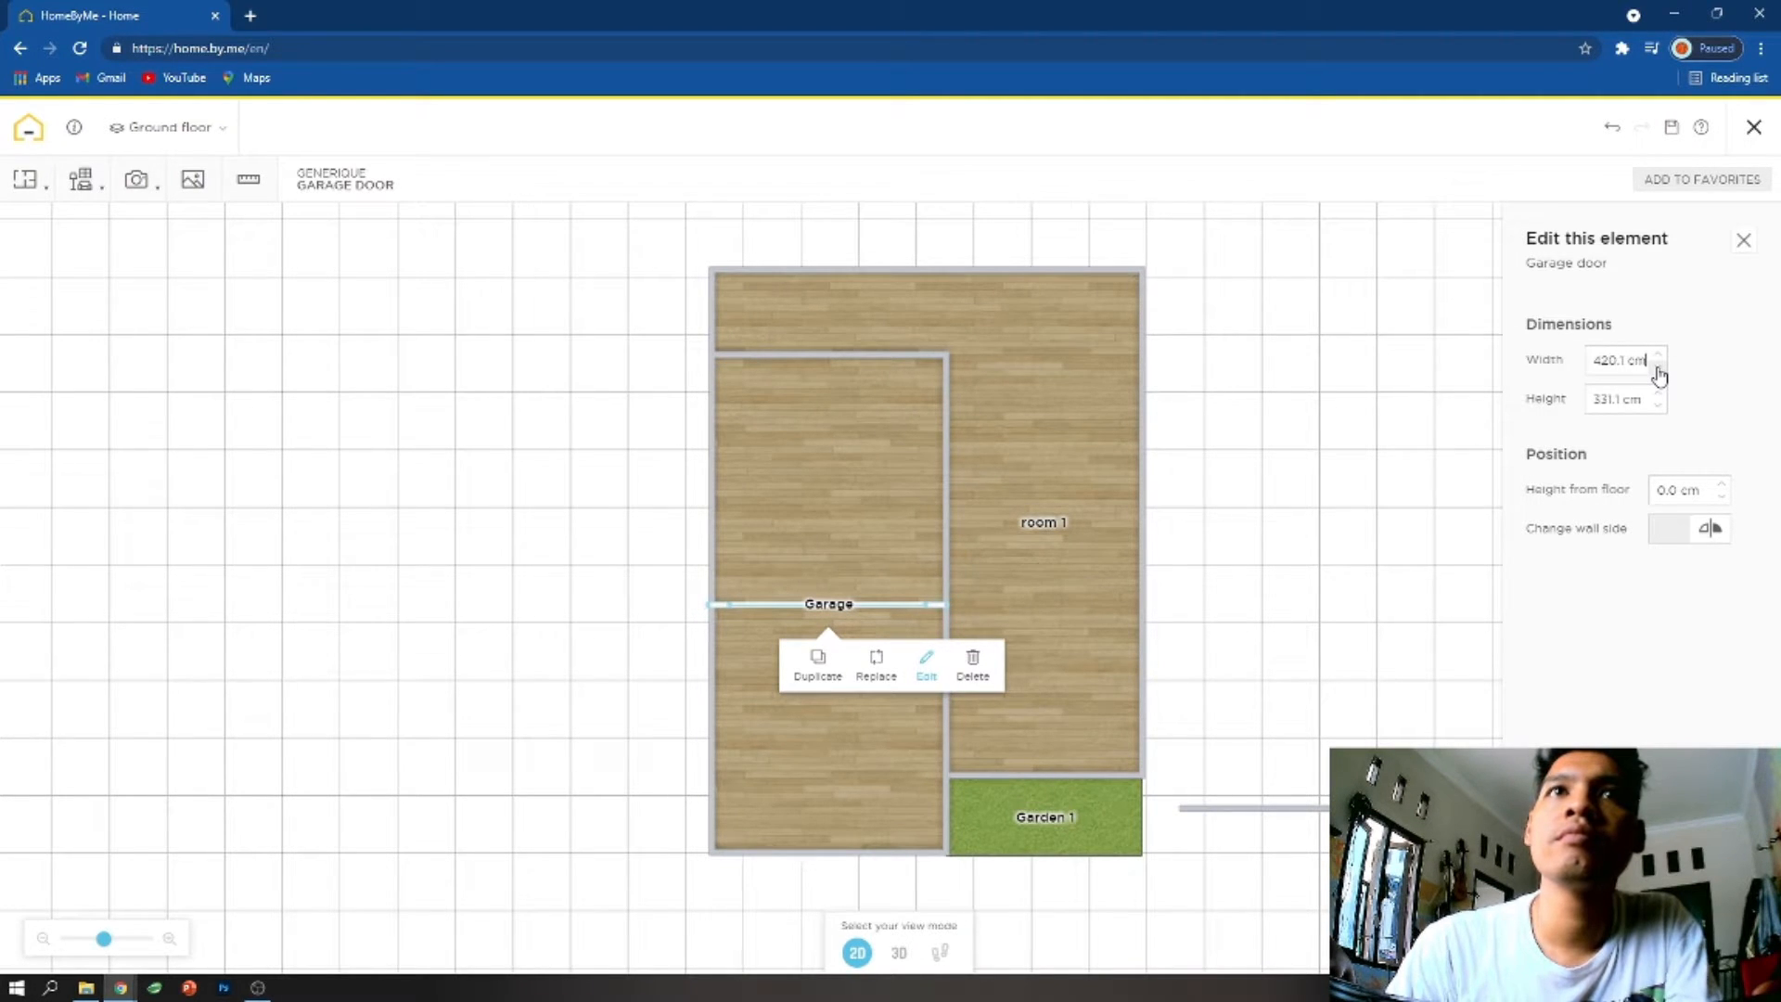
- Switch to the 3D view and reduce the garage door's width to 401.1 cm
left_click(898, 952)
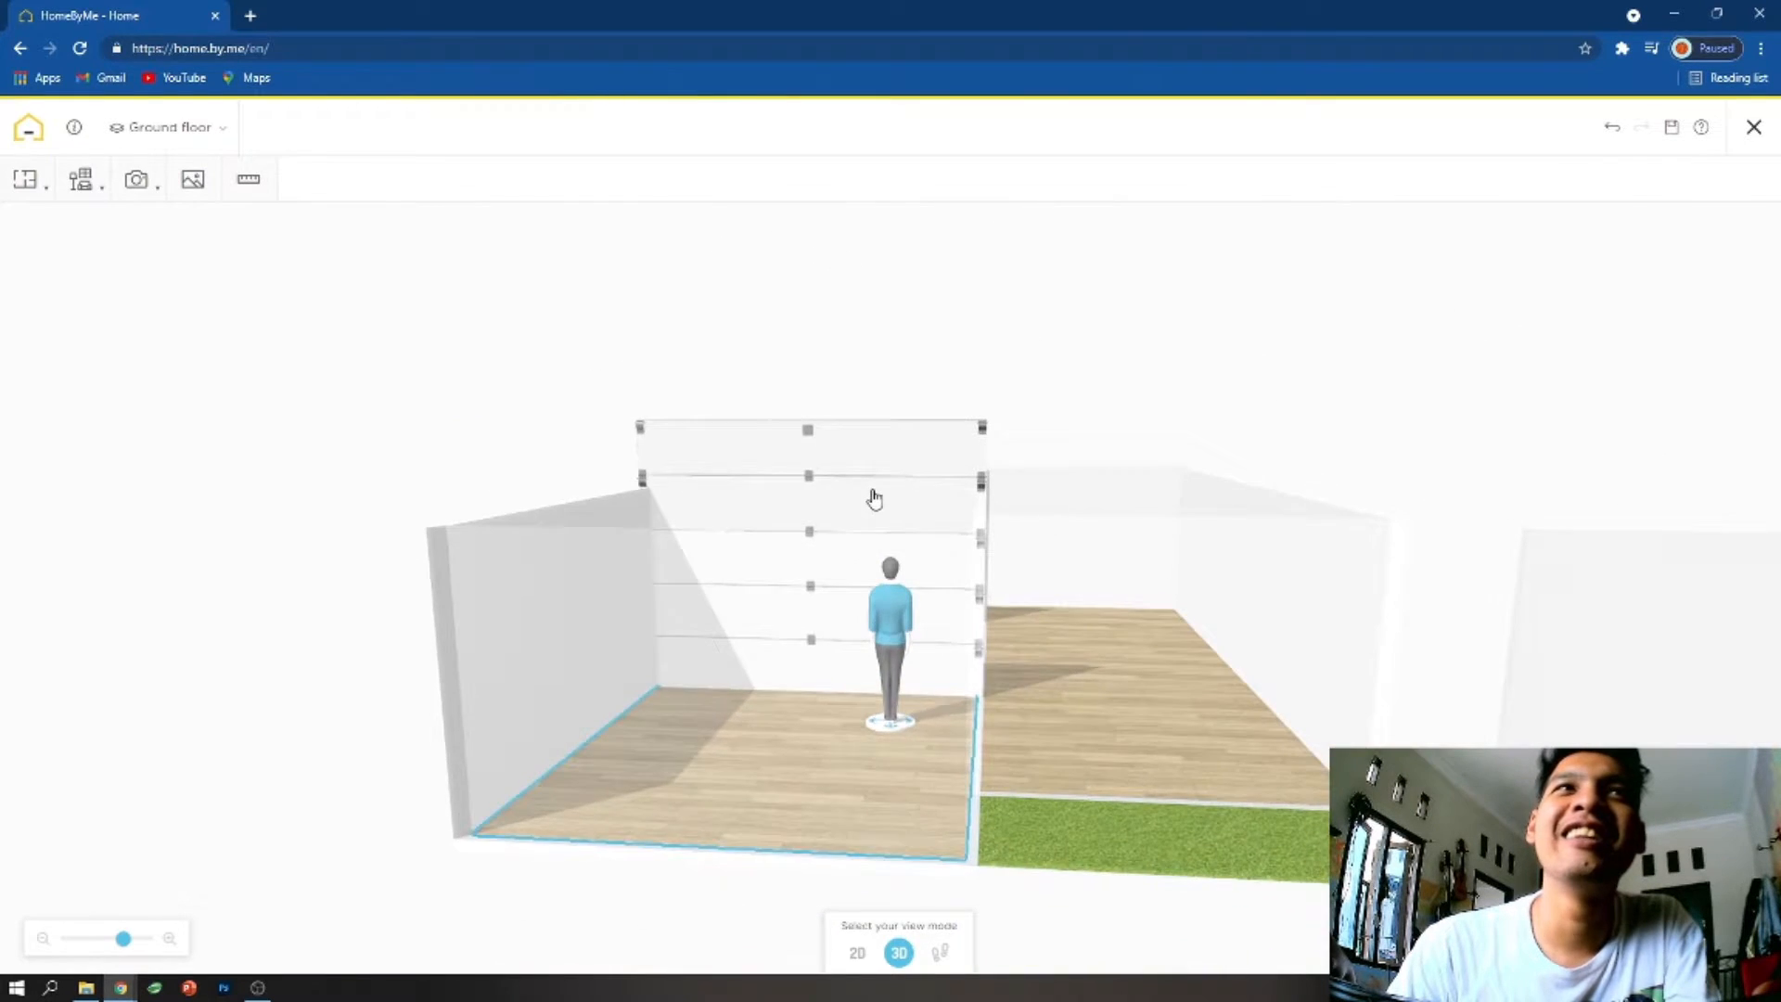
left_click(868, 510)
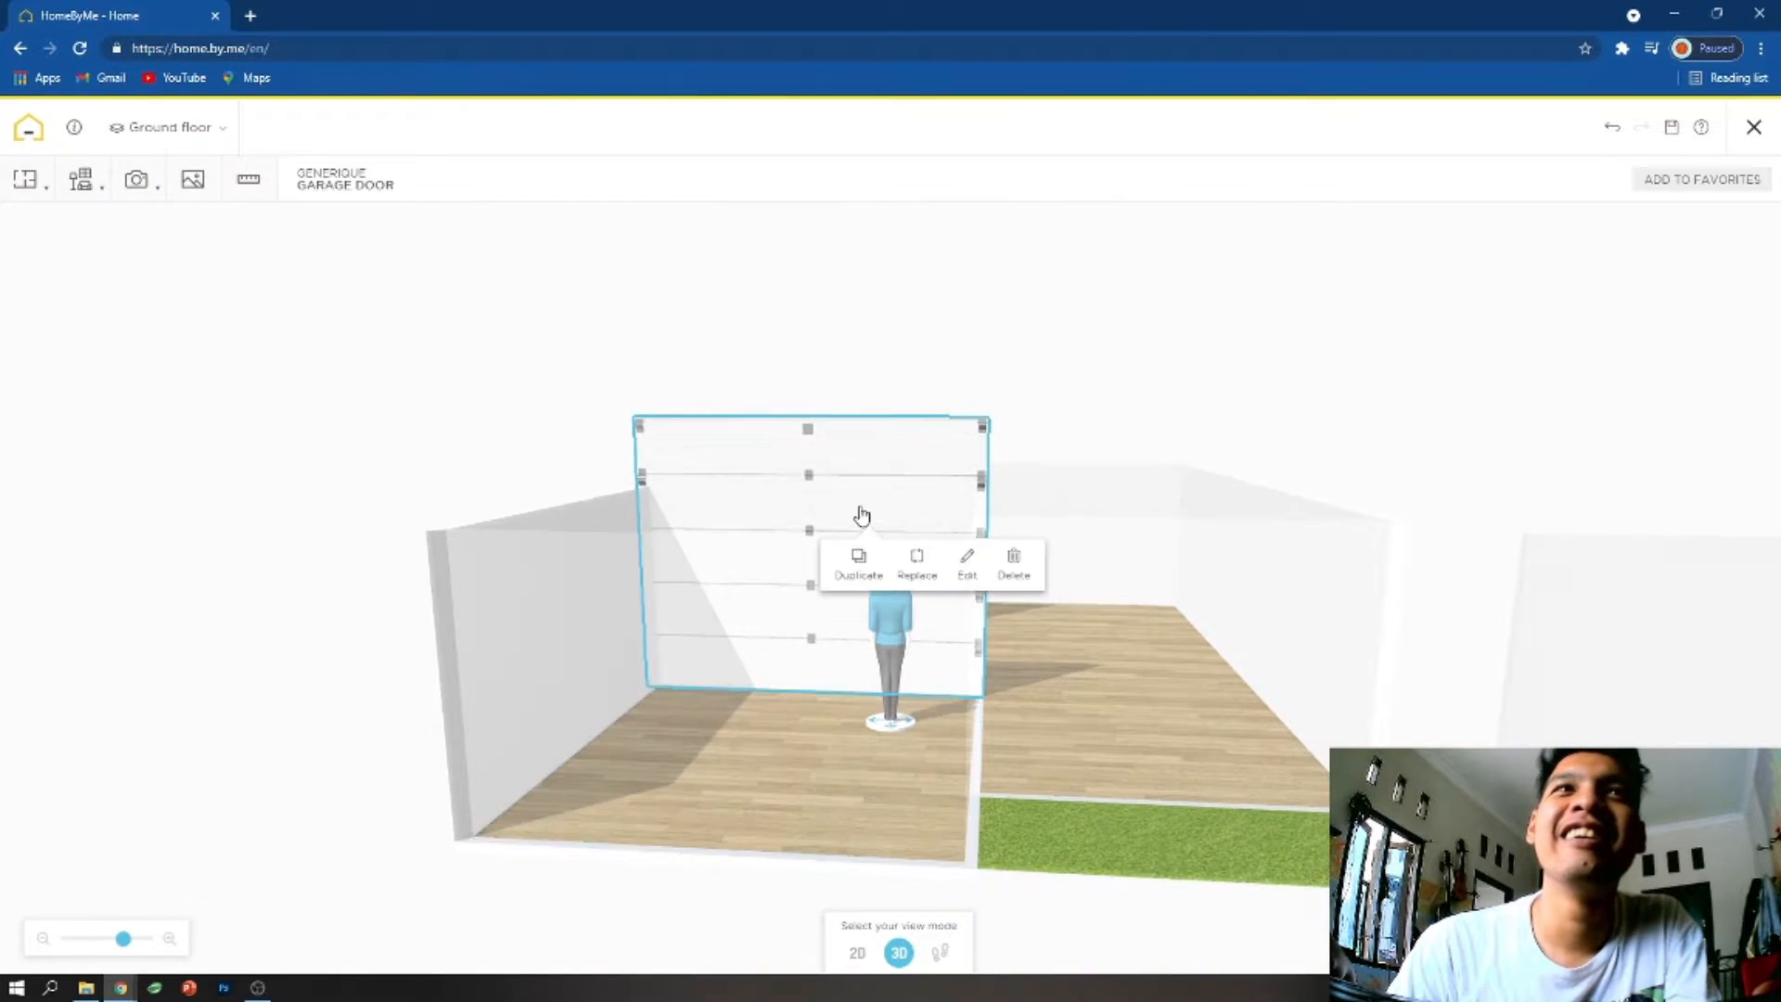
left_click(955, 570)
left_click(1647, 367)
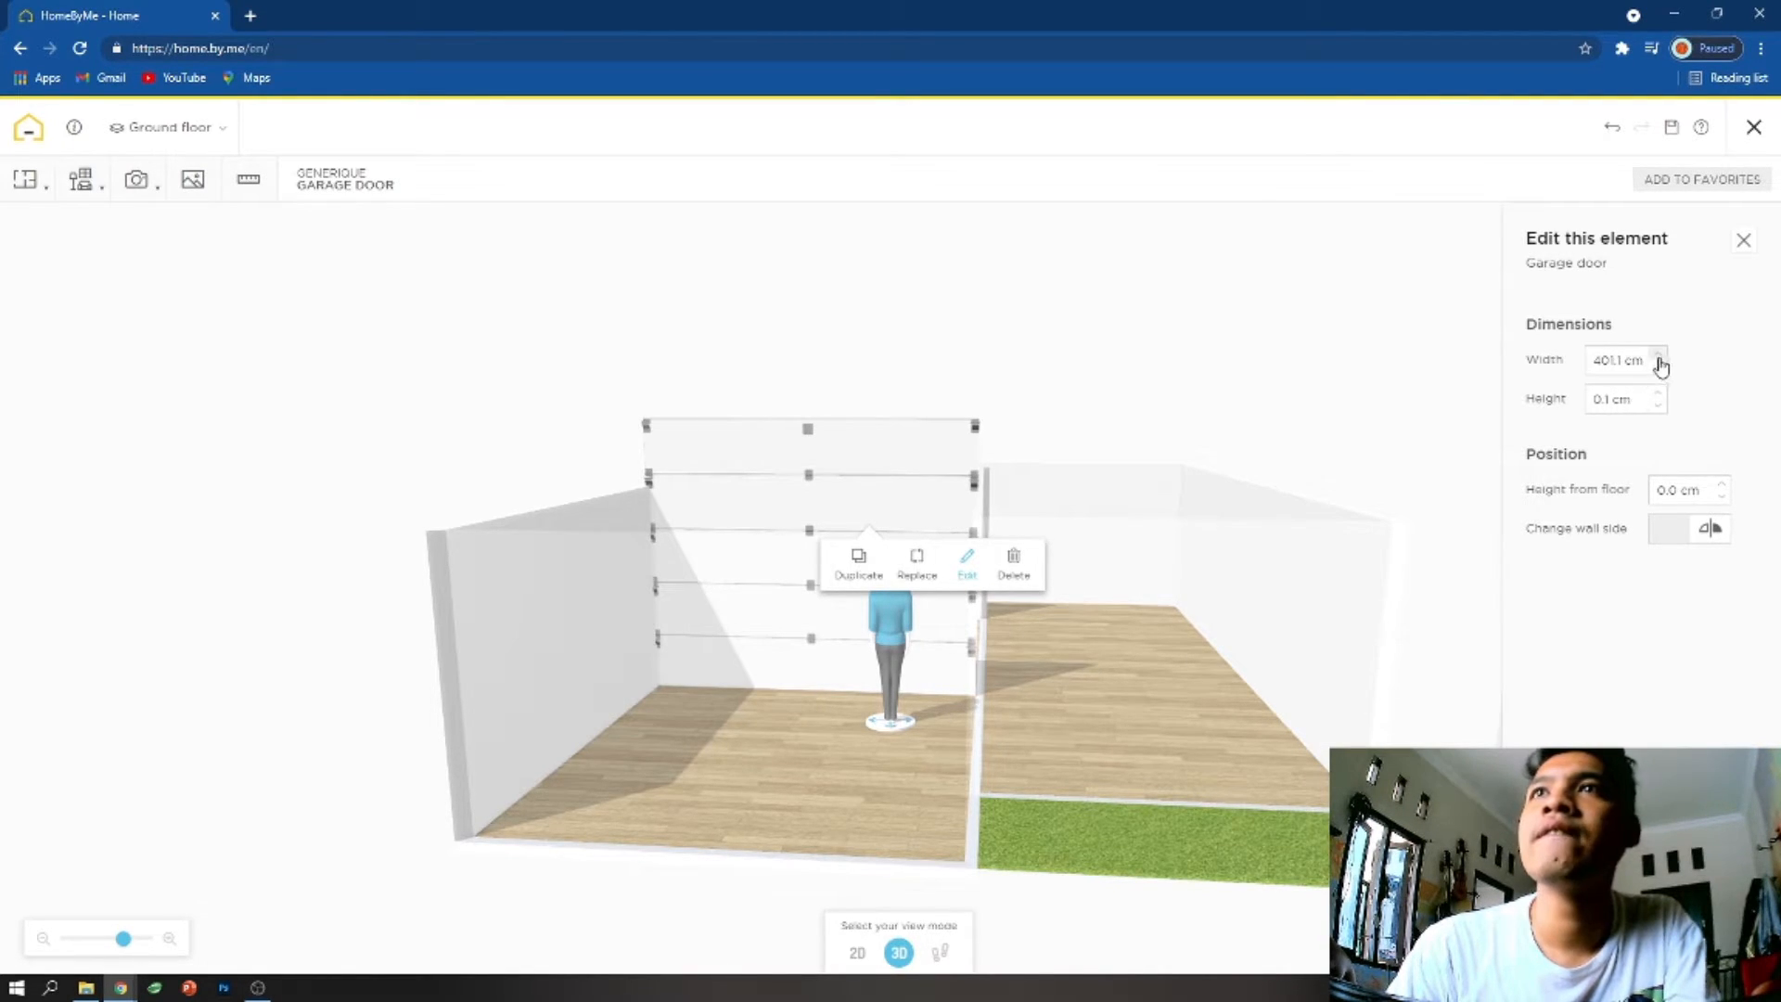
- Set the garage door's height to 300 cm and reduce it to 250 cm to suit the surrounding walls
left_click(835, 449)
left_click(885, 513)
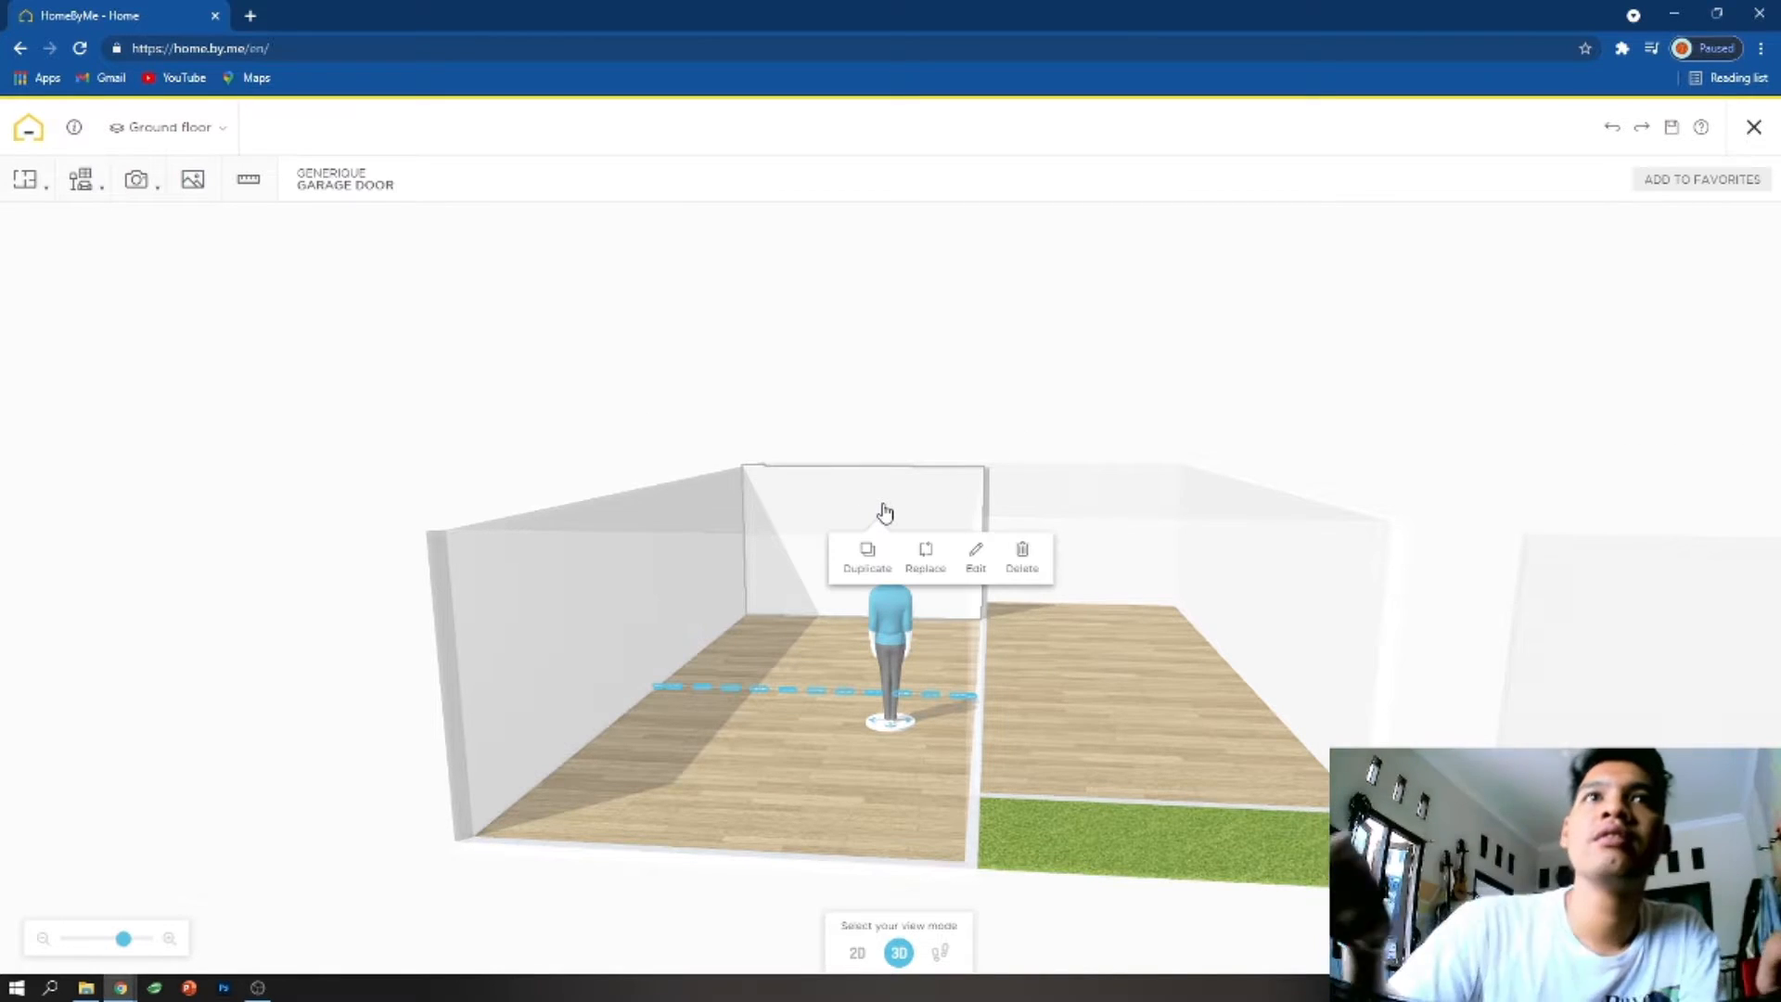
left_click(981, 560)
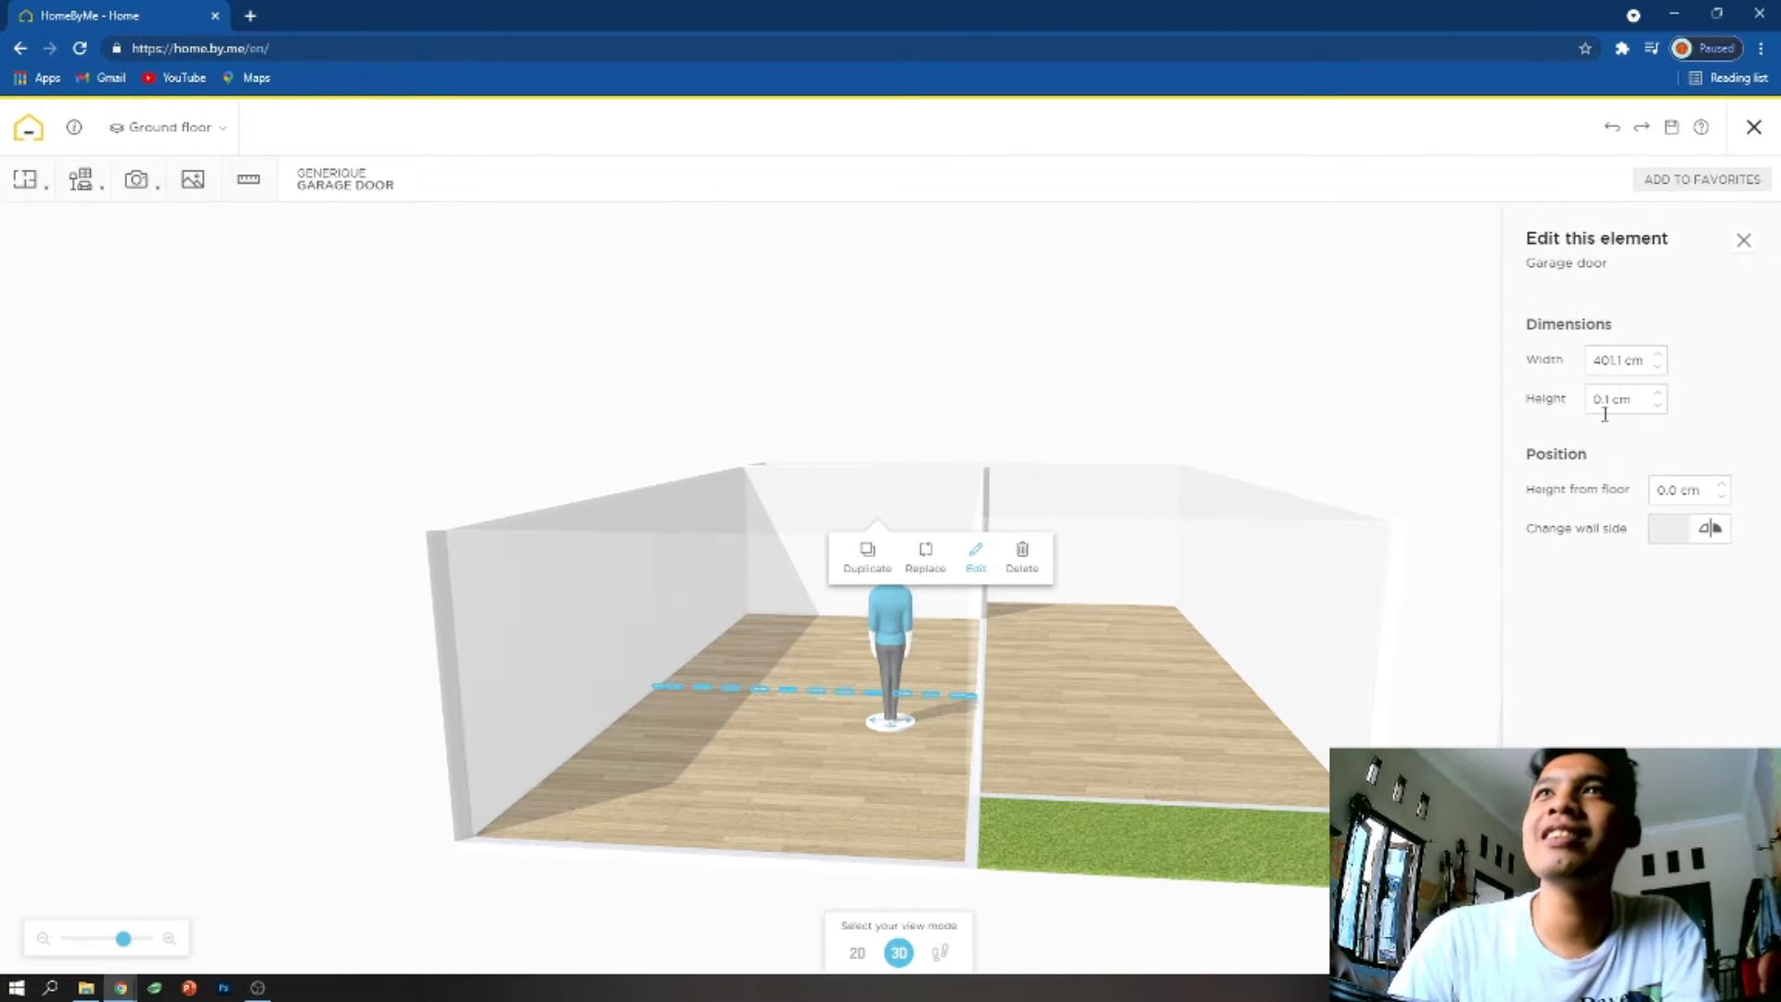
left_click(1651, 387)
type("300")
key("Return")
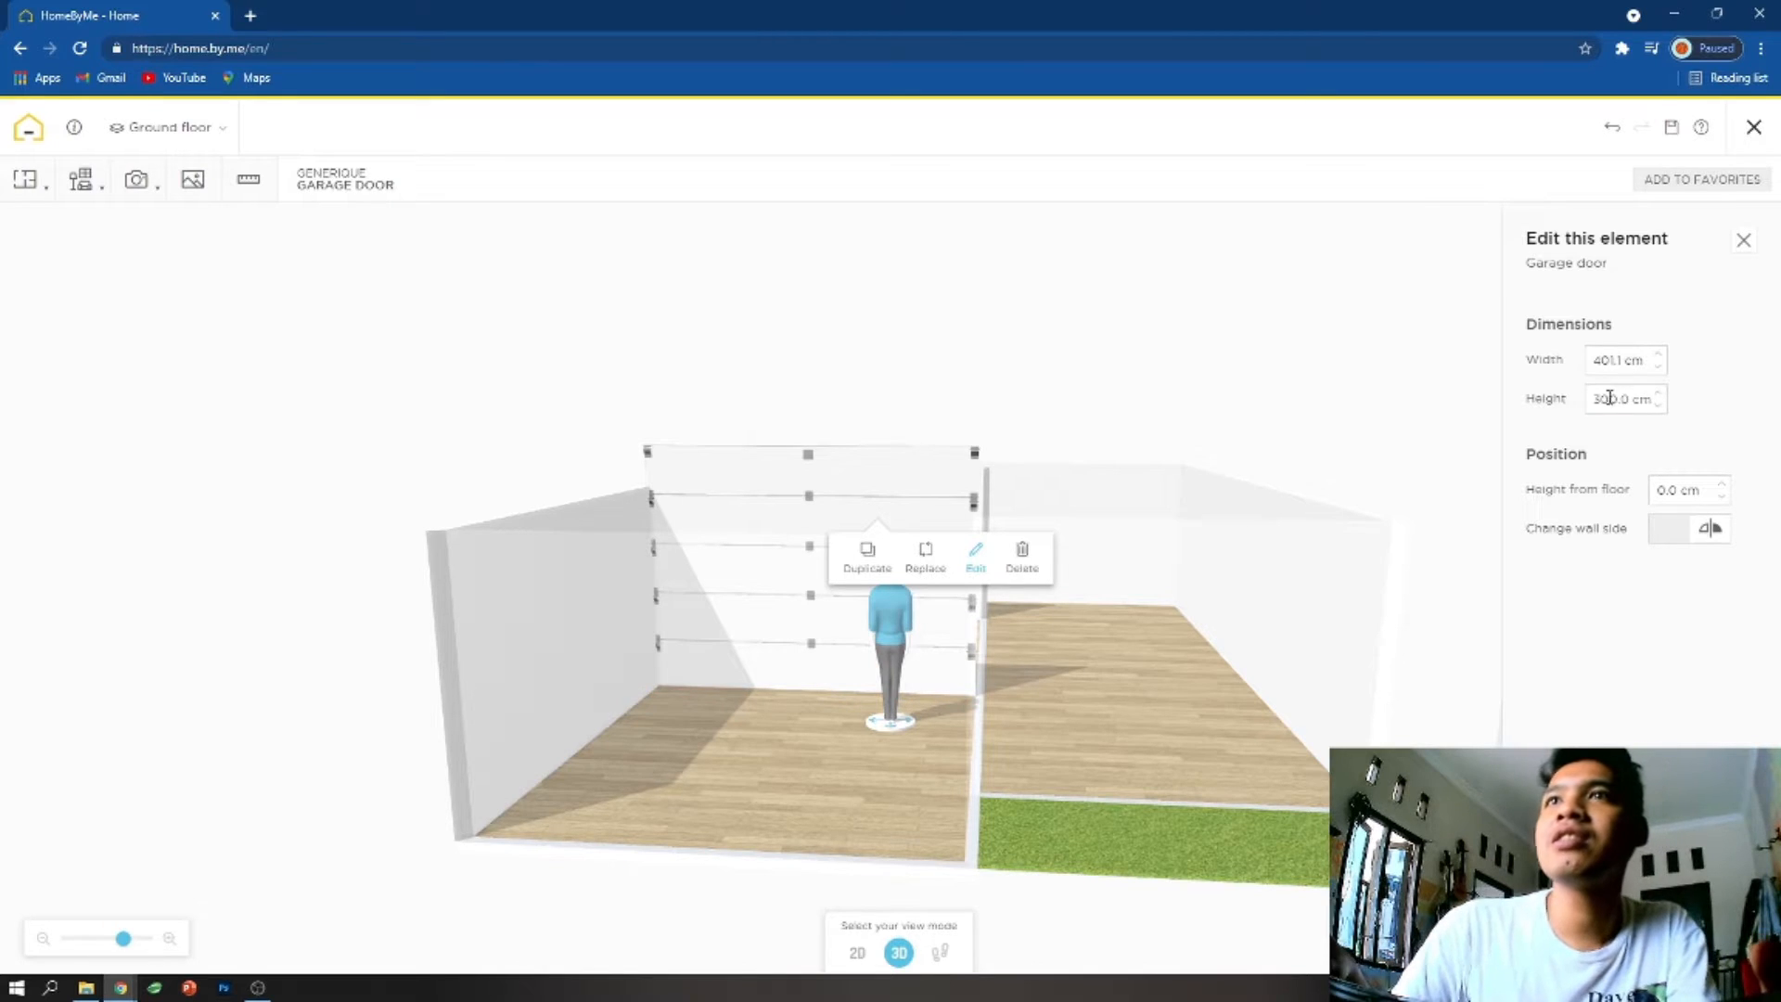
type("250")
key("Return")
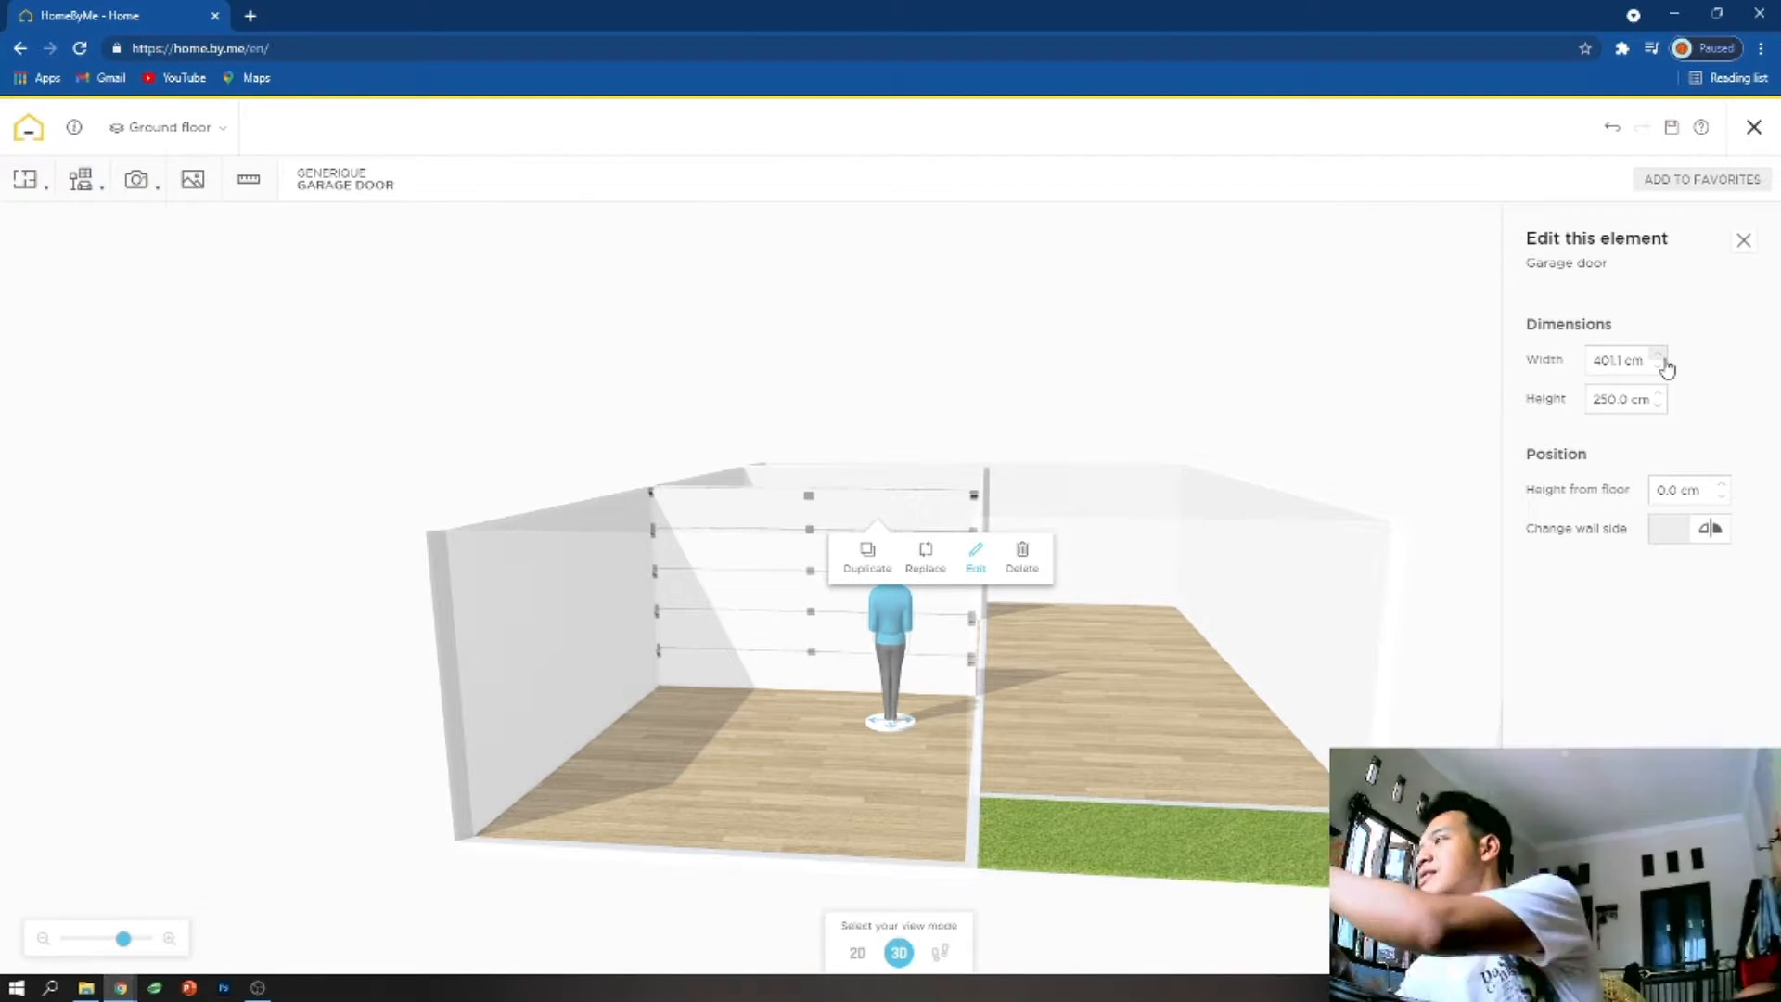
left_click(1185, 709)
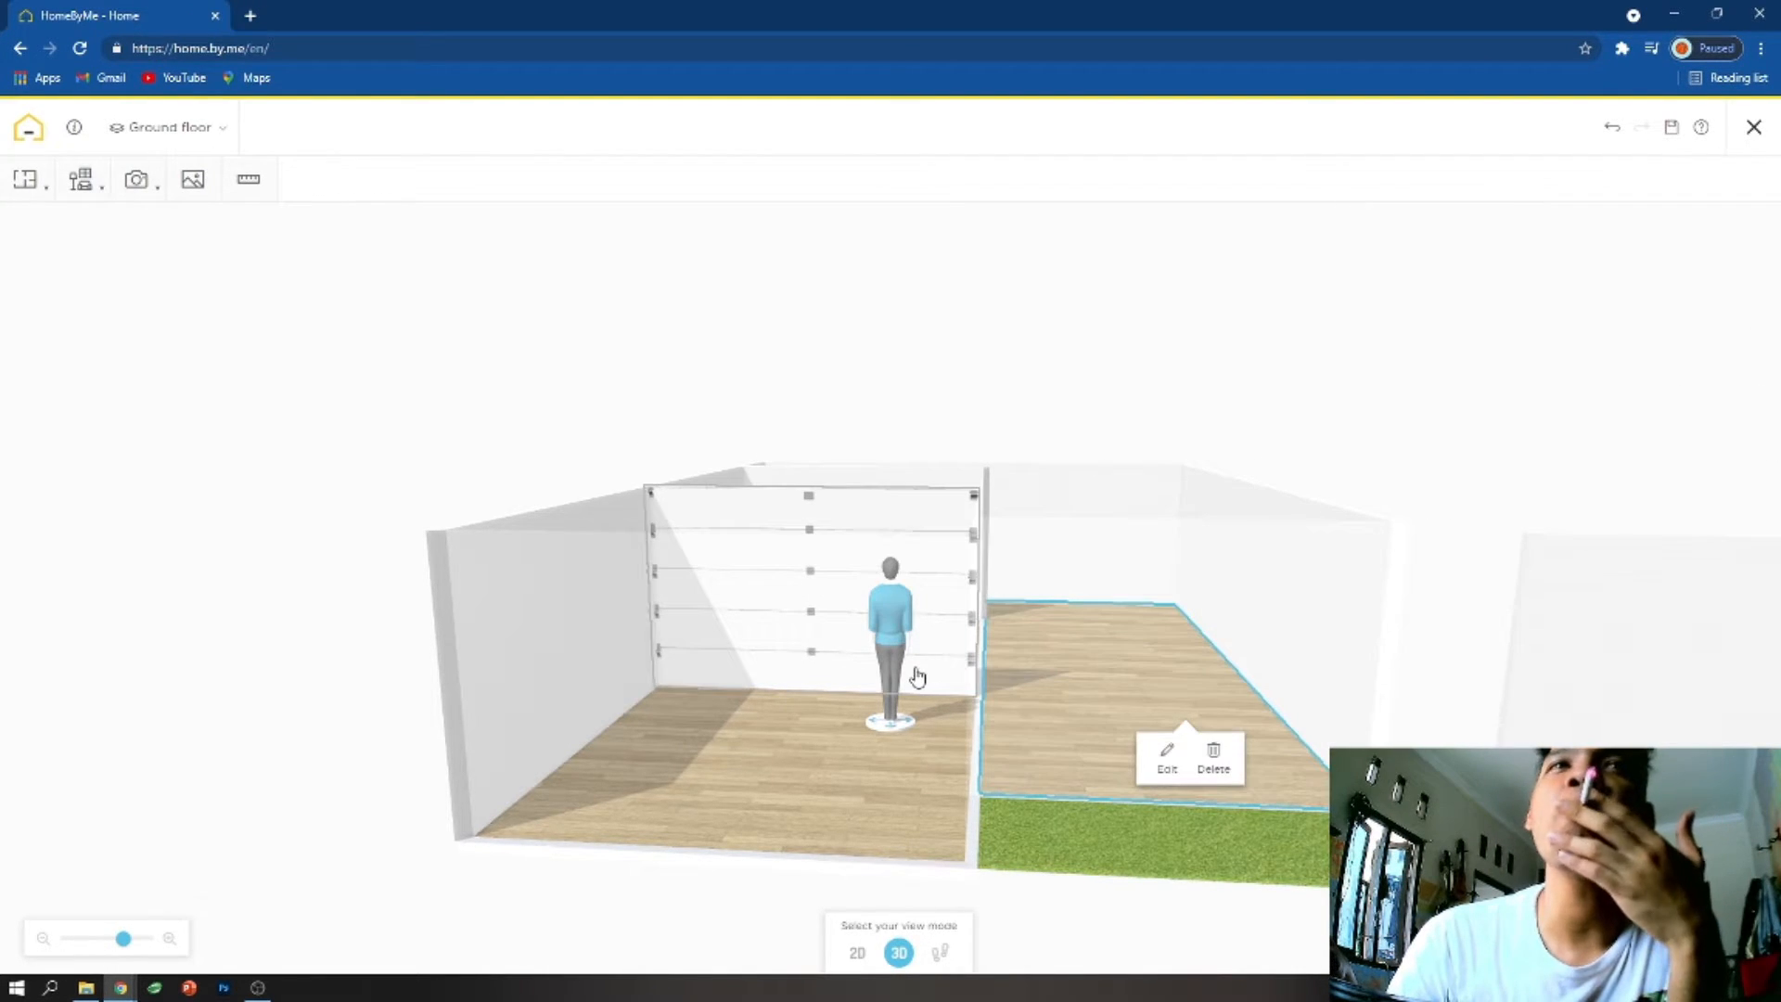
- Select the garage's front wall and browse the patio doors and front doors available for it
left_click(772, 569)
right_click_drag(788, 569, 978, 545)
left_click(985, 538)
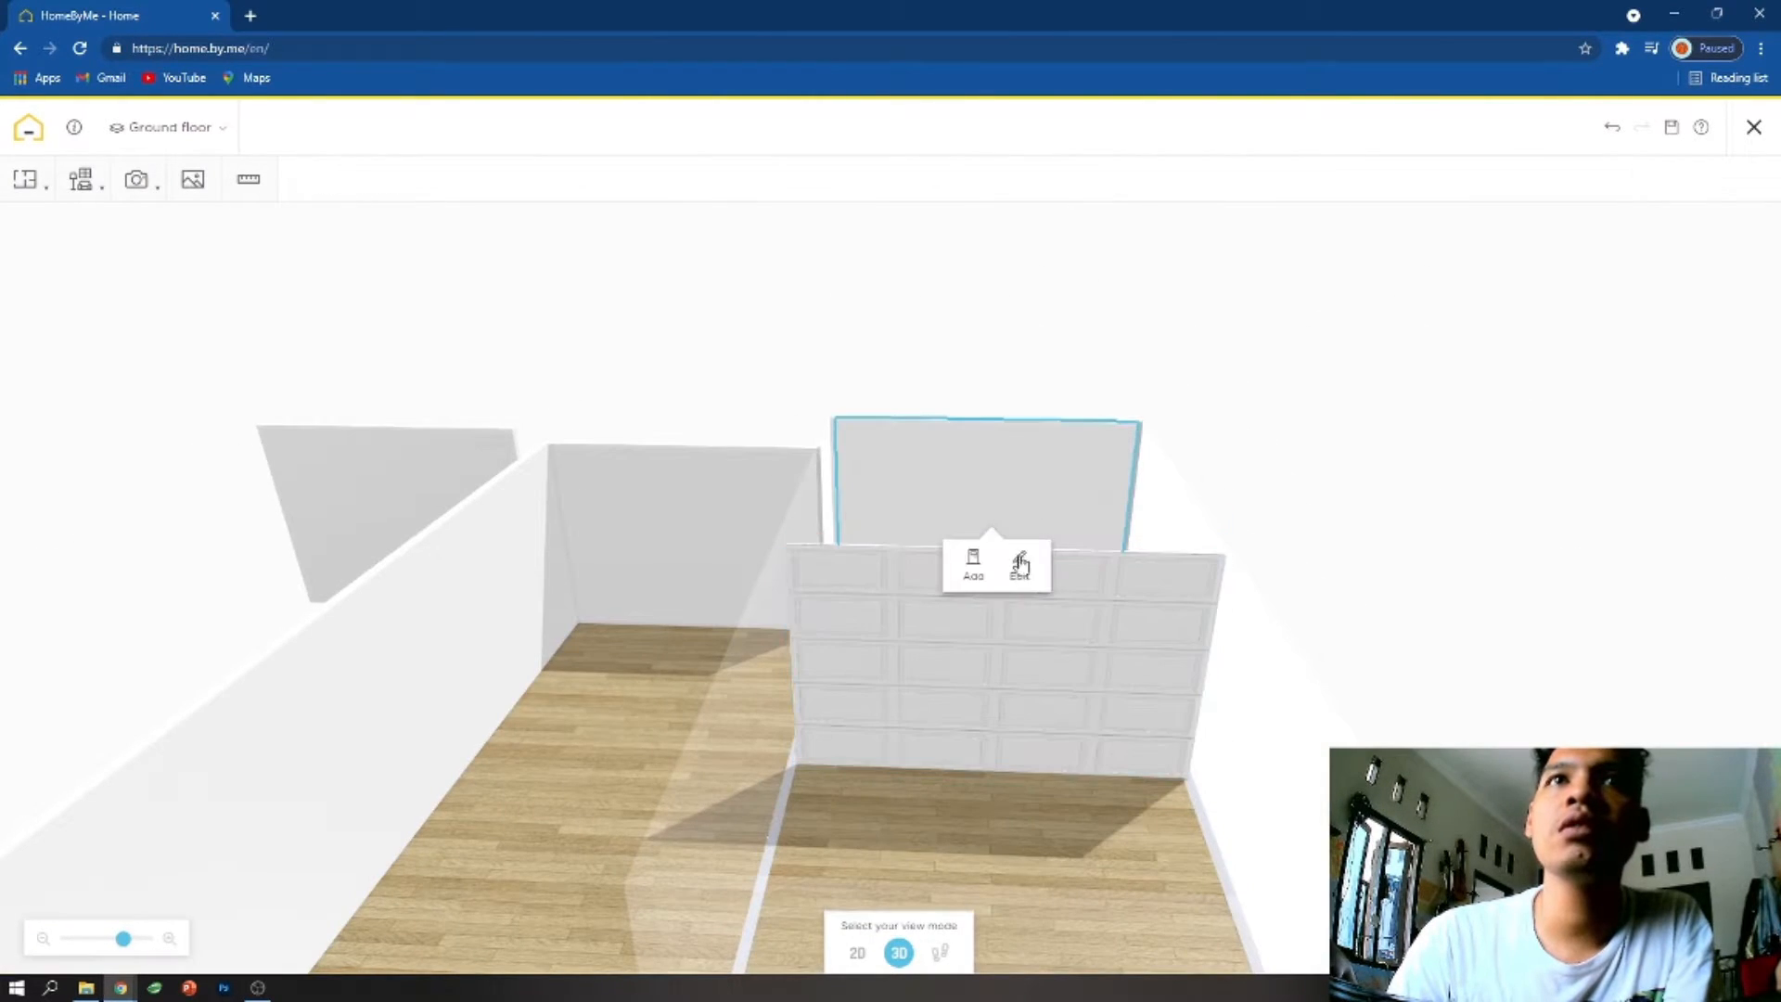
left_click(974, 562)
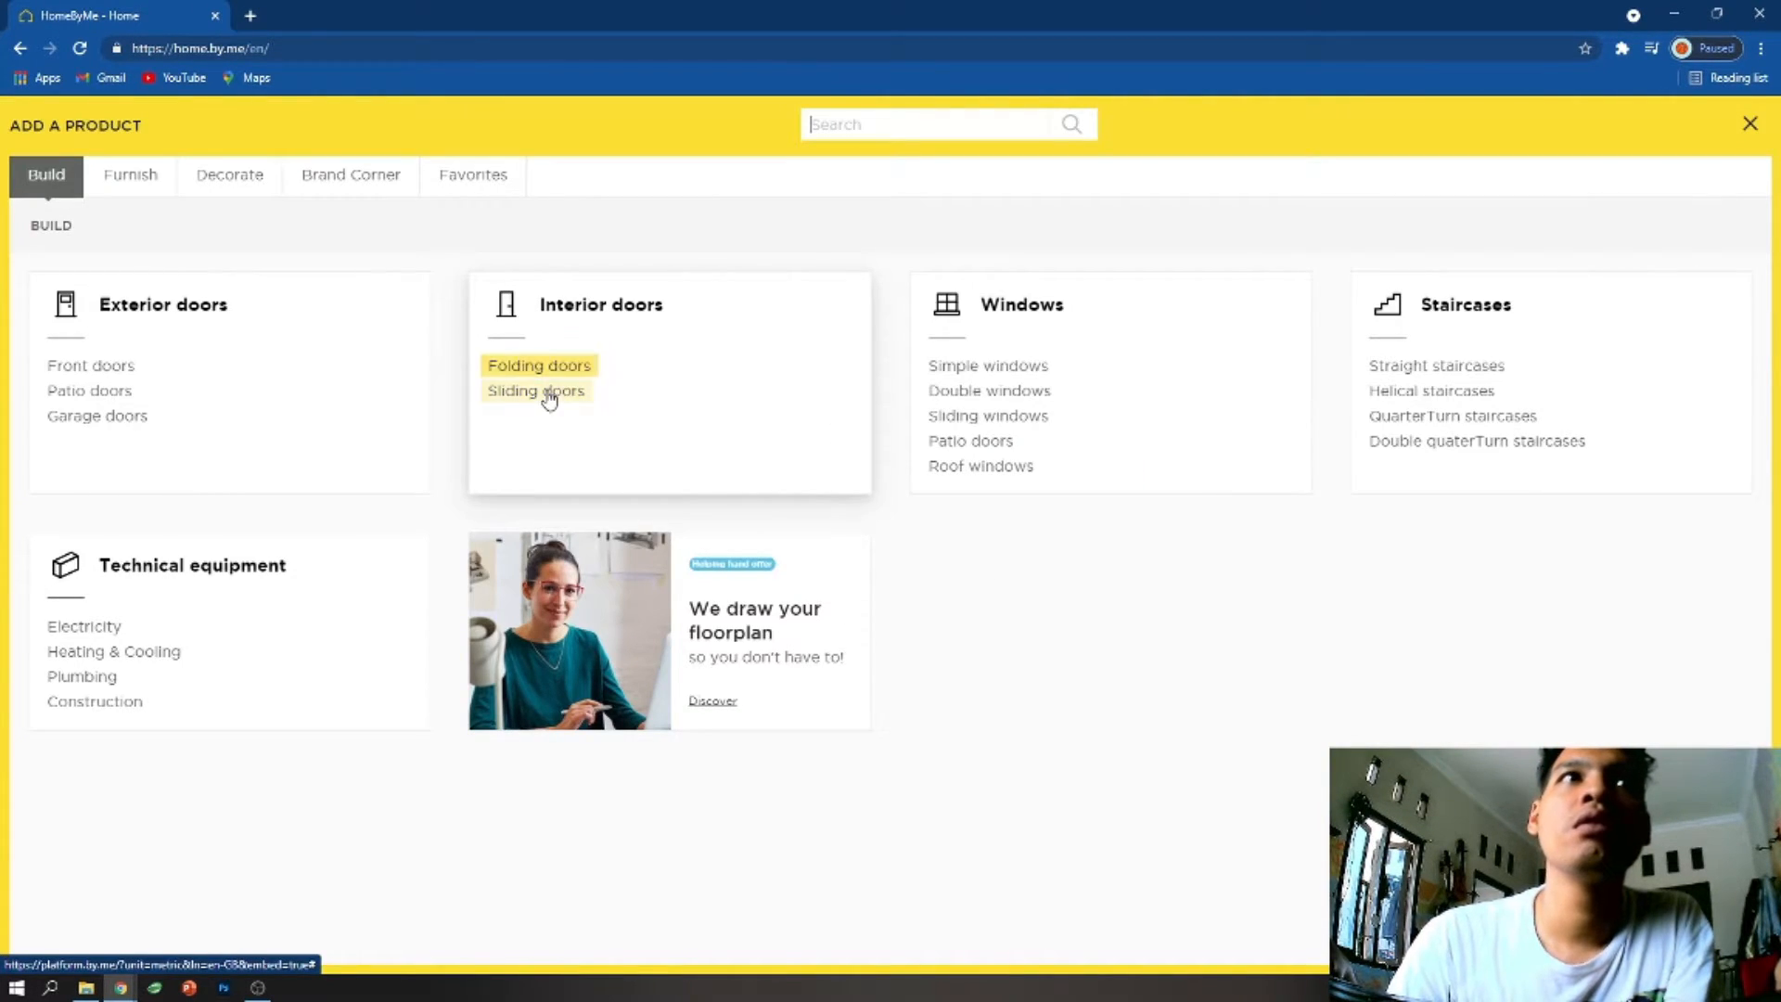
left_click(89, 391)
scroll(962, 544, "down", 15)
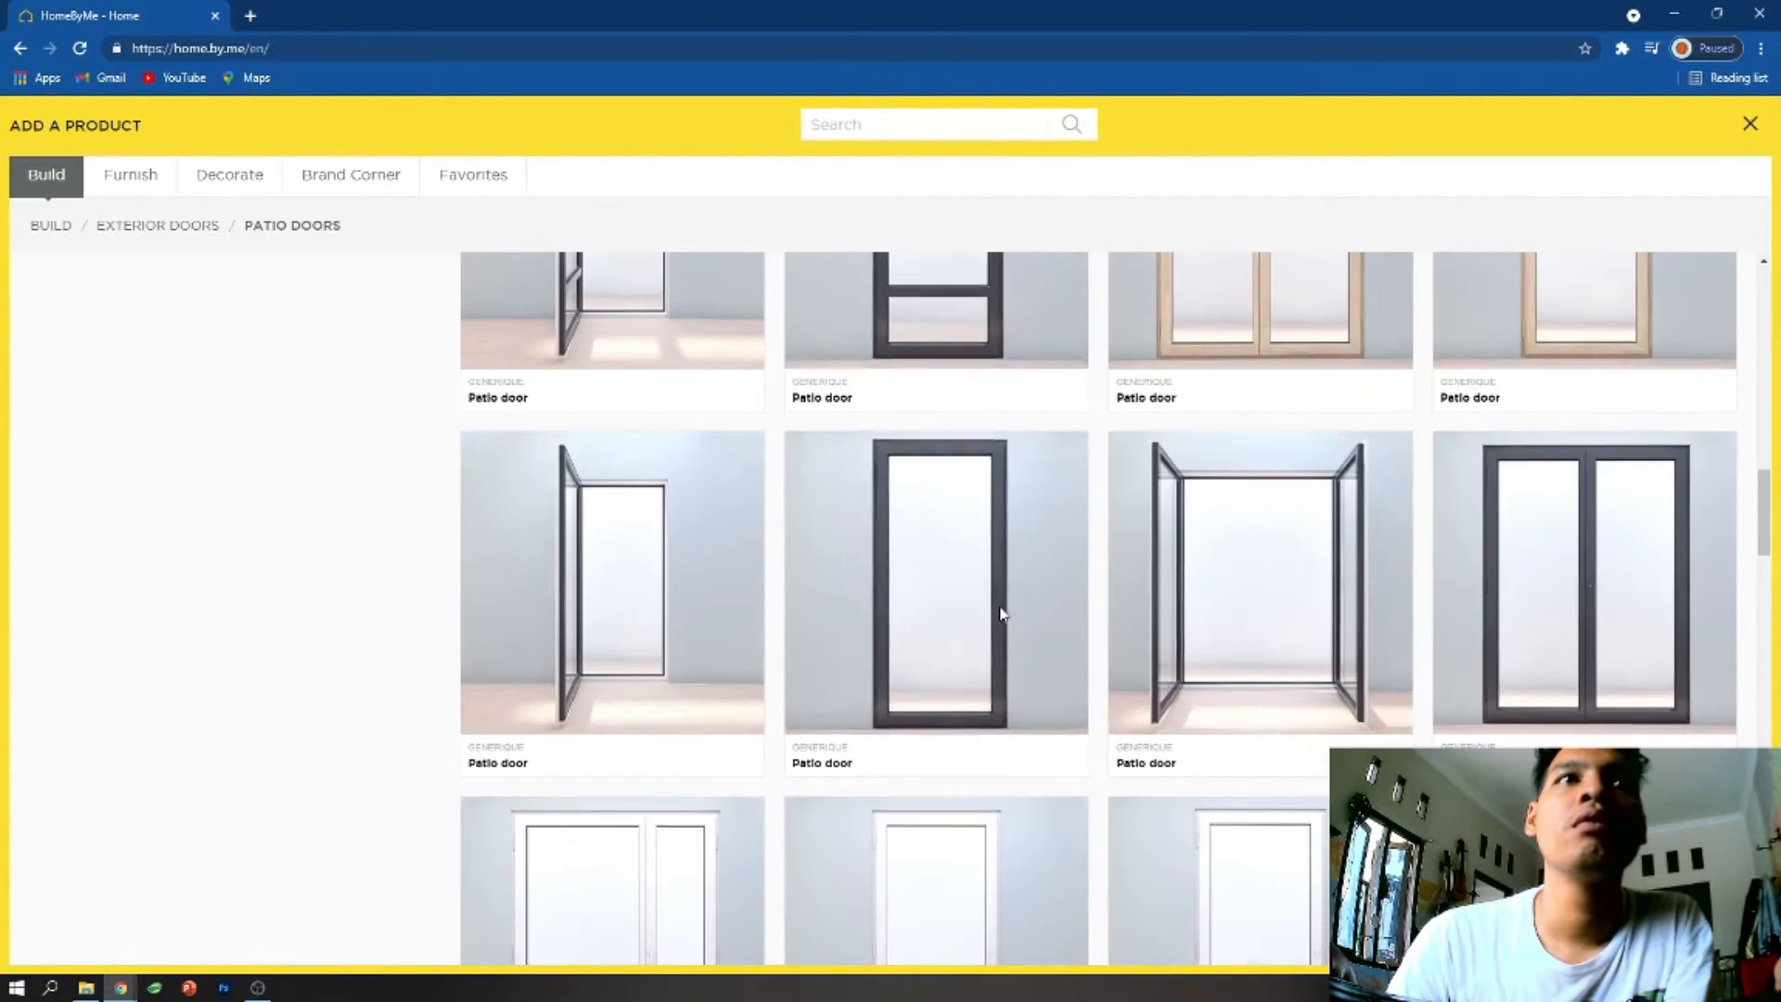
scroll(999, 606, "up", 15)
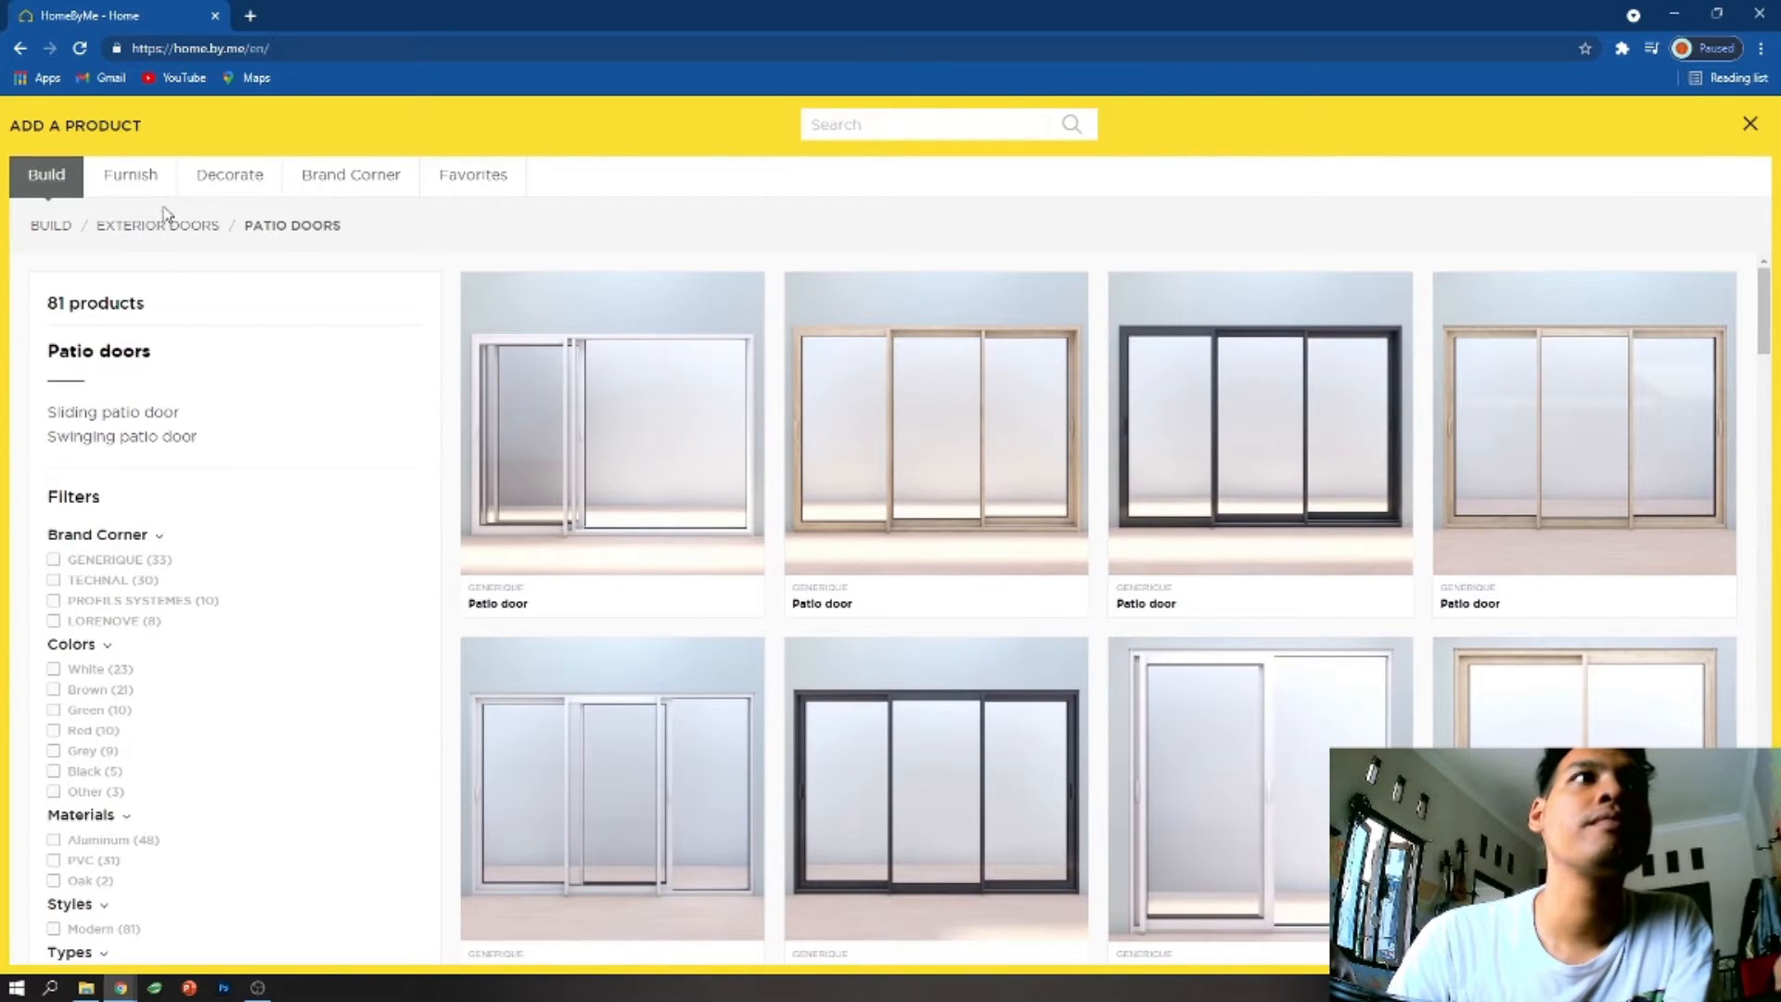
left_click(164, 225)
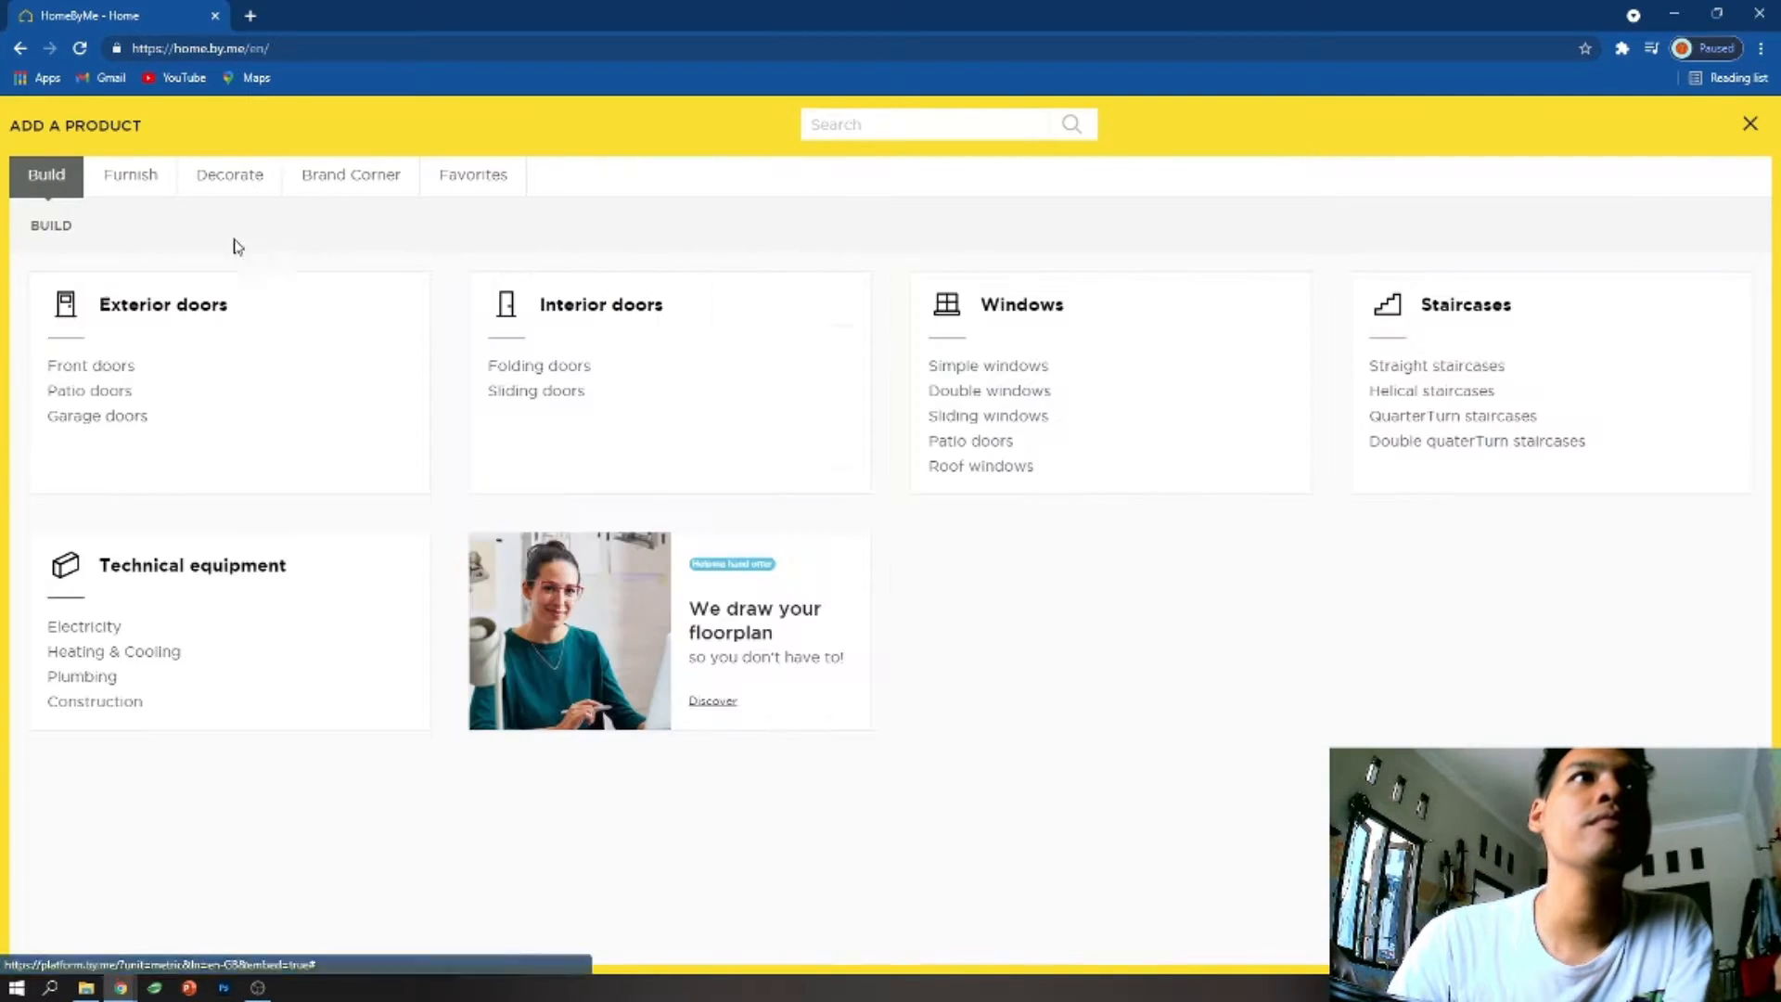
left_click(79, 362)
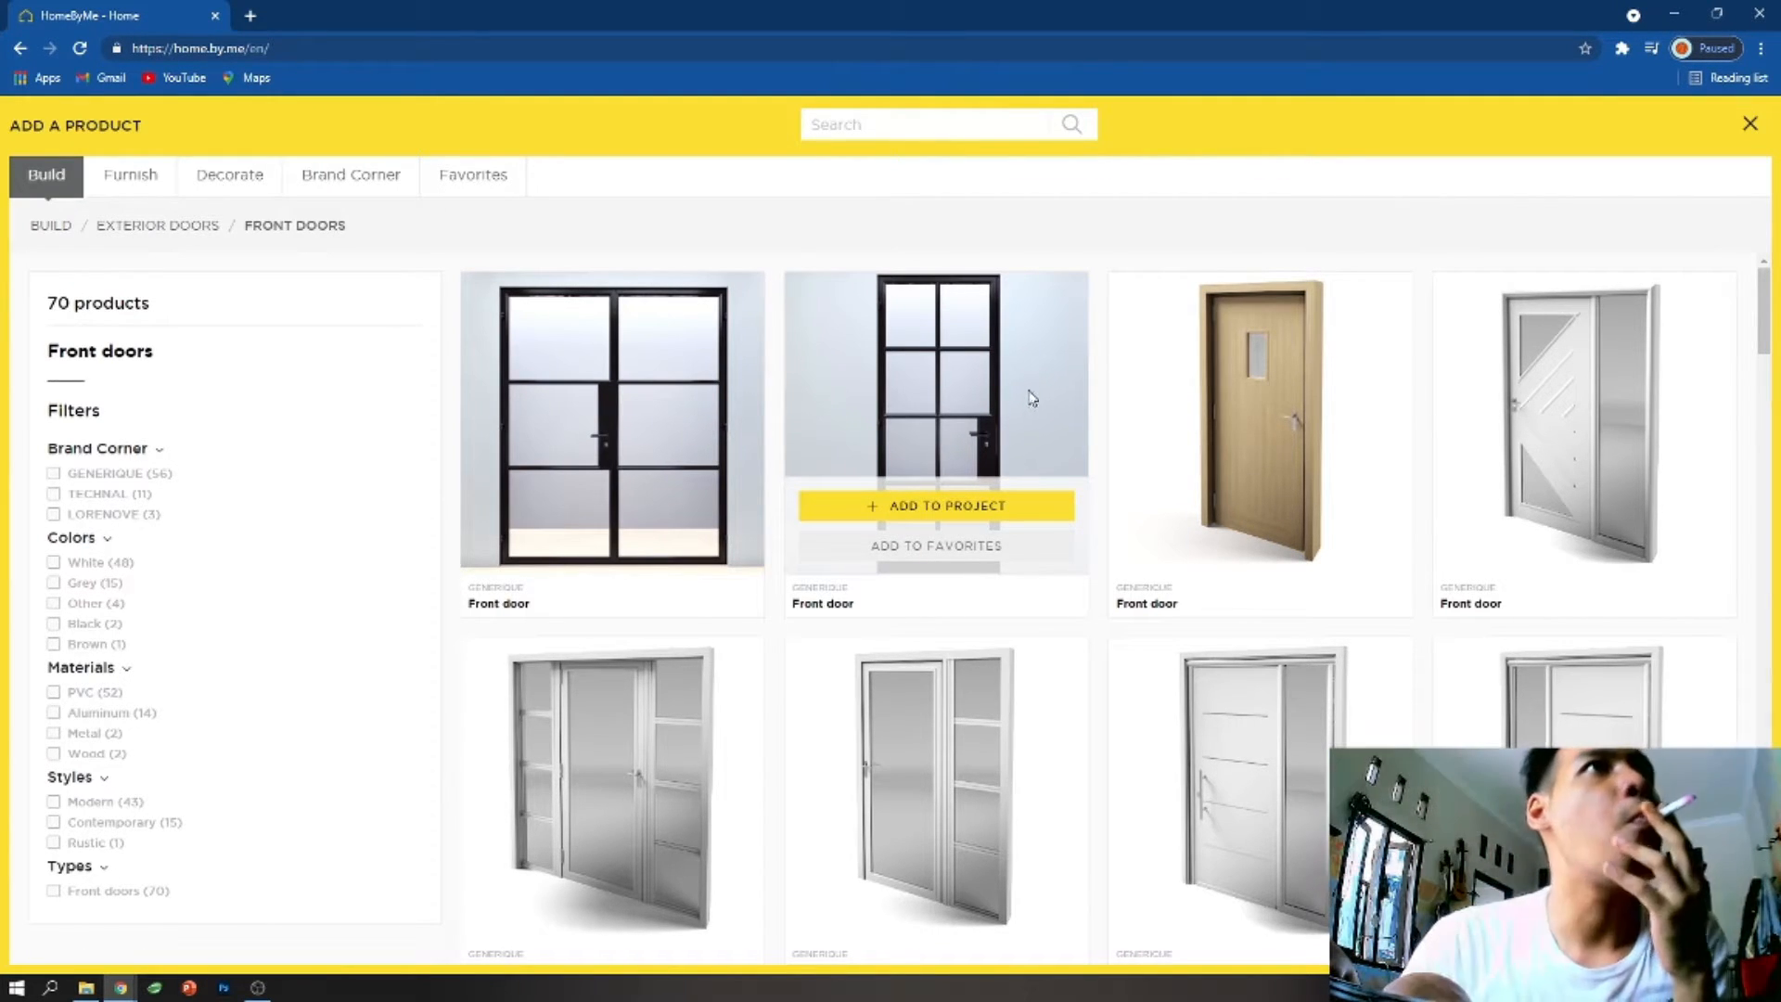
left_click(51, 225)
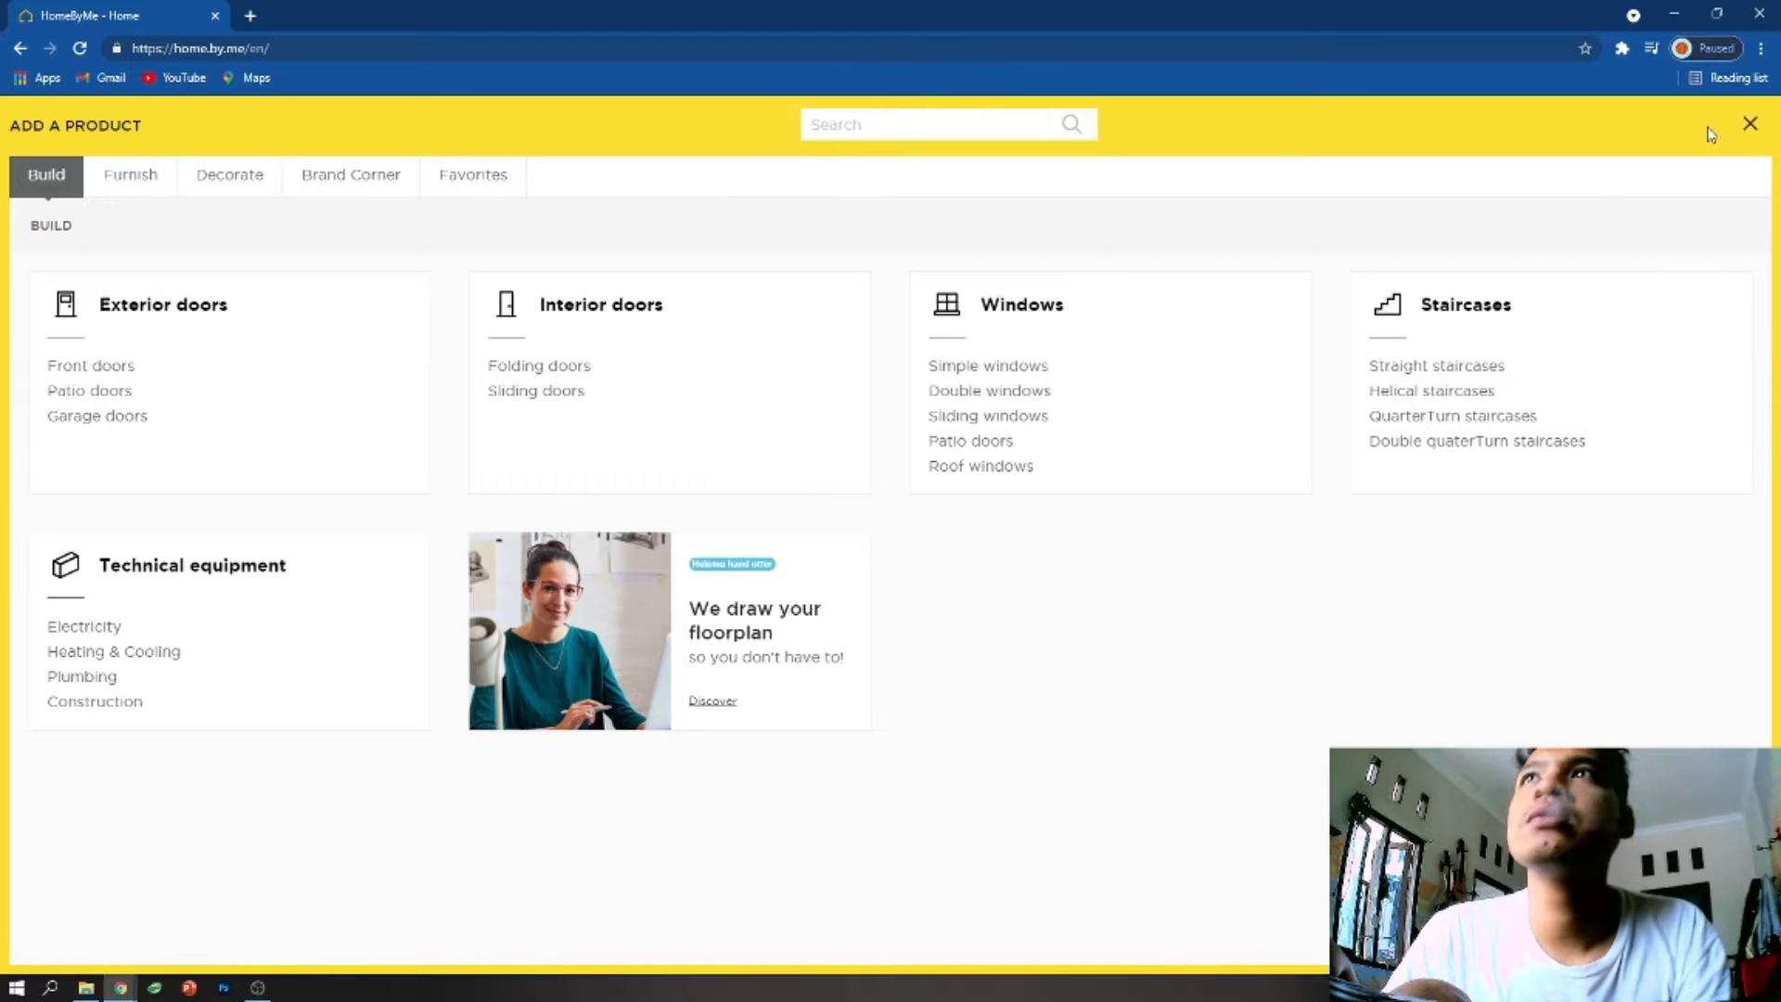
left_click(1750, 125)
- Select the wall between room 1 and the garden and inspect the house from above
left_click_drag(696, 556, 1005, 560)
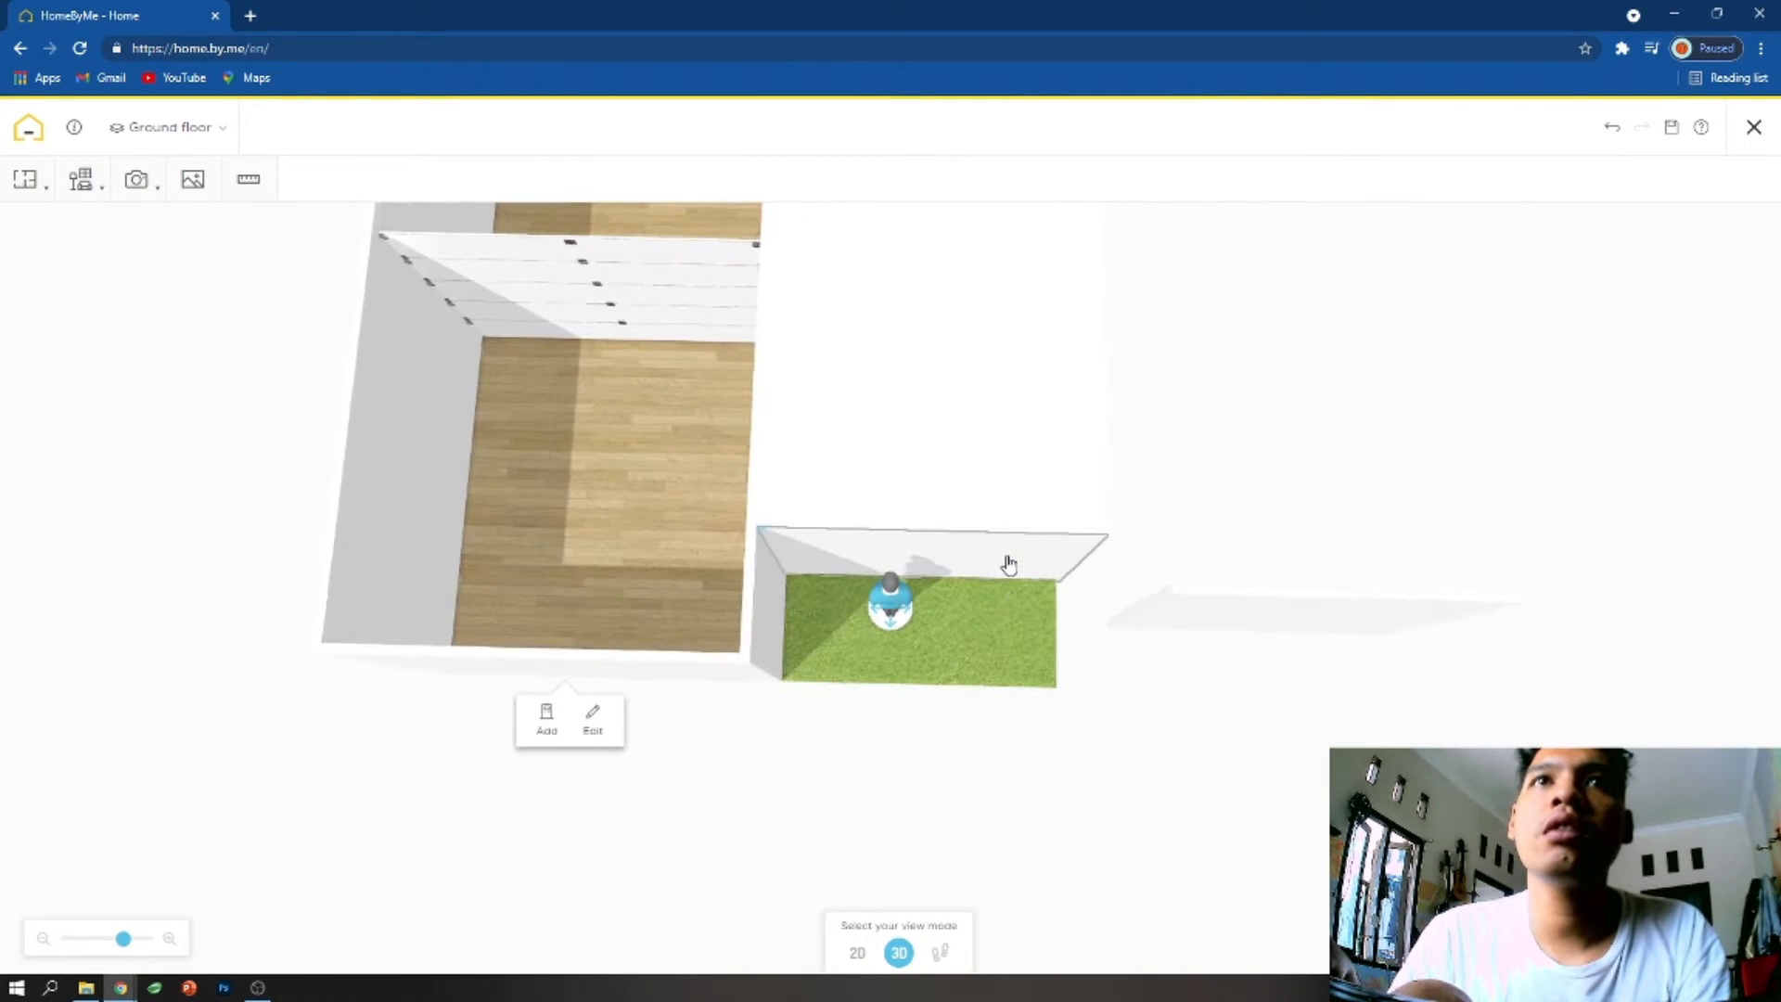
left_click(1006, 561)
left_click_drag(989, 477, 1019, 391)
left_click(1743, 241)
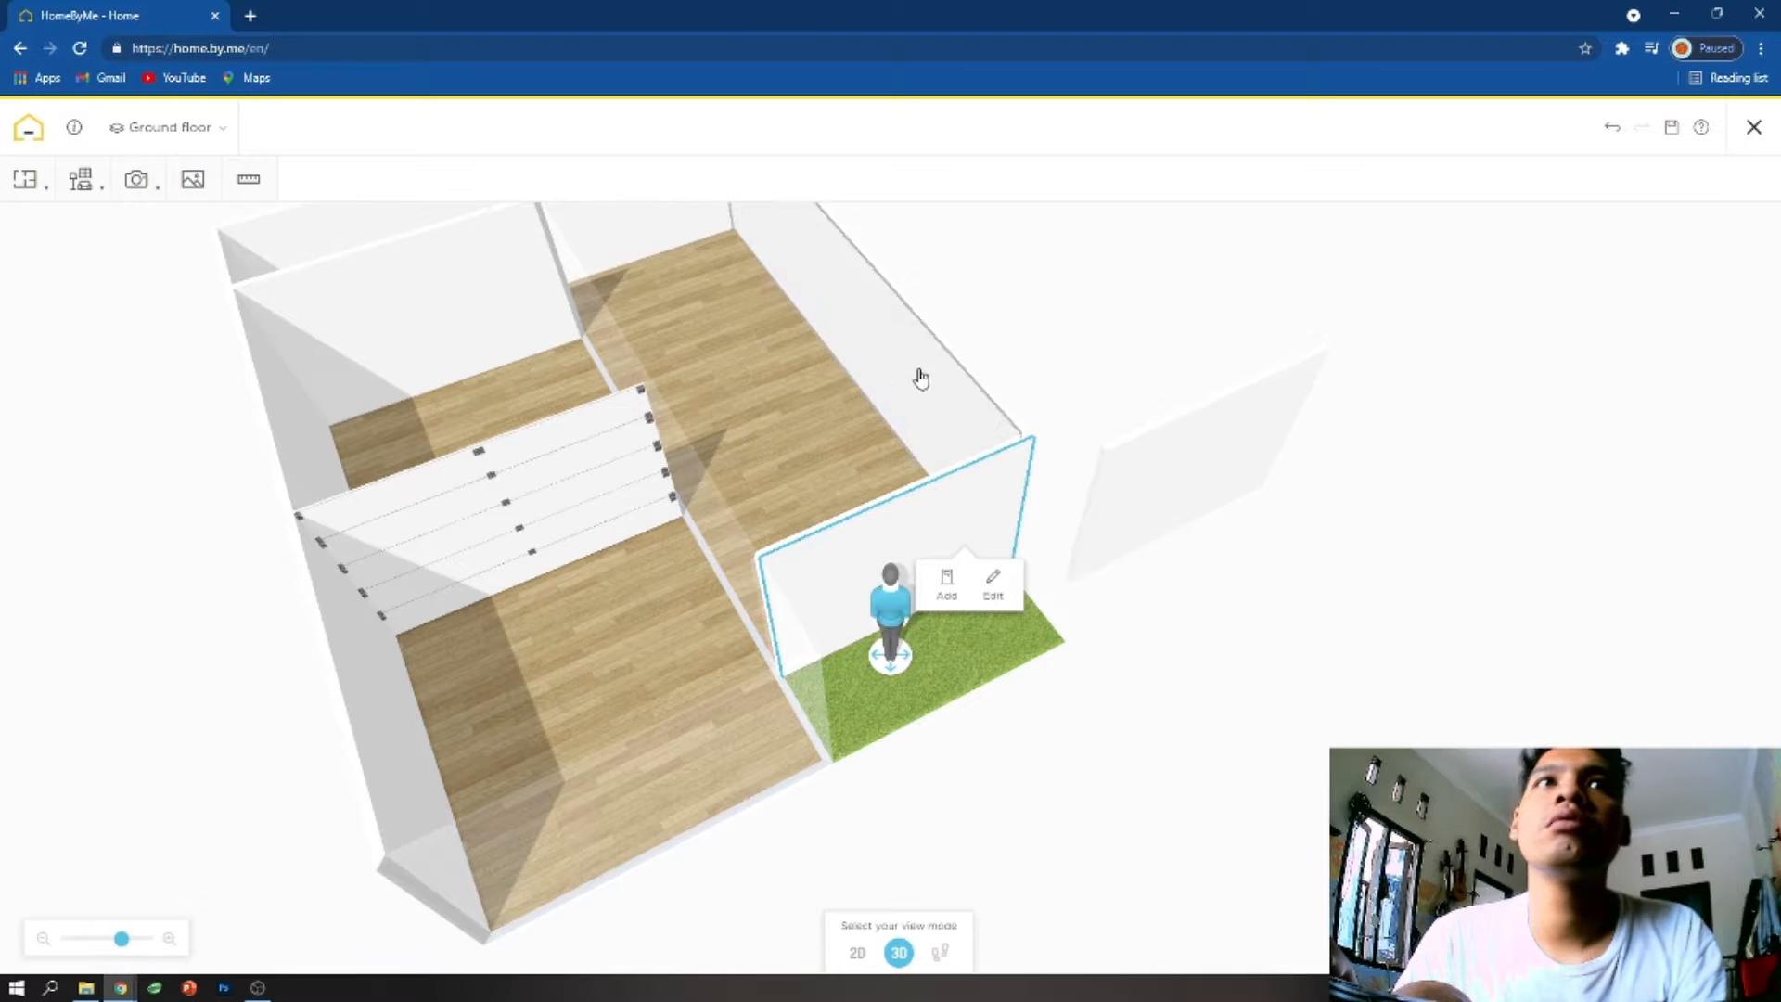
- Exit the planner, check the overview page of New project and return to the home page
left_click(1754, 127)
left_click(858, 601)
left_click(476, 807)
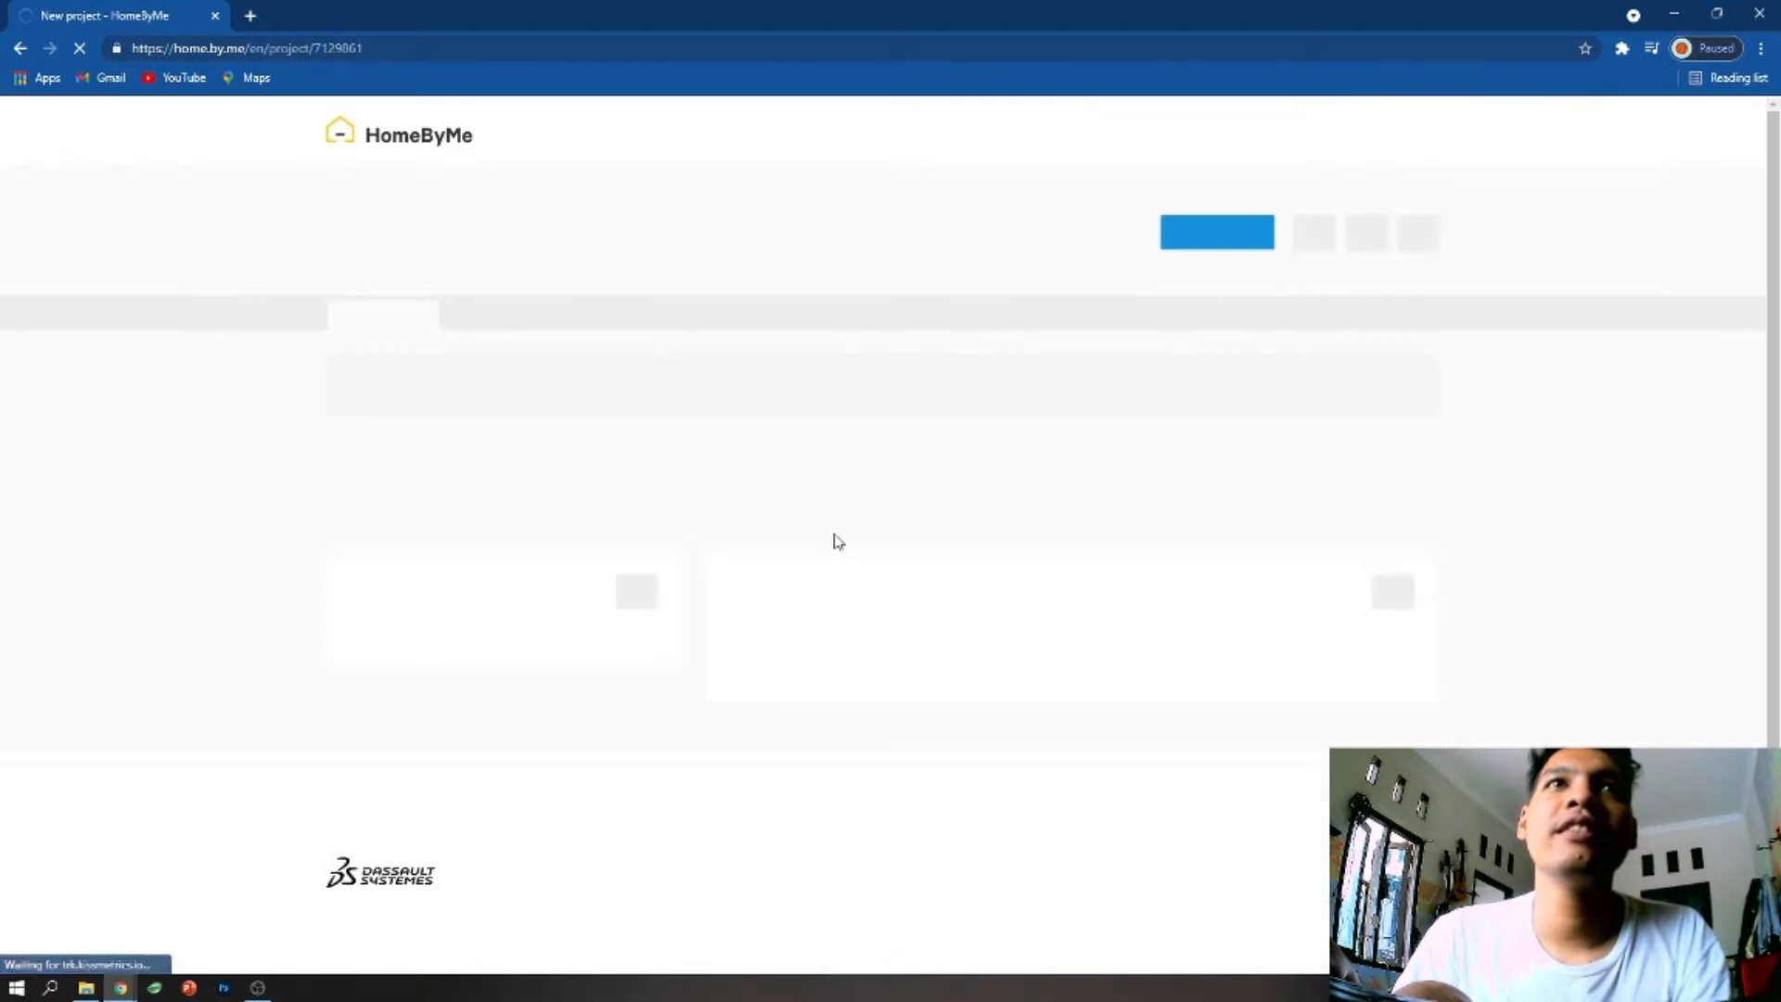
scroll(615, 583, "down", 10)
scroll(615, 583, "up", 10)
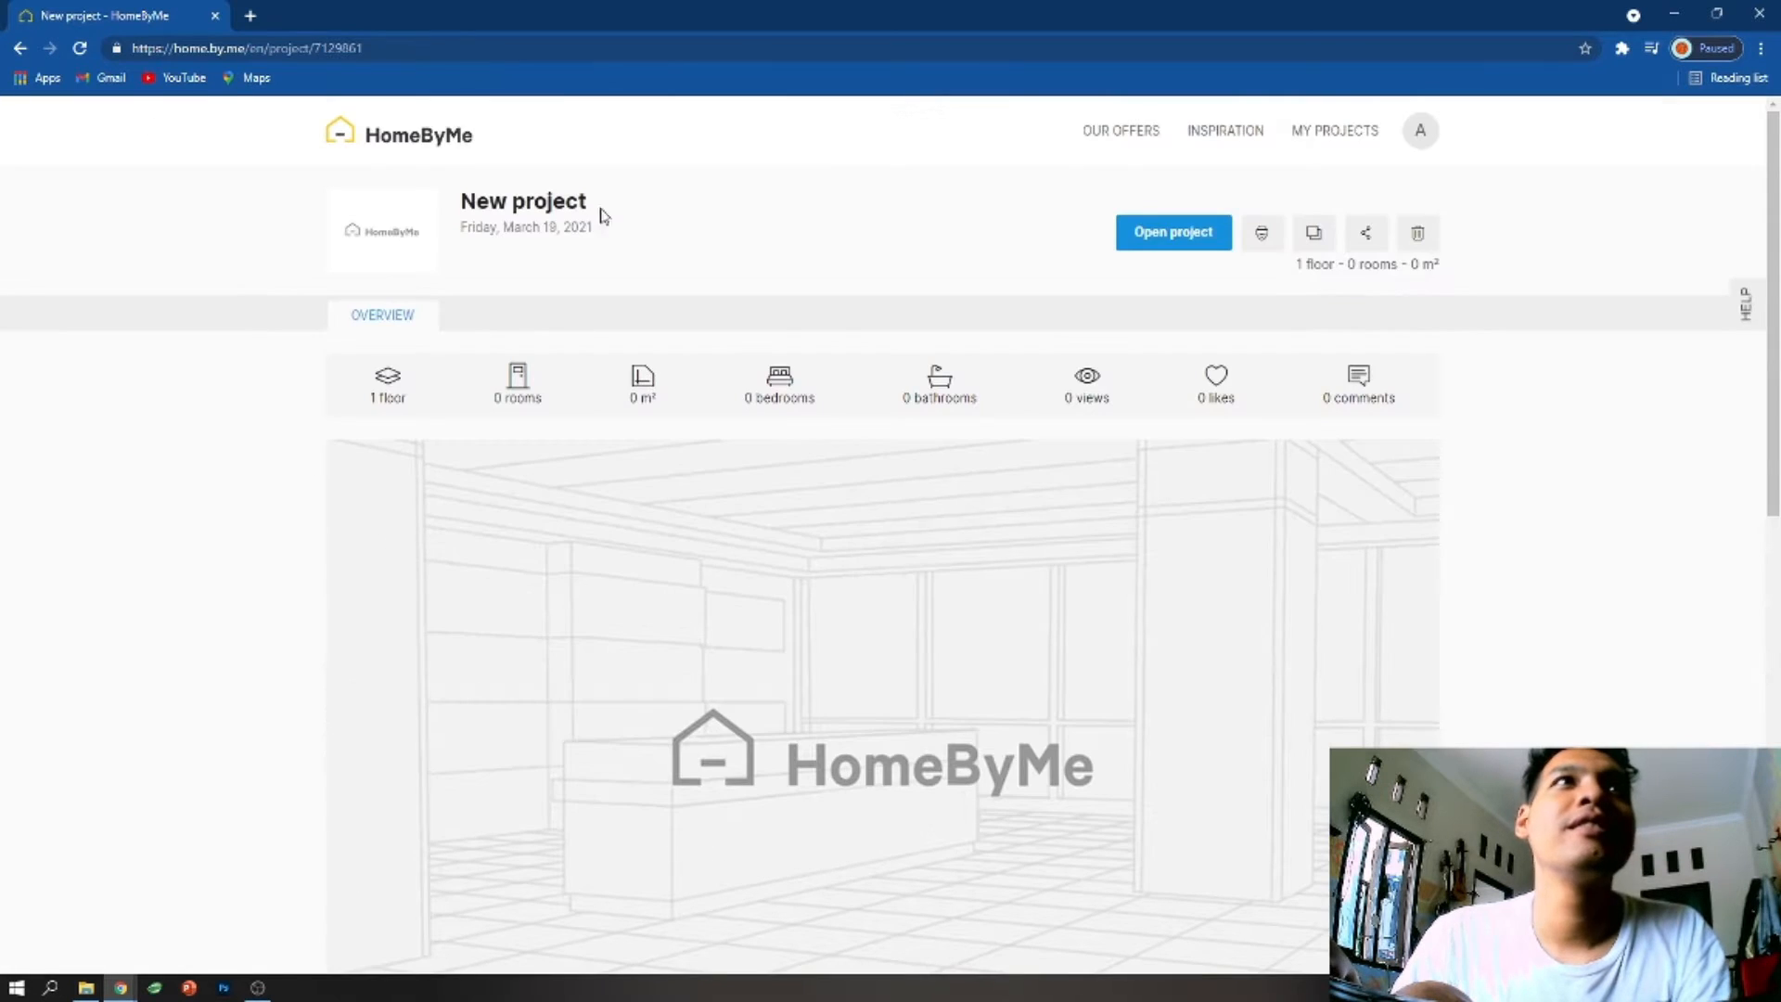
left_click(20, 48)
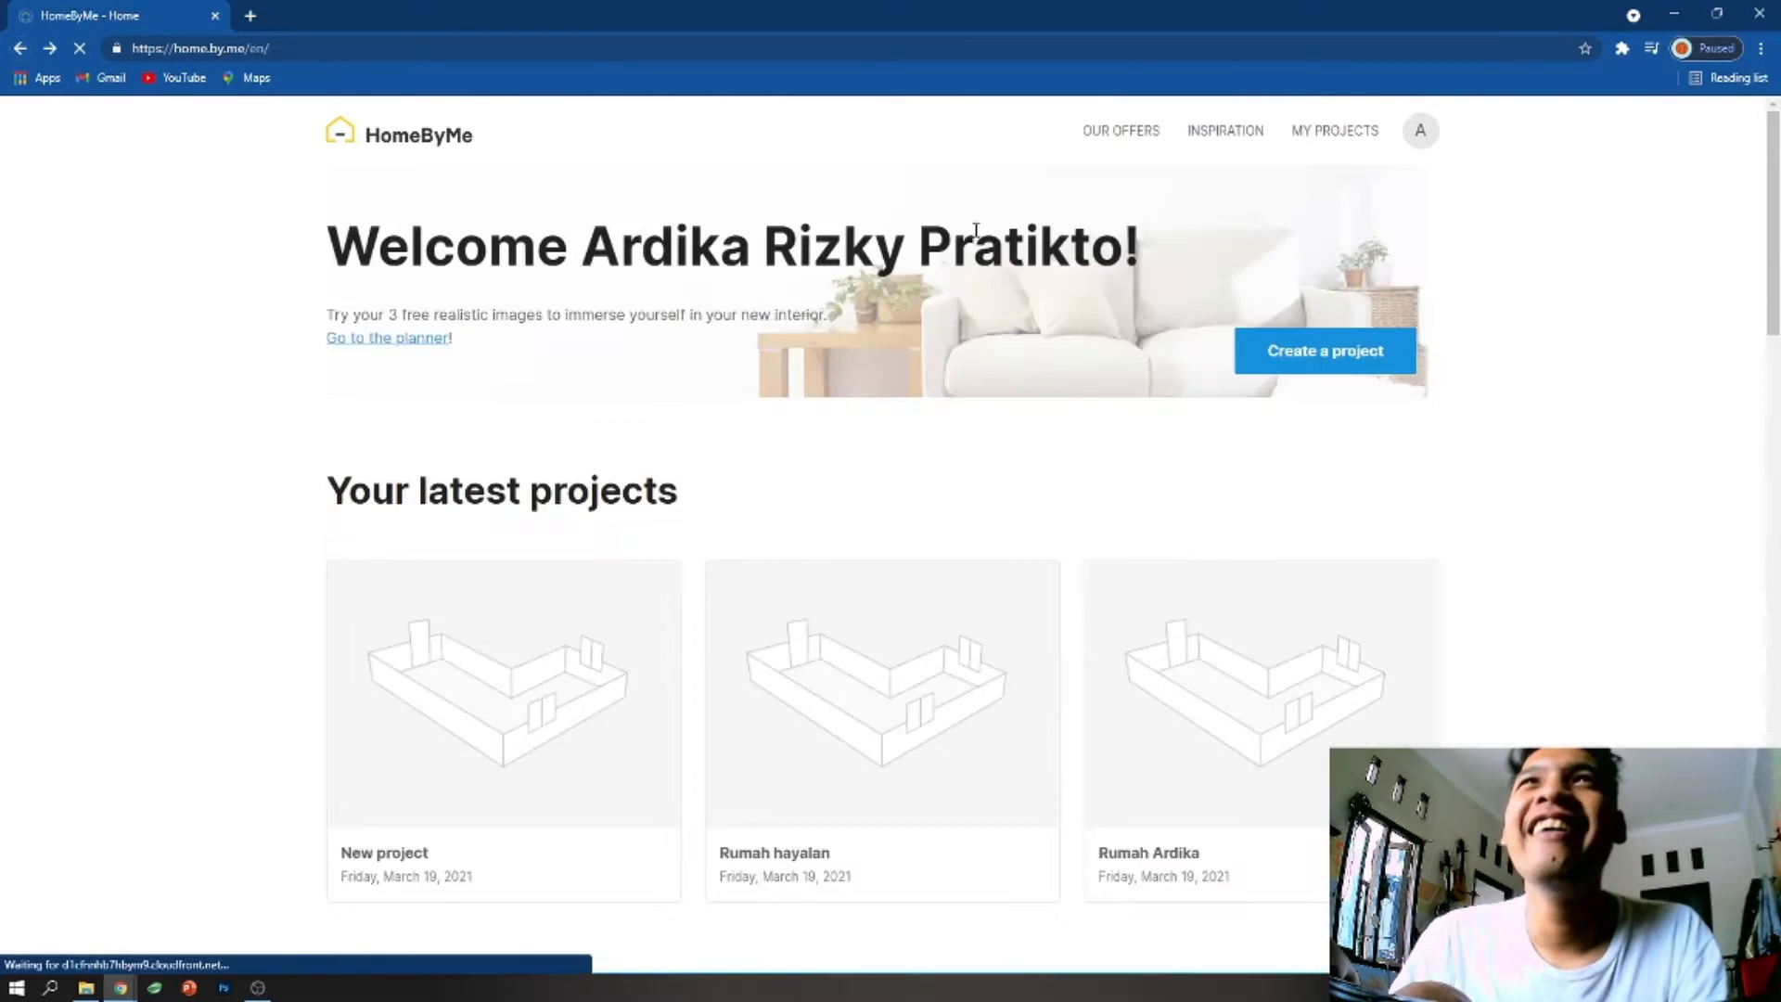
- Open the third of the latest projects from the home page and launch it in the planner
scroll(1086, 346, "down", 5)
scroll(1235, 580, "up", 3)
left_click(1235, 609)
scroll(844, 470, "down", 10)
scroll(906, 529, "up", 10)
left_click(1173, 231)
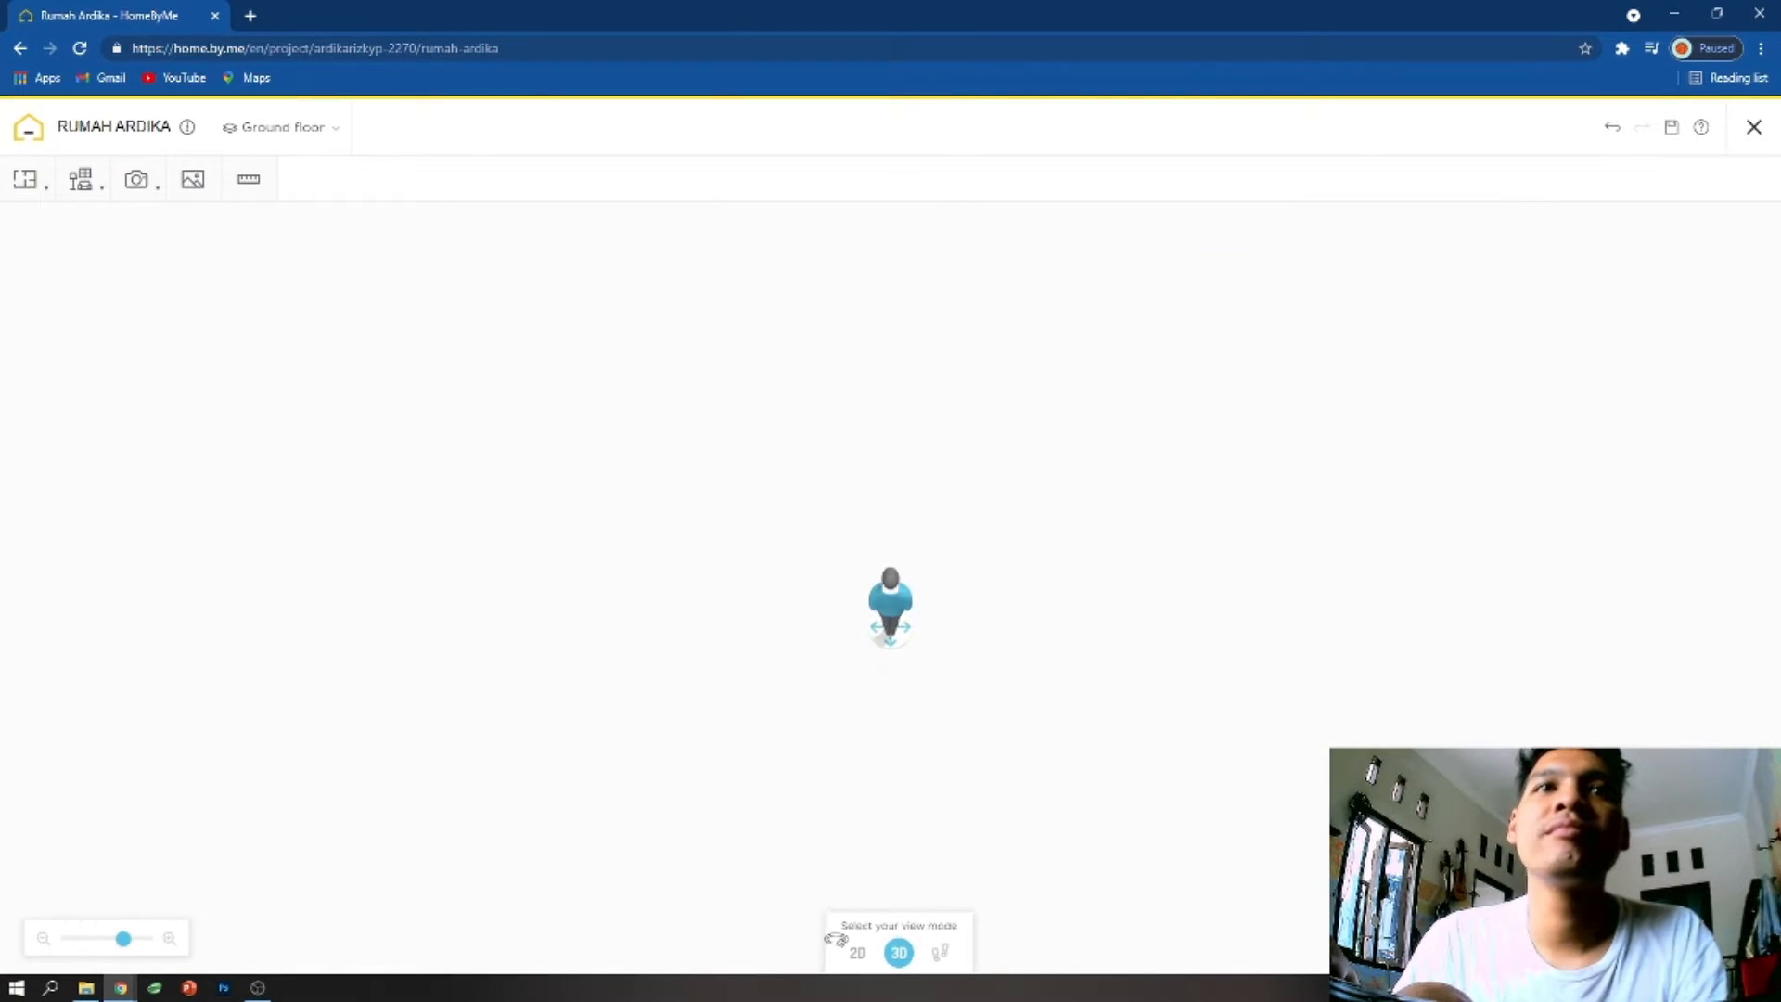
- Create a rectangular room with a surface of 75 m² in the 2D view
left_click(856, 952)
scroll(877, 458, "down", 6)
scroll(878, 464, "up", 4)
mouse_move(22, 180)
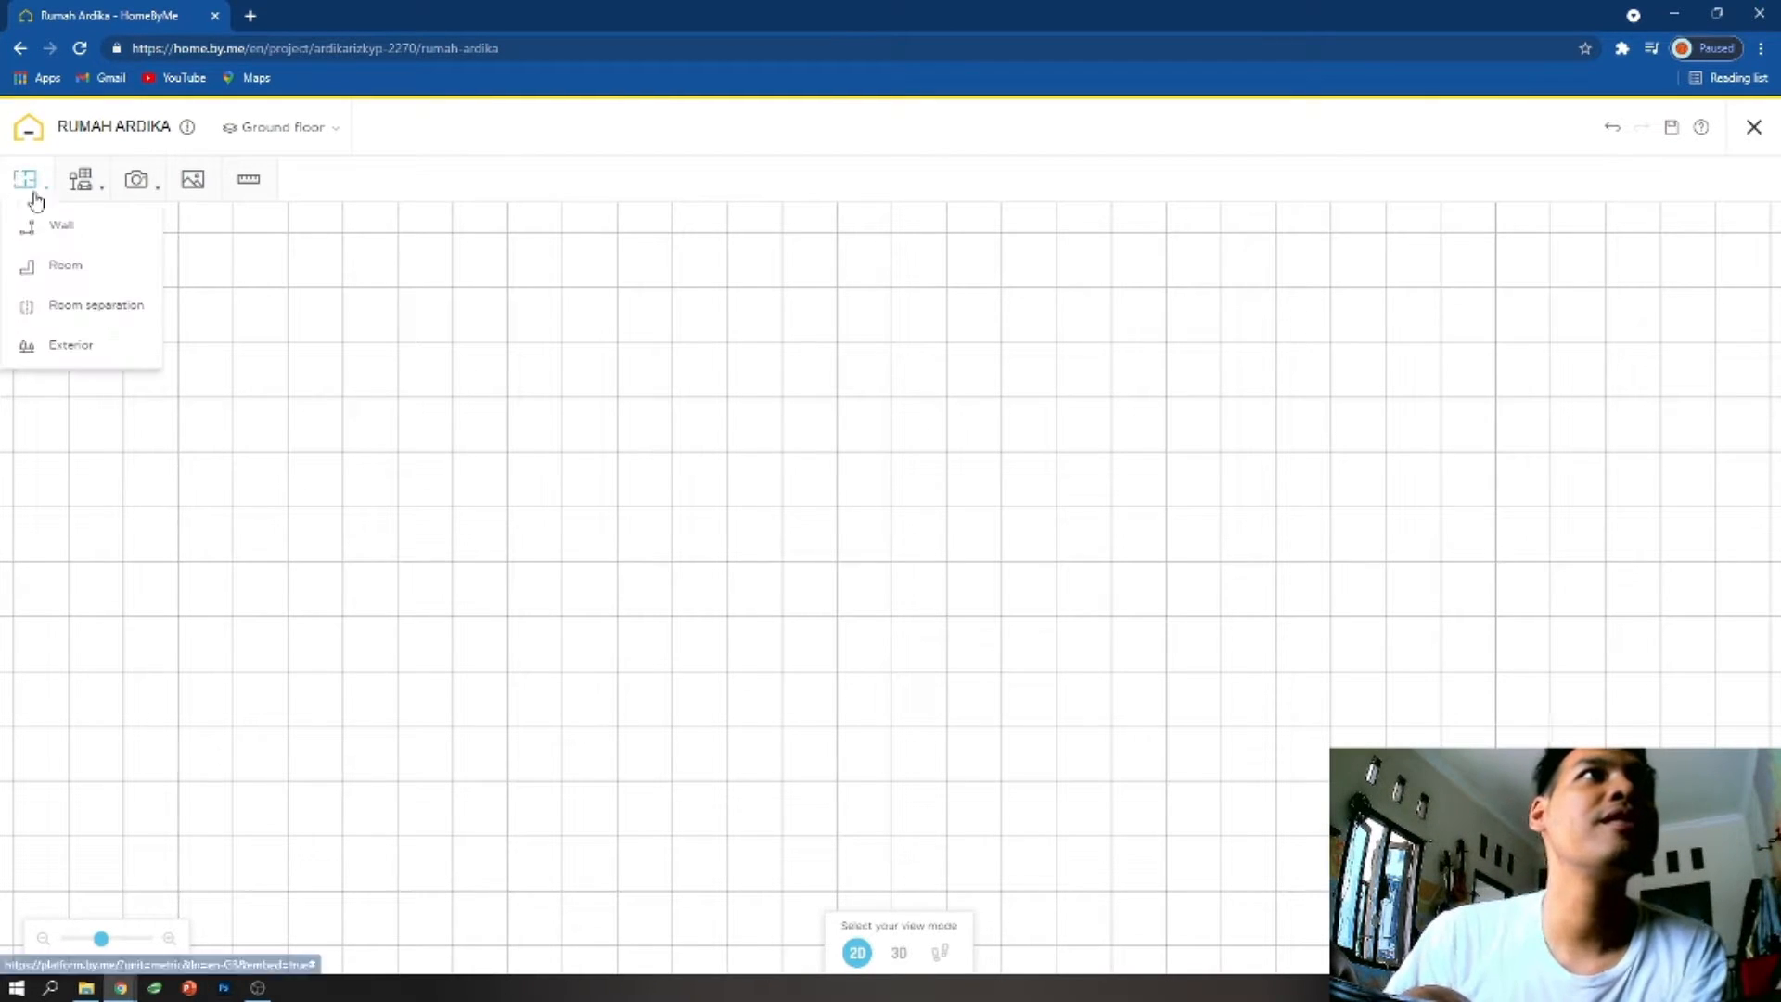
left_click(65, 267)
left_click(713, 570)
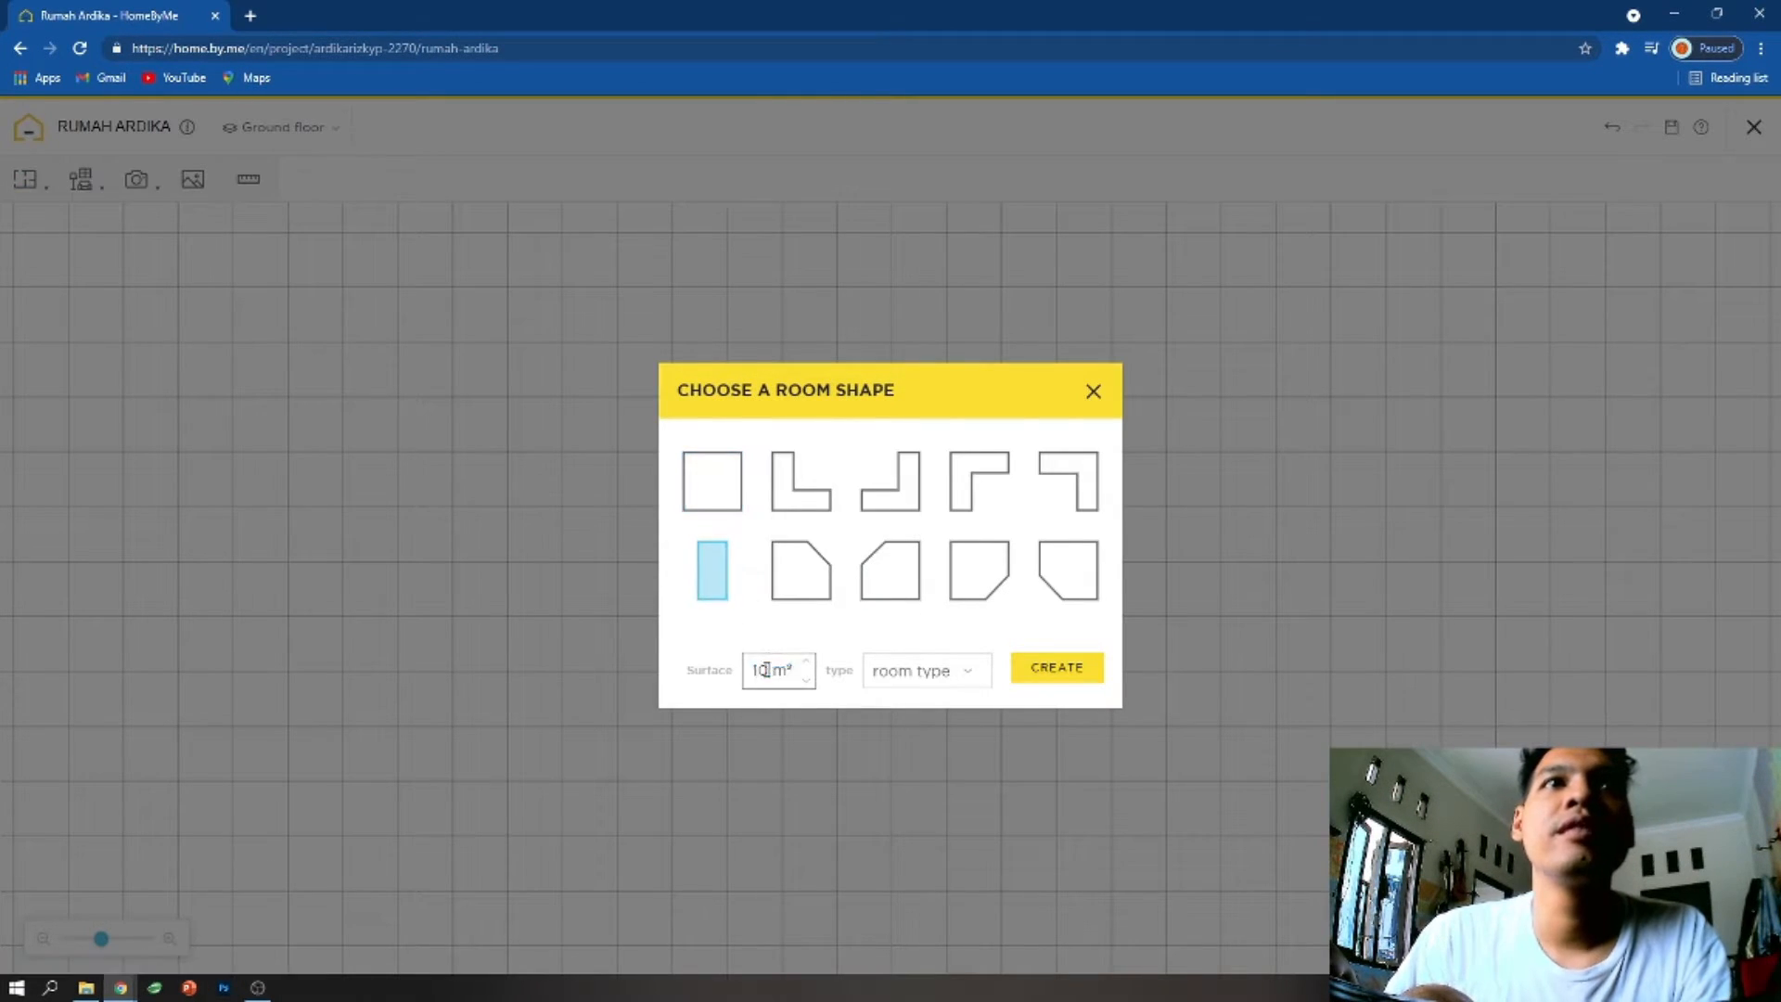
type("75")
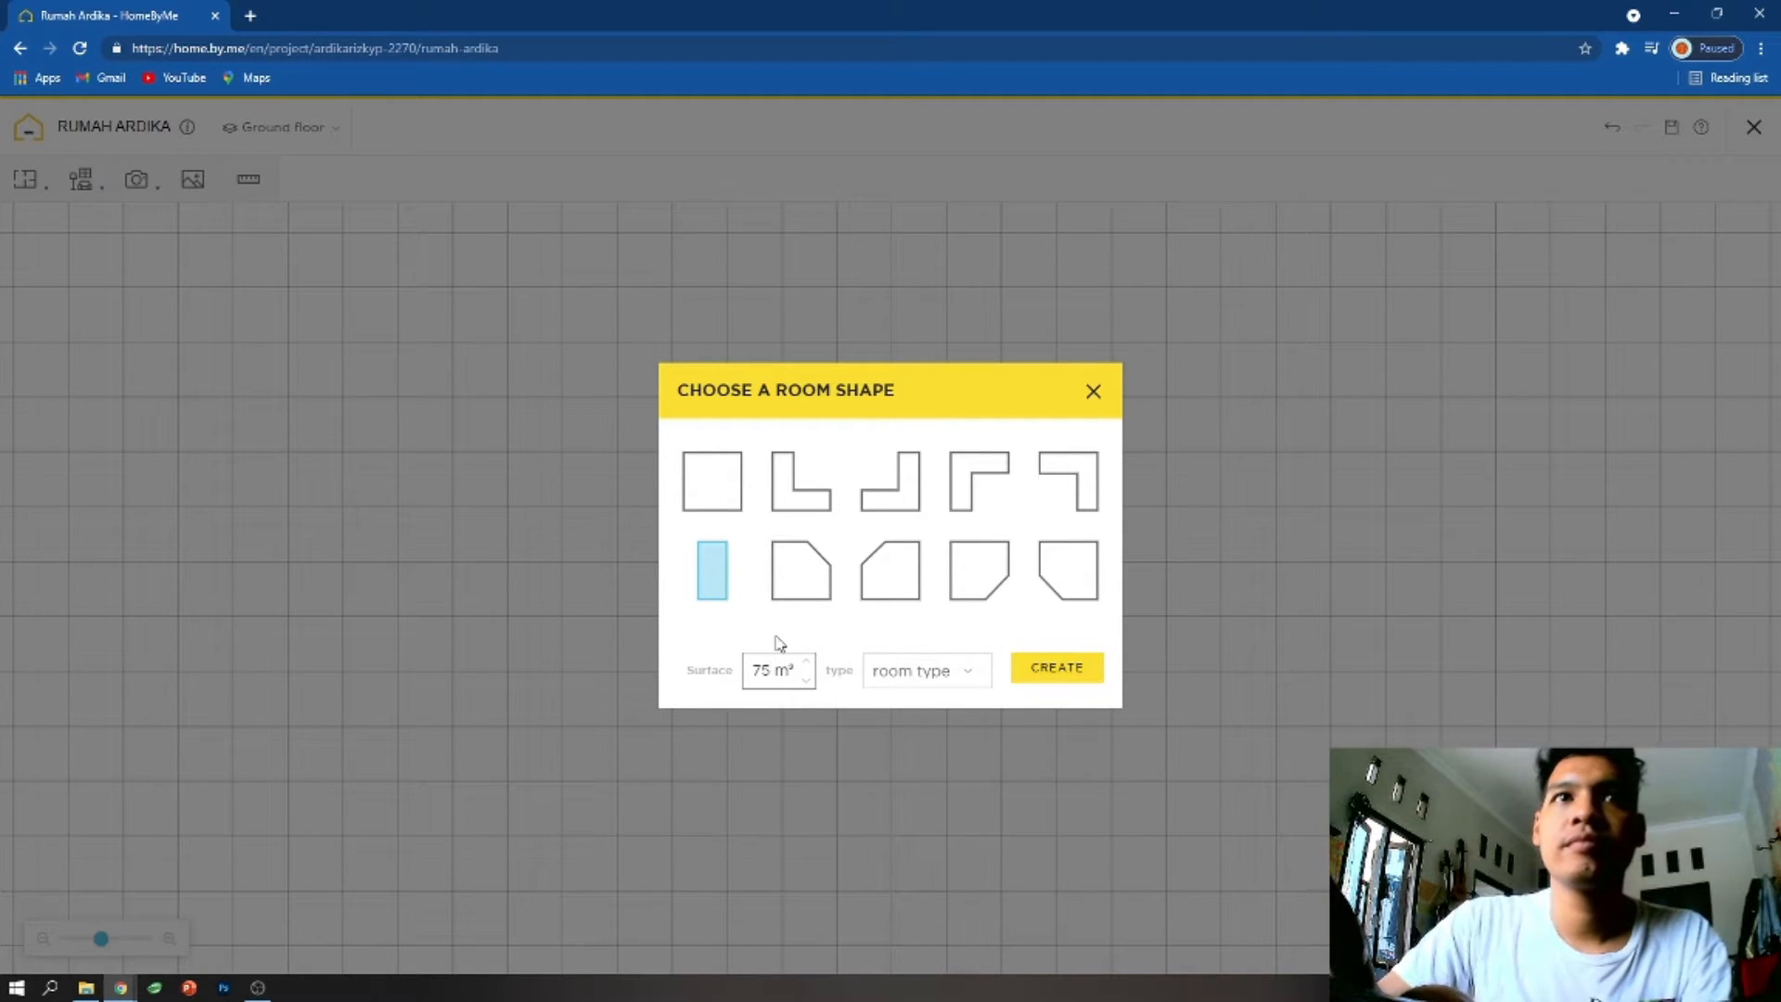
left_click(1057, 670)
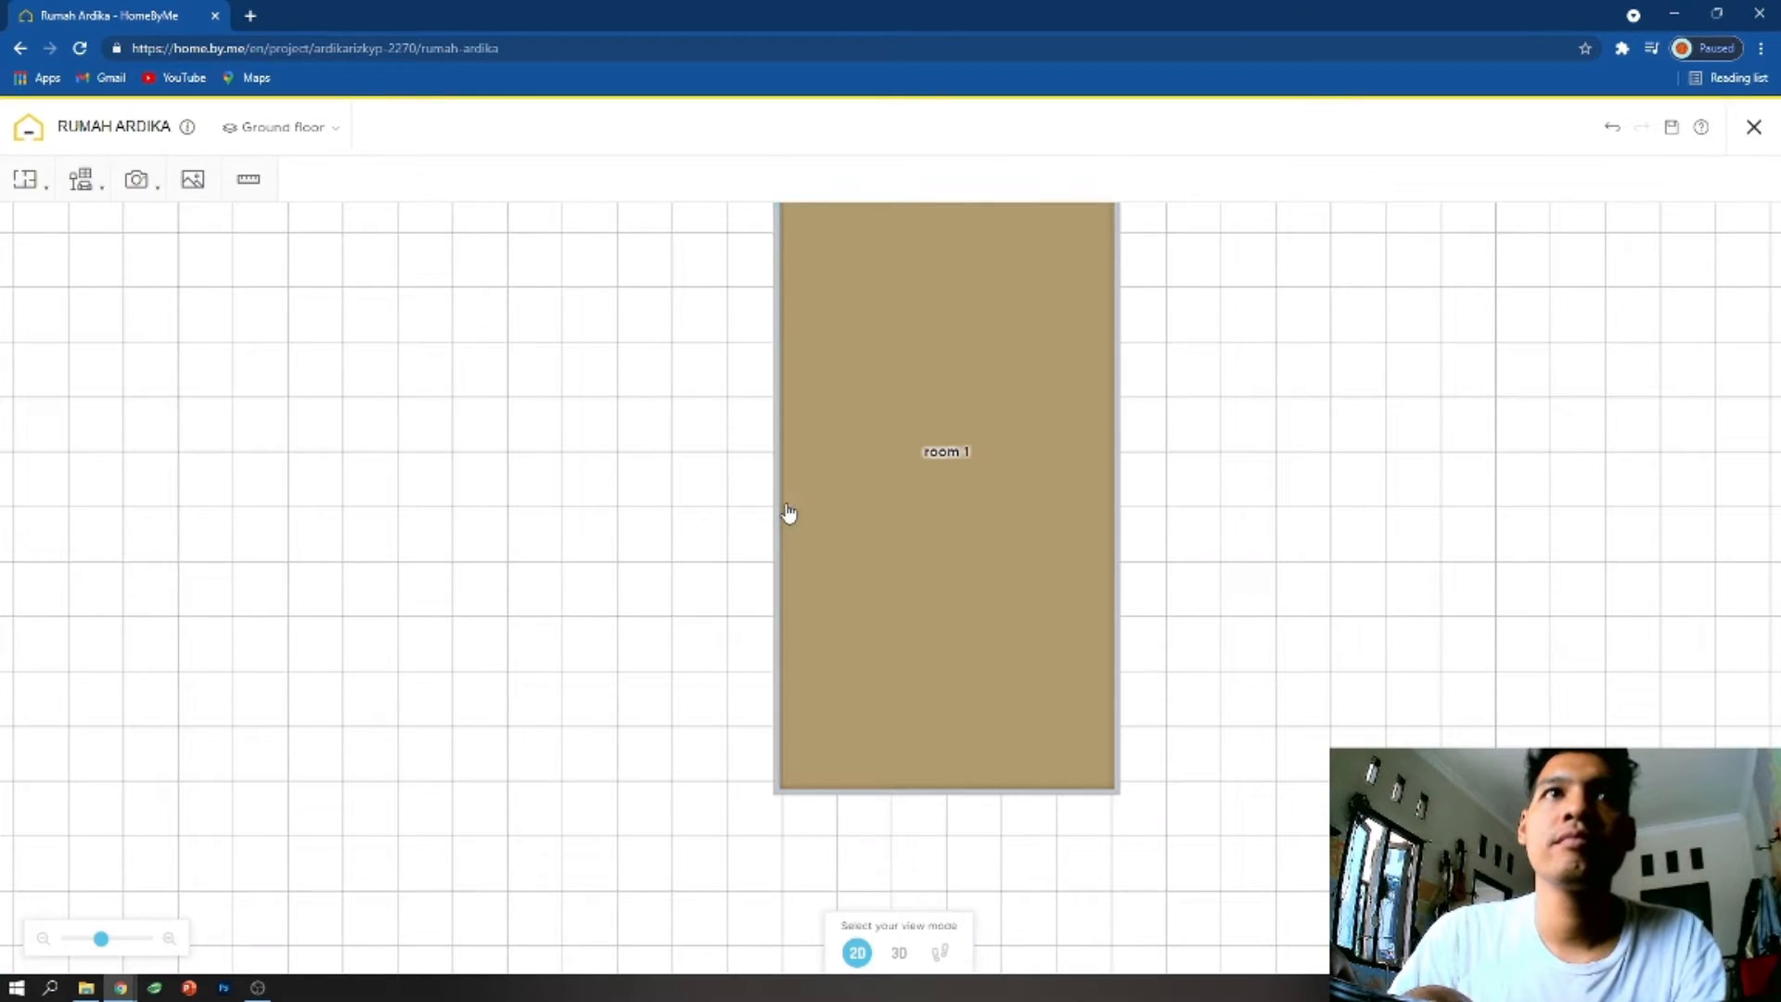
- Widen room 1 by moving its left wall outward, and shorten it to about 1059 cm by moving its upper wall inward
scroll(876, 528, "down", 5)
left_click_drag(825, 506, 788, 509)
left_click_drag(903, 299, 898, 363)
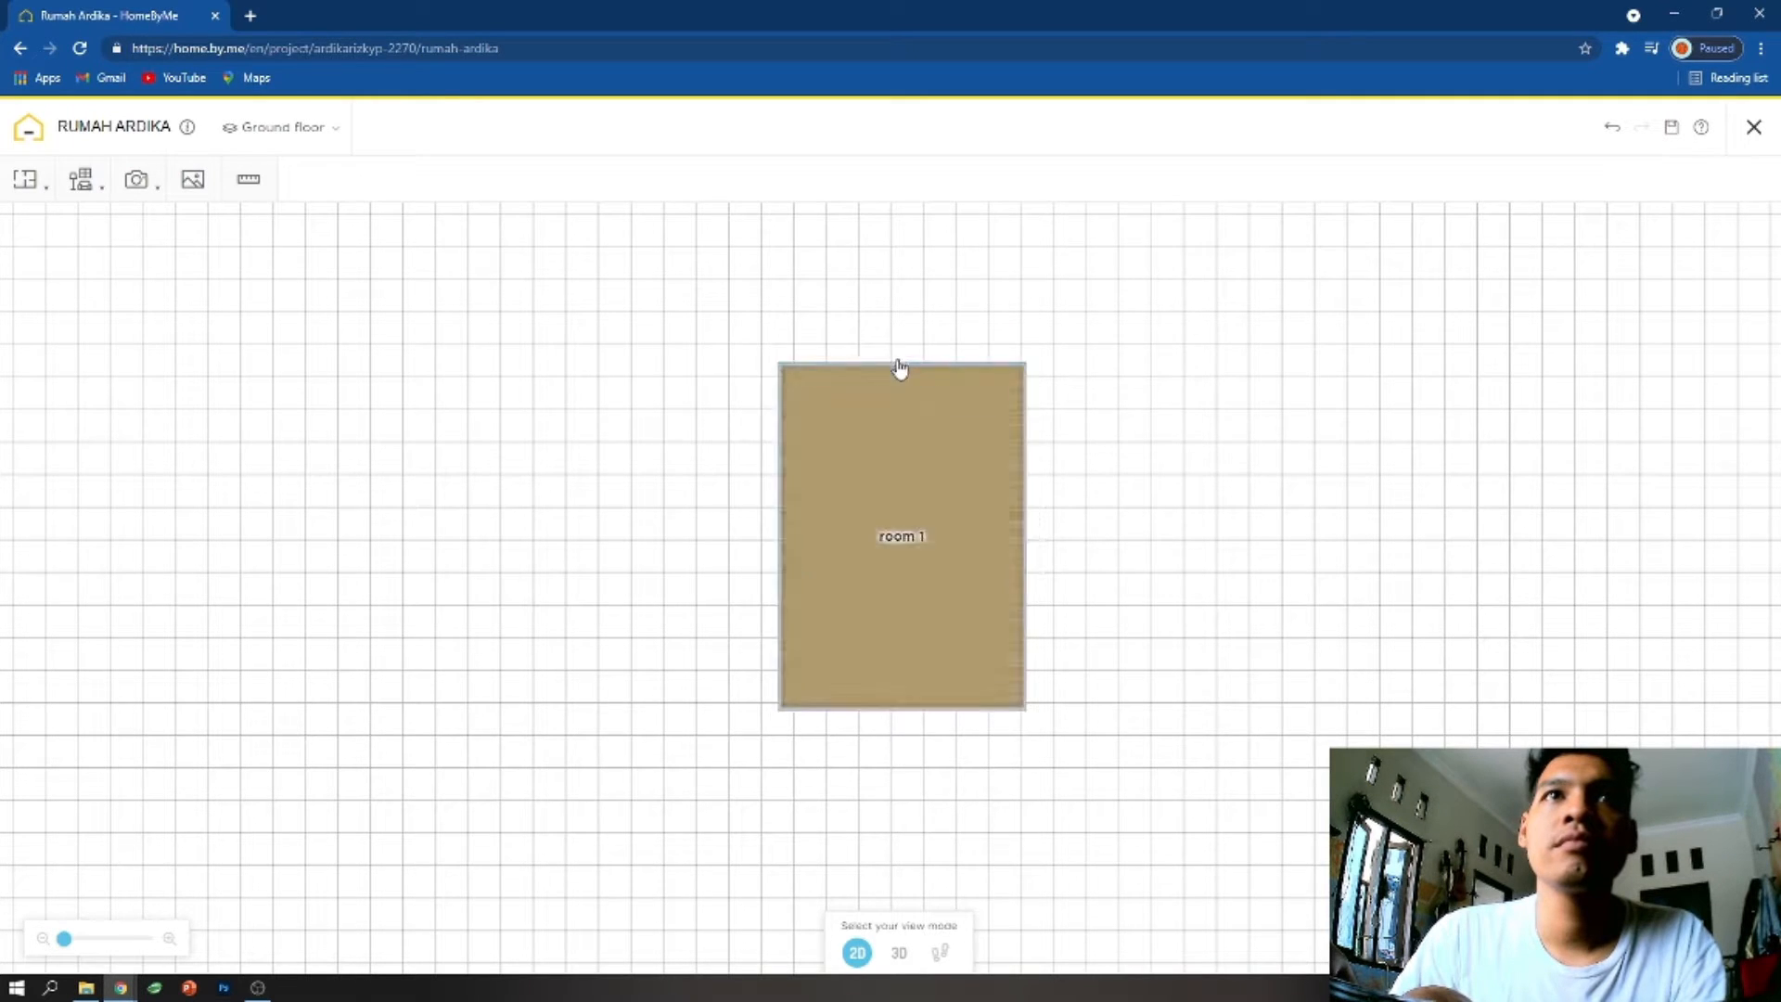
scroll(893, 576, "up", 2)
left_click(25, 179)
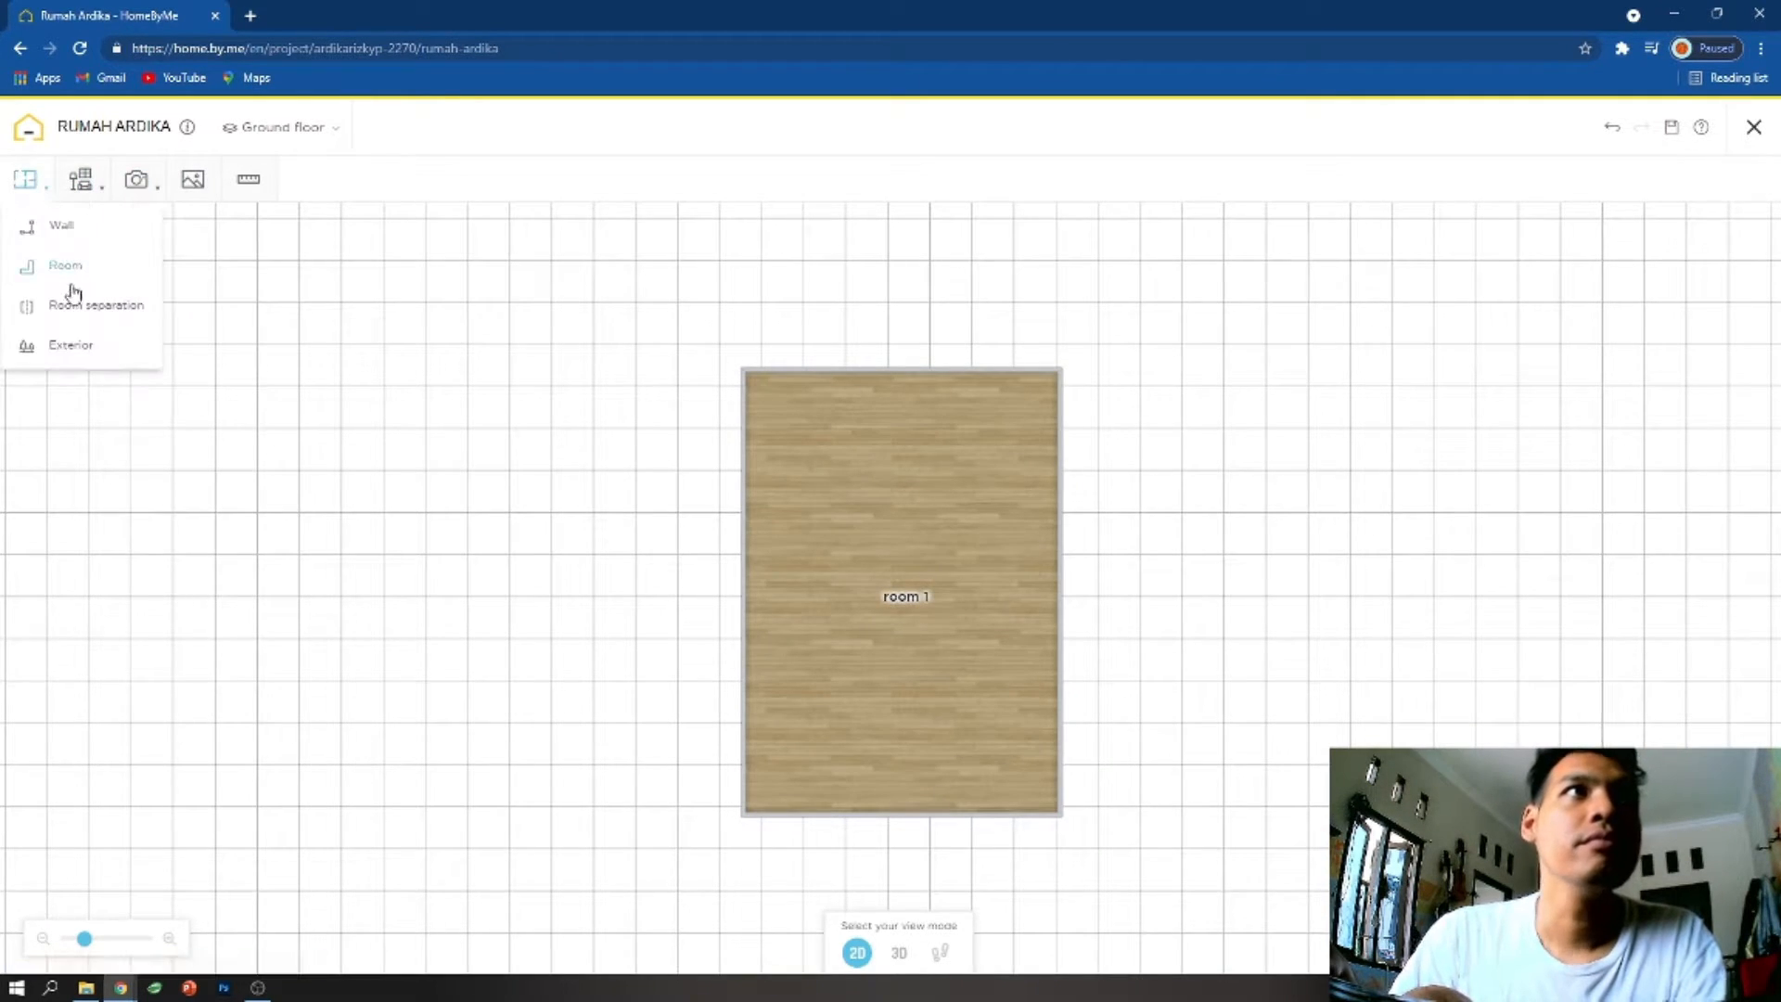
left_click(76, 267)
left_click(1091, 392)
- Draw an L-shaped partition starting about 182 cm below room 1's upper-left corner, running about 412 cm across and down to the lower wall
left_click(25, 179)
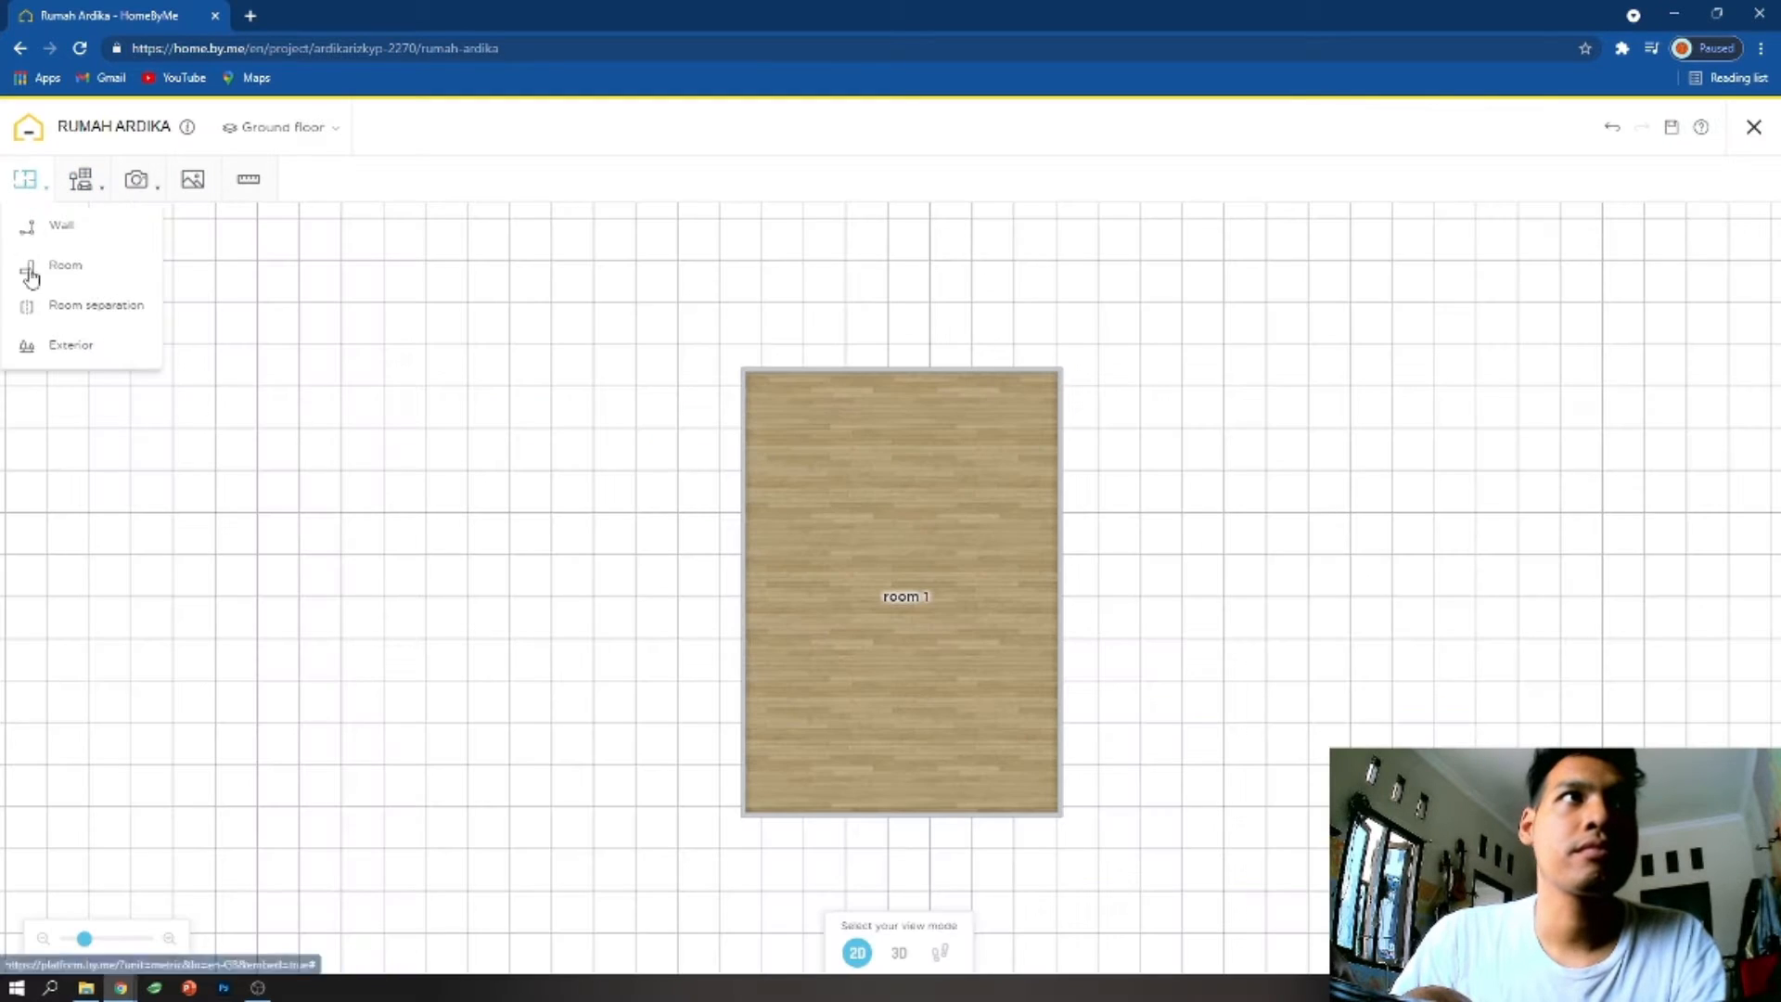
left_click(60, 226)
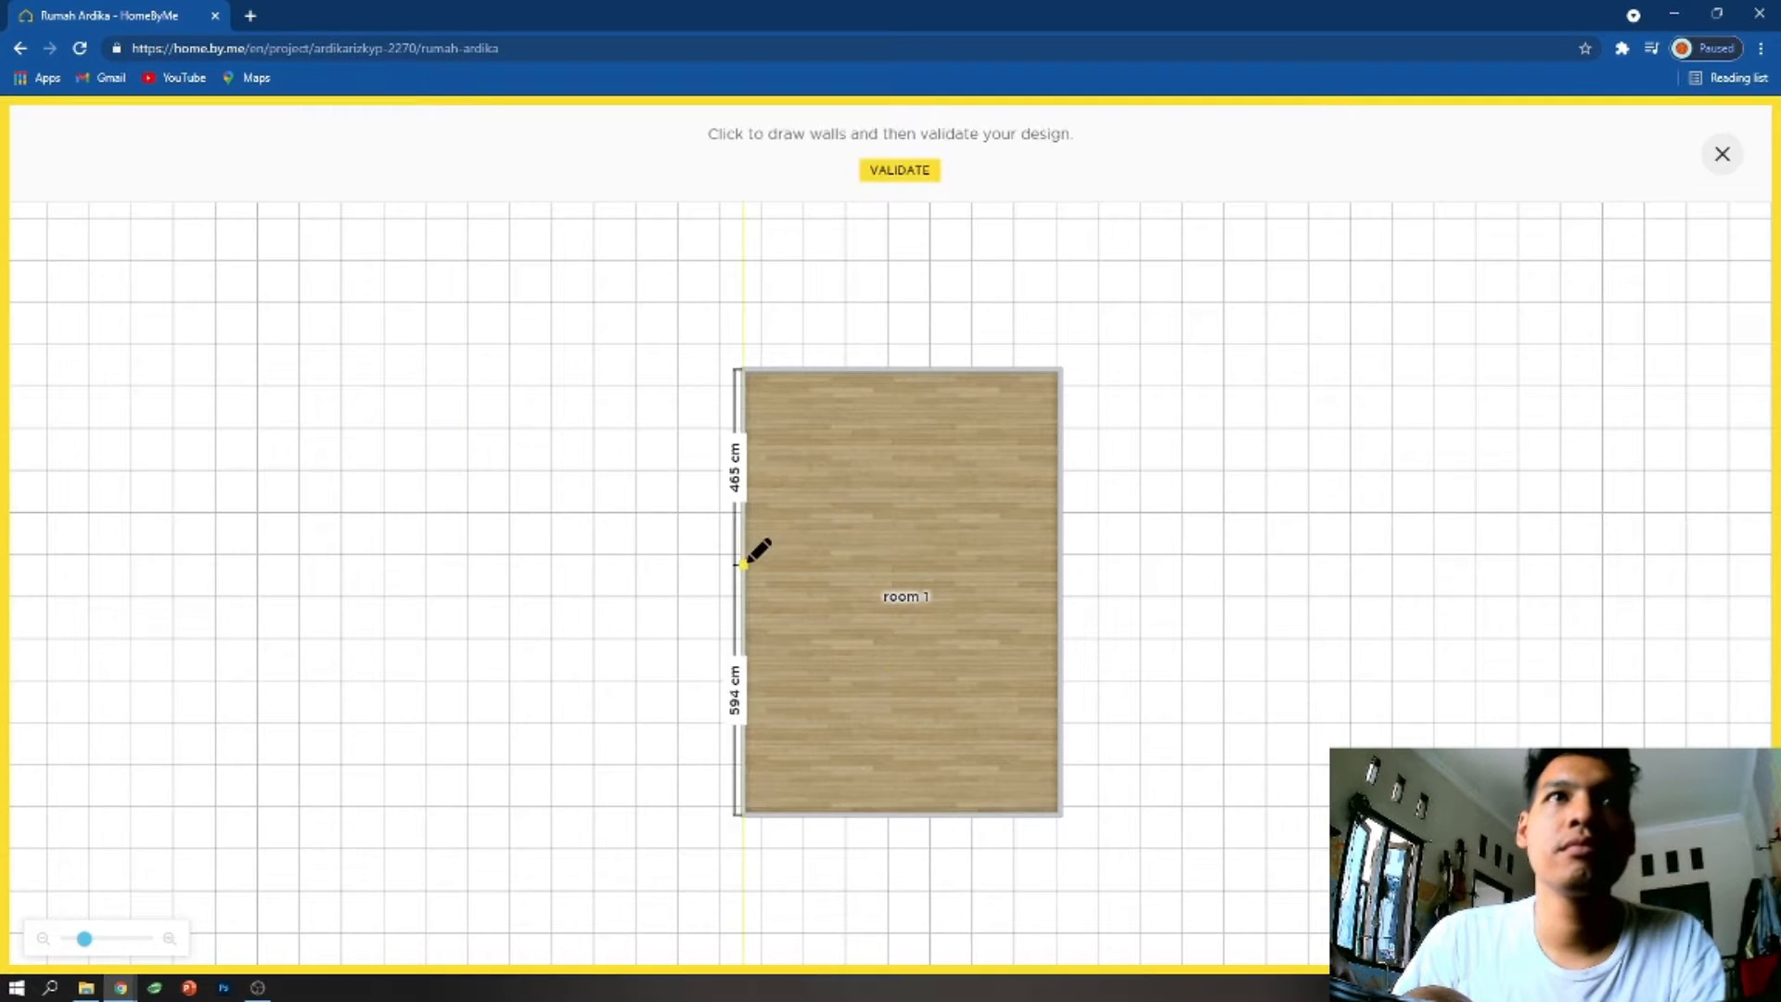
left_click(745, 446)
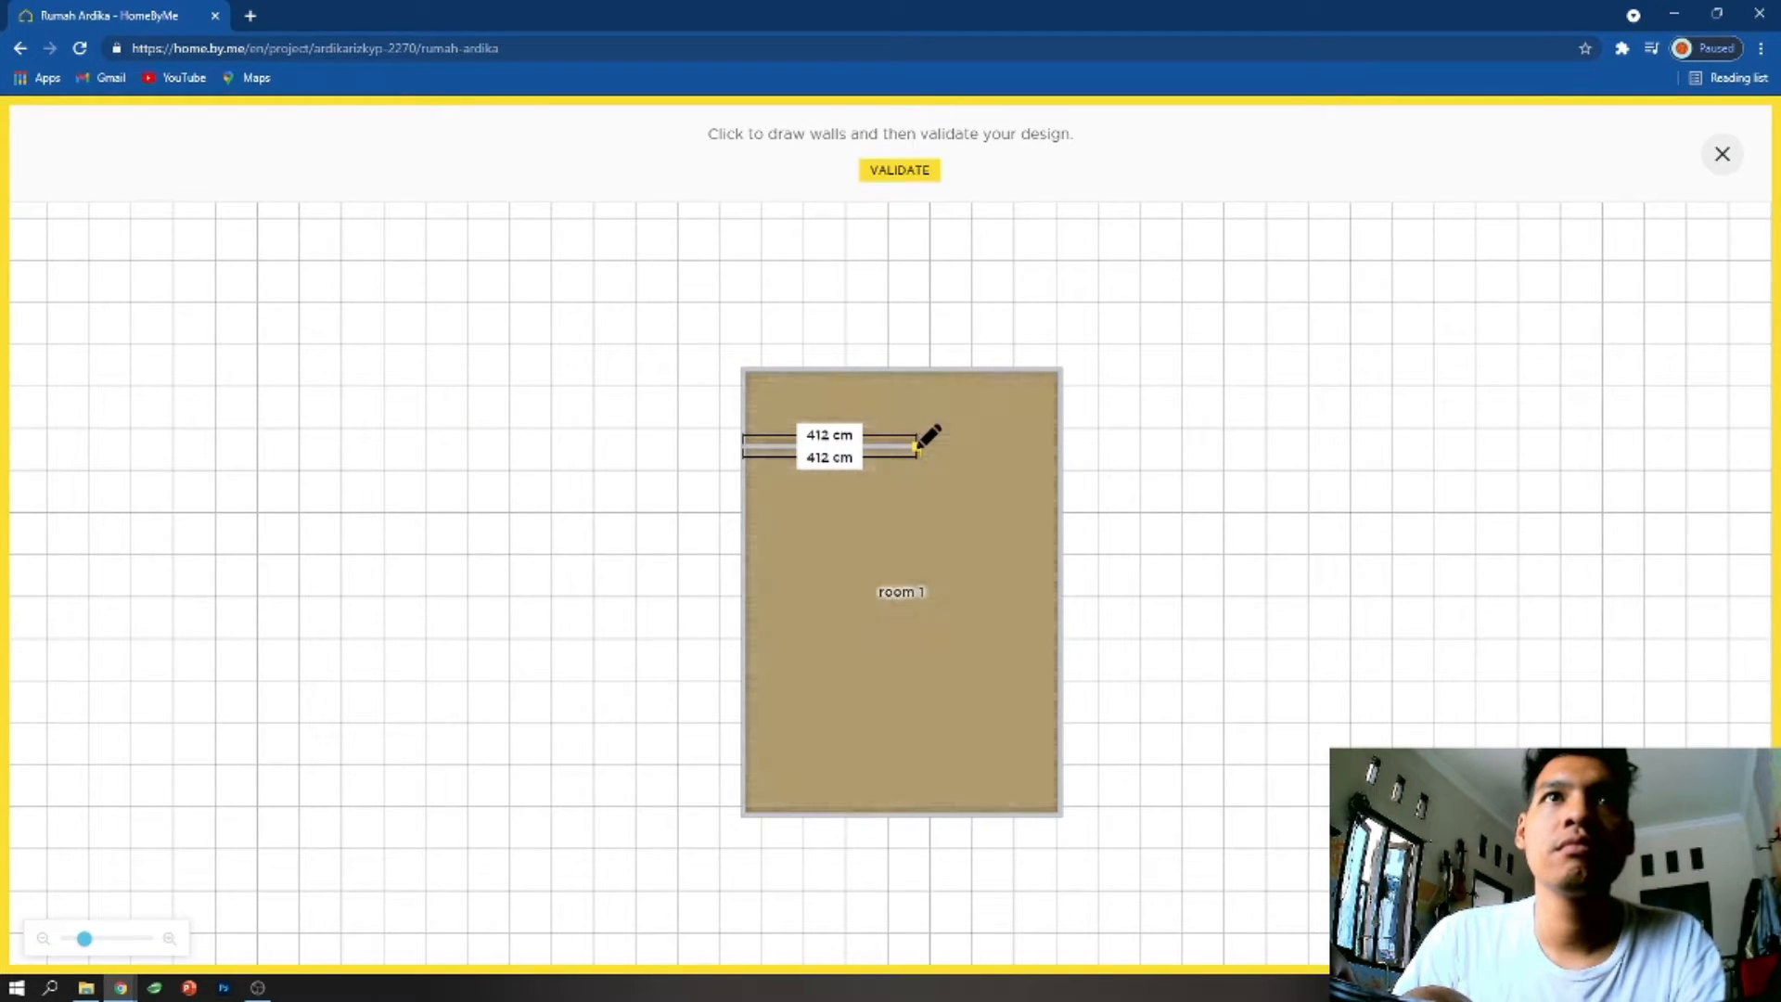
left_click(916, 446)
left_click(917, 814)
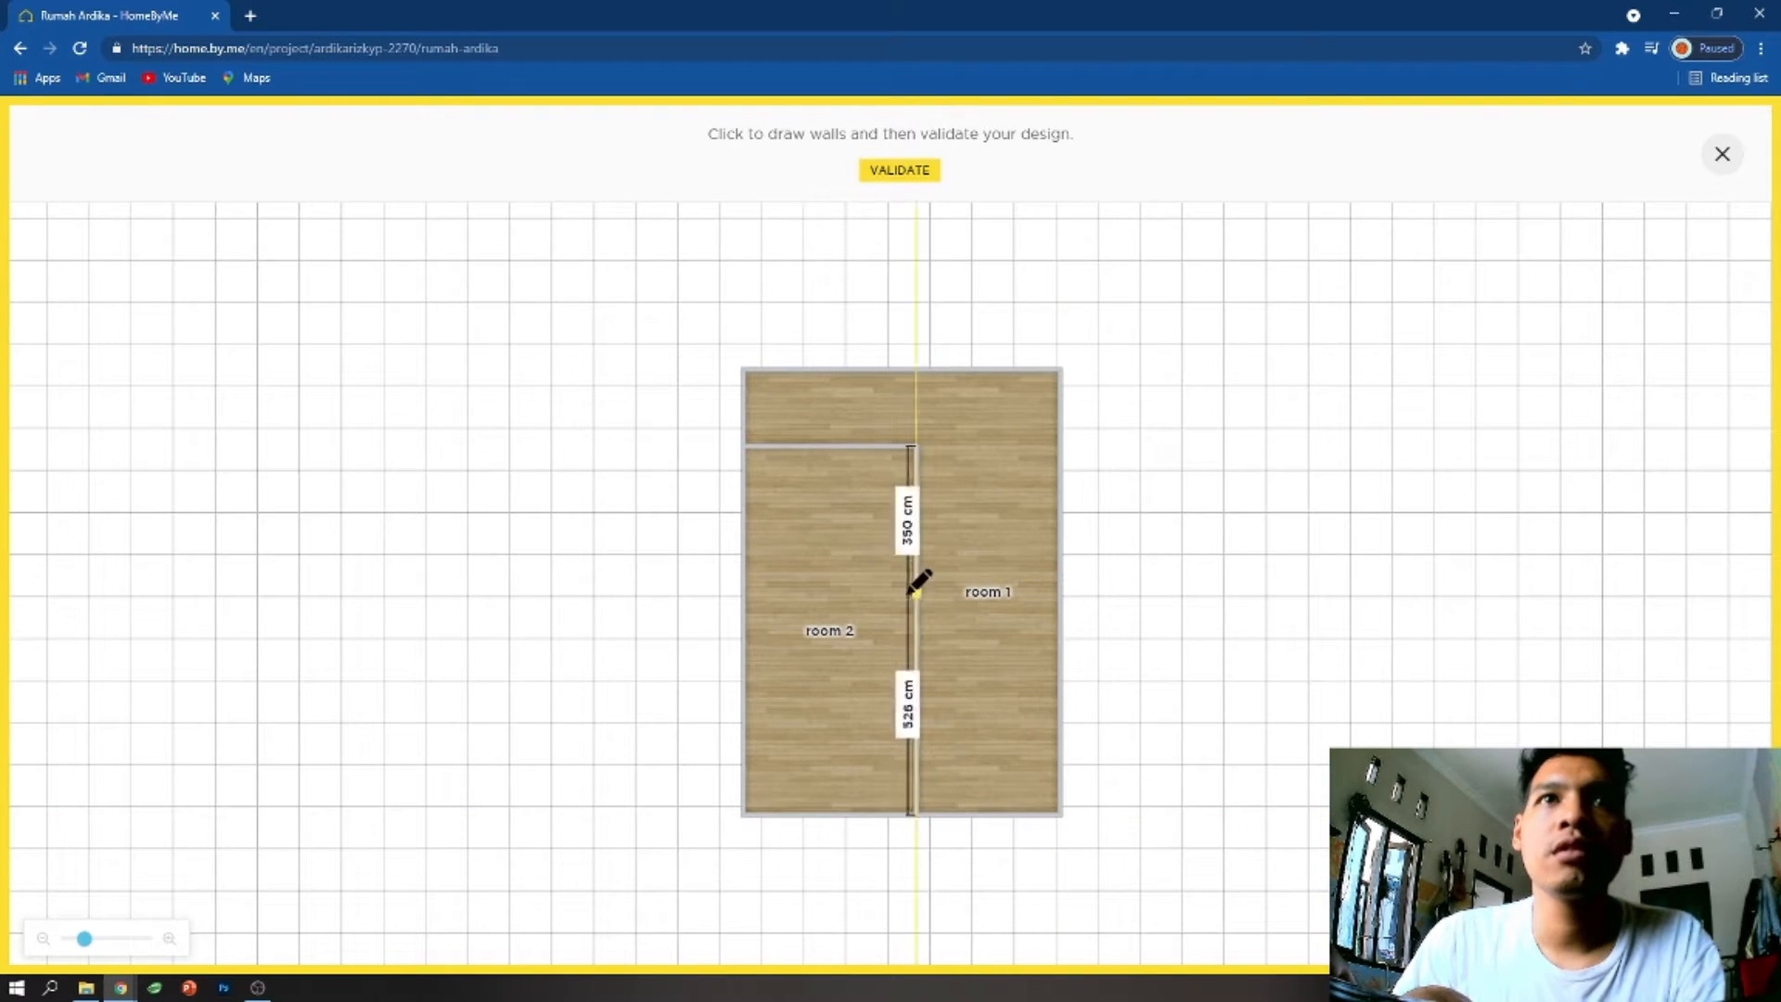
- Wall off the lower-right corner of room 1 and divide room 2 with a crosswall about 413 cm above the lower wall
left_click(917, 703)
left_click(1058, 703)
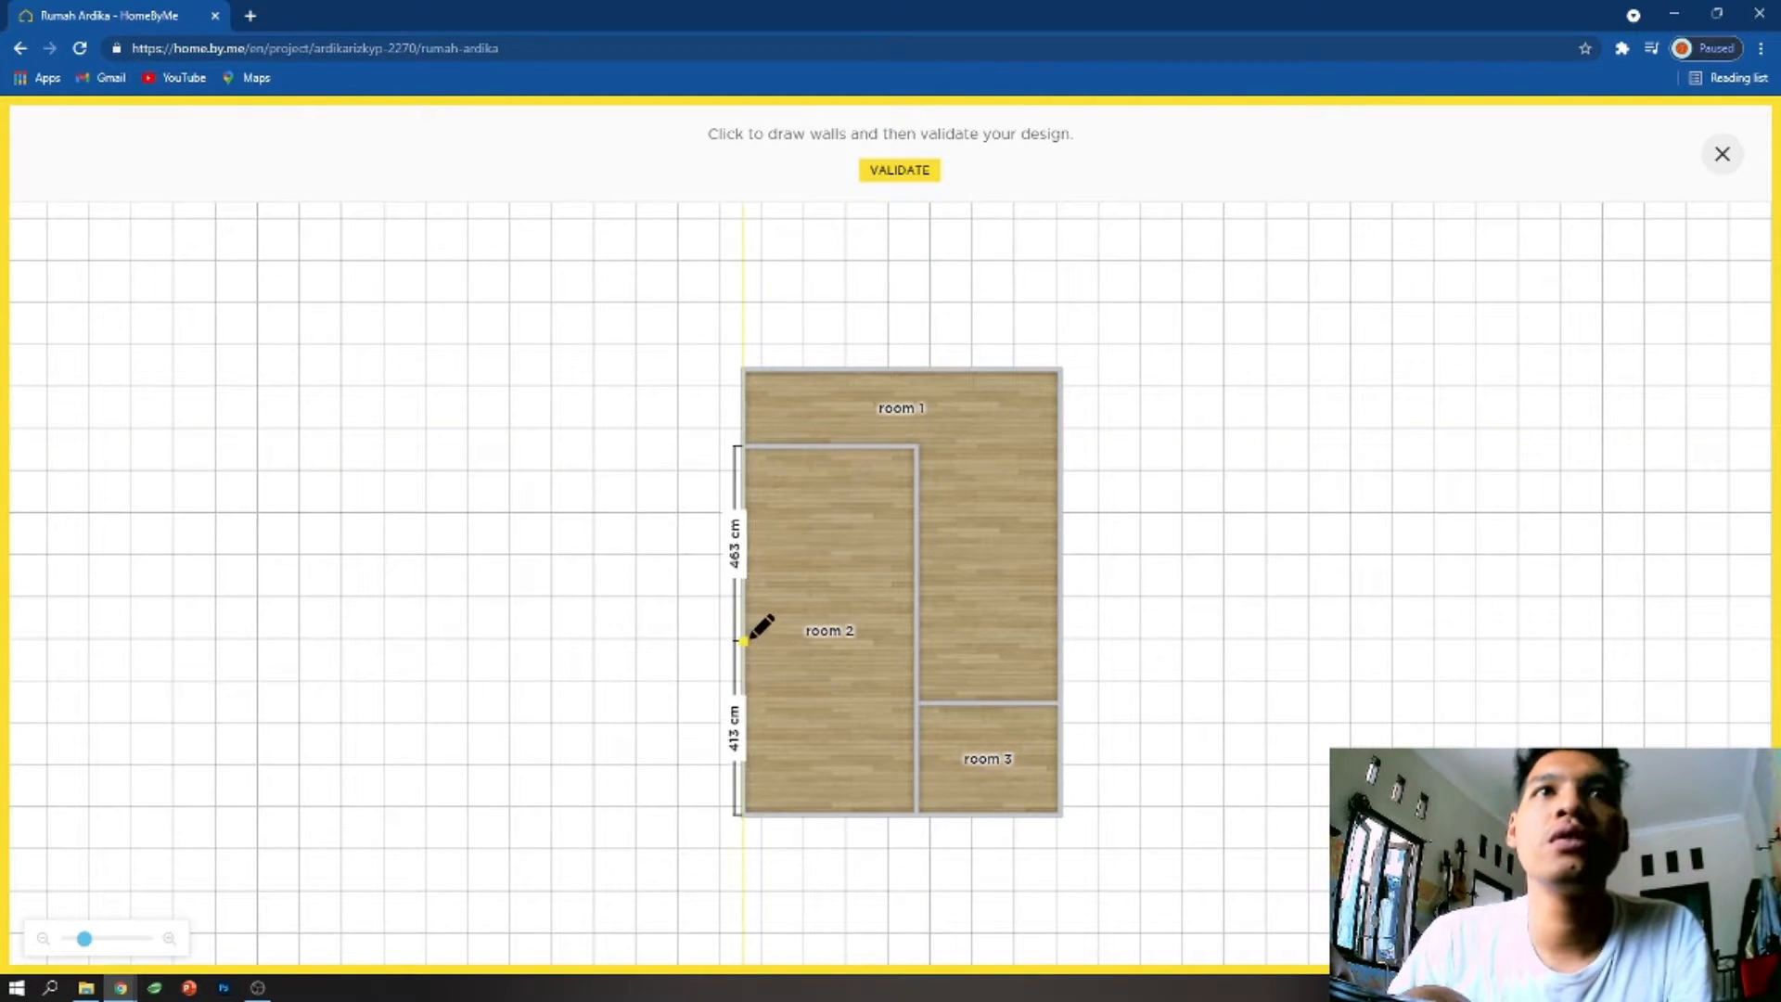
left_click(909, 639)
left_click(900, 173)
mouse_move(48, 211)
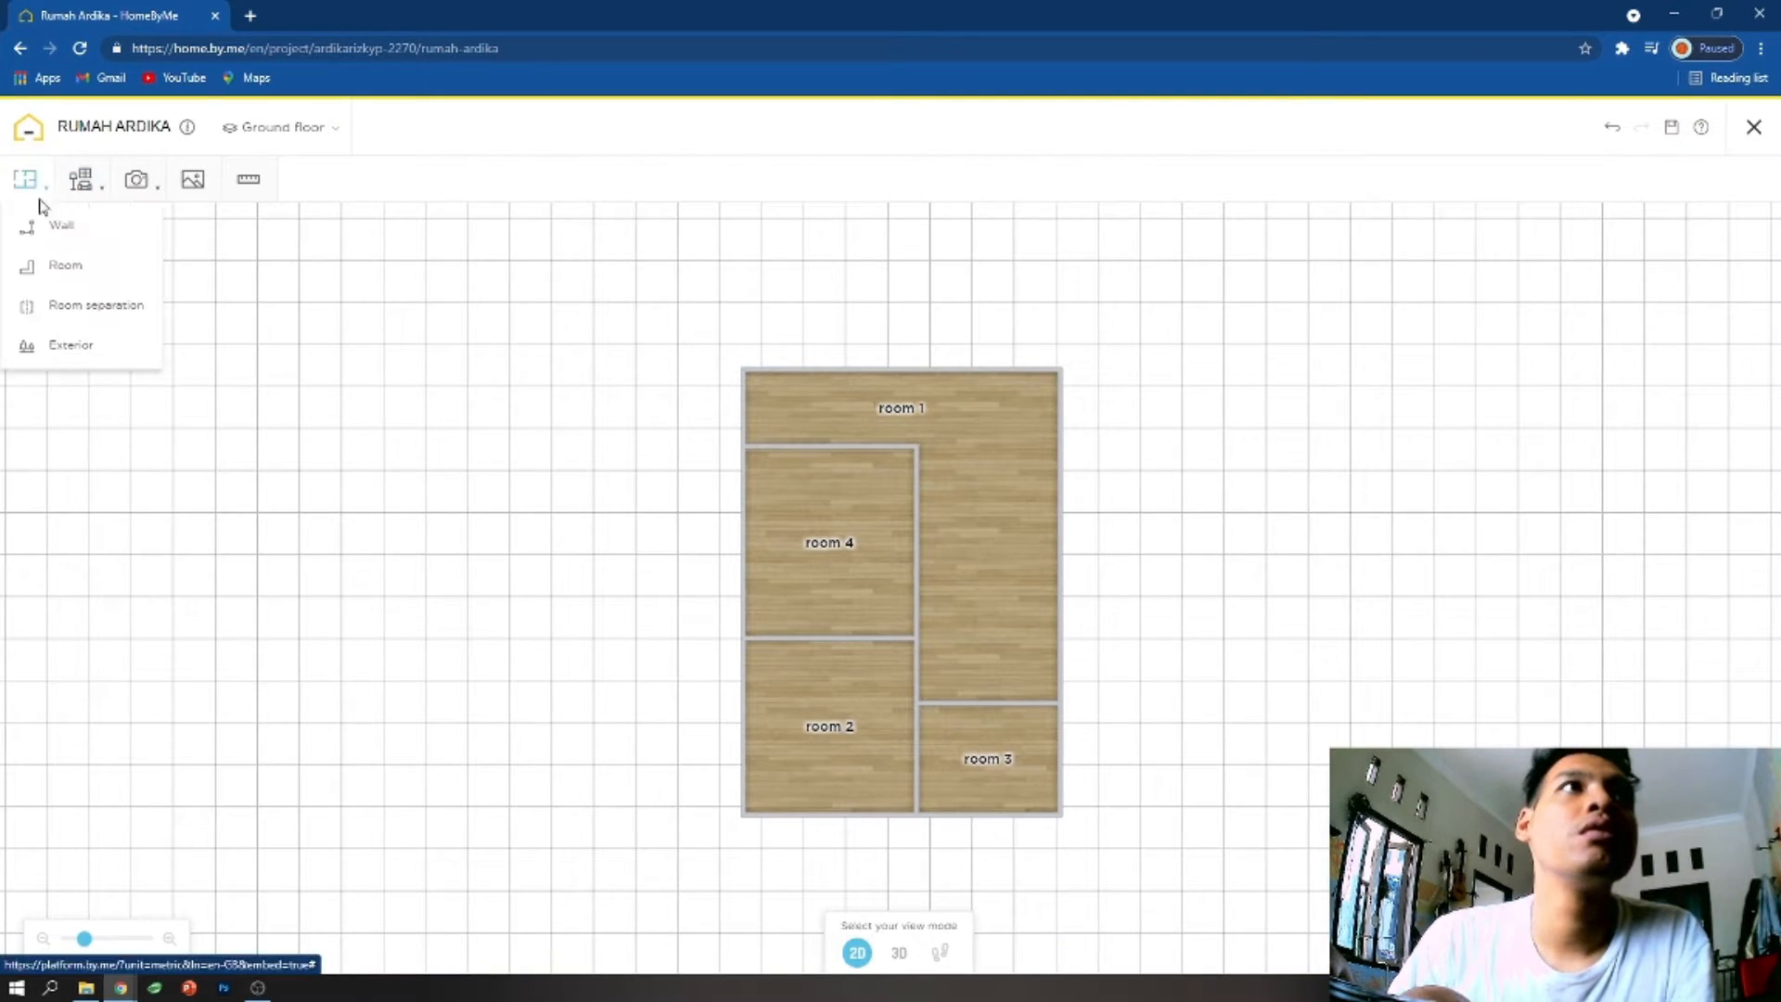
left_click(88, 309)
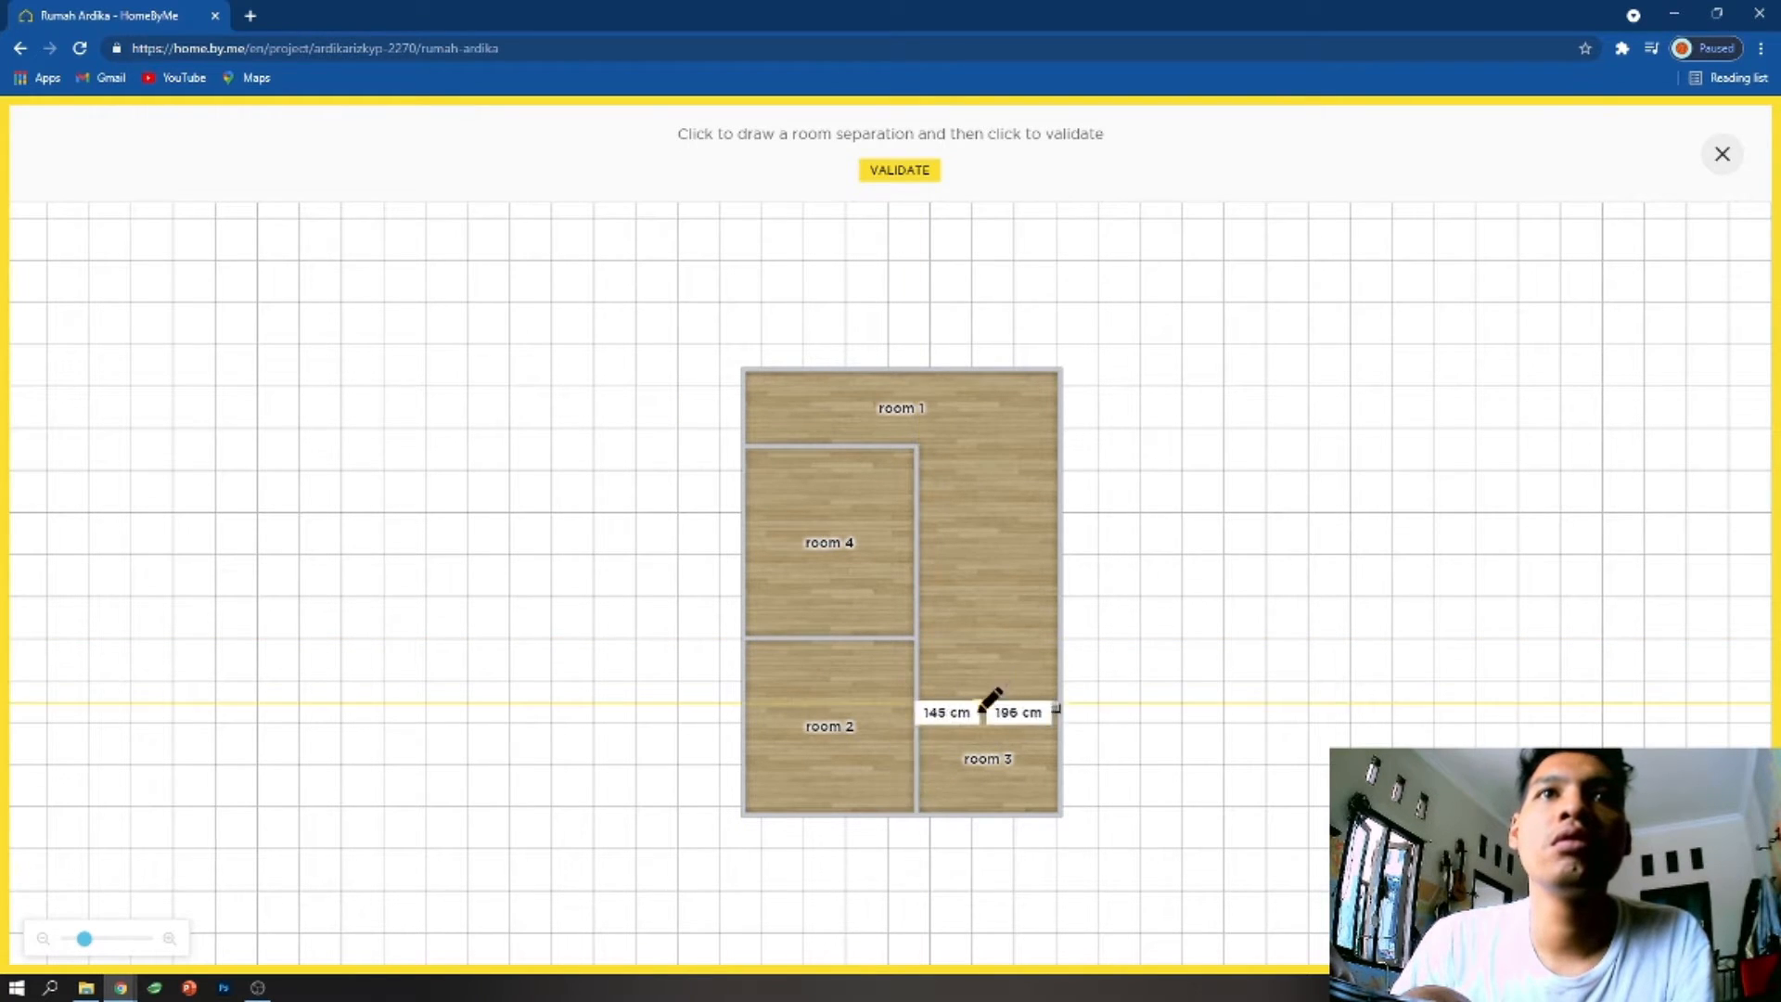
left_click(1722, 156)
mouse_move(7, 204)
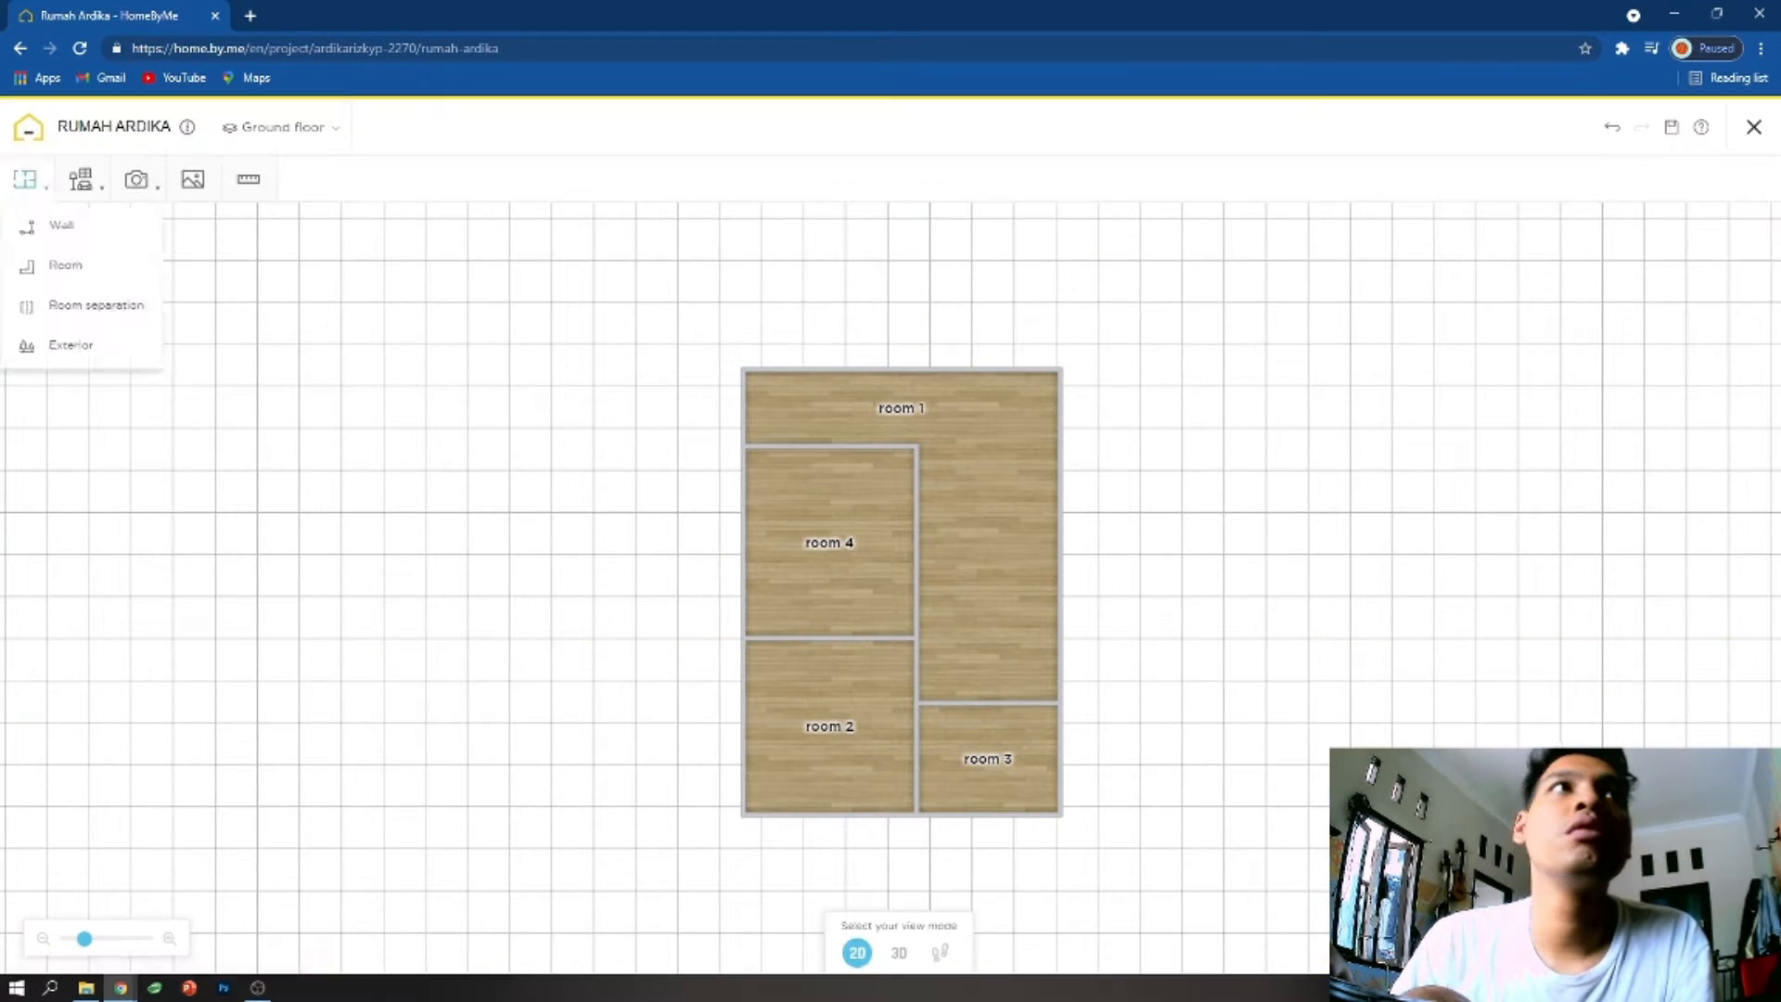
- Place the white panelled garage door in the wall between room 4 and room 2
mouse_move(100, 195)
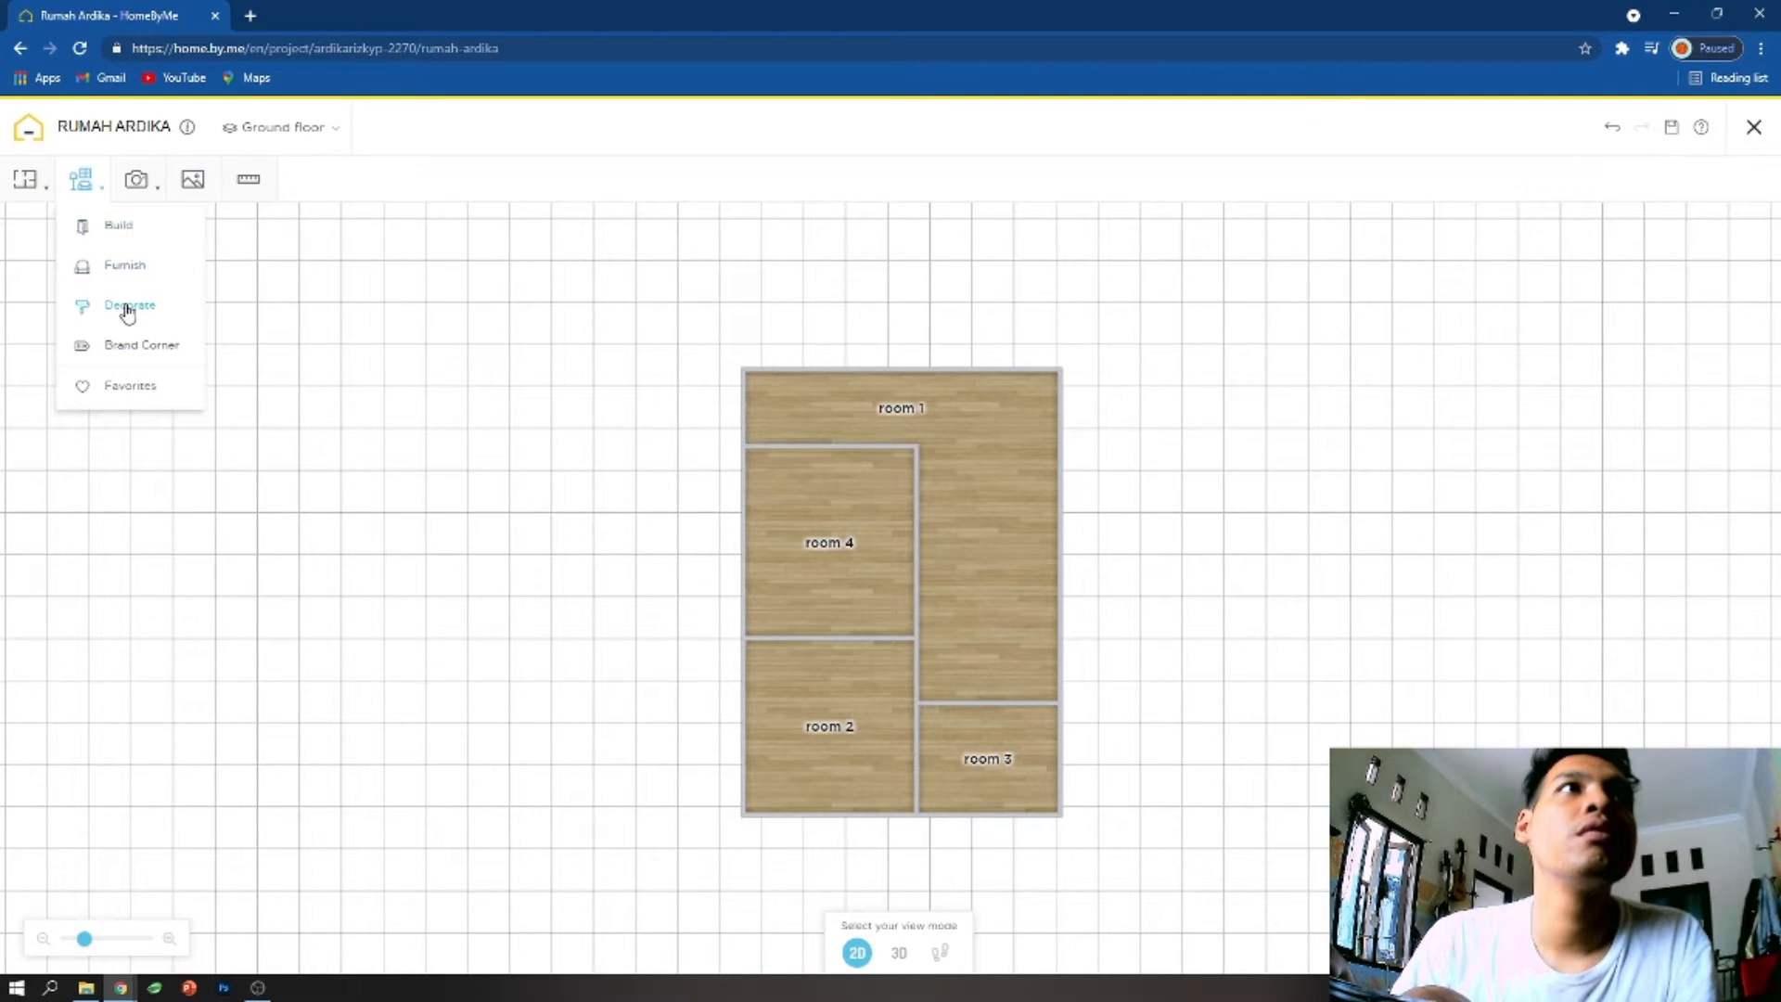
left_click(102, 226)
left_click(78, 422)
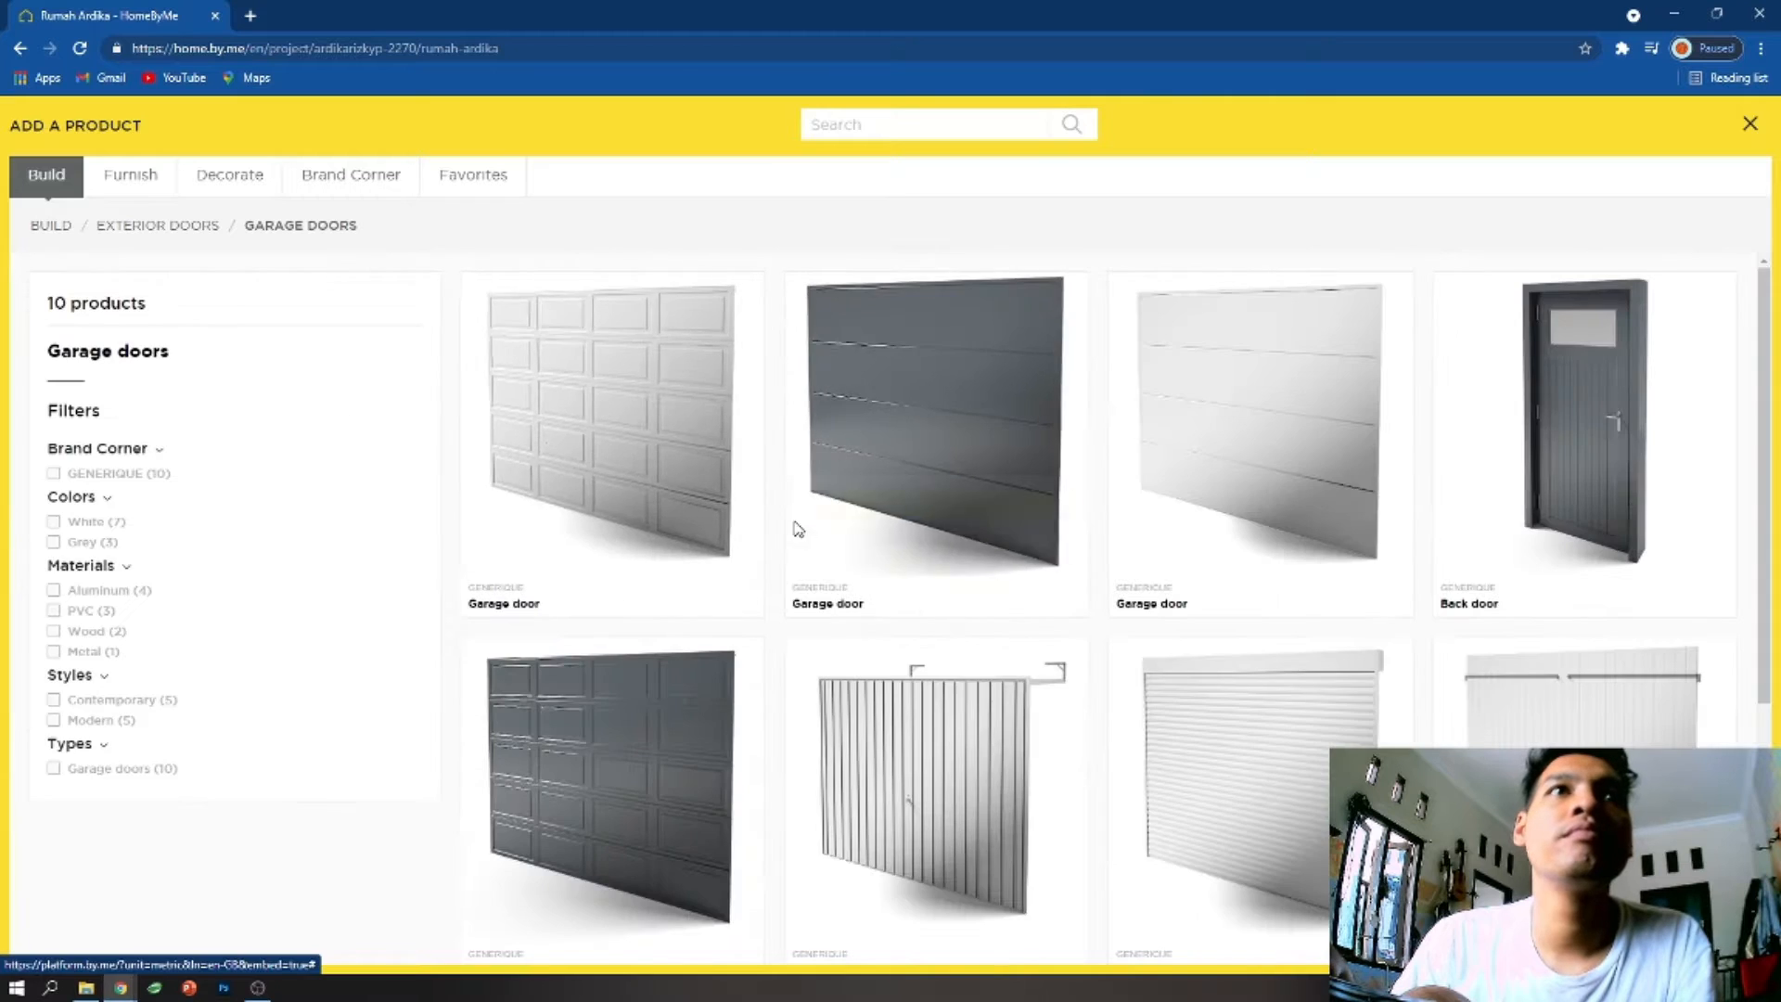
left_click(580, 505)
left_click(837, 634)
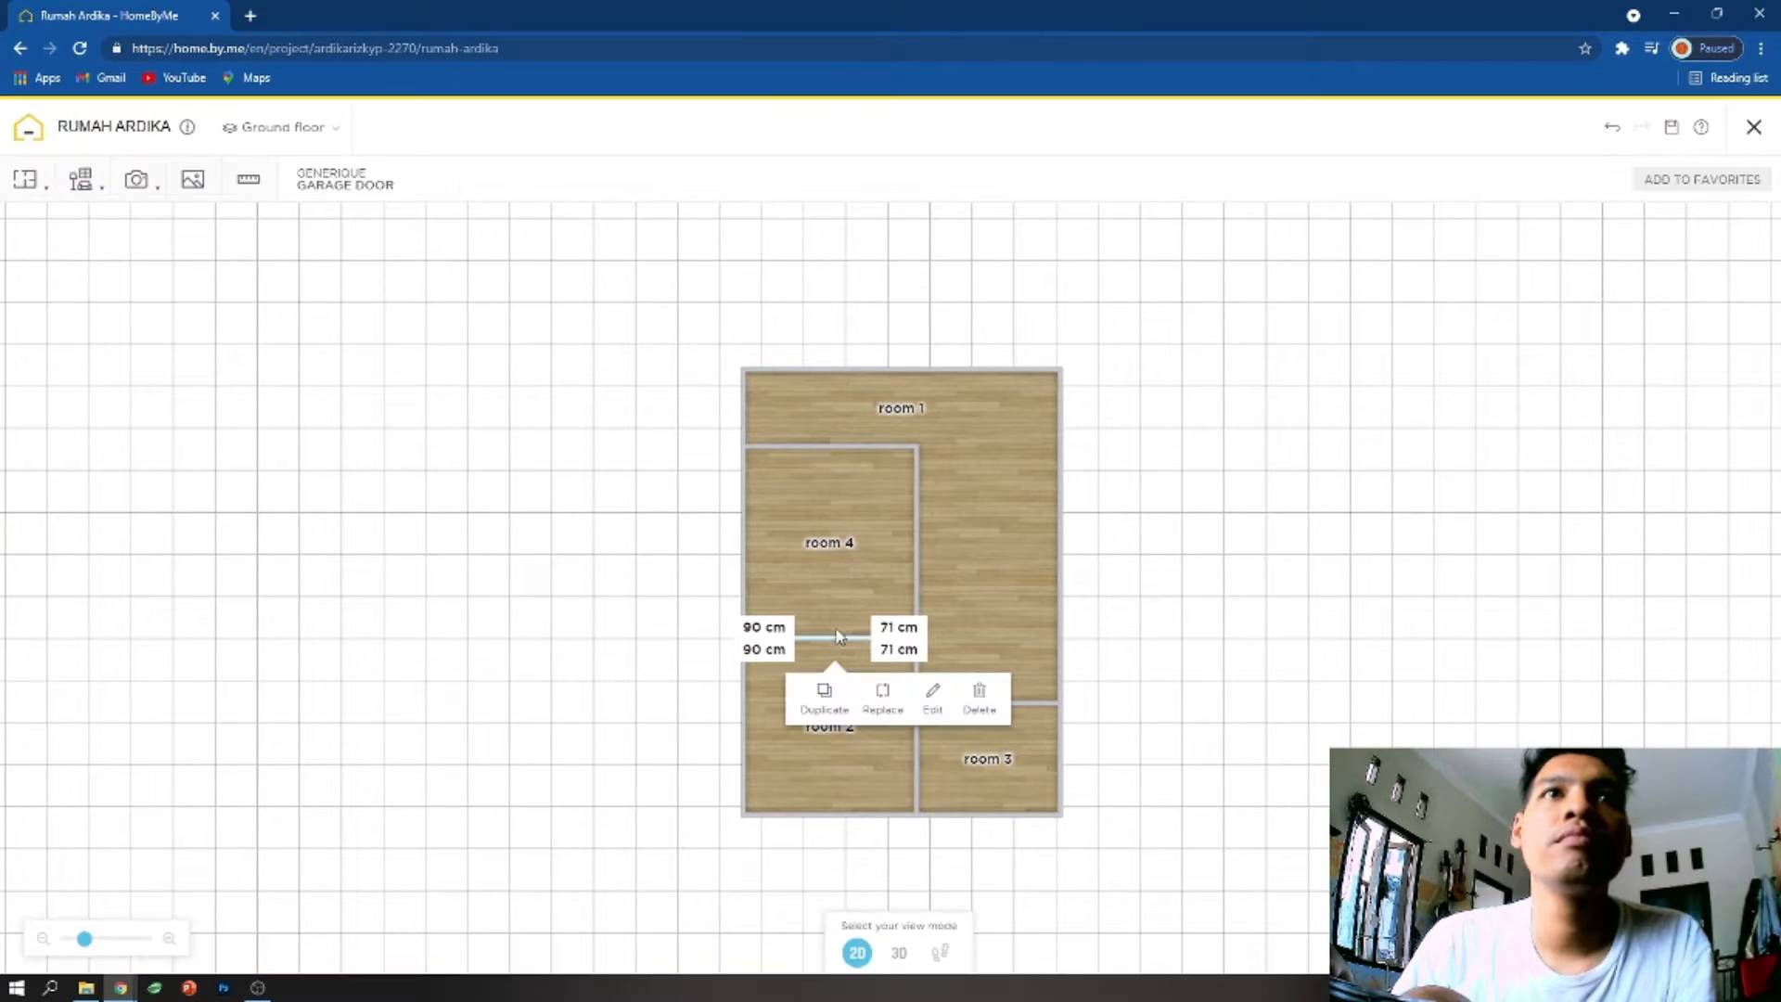
- Widen the garage door to 350 cm and then to 360 cm in the 3D view
left_click(901, 953)
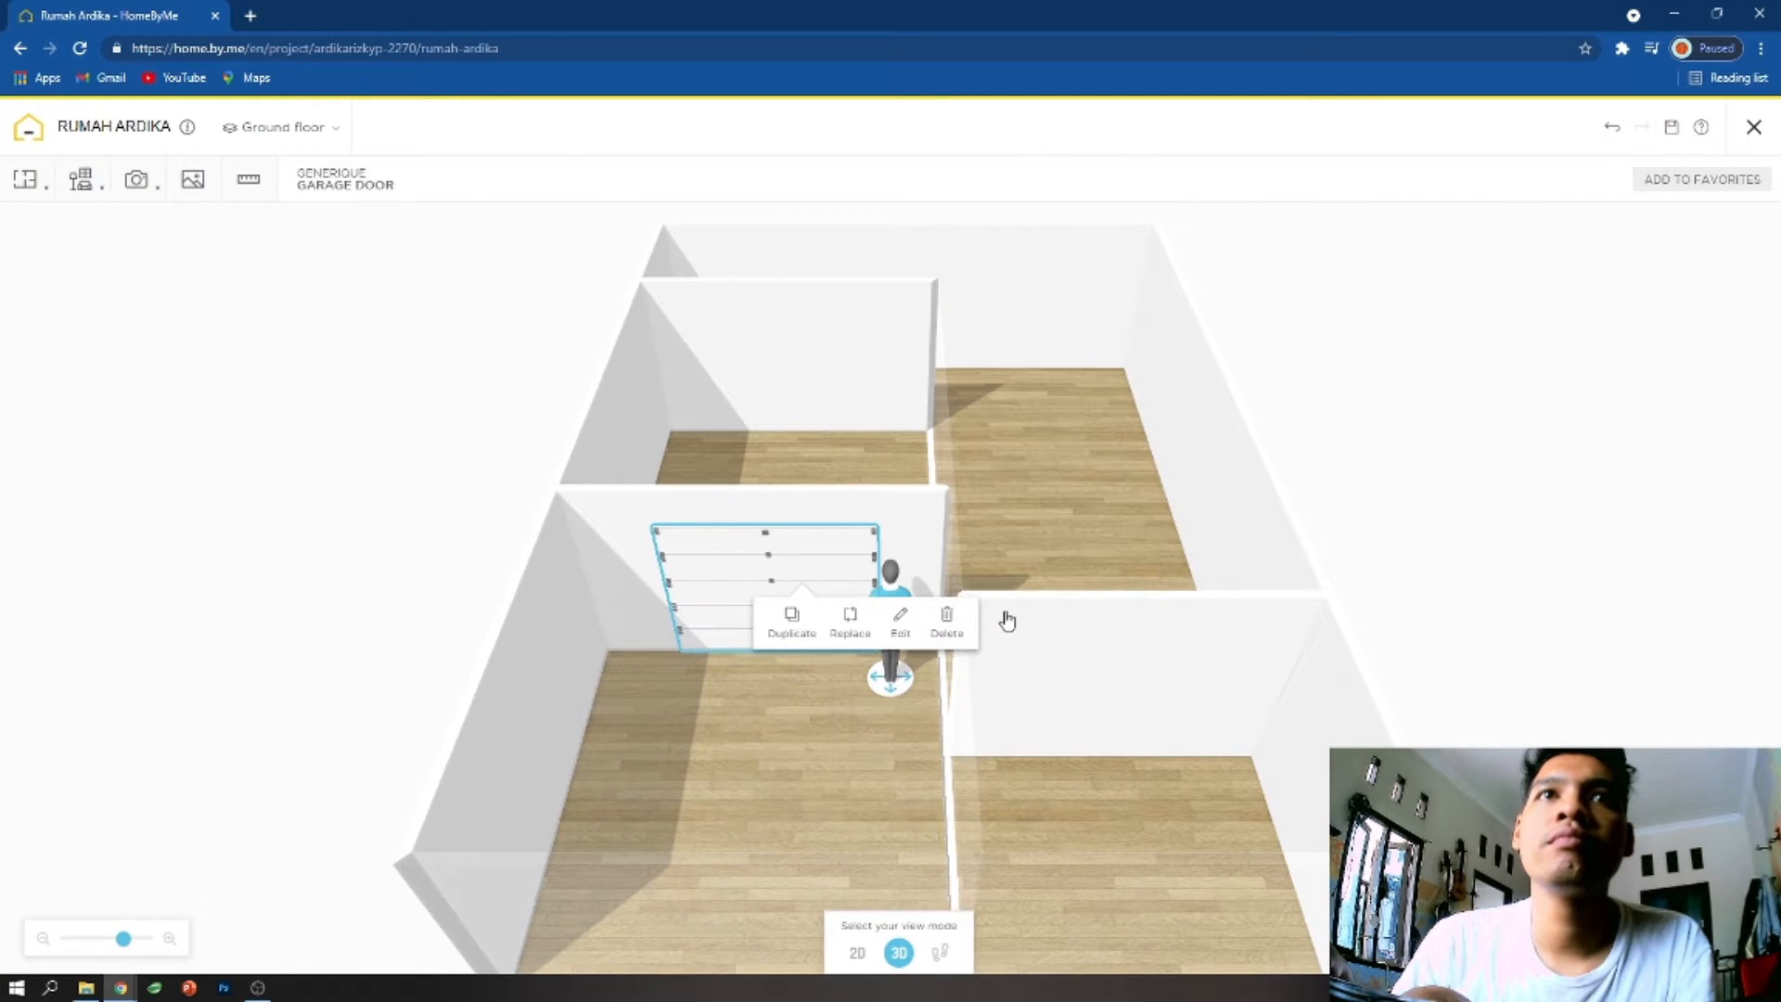
left_click(899, 620)
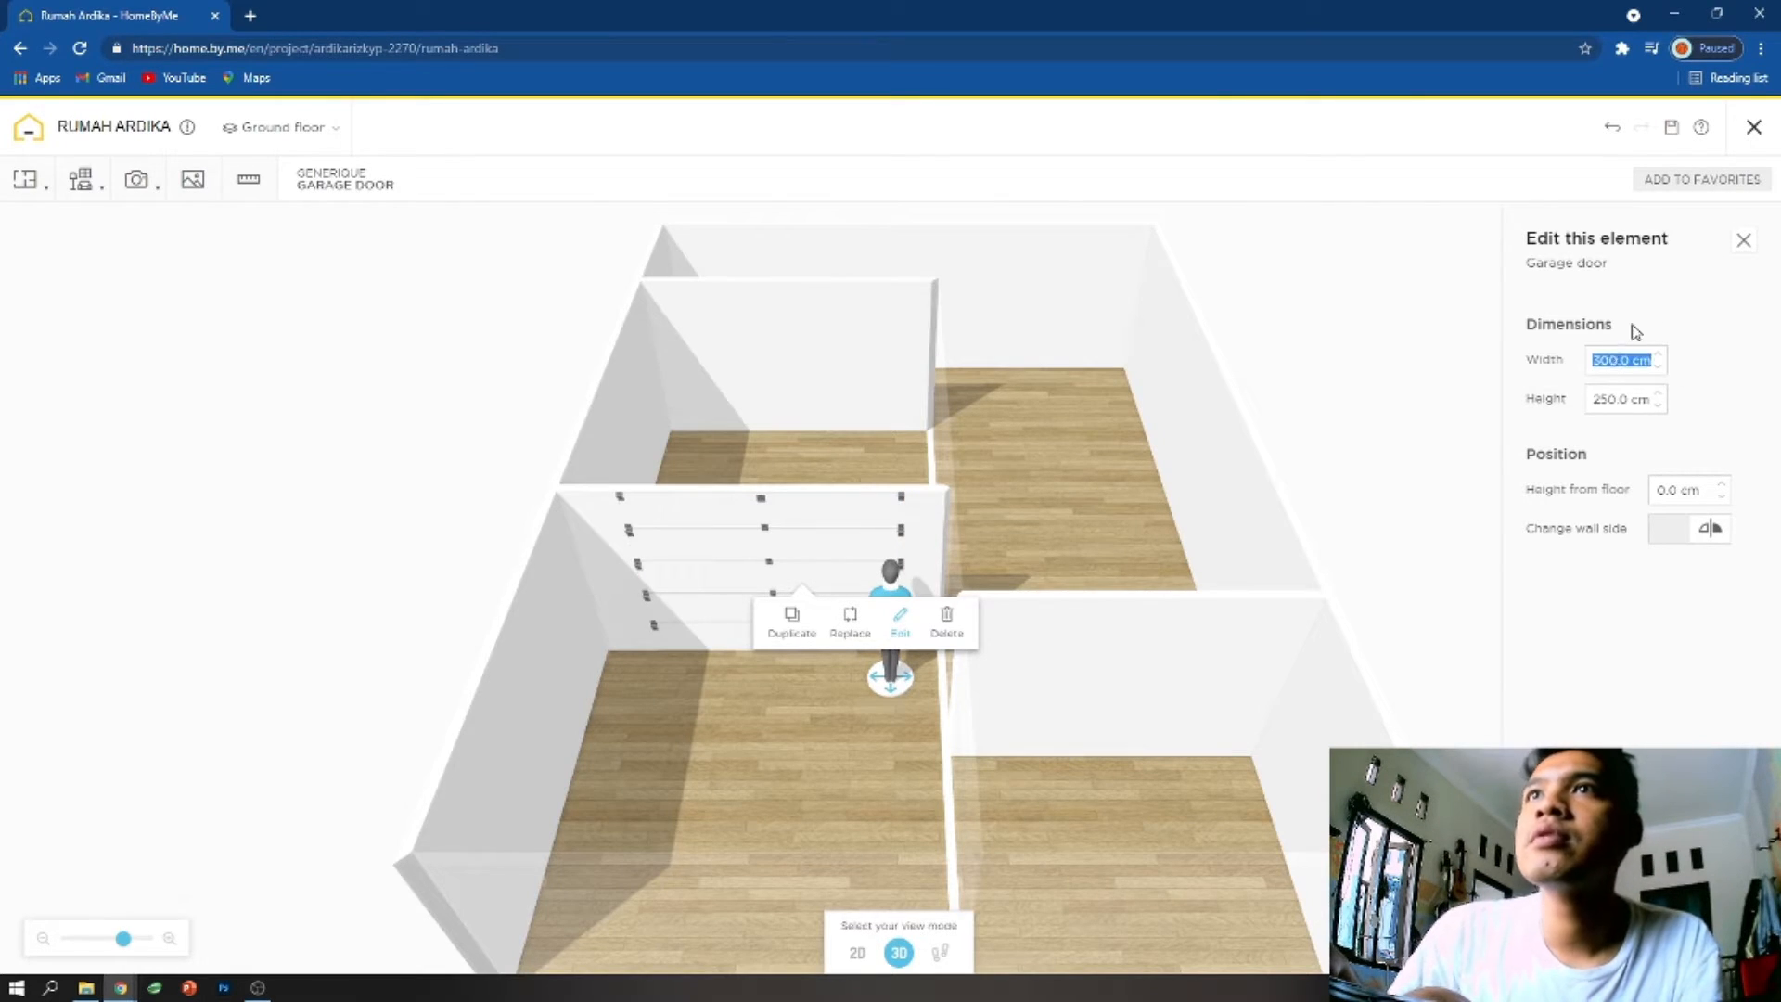
left_click_drag(1237, 489, 807, 529)
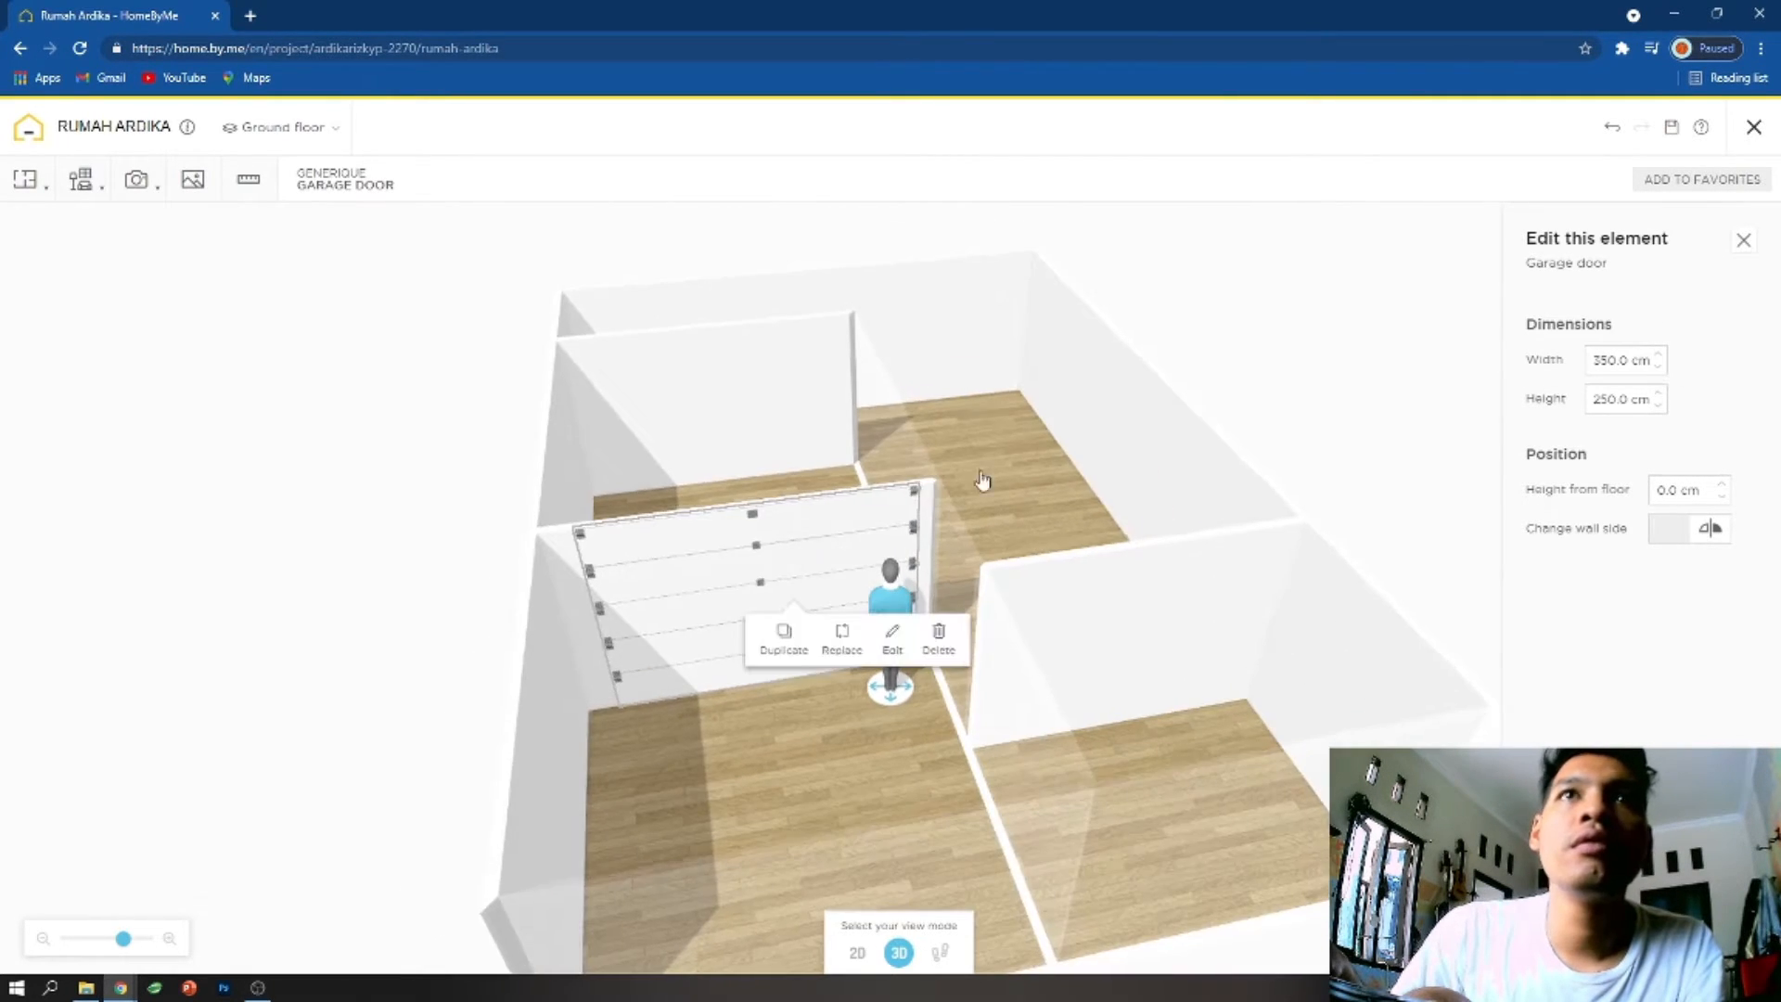
left_click(1610, 359)
type("360")
key("Return")
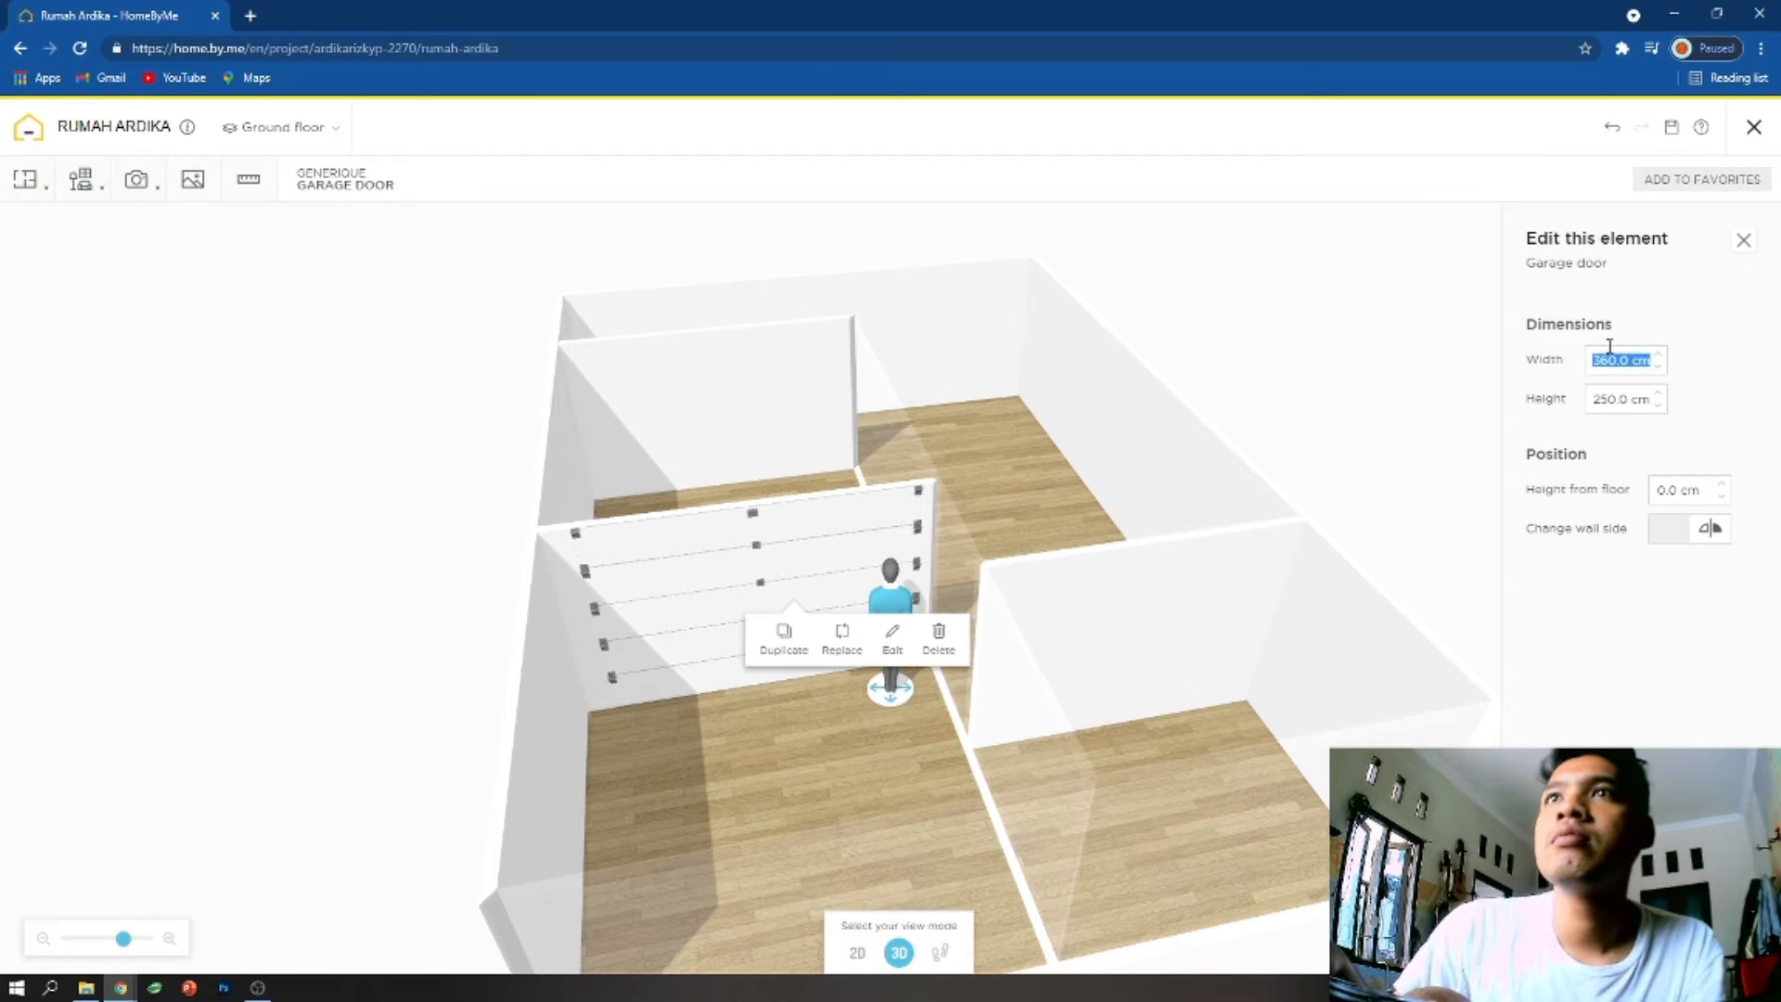
left_click(751, 568)
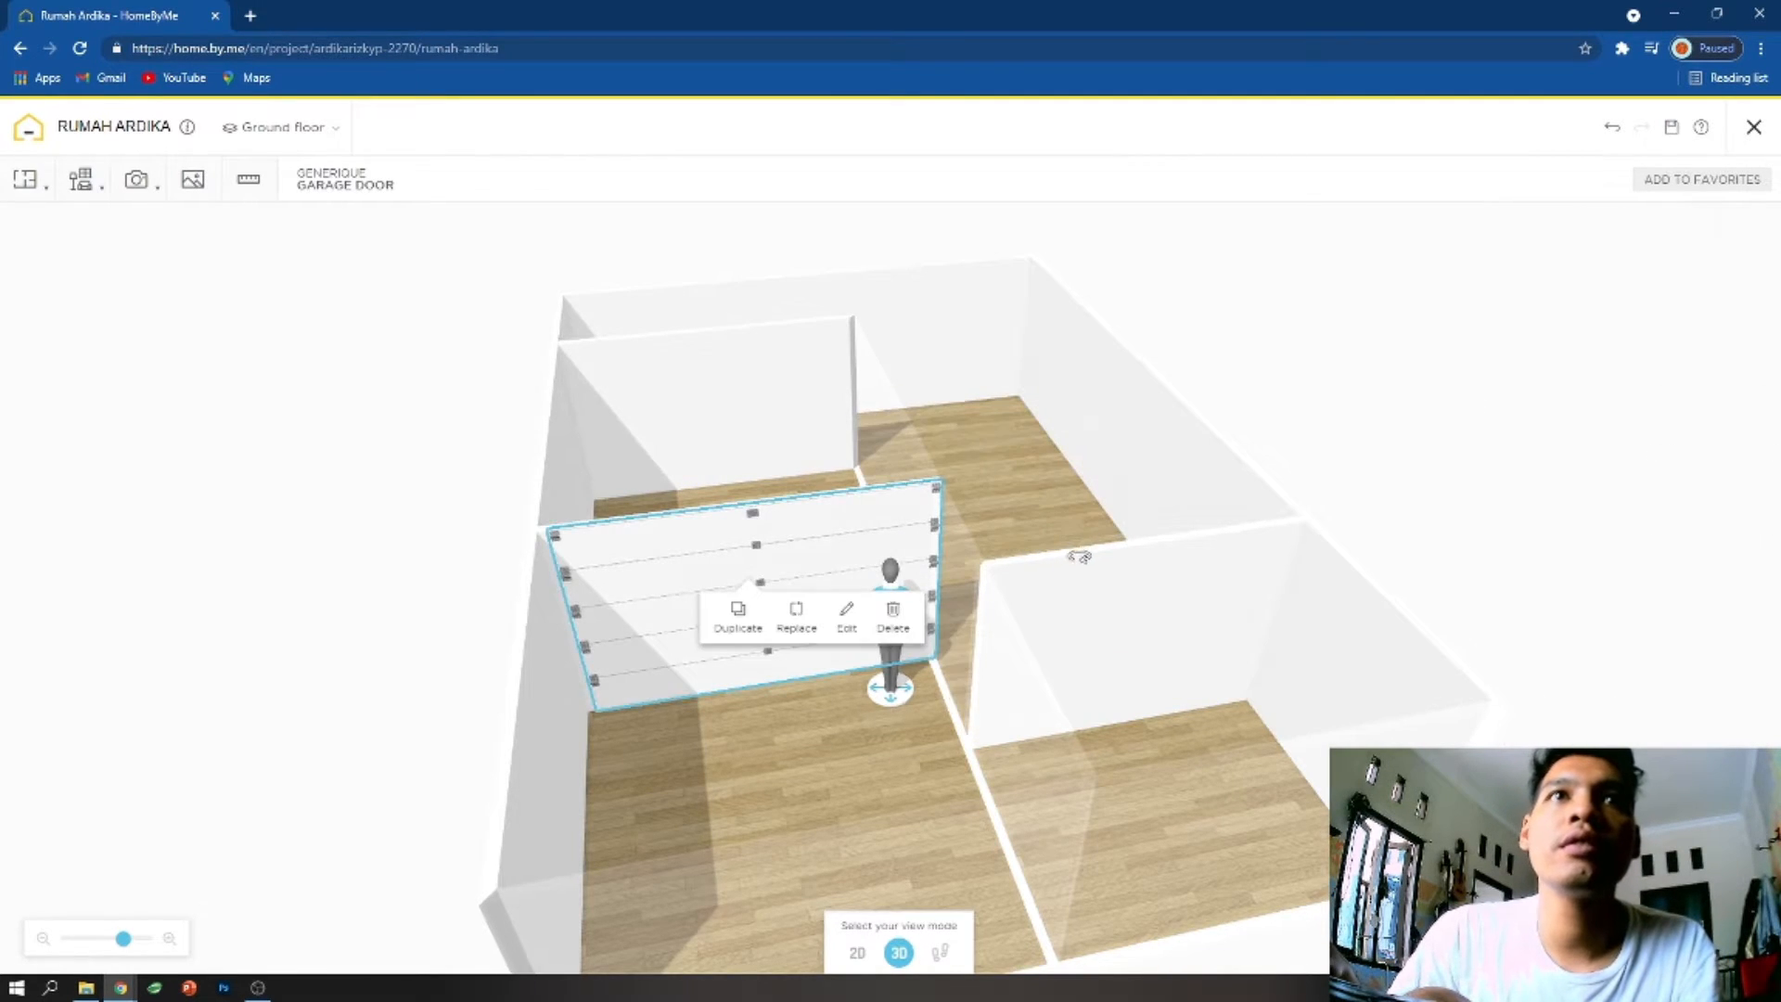
- Examine the garage door and the surrounding room from inside the house in walkthrough view
left_click_drag(794, 800, 801, 698)
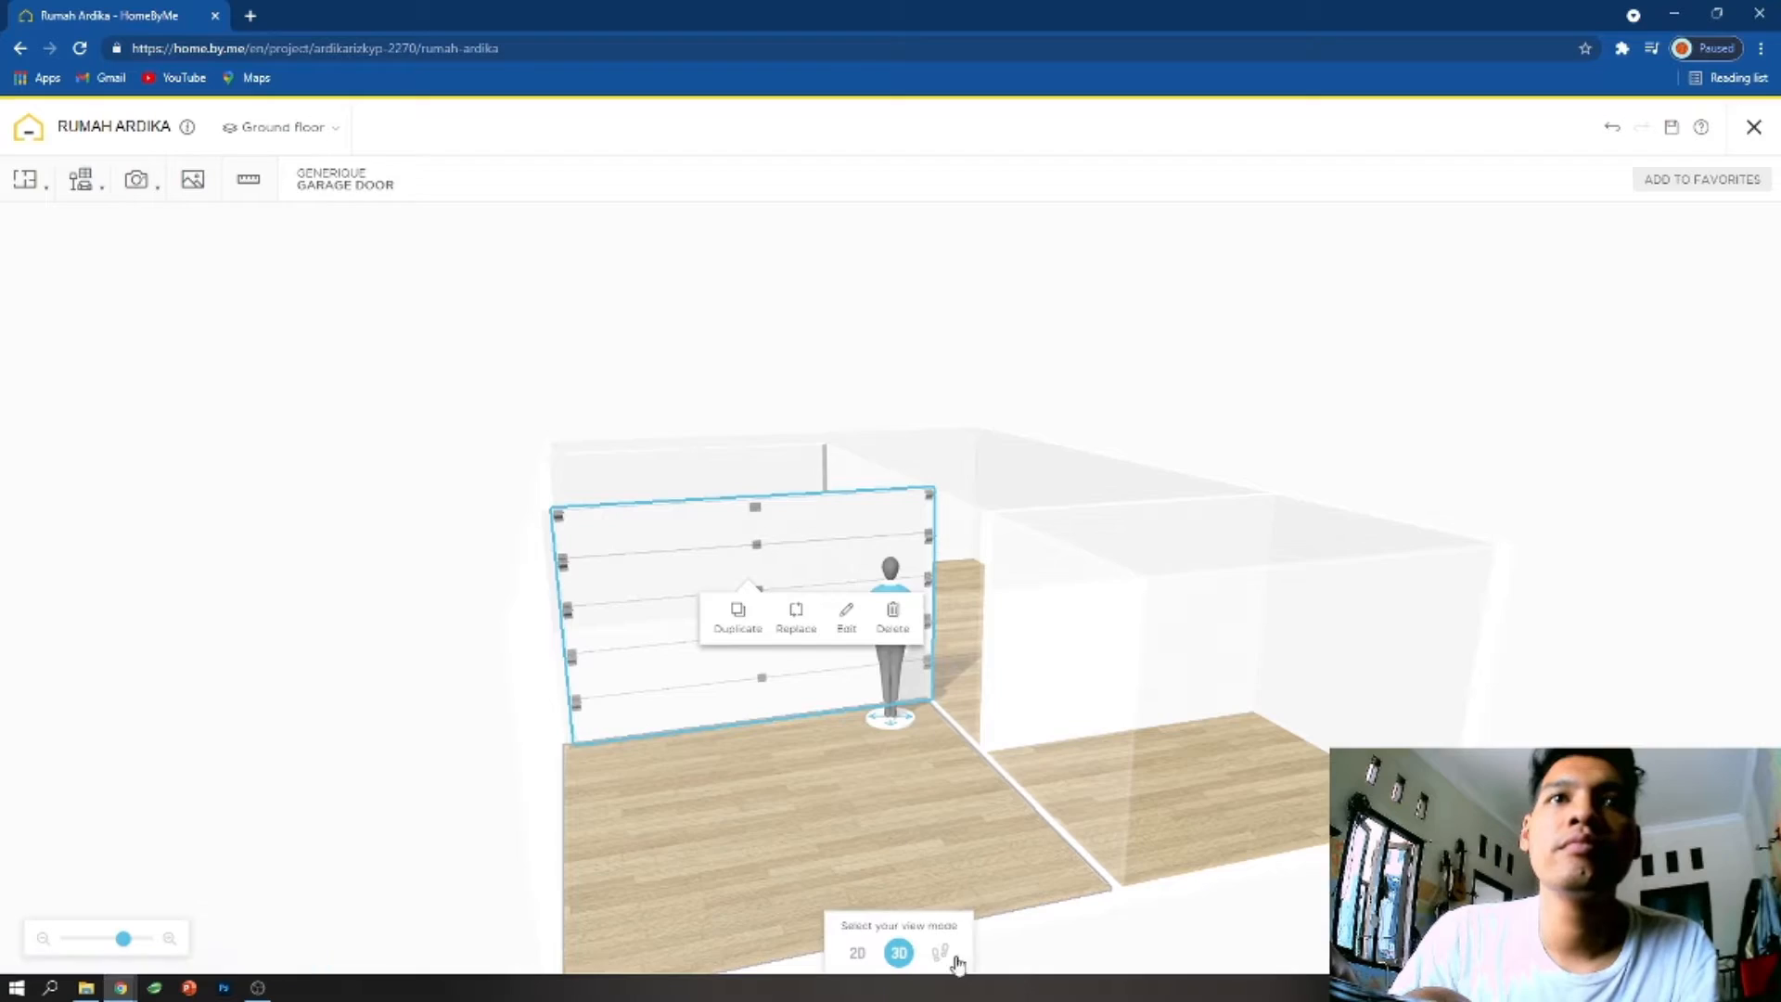
left_click(956, 959)
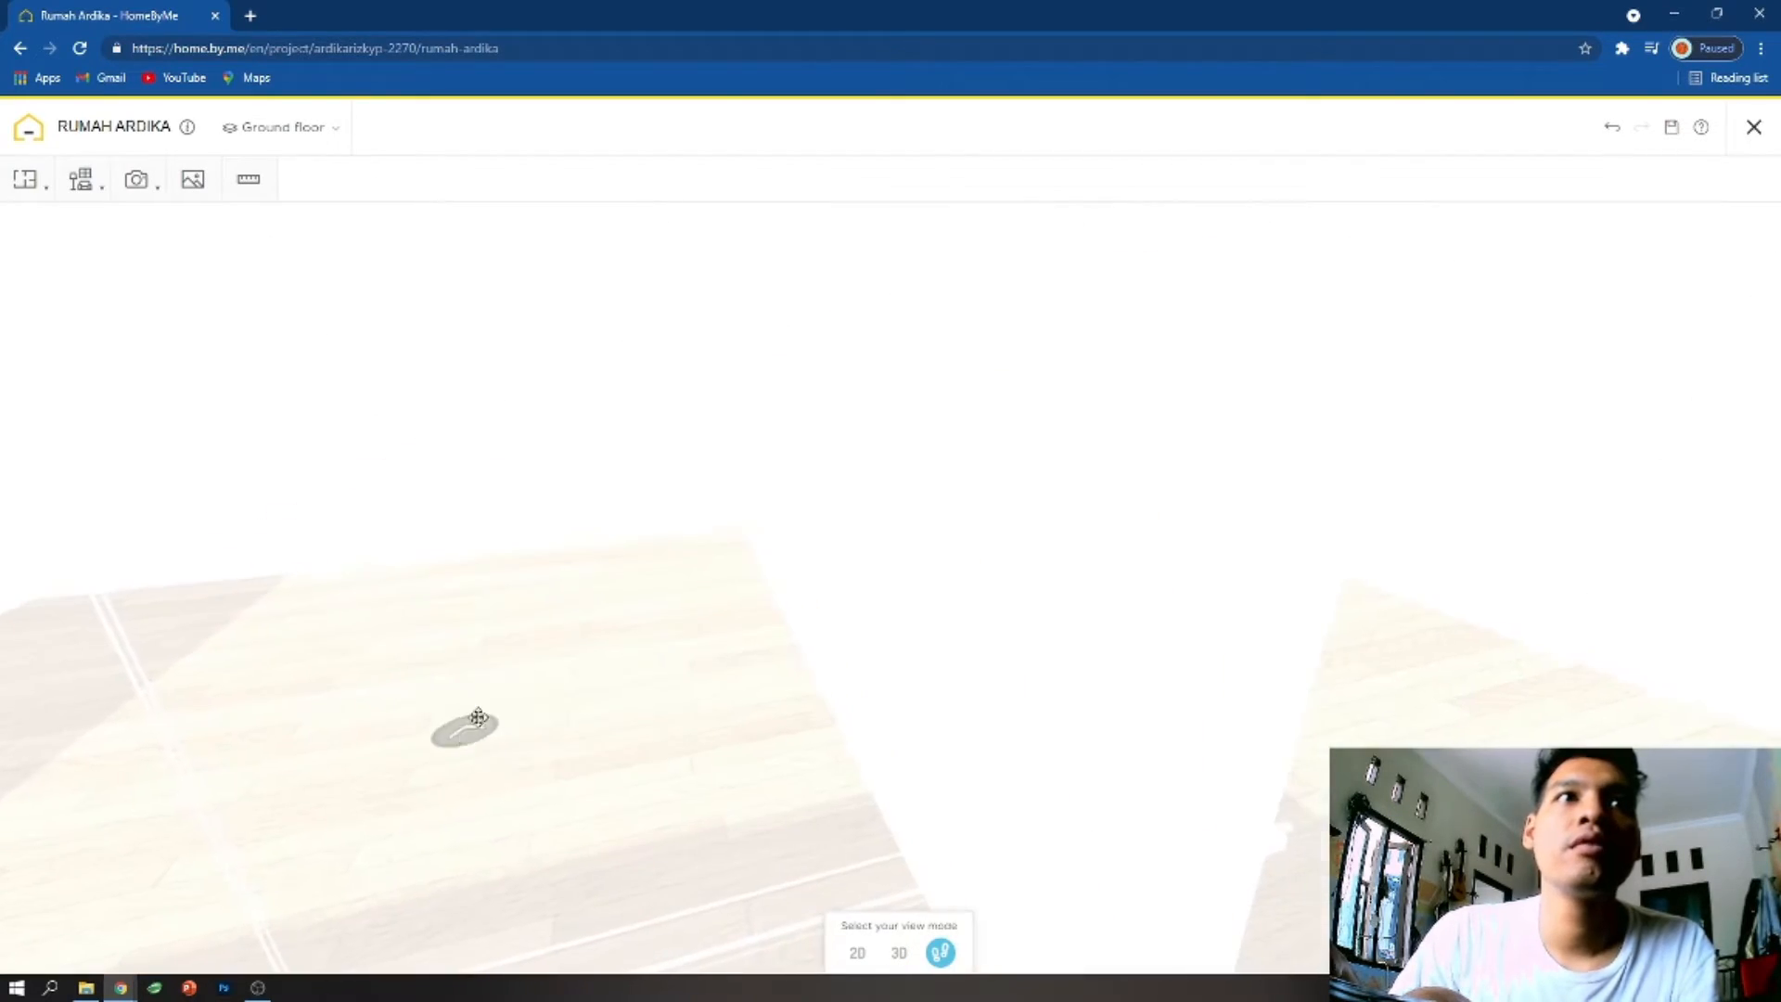
left_click_drag(478, 717, 783, 708)
left_click(783, 708)
left_click_drag(1073, 619, 1591, 686)
left_click(1345, 638)
left_click_drag(1237, 636, 853, 685)
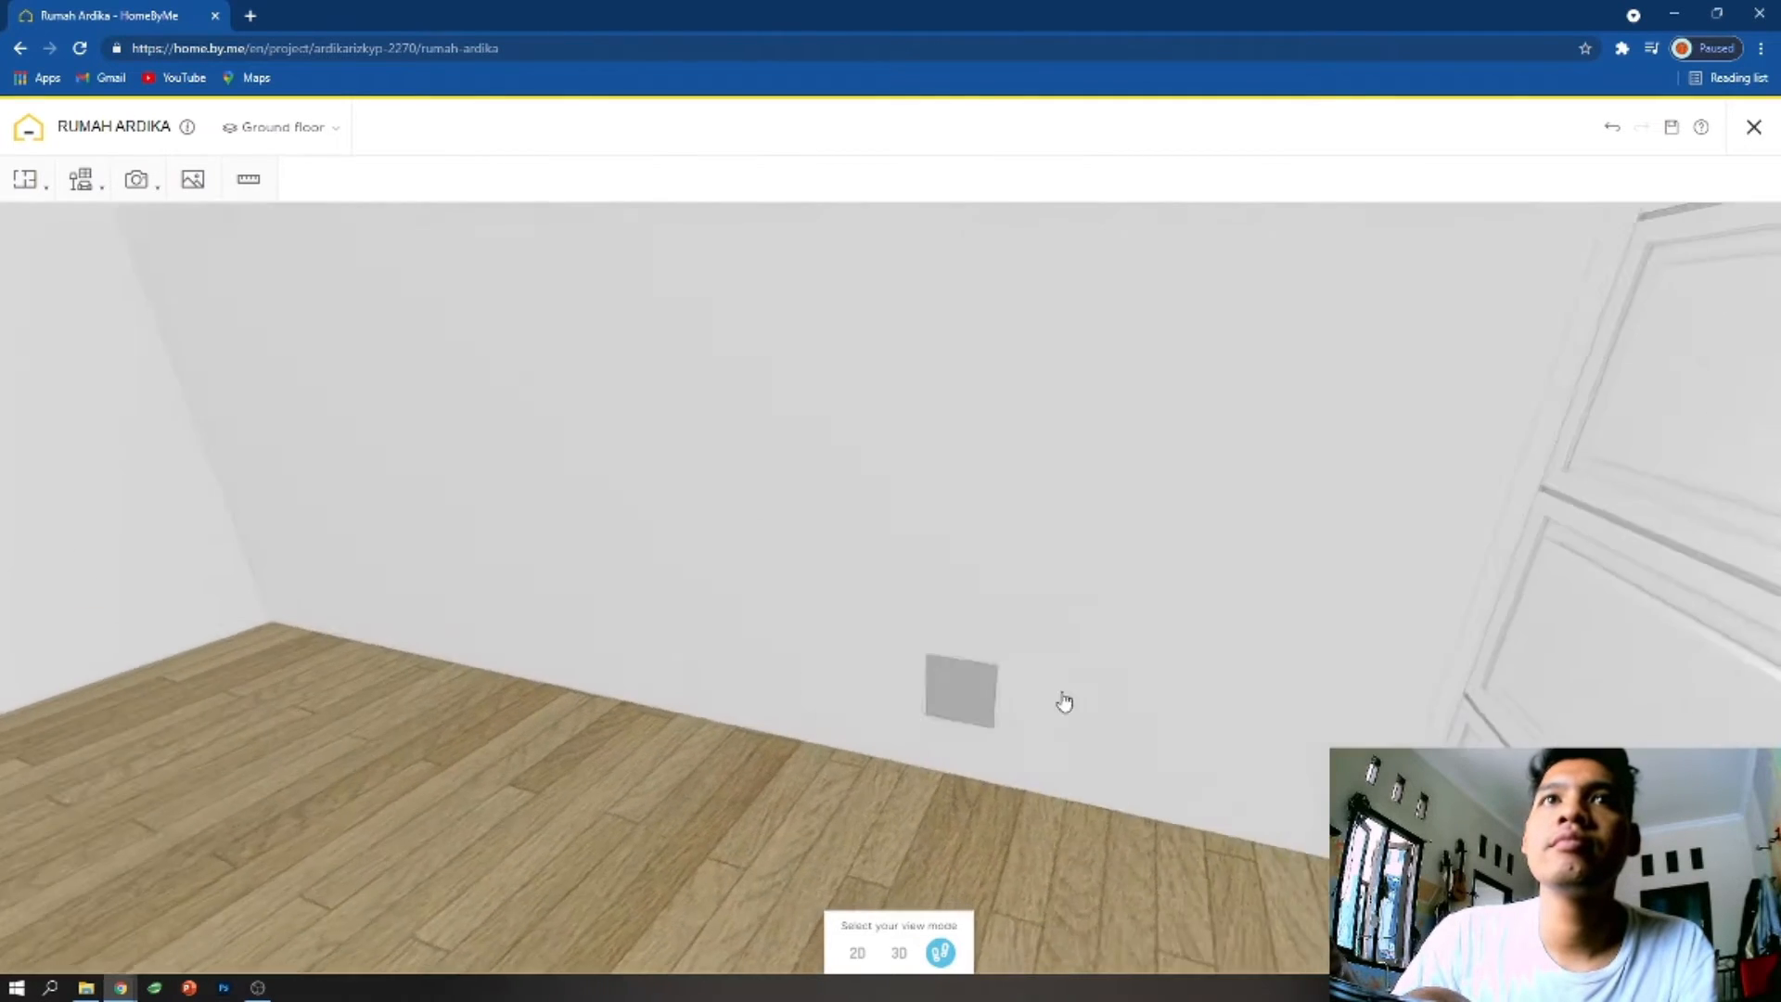
left_click(1357, 691)
left_click(1269, 586)
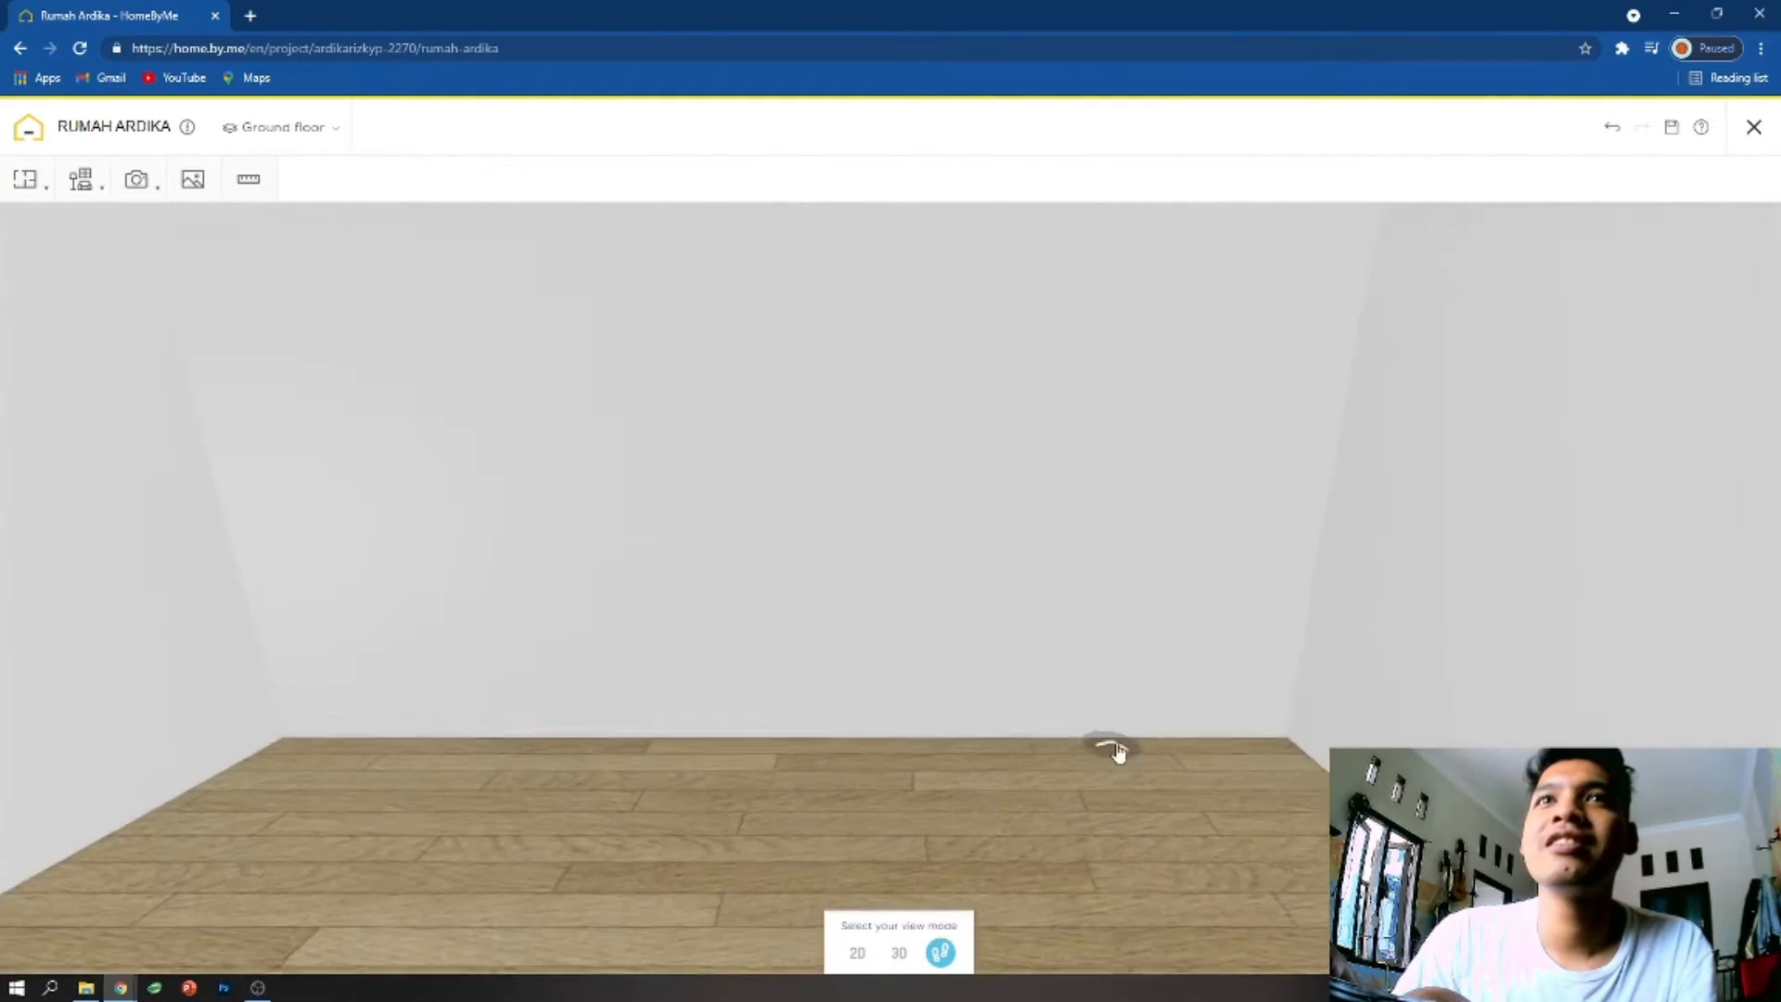
- Shift the garage door along the wall between rooms 2 and 4 in the 2D plan and select room 3
left_click(857, 953)
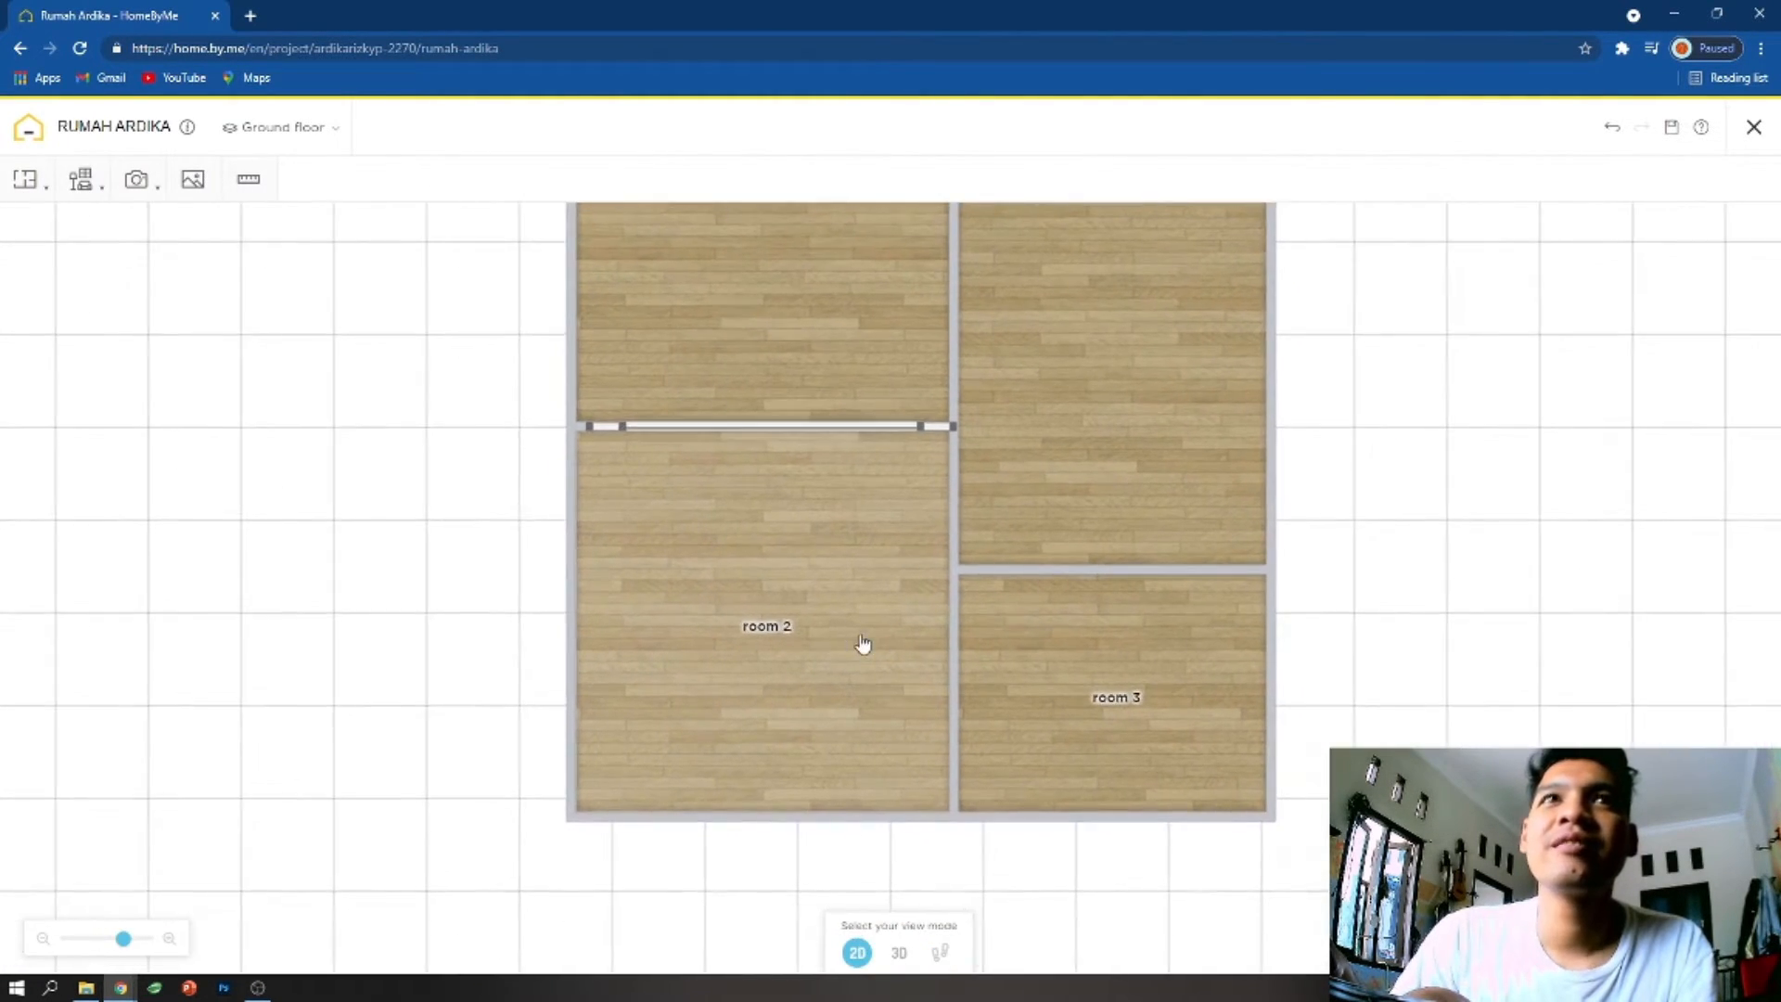
left_click(835, 425)
left_click(1006, 661)
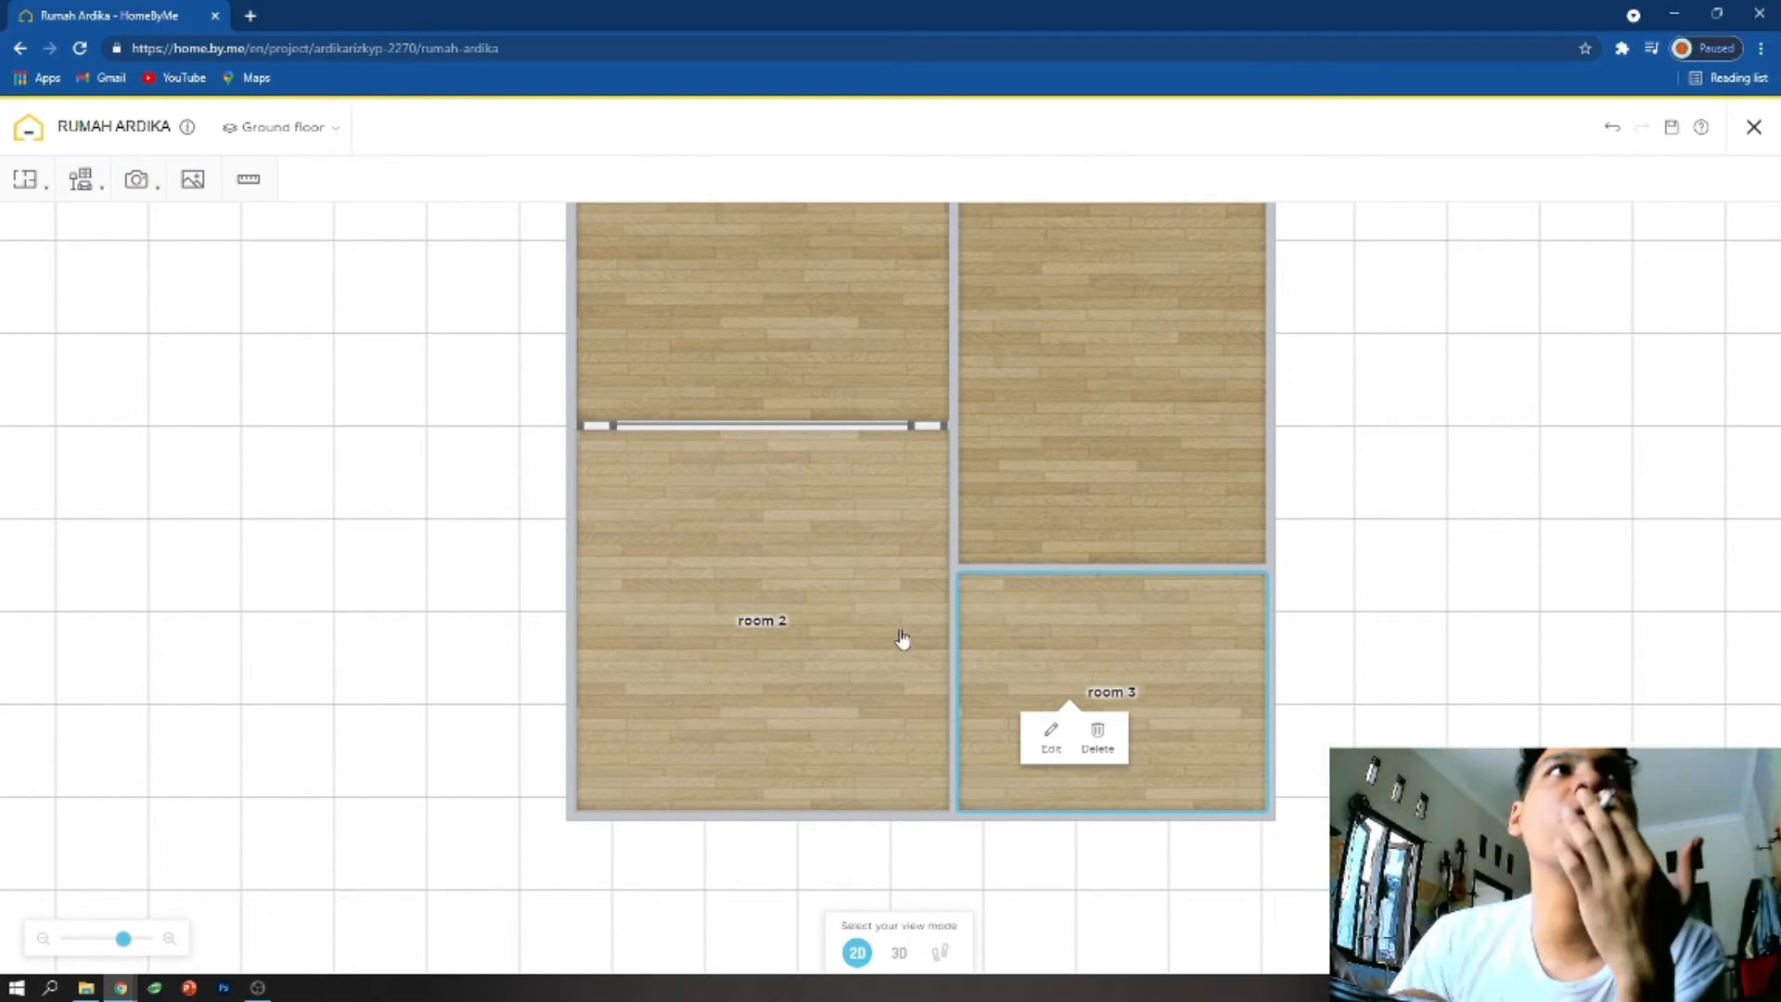
mouse_move(51, 197)
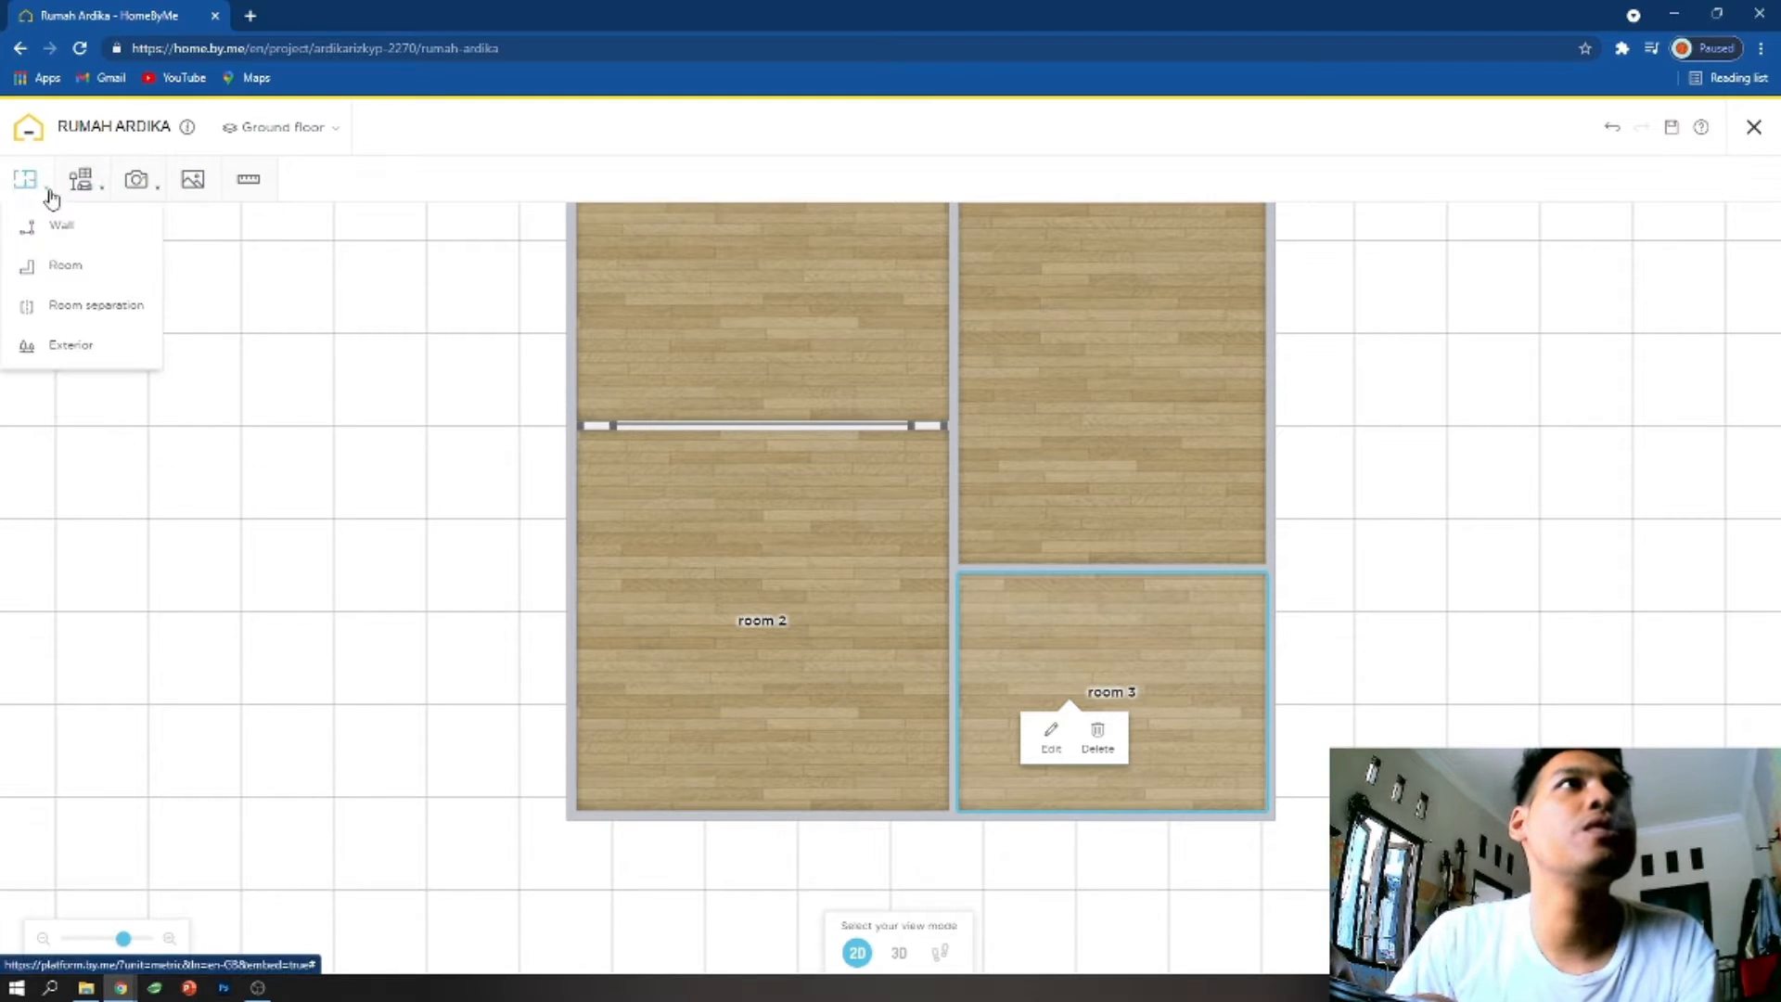
left_click(69, 344)
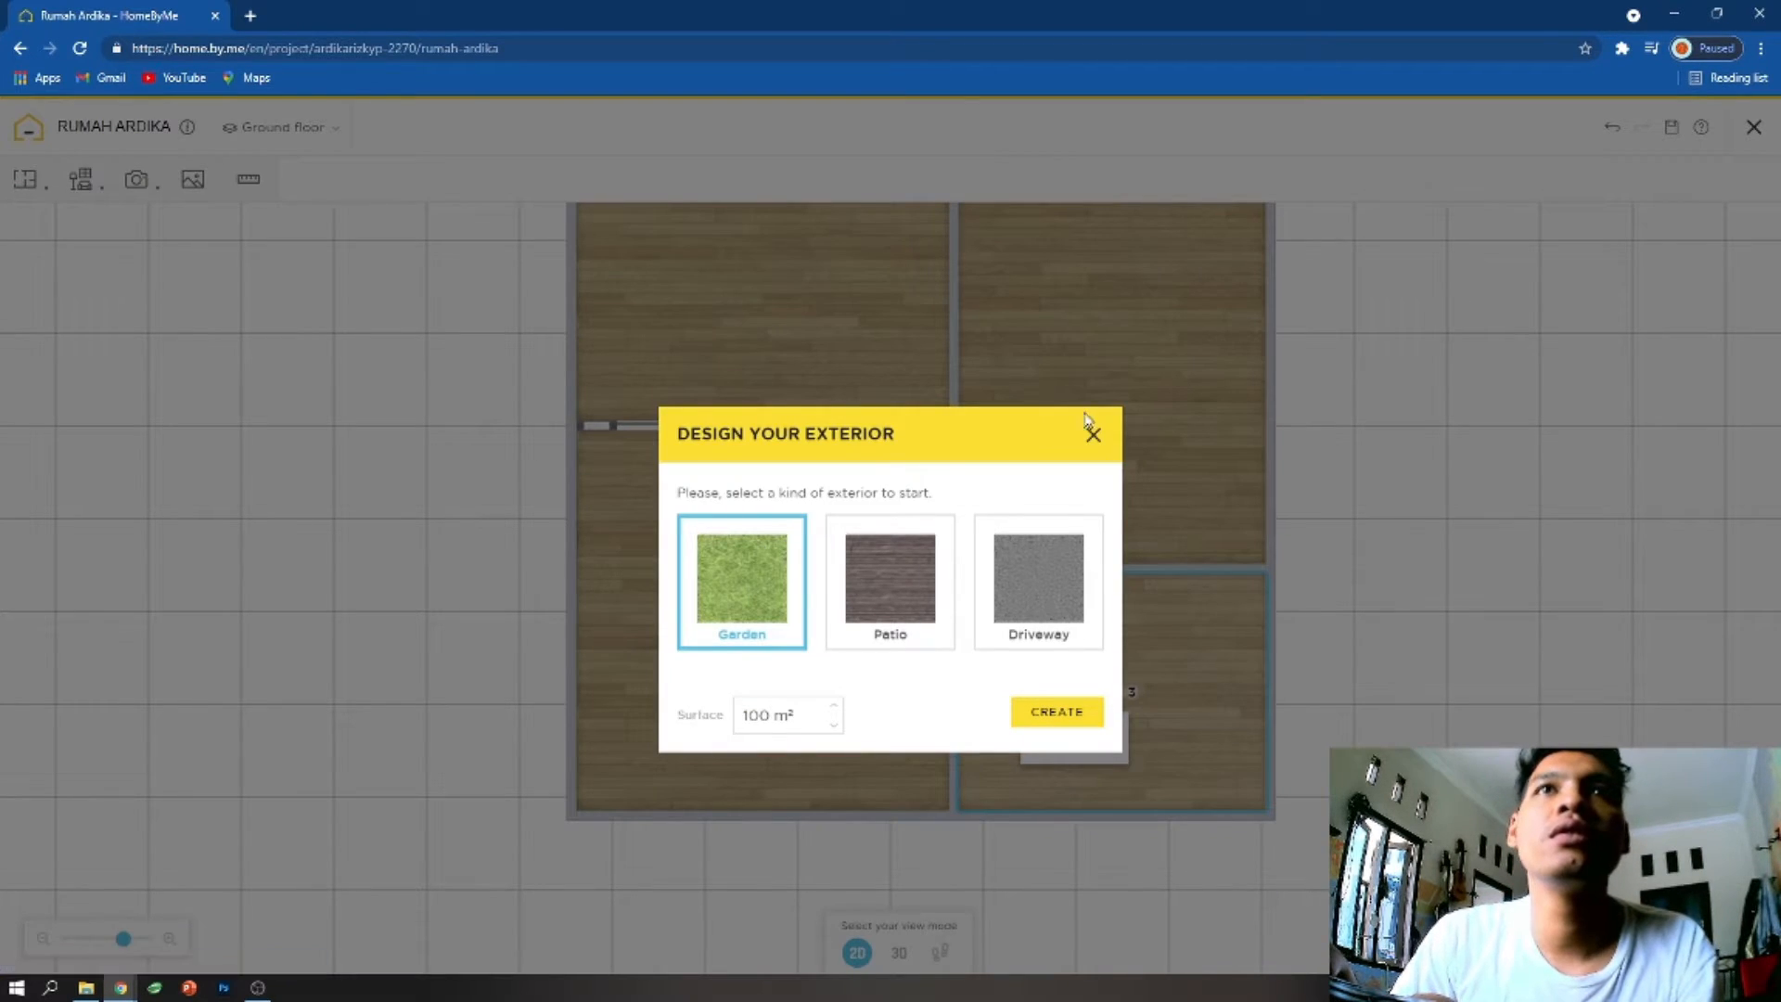
left_click(1092, 432)
- Add the second white Voiture berline from the outdoor garage furnishings to the ground floor plan
mouse_move(157, 188)
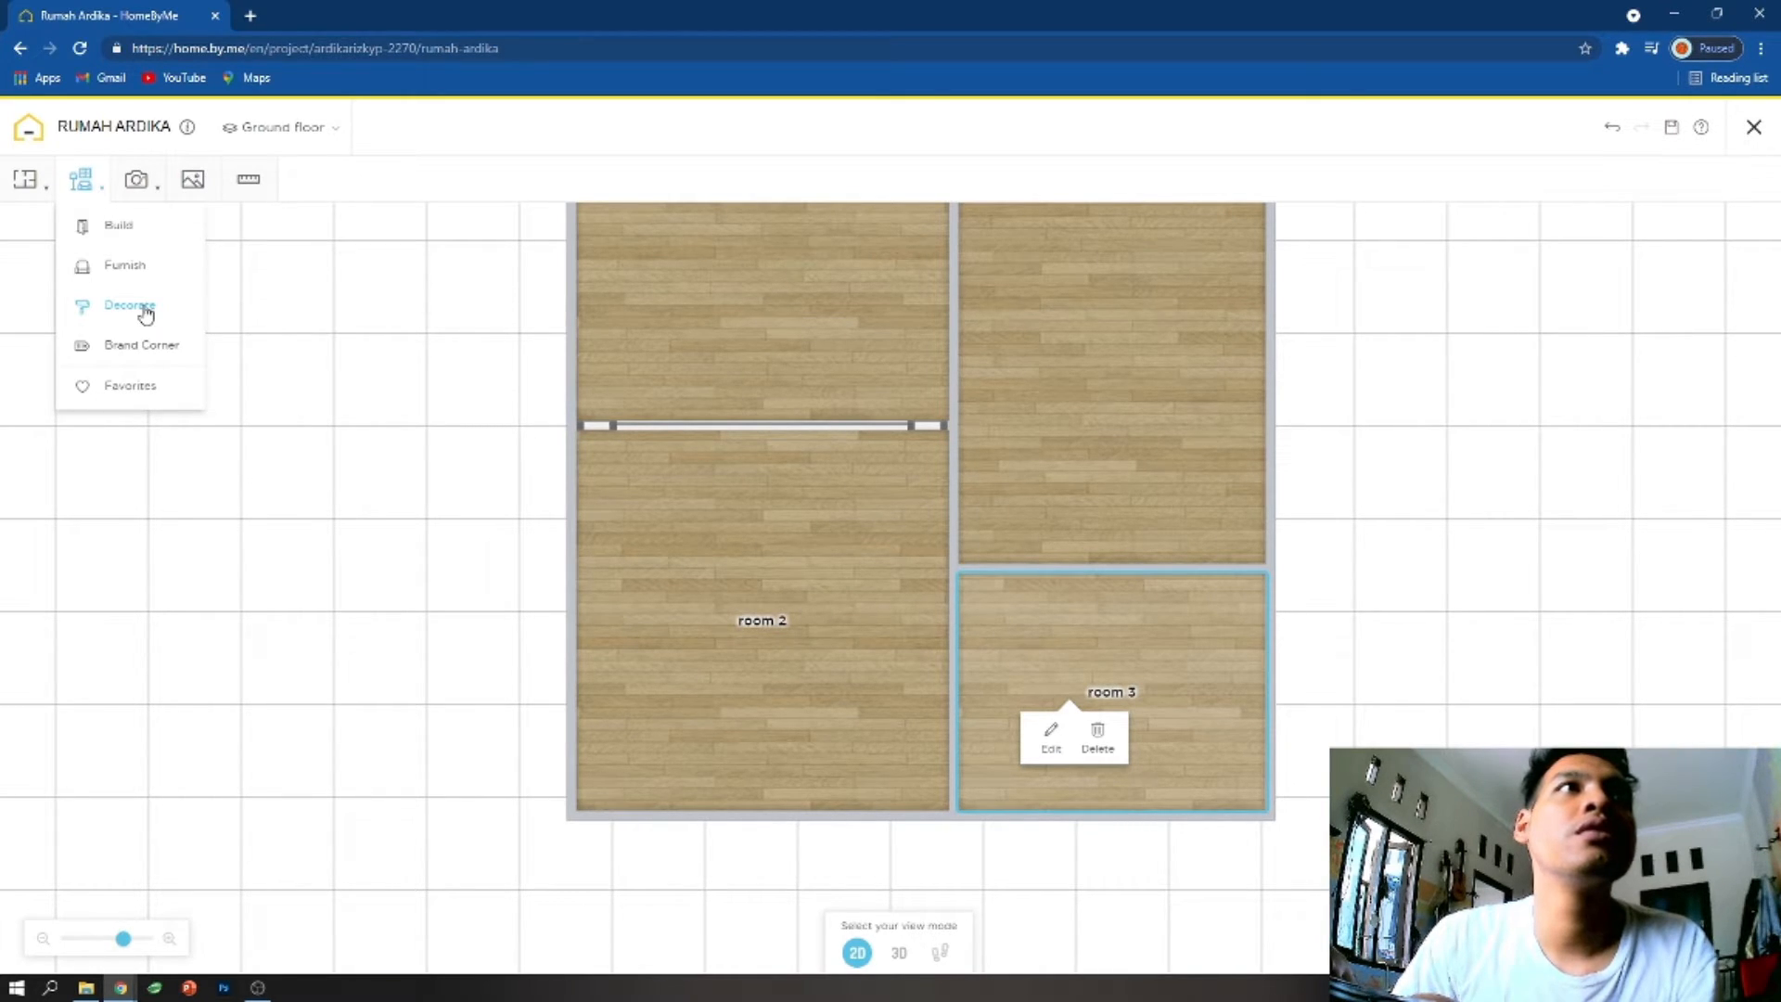
left_click(121, 272)
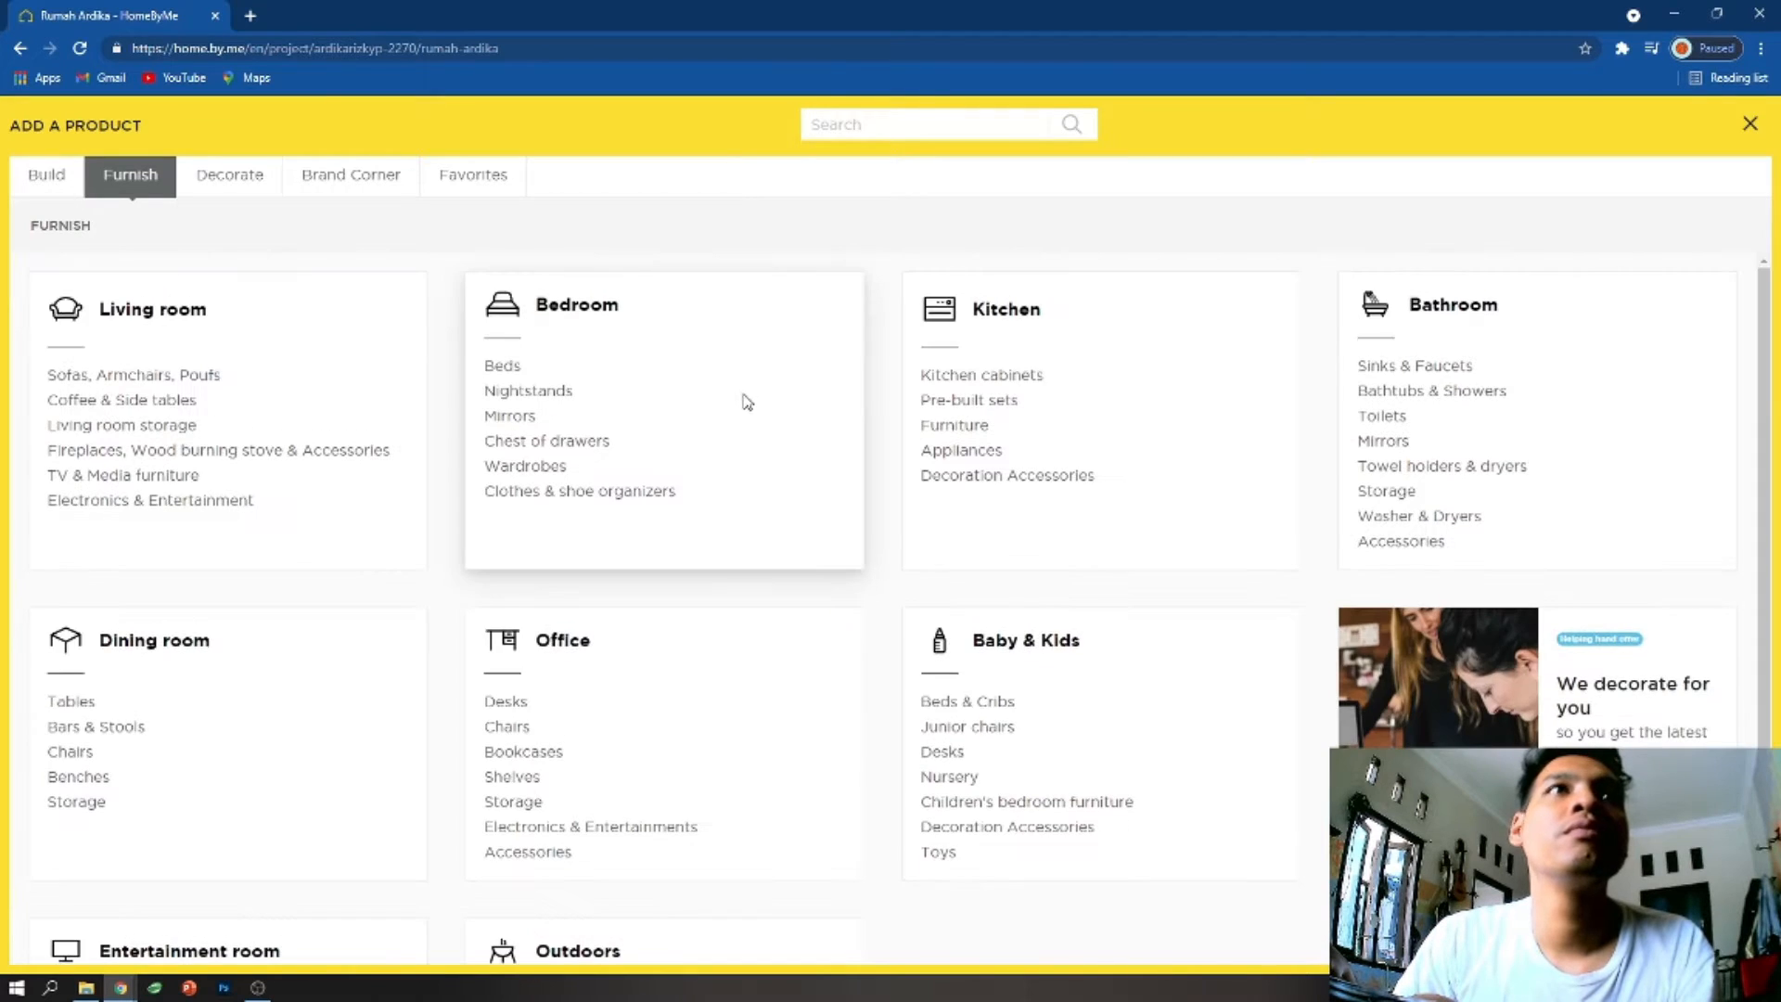
scroll(809, 507, "down", 3)
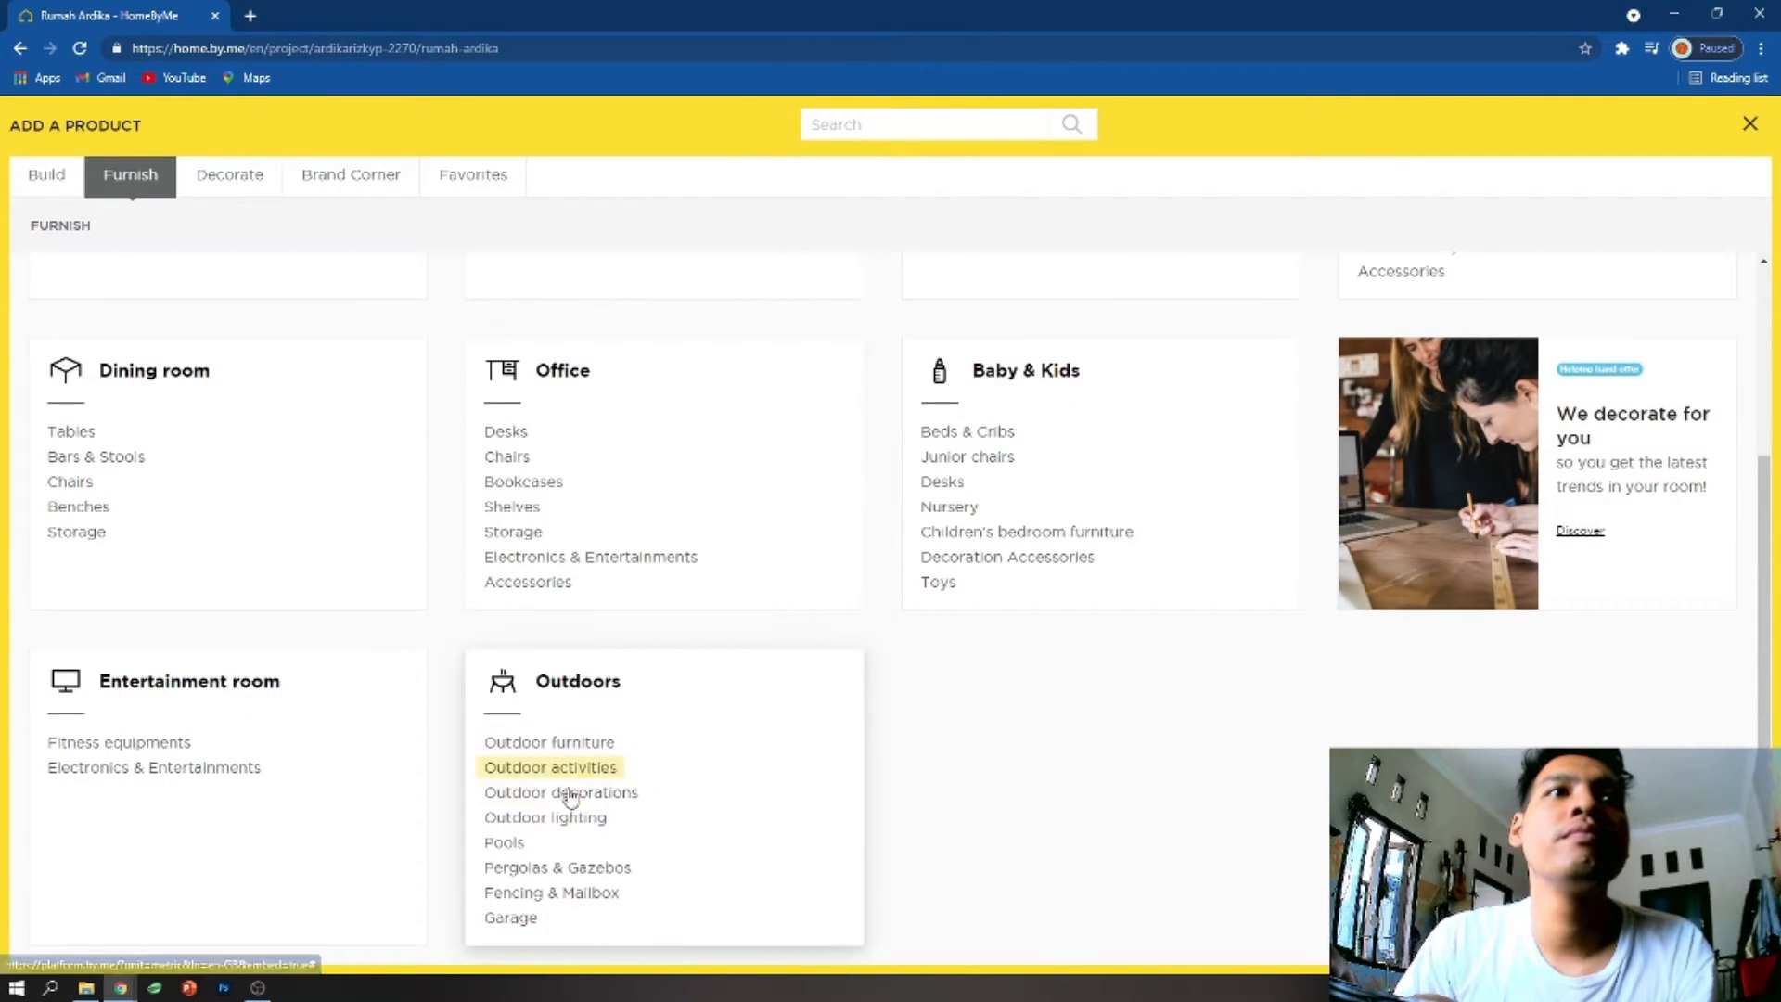
left_click(512, 917)
scroll(783, 644, "down", 5)
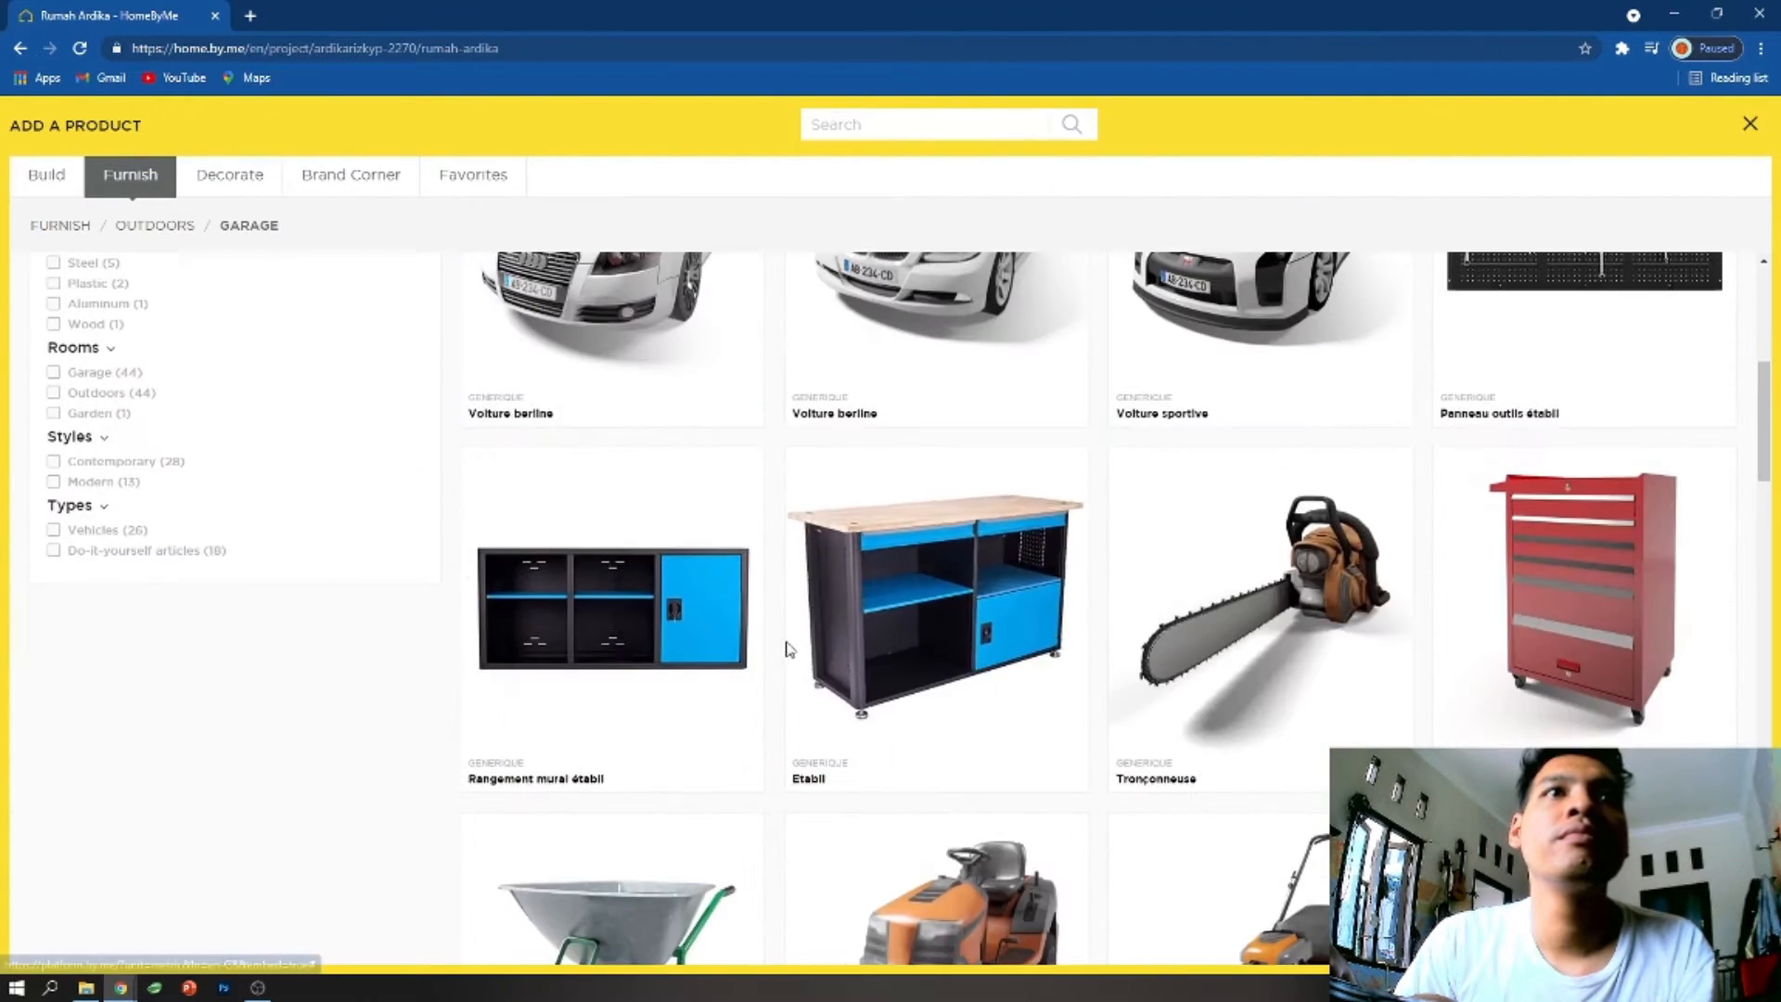
scroll(612, 491, "up", 2)
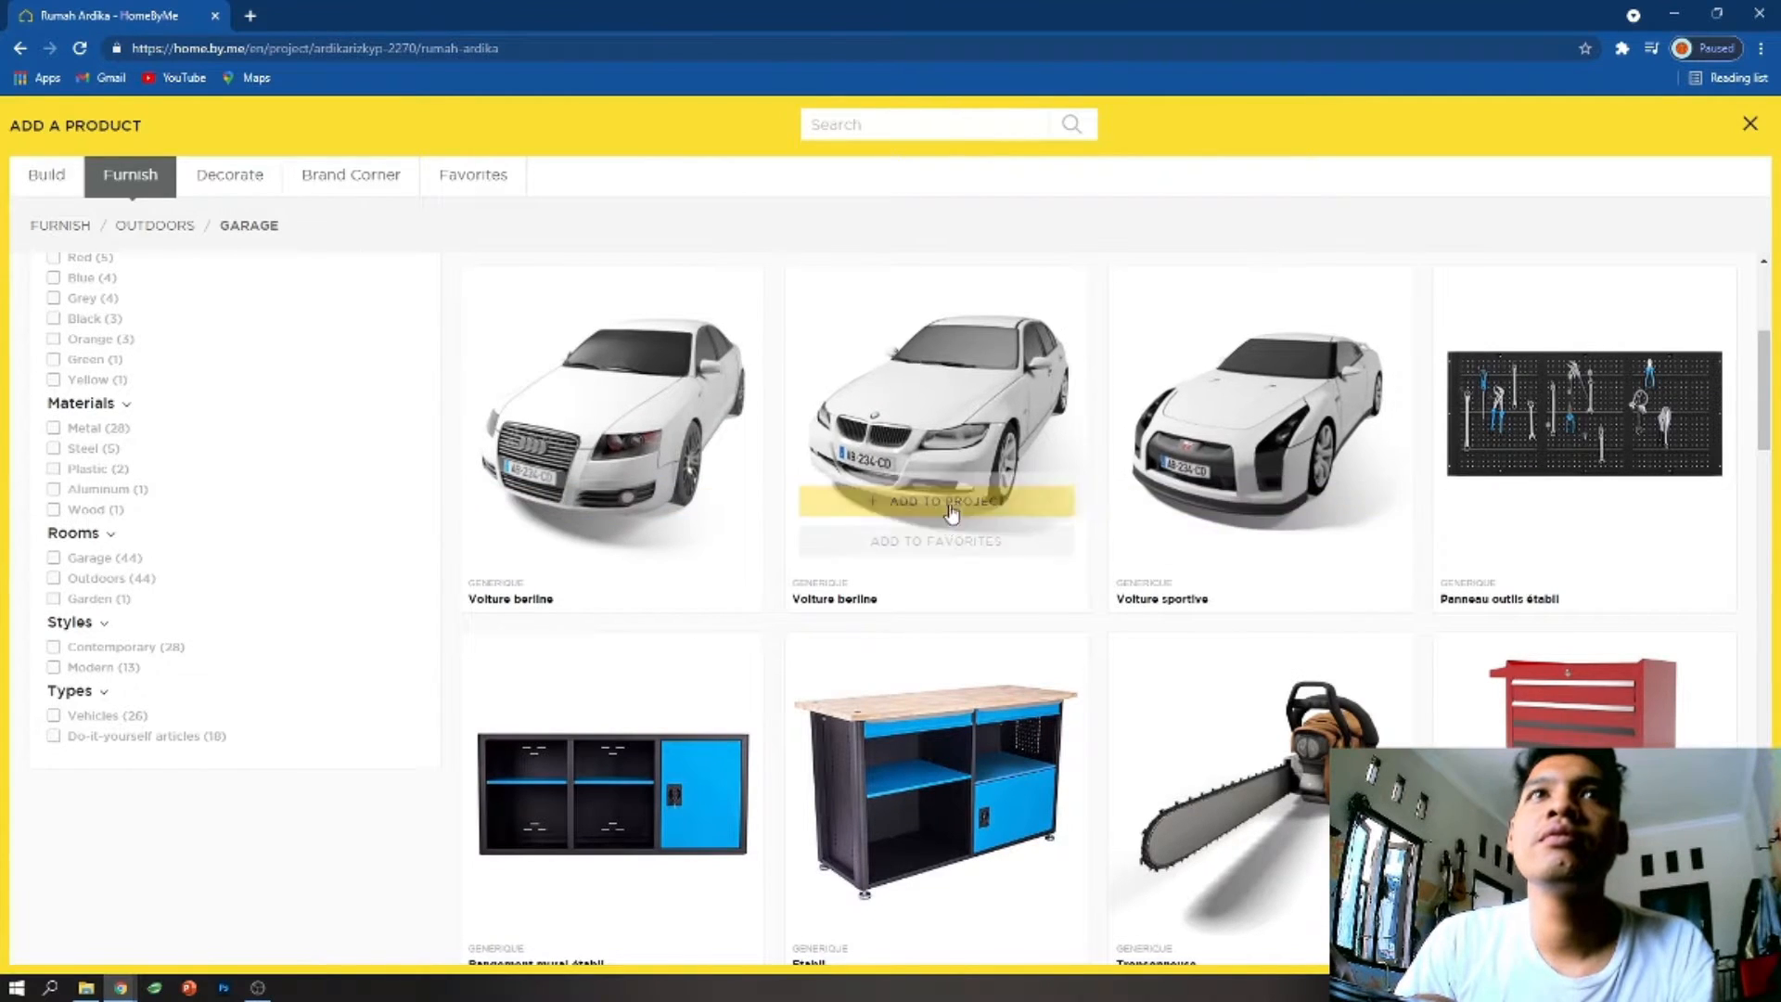
left_click(941, 504)
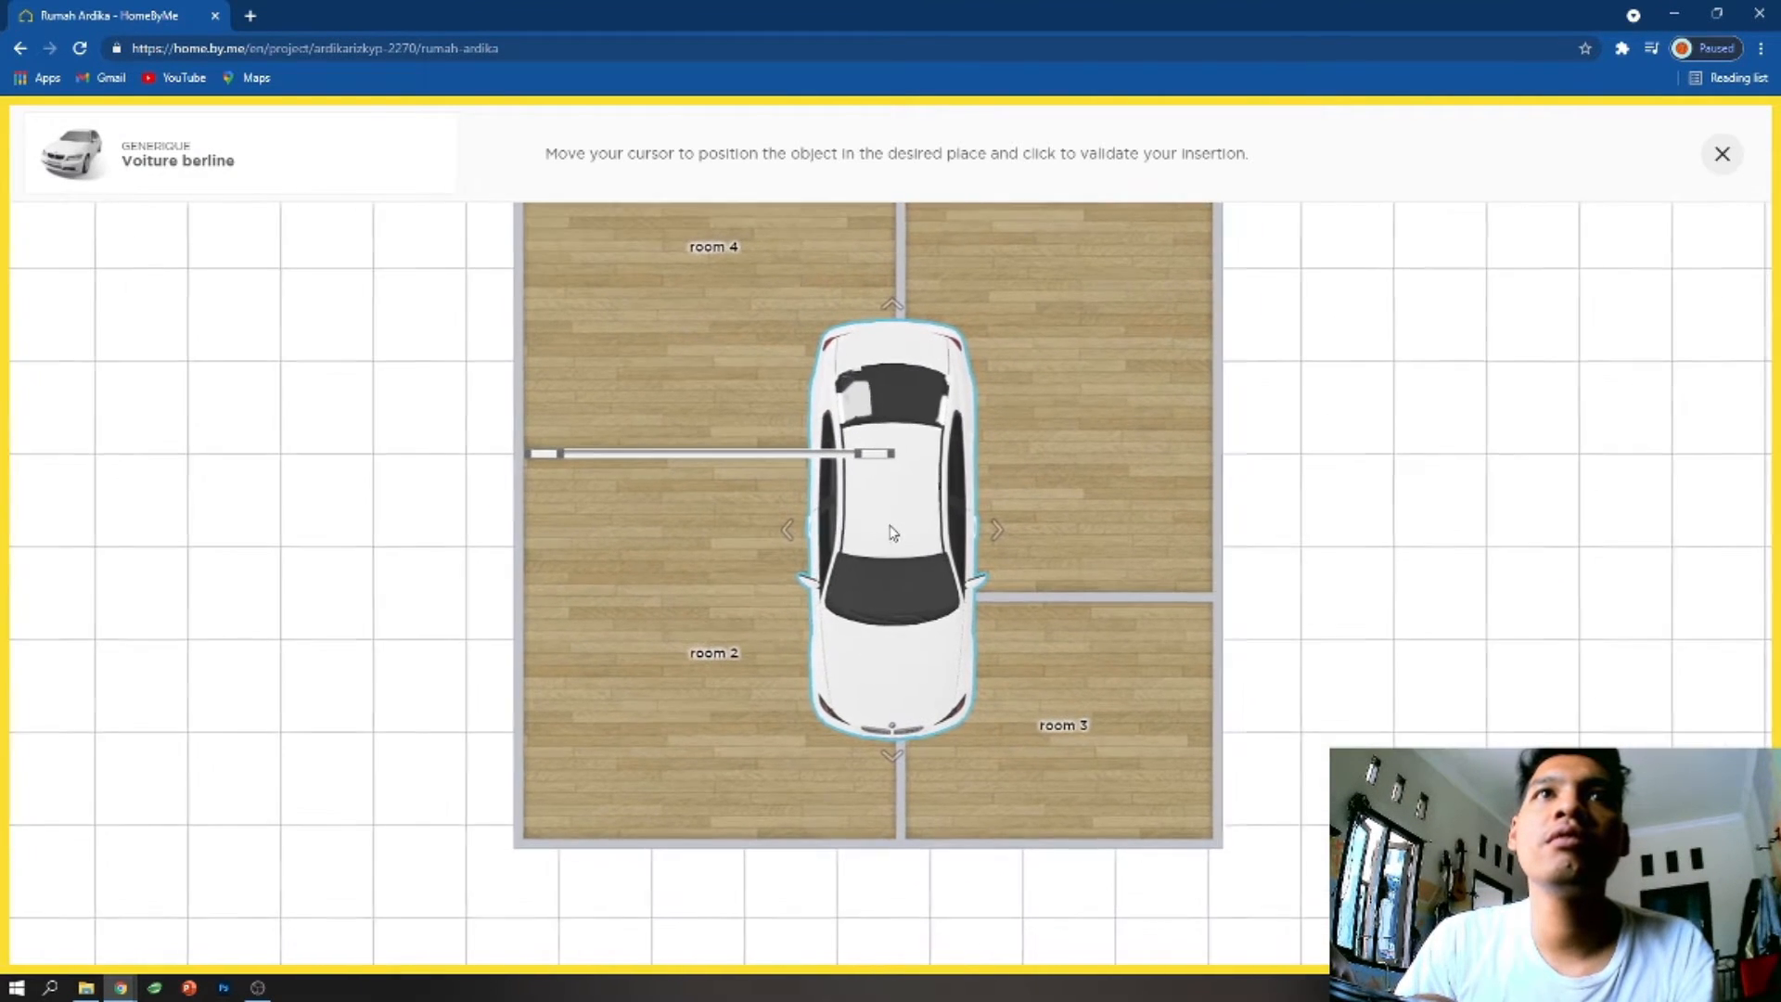
left_click(923, 533)
- Move the Voiture berline into room 4 and rotate it 180 degrees so its front faces the upper wall
left_click_drag(923, 534, 767, 395)
left_click_drag(1086, 480, 1102, 781)
left_click_drag(735, 618, 715, 473)
left_click_drag(709, 291, 1100, 411)
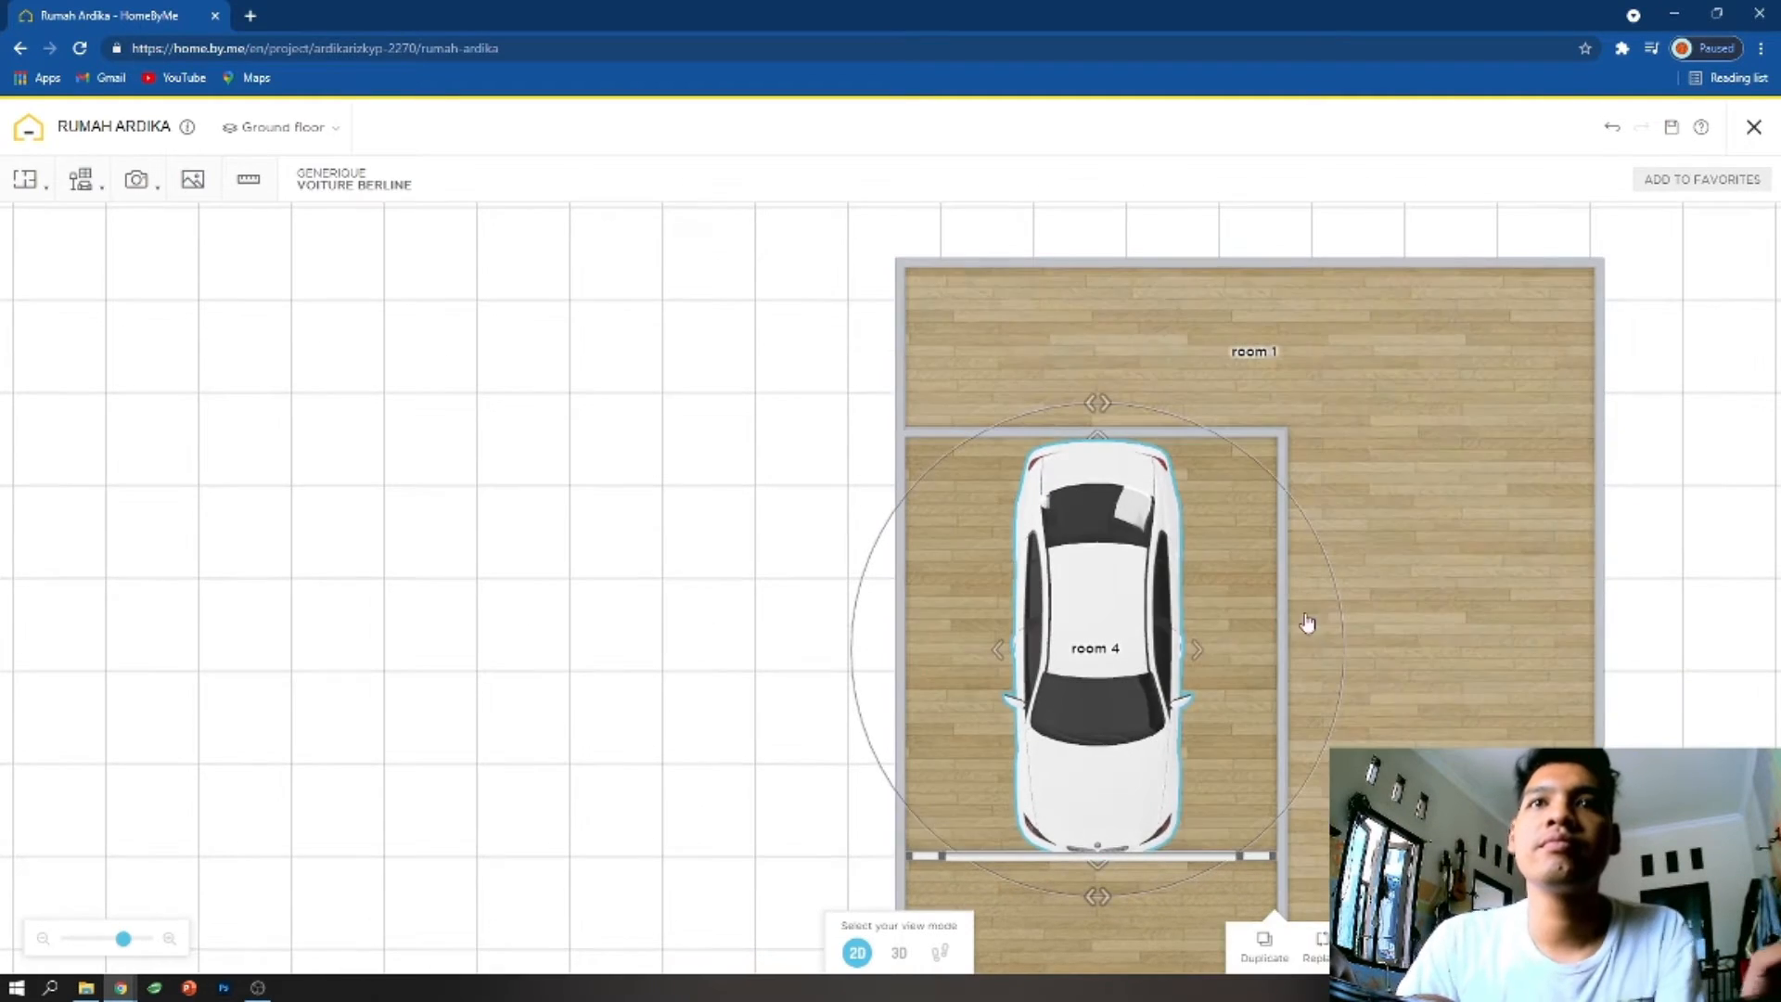
scroll(1324, 699, "down", 1)
left_click_drag(1070, 650, 1104, 631)
left_click_drag(1105, 866, 1110, 376)
left_click_drag(1123, 561, 1084, 586)
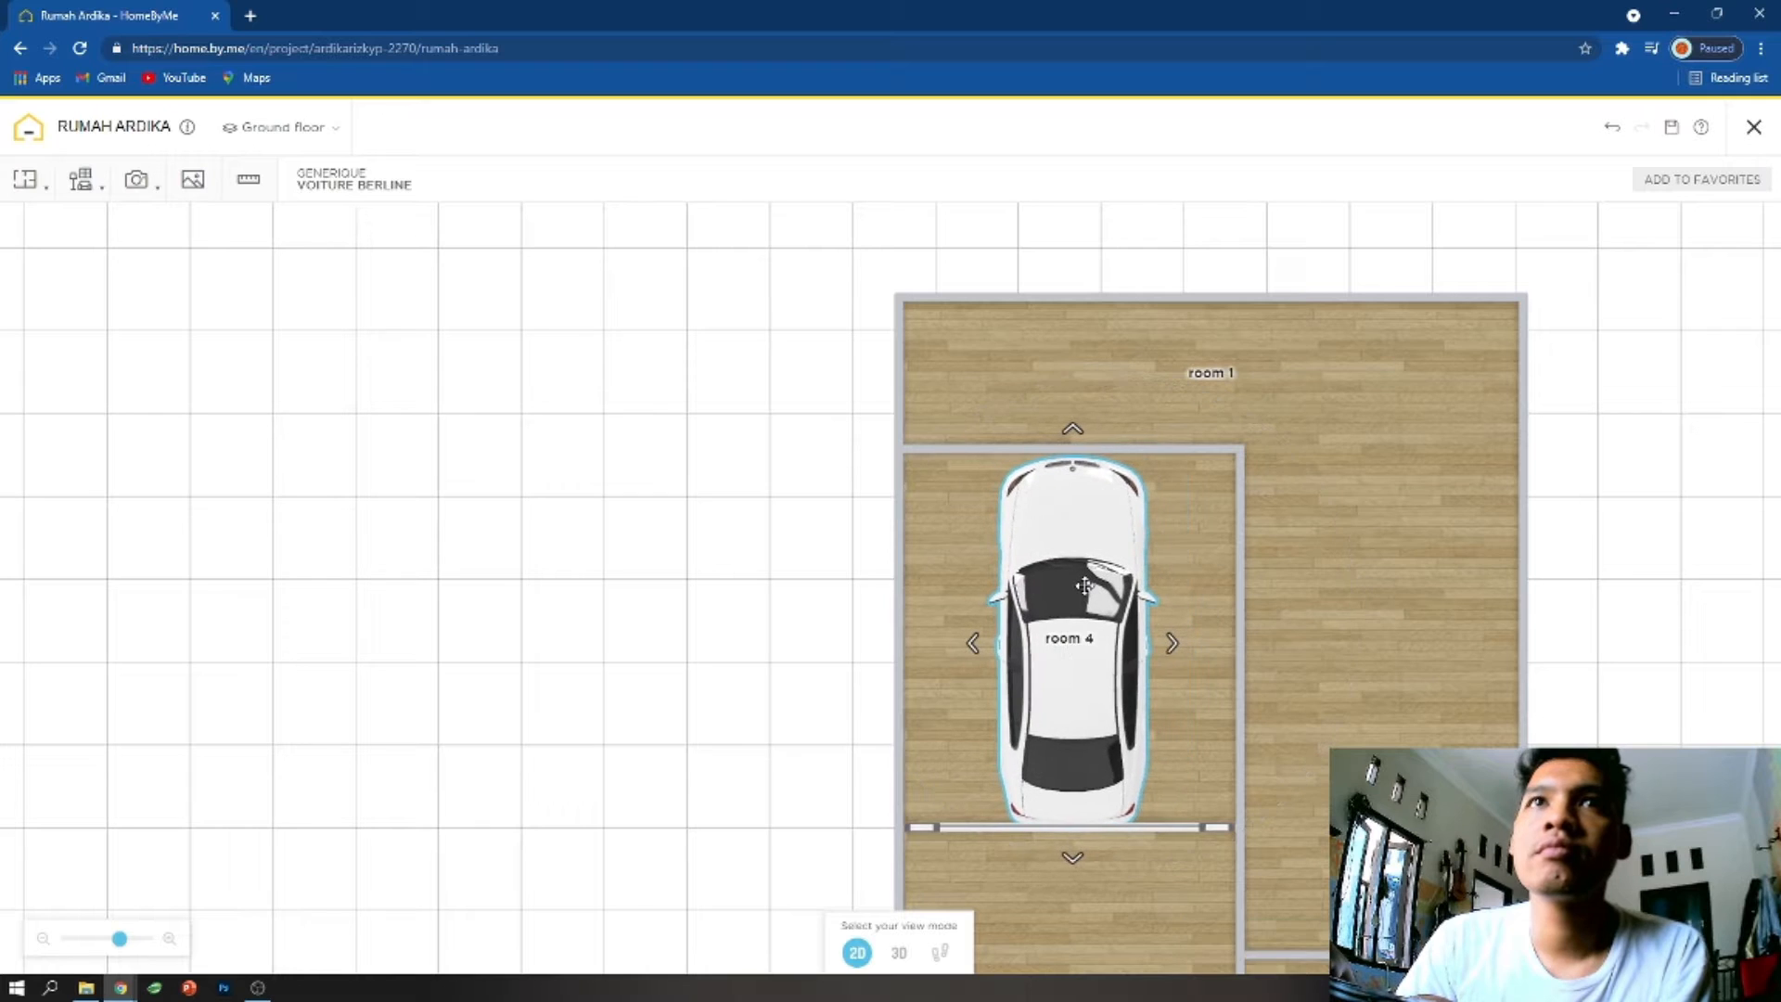
left_click_drag(1378, 653, 1326, 477)
left_click(1120, 654)
left_click(80, 179)
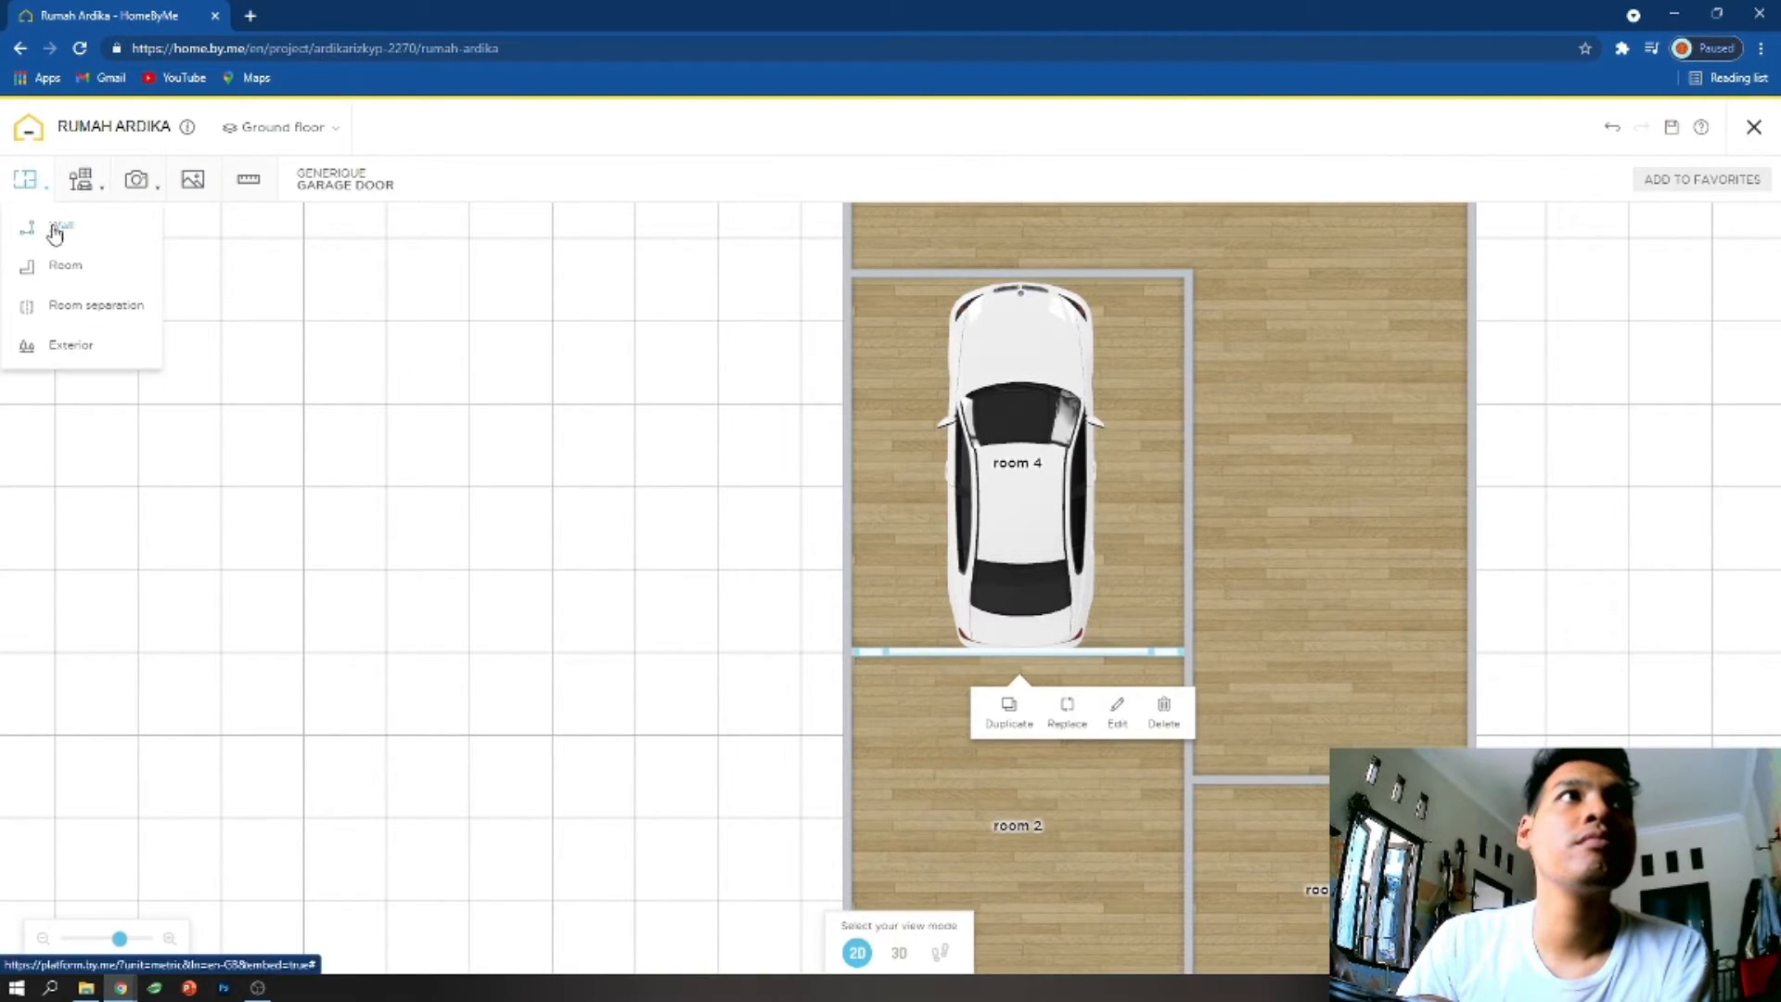
left_click(56, 228)
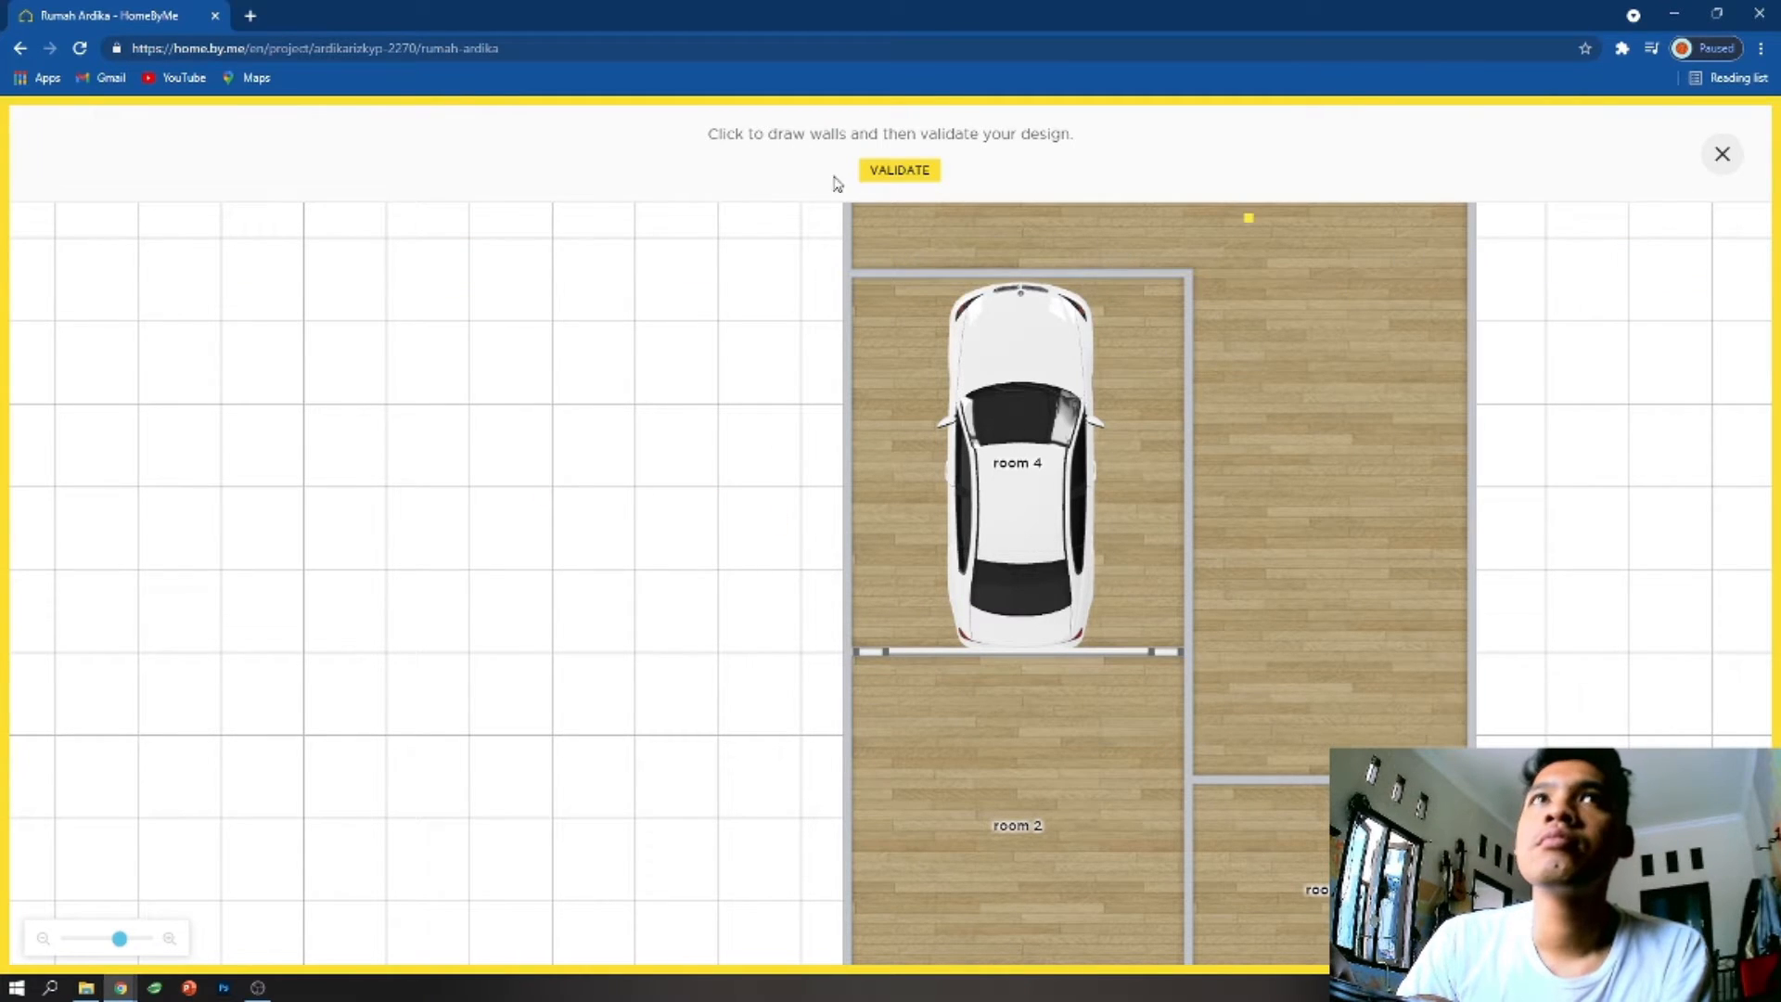
left_click(1718, 157)
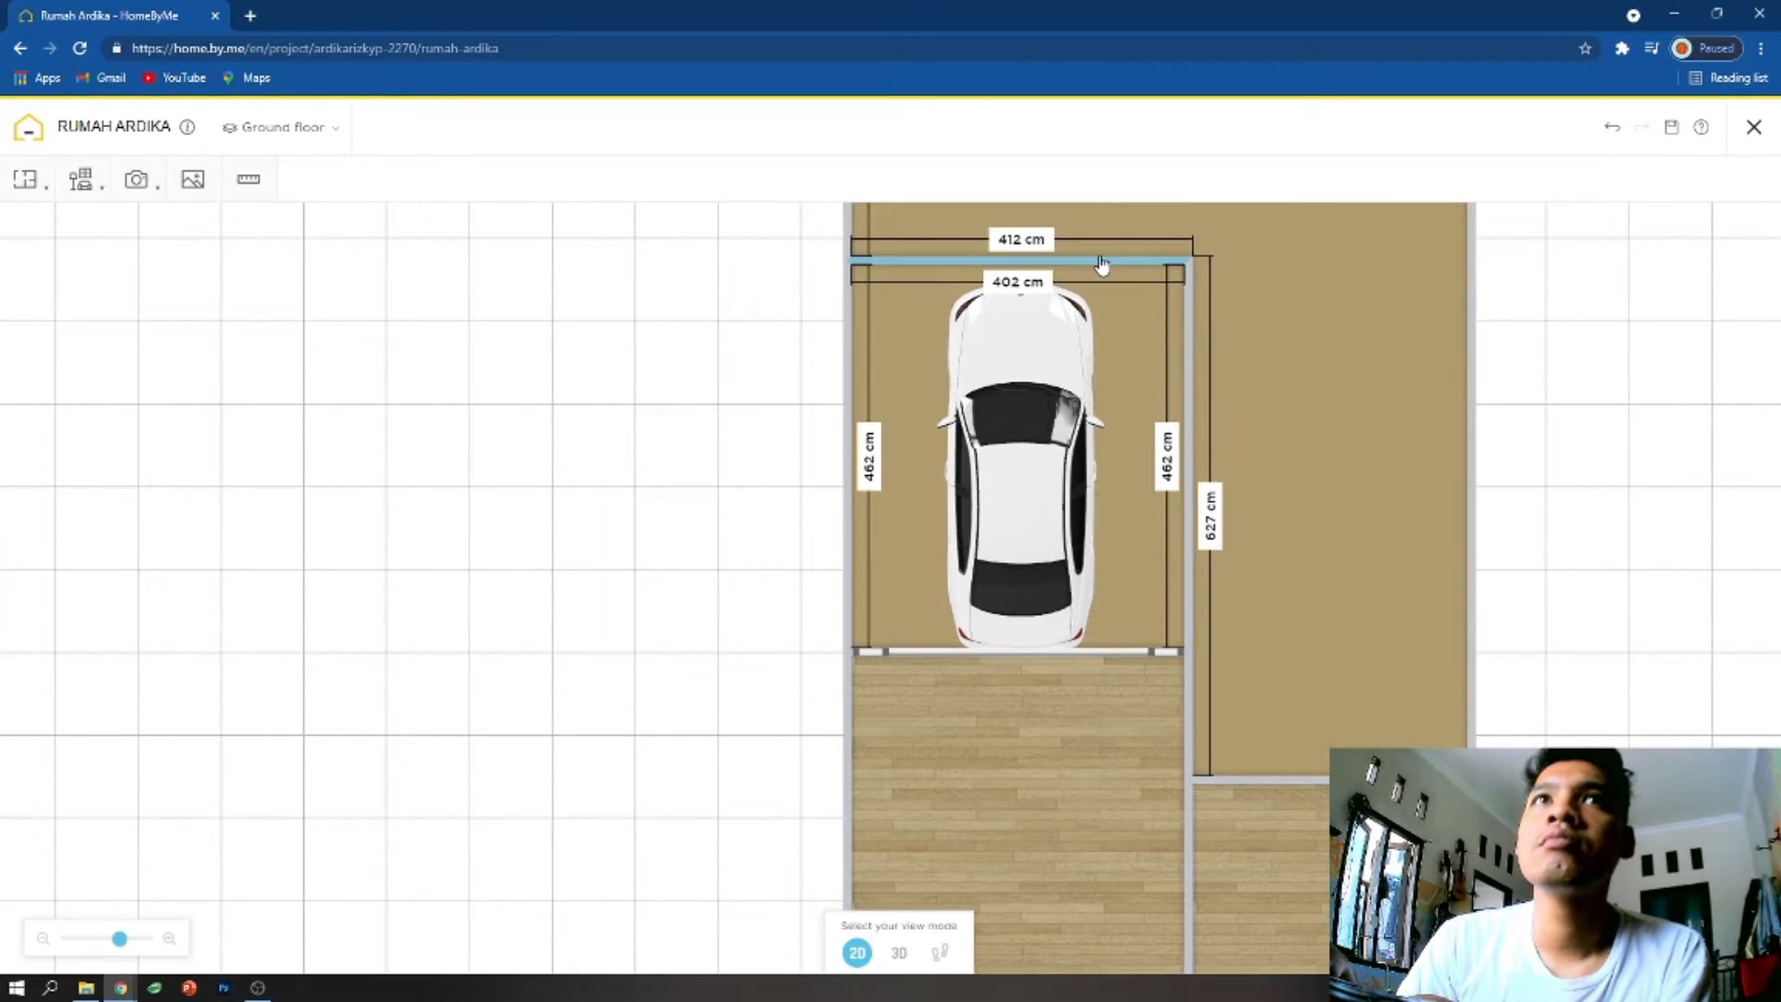
- Push room 4's upper wall outward slightly and reposition the Voiture berline inside the enlarged room
left_click(1034, 450)
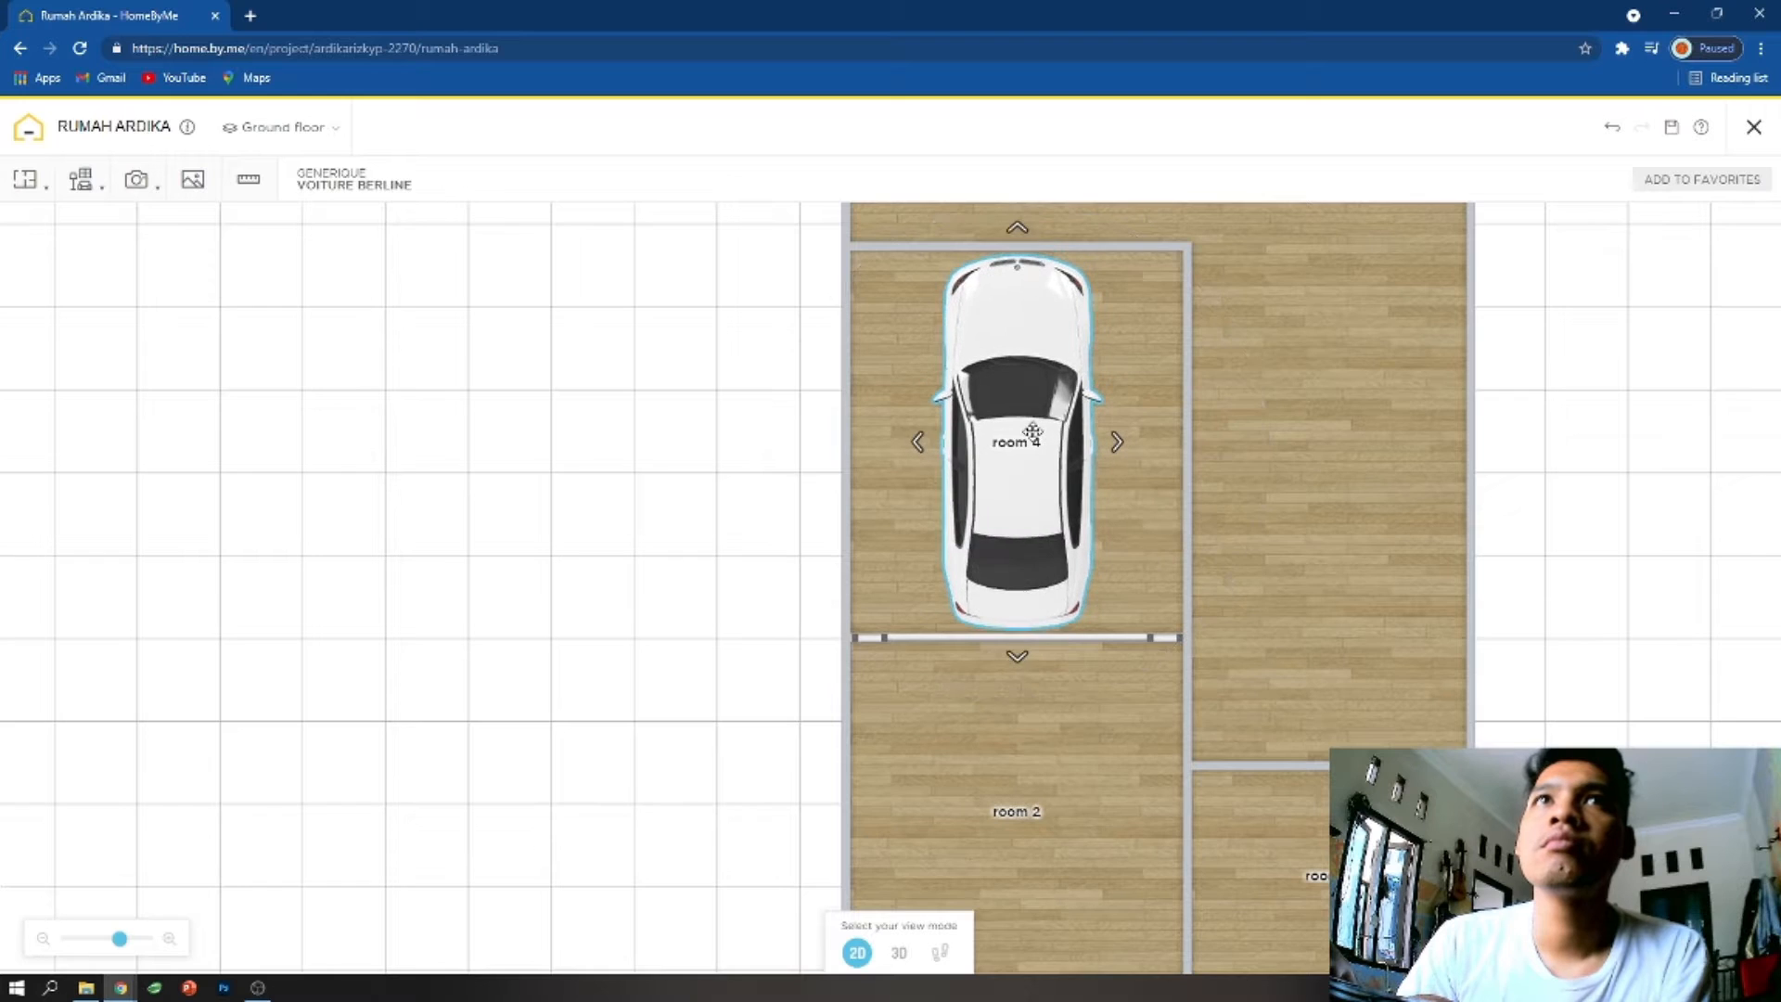
mouse_move(1032, 431)
left_mouse_down()
mouse_move(991, 436)
mouse_move(1080, 429)
mouse_move(1061, 434)
left_mouse_up()
scroll(1121, 636, "down", 1)
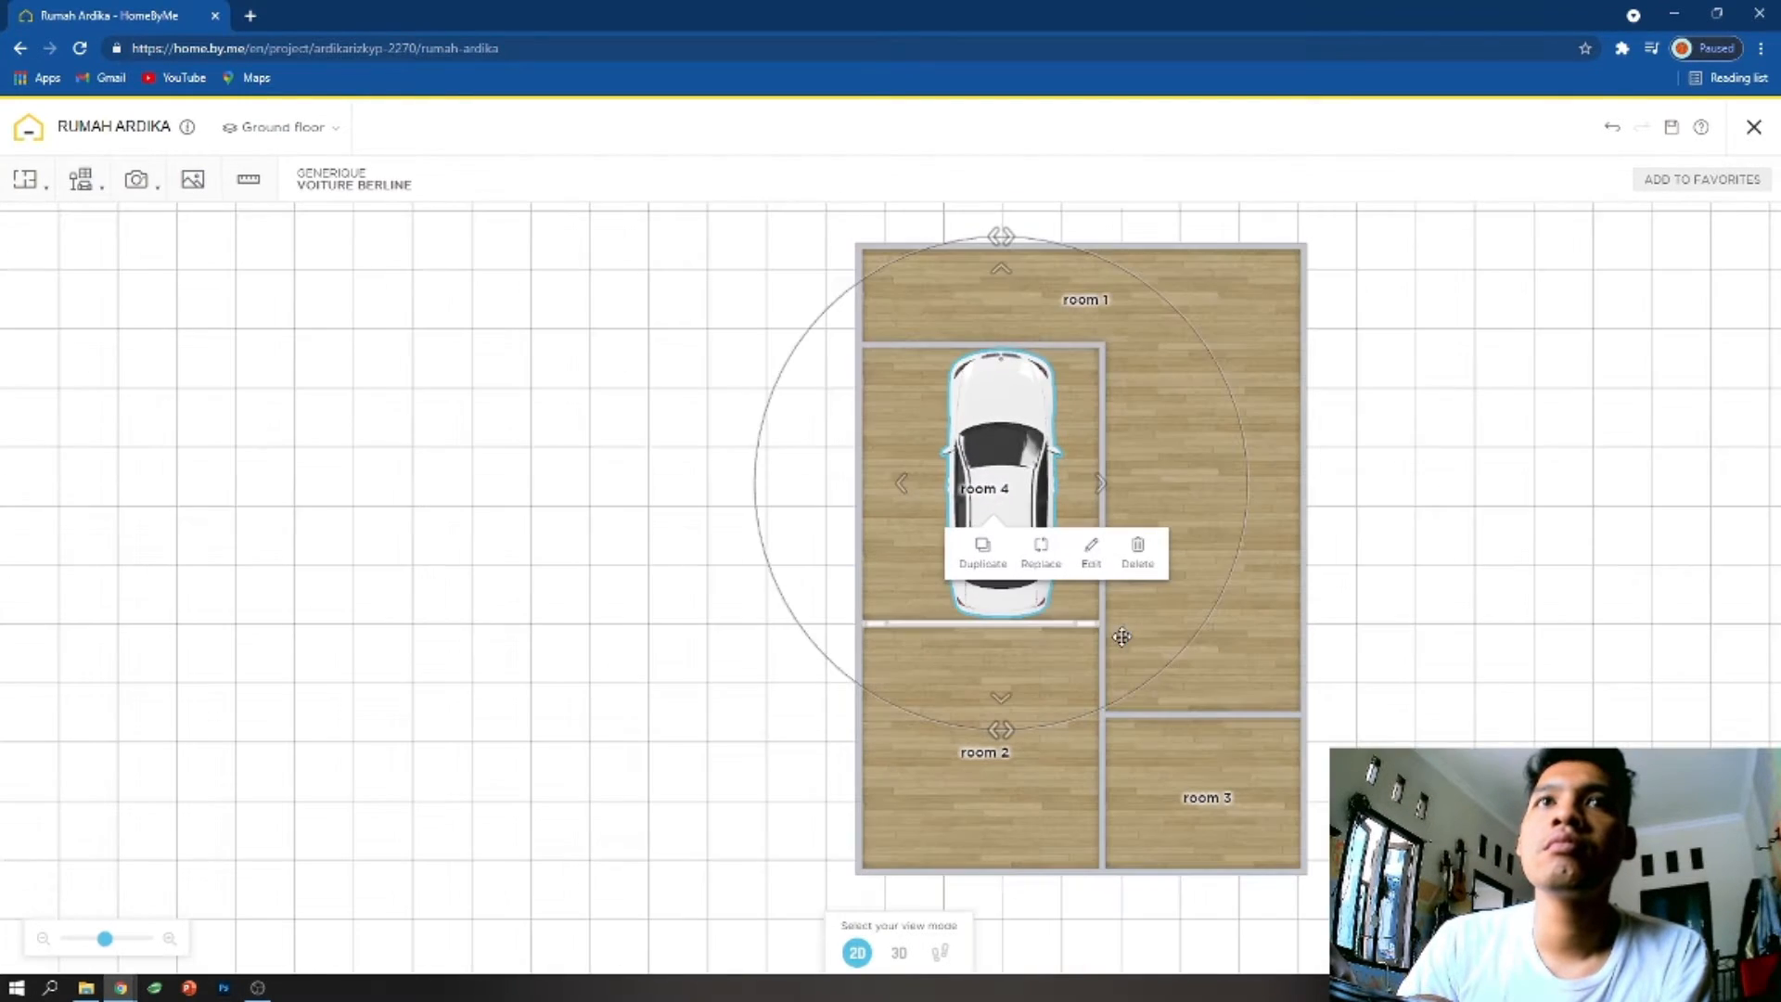
left_click(871, 629)
left_click_drag(871, 630, 873, 649)
left_click_drag(1059, 345, 1057, 337)
left_click_drag(1010, 444, 1022, 429)
left_click(1009, 430)
- Move the left outer wall segments of rooms 4, 2 and 1 inward until they line up
left_click_drag(860, 469, 911, 469)
left_click_drag(866, 638, 915, 641)
left_click_drag(859, 307, 912, 306)
- Move the right outer wall segments of rooms 3 and 1 outward slightly, keeping them aligned
left_click_drag(1304, 486, 1309, 492)
left_click_drag(1305, 764, 1308, 774)
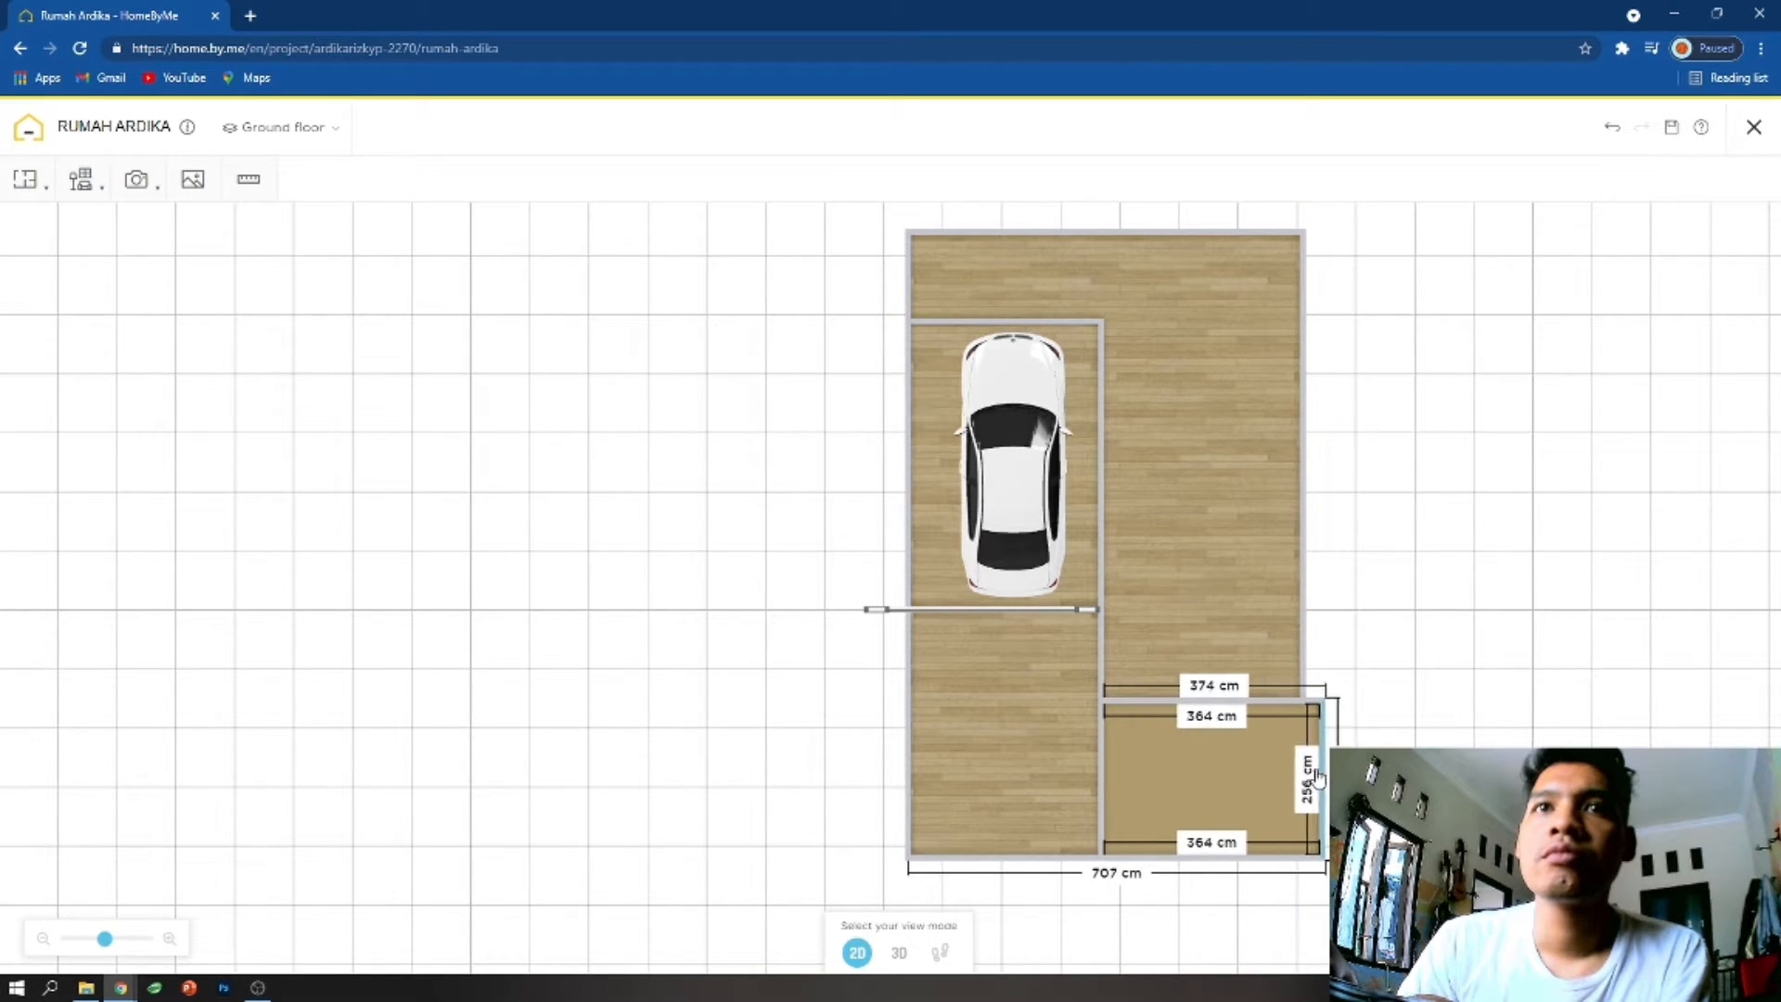
left_click_drag(1313, 774, 1314, 774)
left_click_drag(1303, 670, 1318, 670)
- Reposition the Voiture berline between the side walls of the narrowed room 4
right_click_drag(1010, 528, 995, 498)
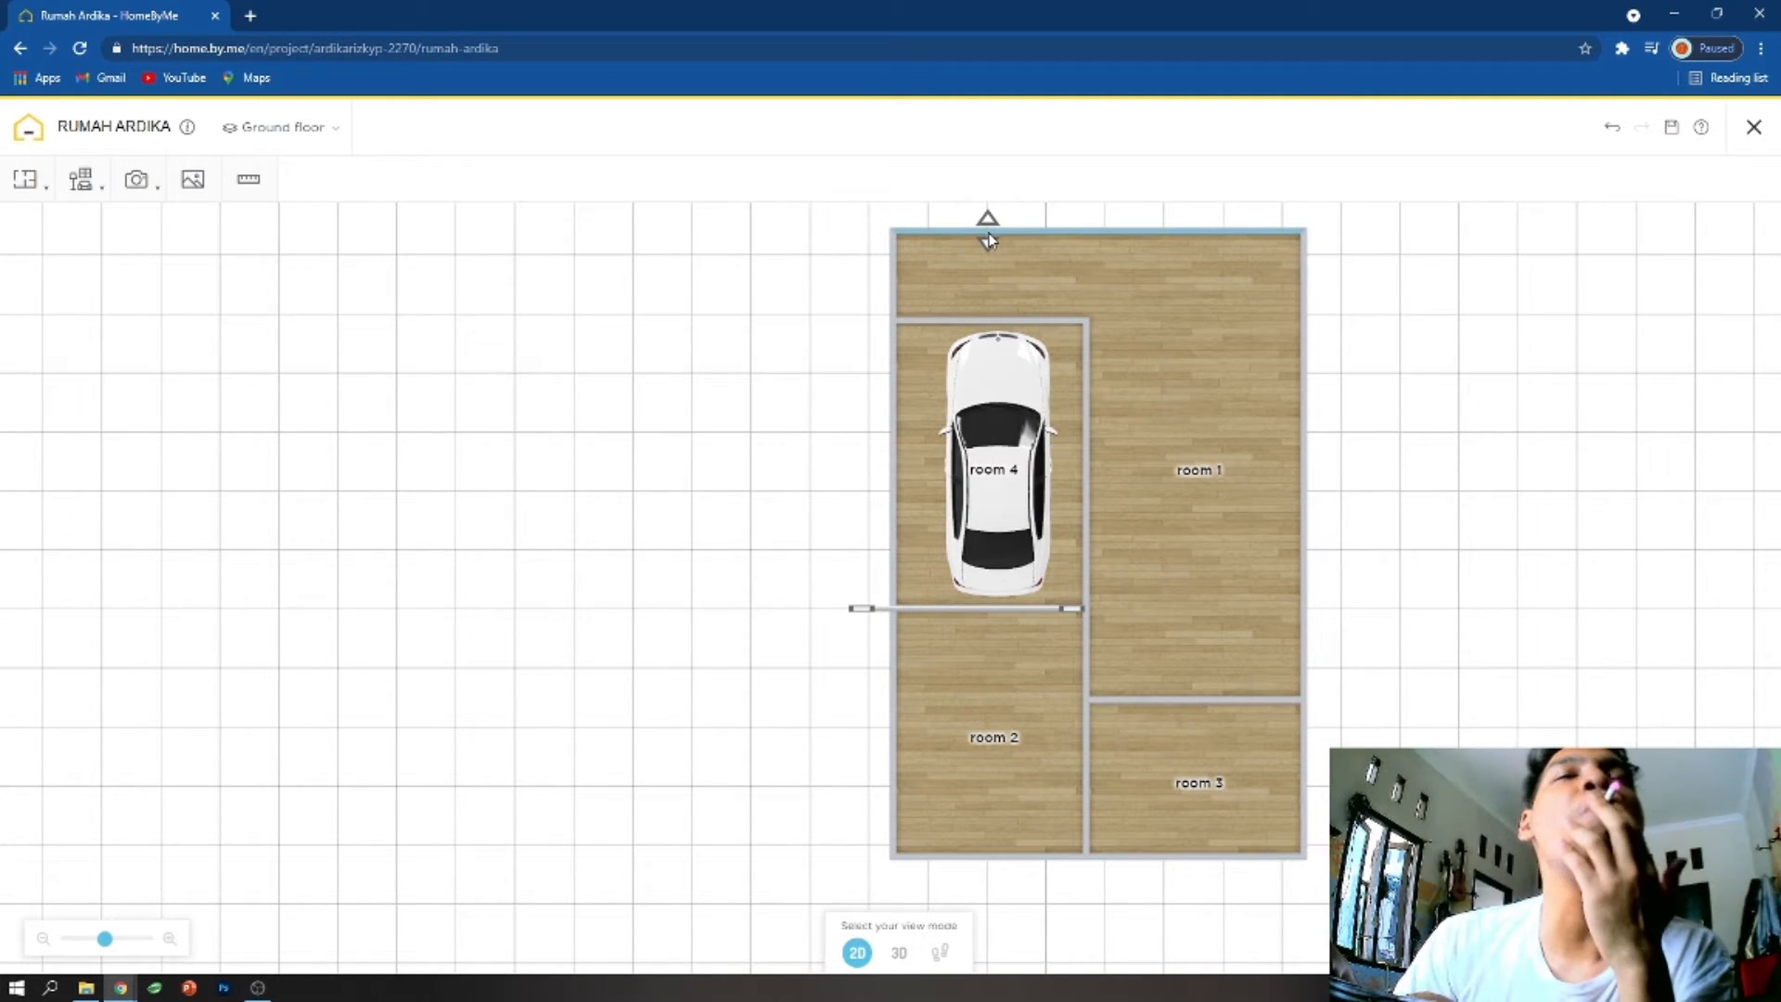
right_click_drag(1061, 525, 1052, 523)
left_click(1005, 468)
left_click_drag(1005, 468, 981, 407)
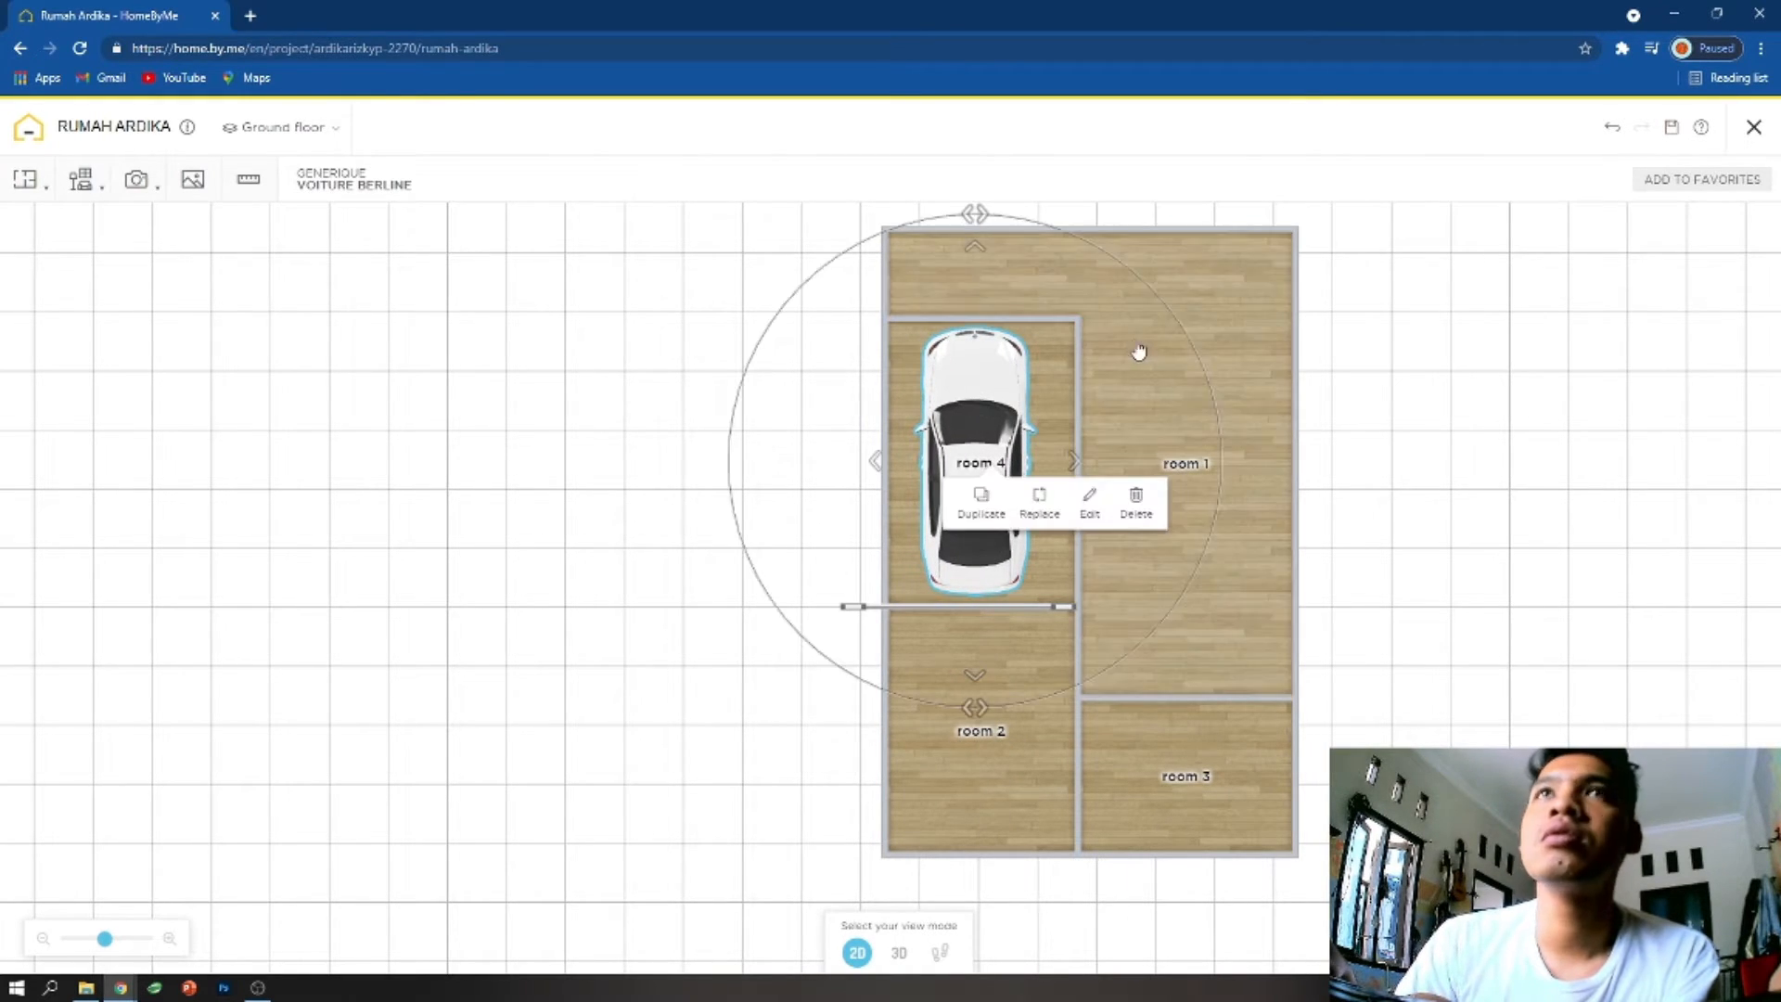
- Browse the outdoor garage furnishings for another vehicle and place a white Voiture SUV in room 1
left_click(101, 191)
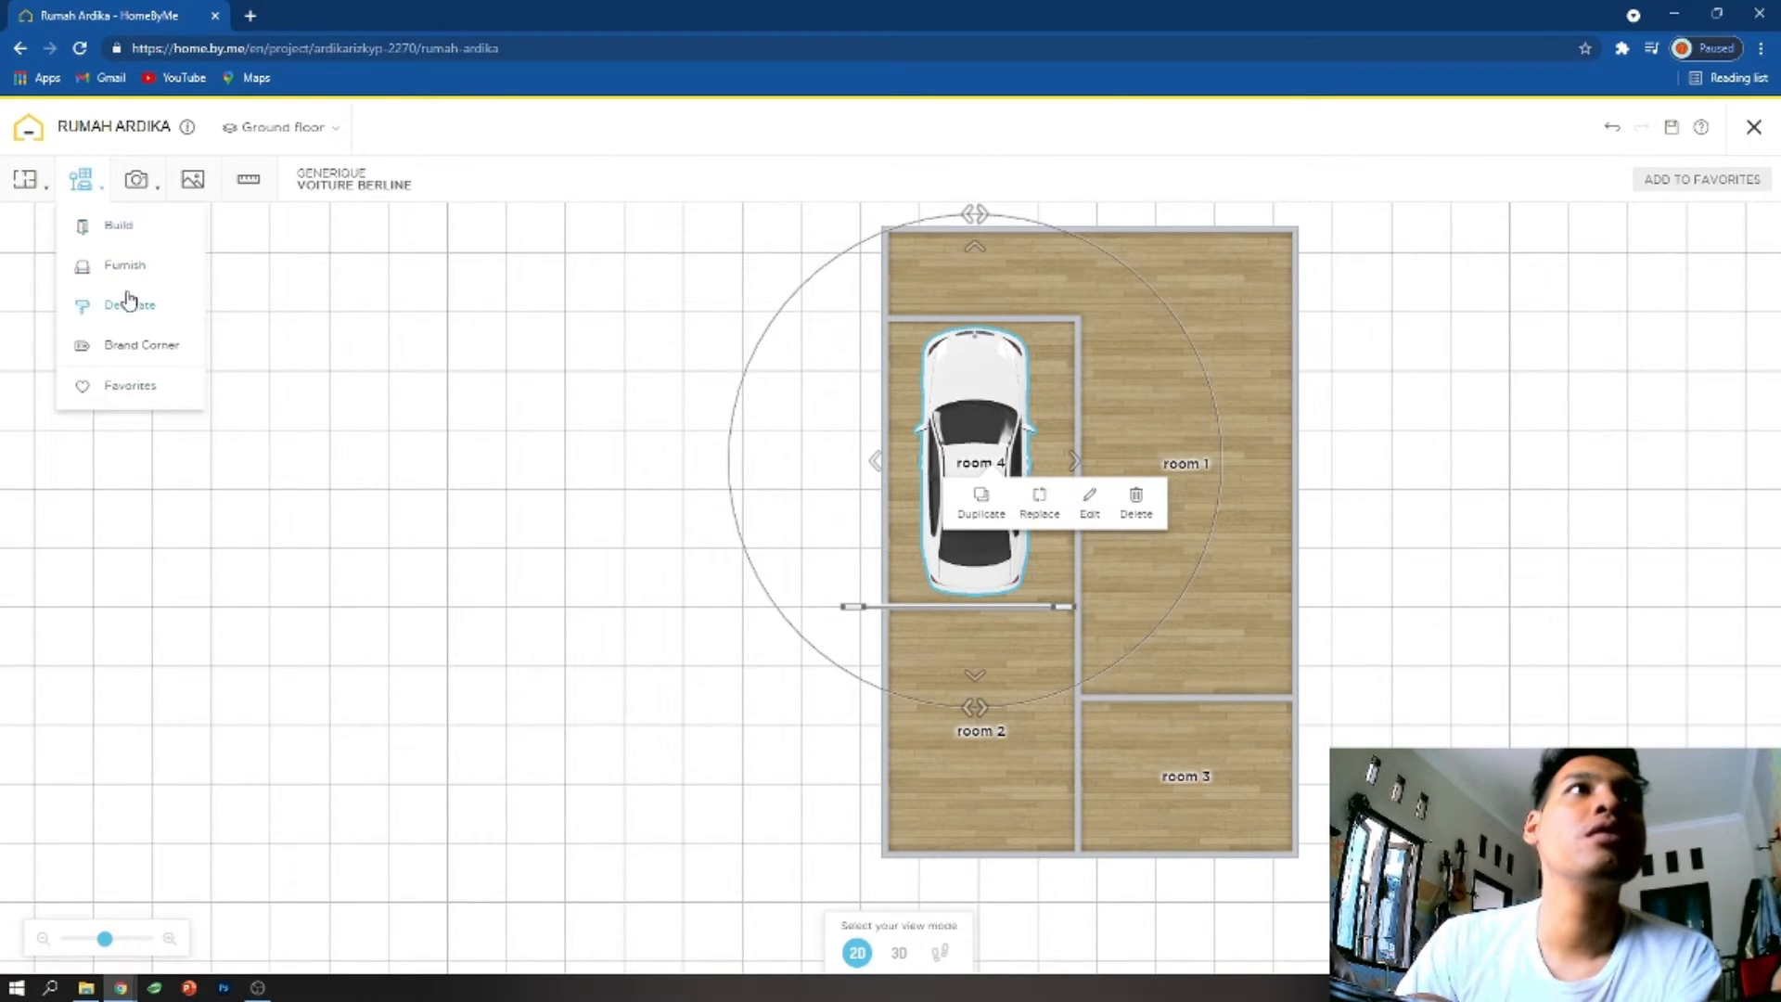
left_click(118, 229)
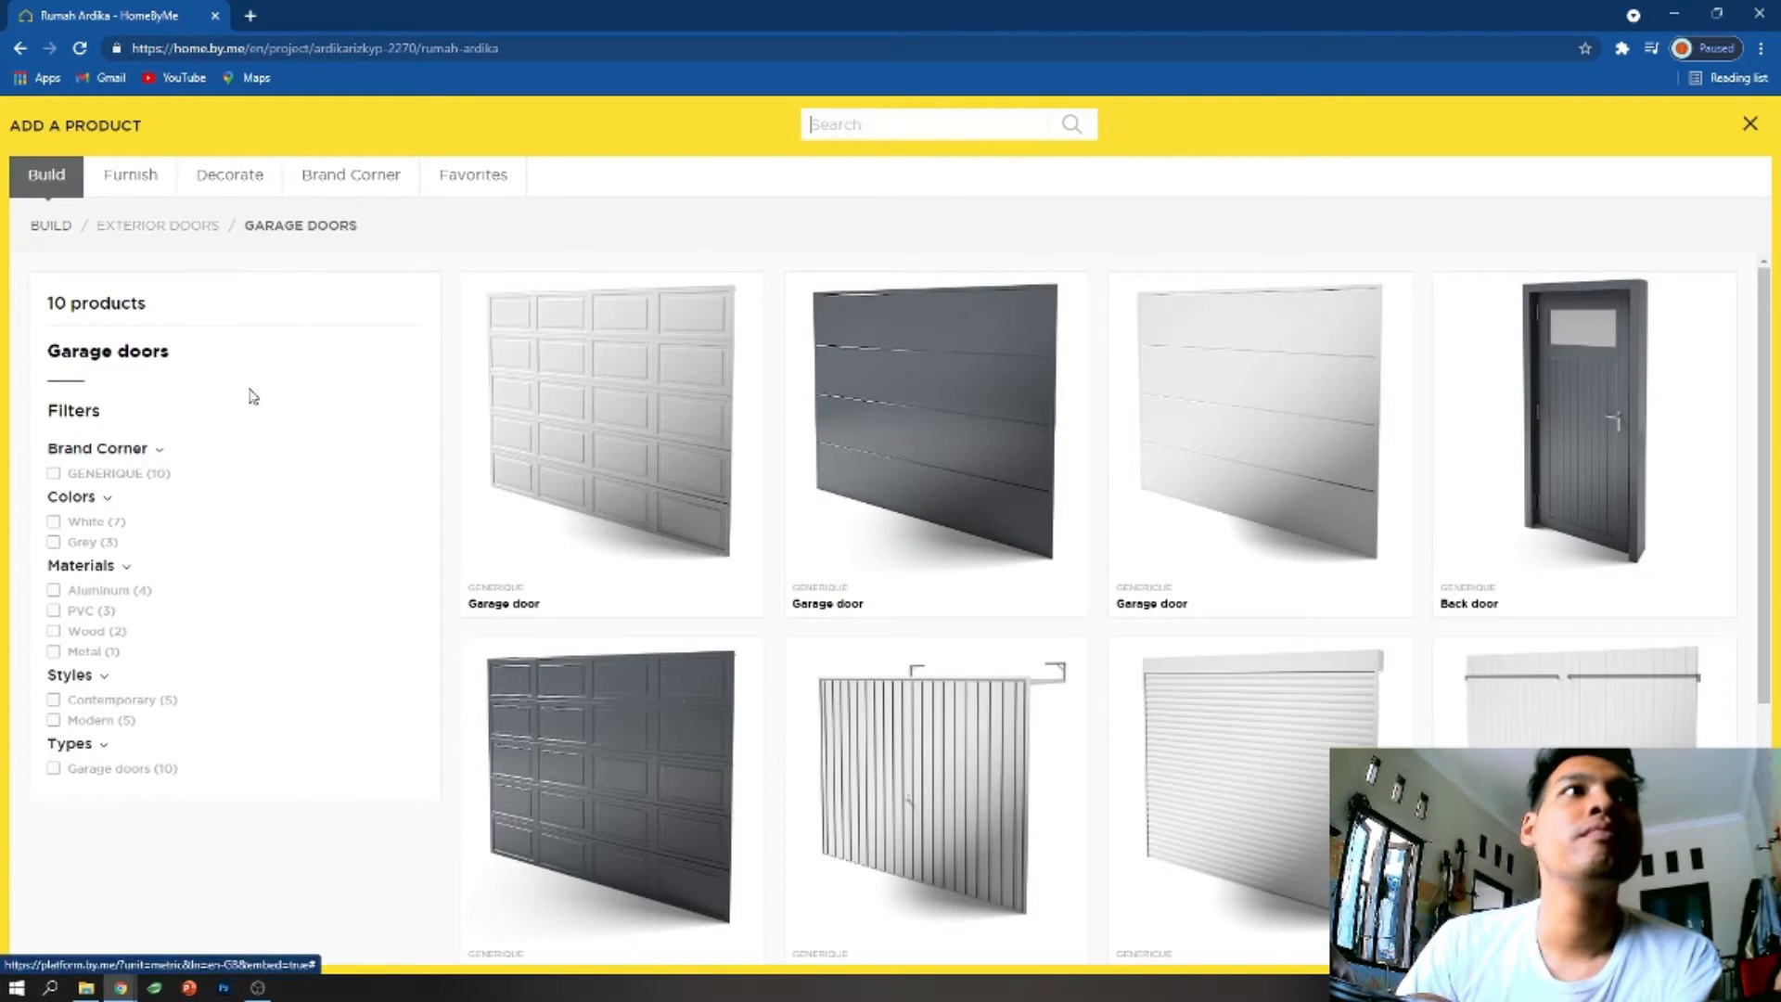
left_click(130, 174)
left_click(251, 177)
left_click(143, 181)
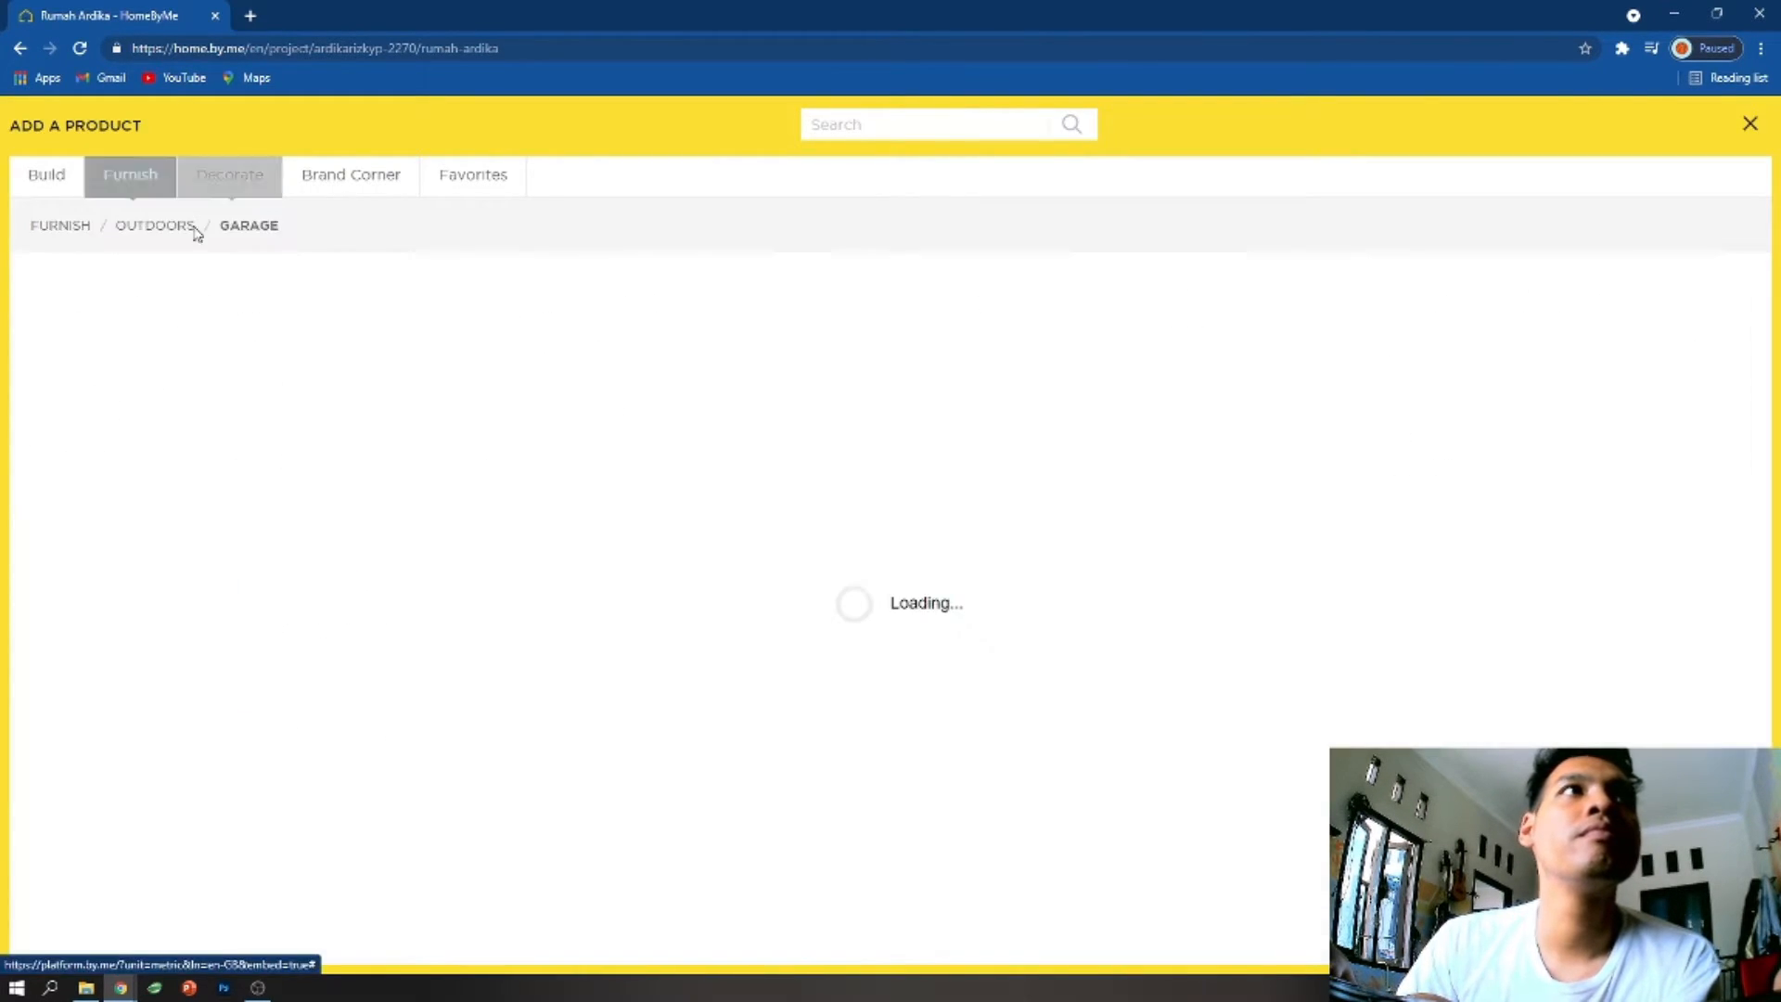
scroll(1110, 662, "down", 3)
scroll(1111, 661, "down", 15)
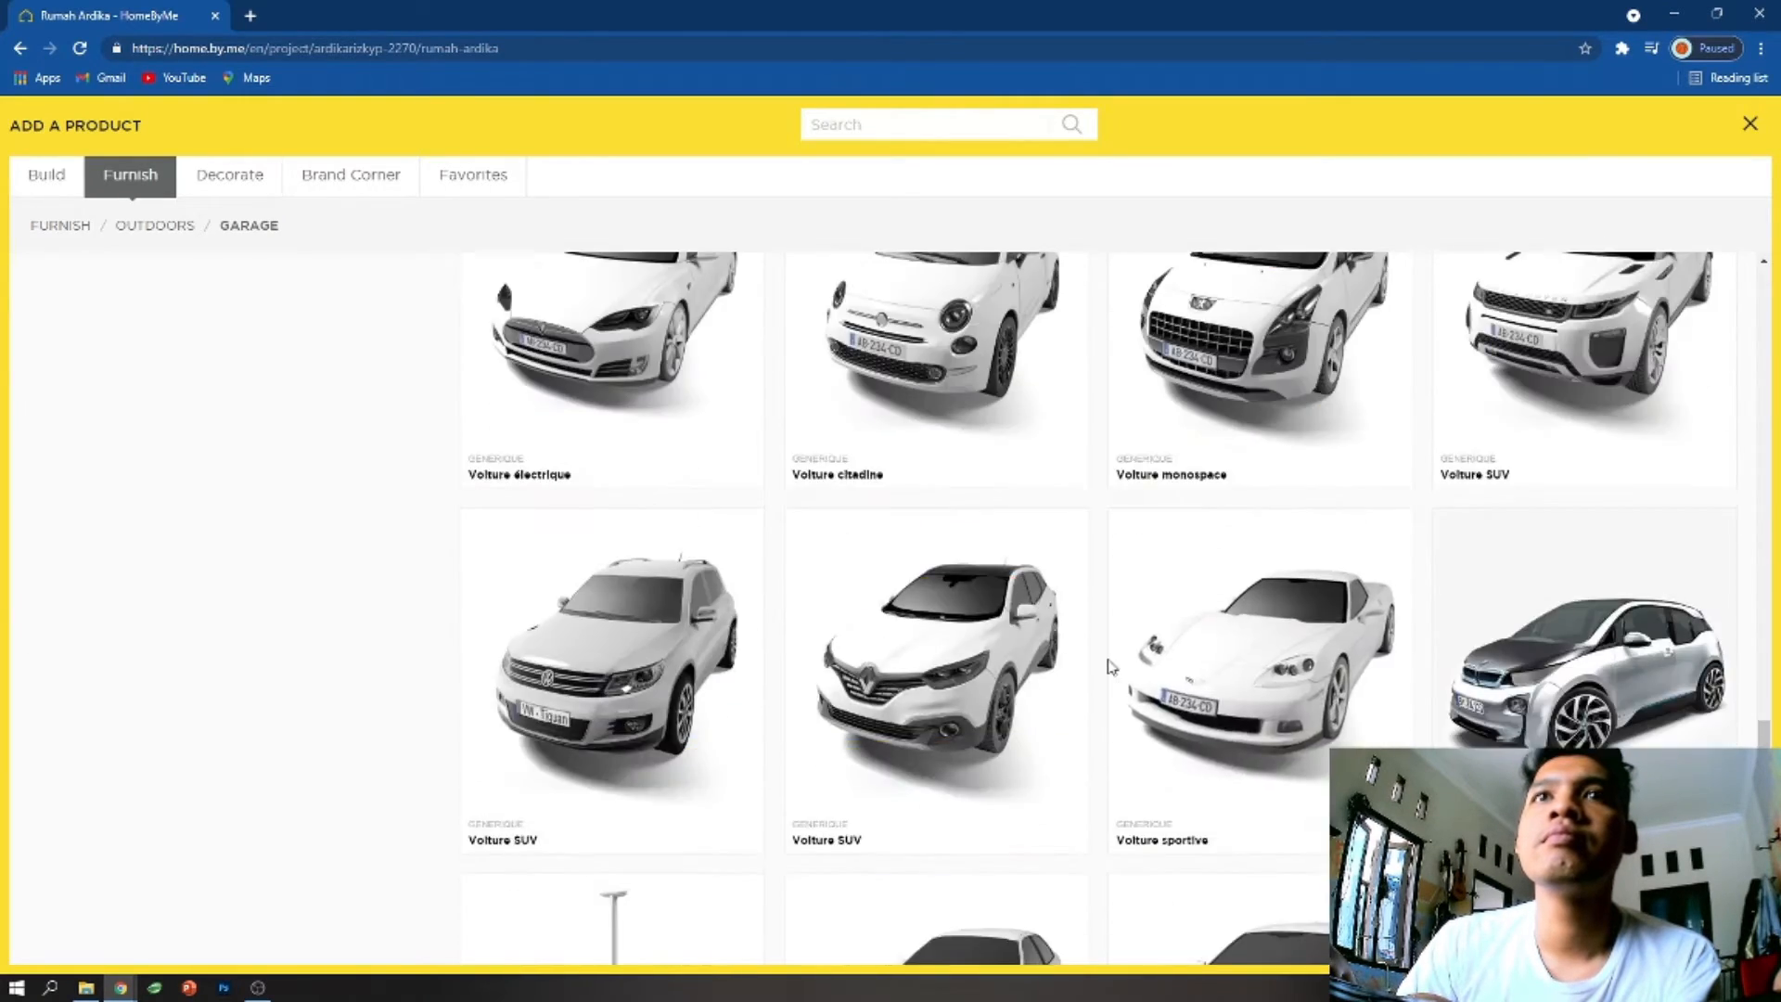
scroll(1067, 668, "down", 5)
scroll(1024, 671, "up", 4)
scroll(1024, 671, "up", 5)
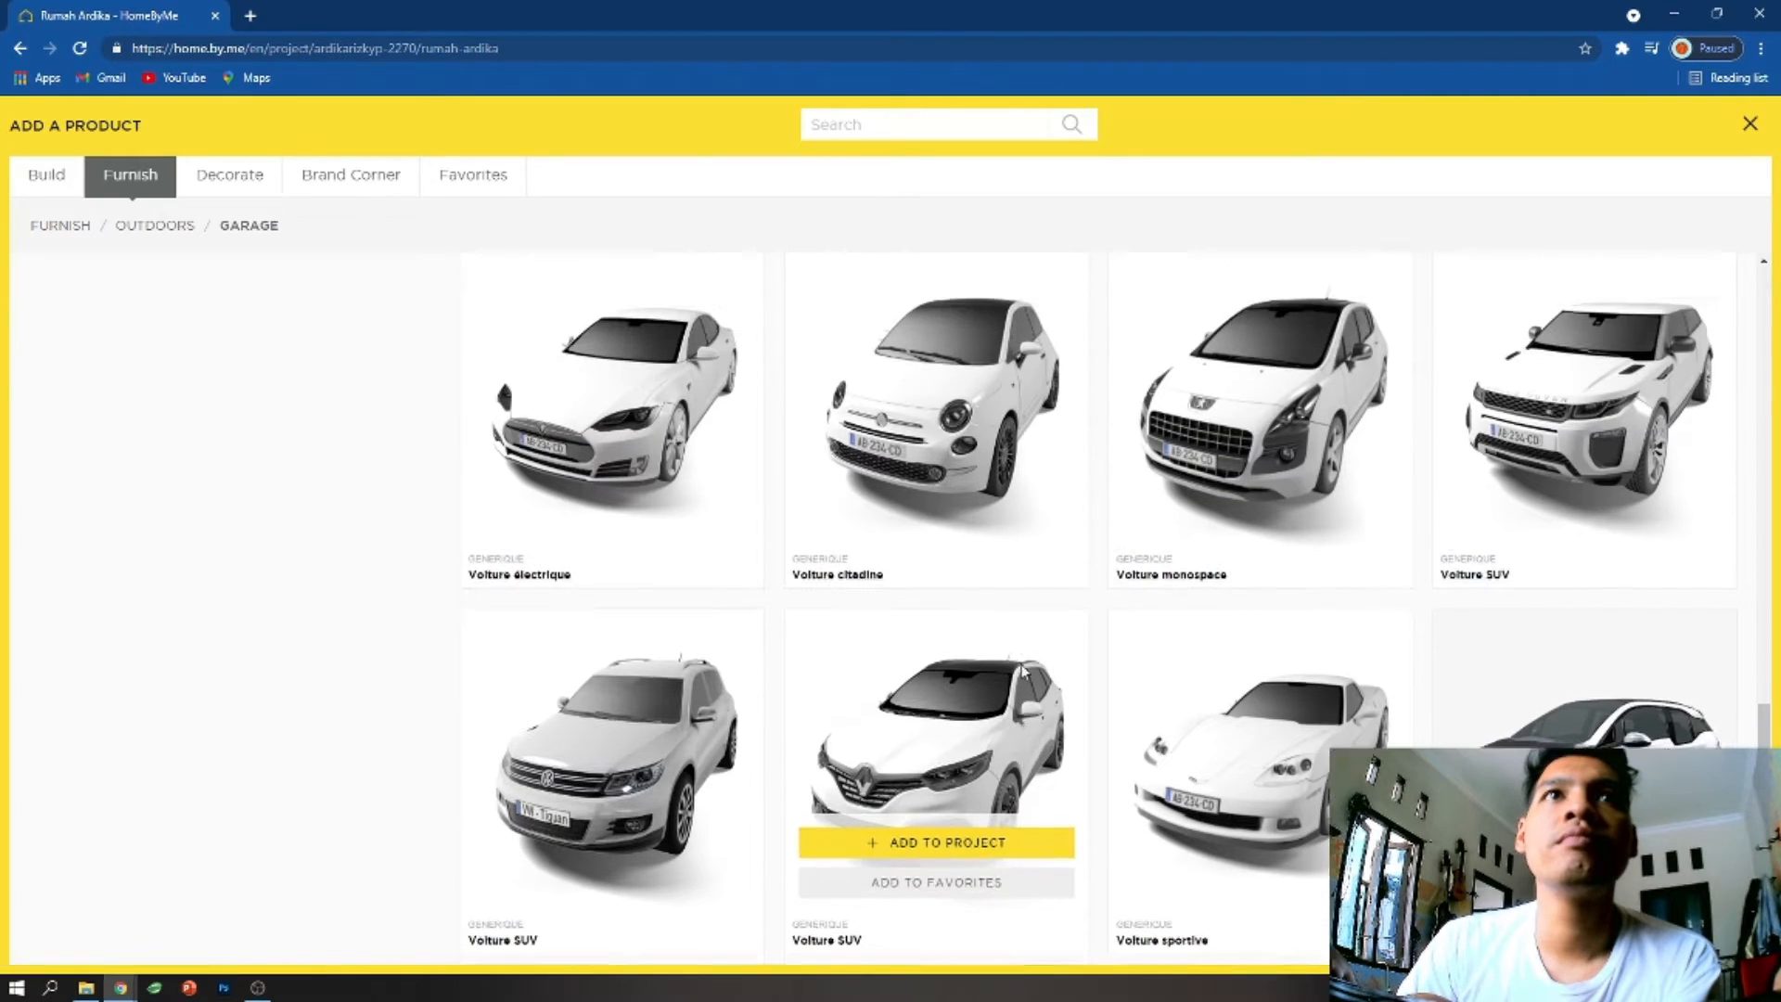
scroll(1024, 671, "up", 6)
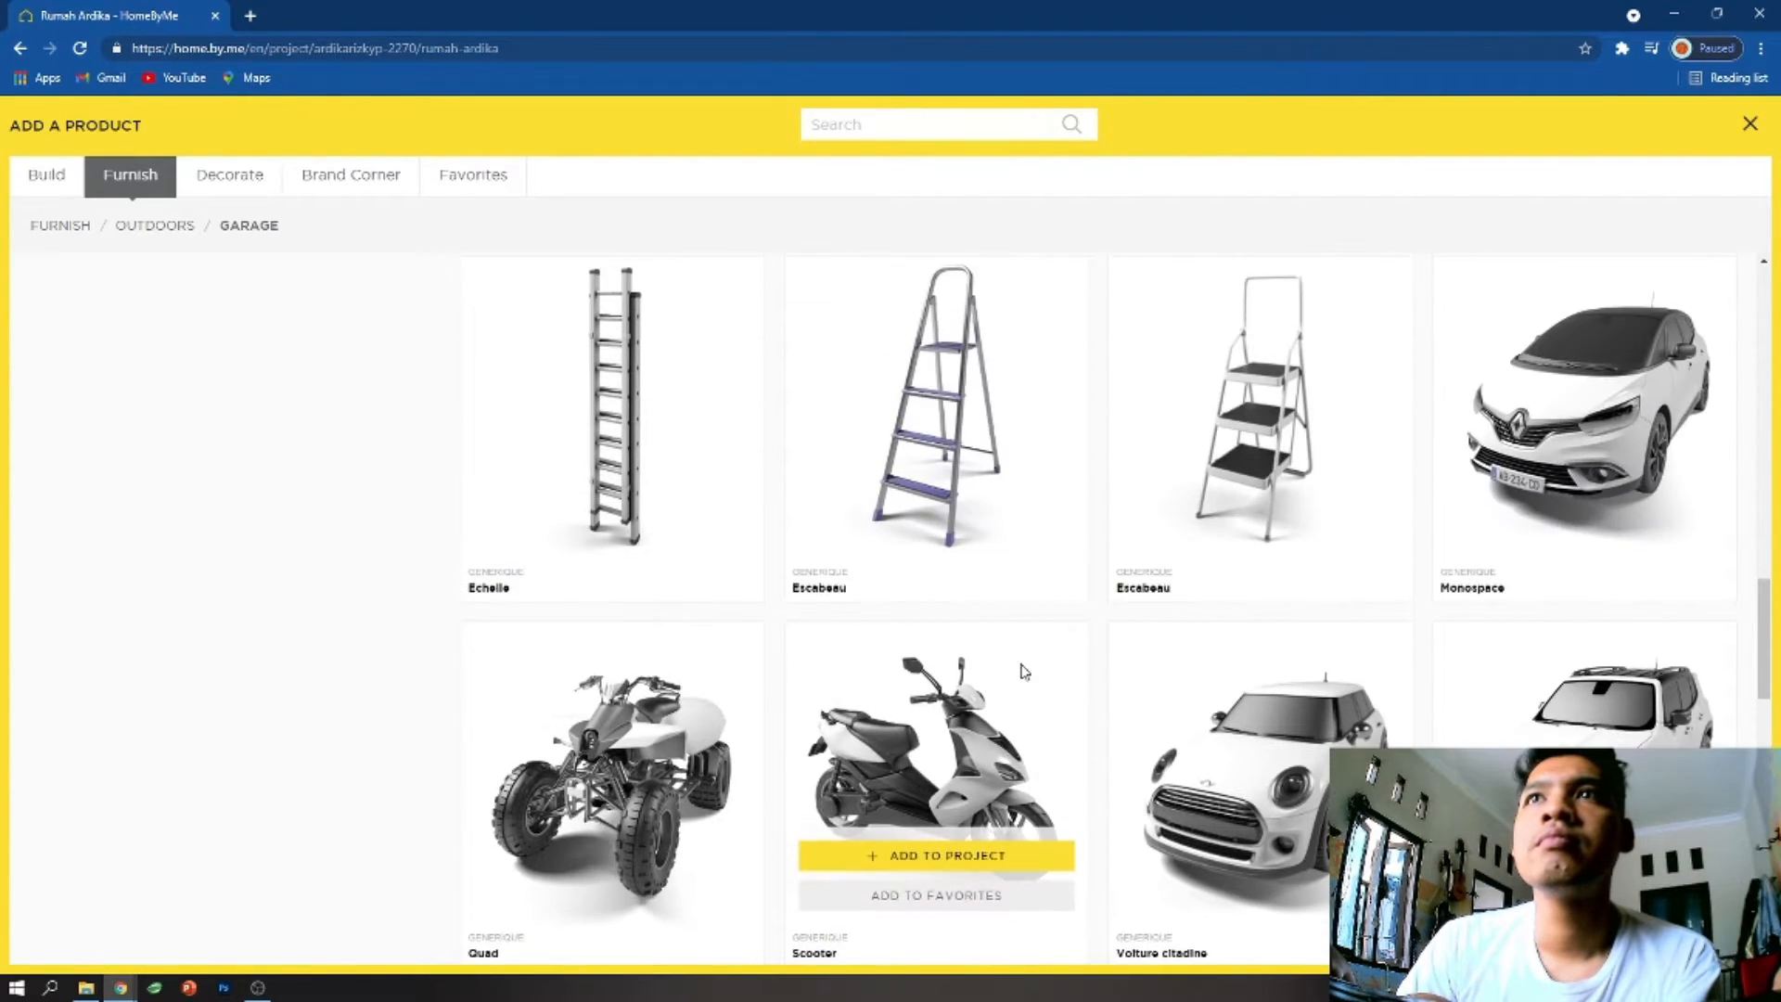
scroll(1025, 671, "down", 3)
scroll(1024, 671, "down", 3)
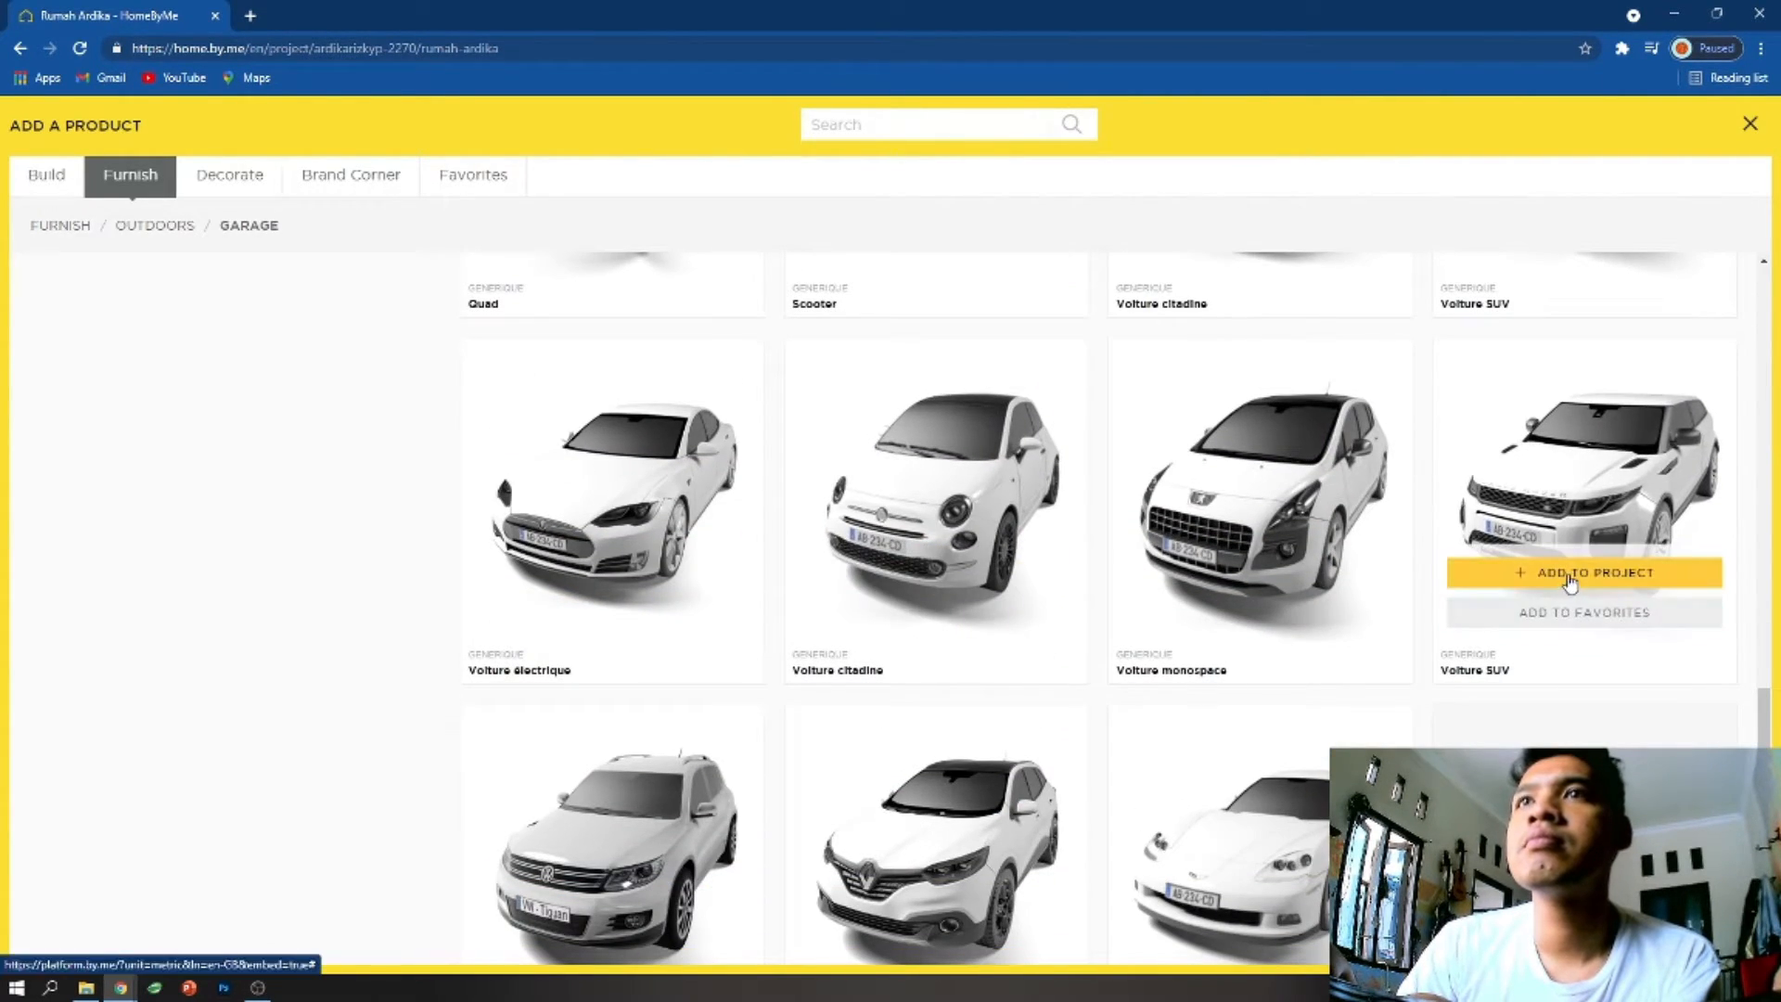
left_click(1570, 575)
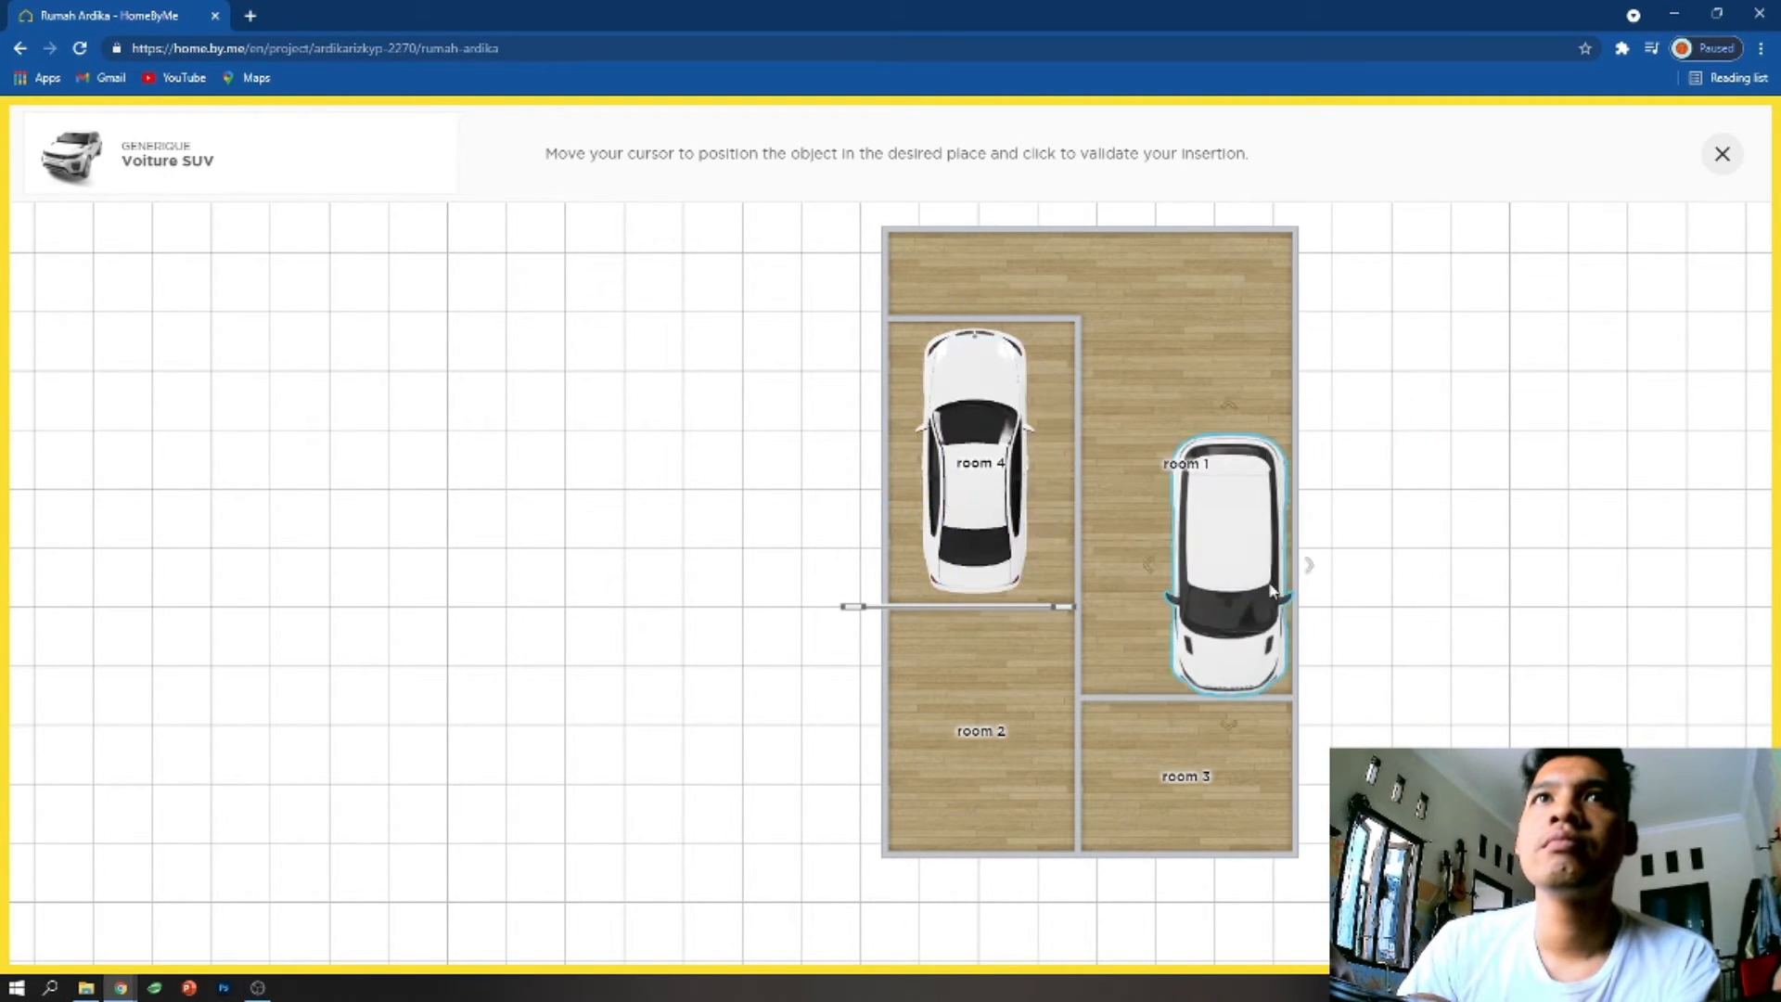
left_click(1197, 525)
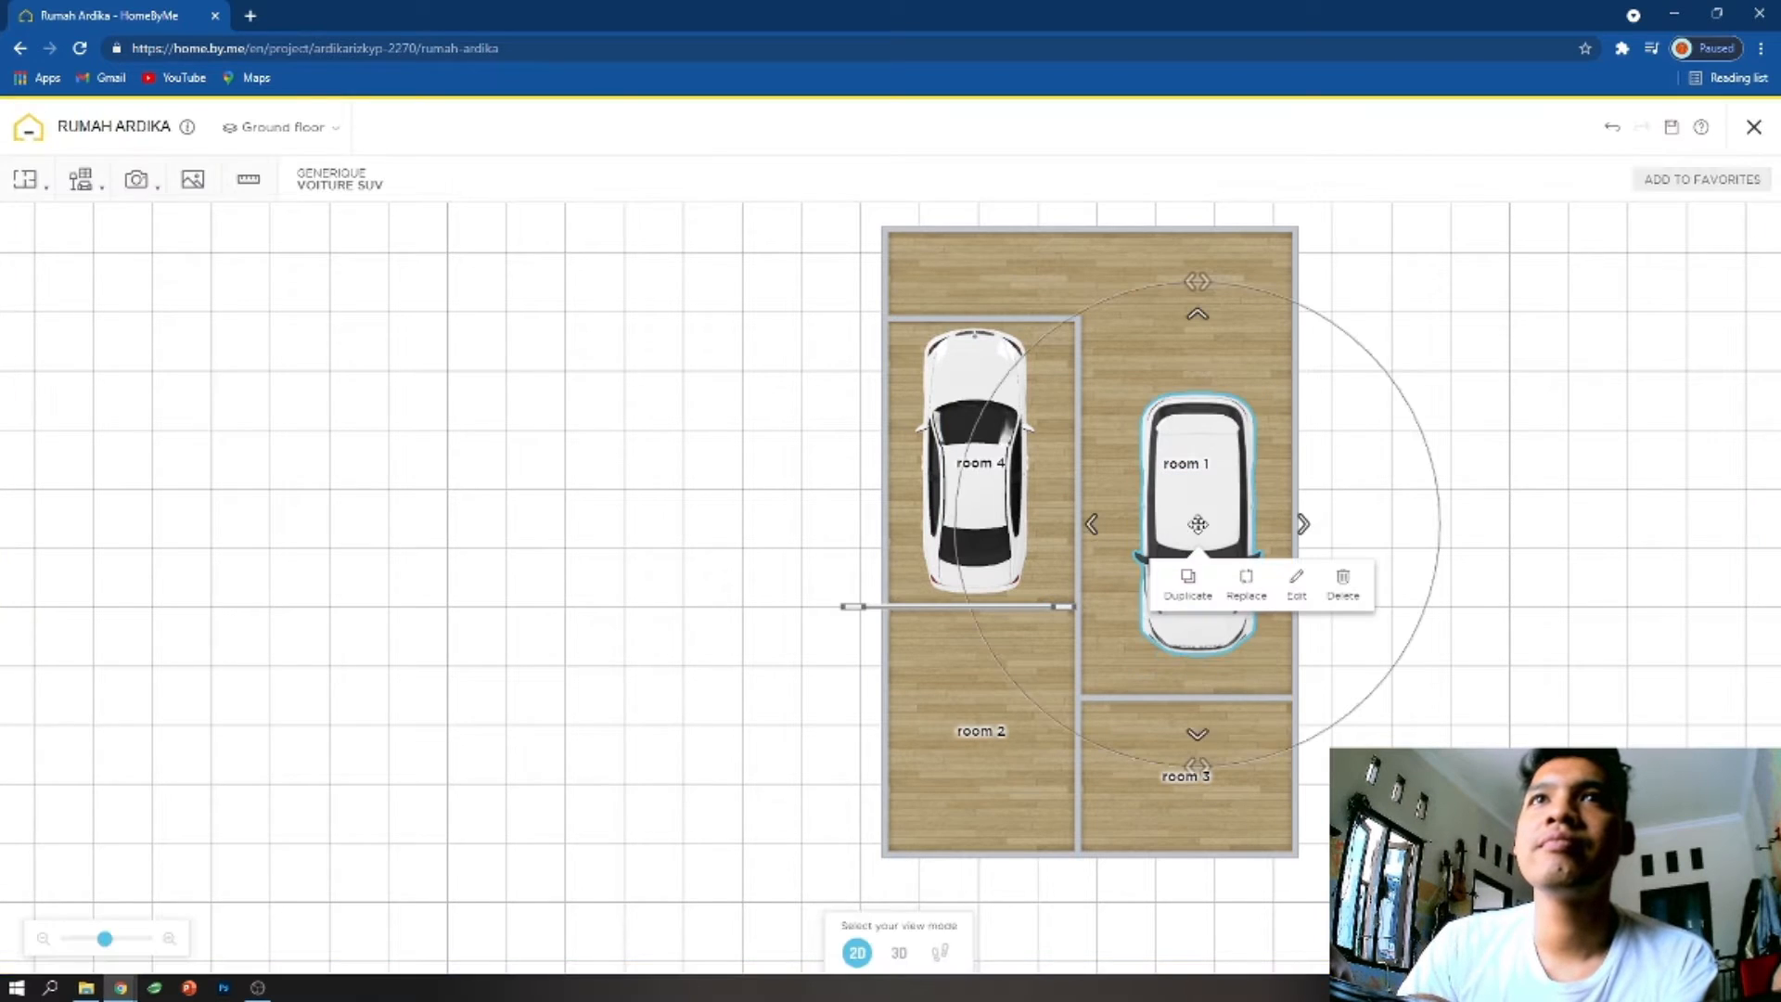
- Move room 4's upper wall farther up and shift the Voiture berline up toward it
left_click_drag(1000, 320, 994, 283)
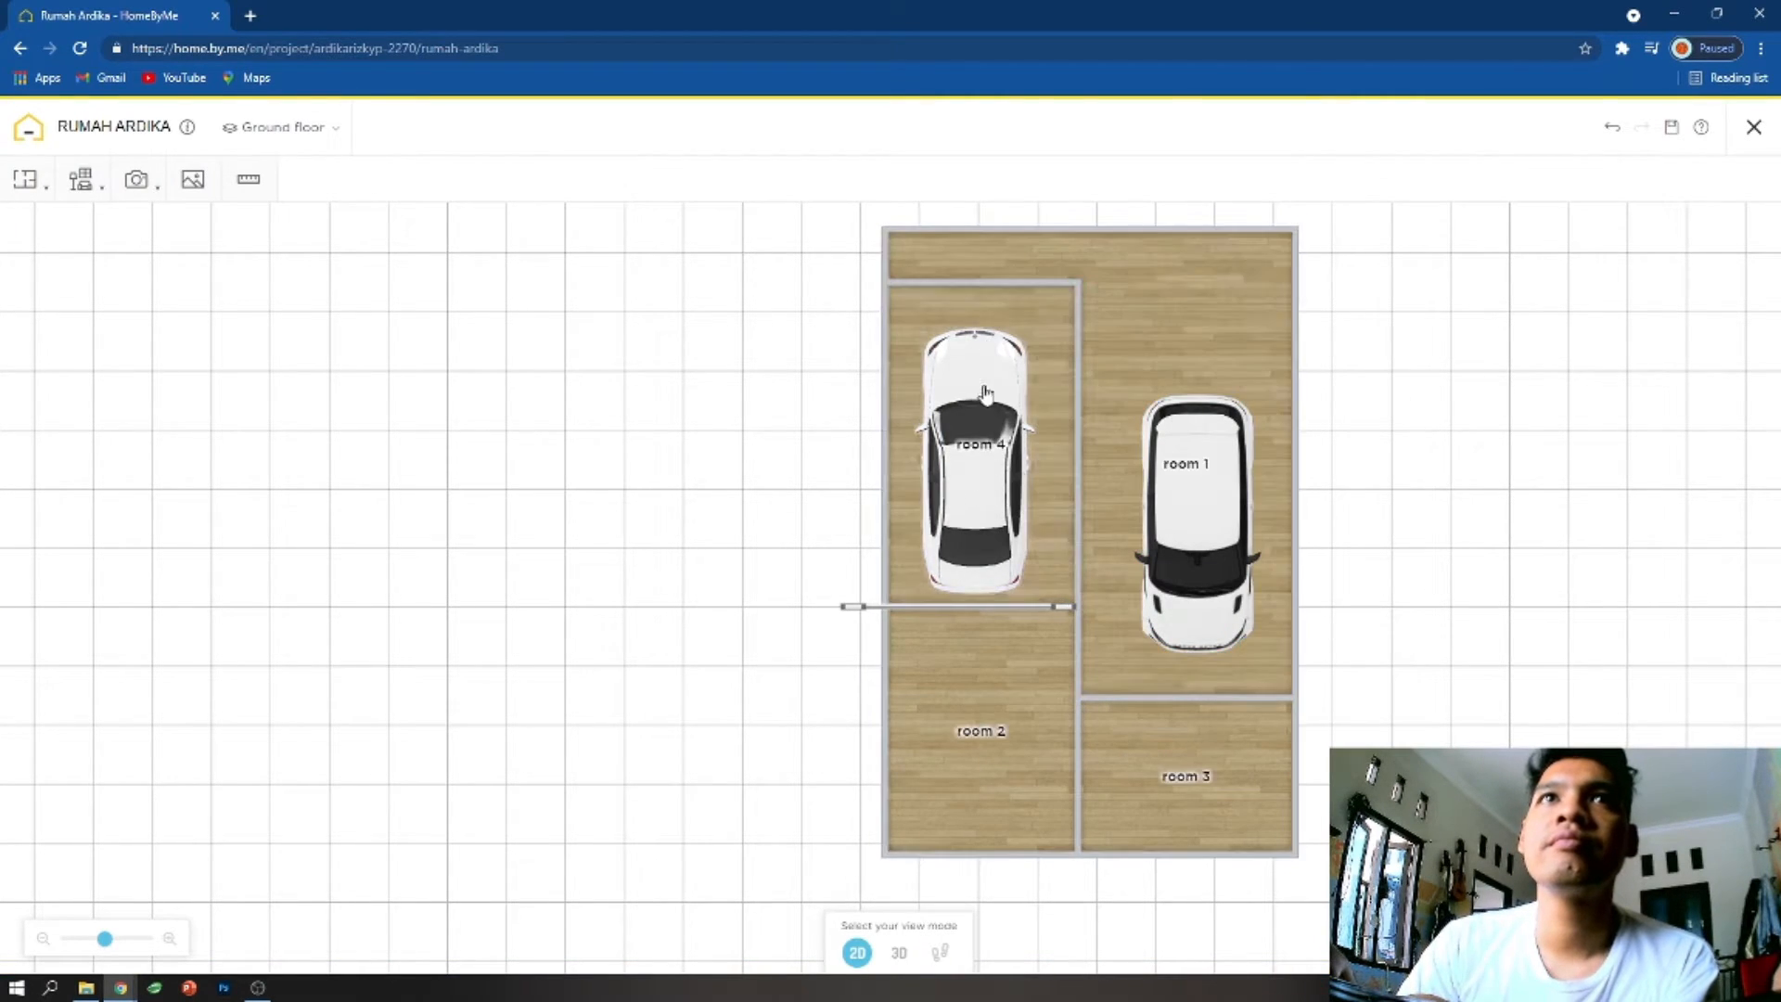
right_click_drag(980, 434, 979, 404)
left_click(979, 402)
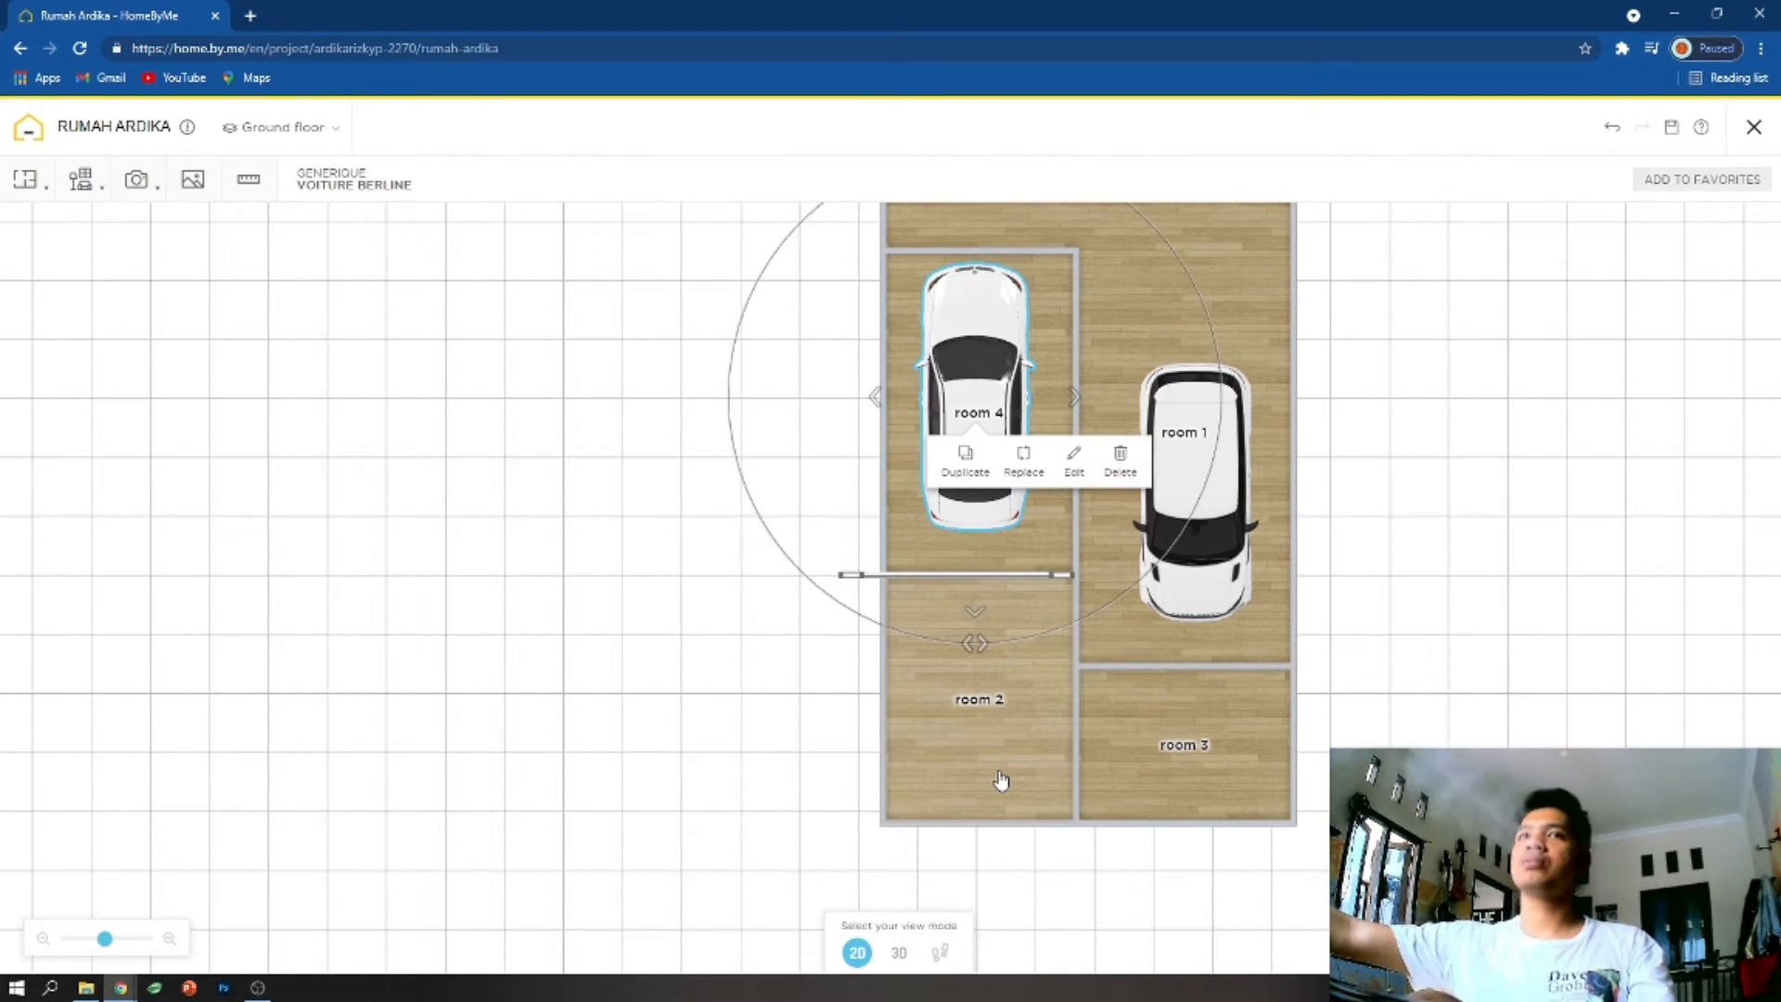
left_click_drag(1060, 824, 1118, 856)
- Move the Voiture SUV from room 1 into room 2, behind the Voiture berline
right_click_drag(1200, 529, 1149, 601)
left_click_drag(1147, 601, 929, 819)
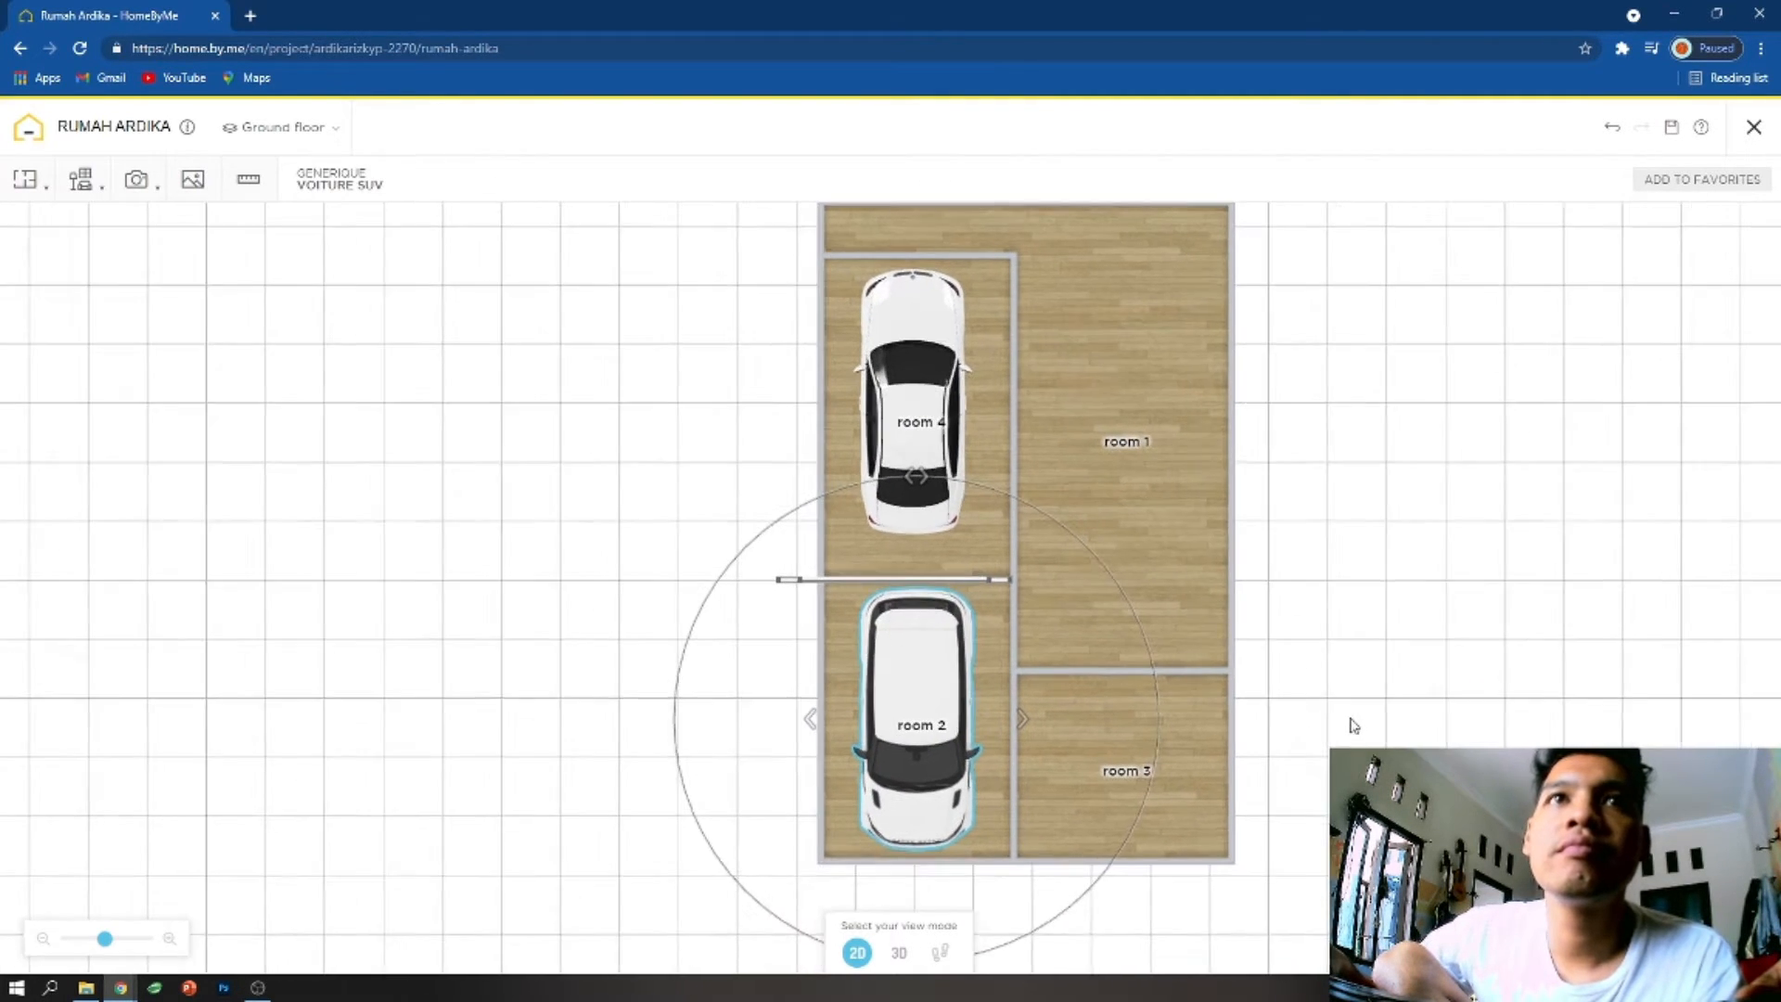
left_click(906, 451)
left_click_drag(907, 452, 906, 424)
left_click(1148, 655)
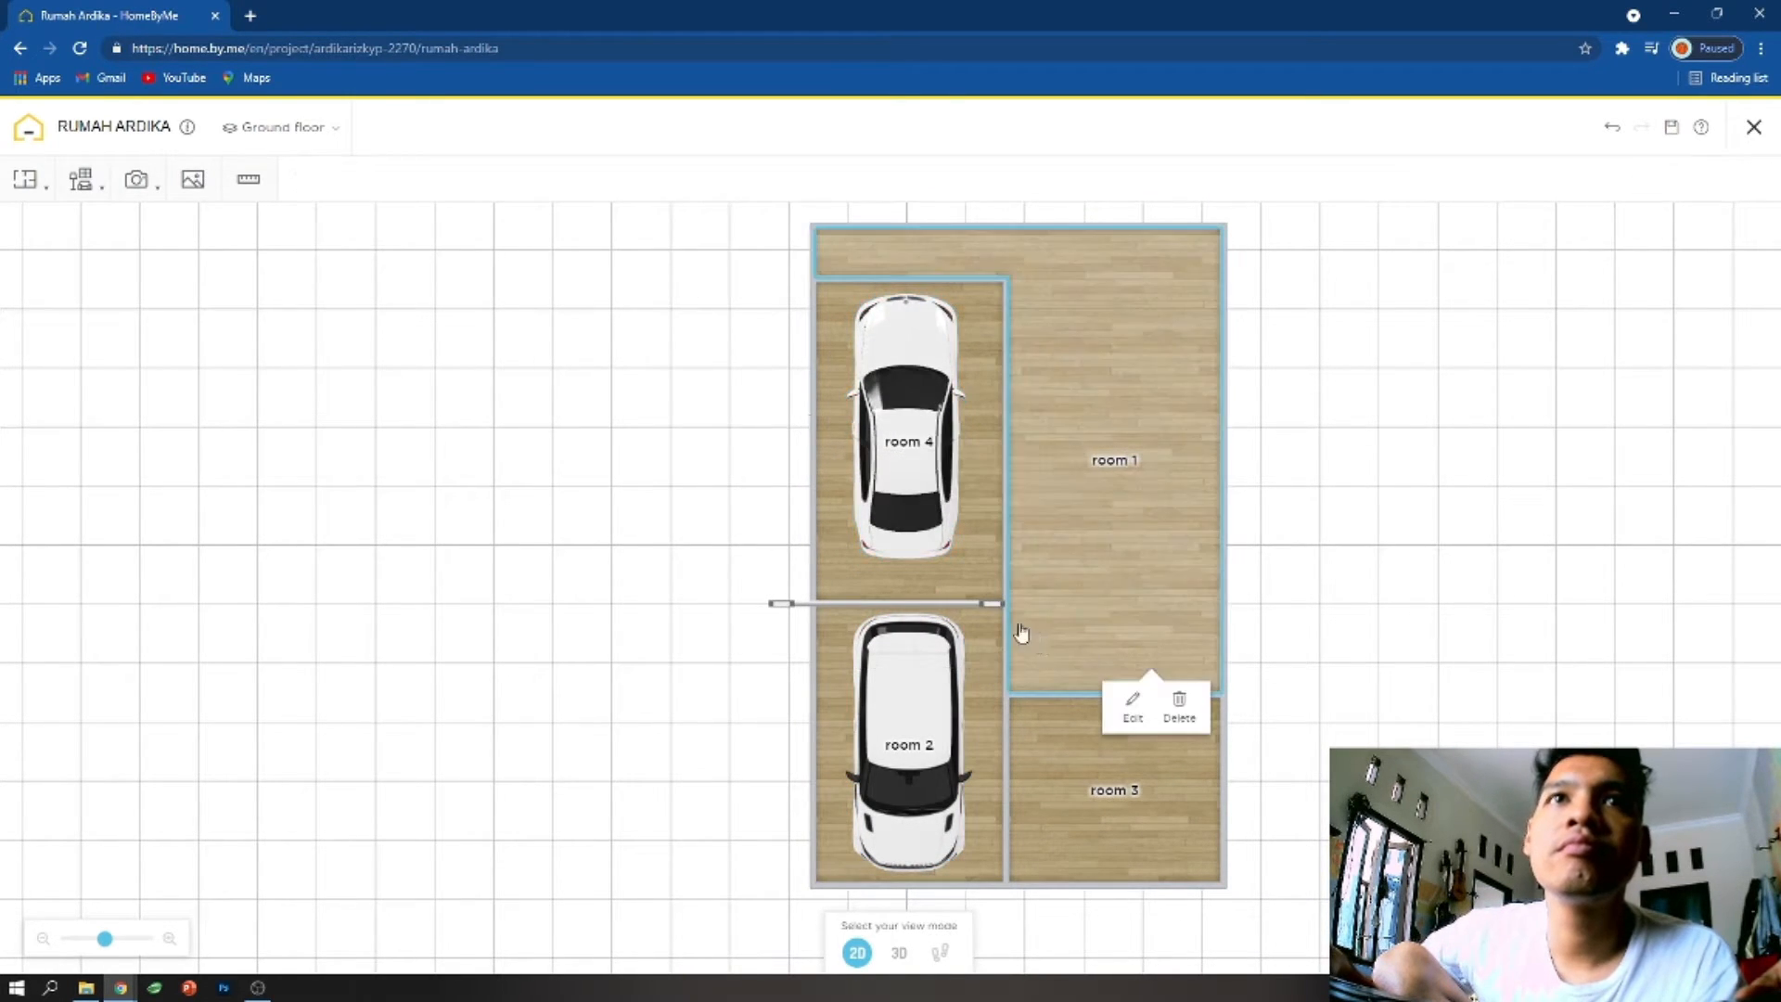
- Shift the garage door off the dividing wall toward the Voiture berline, centred between the side walls, and narrow it to about 326 cm
left_click(990, 605)
left_click_drag(991, 606, 992, 606)
scroll(863, 646, "up", 5)
left_click_drag(513, 684, 659, 534)
scroll(1334, 576, "down", 2)
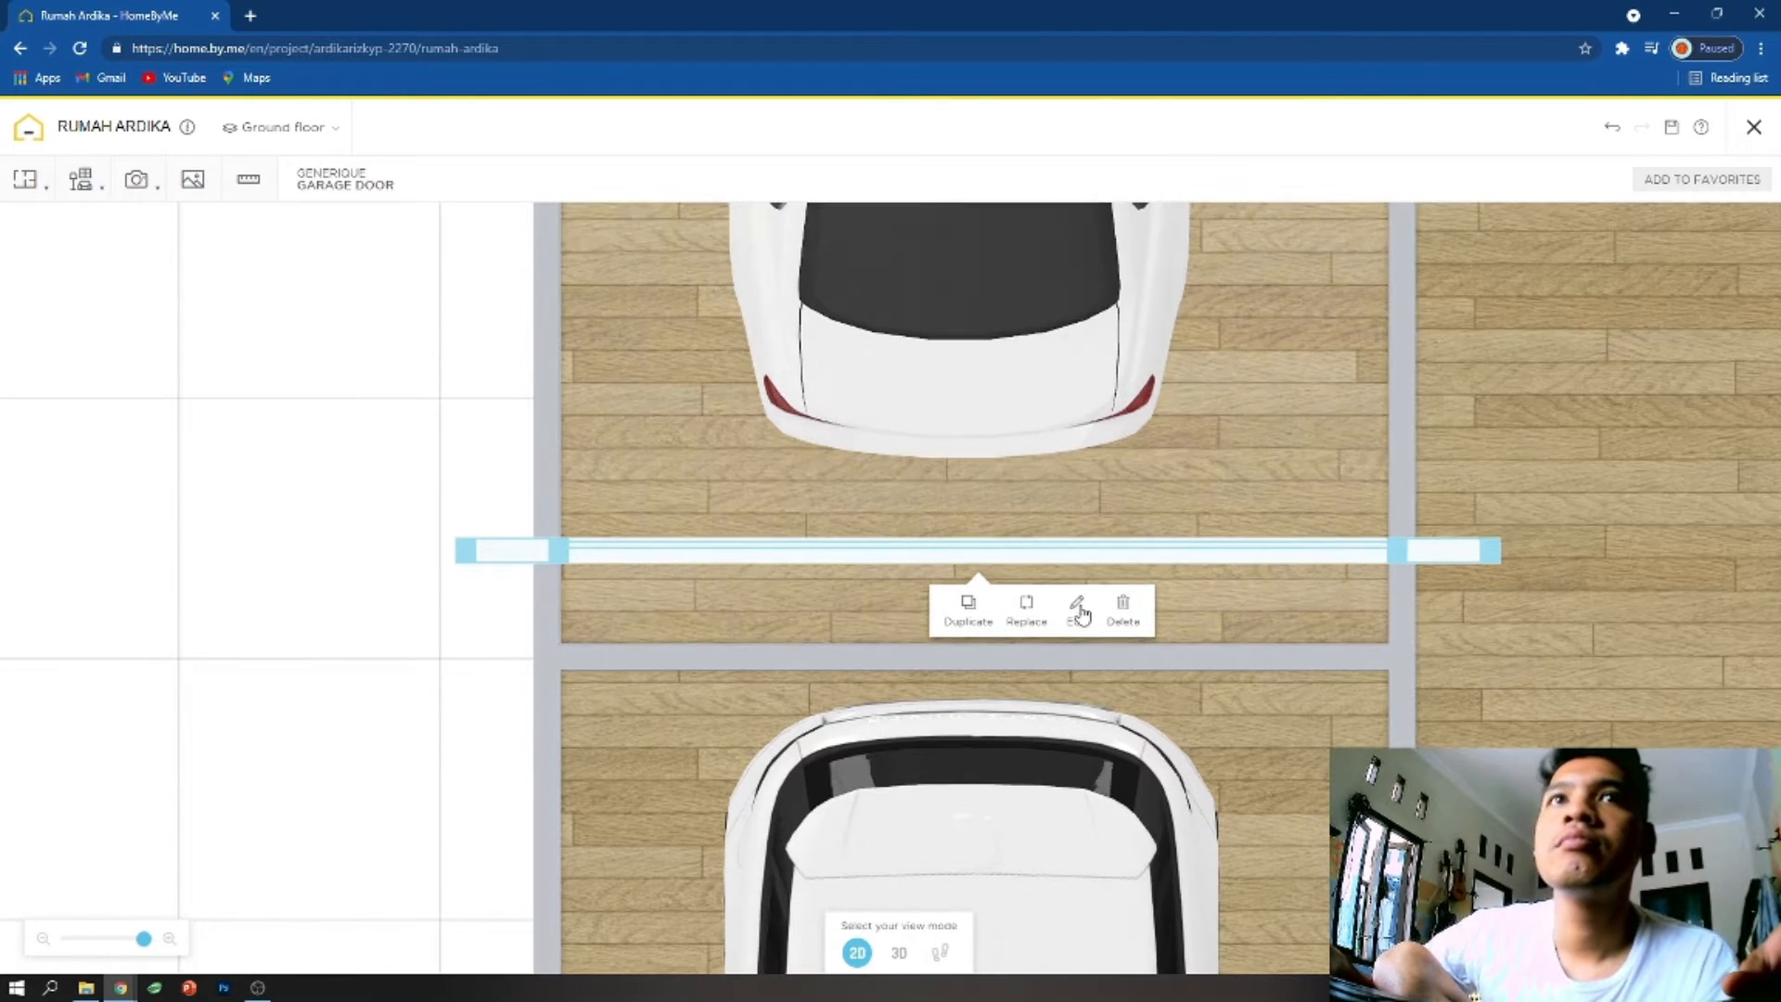
left_click(1078, 608)
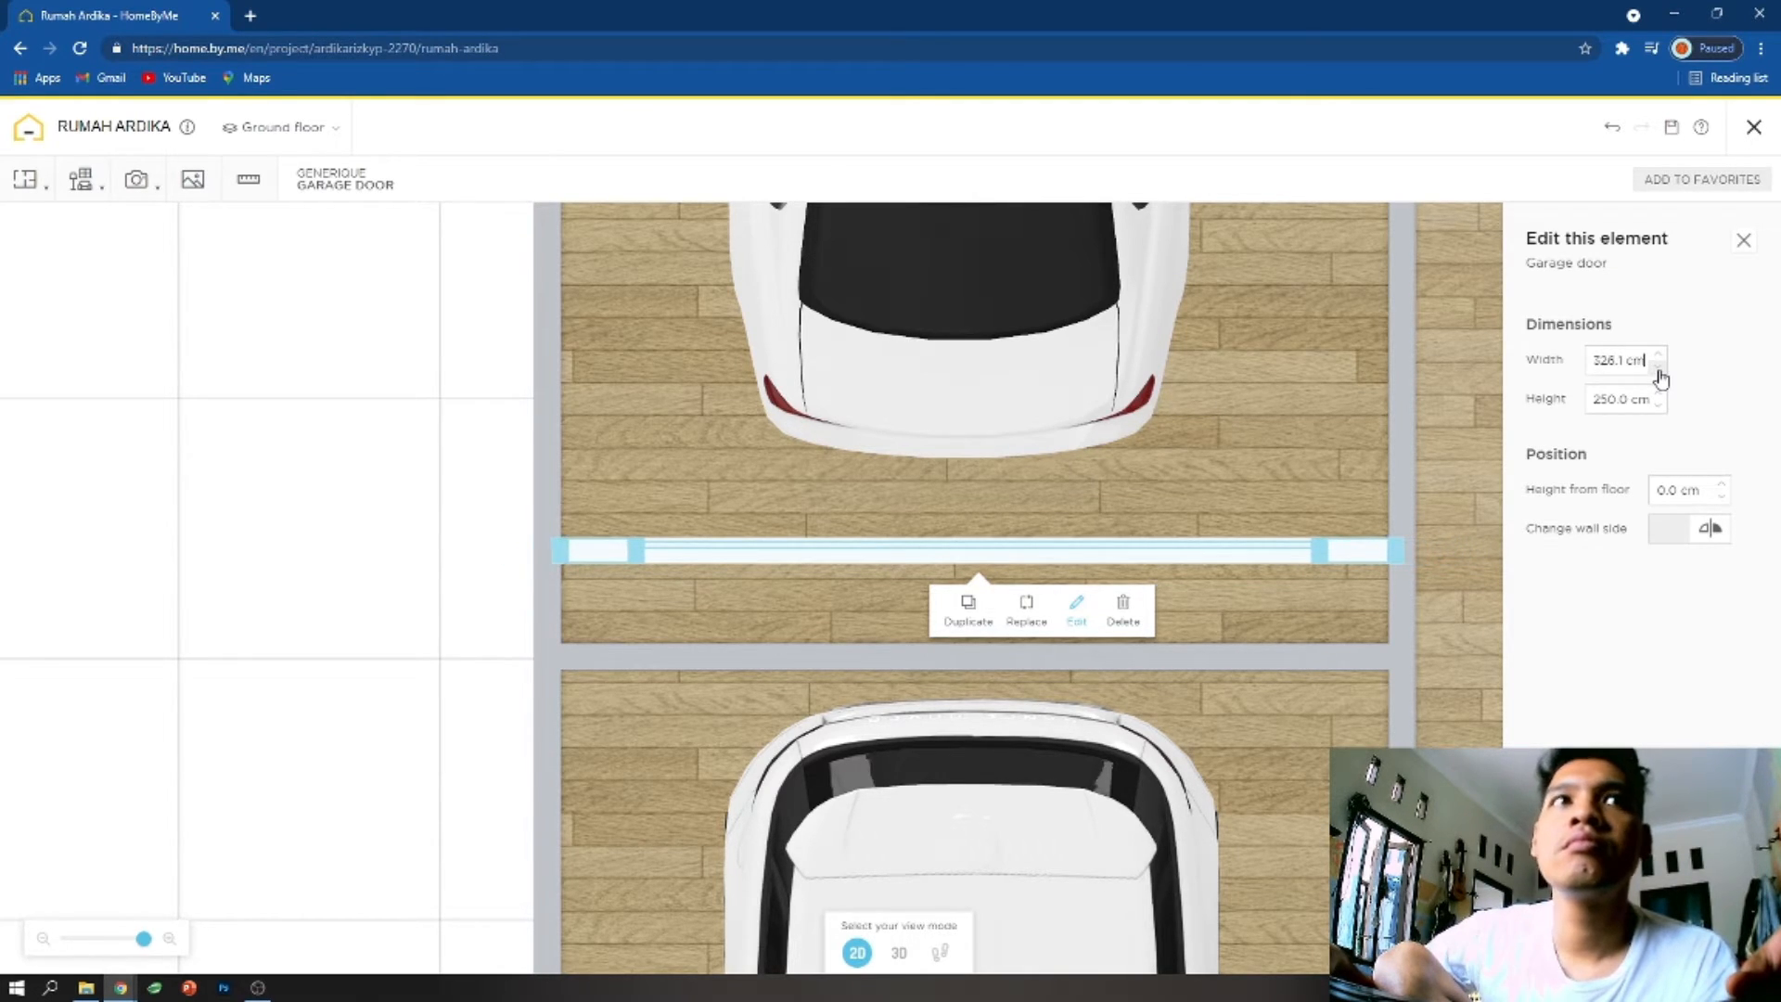
- Delete the wall between rooms 4 and 2 to join them into one garage
left_click(1193, 660)
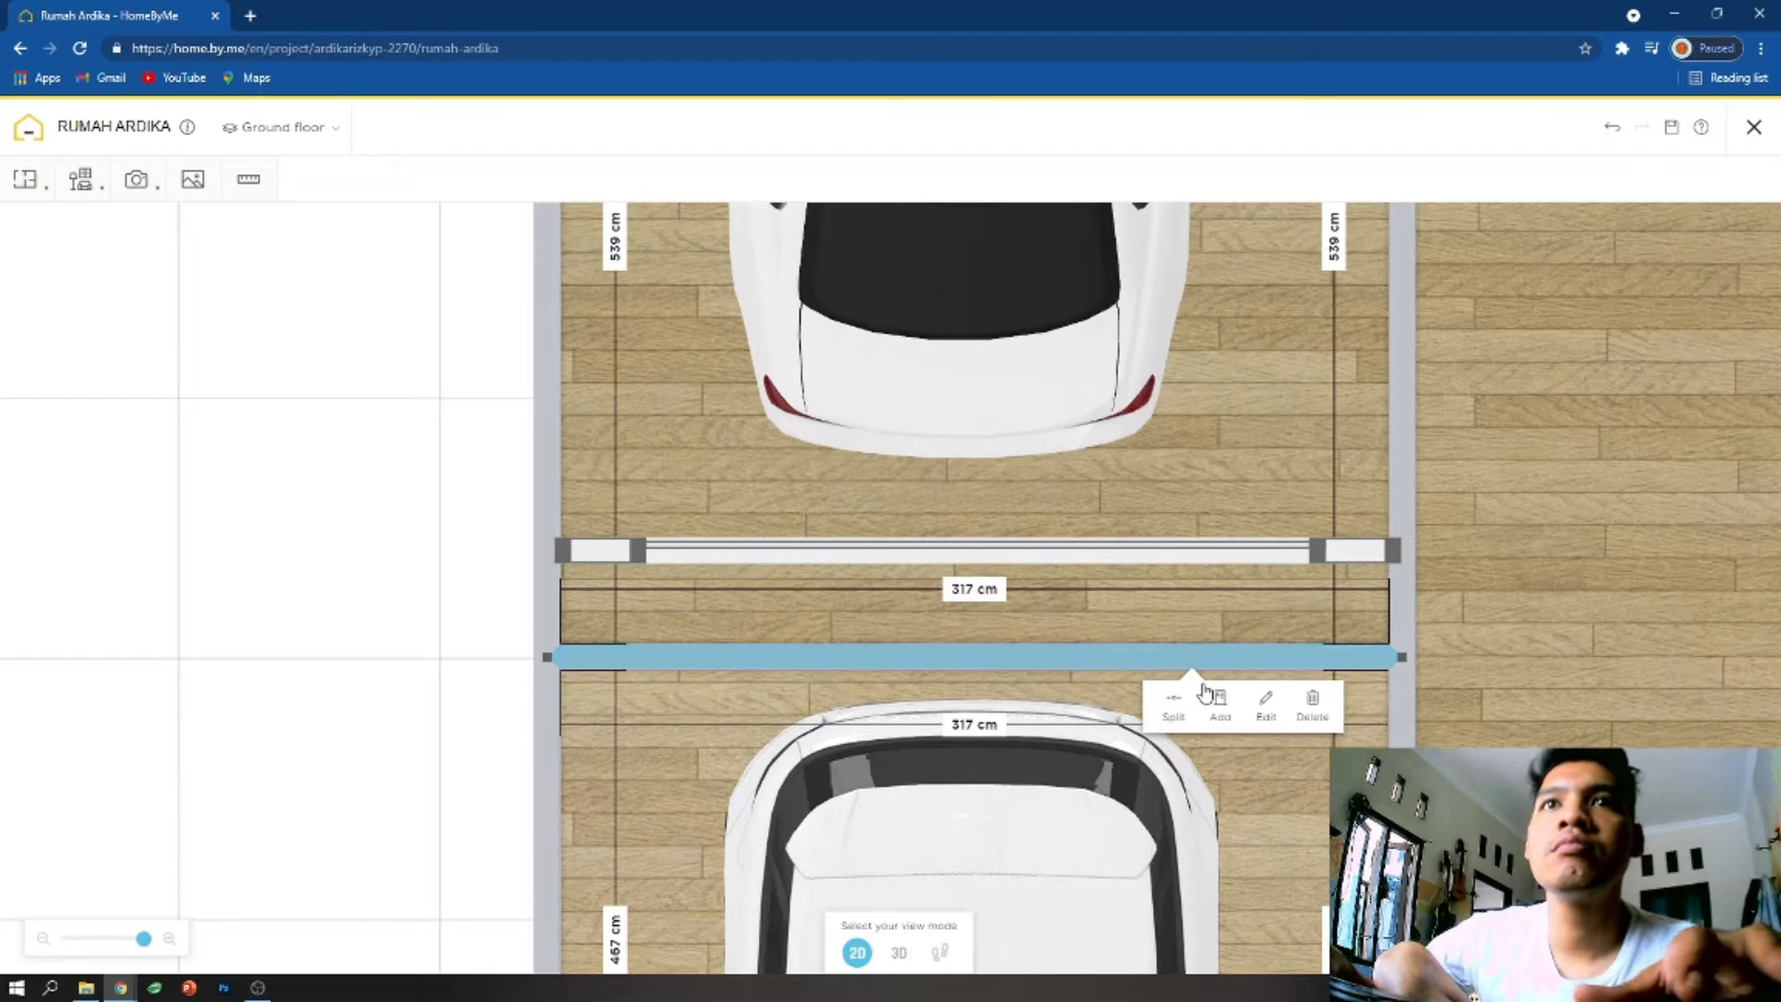
left_click(1317, 702)
scroll(1299, 677, "down", 3)
scroll(1248, 659, "down", 5)
scroll(1030, 673, "up", 2)
- Move the Voiture SUV up closer to the garage door
left_click_drag(910, 742, 908, 695)
left_click(909, 717)
scroll(1157, 609, "up", 2)
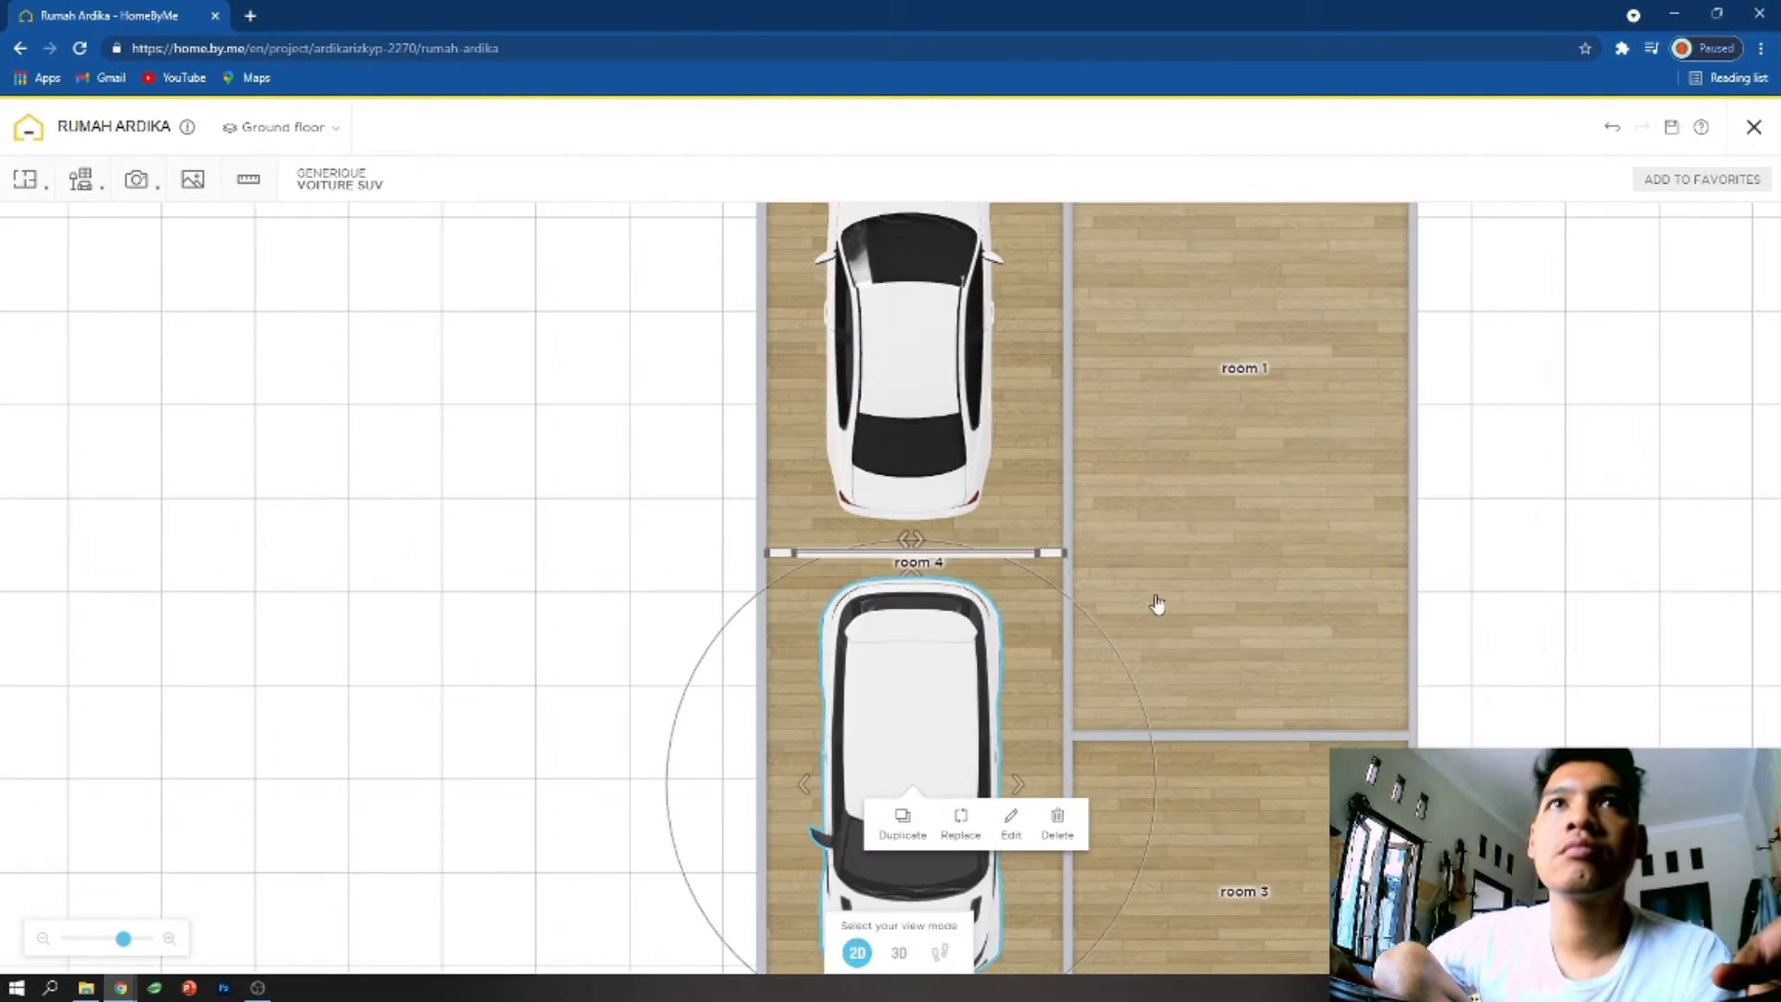
- Move the house's upper outer wall down to line up with the upper wall of room 4
scroll(1157, 609, "down", 4)
left_click_drag(1048, 254, 1042, 295)
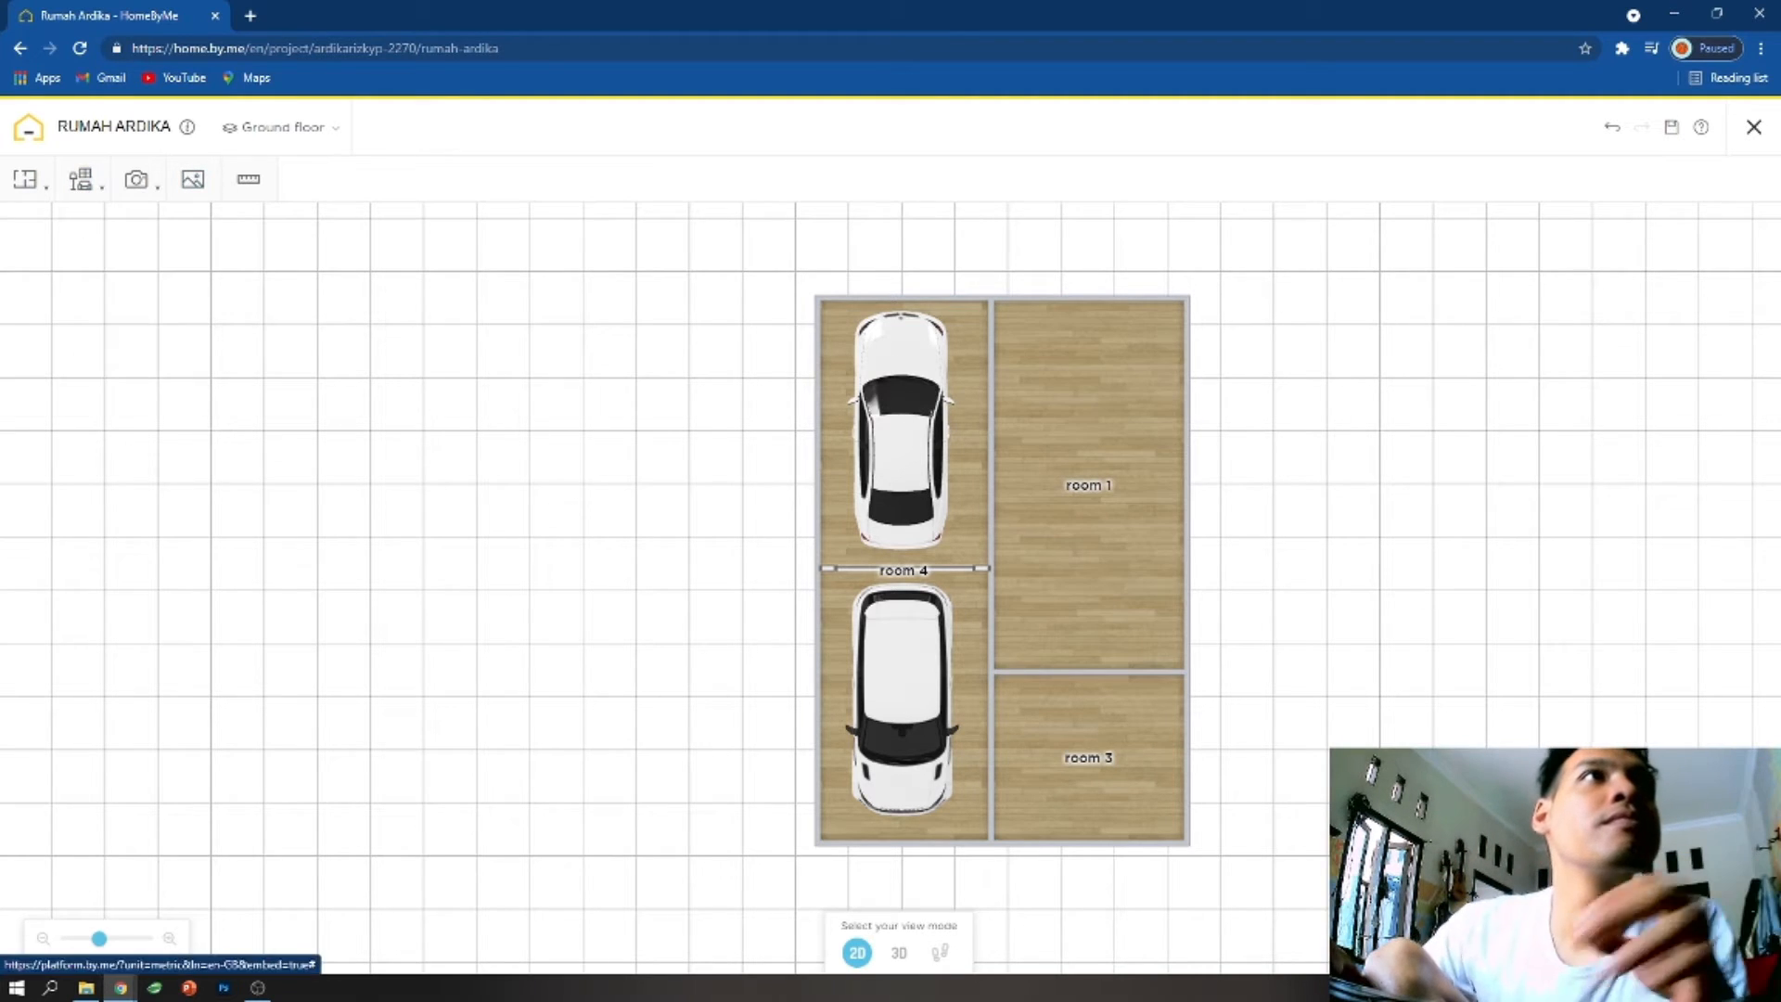
left_click(73, 306)
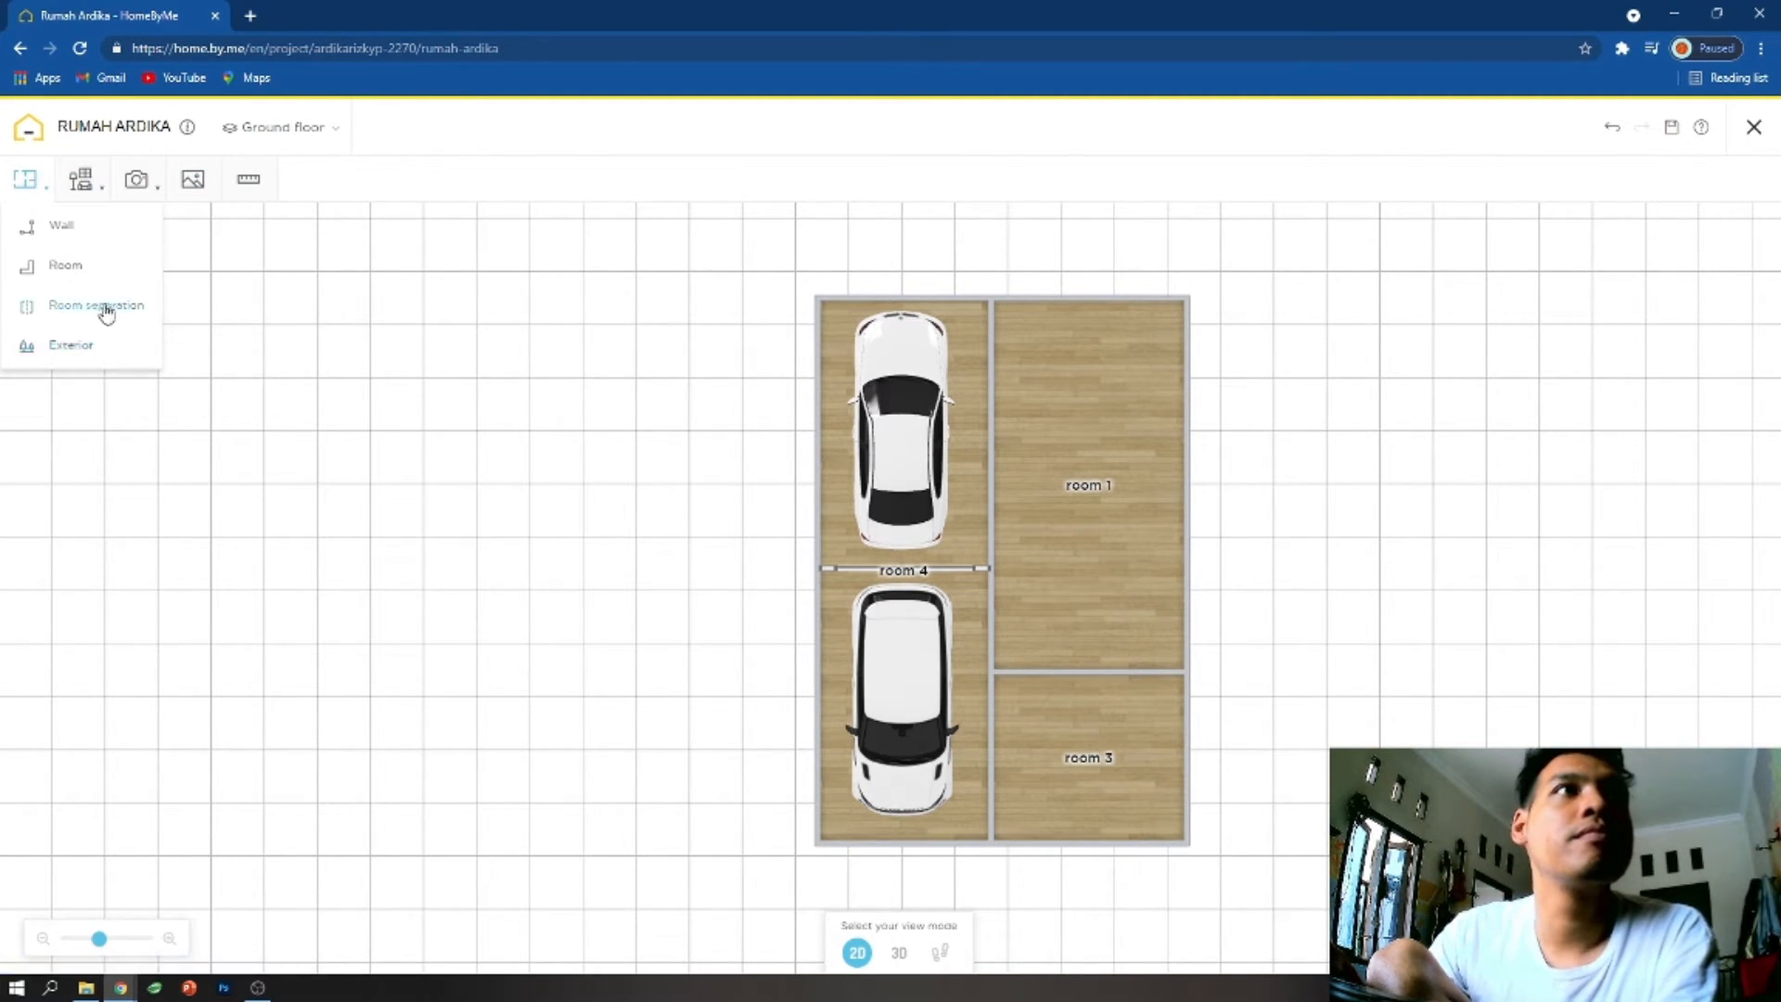
- Rotate the Voiture SUV 180° so that its front faces the garage door
mouse_move(79, 185)
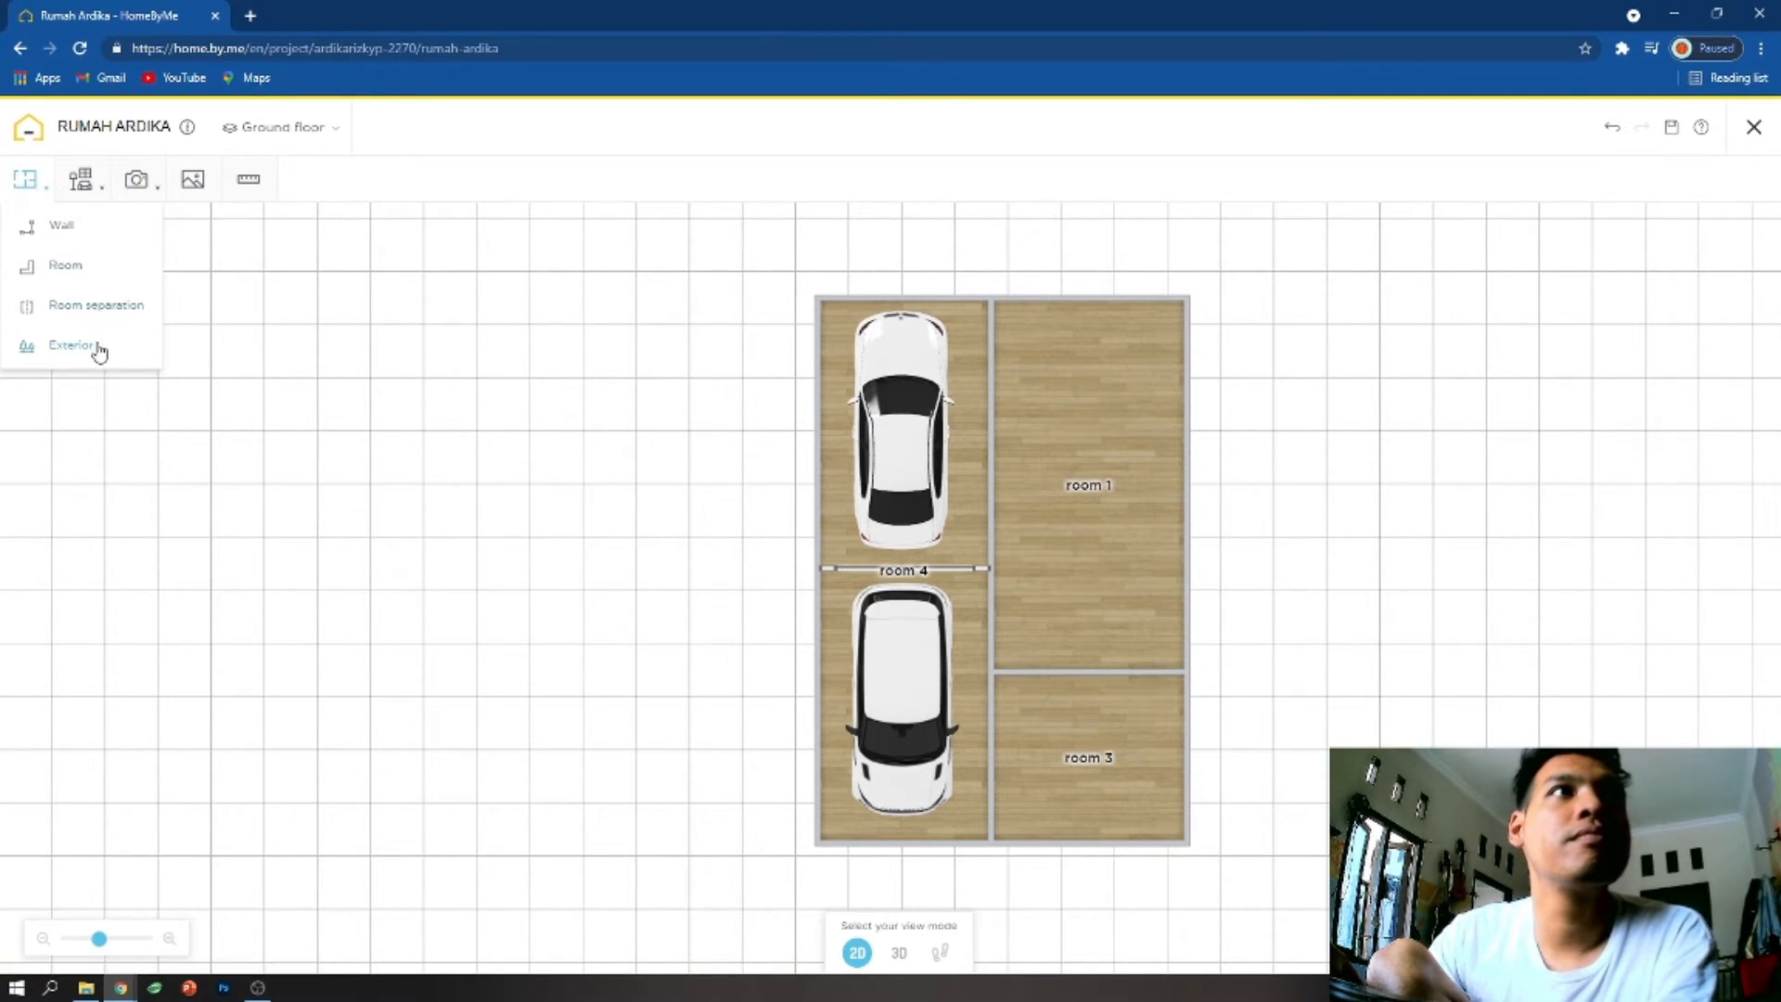
mouse_move(114, 221)
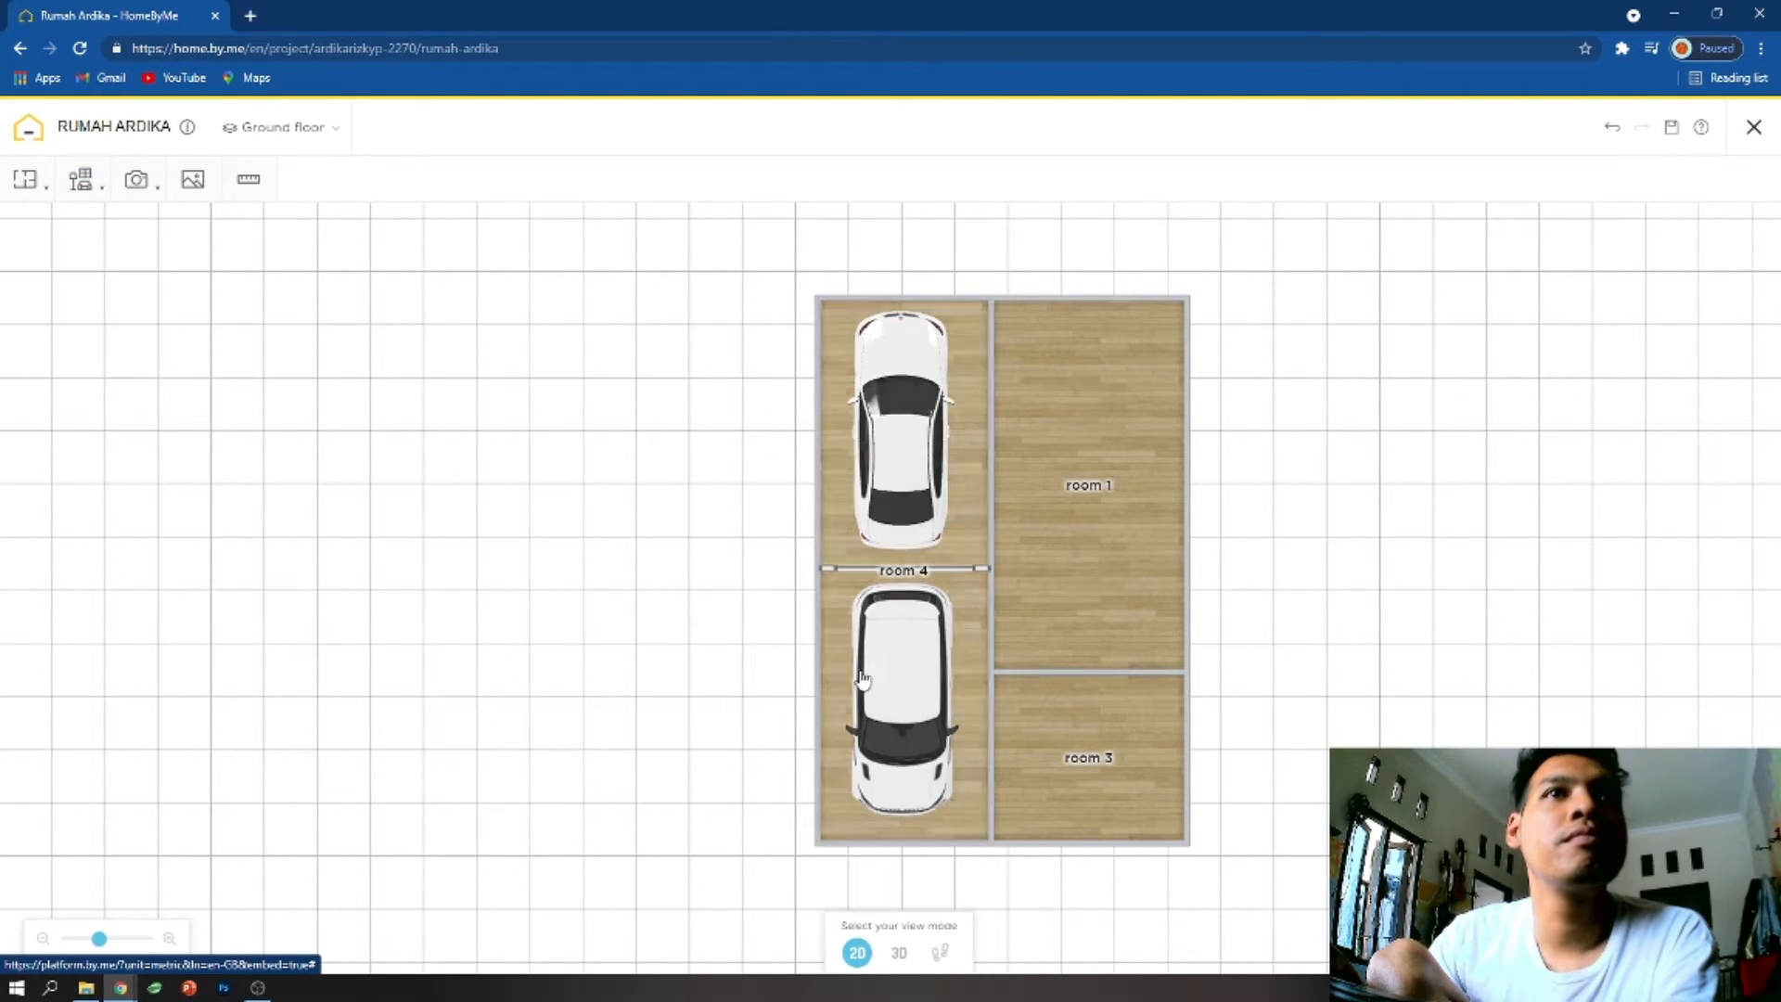
left_click(907, 706)
mouse_move(902, 458)
left_mouse_down()
mouse_move(1078, 533)
mouse_move(899, 449)
left_mouse_up()
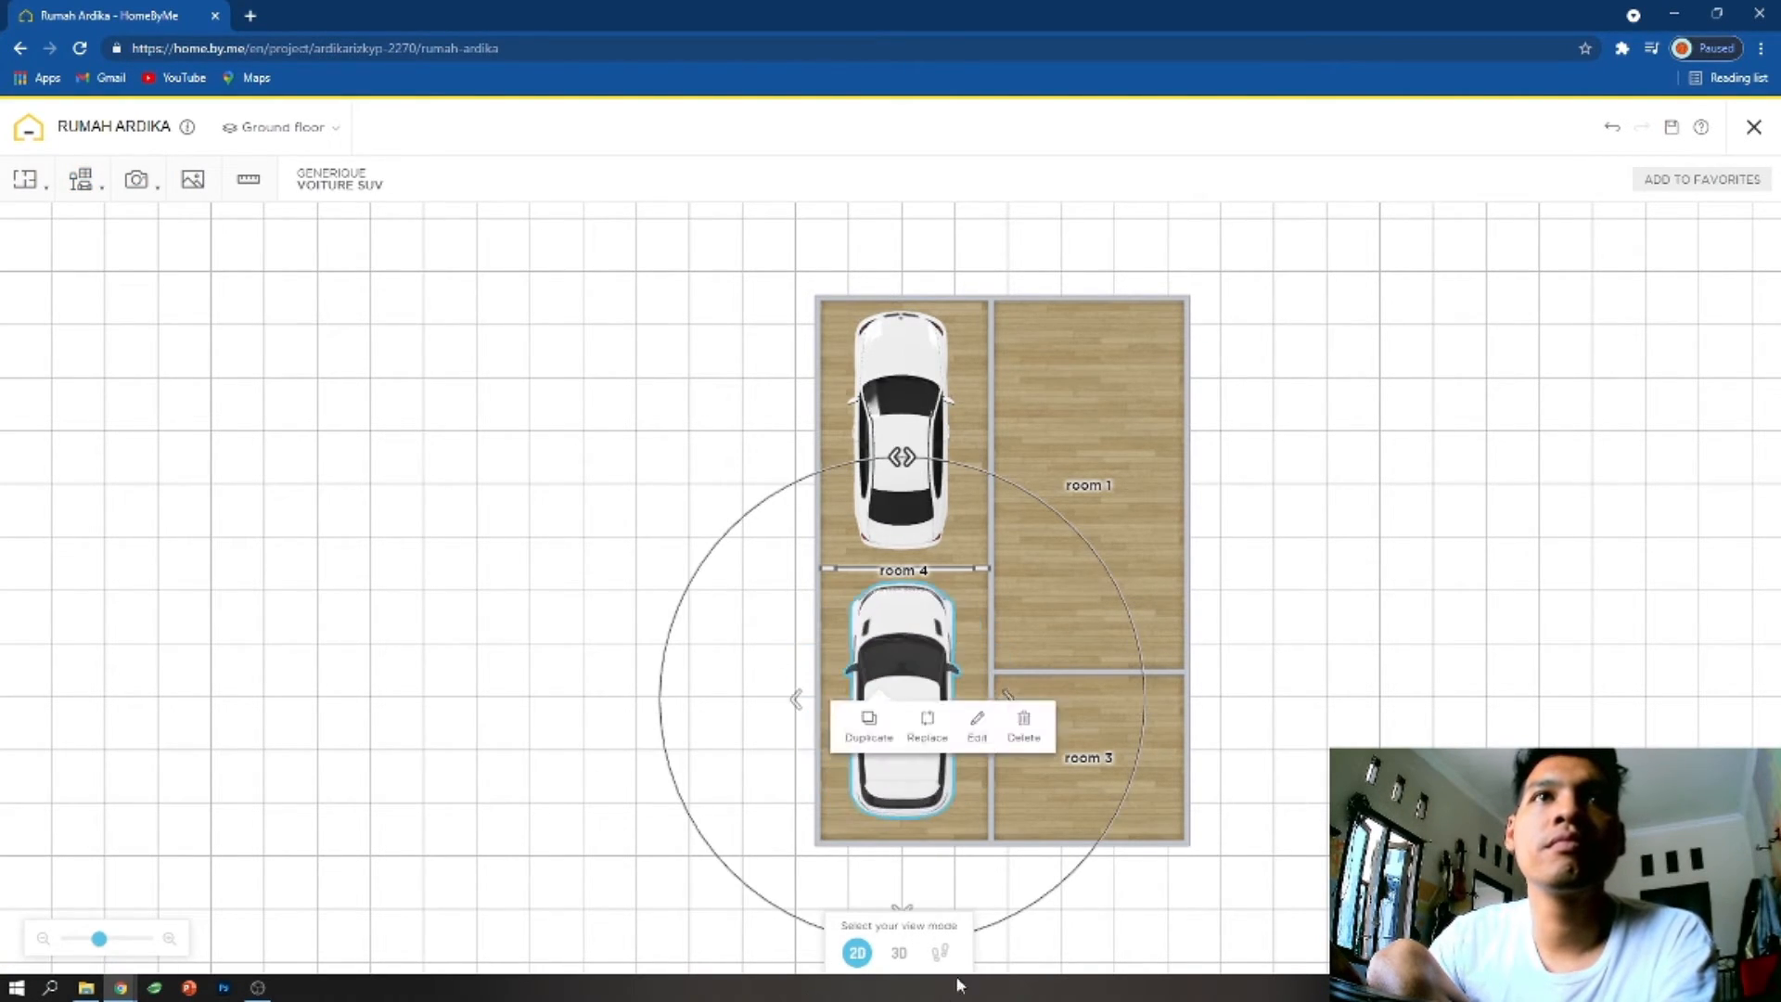
left_click(1147, 450)
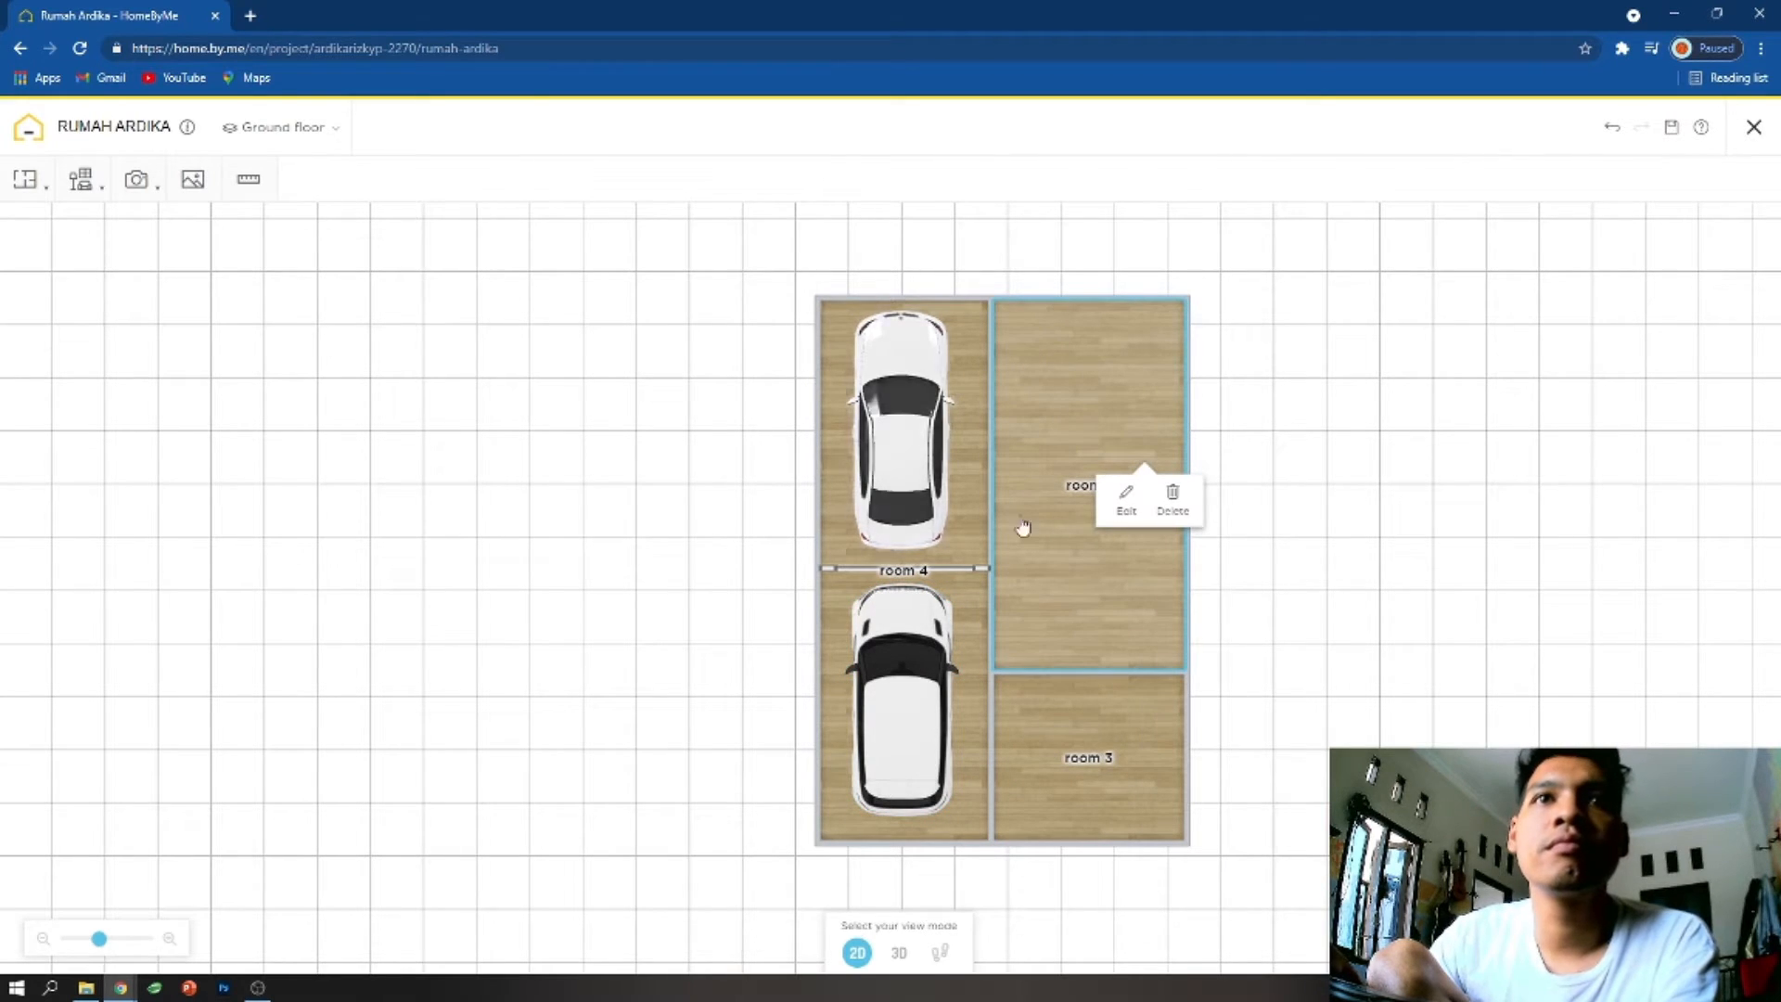
- Shorten the wall between the garage and room 3 from its lower end to about 196 cm, opening a passage
left_click(990, 807)
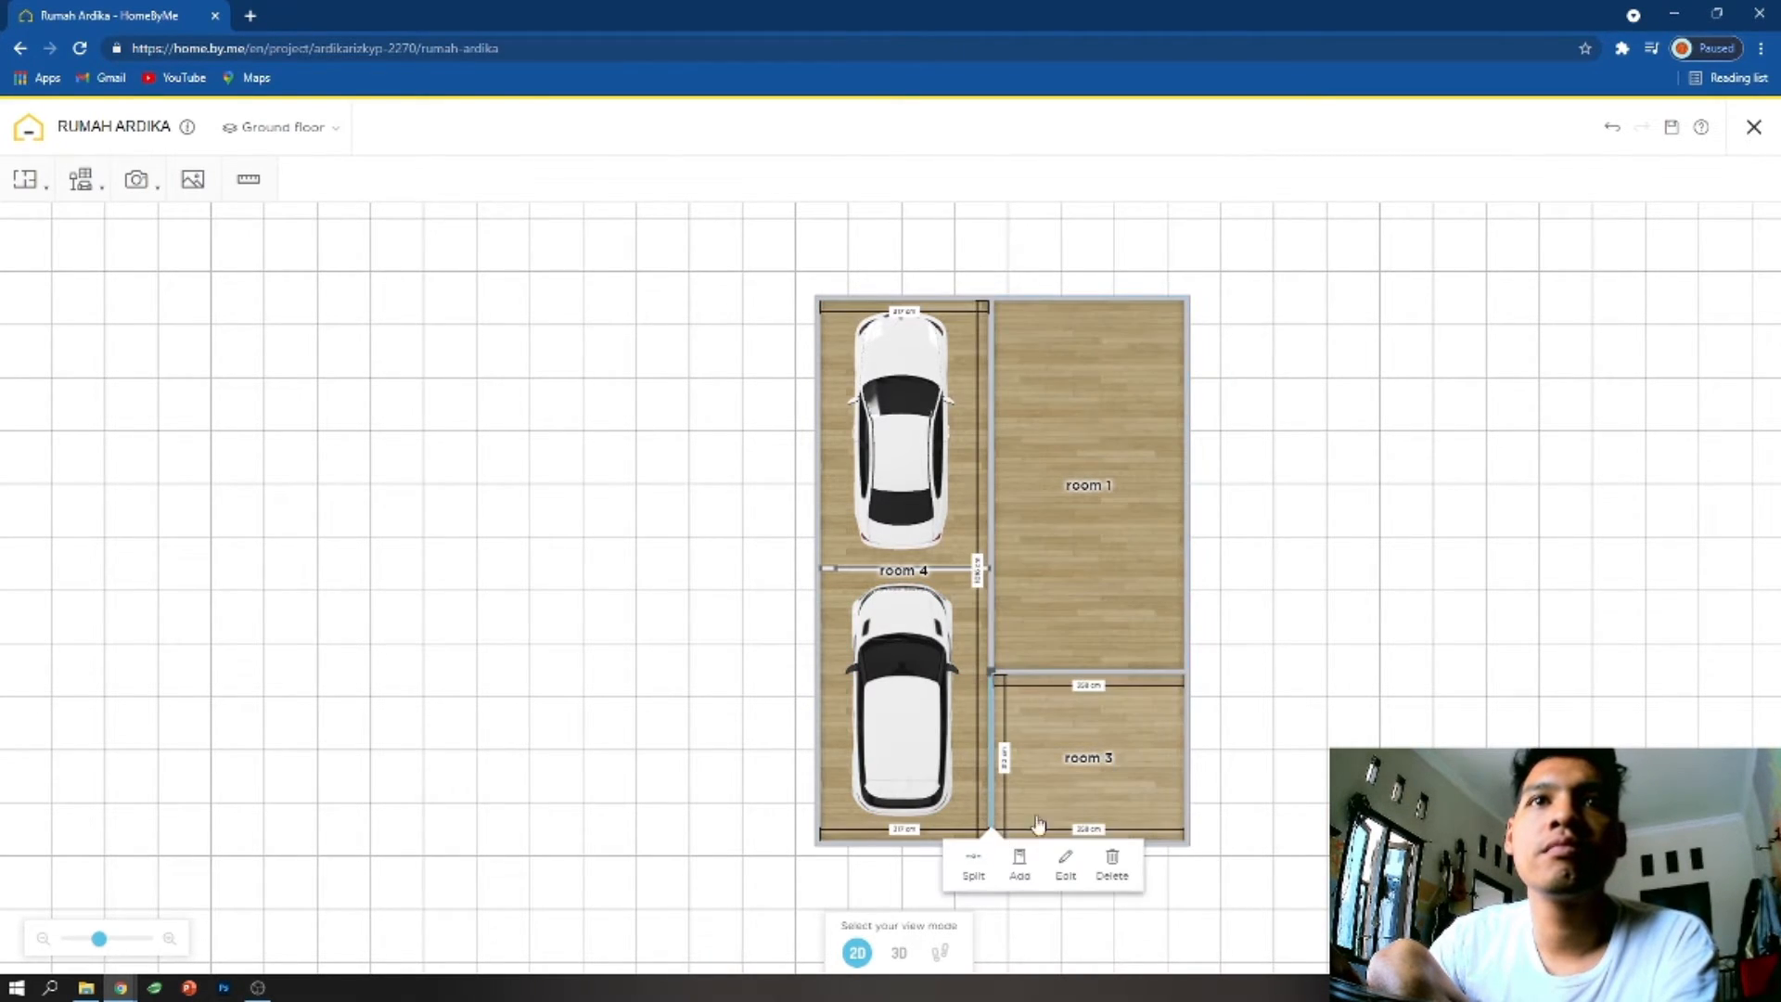
left_click(1066, 864)
scroll(1104, 789, "up", 5)
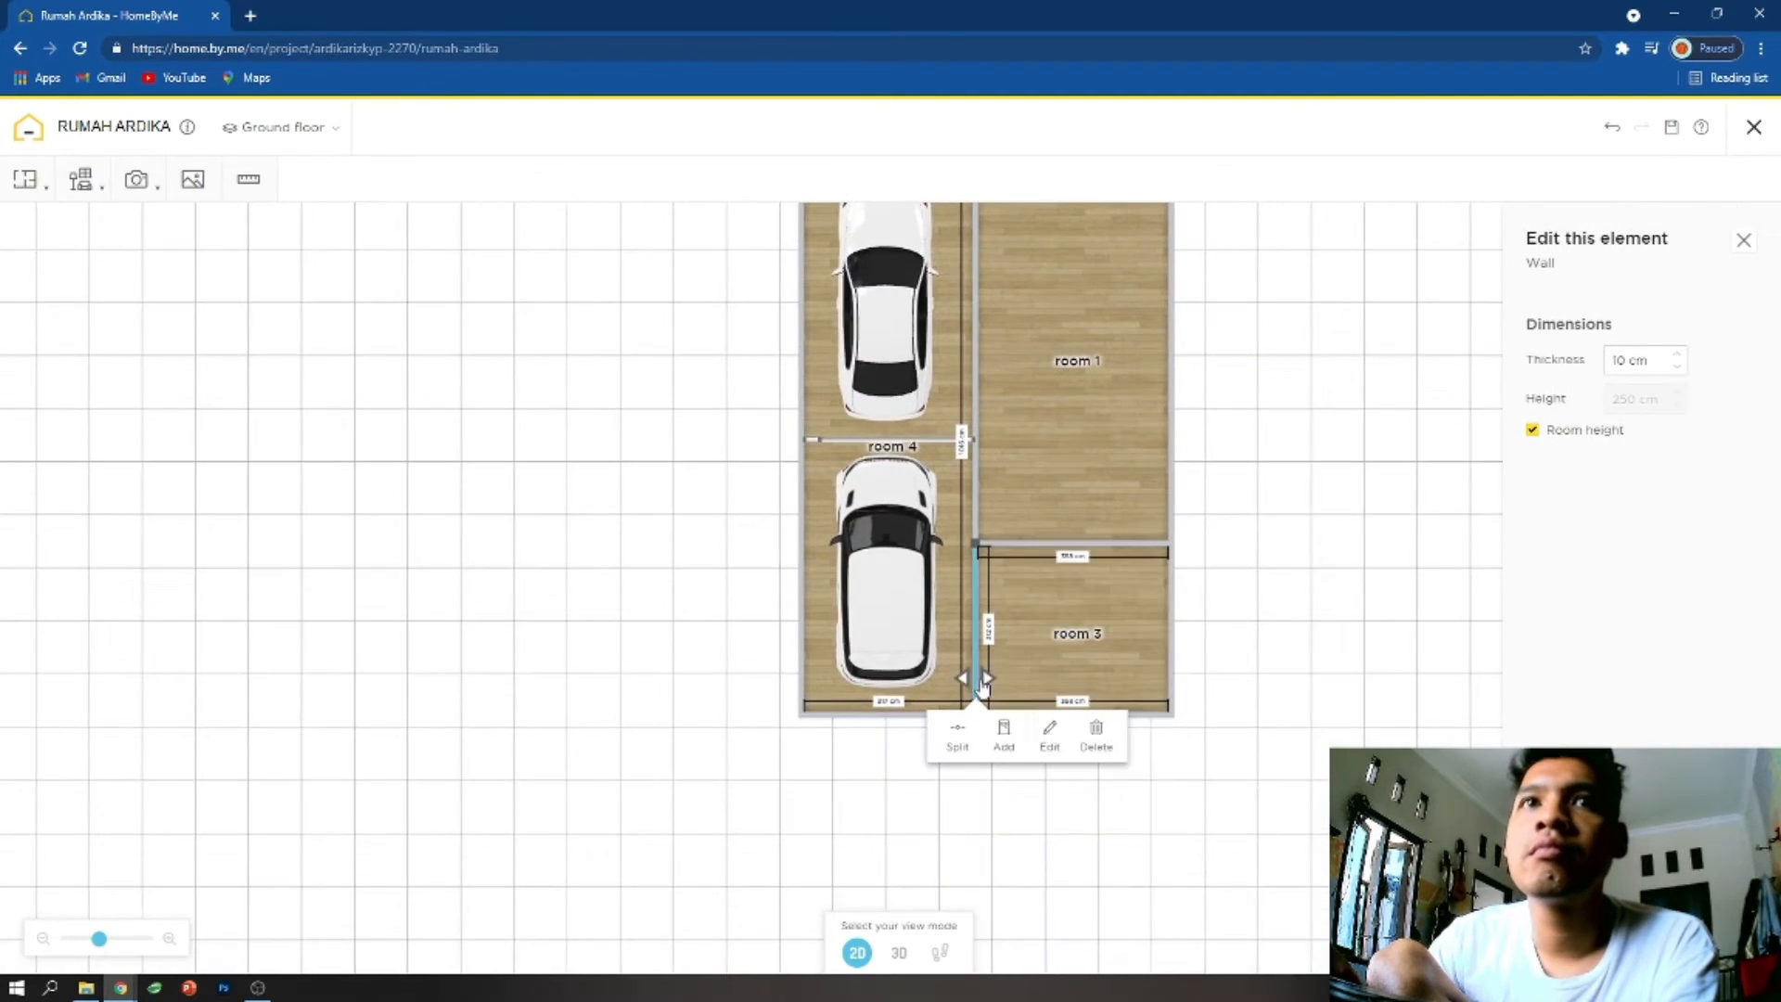
scroll(1206, 770, "down", 2)
left_click_drag(1090, 805, 1070, 719)
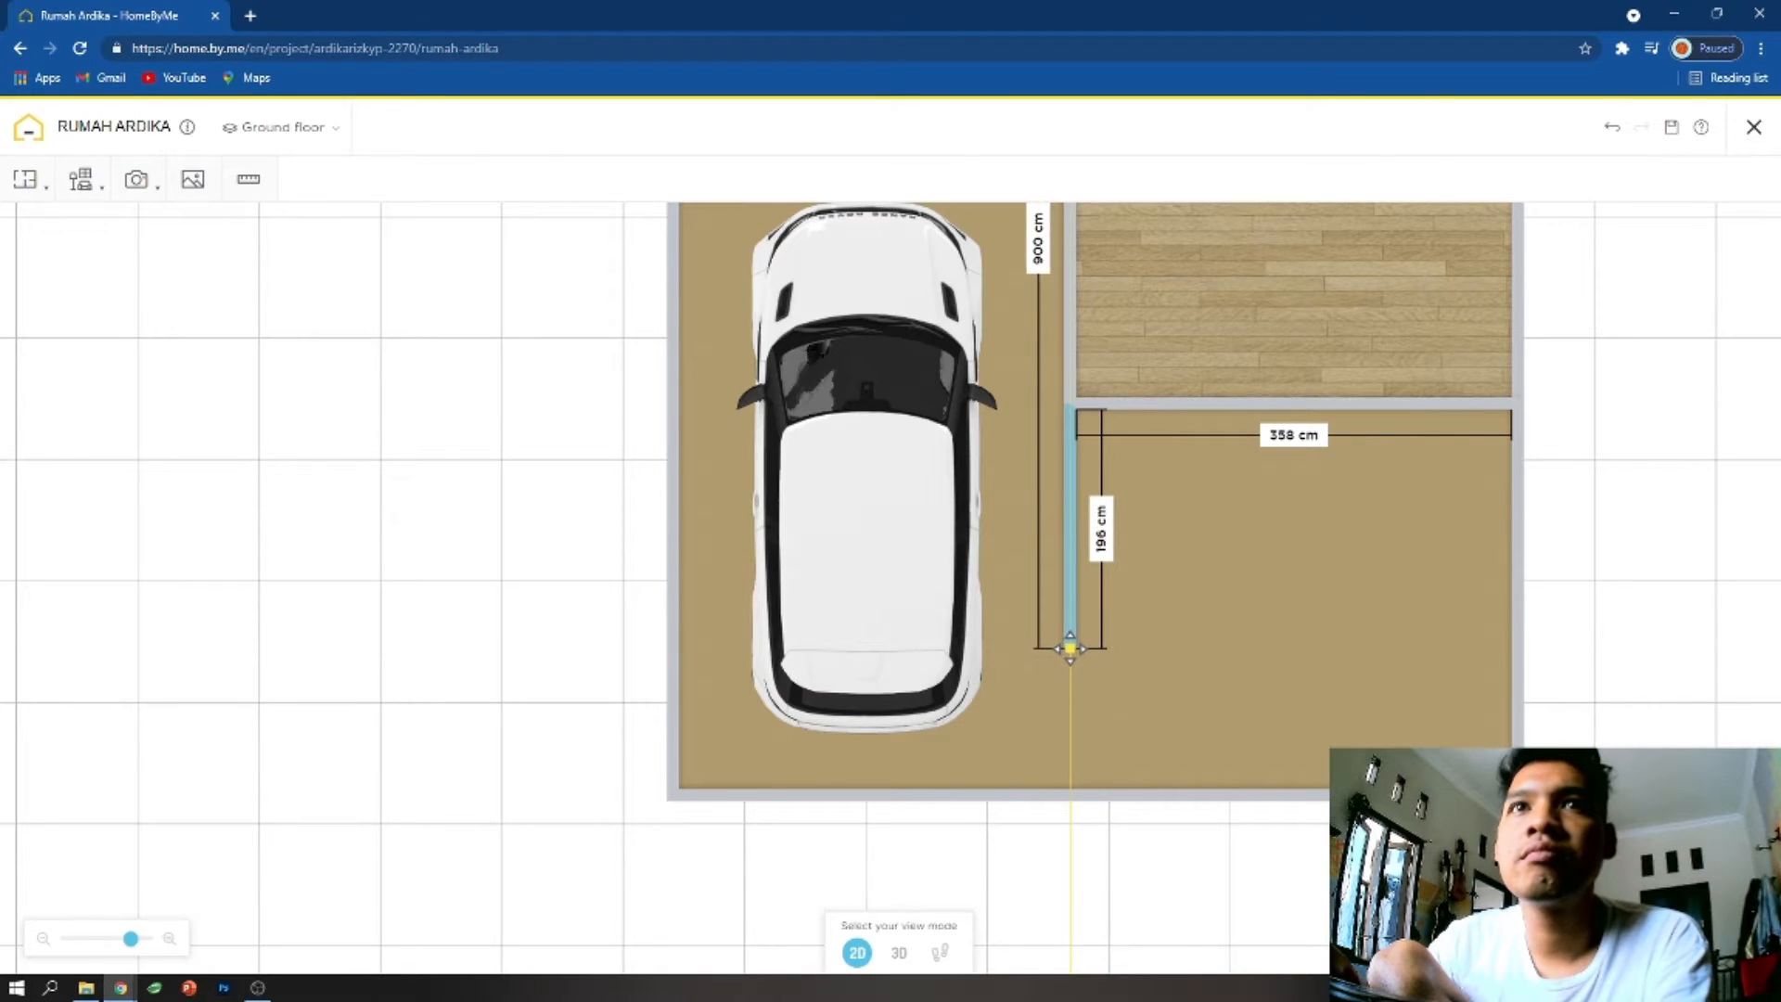
left_click_drag(1071, 645, 1070, 643)
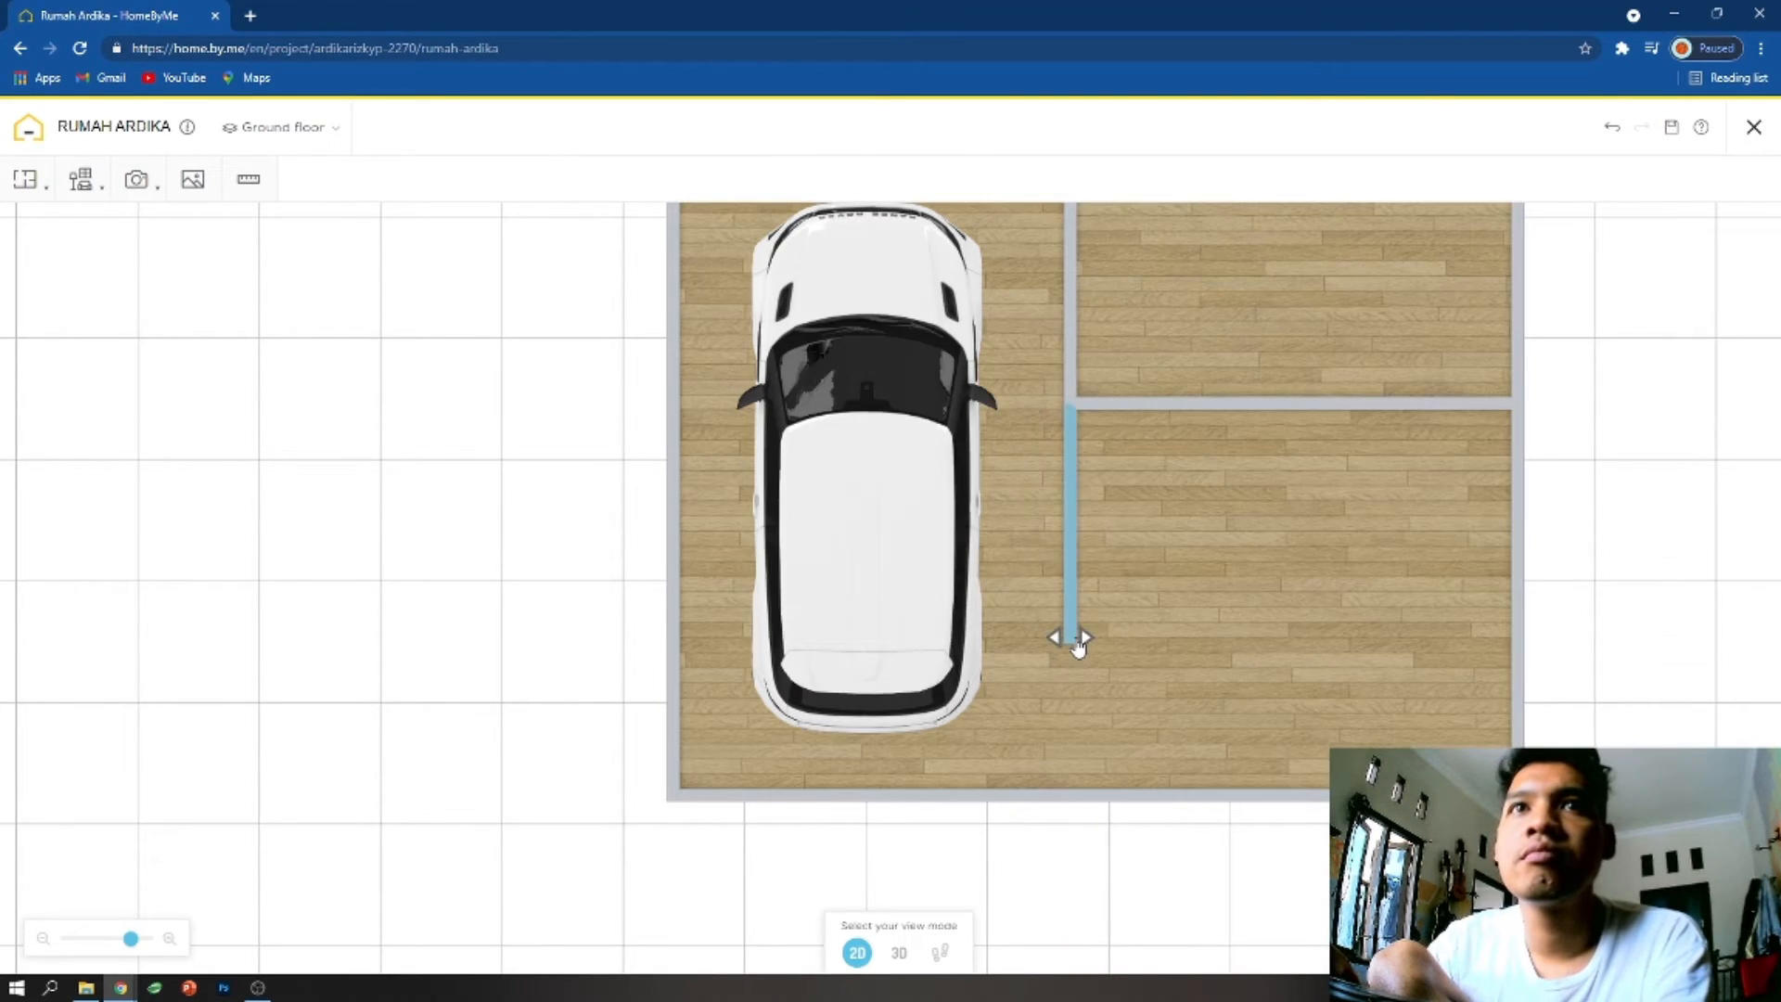
- Try to shift the shortened dividing wall sideways into the neighbouring room, and undo the move
left_click(1068, 638)
left_click(1145, 708)
left_click_drag(1070, 640, 1181, 649)
key("ctrl+z")
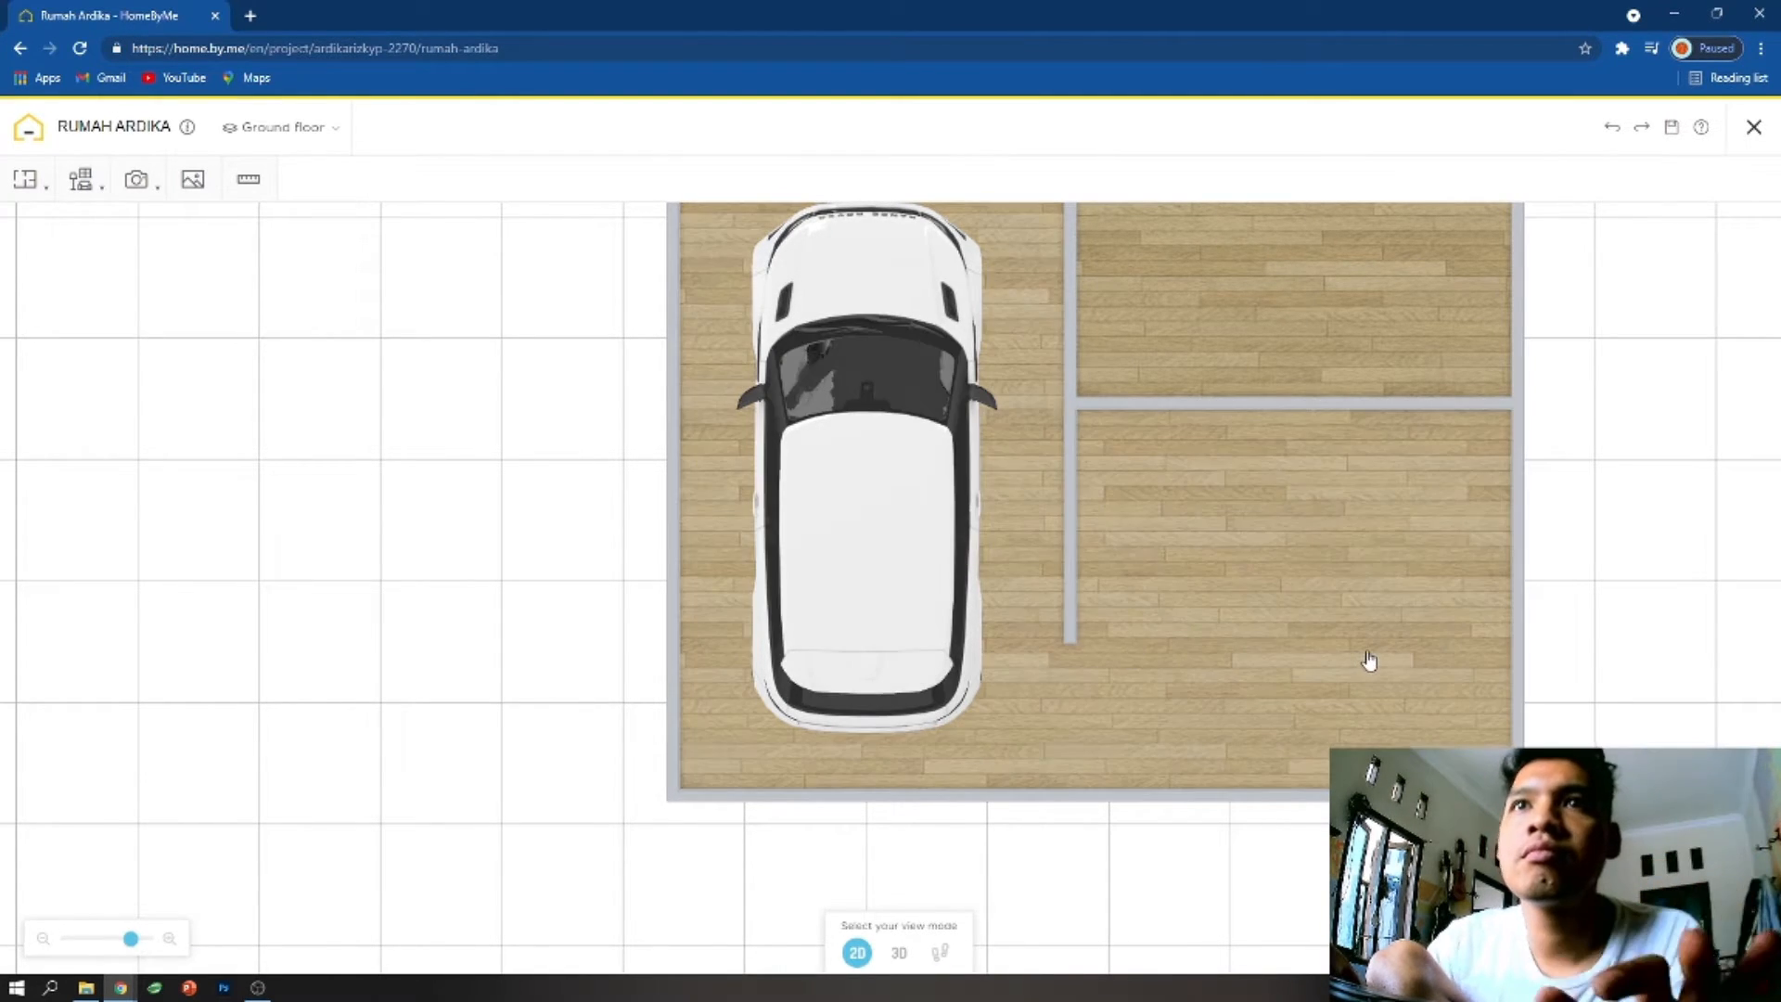
- Draw a horizontal wall from the free end of the shortened wall to the opposite outer wall and validate it
left_click(1364, 660)
left_click(25, 179)
left_click(58, 226)
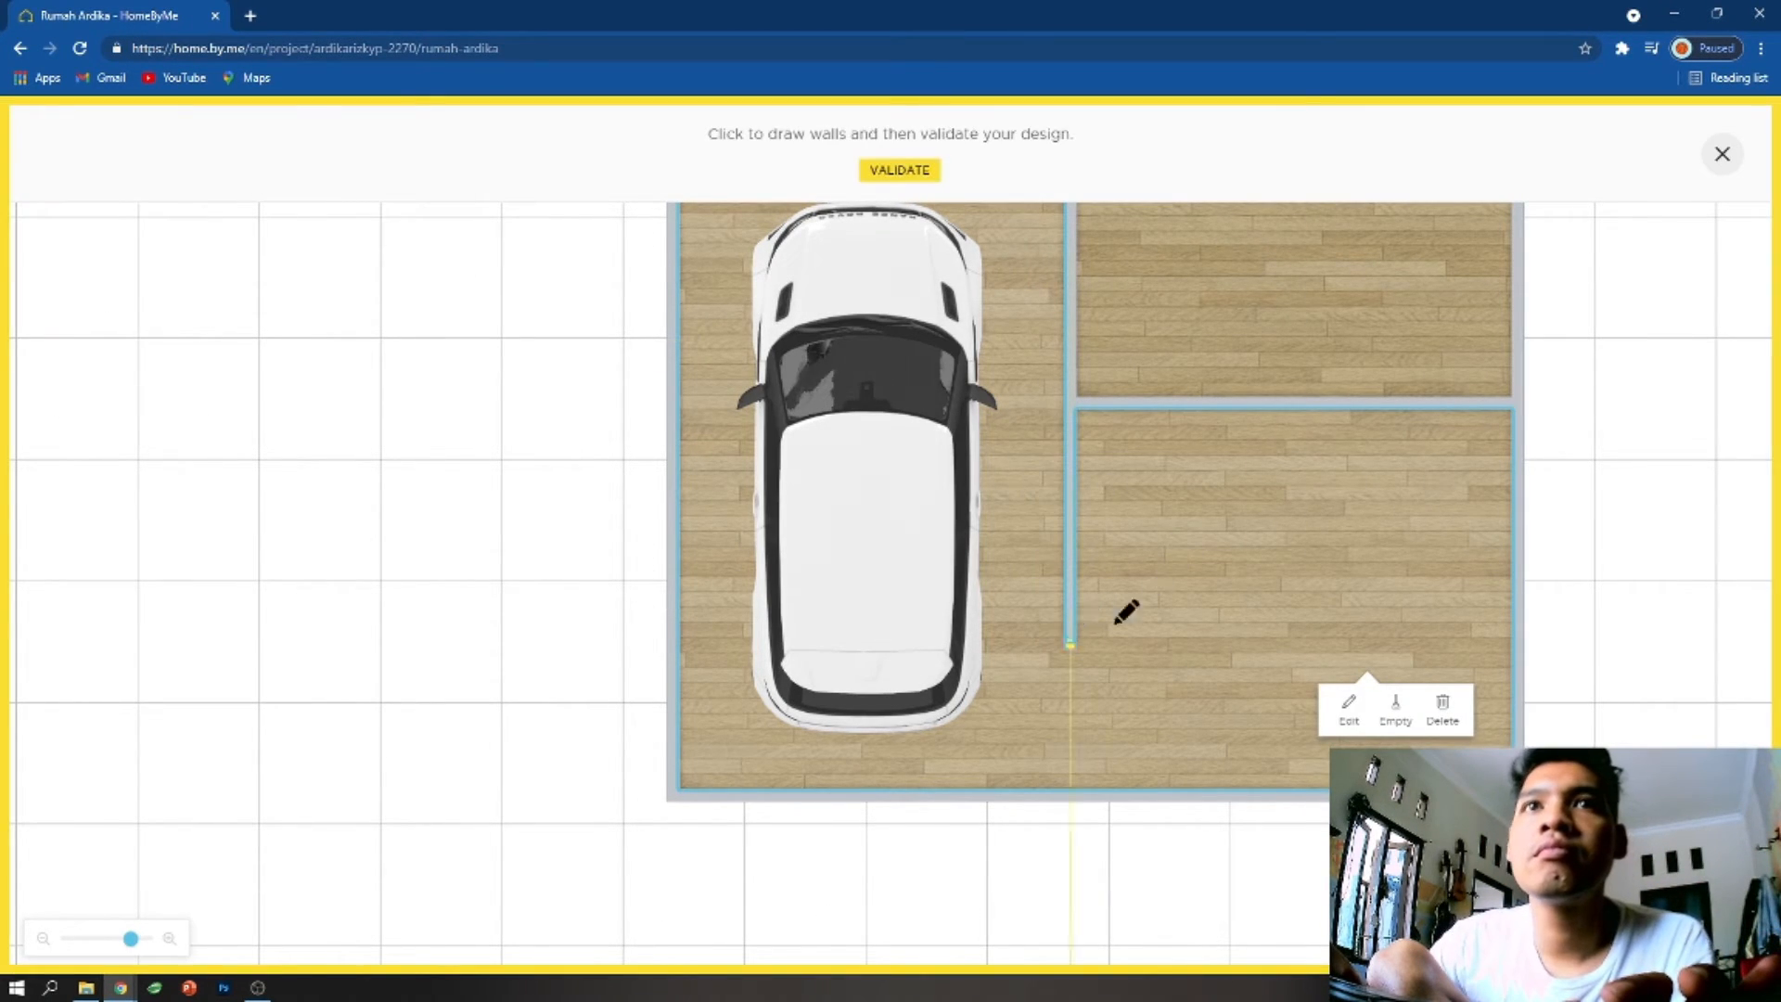
left_click(1072, 642)
left_click(1514, 643)
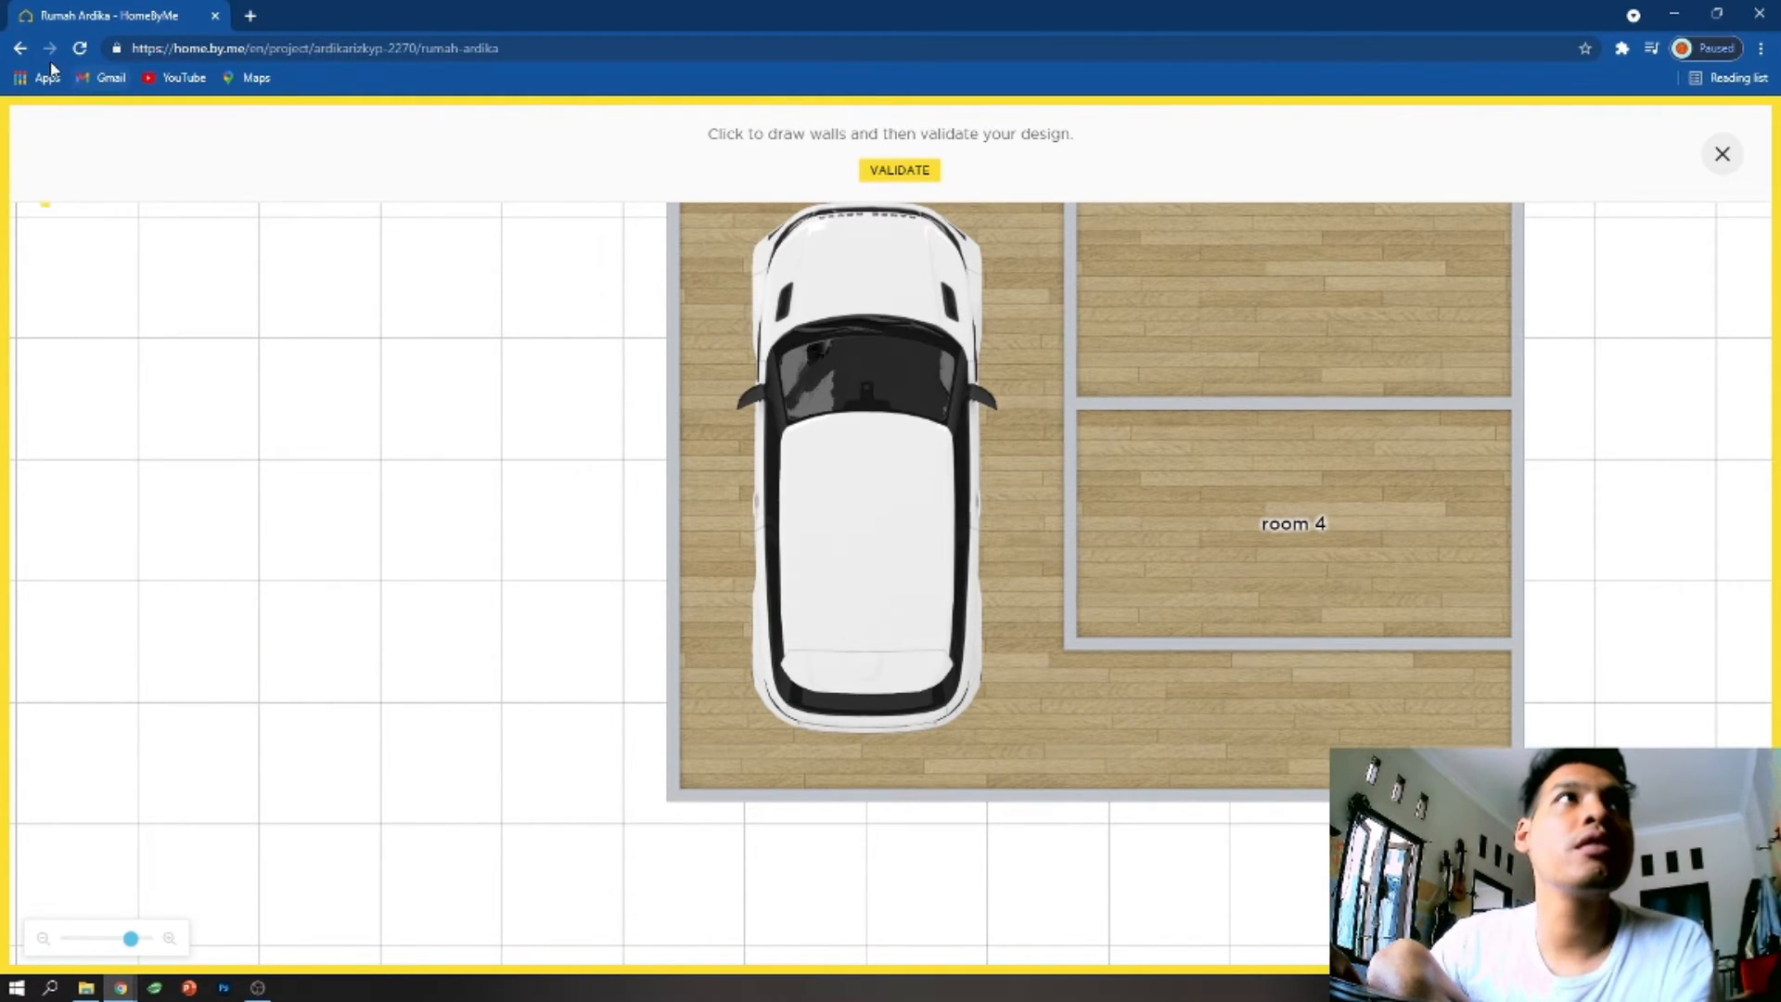
left_click(900, 169)
- Browse the Decorate catalogue's exterior flooring for a suitable covering
left_click(33, 179)
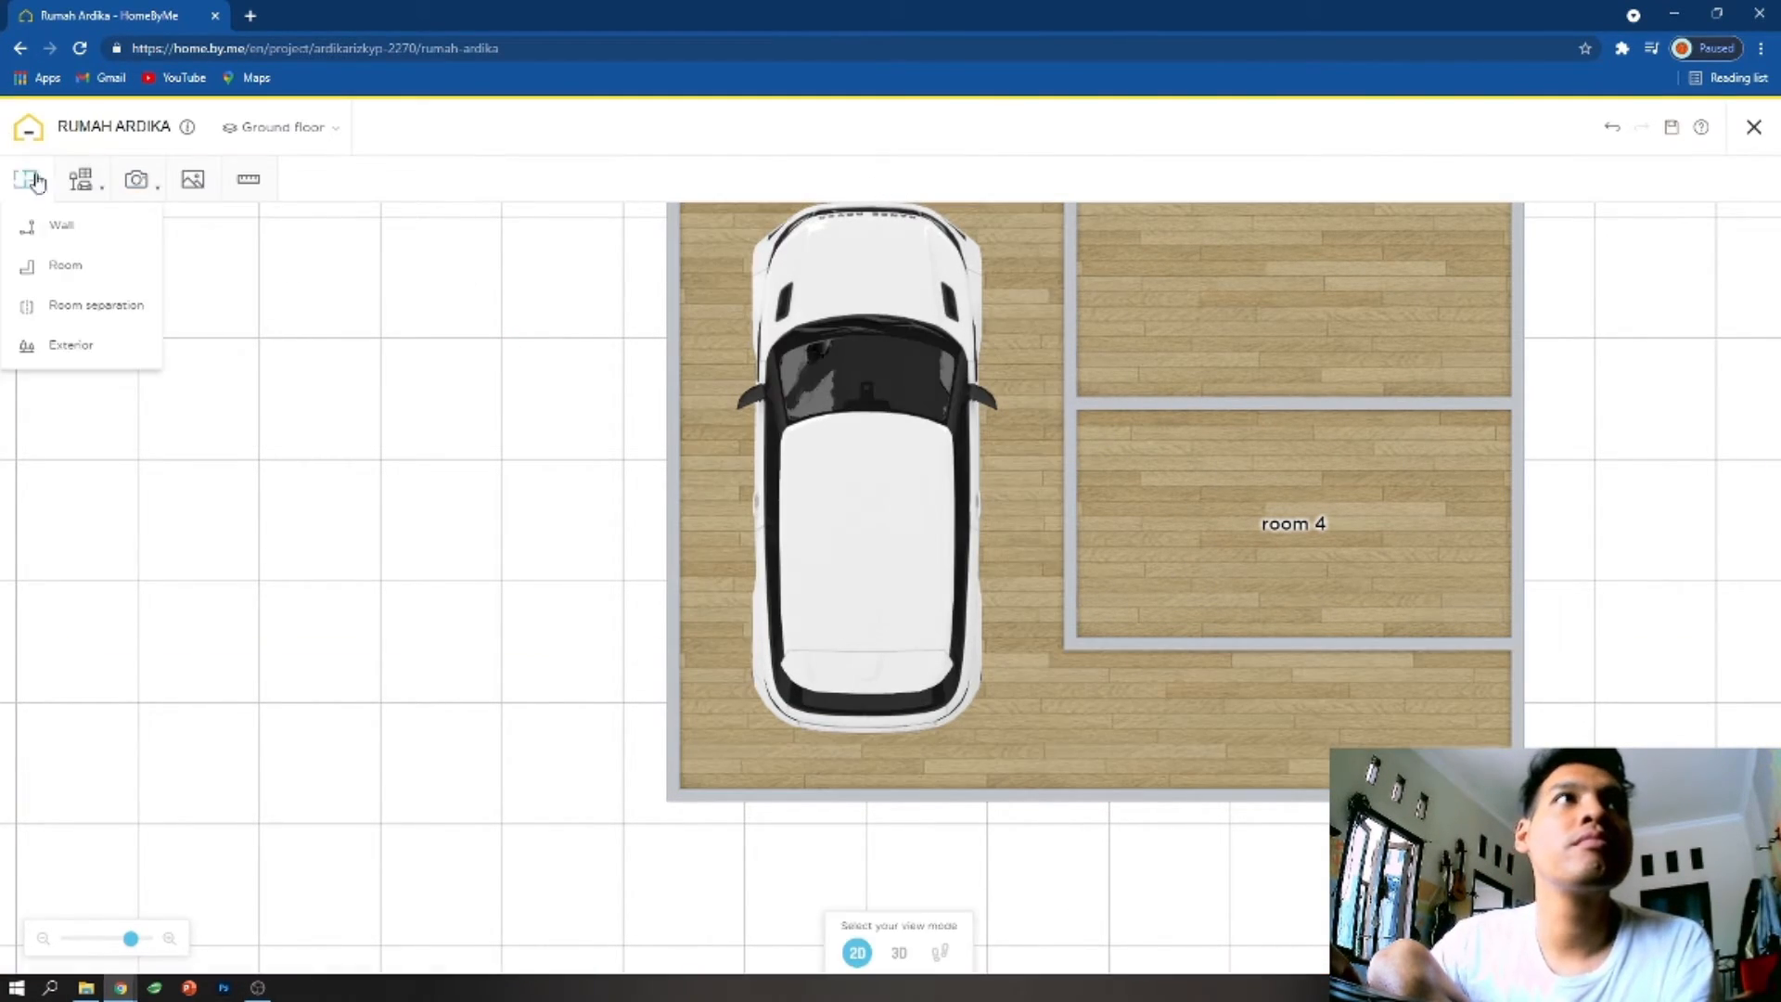
left_click(61, 345)
left_click(1087, 435)
left_click(78, 183)
left_click(80, 225)
left_click(71, 346)
left_click(1092, 390)
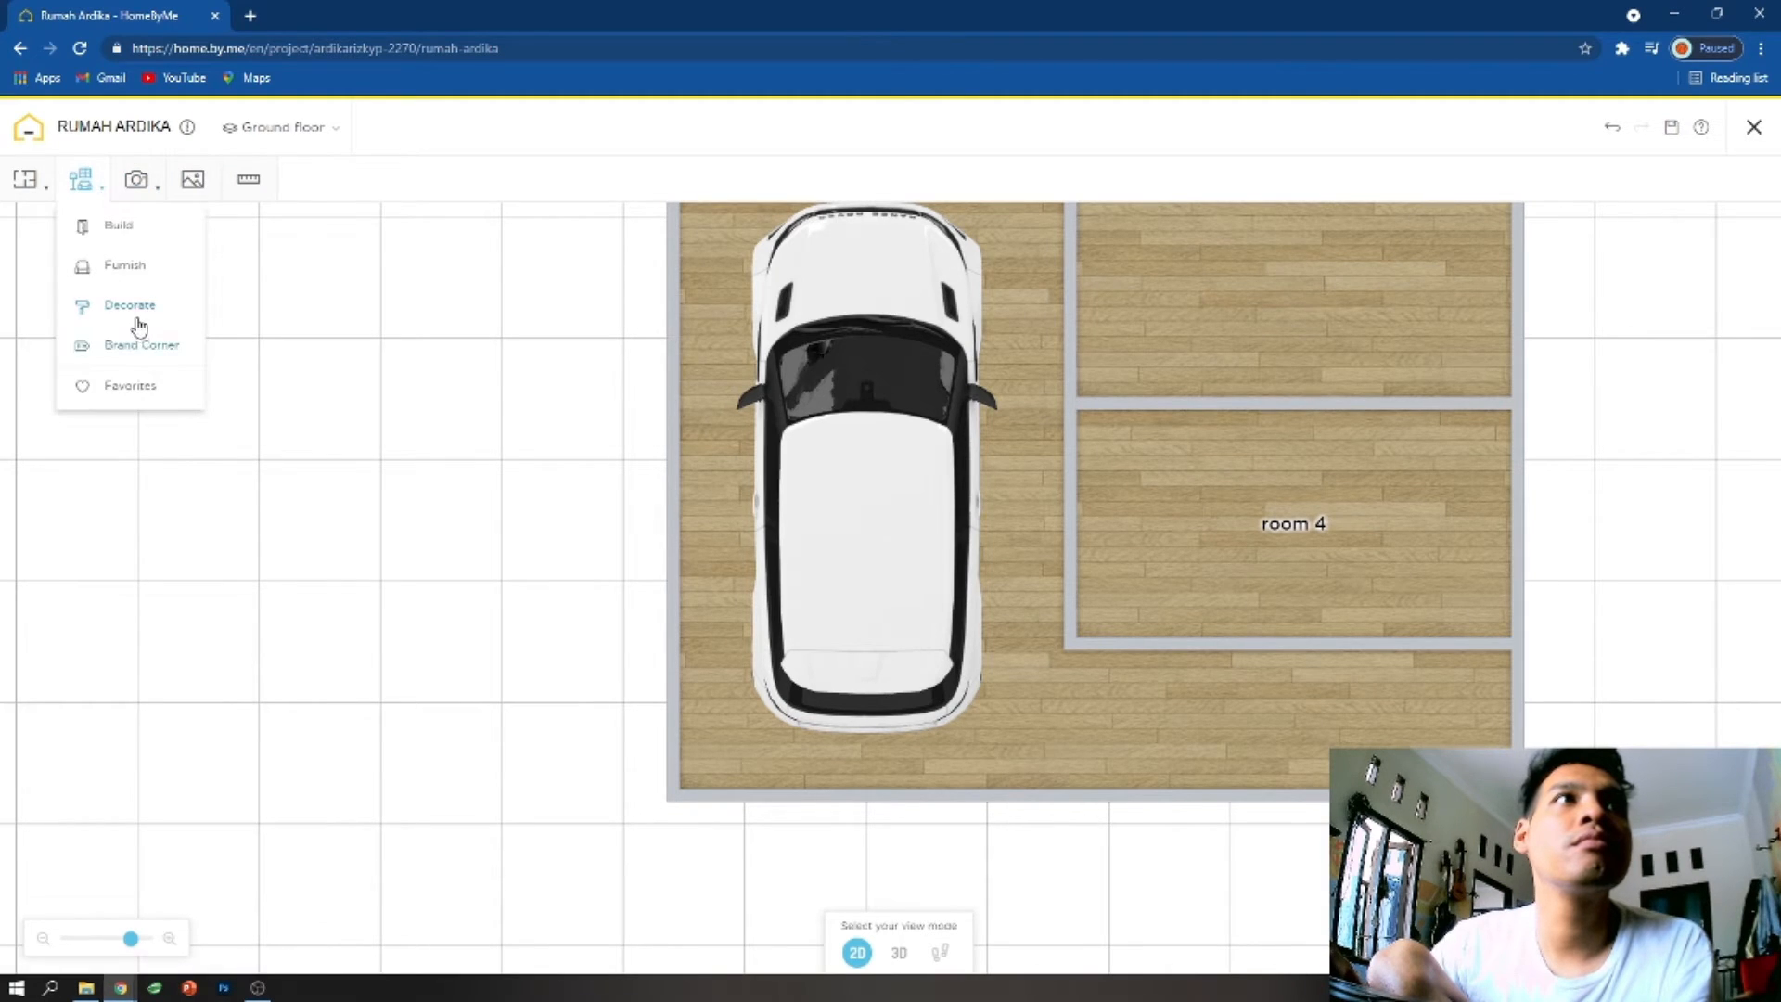
left_click(138, 308)
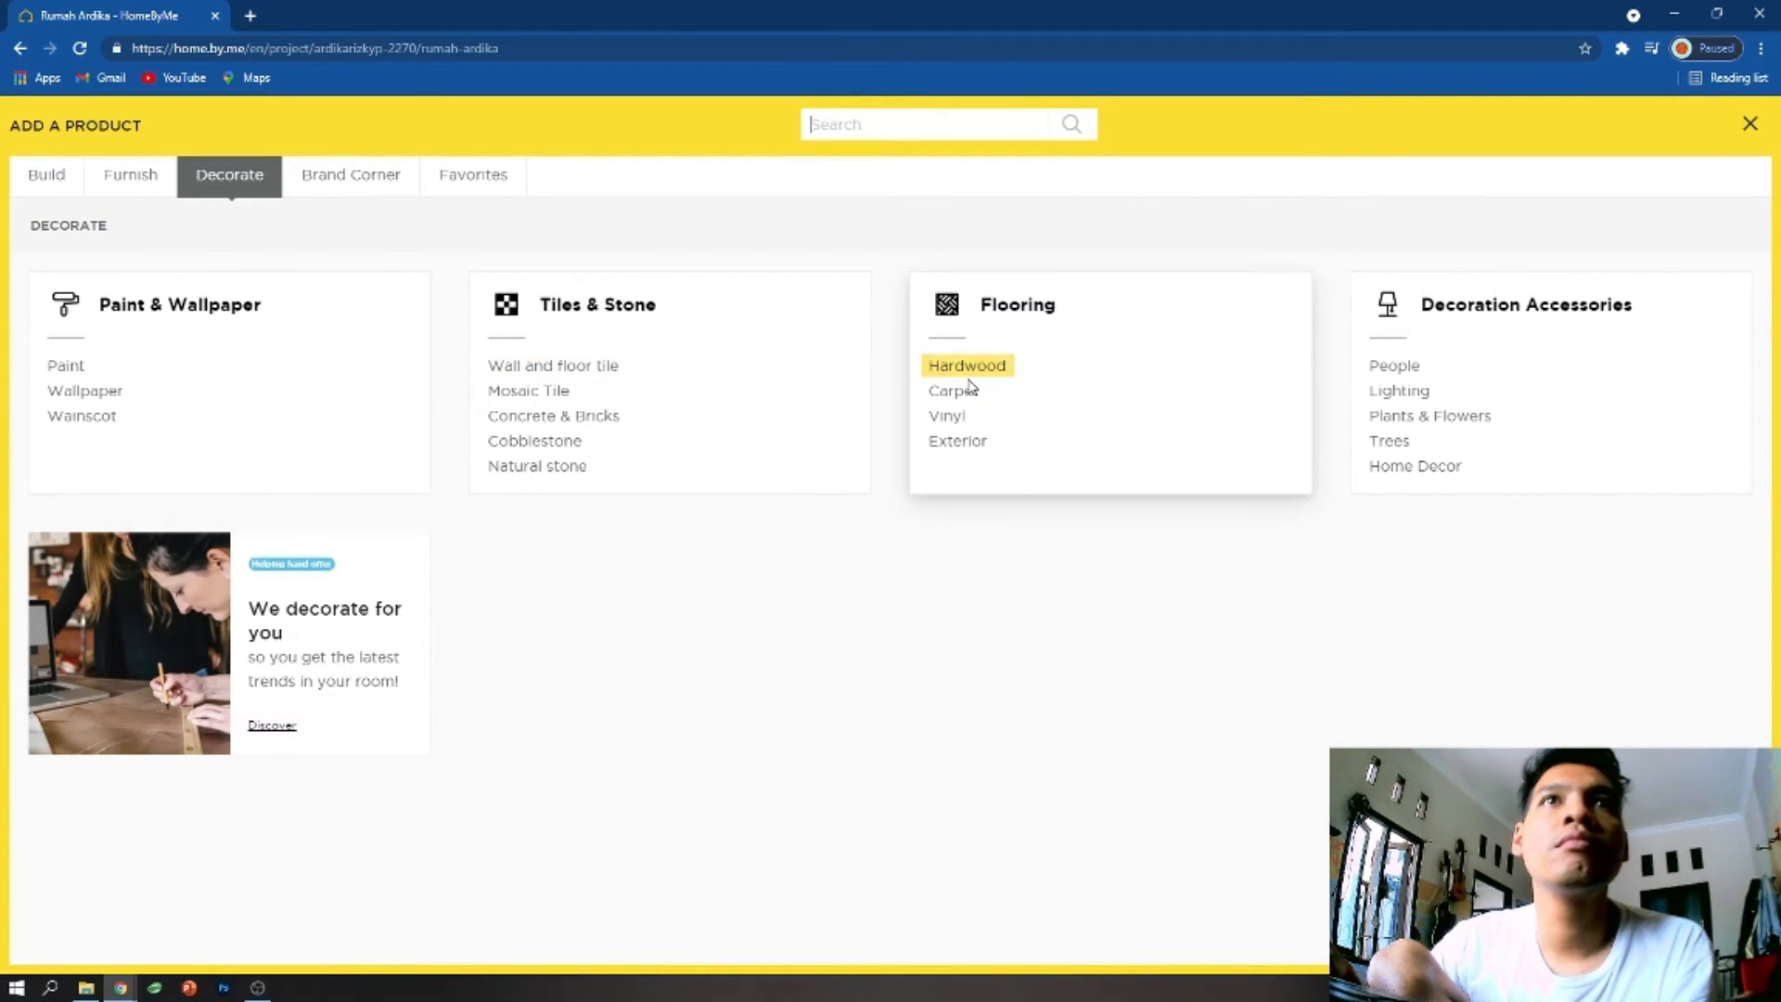
left_click(958, 444)
scroll(798, 464, "down", 3)
scroll(815, 505, "down", 15)
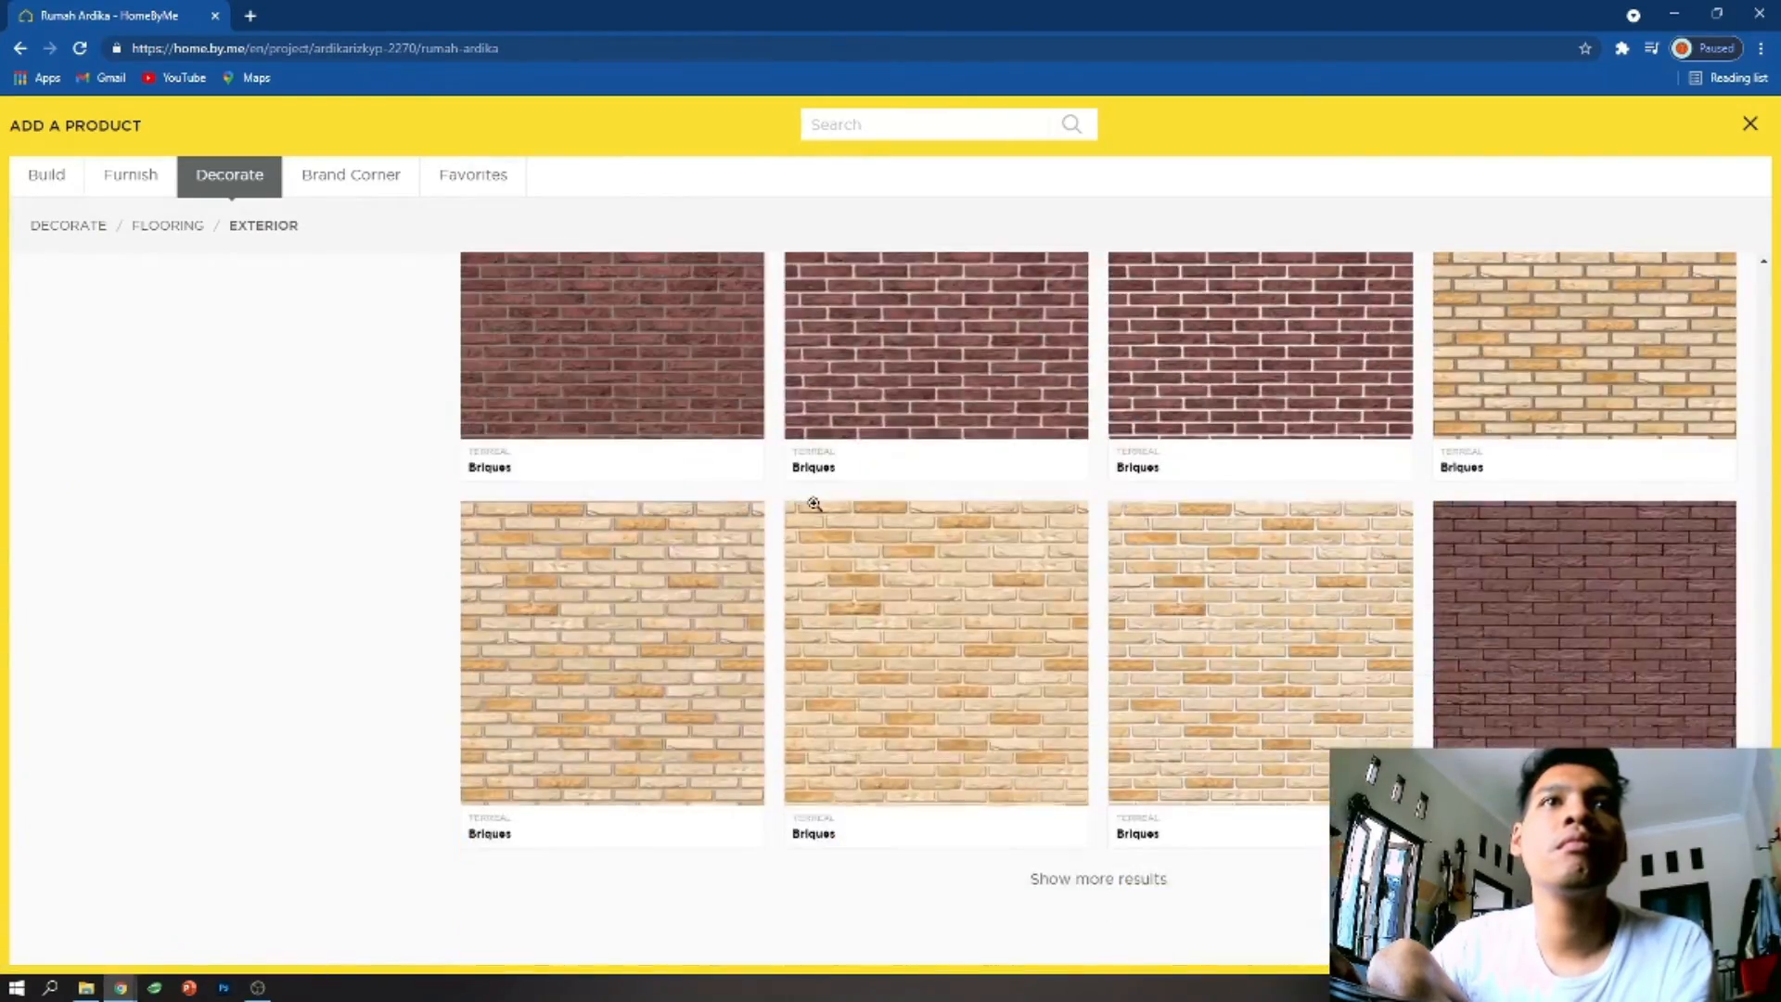
scroll(815, 509, "up", 15)
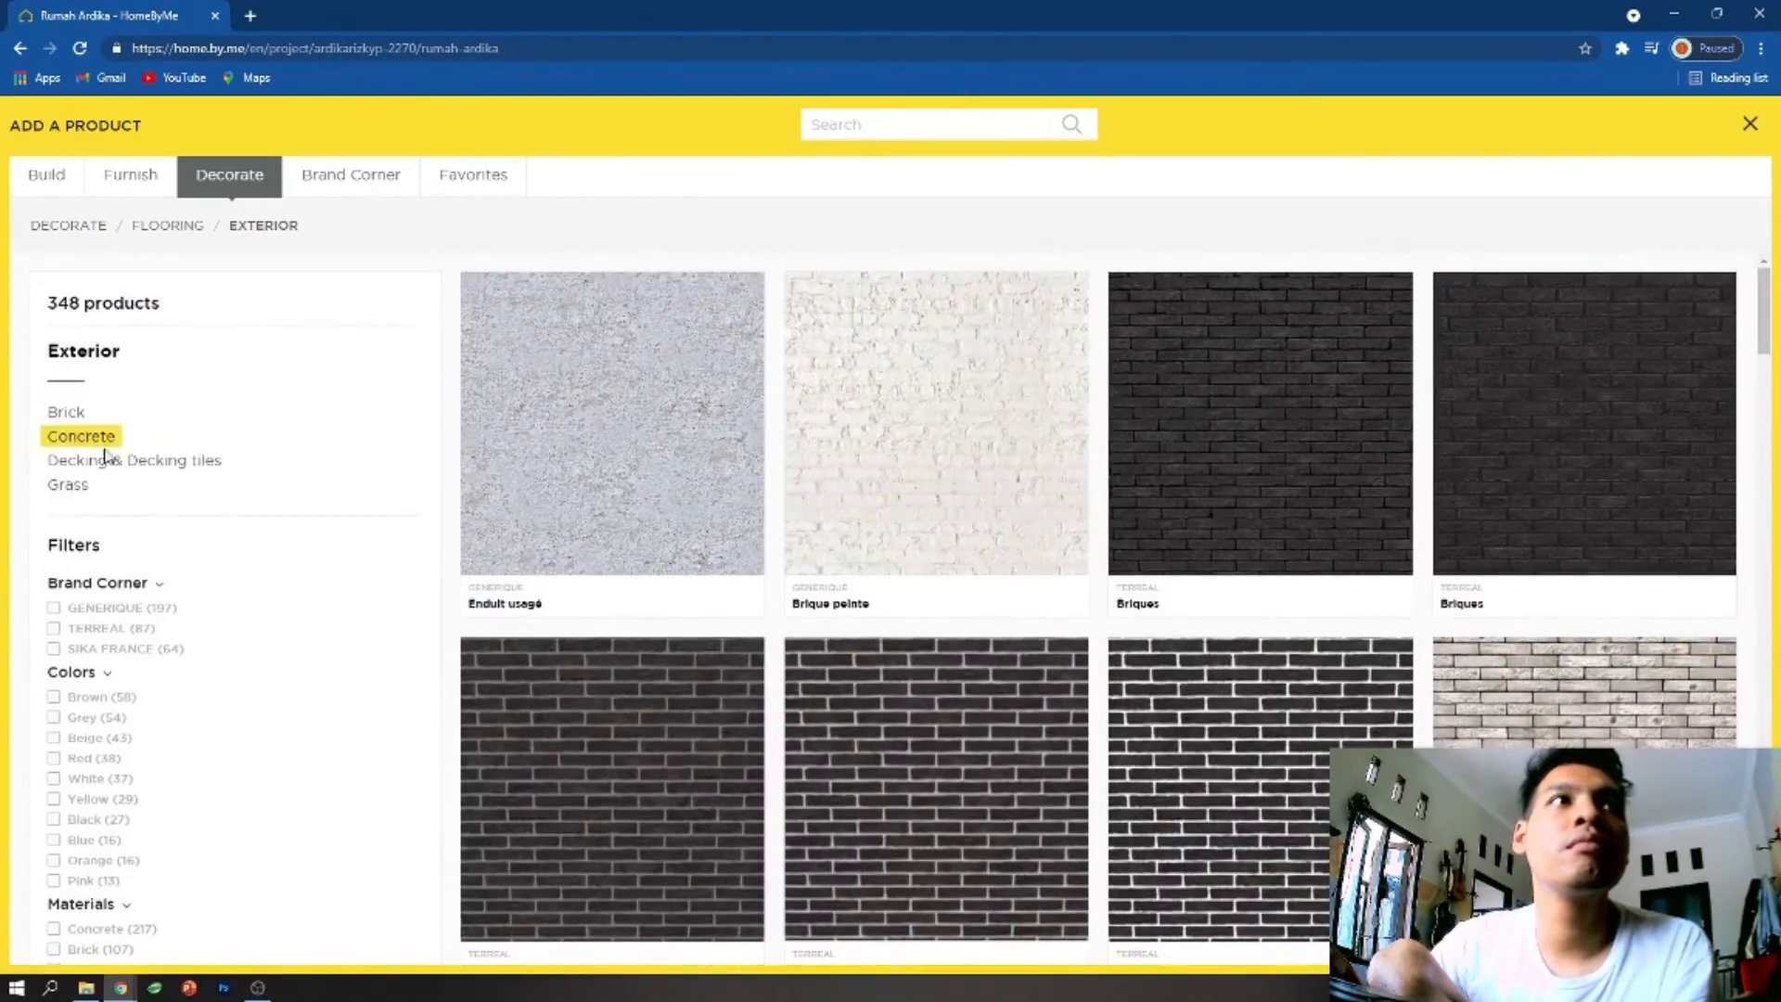
- Add the motorcycle Vehicle from the garage furnishings and place it in the strip below room 4, behind the SUV
left_click(140, 181)
scroll(594, 483, "down", 4)
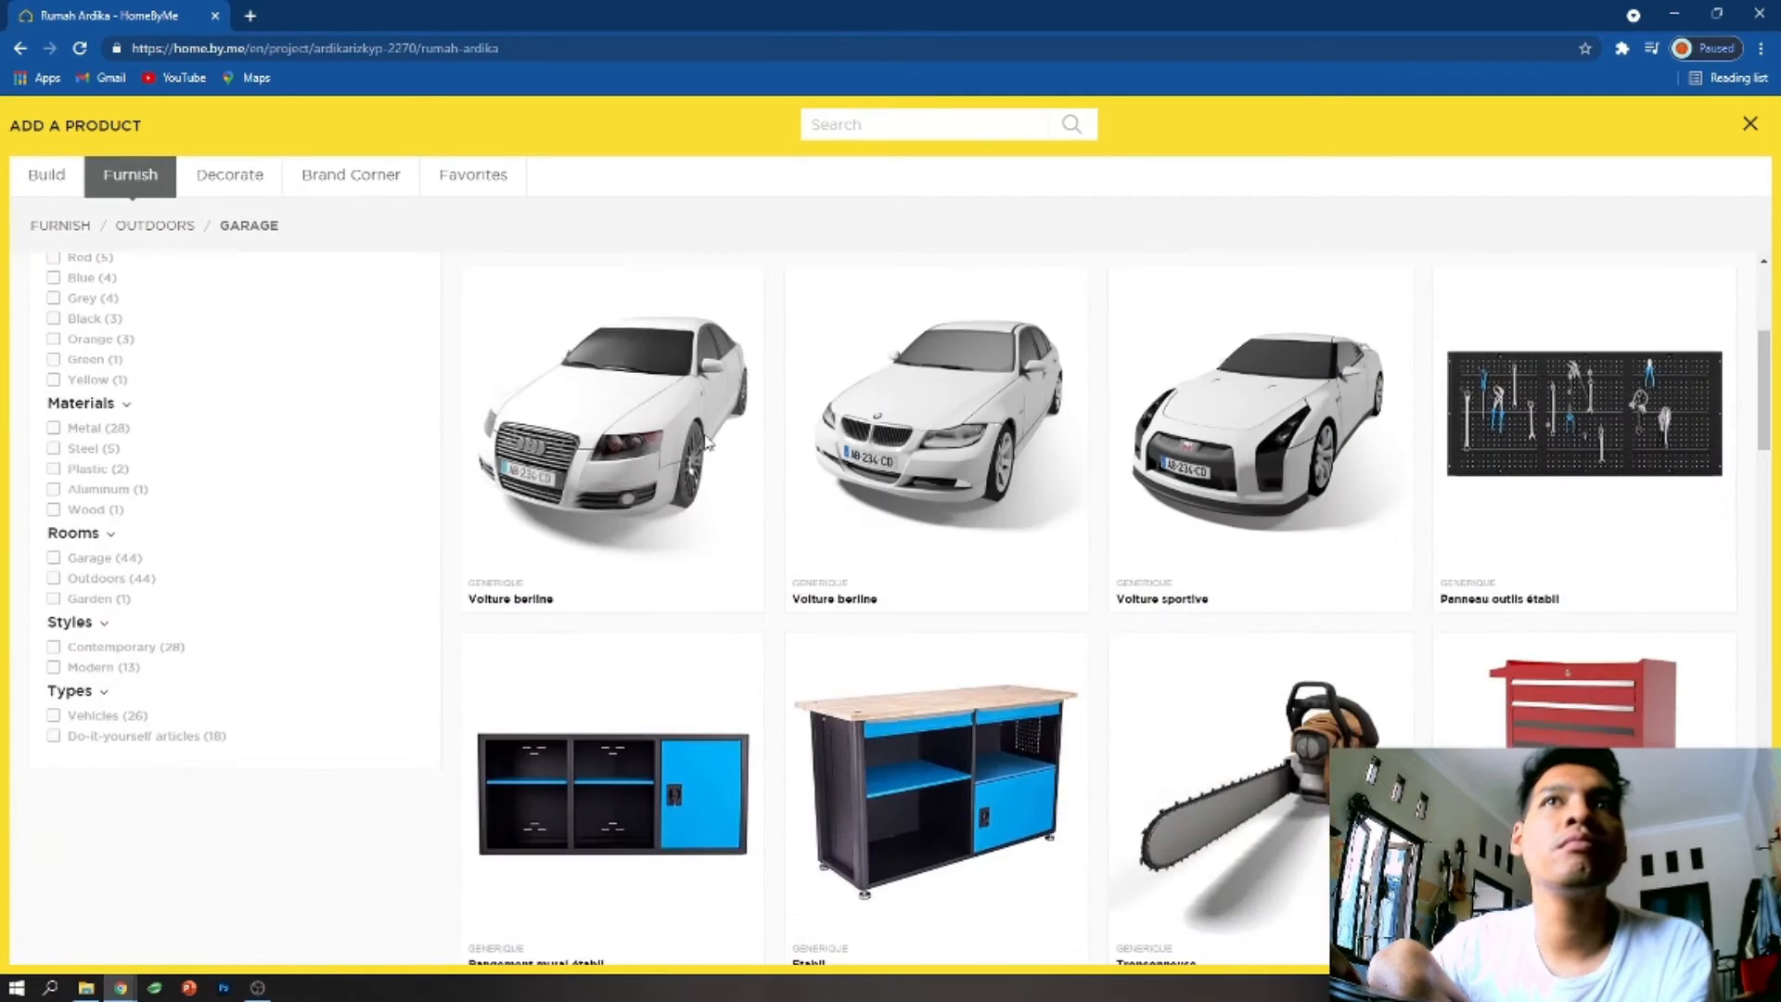
scroll(575, 501, "up", 4)
scroll(946, 452, "down", 10)
scroll(944, 450, "down", 10)
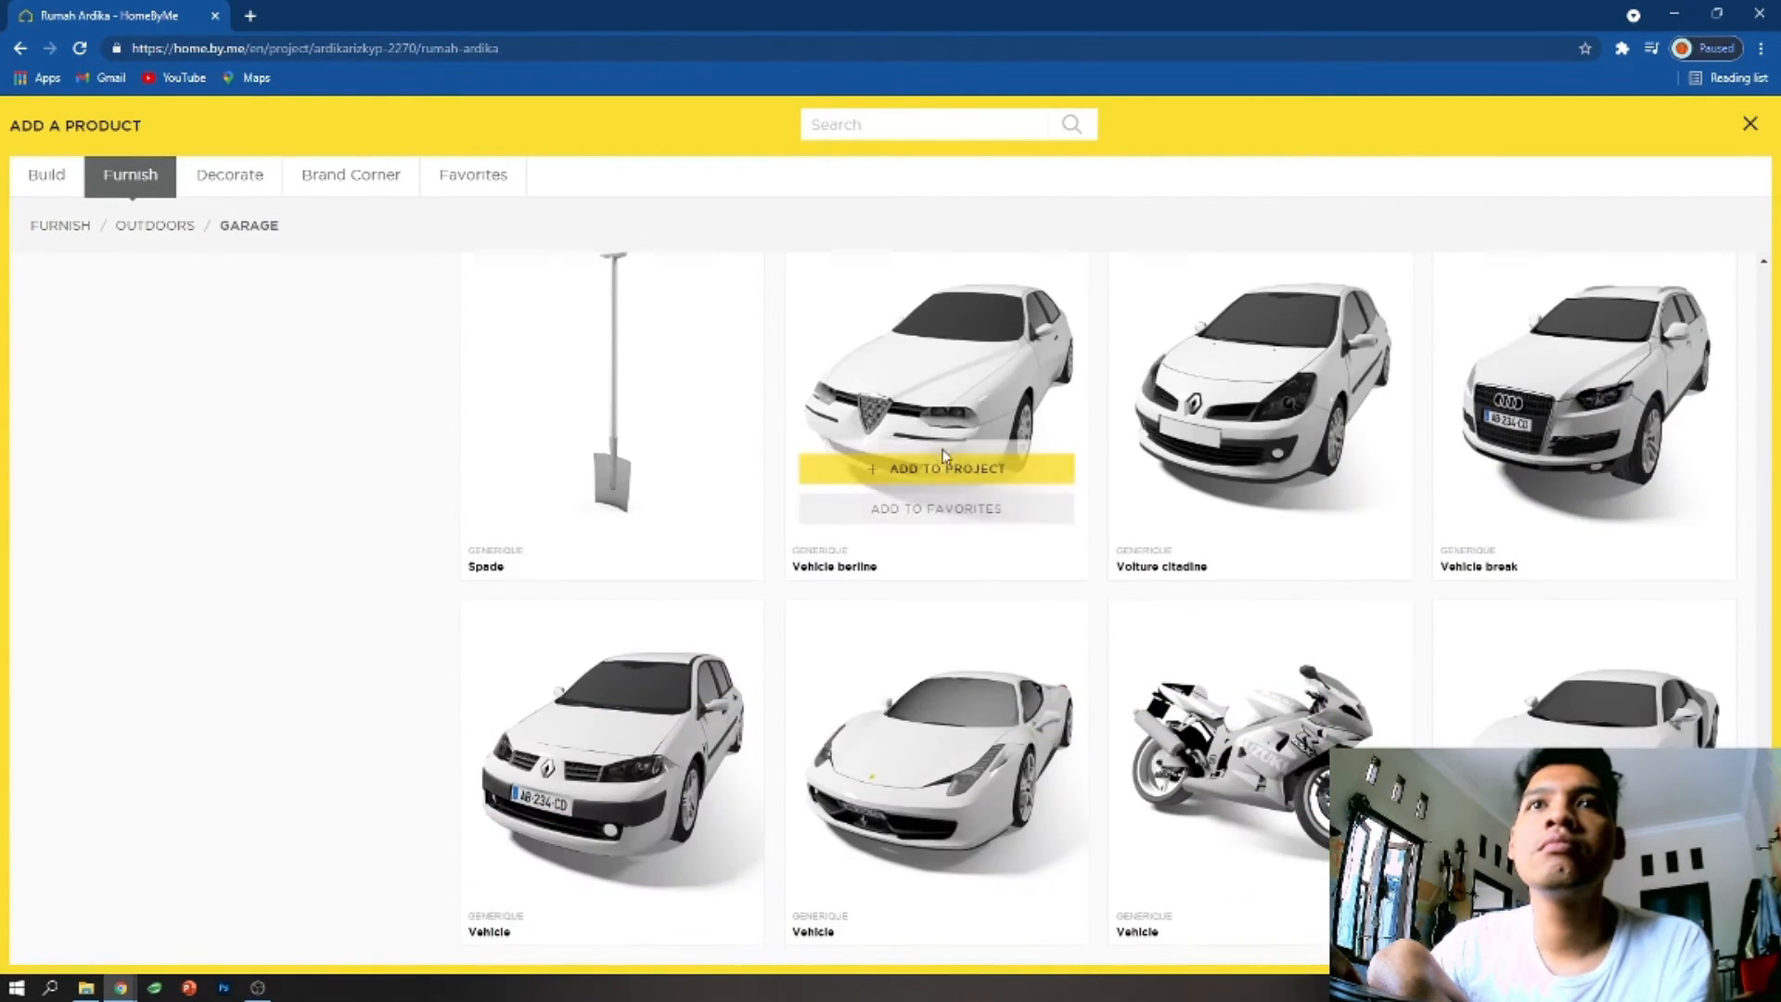
mouse_move(1278, 753)
left_click(1286, 834)
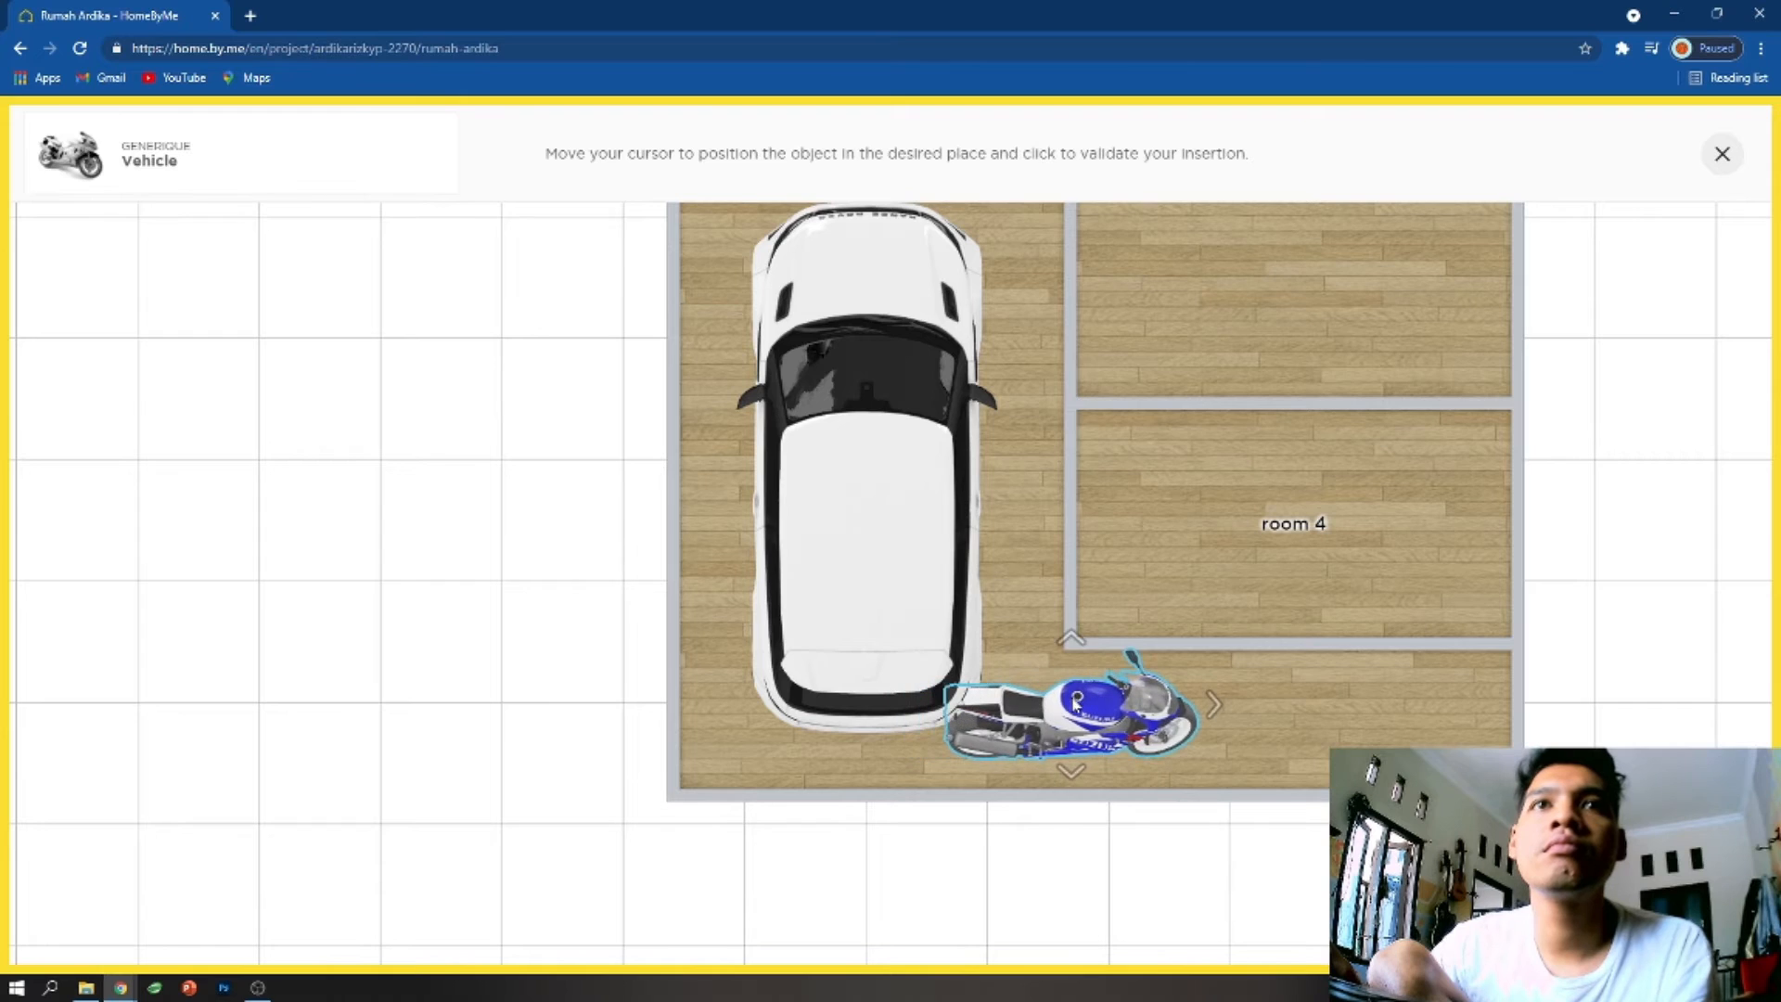
left_click(1108, 707)
- Shift the Voiture SUV and the Voiture berline sideways toward the garage's outer wall
left_click_drag(905, 540, 866, 506)
left_click(1159, 712)
scroll(1000, 386, "down", 3)
left_click_drag(1000, 386, 987, 621)
left_click(864, 322)
mouse_move(864, 323)
left_mouse_down()
mouse_move(902, 326)
mouse_move(833, 322)
left_mouse_up()
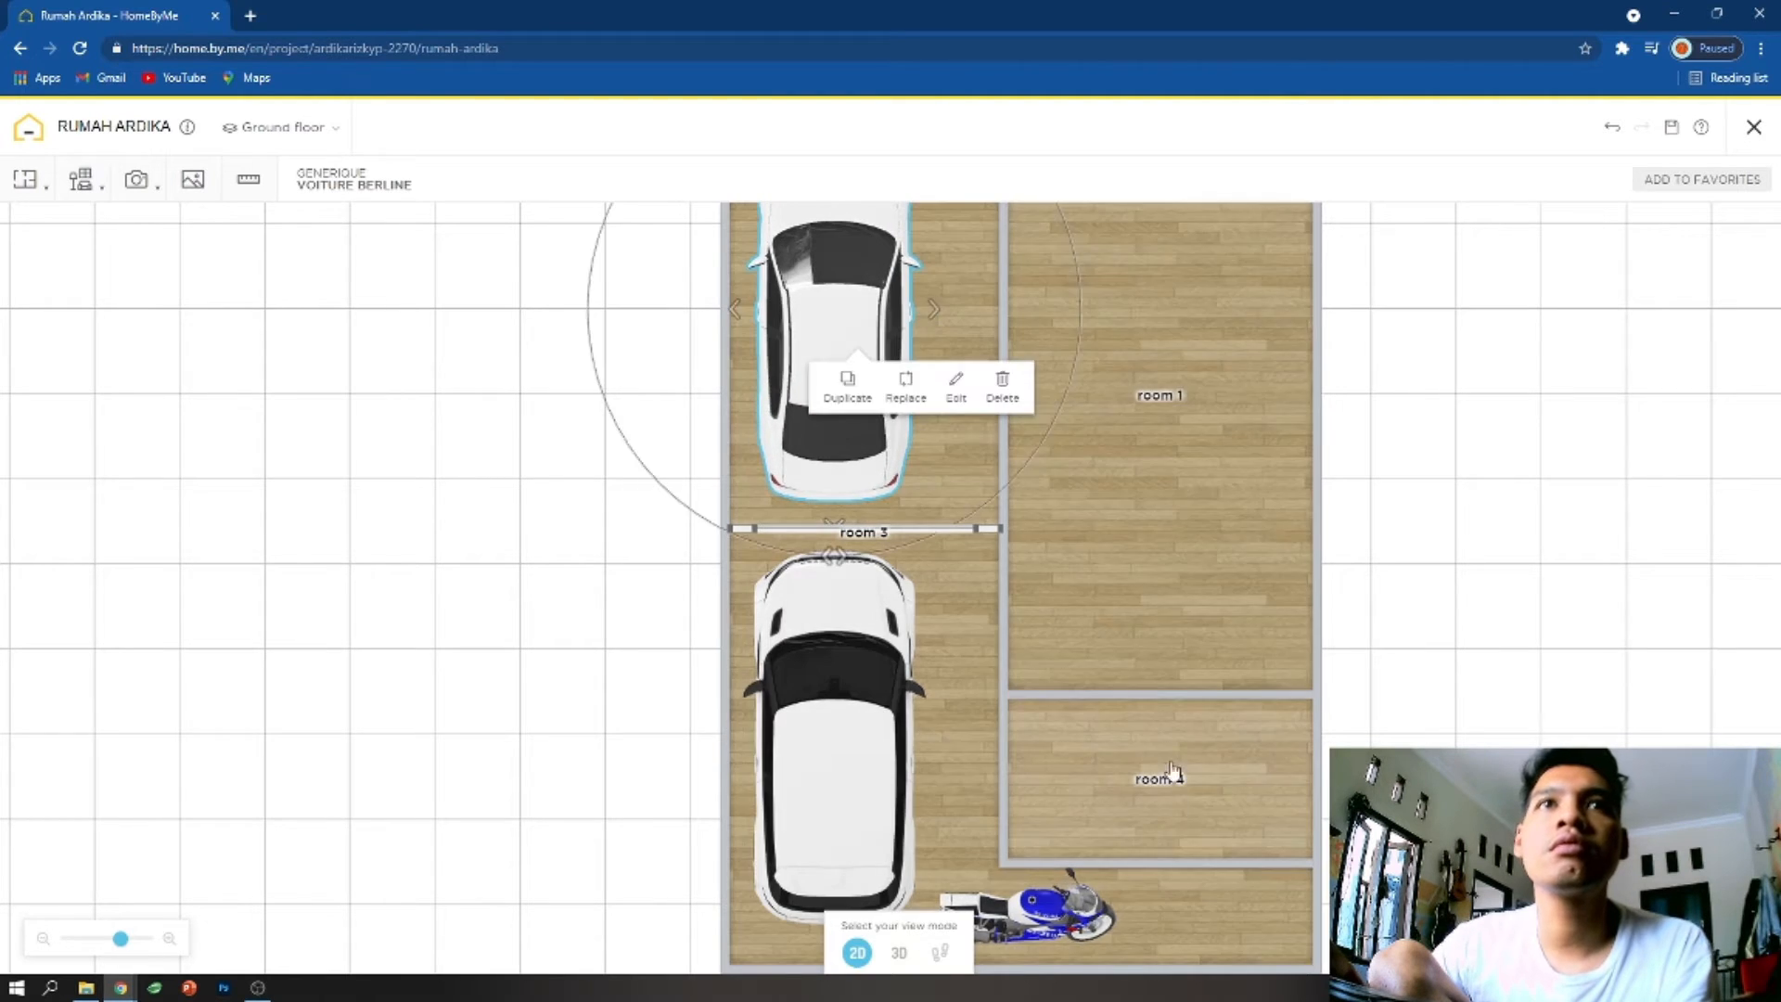
- Turn the motorcycle parallel to the cars and move it between the Voiture berline and the dividing wall
scroll(1141, 719, "down", 2)
left_click(1049, 842)
left_click_drag(1008, 714, 895, 306)
left_click_drag(1090, 419, 1101, 642)
left_click_drag(914, 484, 907, 460)
left_click_drag(1076, 817, 1004, 571)
- Pick a dark Natural stone coating from the Tiles & Stone decorations
left_click(80, 179)
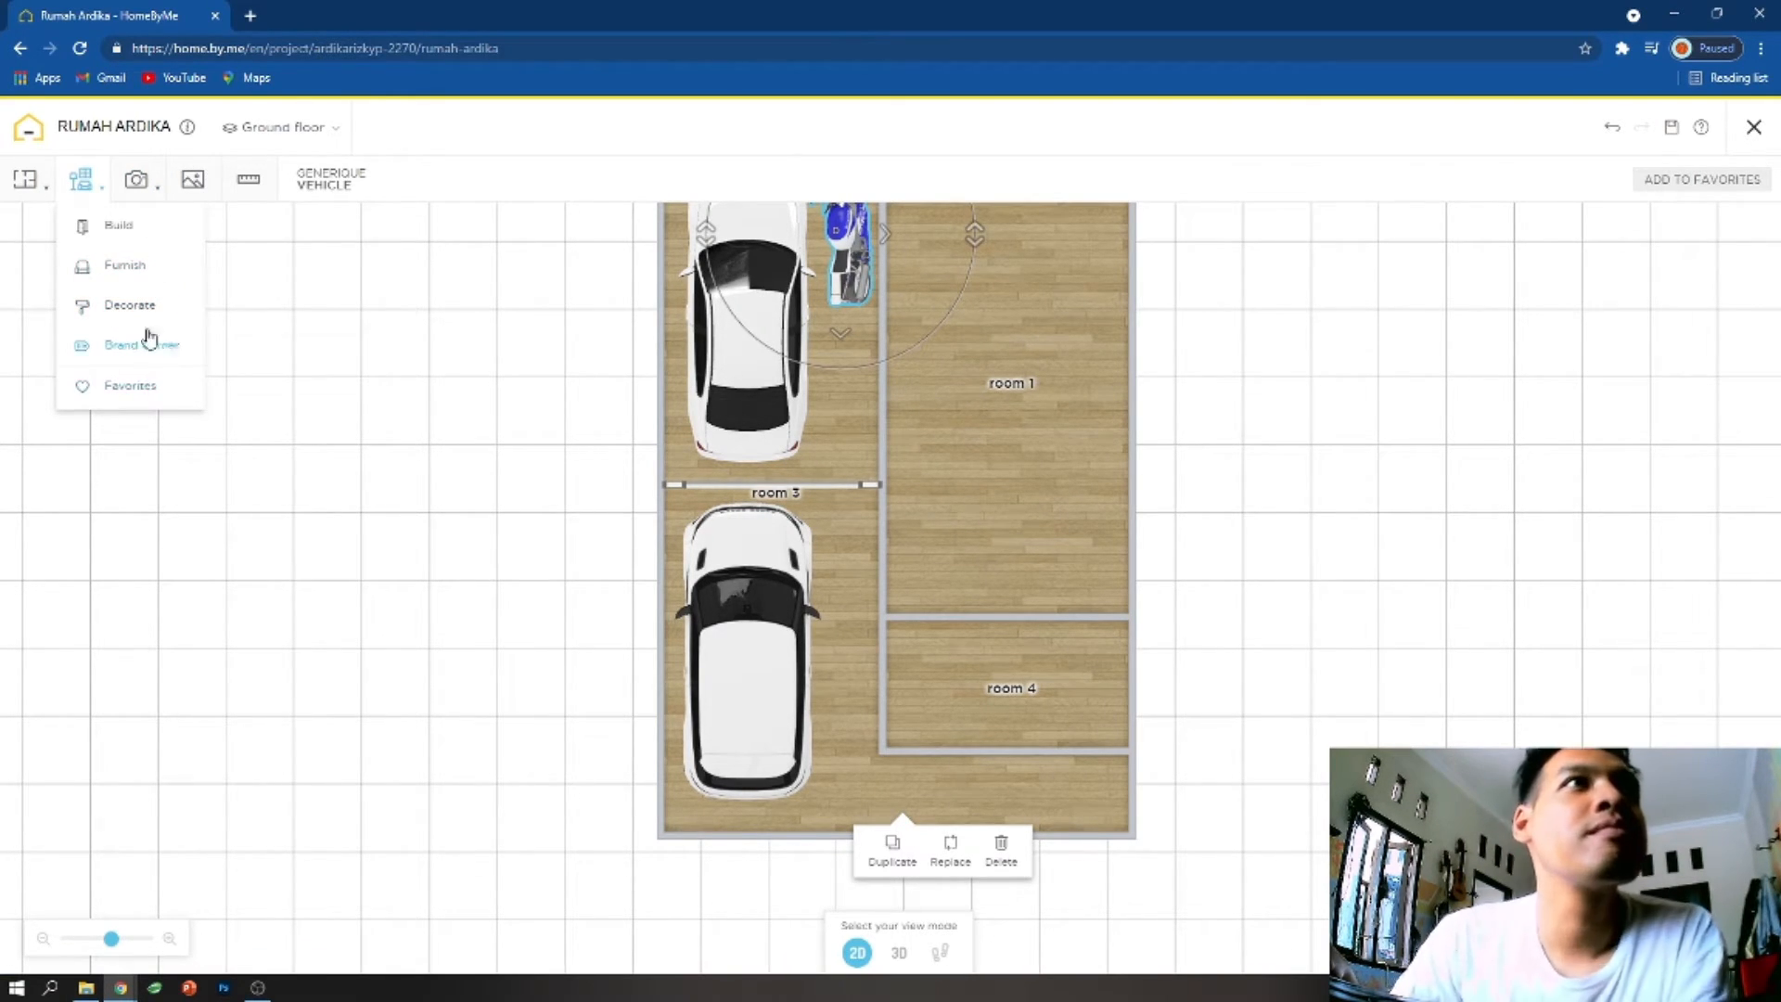
left_click(123, 230)
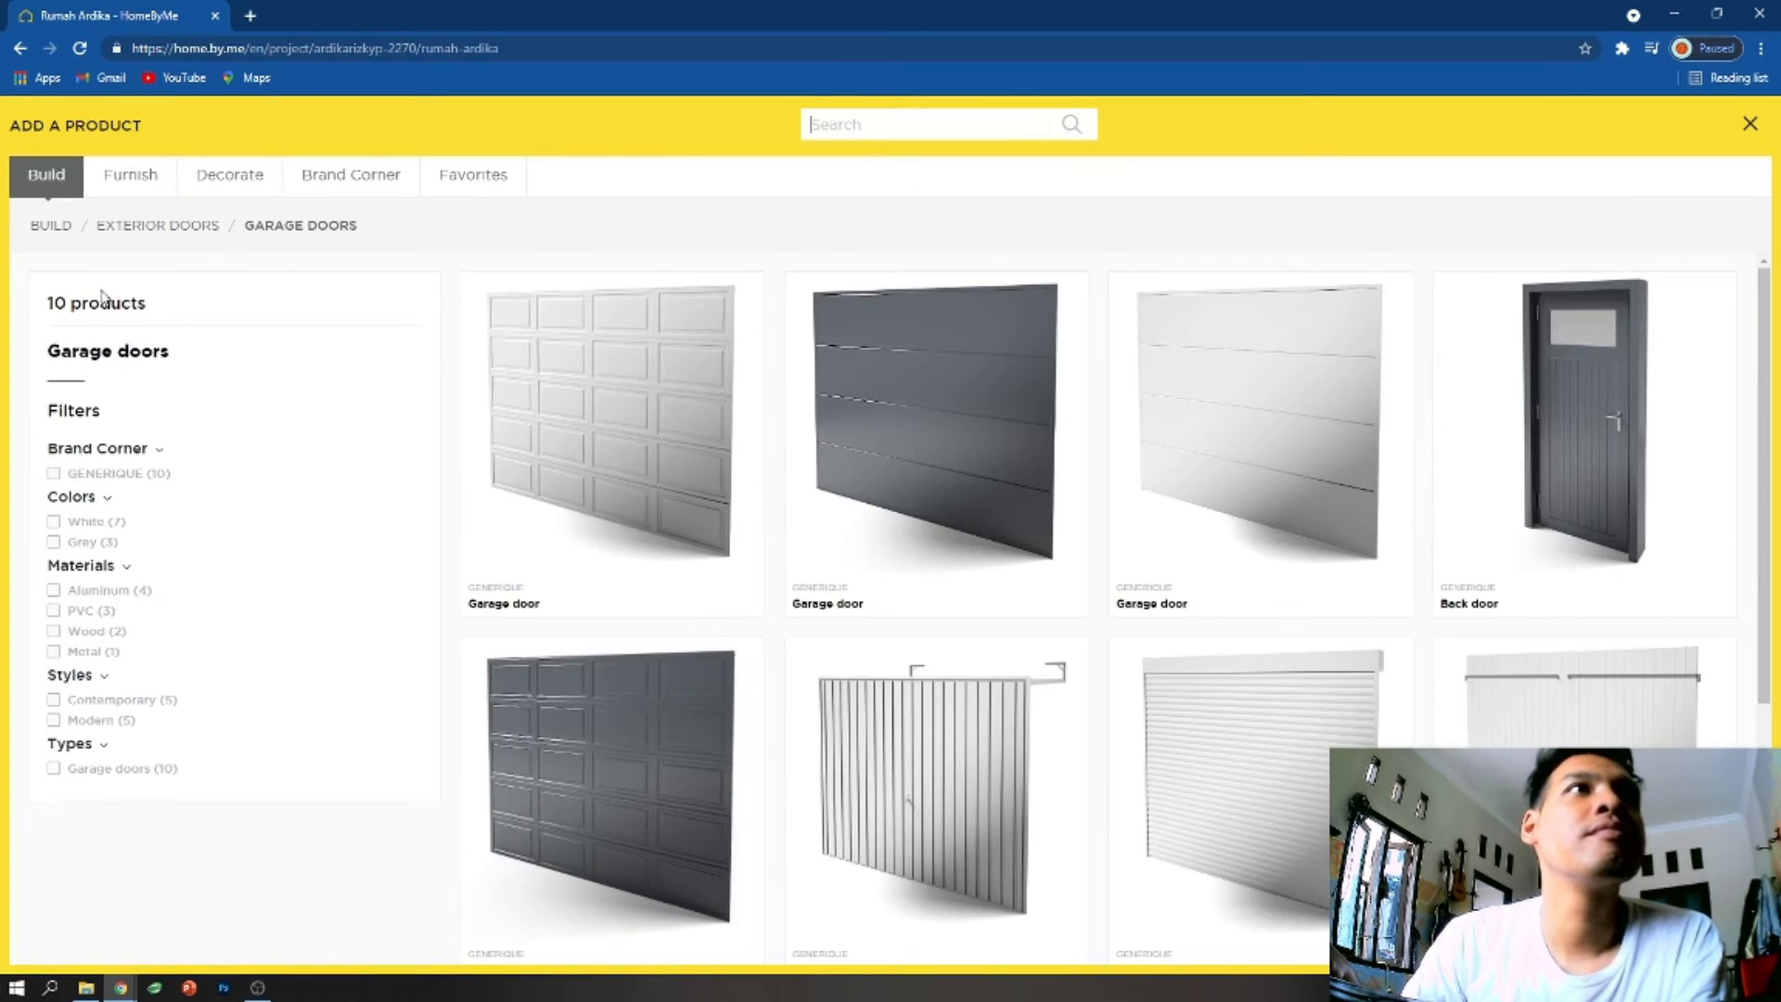
left_click(220, 181)
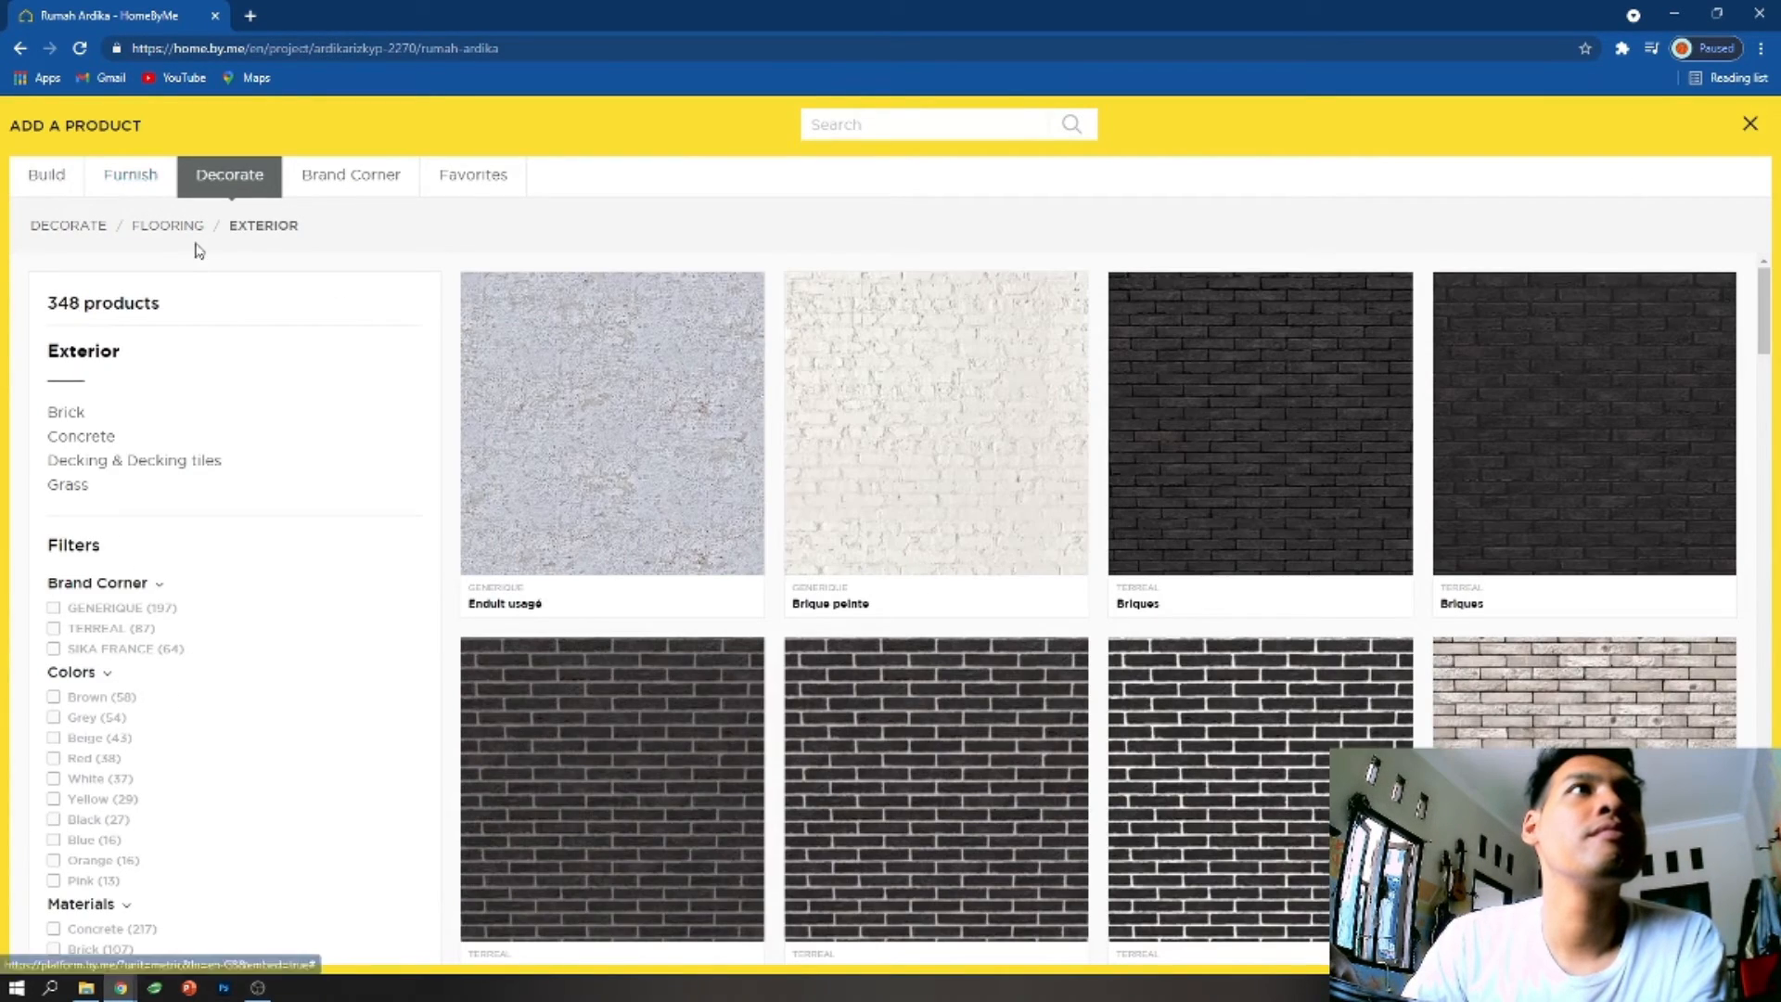
left_click(169, 226)
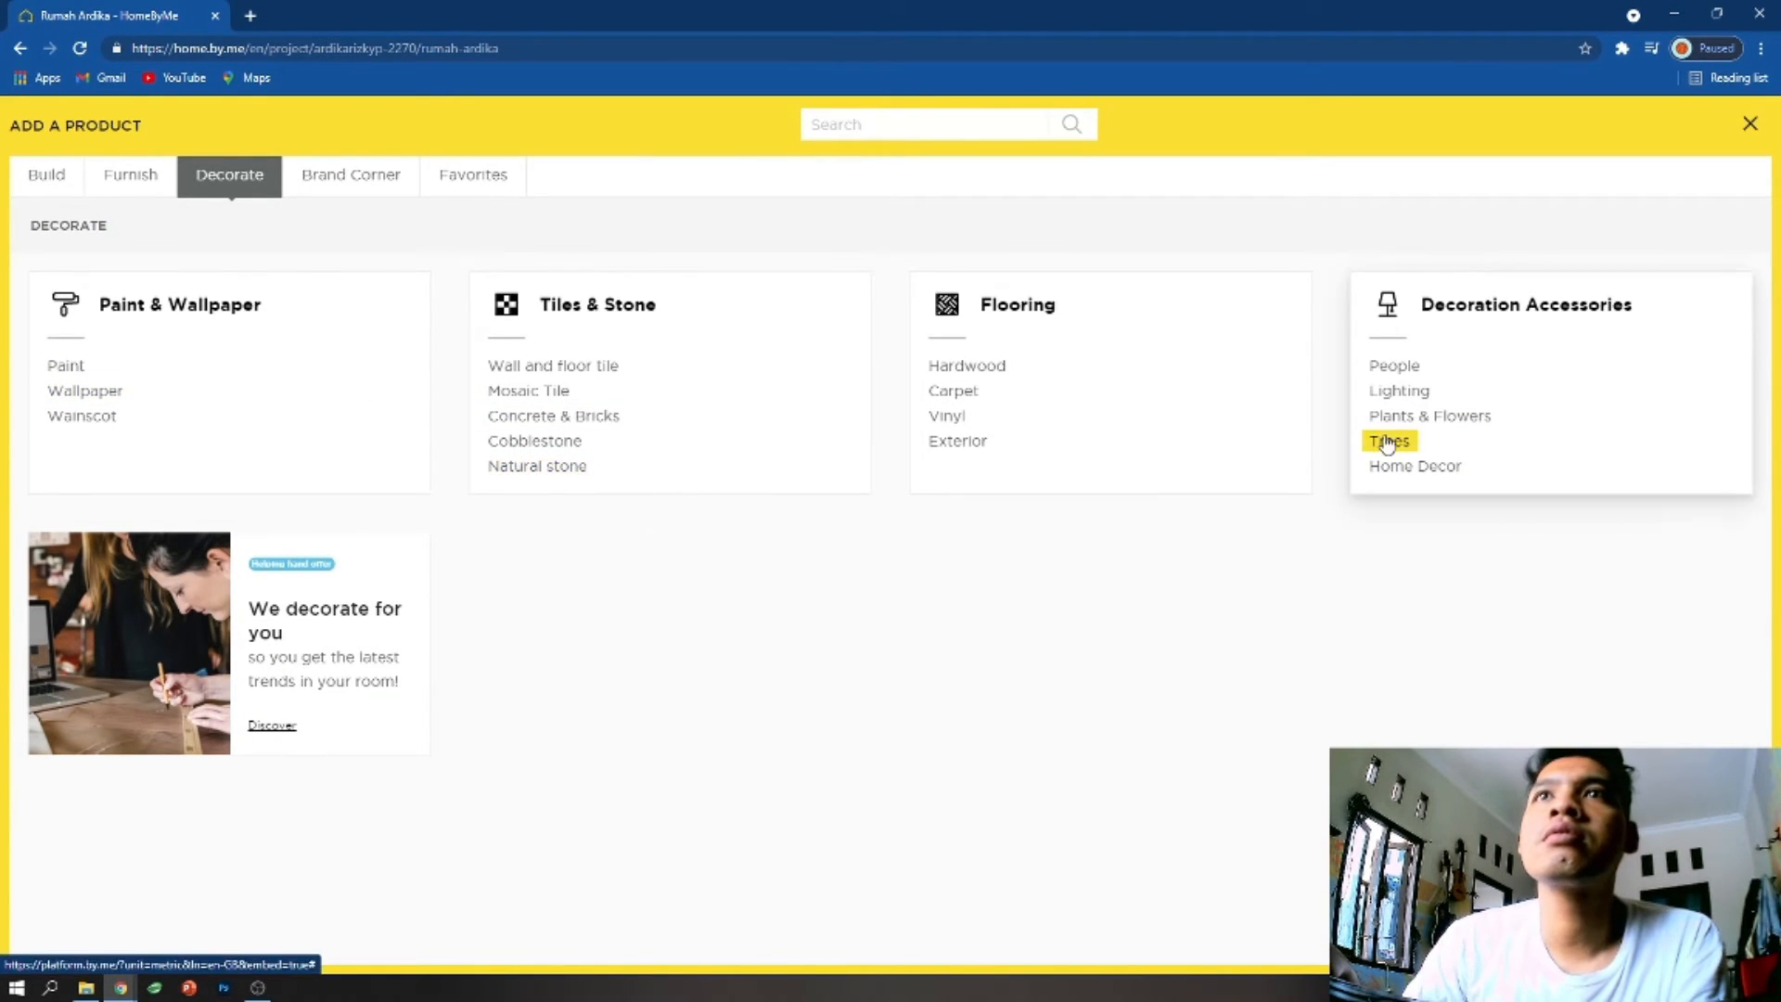
left_click(538, 466)
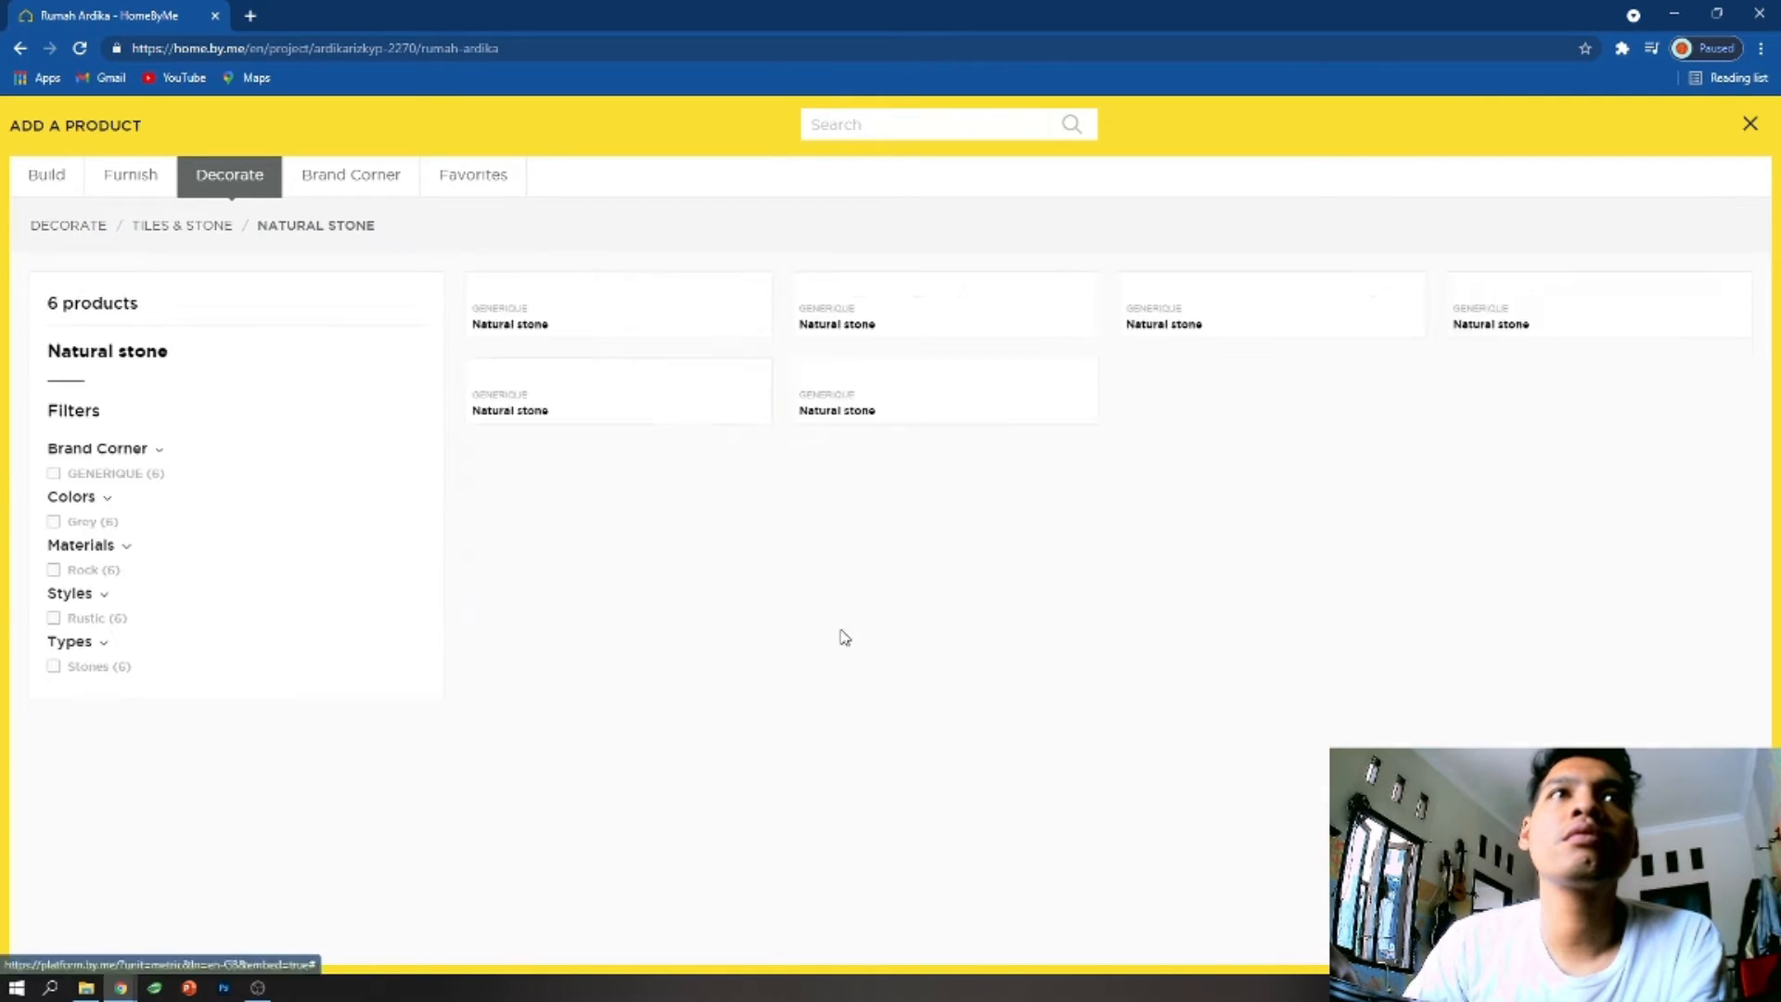
scroll(905, 643, "down", 1)
mouse_move(905, 643)
left_click(909, 831)
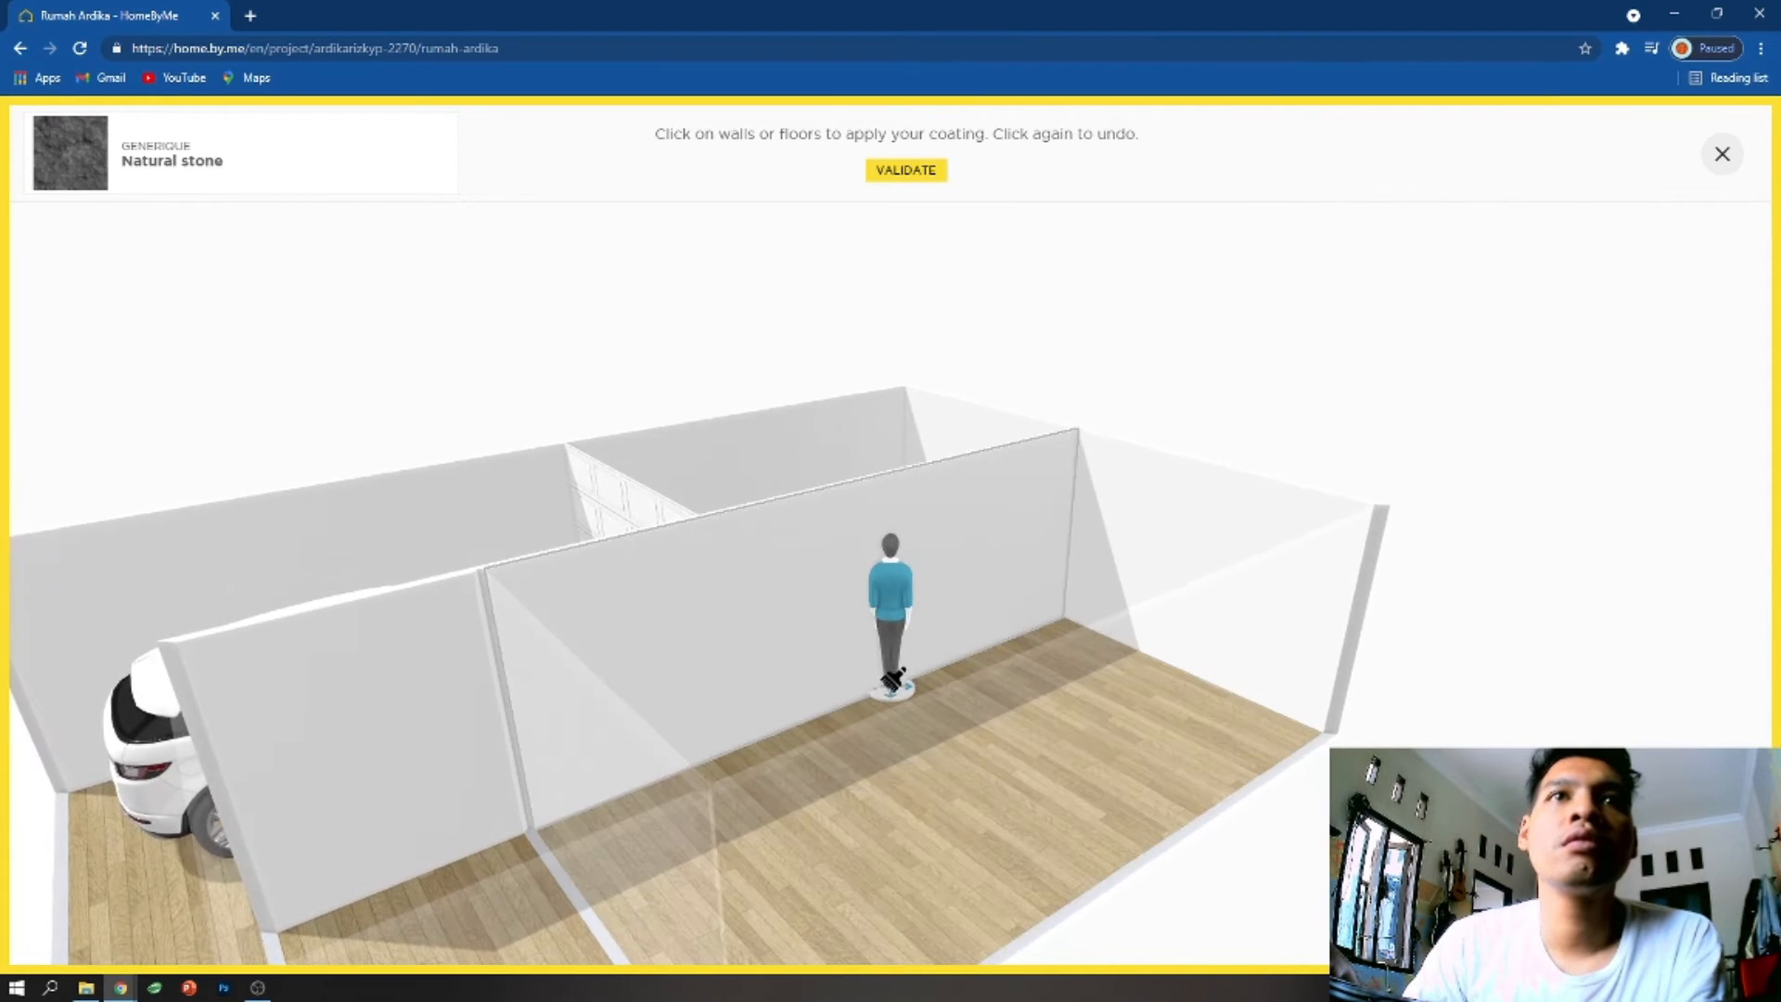
- Apply the Natural stone coating to the floor of room 4
left_click_drag(773, 689, 281, 937)
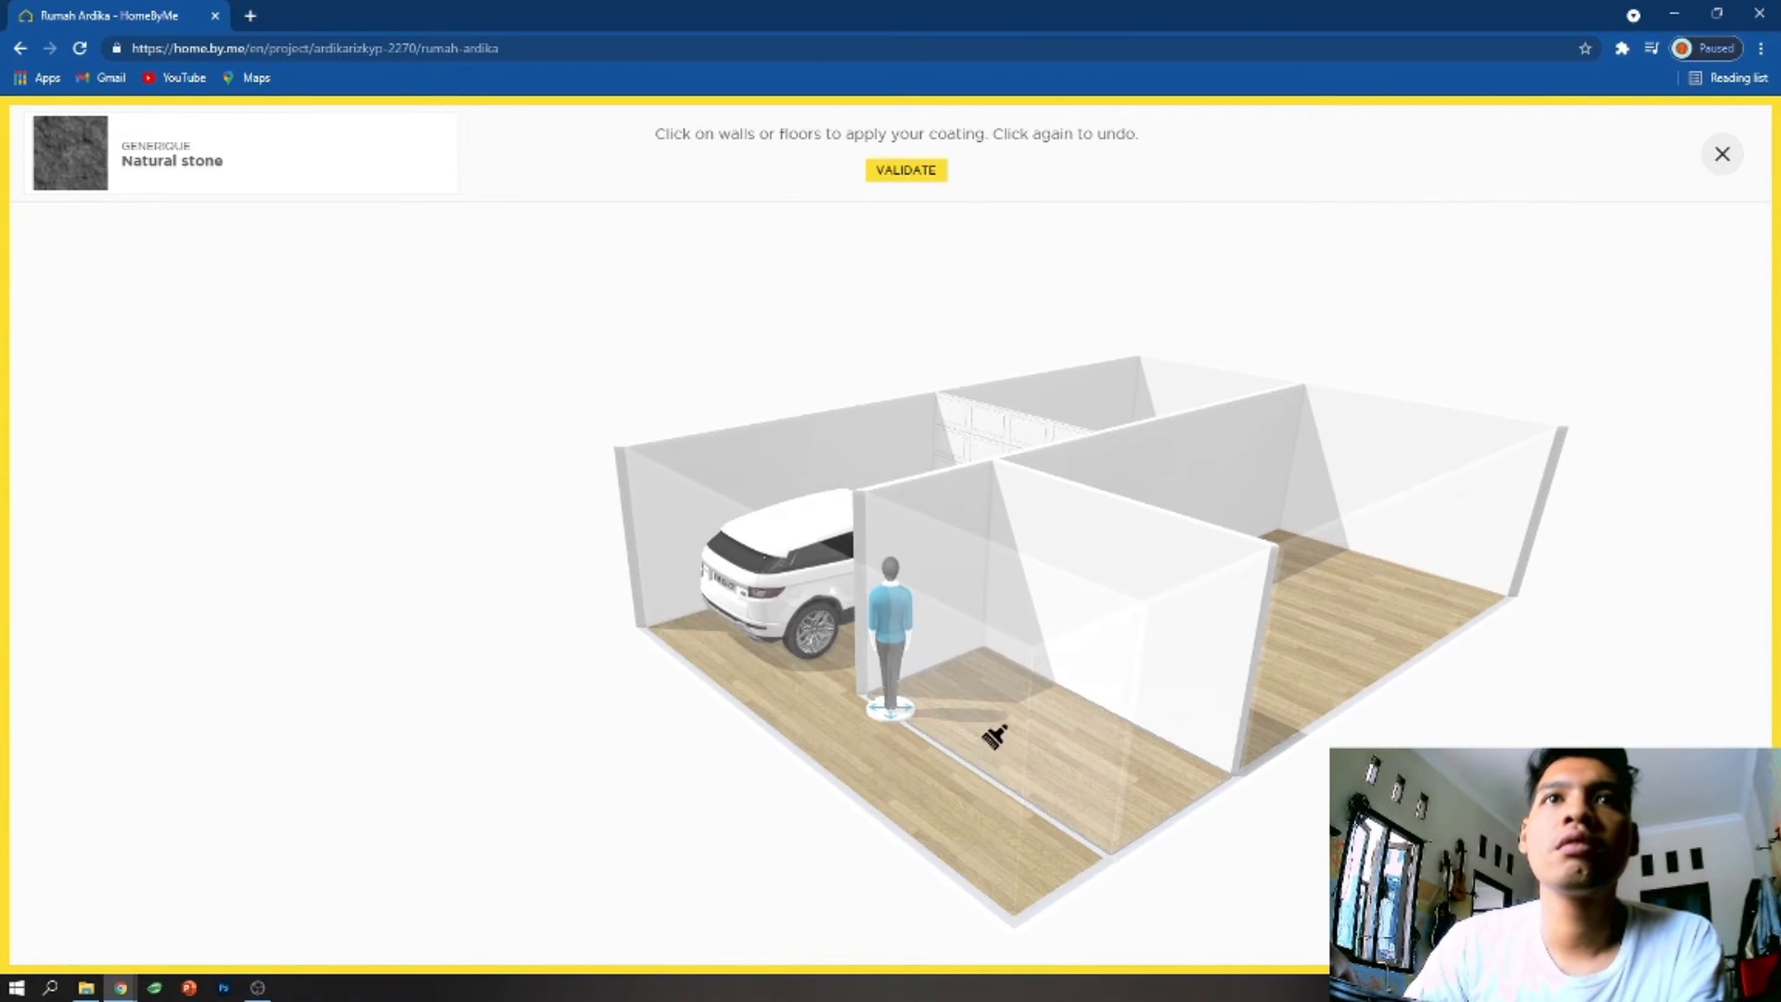
left_click(1033, 731)
key("Return")
left_click(997, 657)
left_click(1025, 708)
- Delete room 4 and confirm the deletion
left_click(1048, 480)
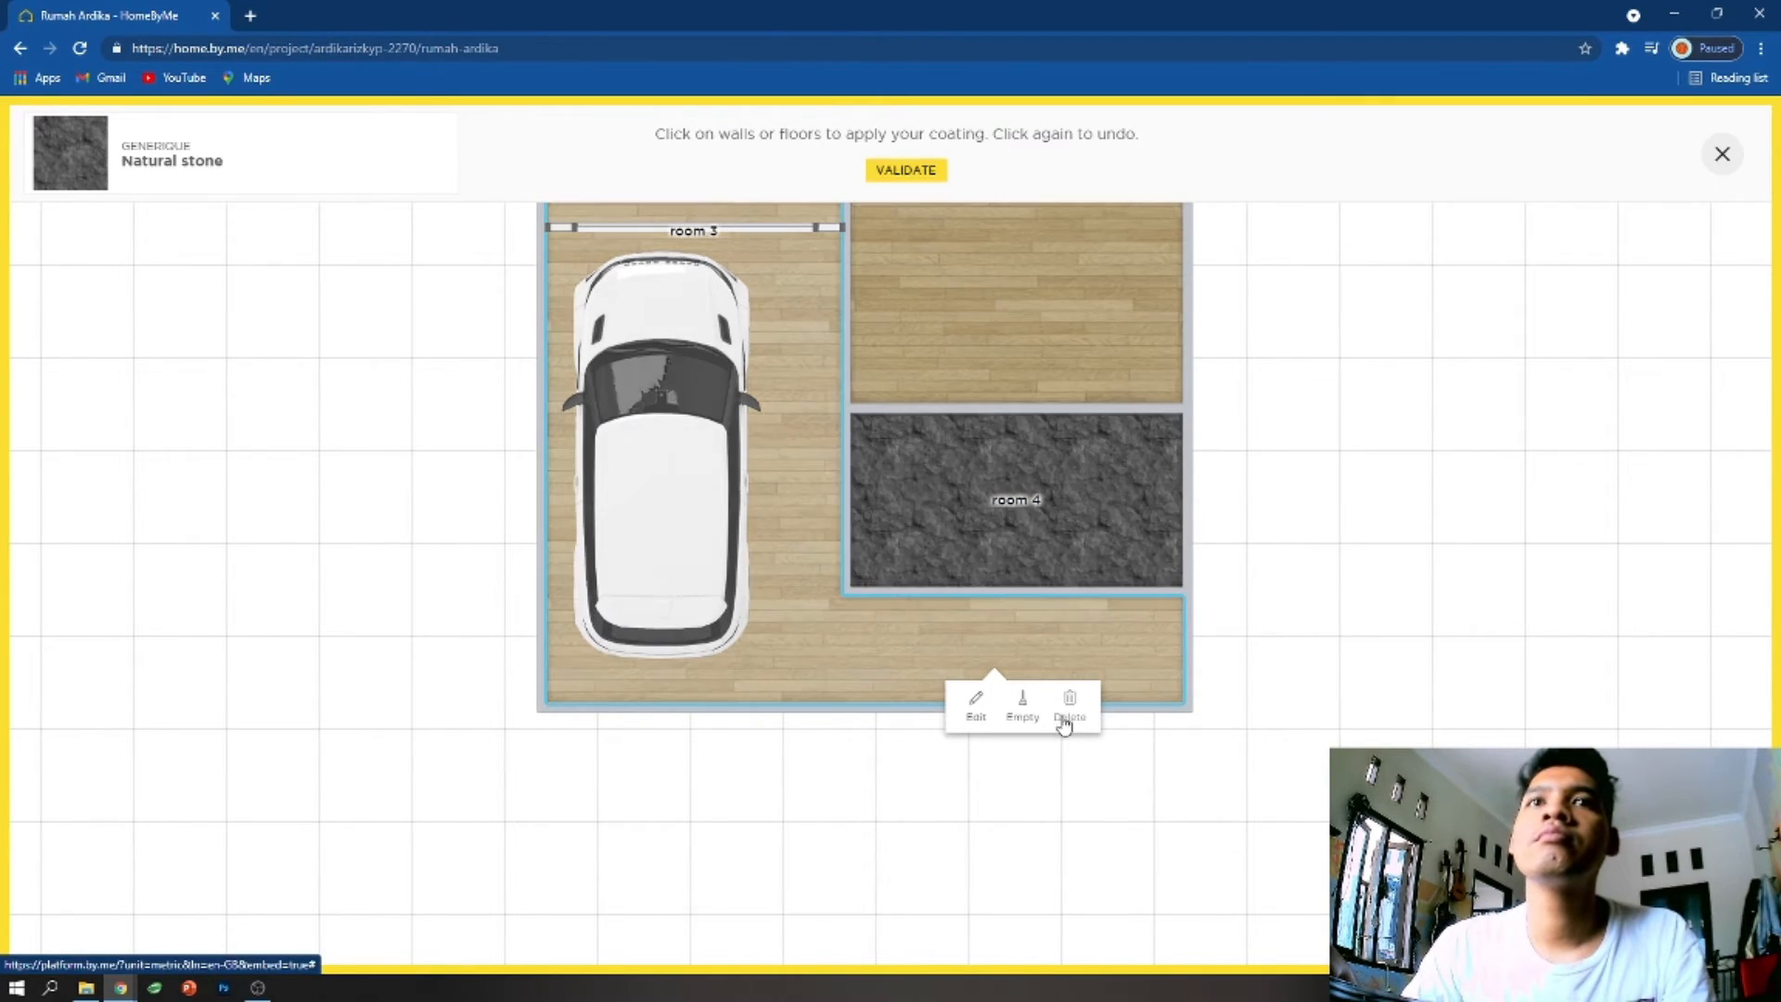
left_click_drag(1064, 463, 1181, 303)
left_click(1071, 369)
left_click(1099, 408)
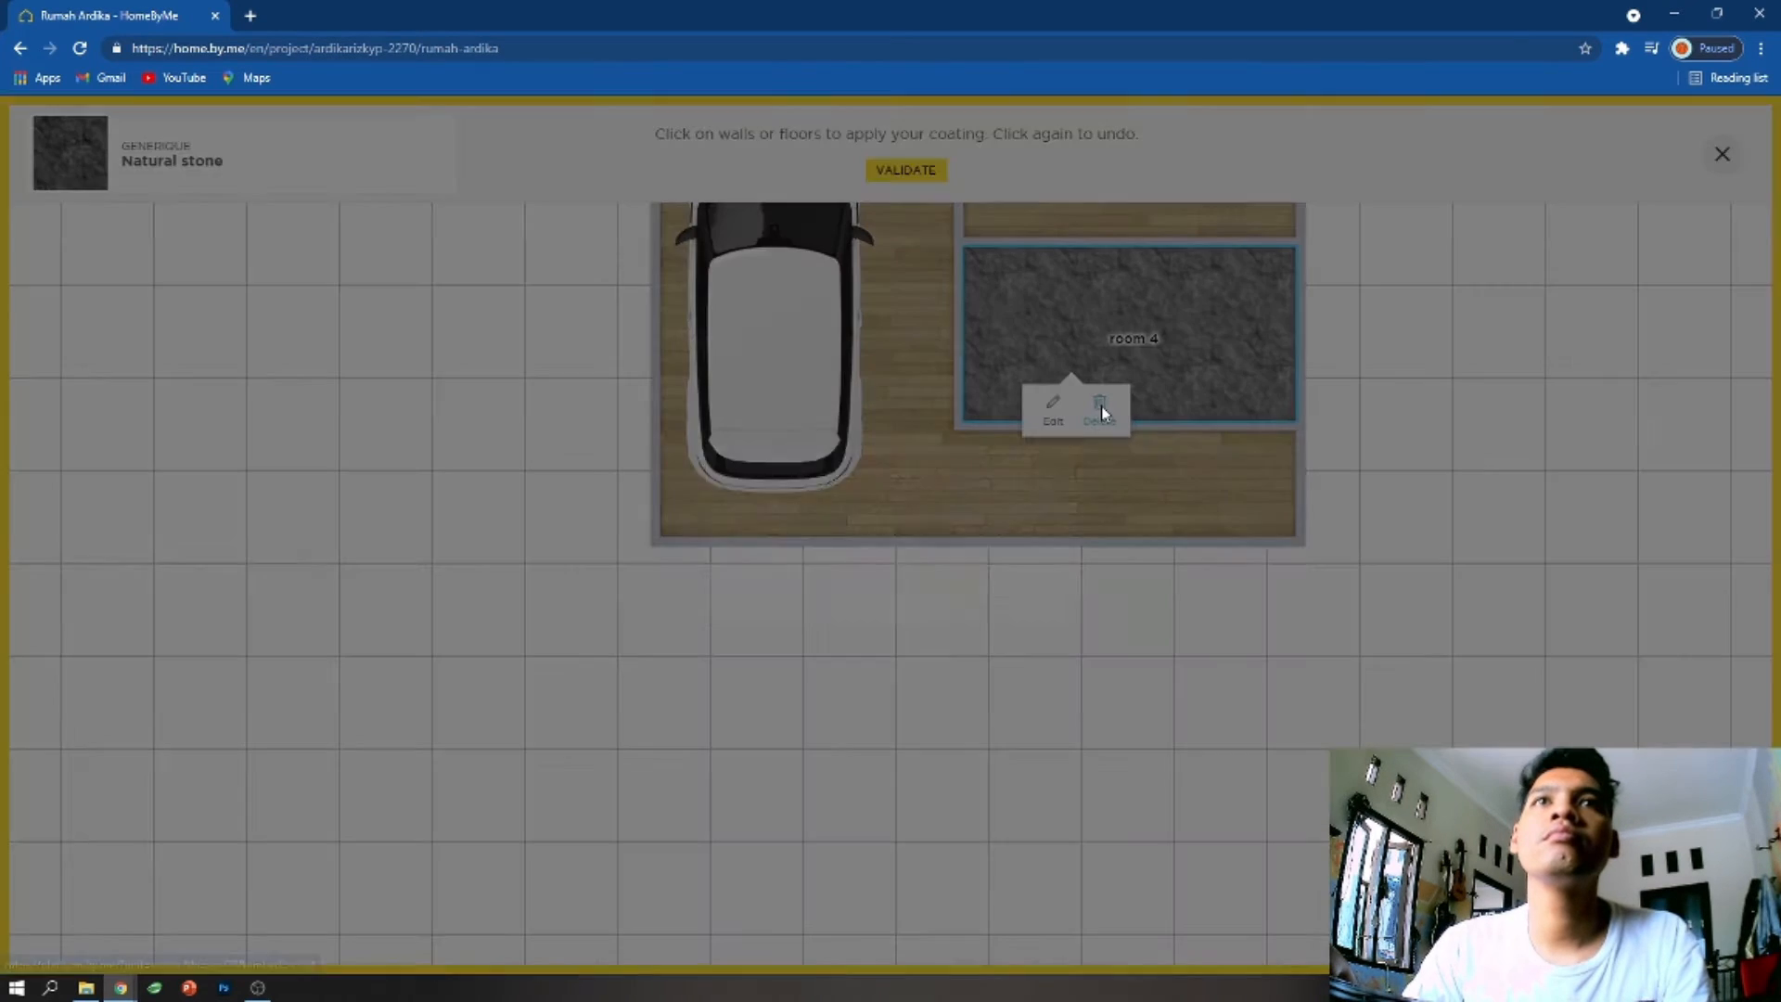
left_click(956, 582)
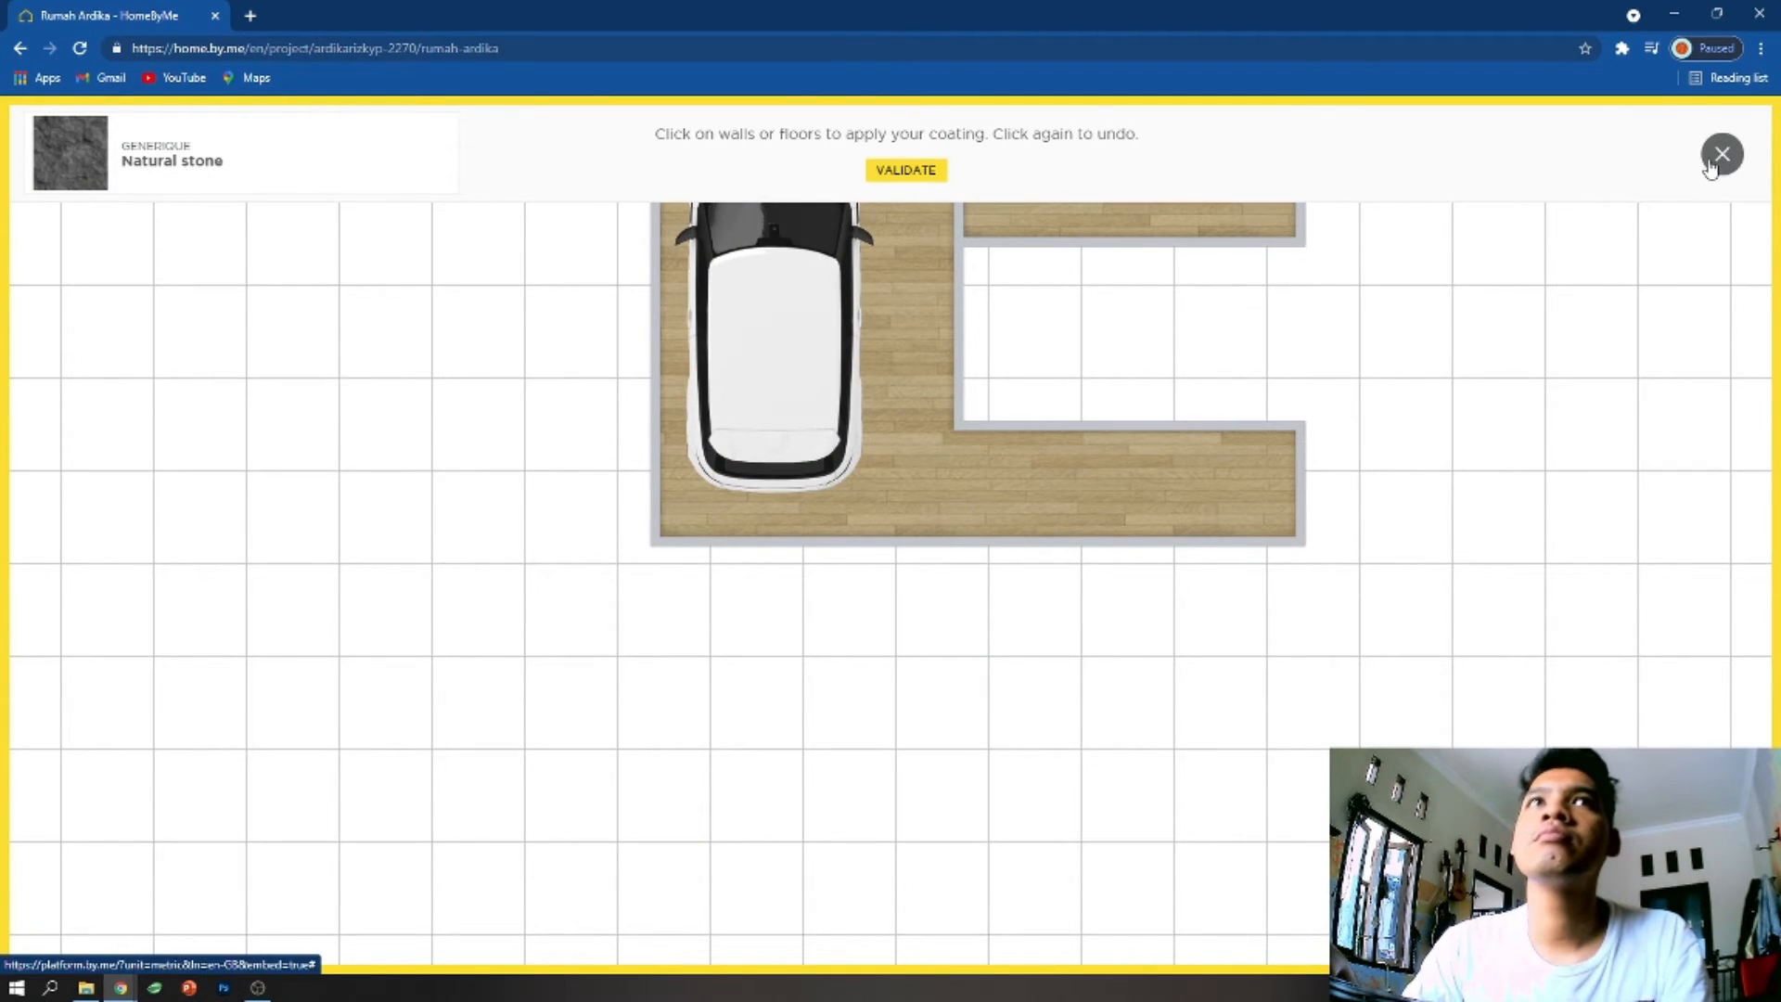
- Undo the deletion of room 4 and the Natural stone coating on its floor
scroll(1015, 281, "down", 3)
left_click(929, 280)
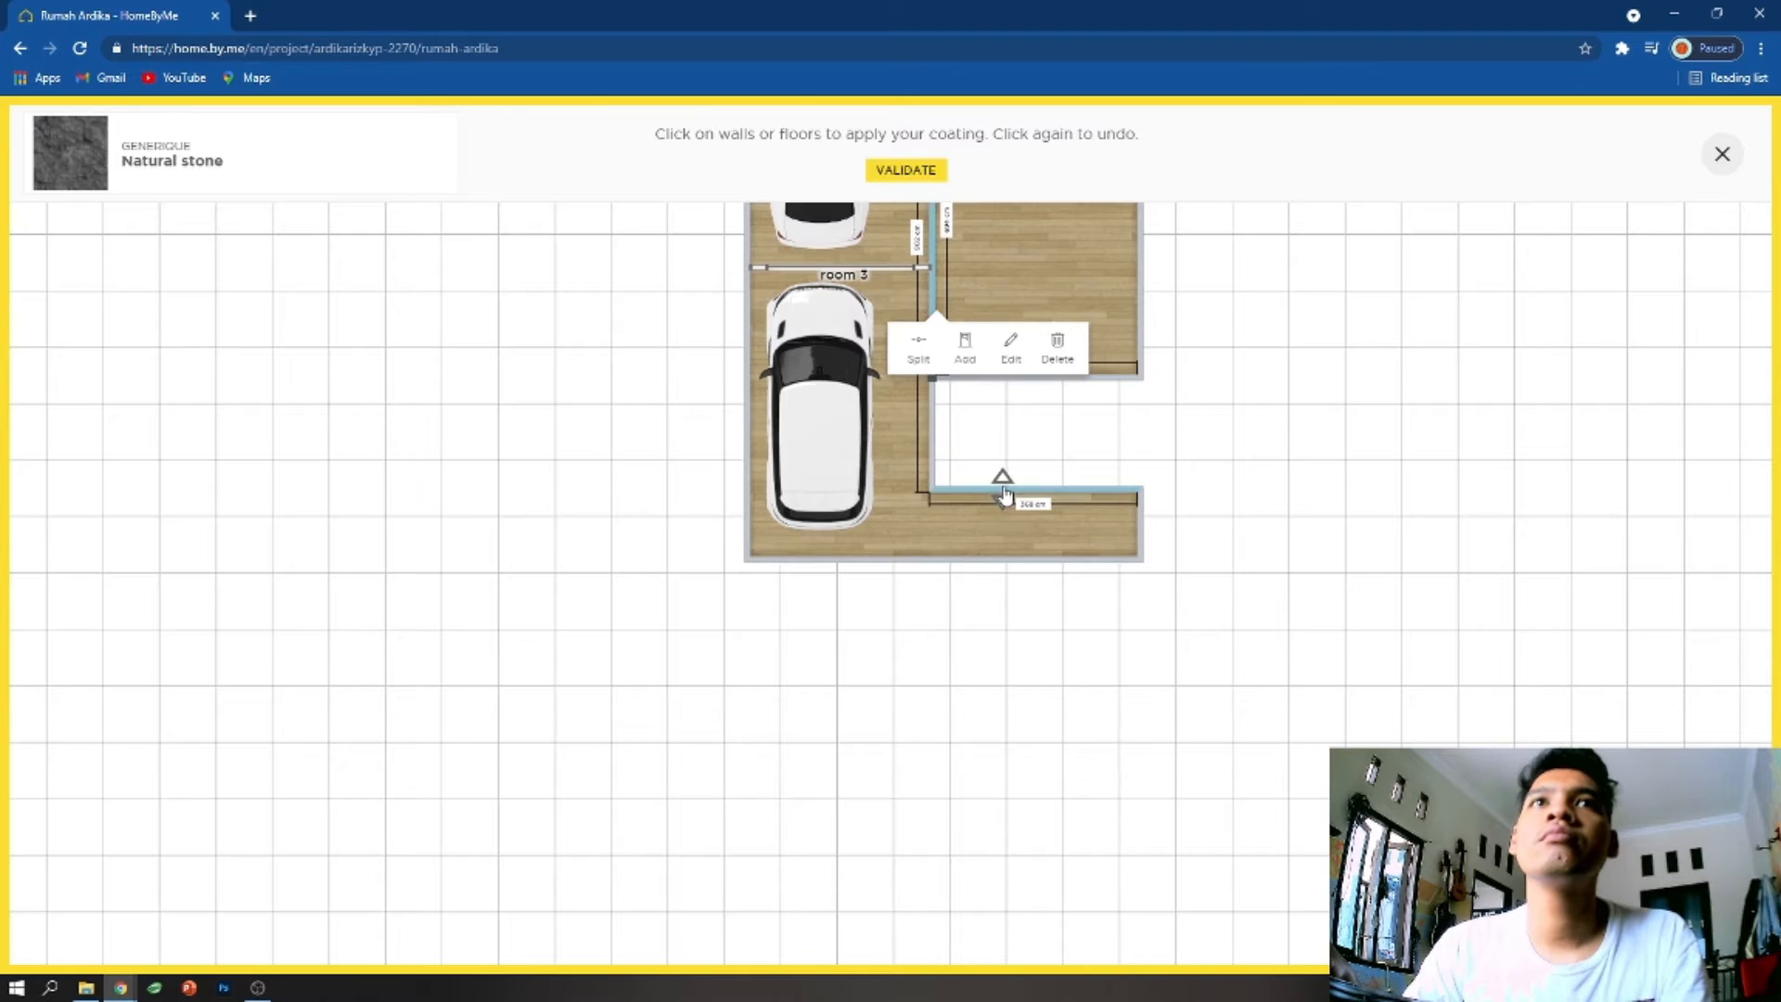
left_click(1218, 420)
key("ctrl+z")
key("ctrl+z")
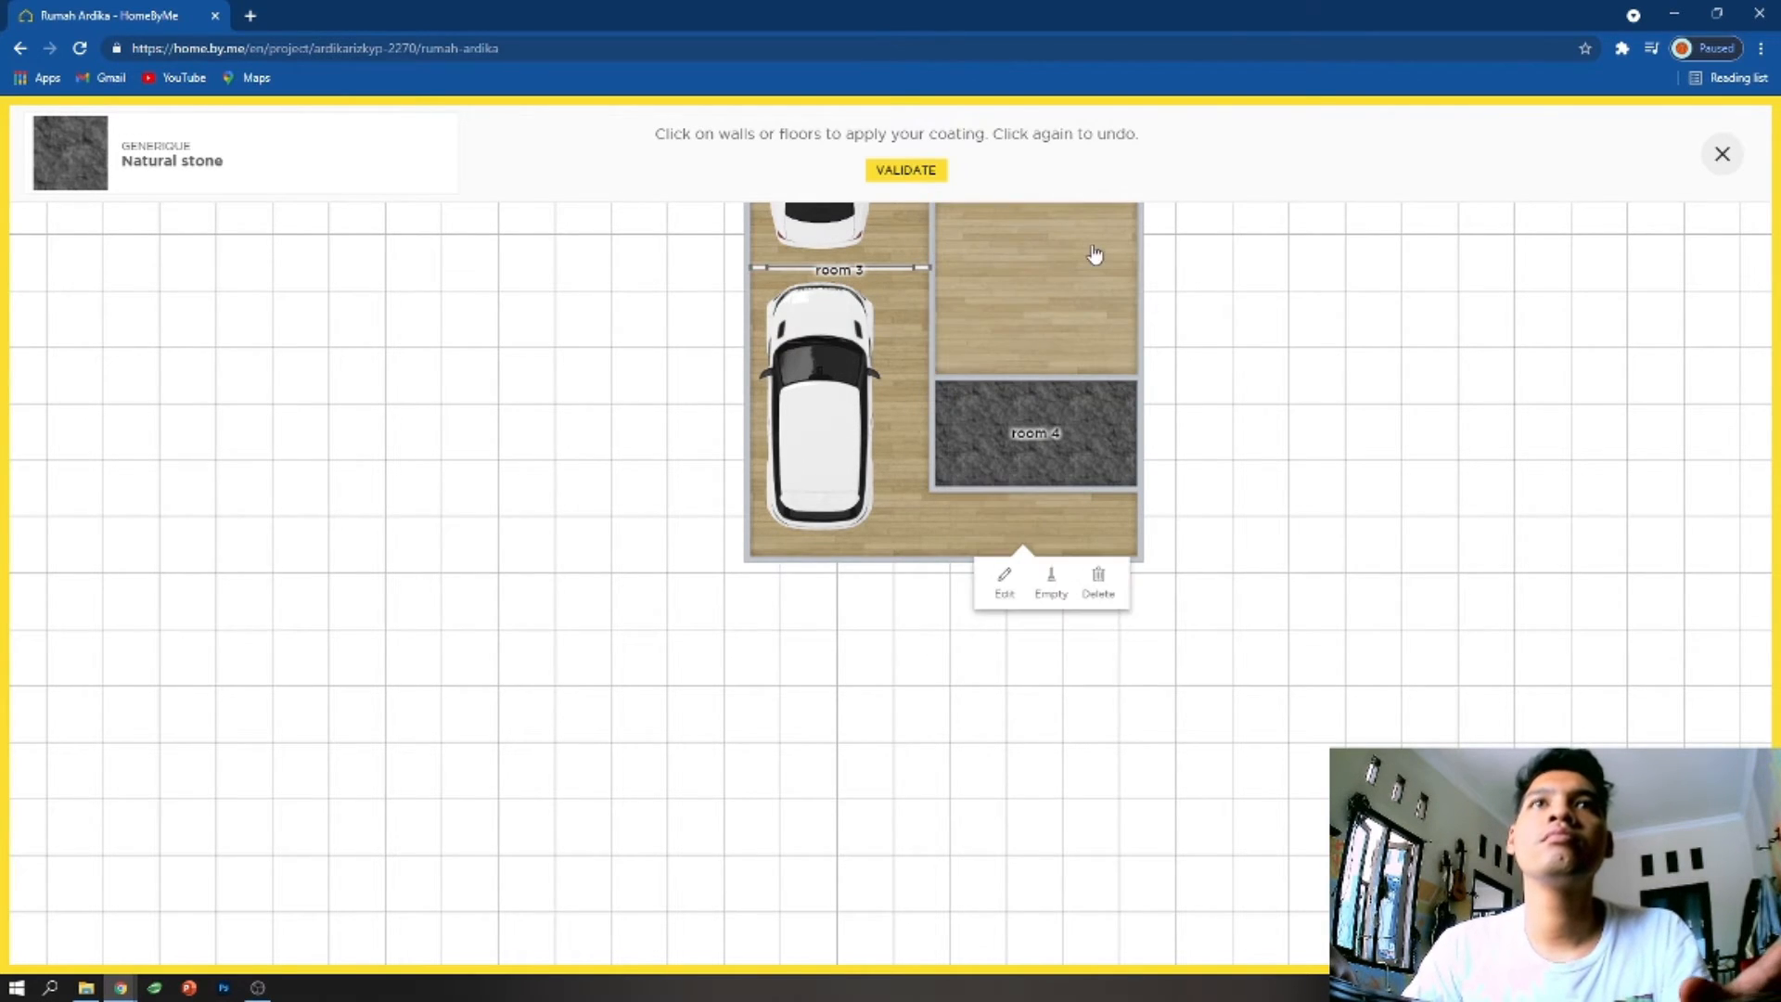
key("ctrl+z")
- Move room 4's lower wall up and park the motorcycle parallel to the SUV in the space below it
left_click_drag(965, 489, 1003, 388)
left_click_drag(927, 450, 957, 433)
left_click(944, 444)
left_click_drag(1172, 377, 1182, 453)
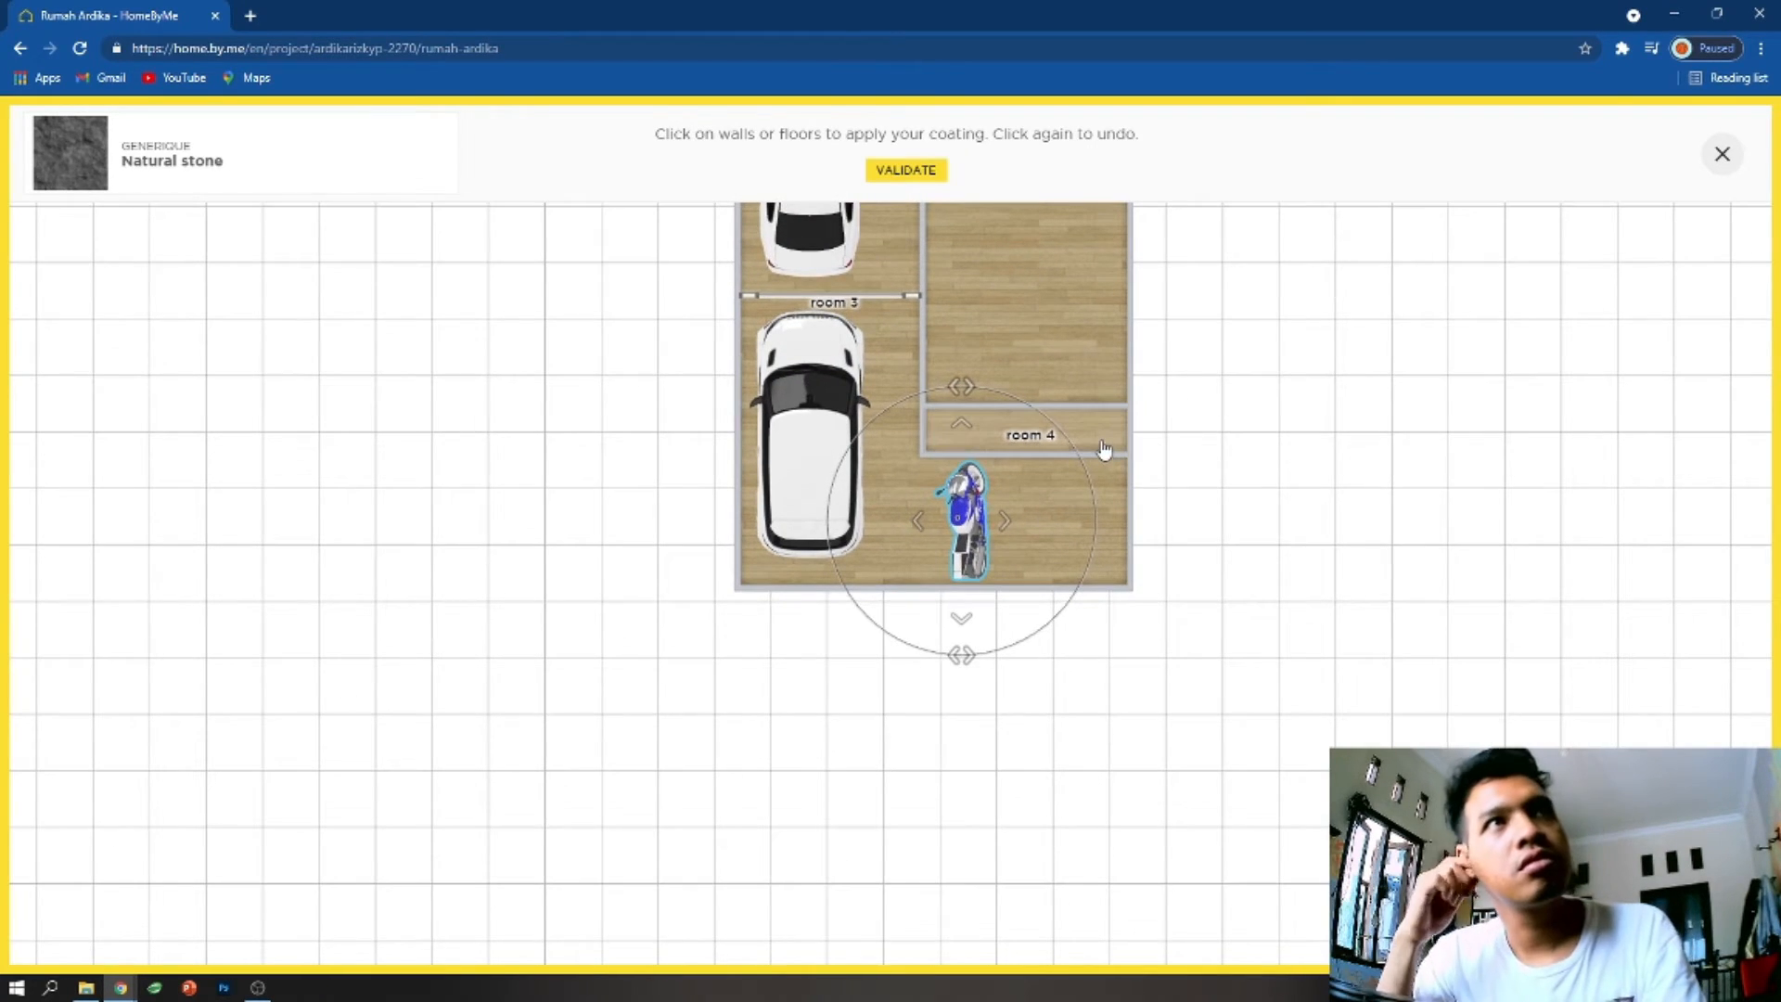
- Move room 4's upper and lower walls further up, and nudge the motorcycle toward room 4
left_click_drag(1055, 405, 1058, 350)
left_click_drag(1049, 453, 1049, 435)
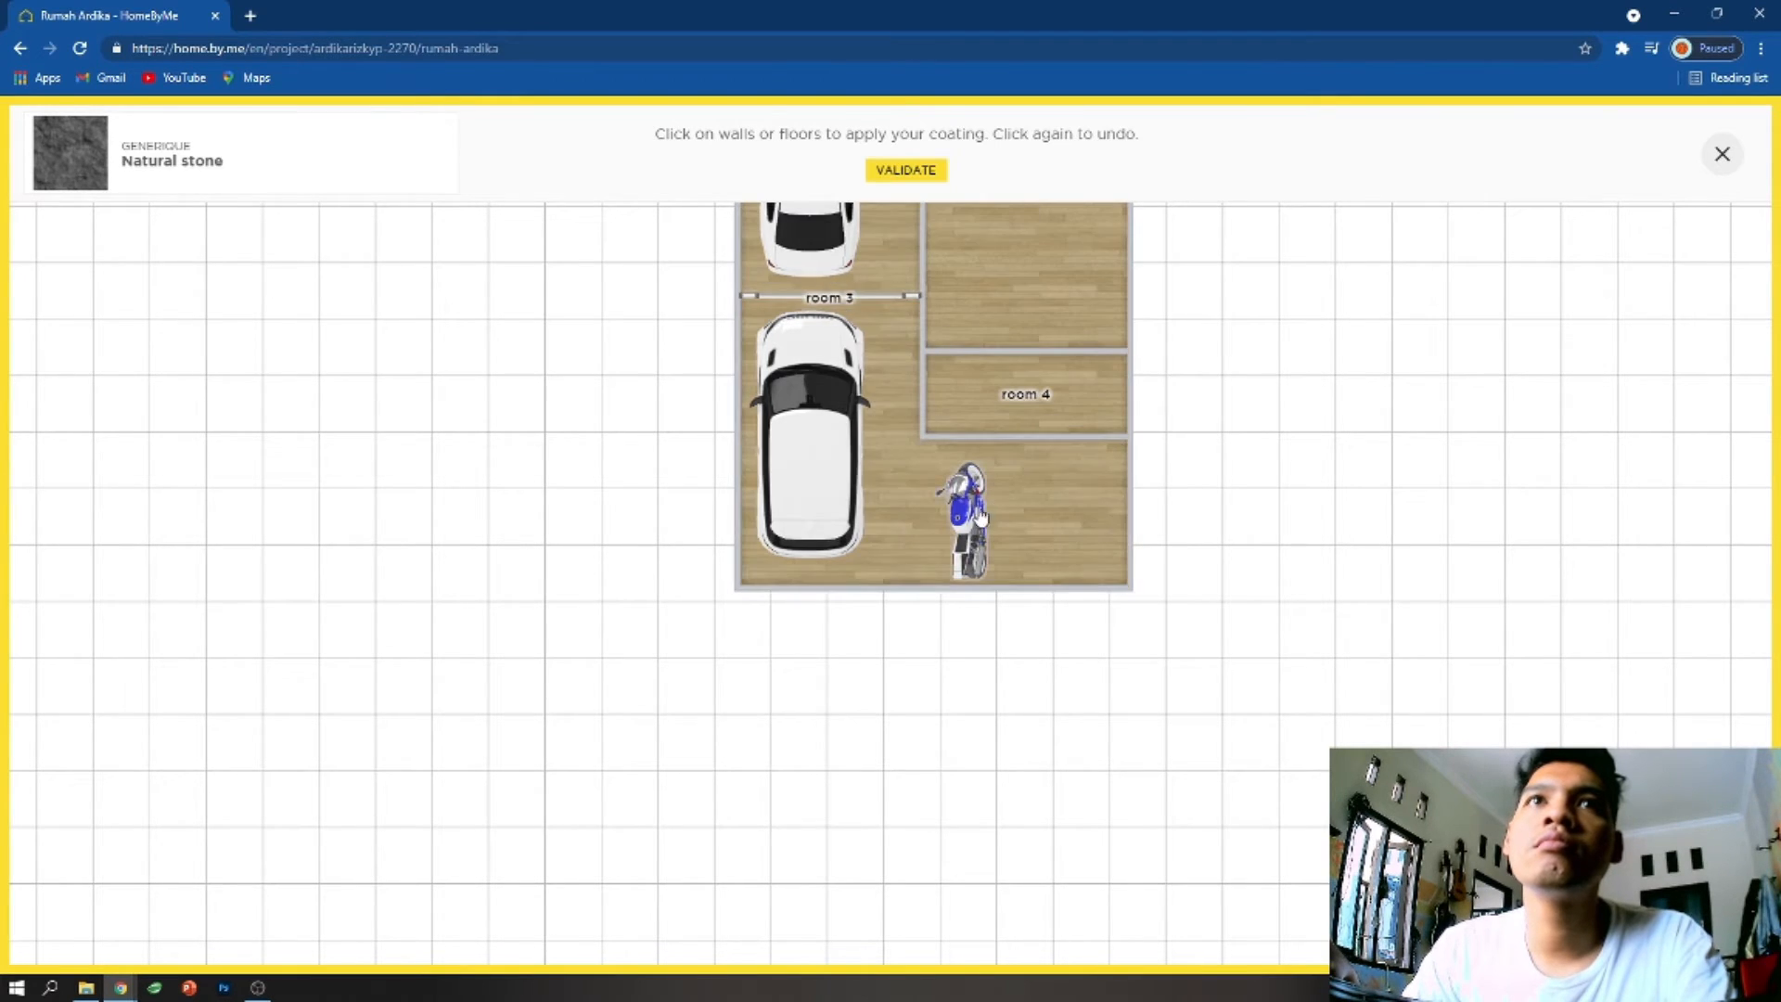
left_click(976, 512)
left_click_drag(976, 512, 976, 506)
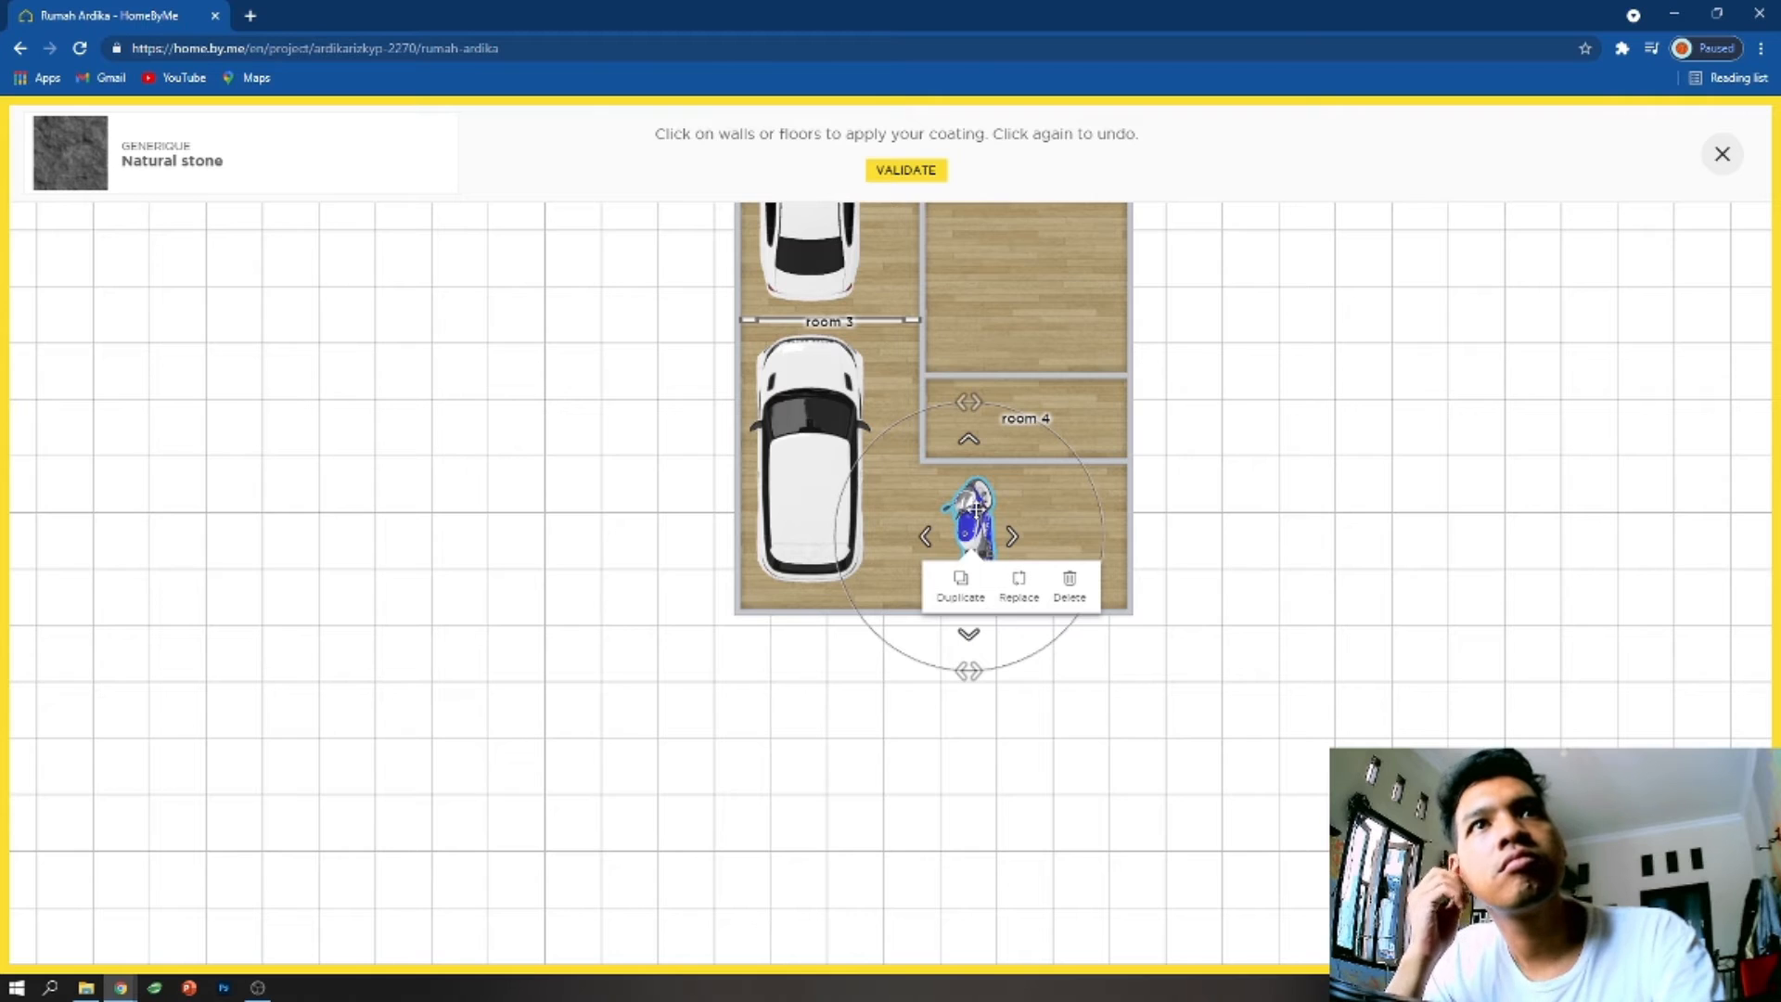
- Move the motorcycle out of the space below room 4 and park it beside the upper car in room 3
left_click_drag(976, 510, 896, 432)
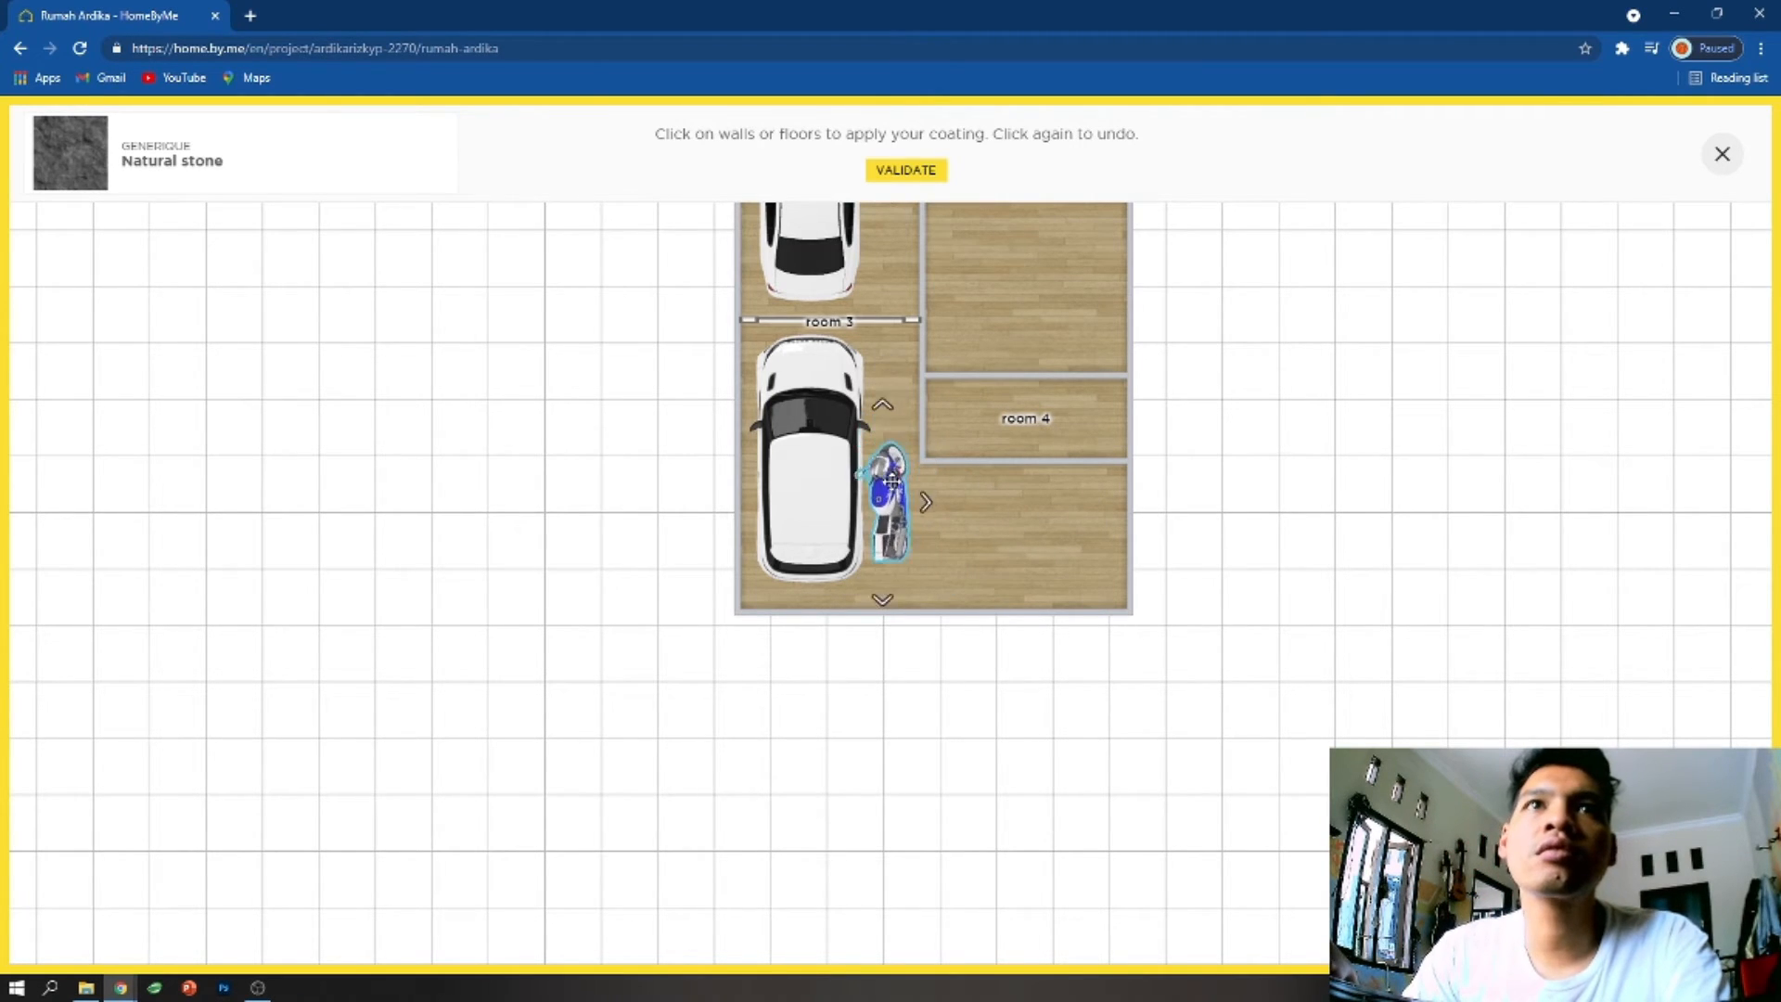
left_click_drag(894, 494, 895, 244)
left_click_drag(998, 337, 1004, 572)
left_click_drag(899, 492, 902, 345)
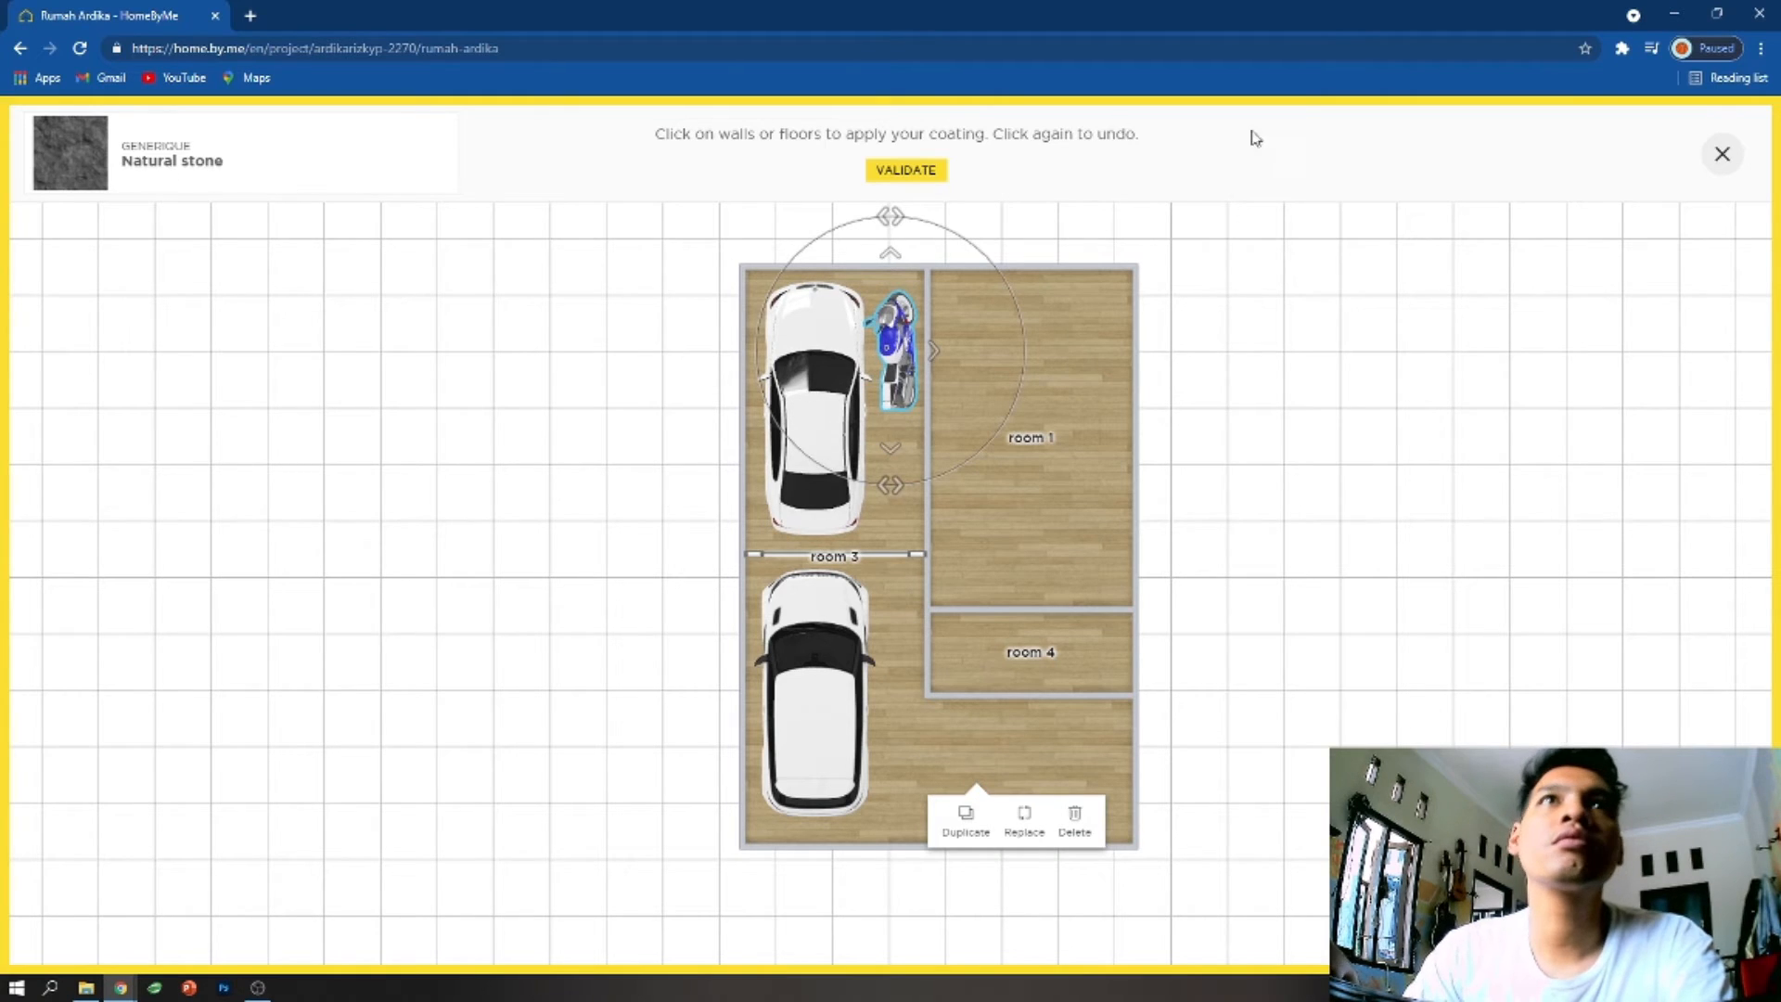
- Apply the Natural stone coating to room 4's floor
left_click(1020, 653)
left_click(1089, 649)
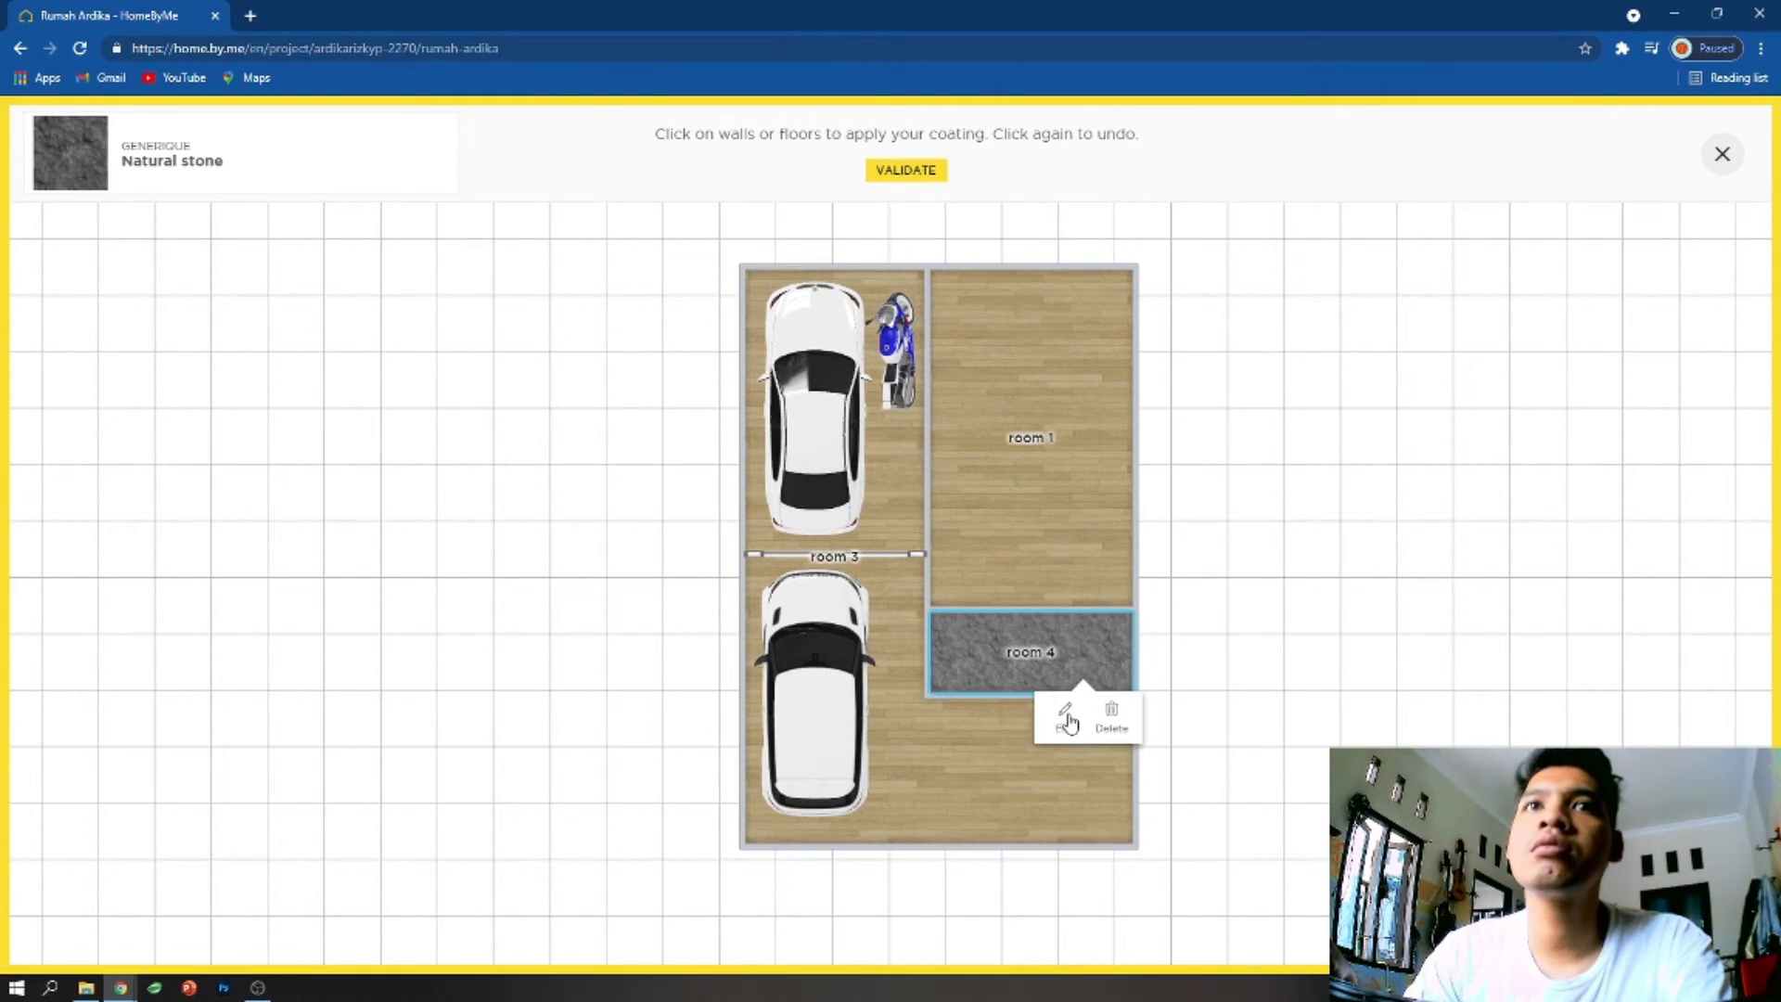
- Try several Hardwood floorings on room 4's floor
left_click(1065, 714)
left_click(1600, 564)
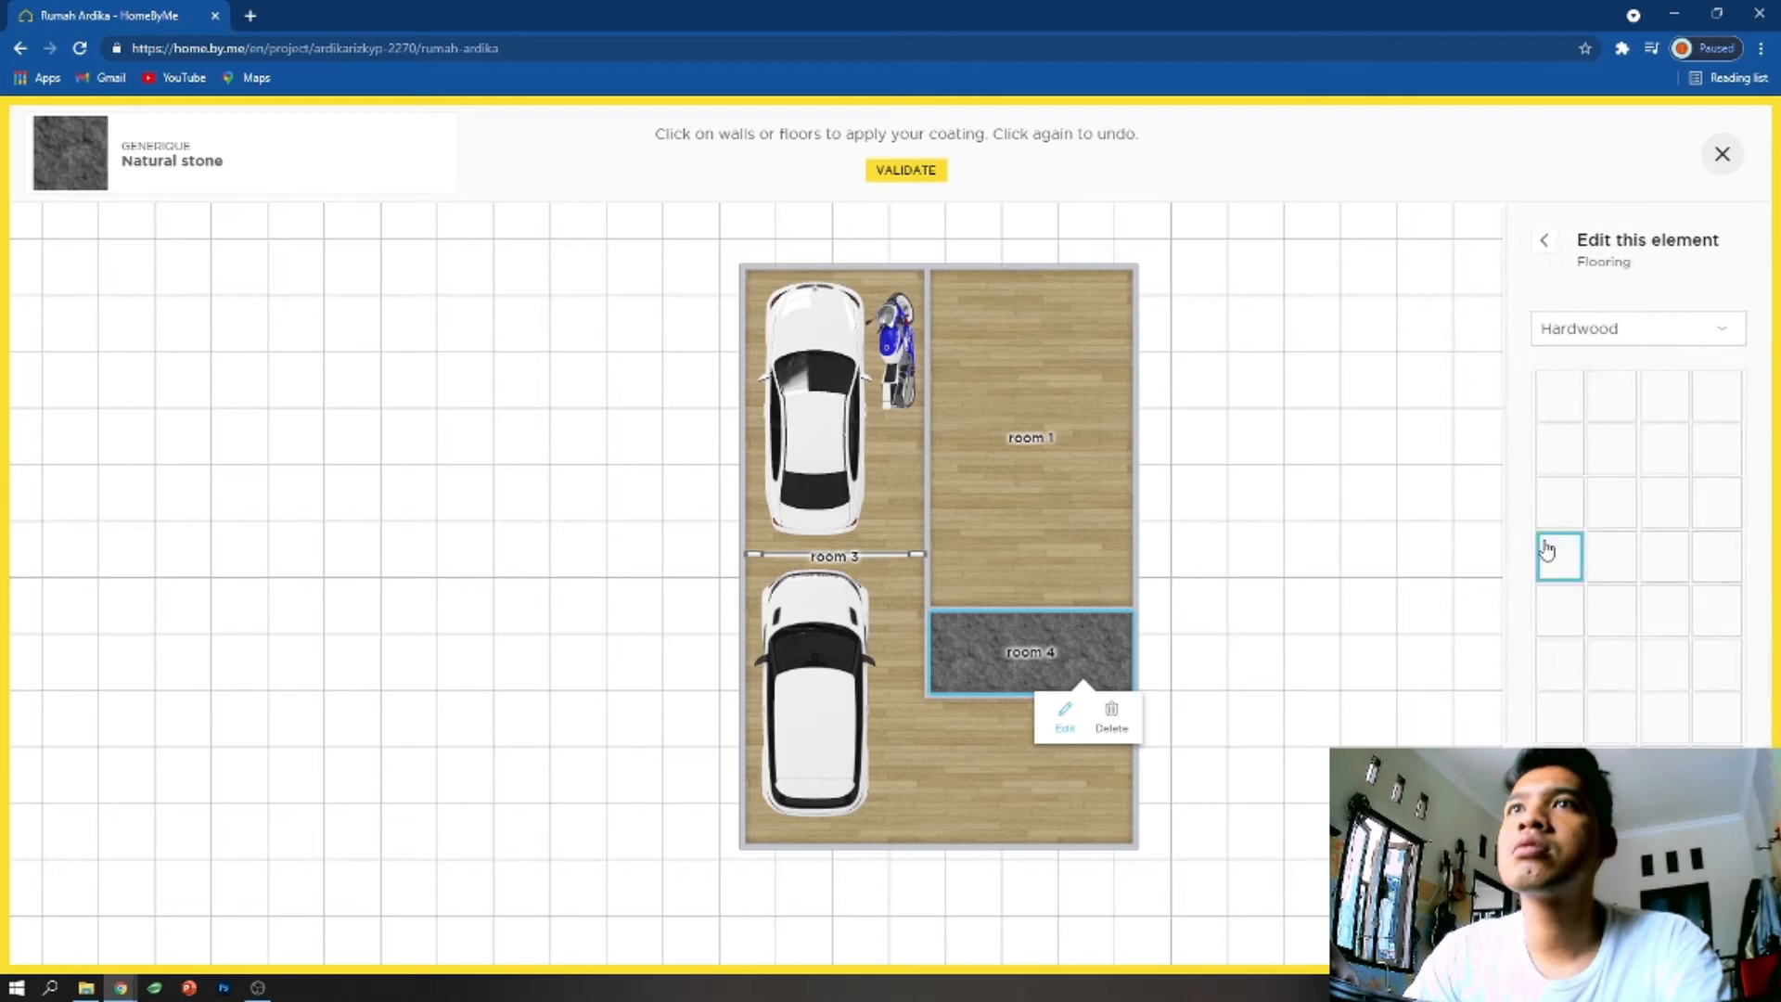
left_click(1605, 644)
scroll(1596, 594, "down", 1)
scroll(1595, 594, "down", 5)
left_click(1607, 641)
left_click(1622, 602)
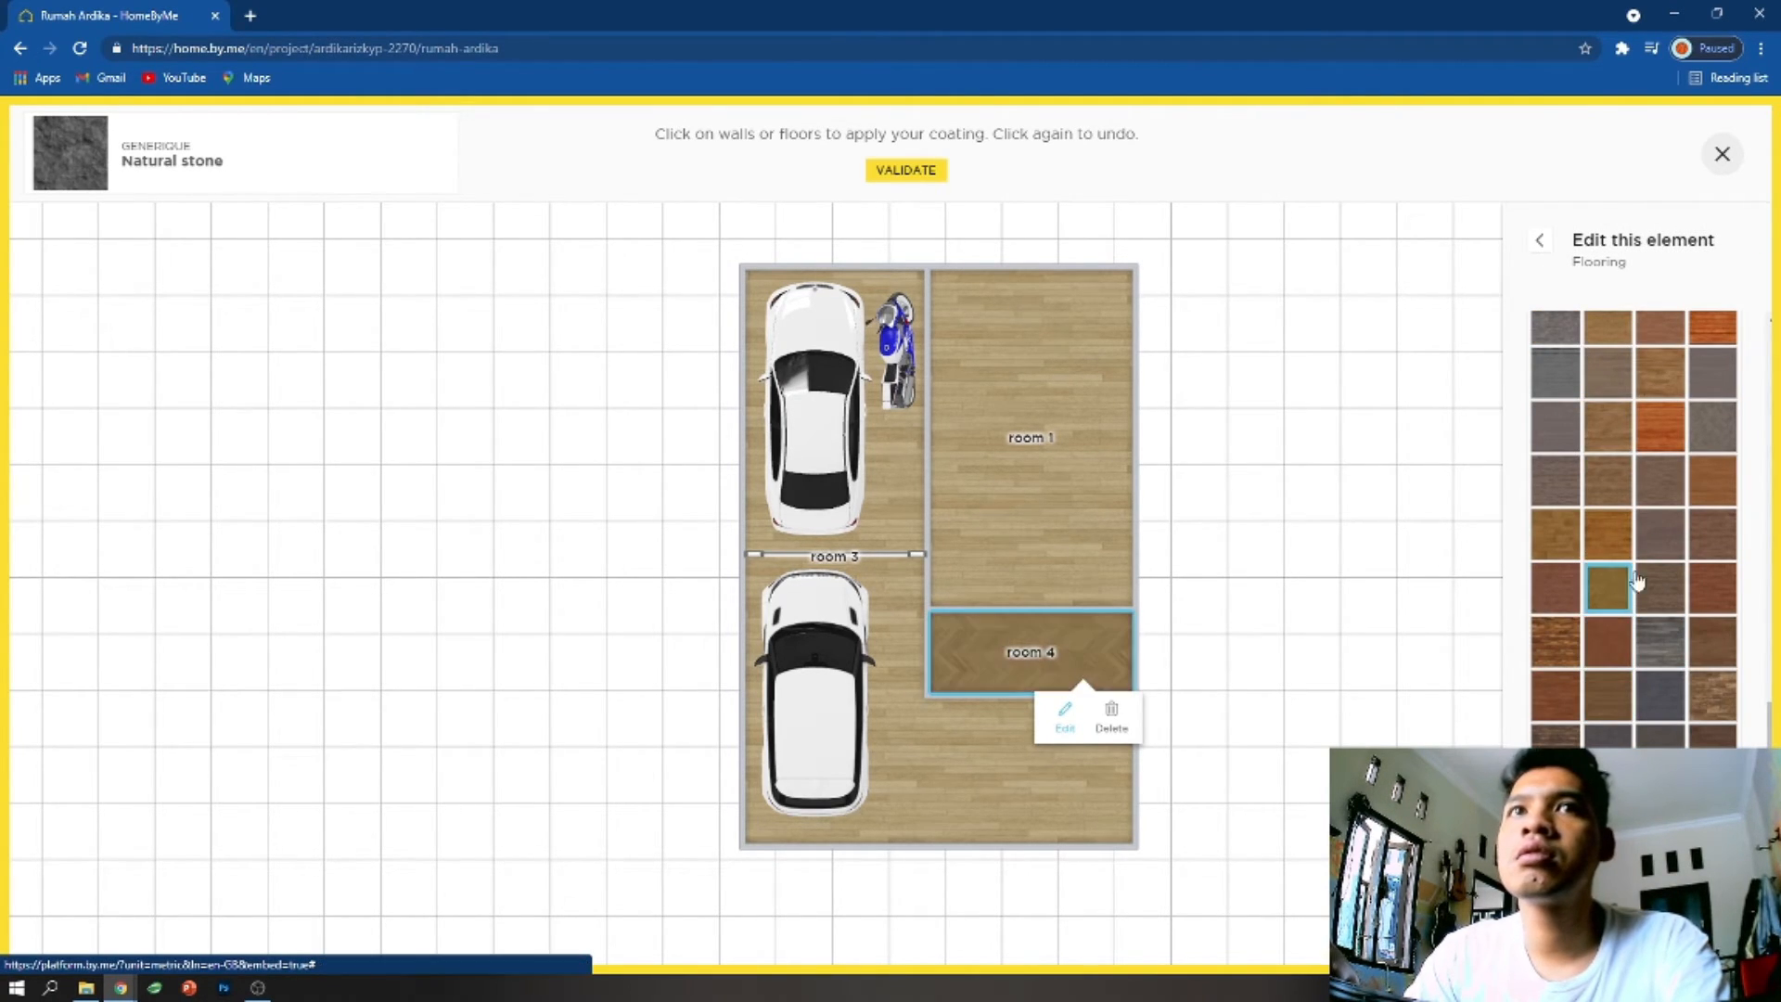
left_click(1550, 654)
left_click(1607, 607)
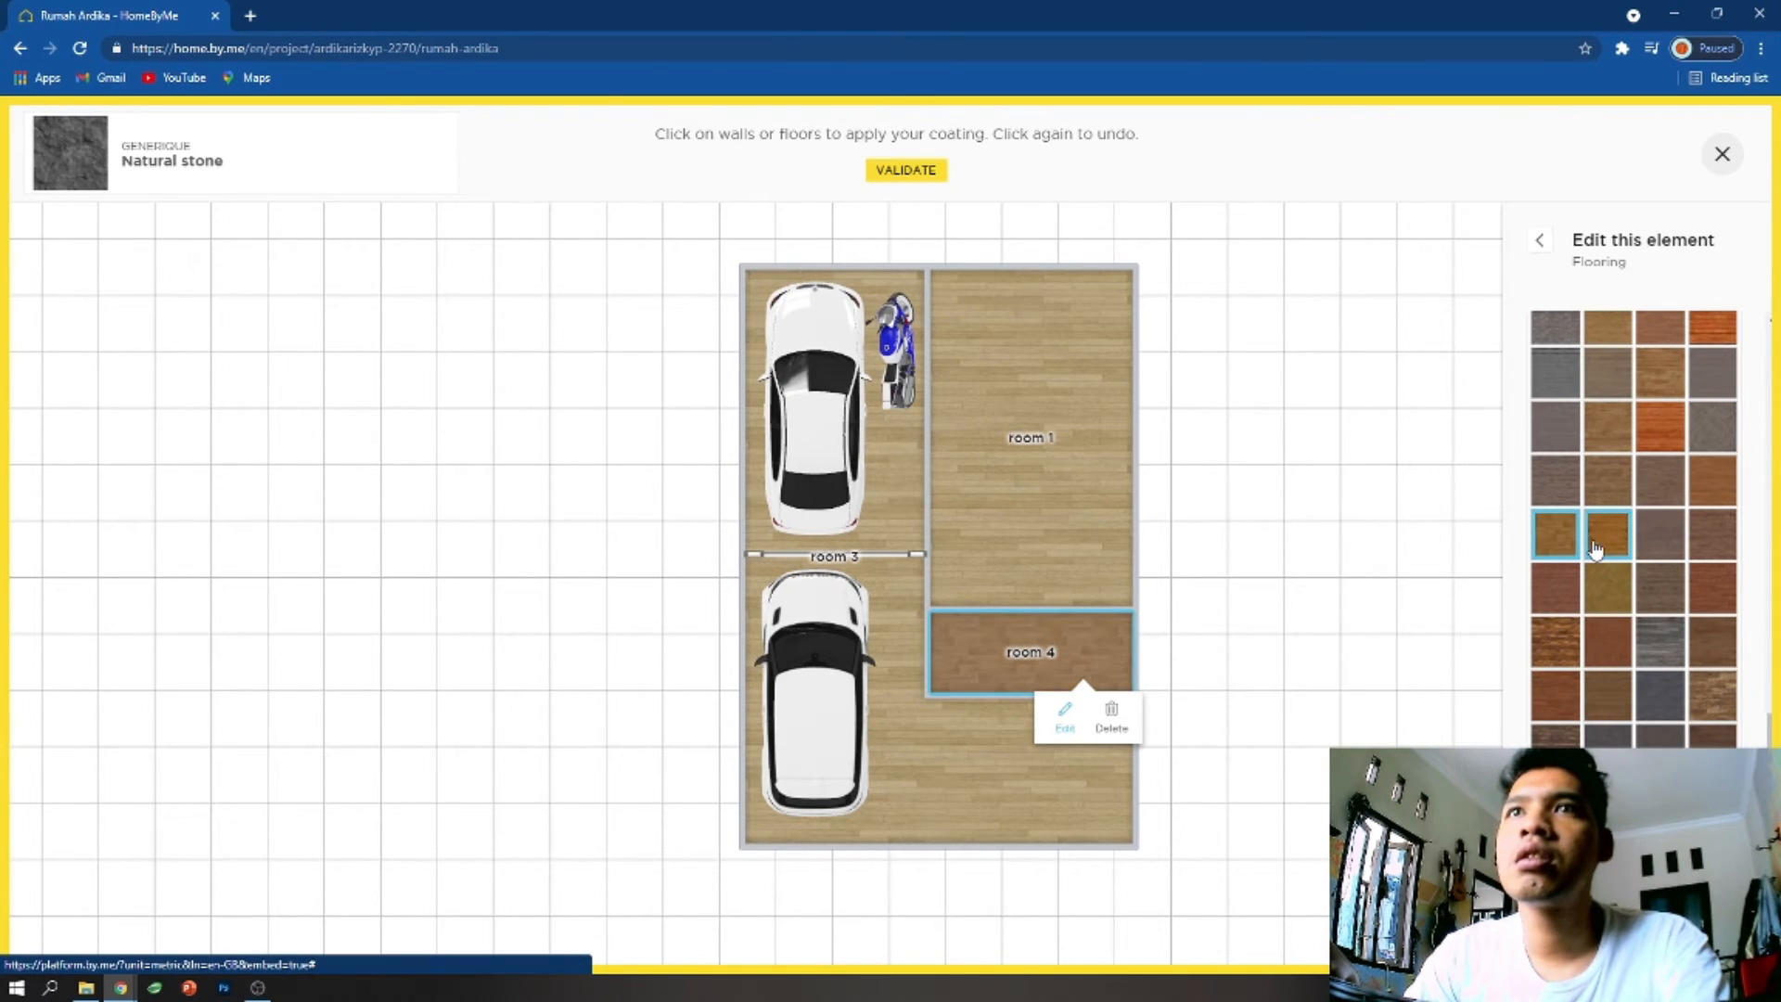
scroll(1171, 465, "down", 3)
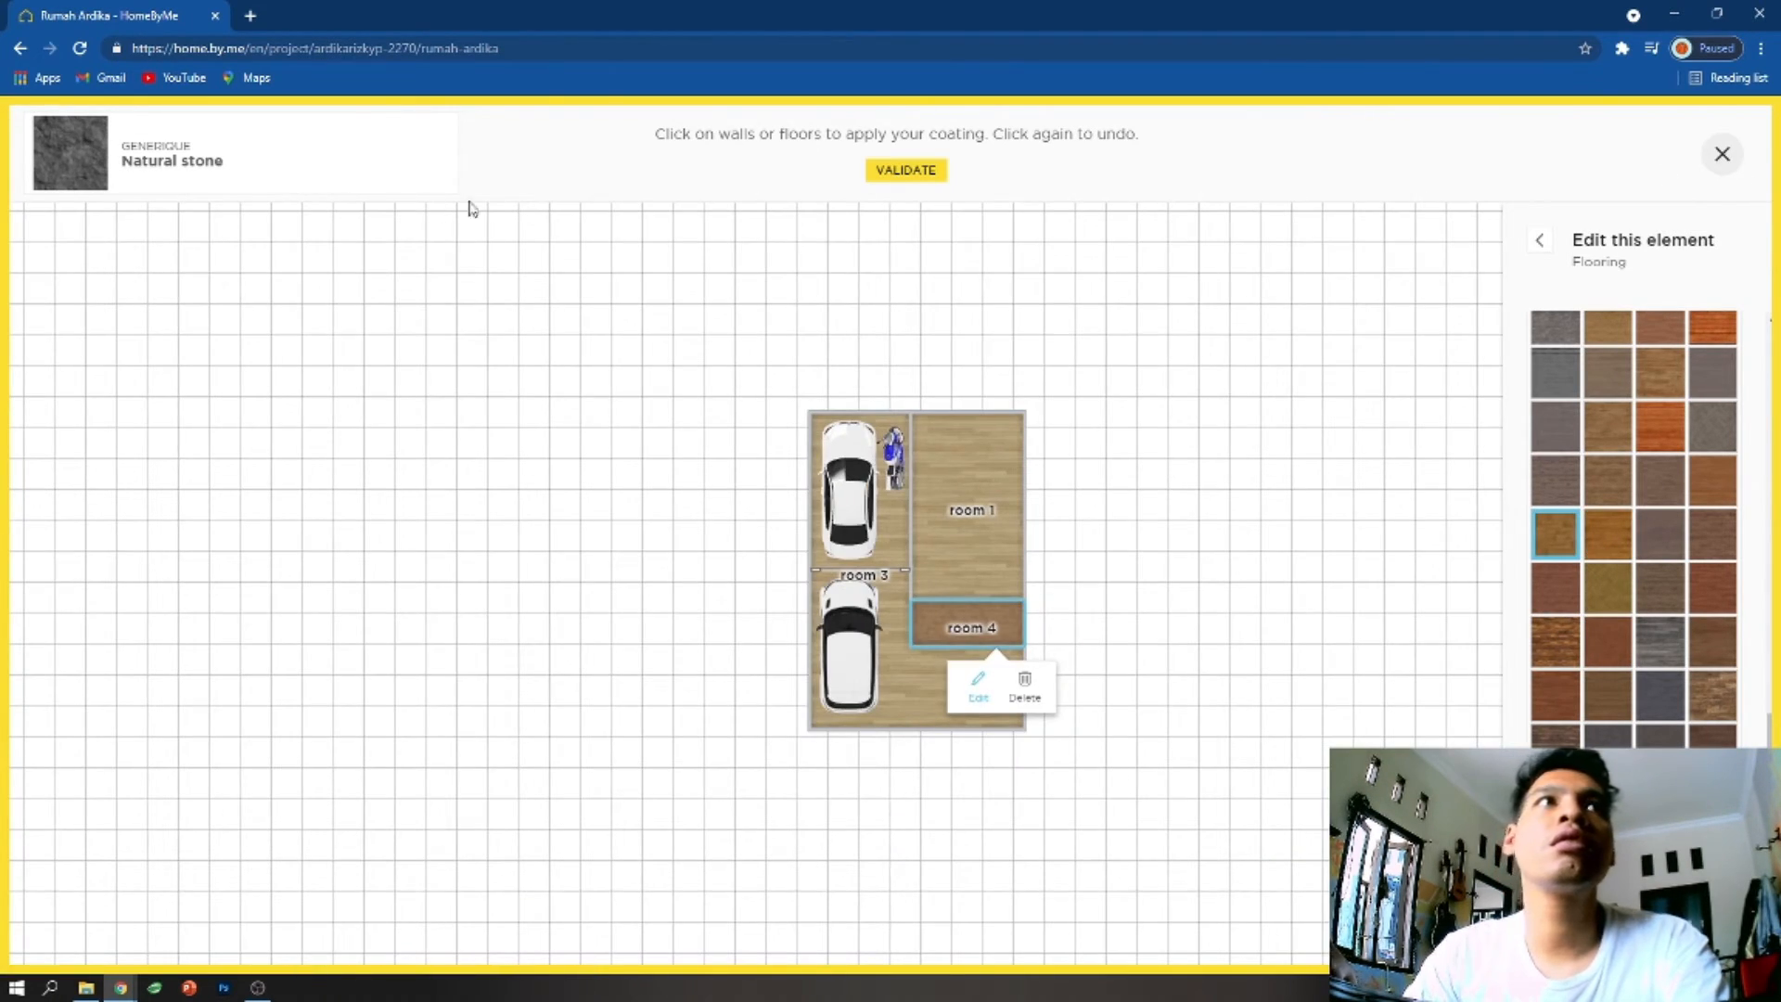
- Return room 4's floor to Natural stone, try to validate the coating, and deselect the room
right_click(142, 160)
left_click(771, 138)
left_click(913, 172)
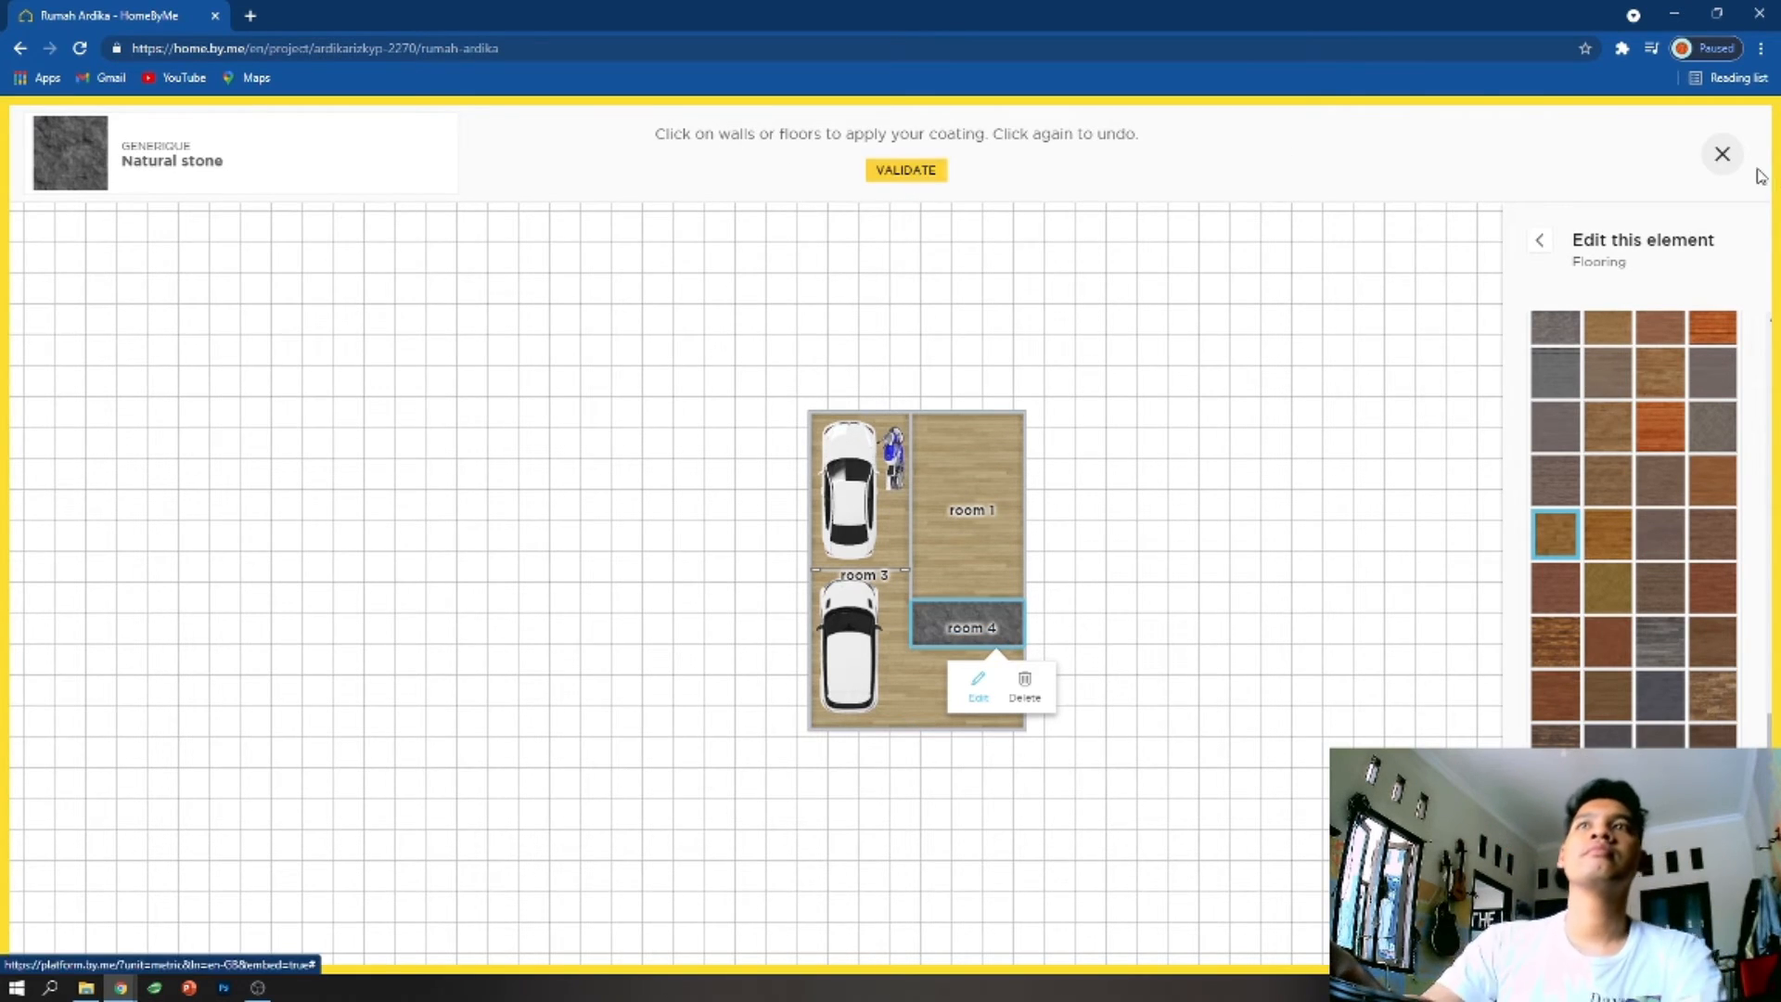
left_click(530, 447)
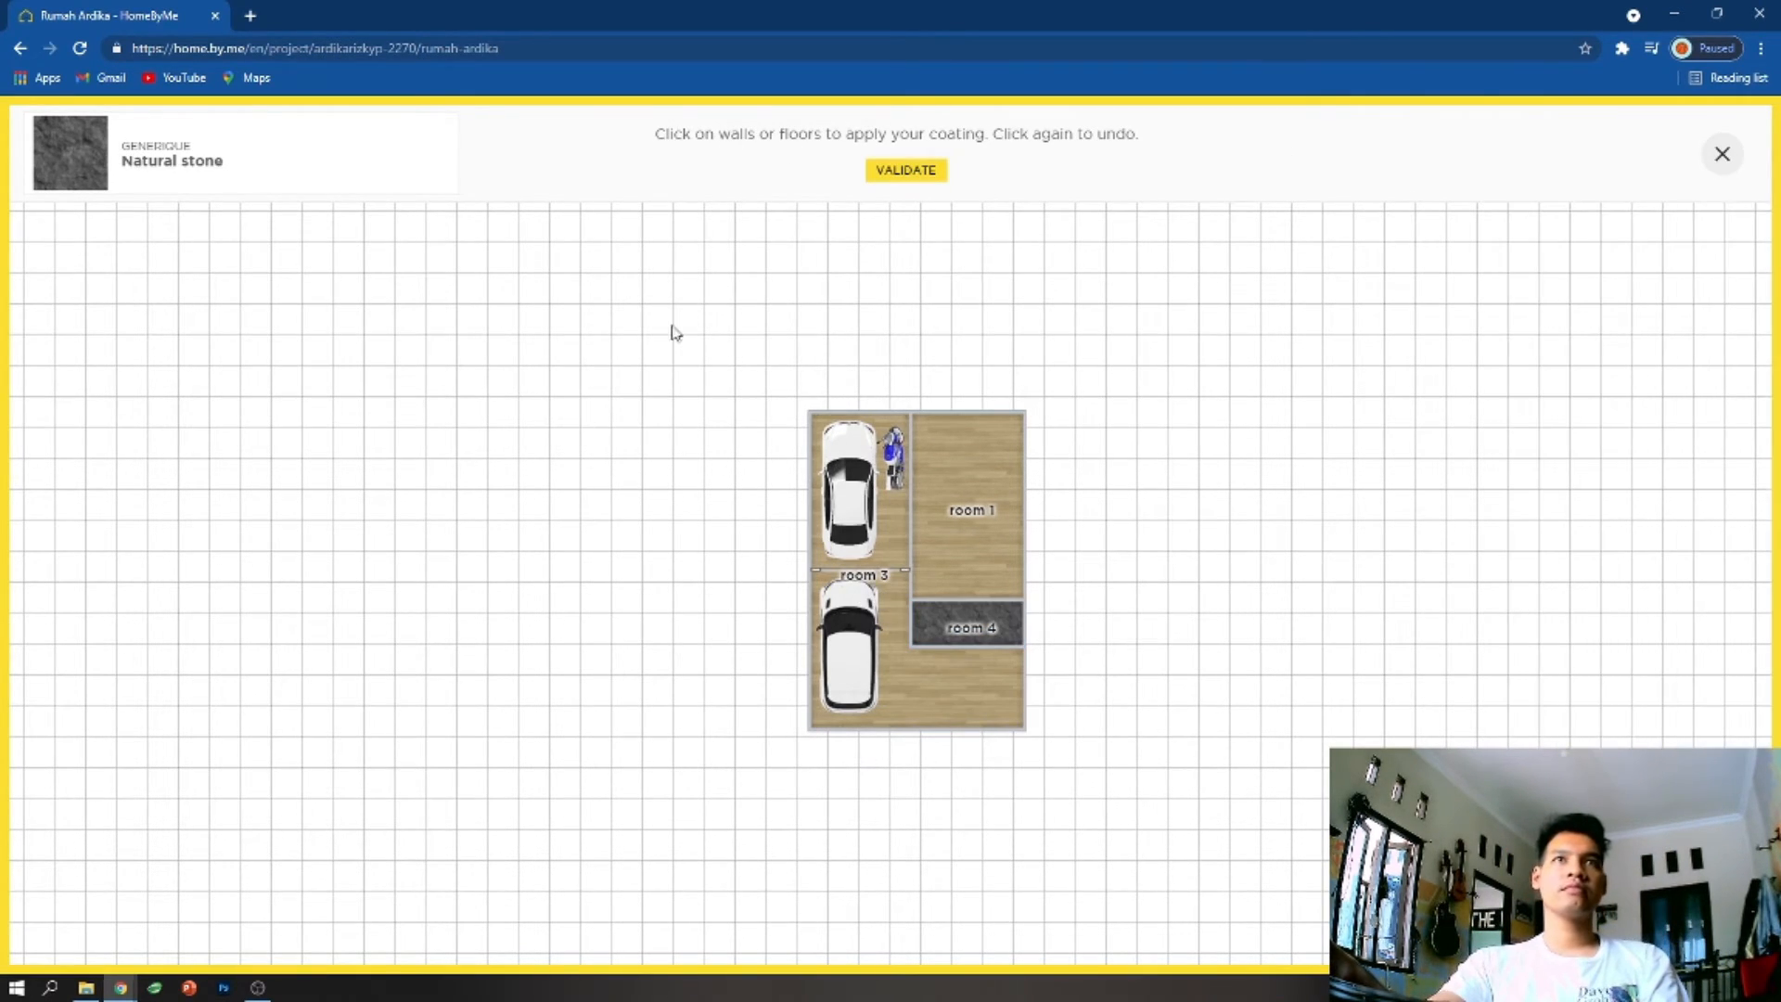
- Reload the project page, reopen the Rumah Ardika project for editing, and recover its autosaved version
left_click(82, 50)
left_click(996, 163)
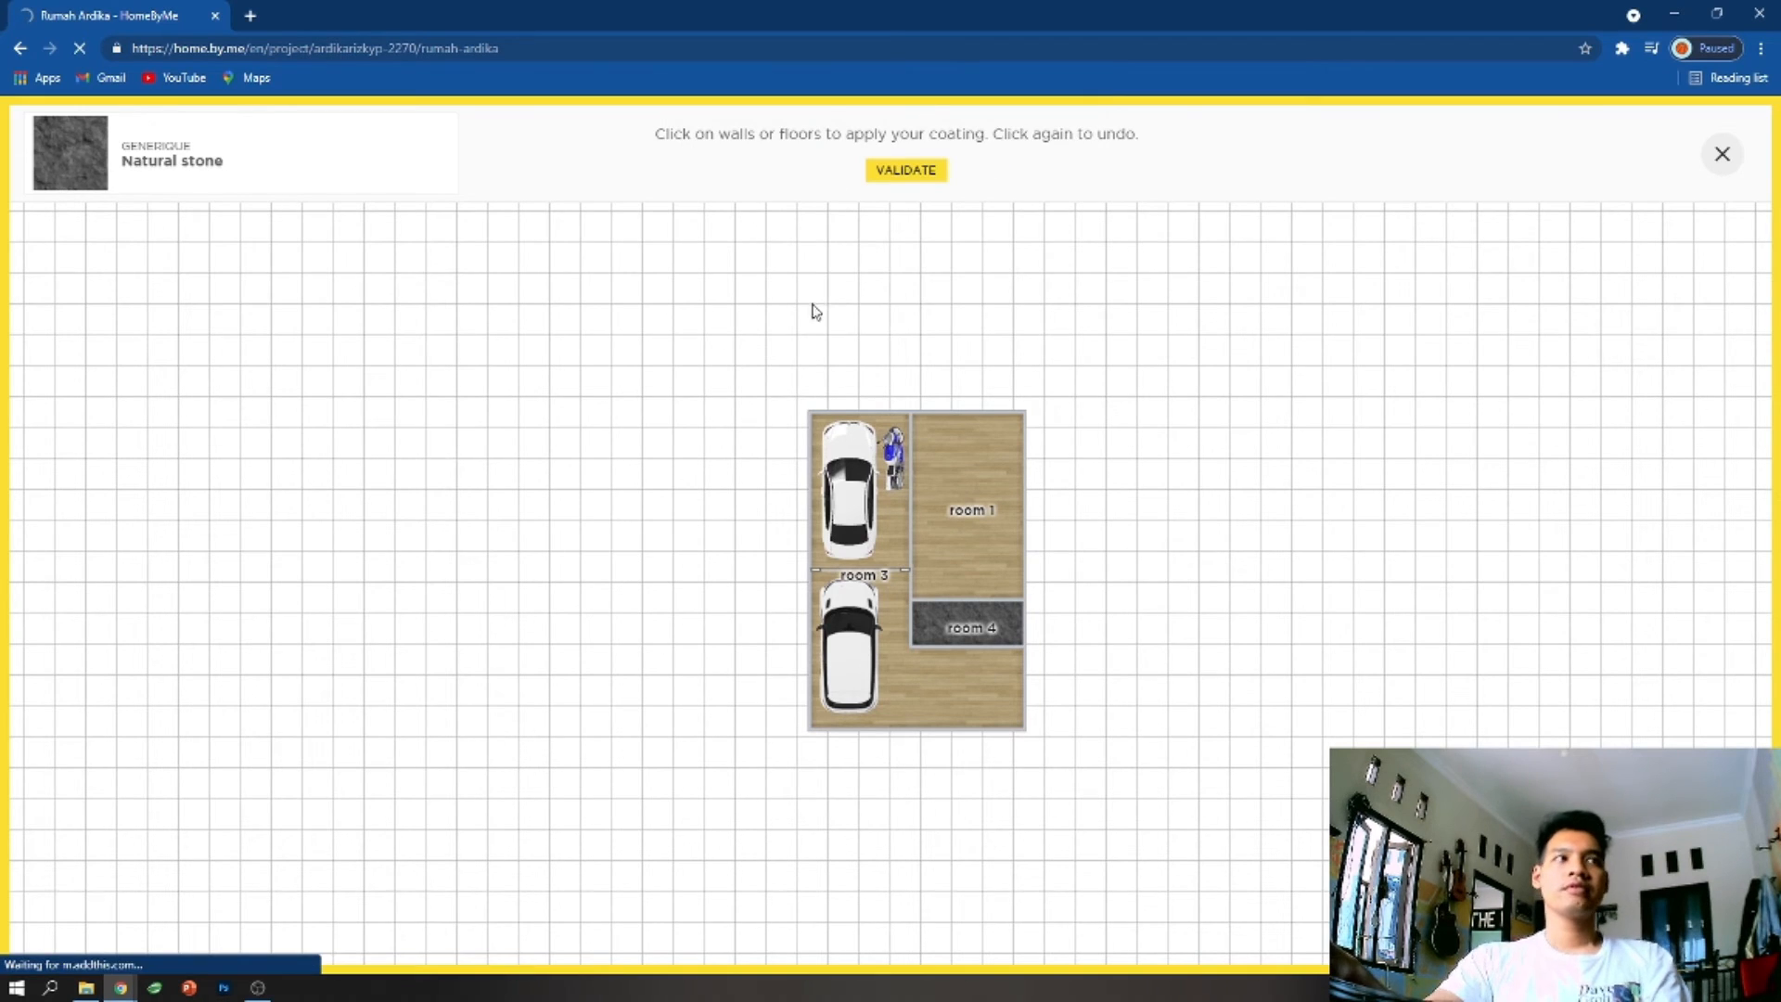
scroll(847, 502, "down", 9)
scroll(272, 437, "up", 9)
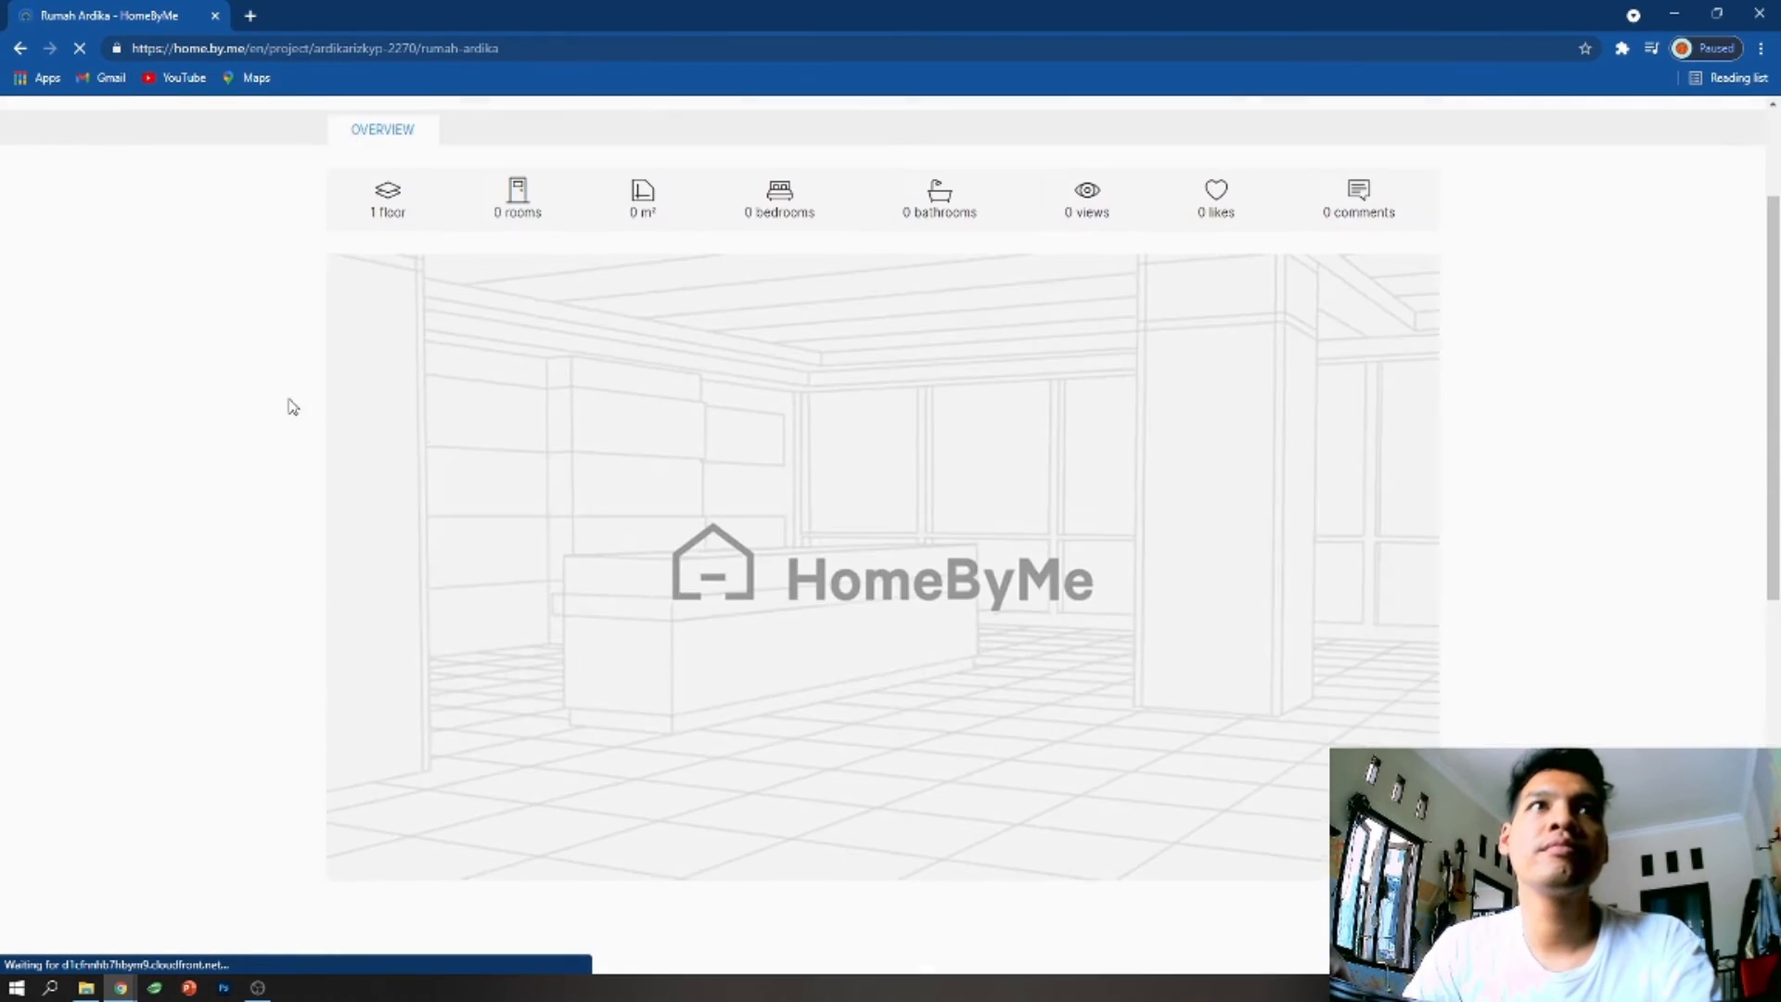
left_click(1197, 237)
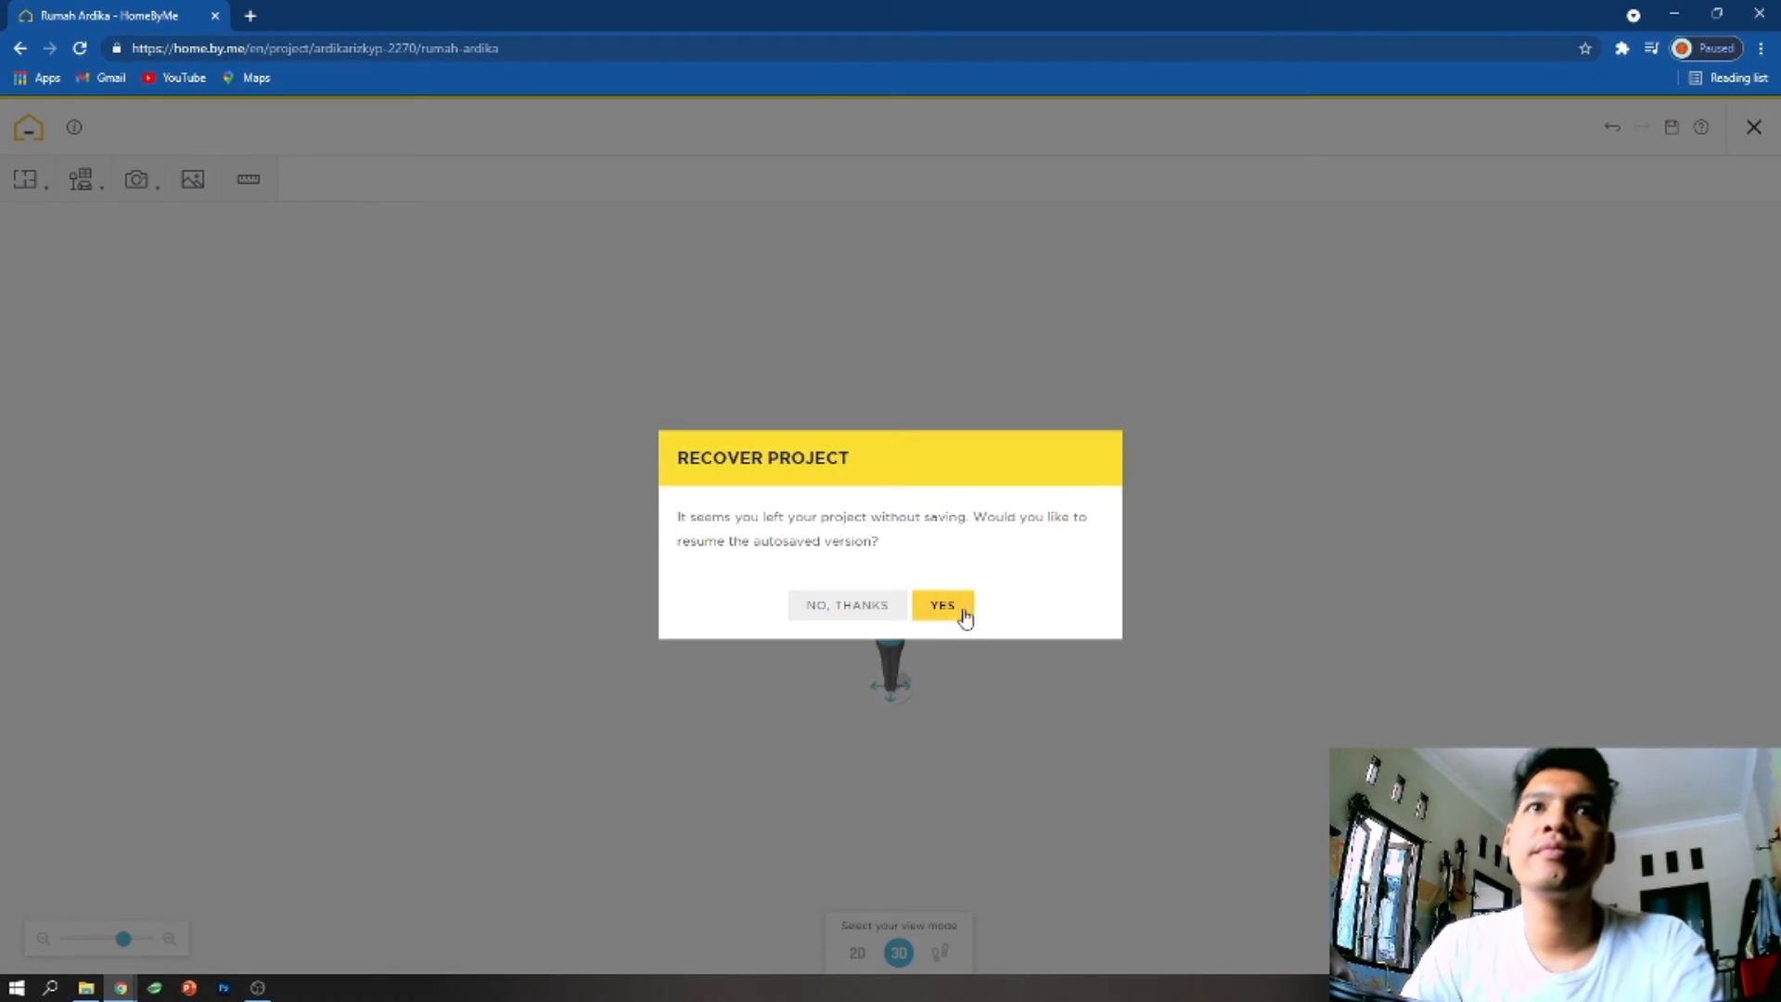
left_click(942, 606)
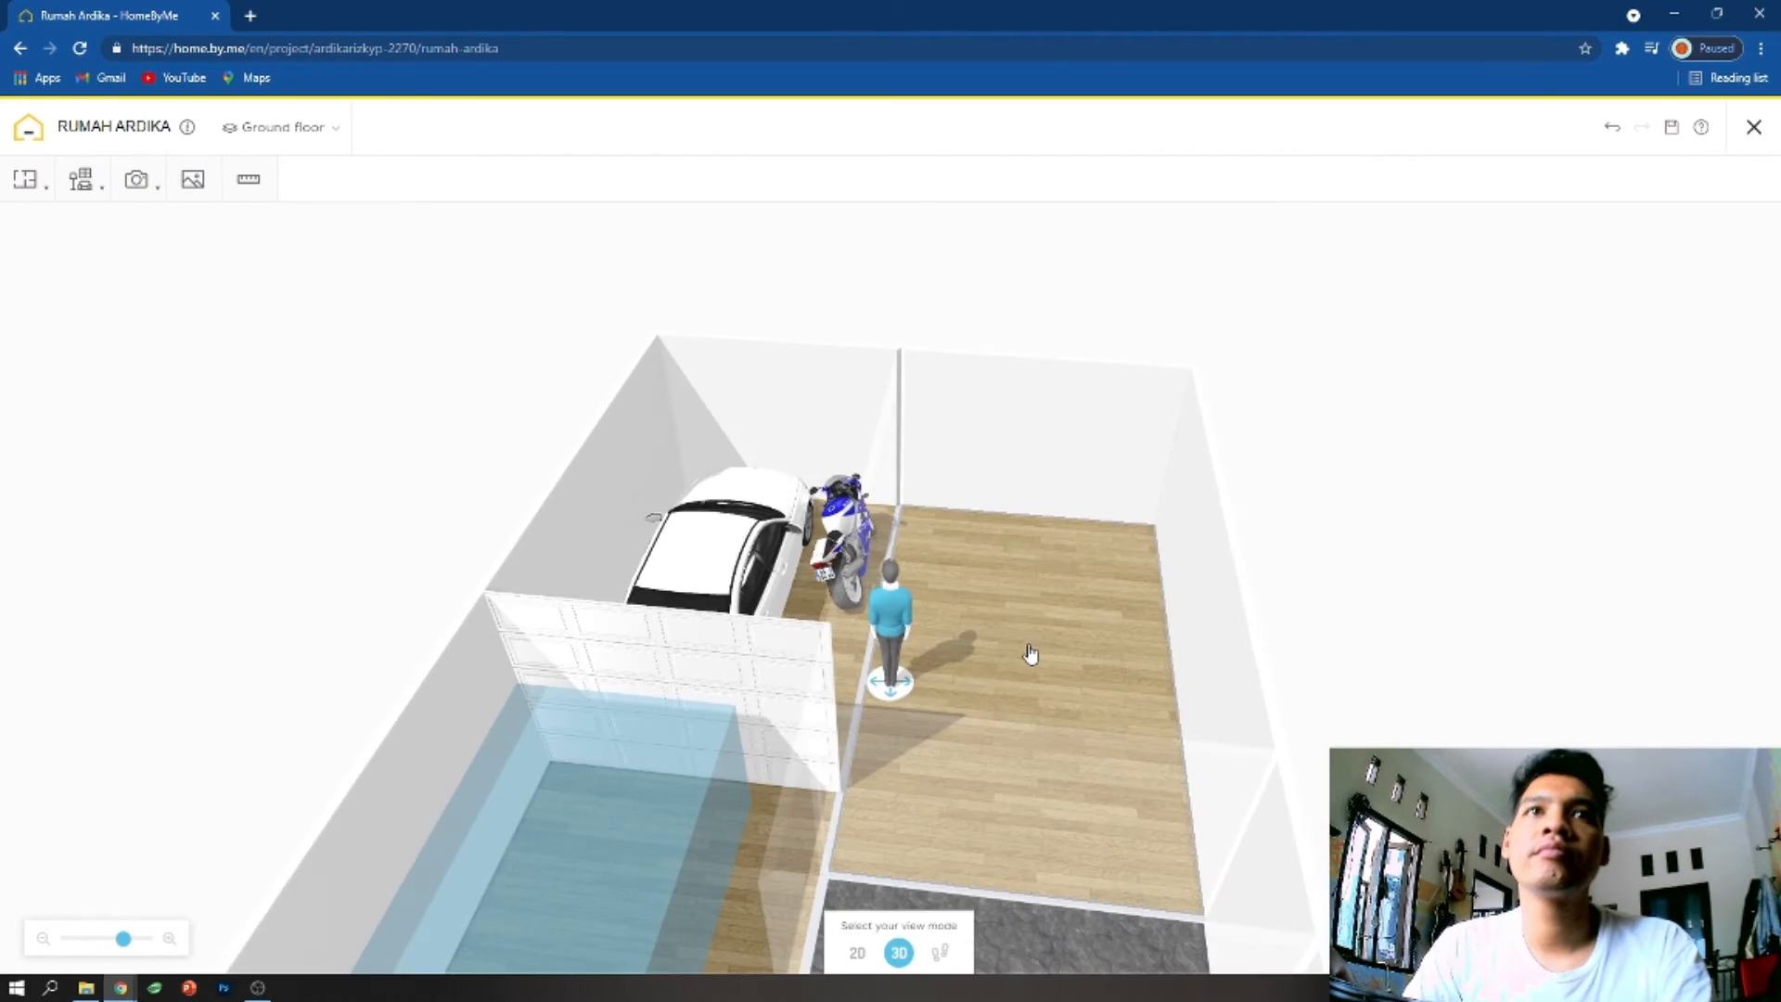
left_click_drag(1029, 654, 1495, 699)
mouse_move(35, 192)
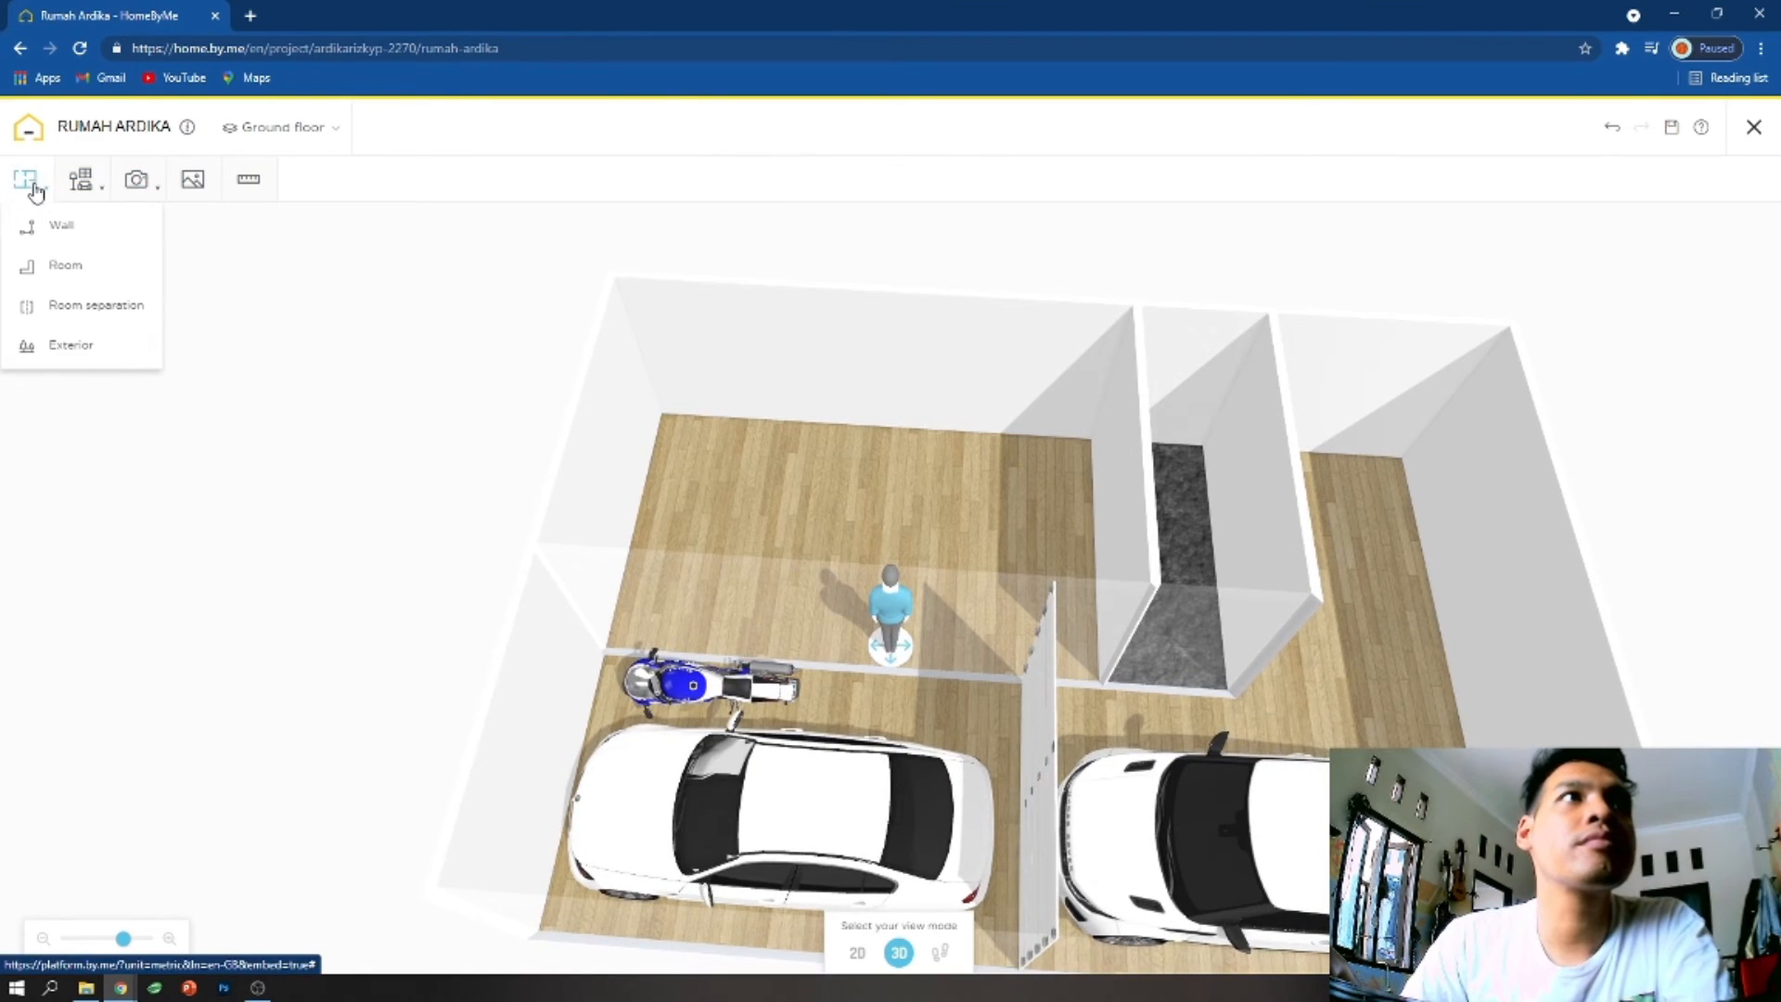
left_click(79, 348)
left_click(1093, 432)
- Browse the wall and floor tiles in the decorating catalogue
mouse_move(80, 181)
left_click(120, 364)
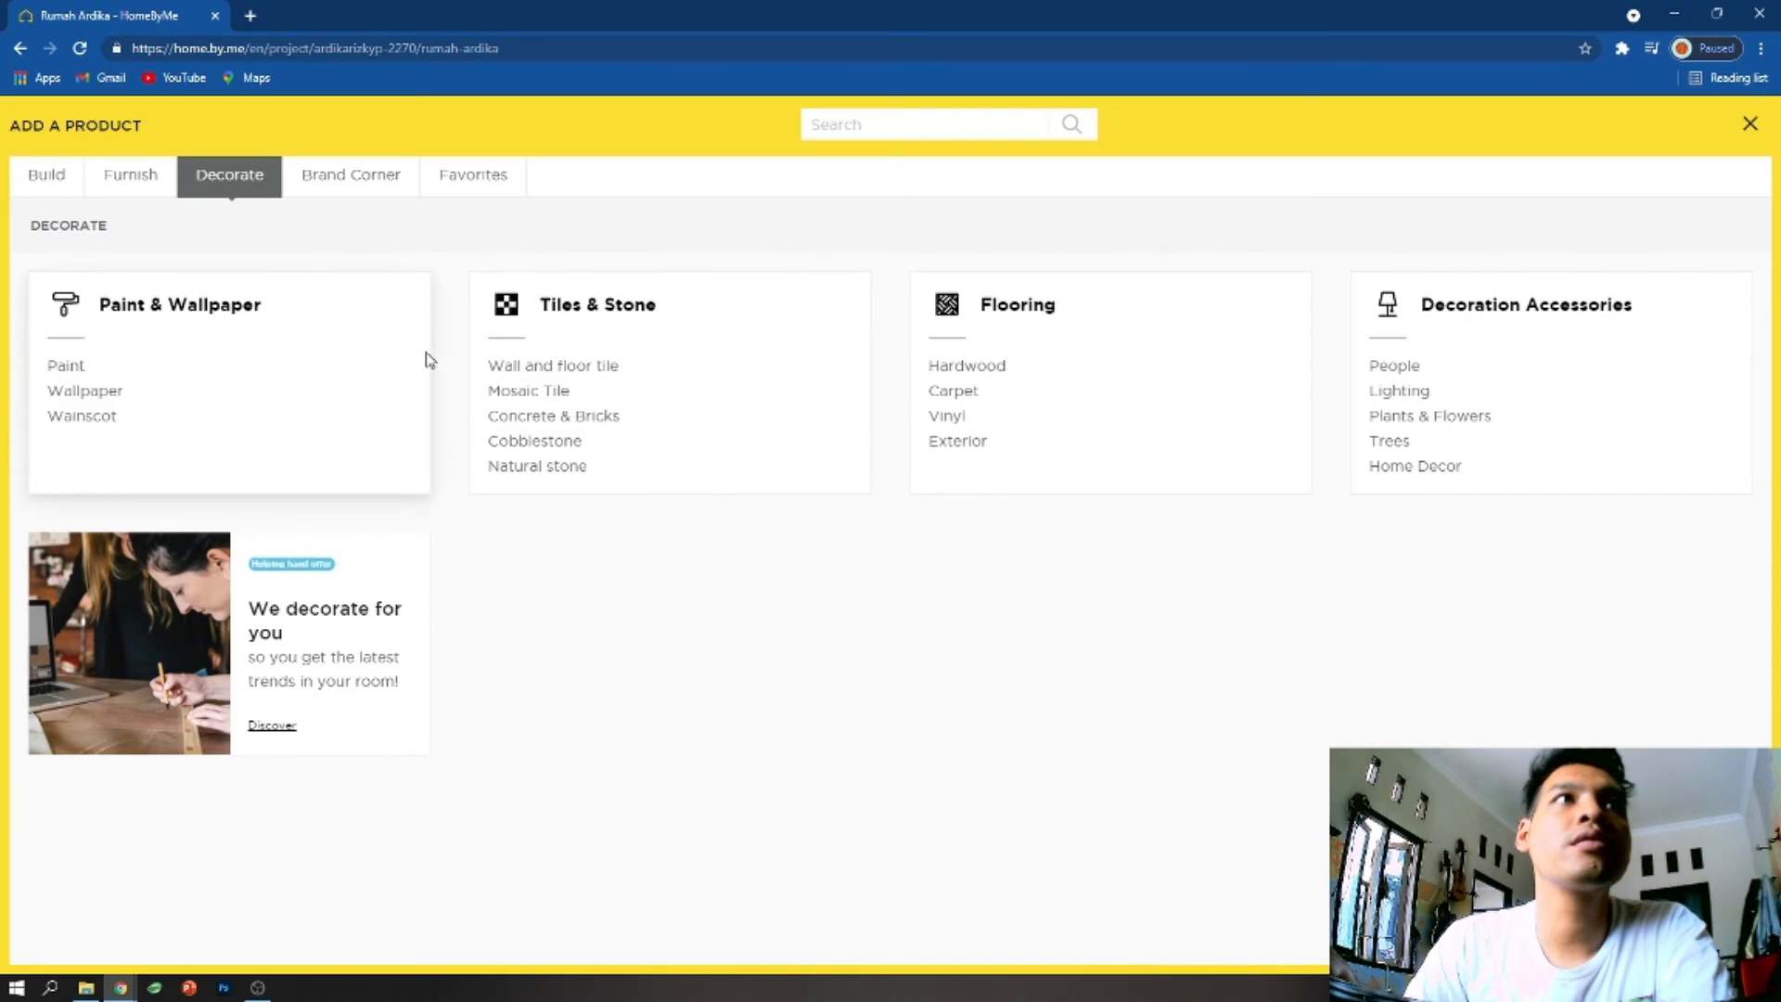
left_click(562, 366)
scroll(805, 640, "down", 15)
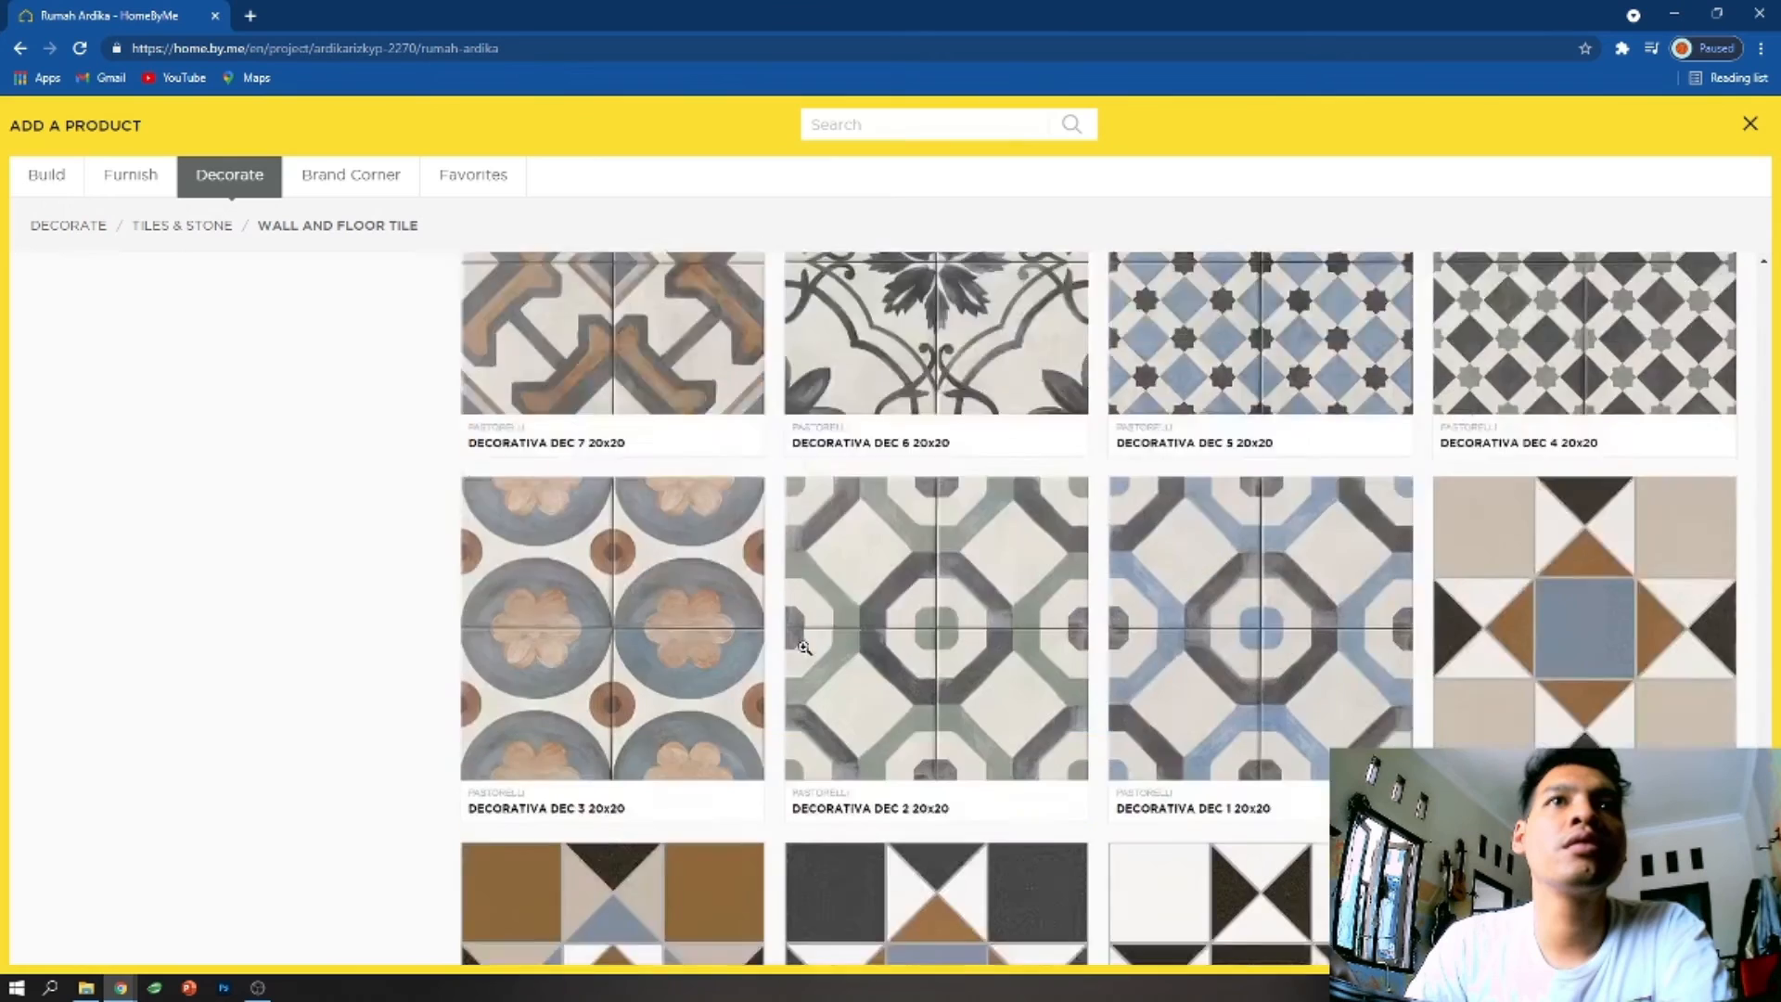
scroll(805, 647, "down", 5)
- Look through the product catalogue's furnishing categories and browse the outdoor furniture
left_click(139, 178)
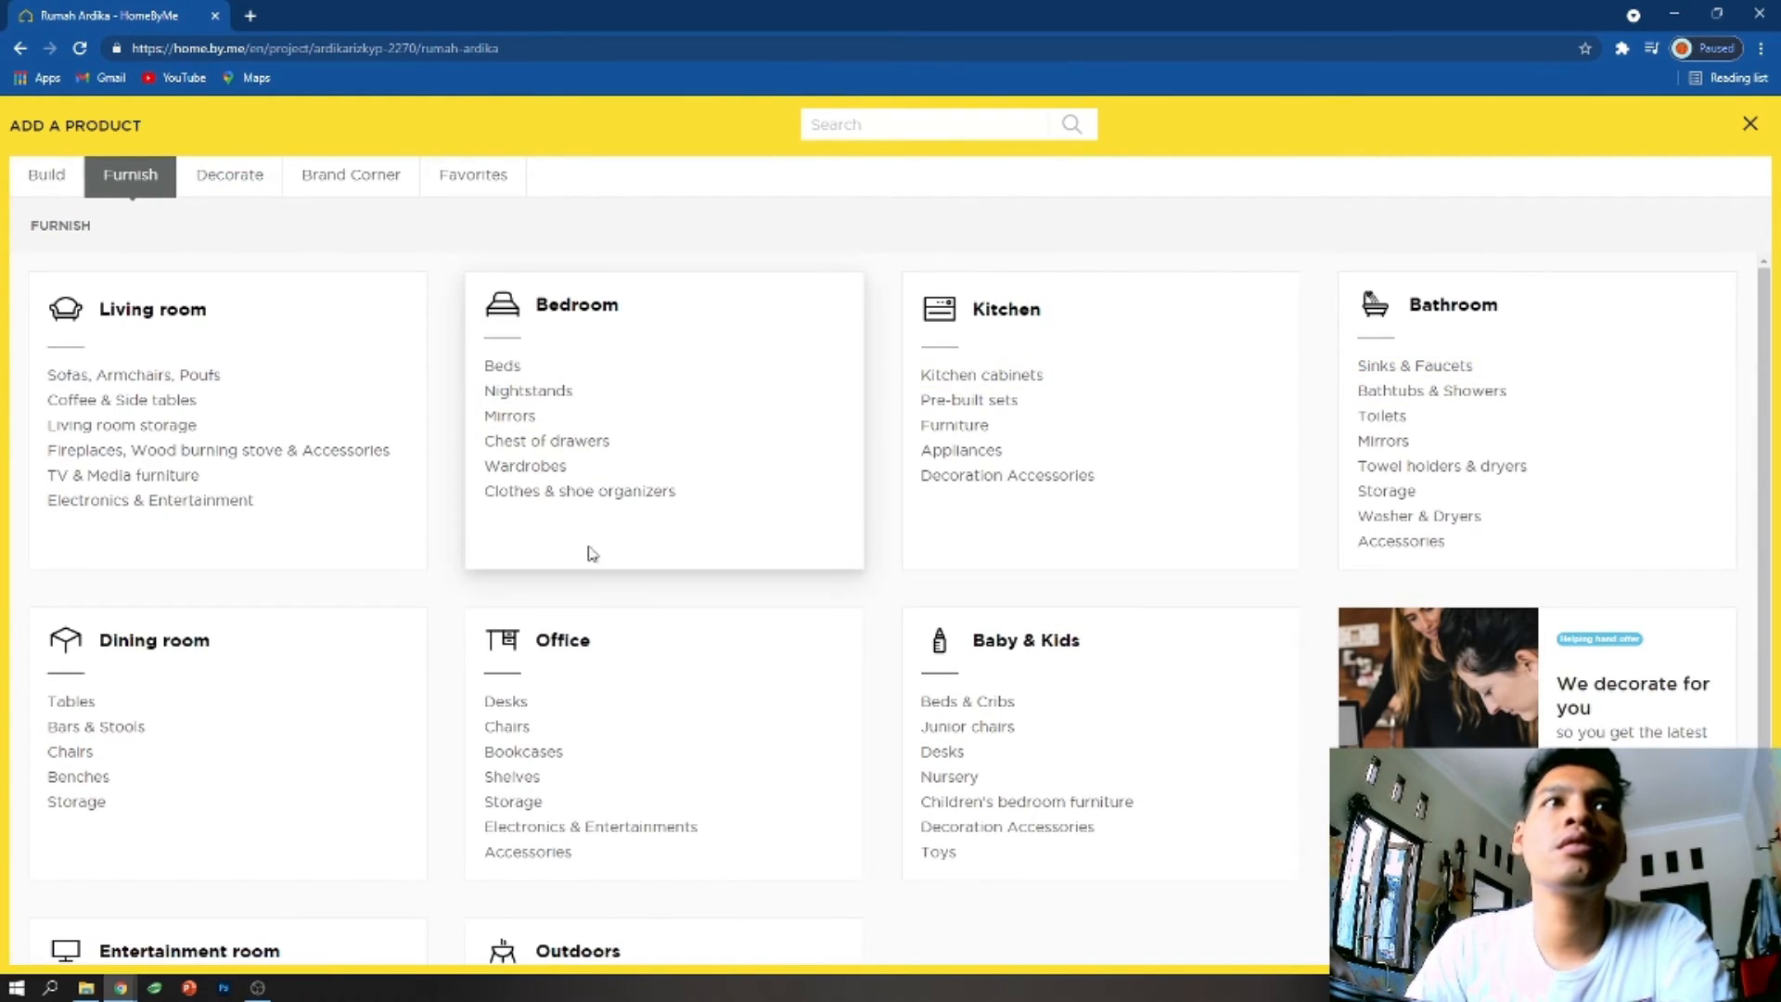
scroll(603, 676, "down", 3)
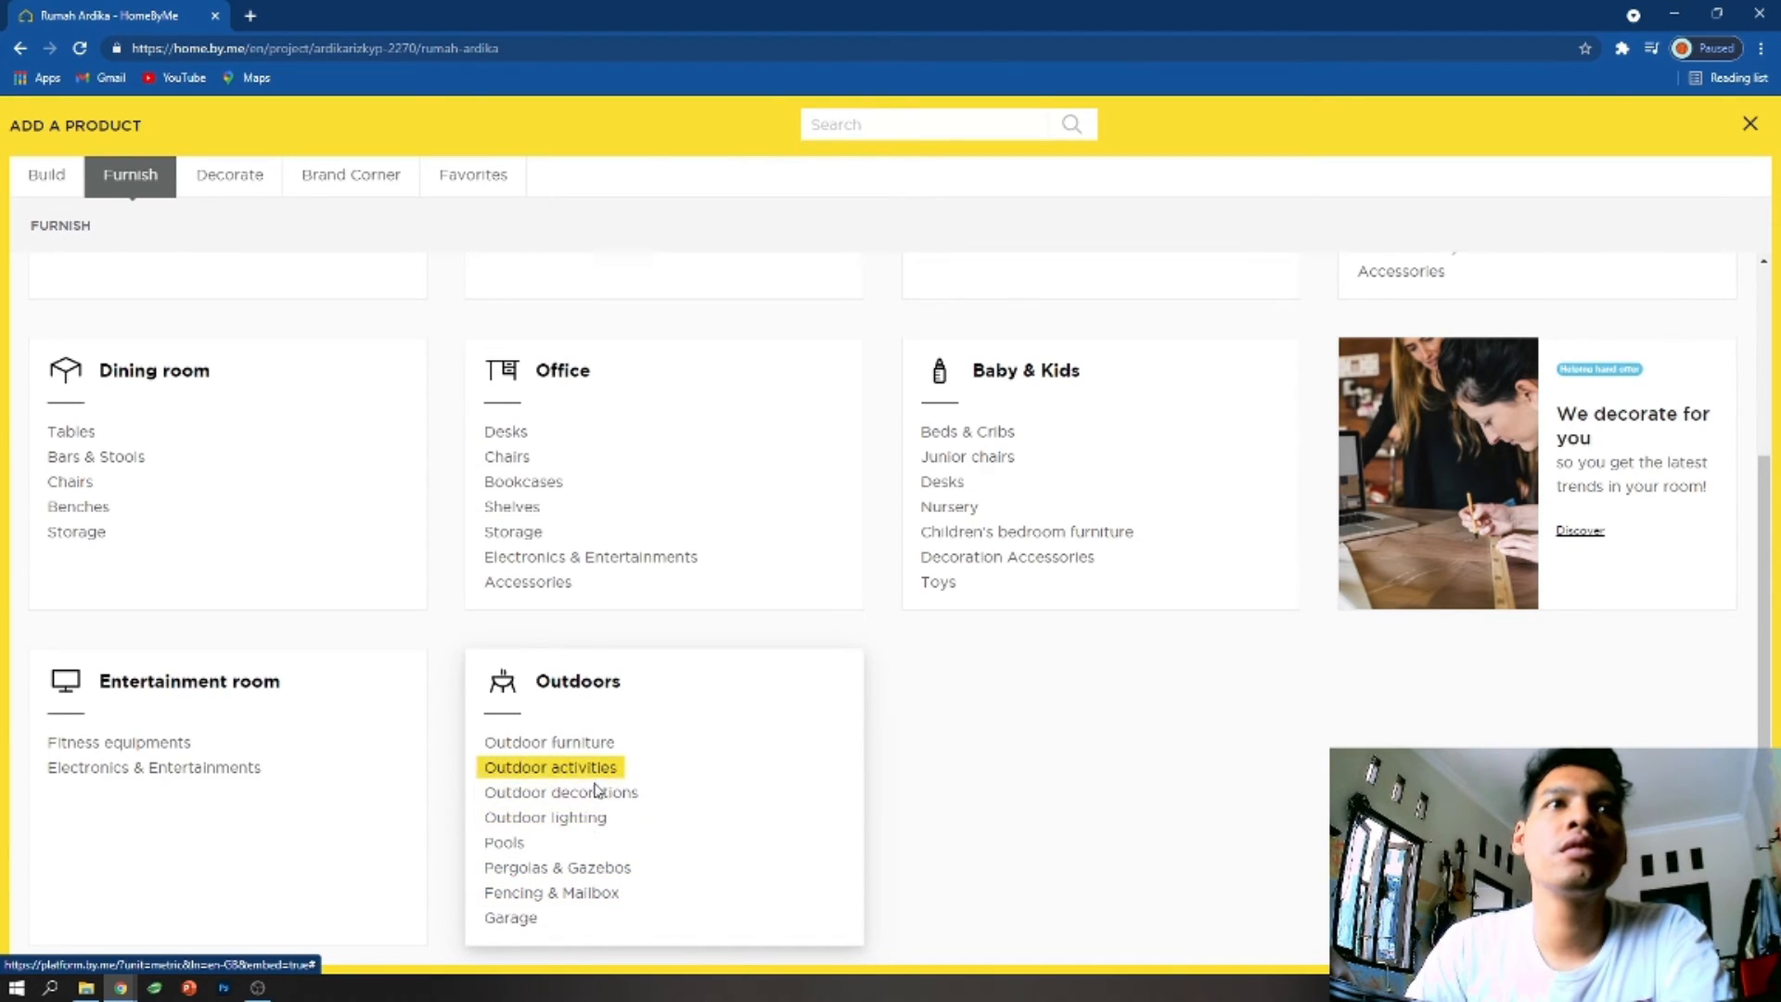
left_click(227, 177)
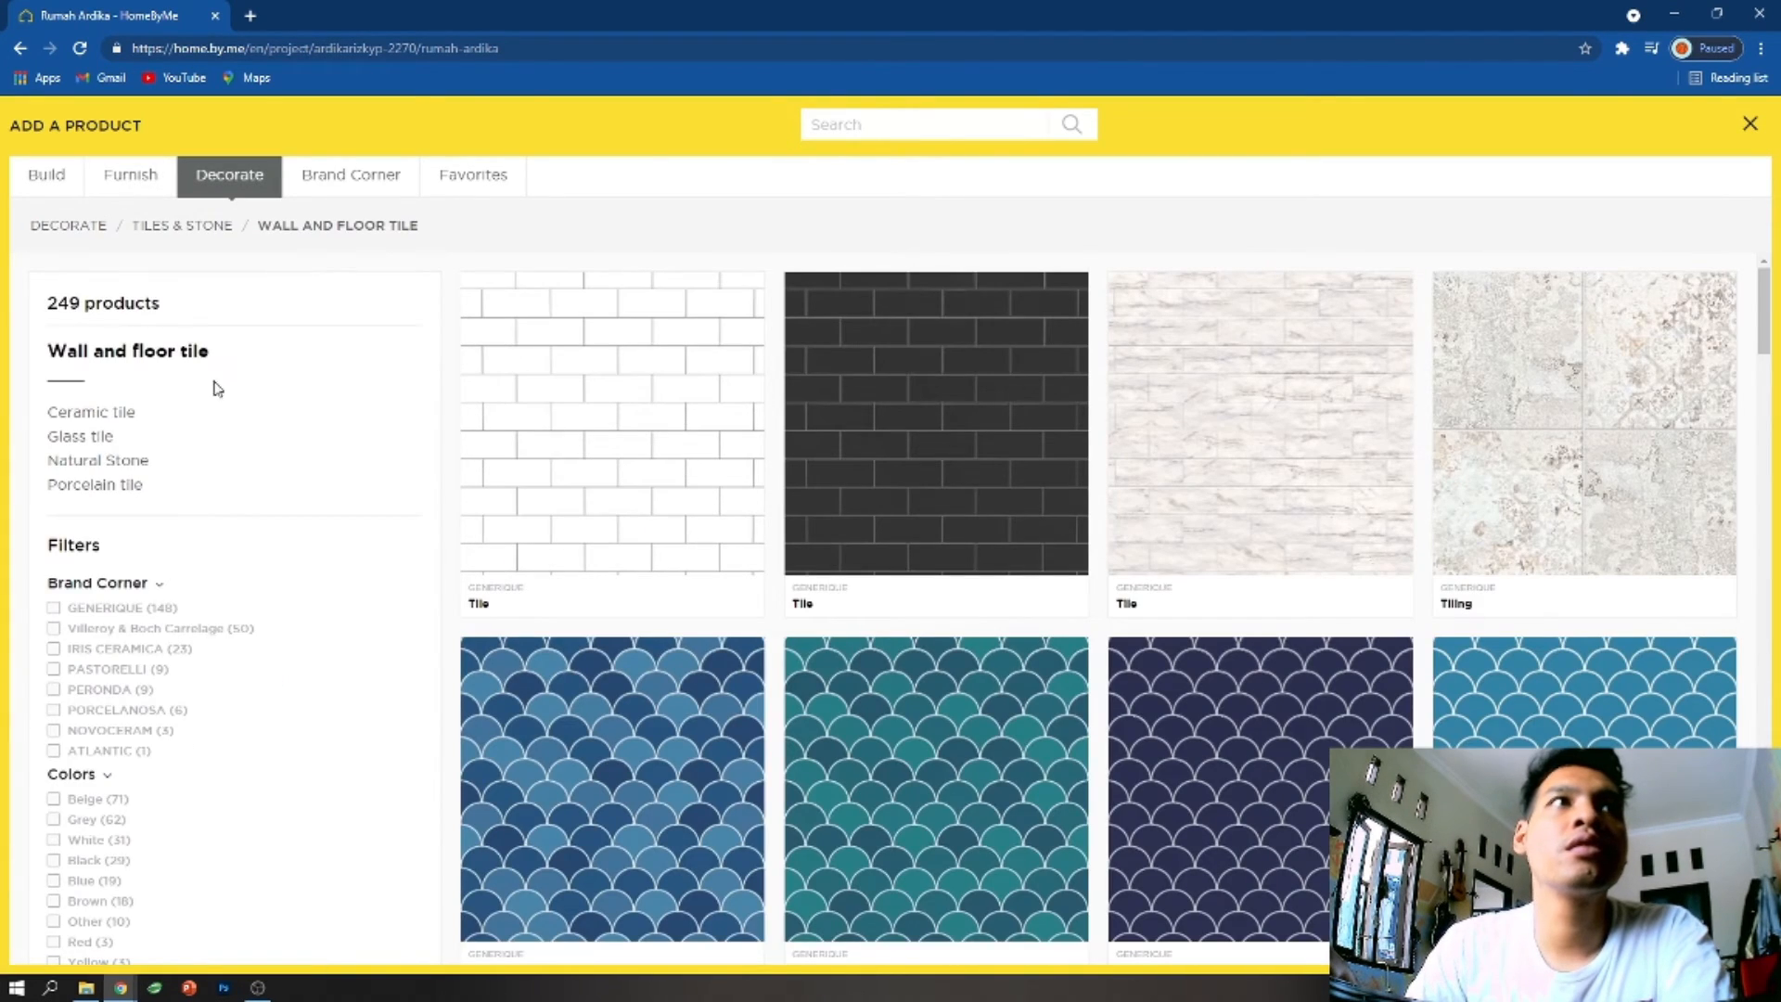
left_click(351, 179)
left_click(125, 181)
scroll(729, 707, "down", 3)
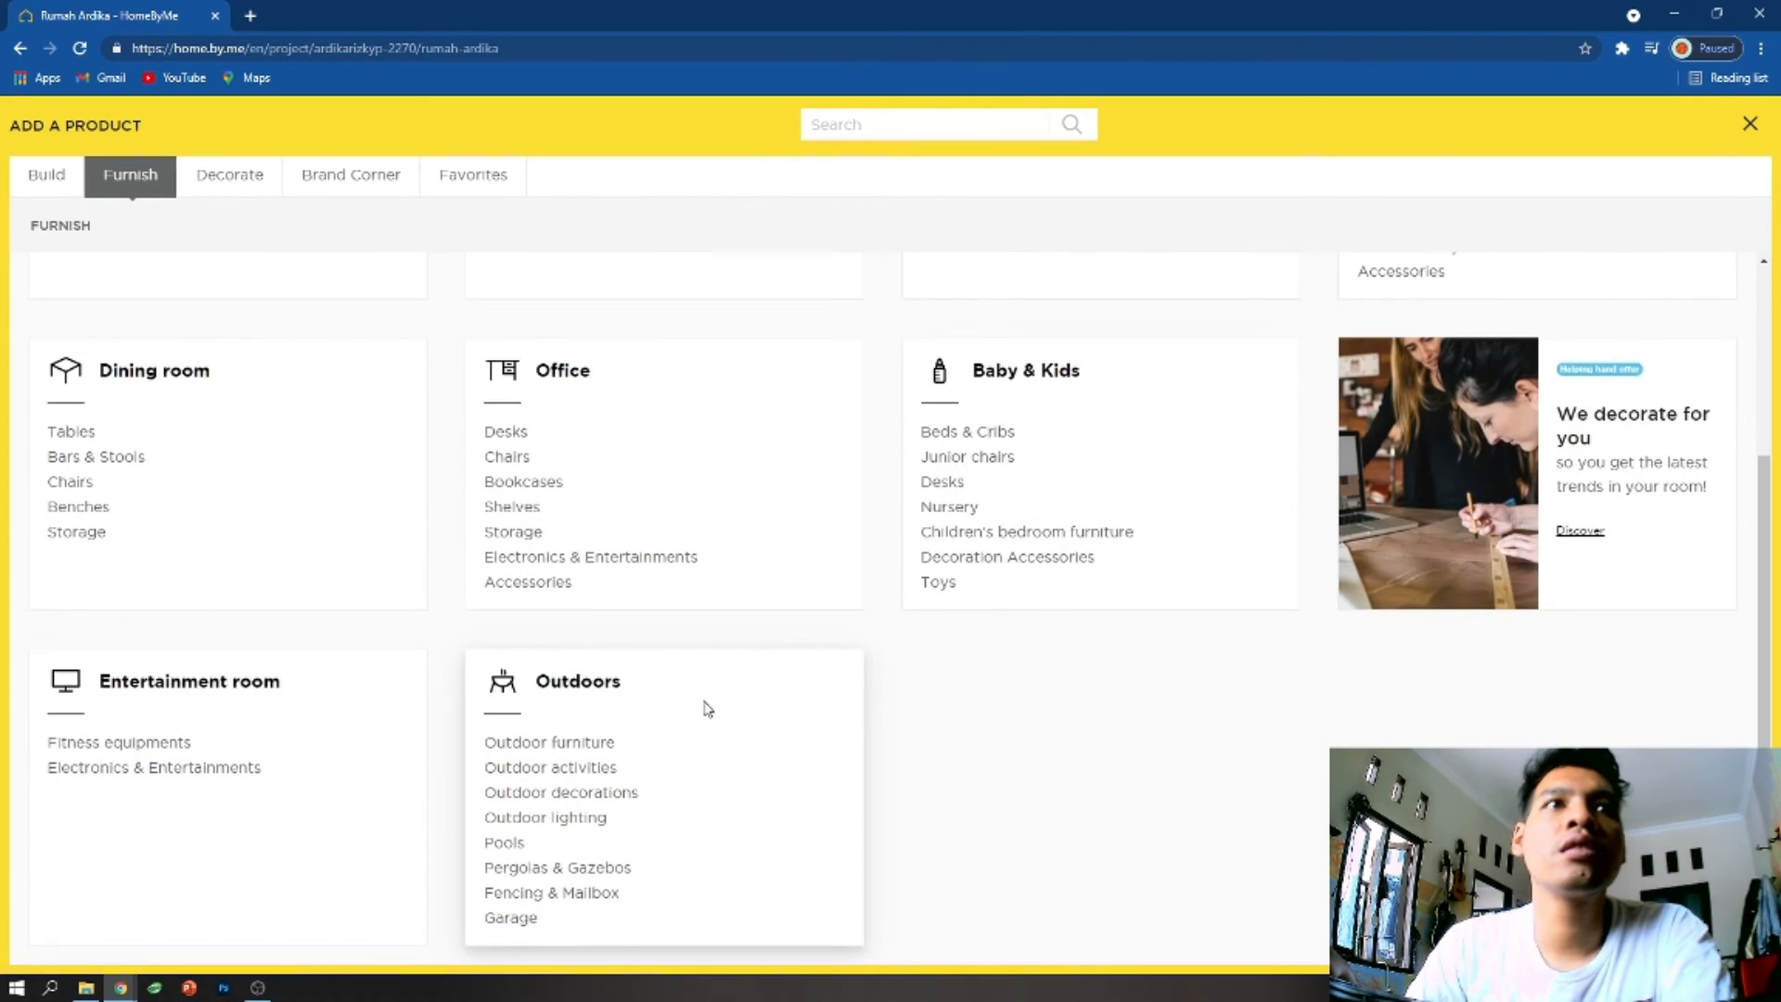
left_click(568, 747)
scroll(750, 780, "down", 10)
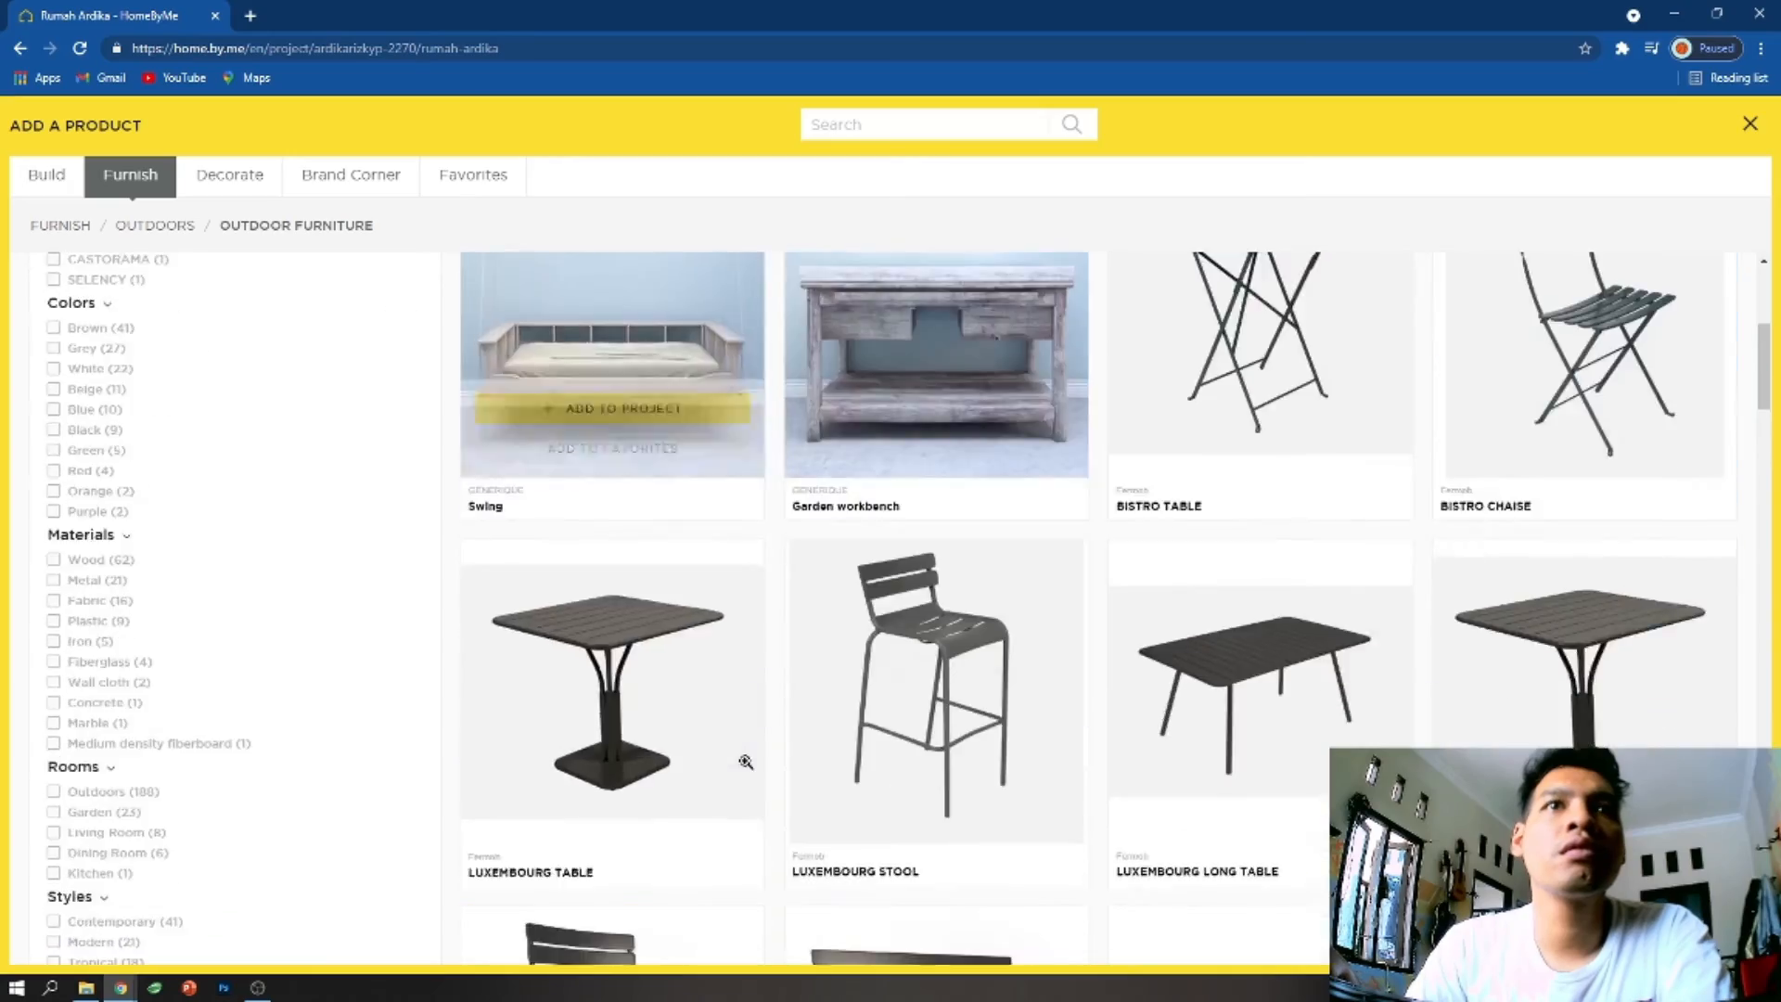
scroll(745, 774, "up", 15)
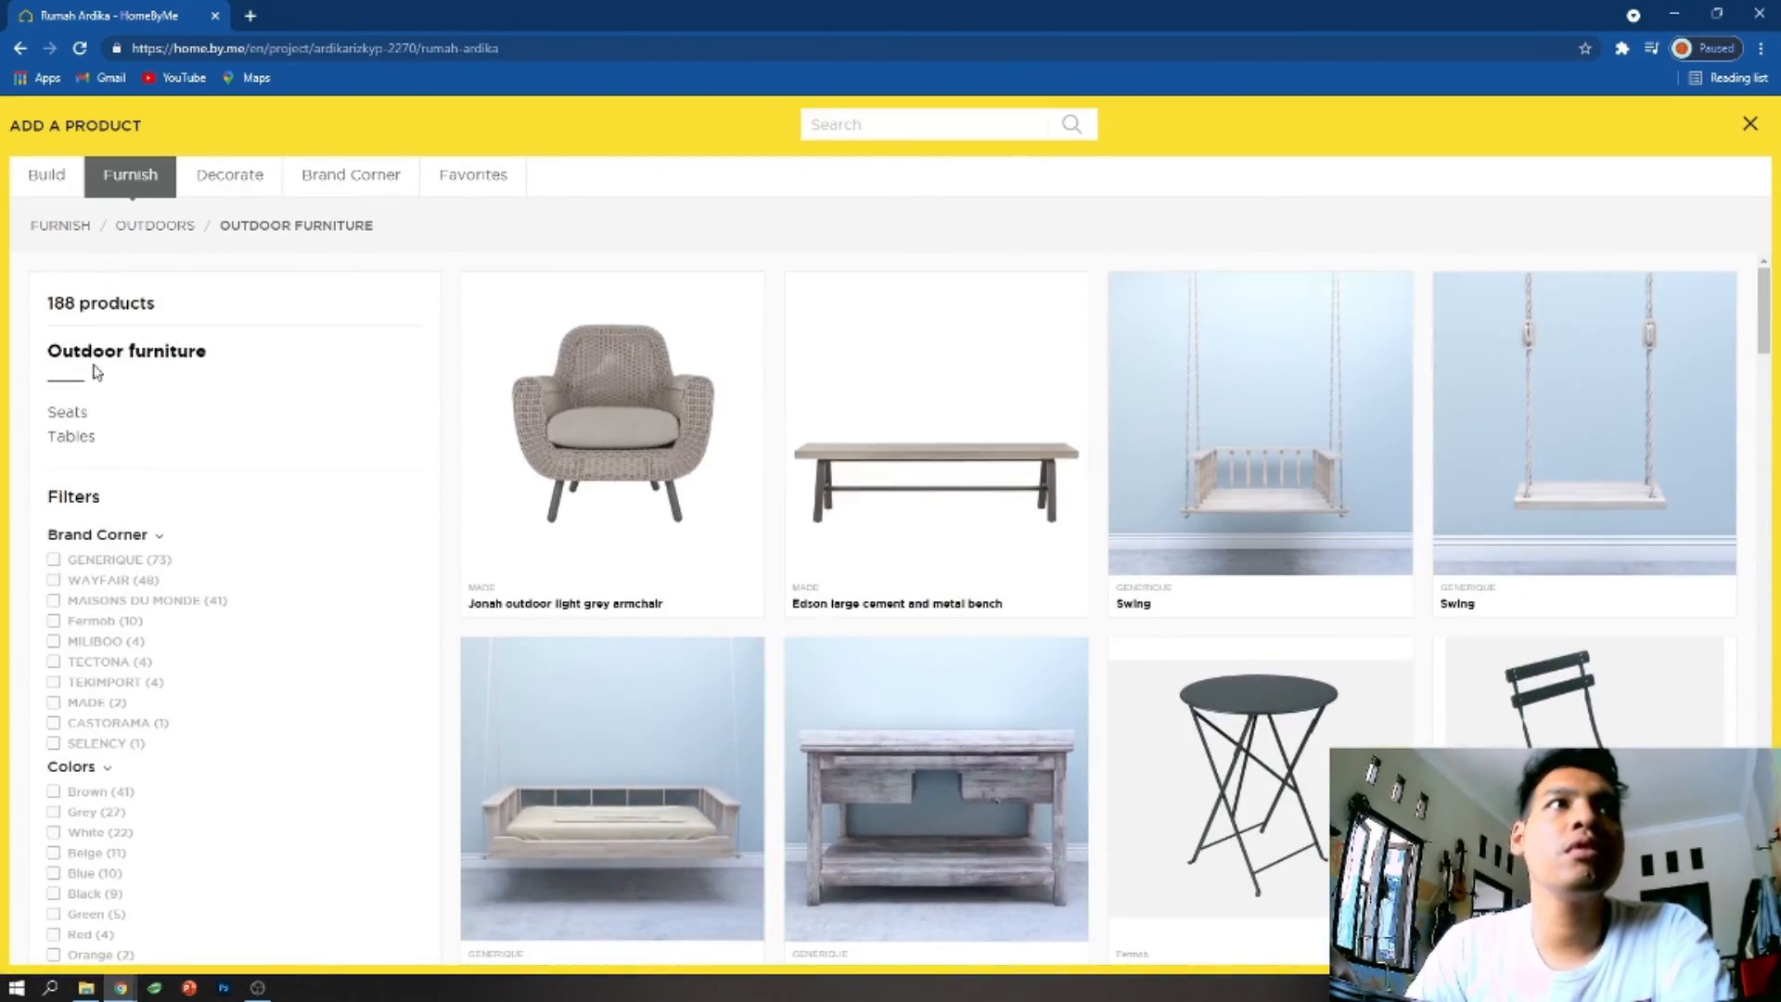
- Browse the outdoor decorations in the catalogue
left_click(155, 225)
scroll(628, 747, "down", 3)
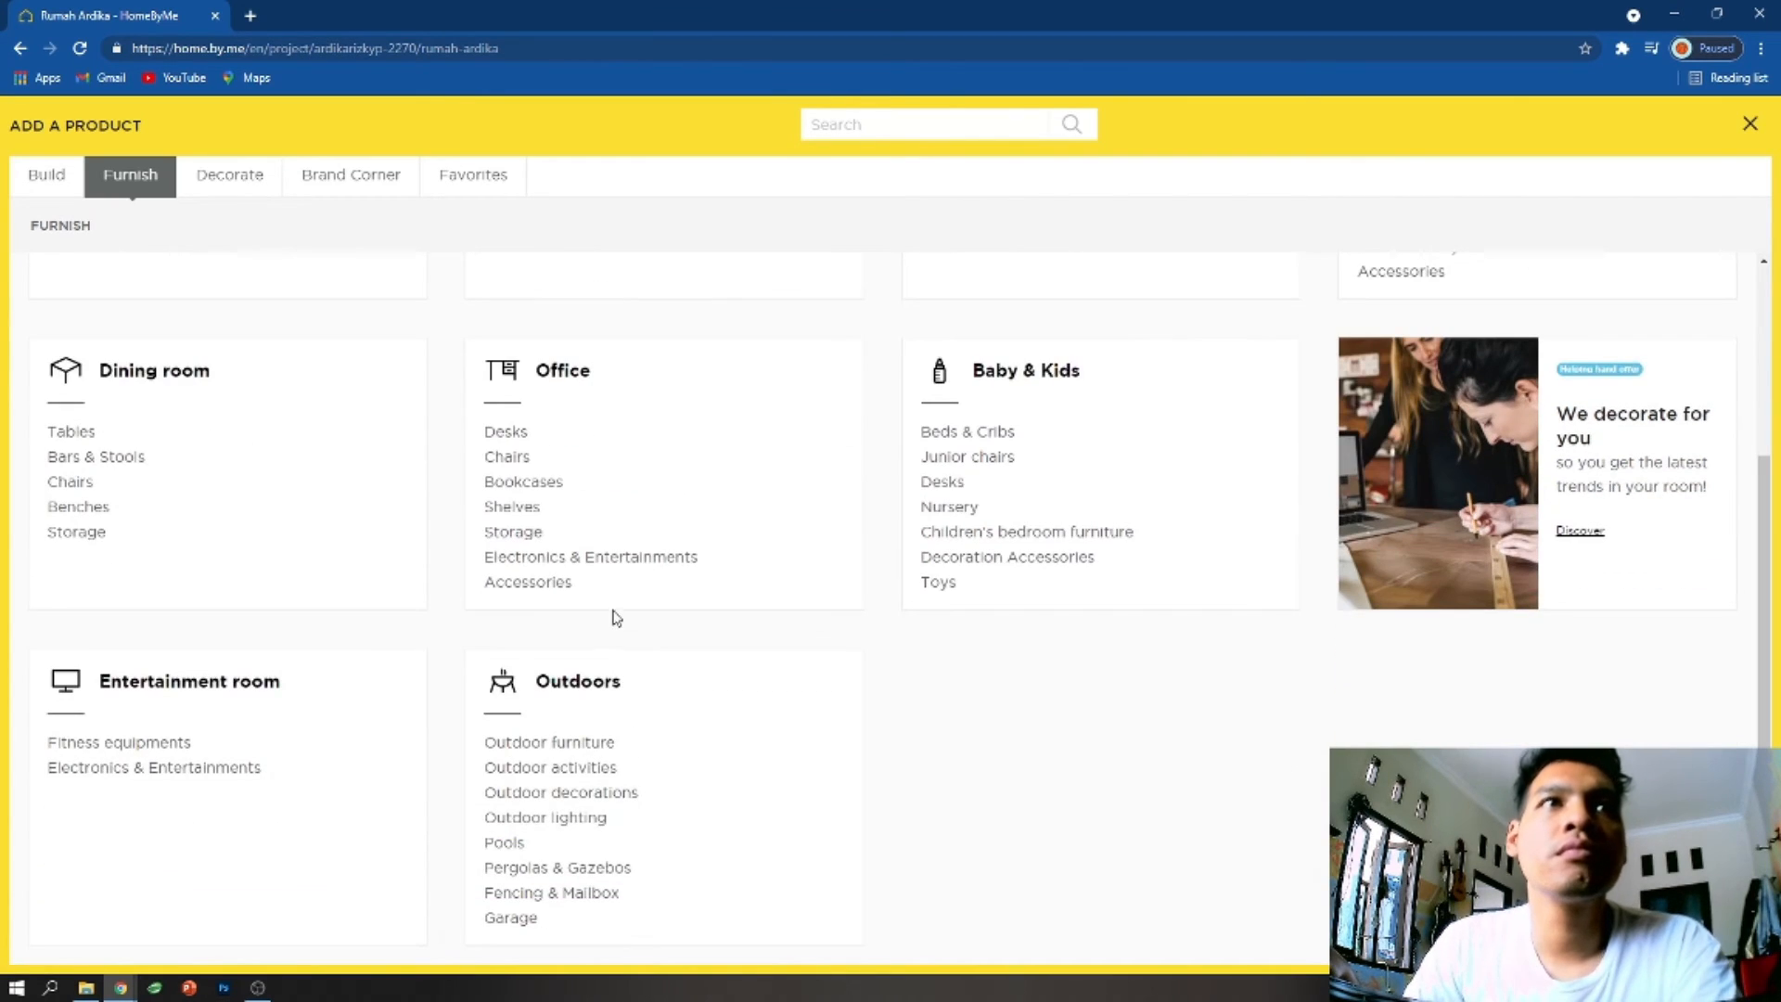
left_click(590, 803)
scroll(751, 742, "down", 20)
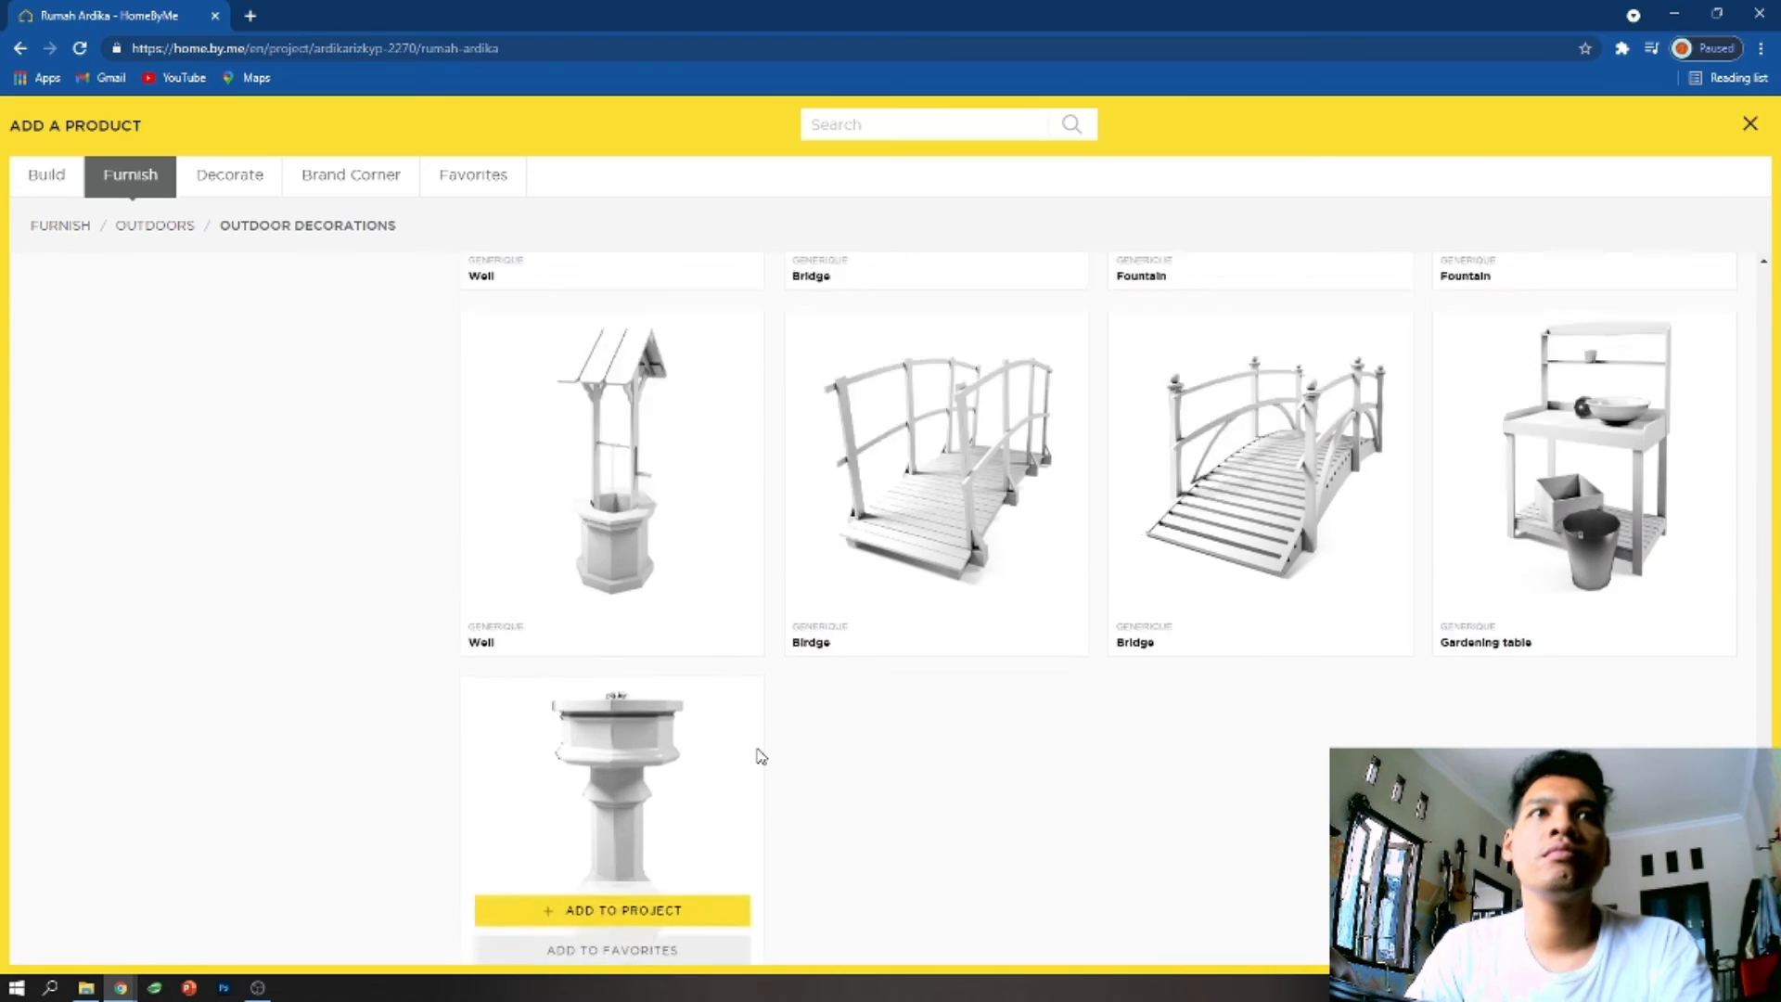
scroll(756, 751, "up", 10)
- Browse the gates in the outdoor Fencing & Mailbox category
left_click(155, 226)
scroll(684, 600, "down", 3)
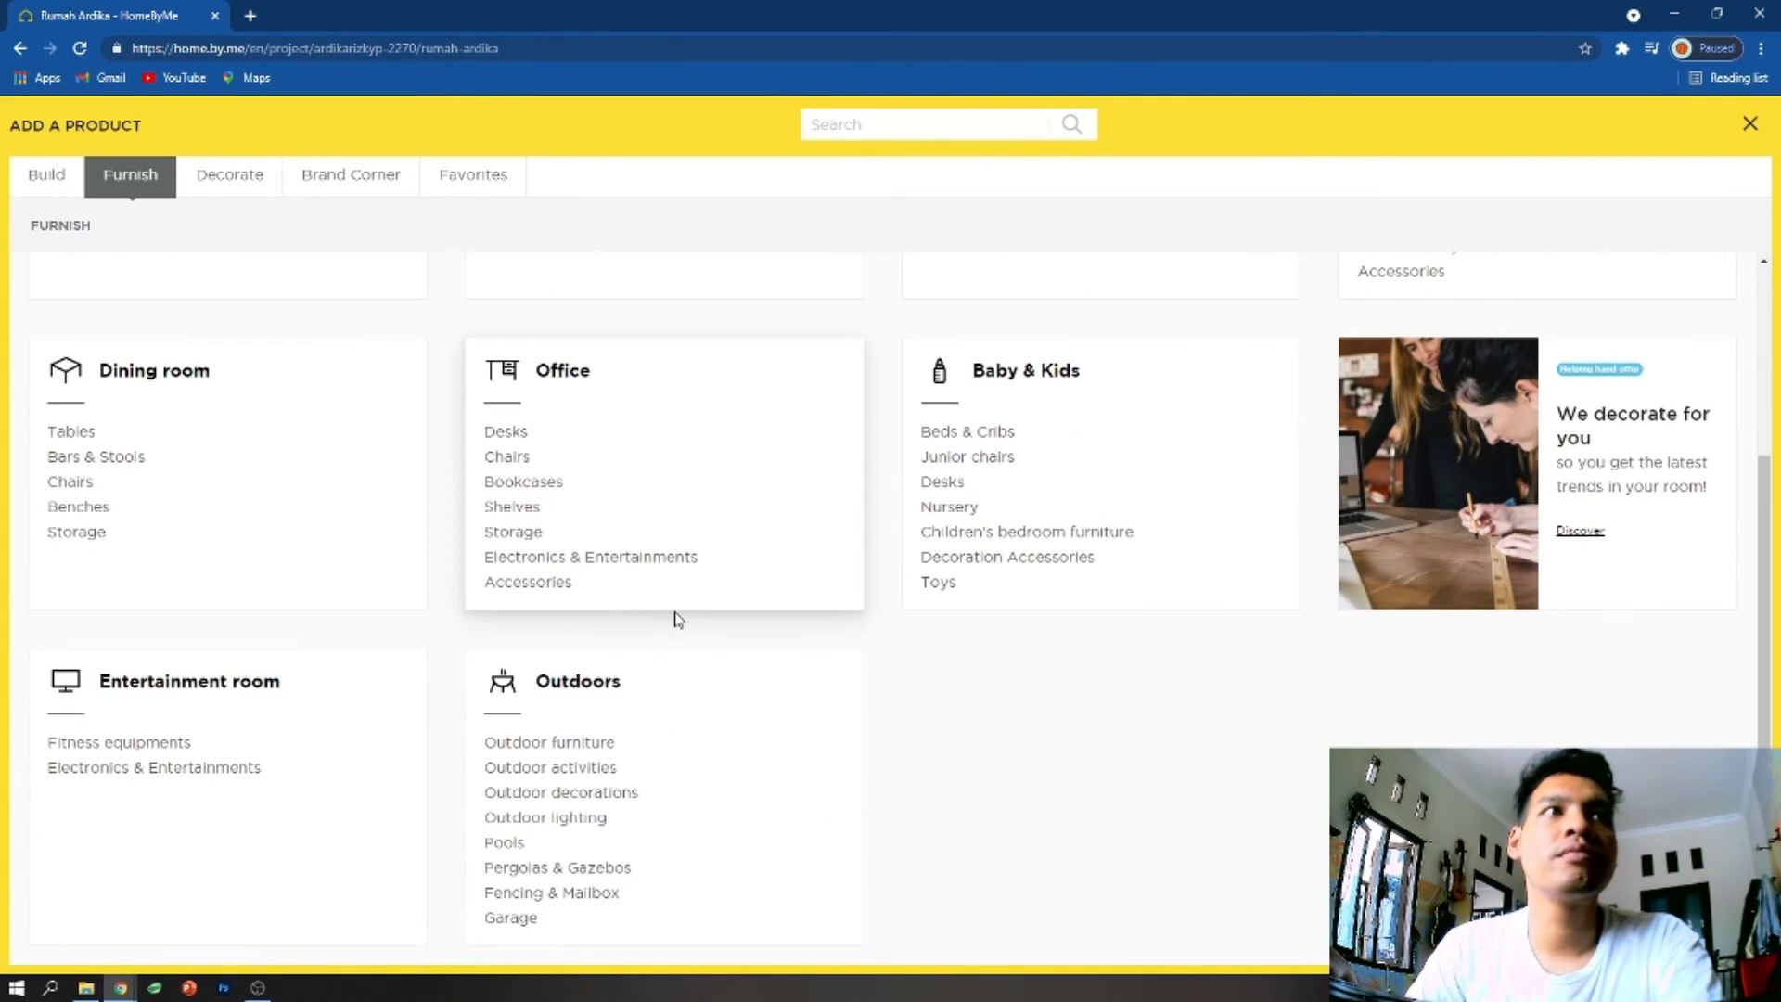
left_click(586, 893)
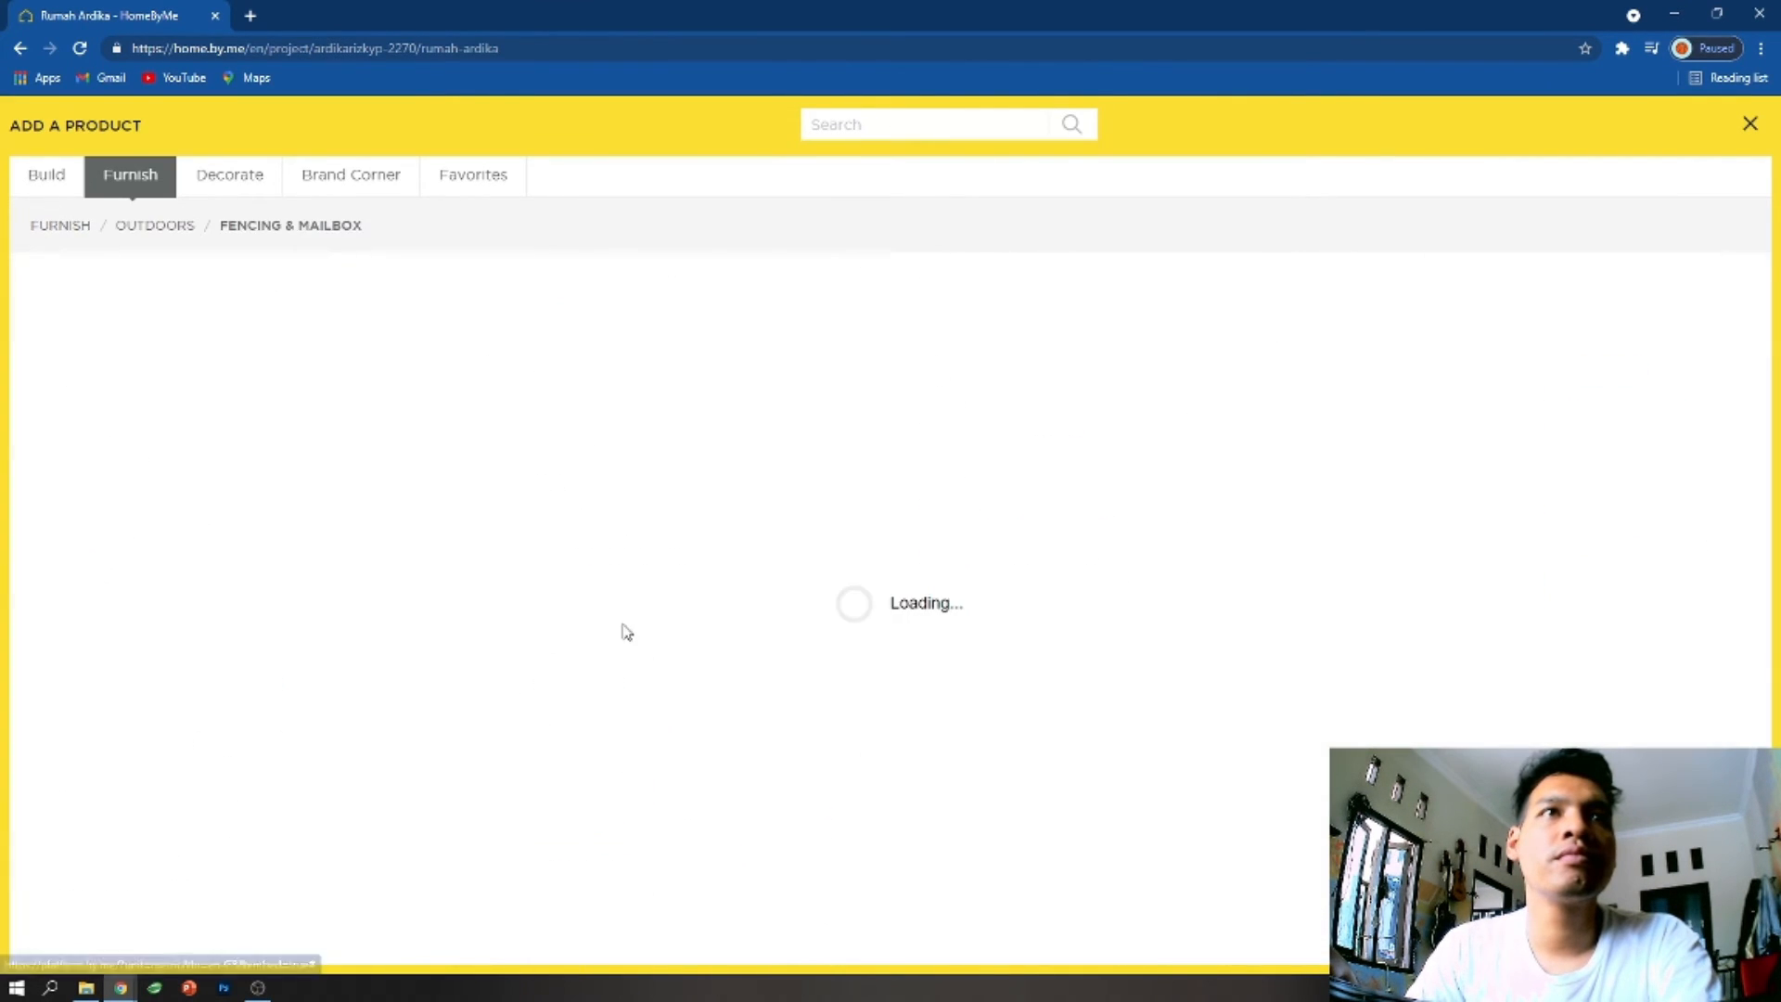
scroll(584, 723, "down", 10)
scroll(603, 705, "down", 15)
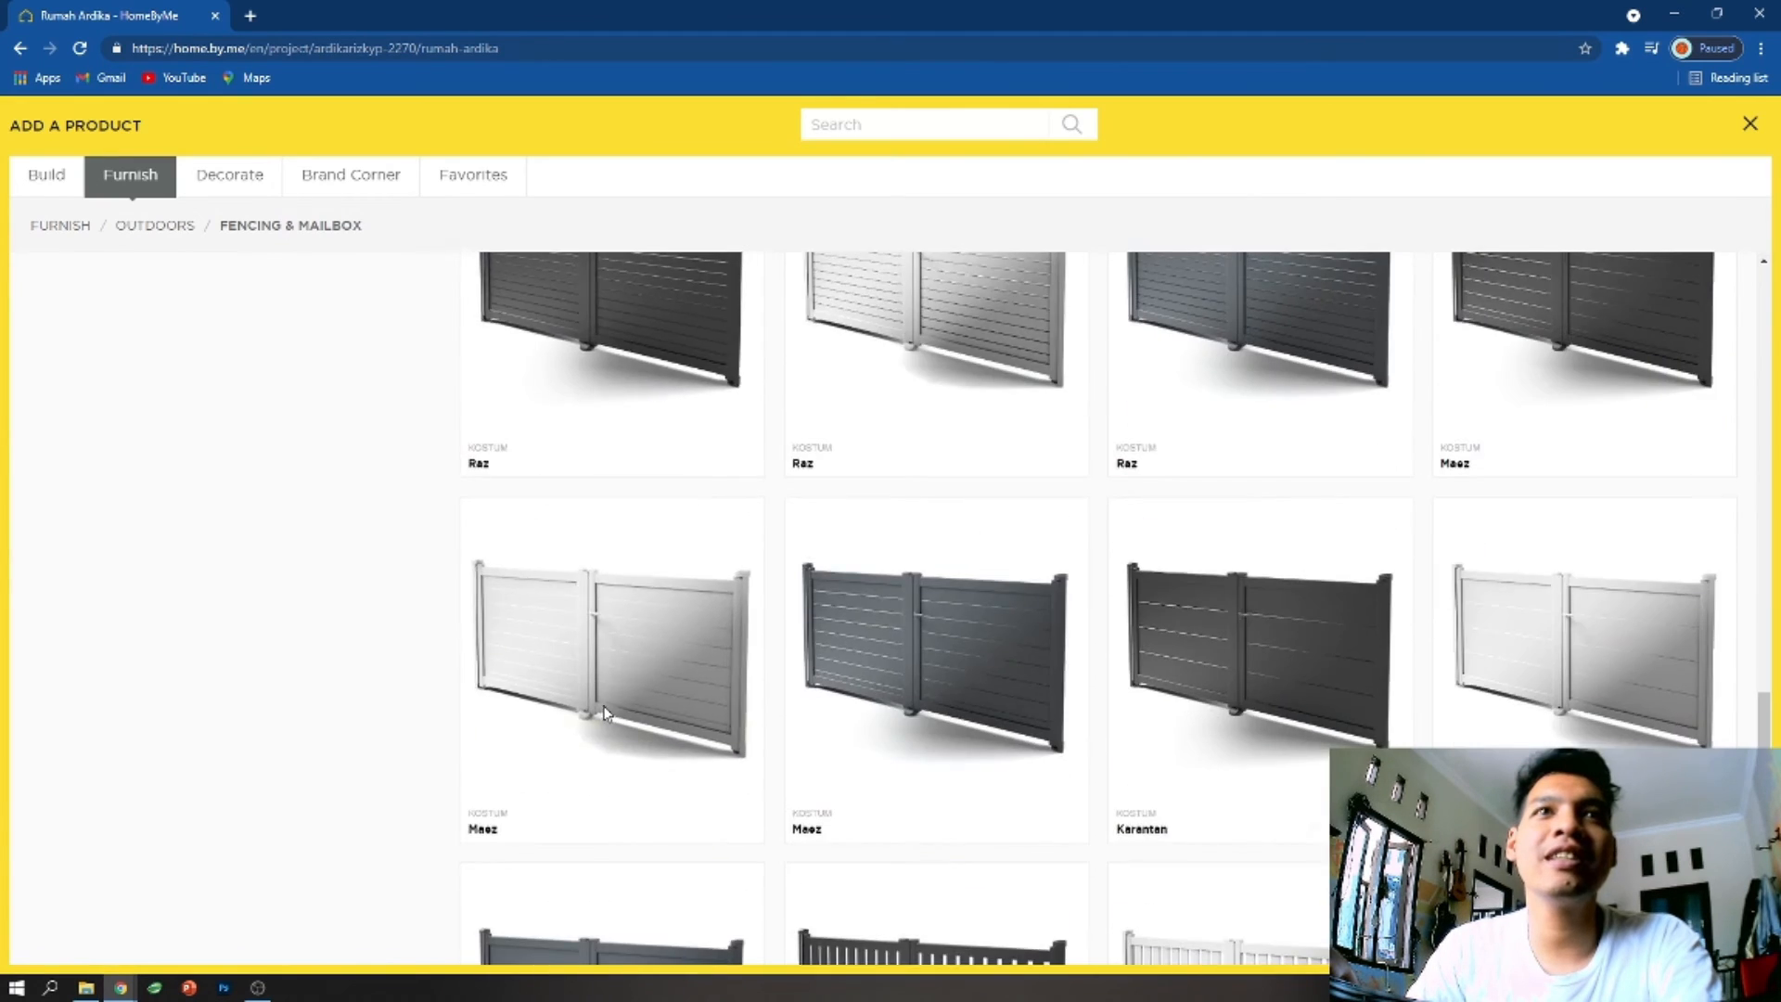
scroll(604, 715, "up", 10)
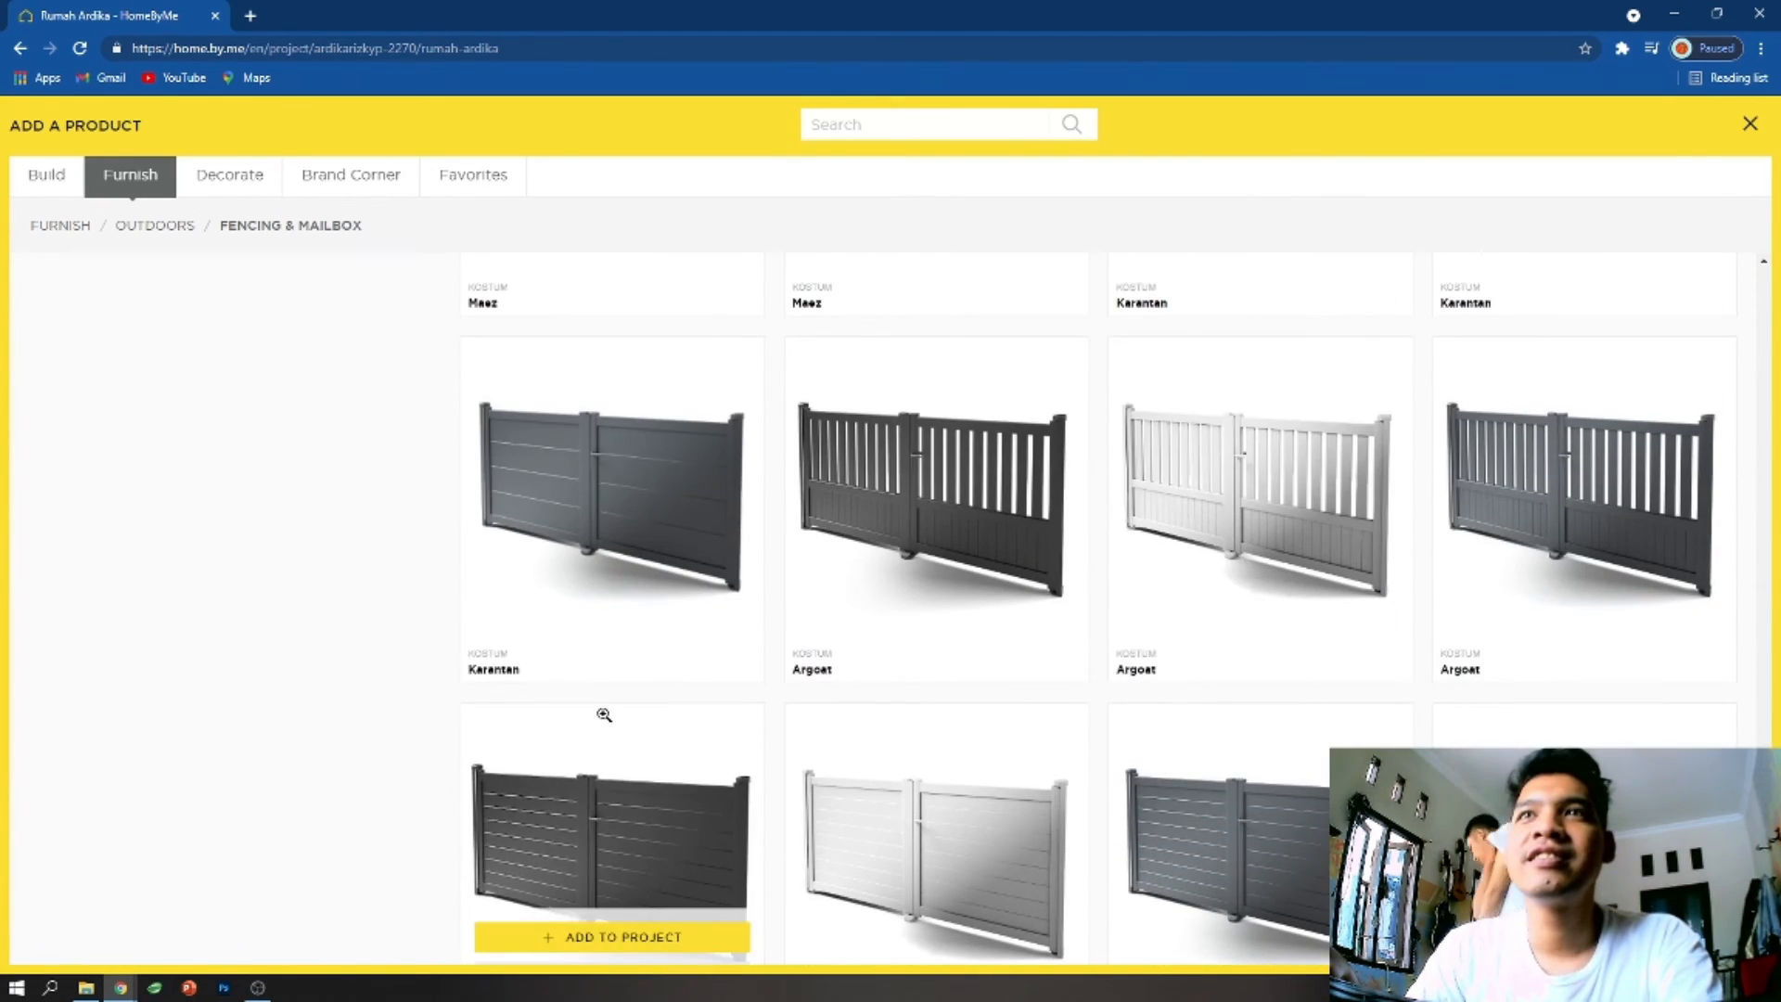
scroll(604, 714, "up", 10)
- Browse the outdoor Pergolas & Gazebos category
left_click(147, 226)
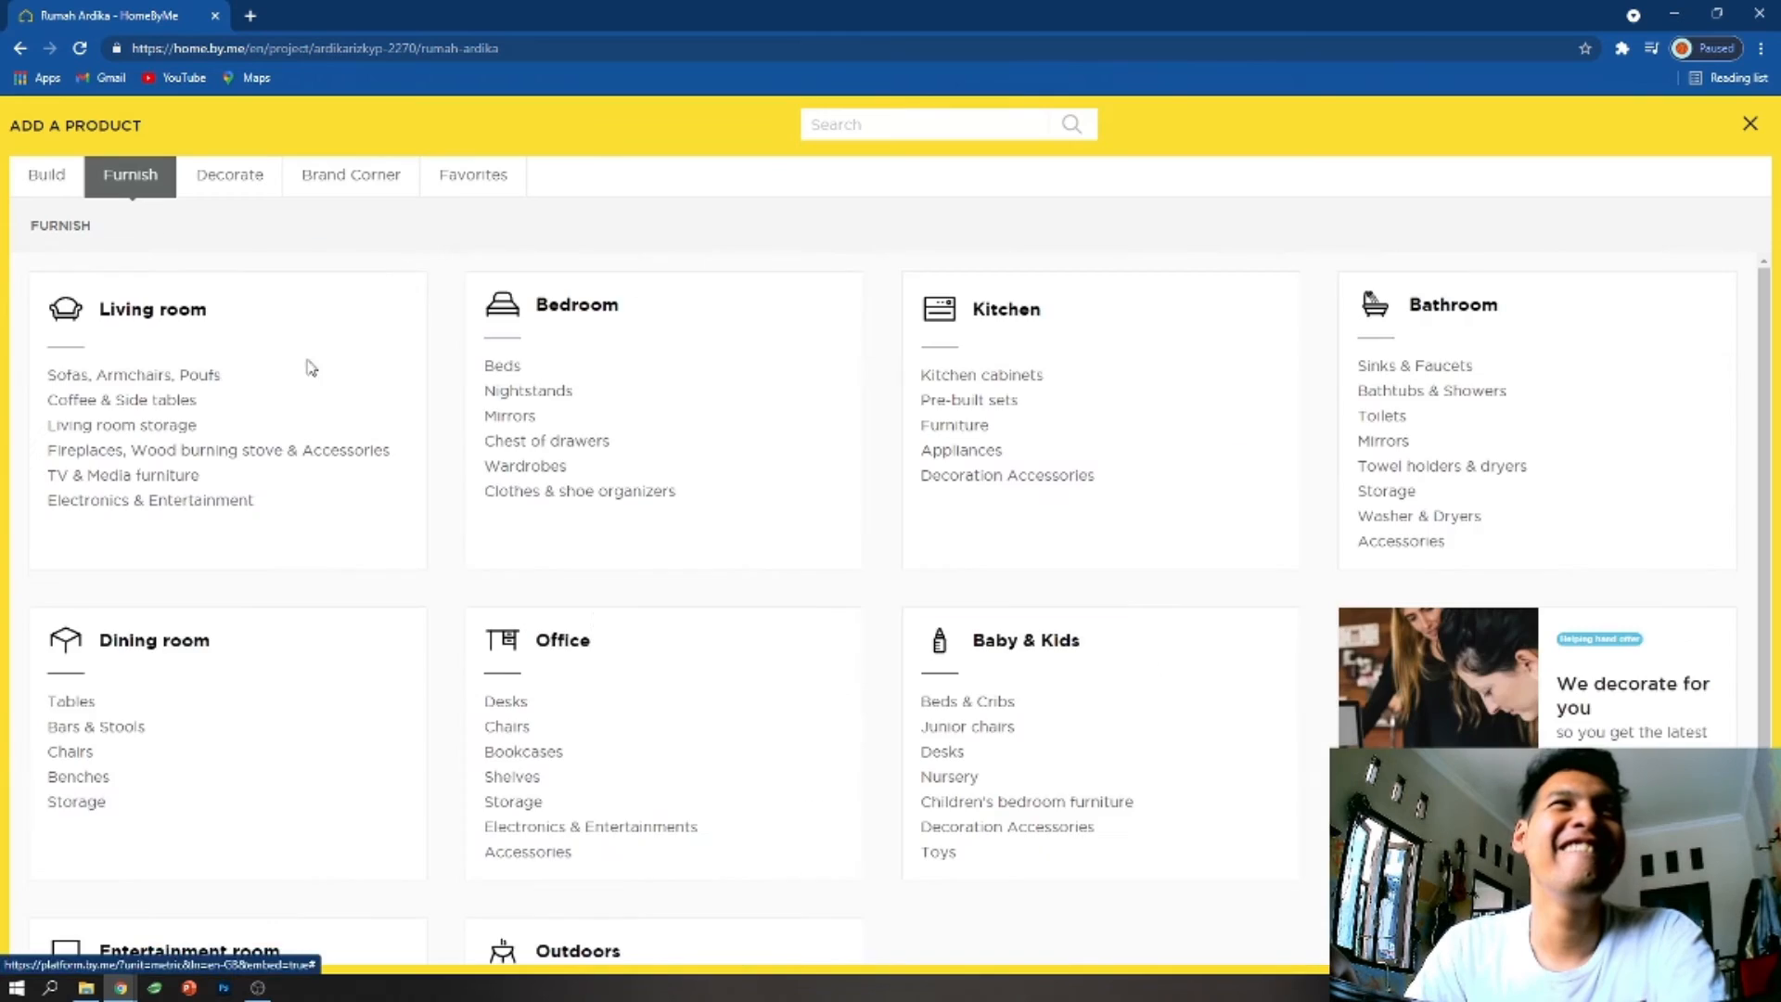
scroll(610, 766, "down", 3)
left_click(564, 868)
scroll(577, 770, "down", 10)
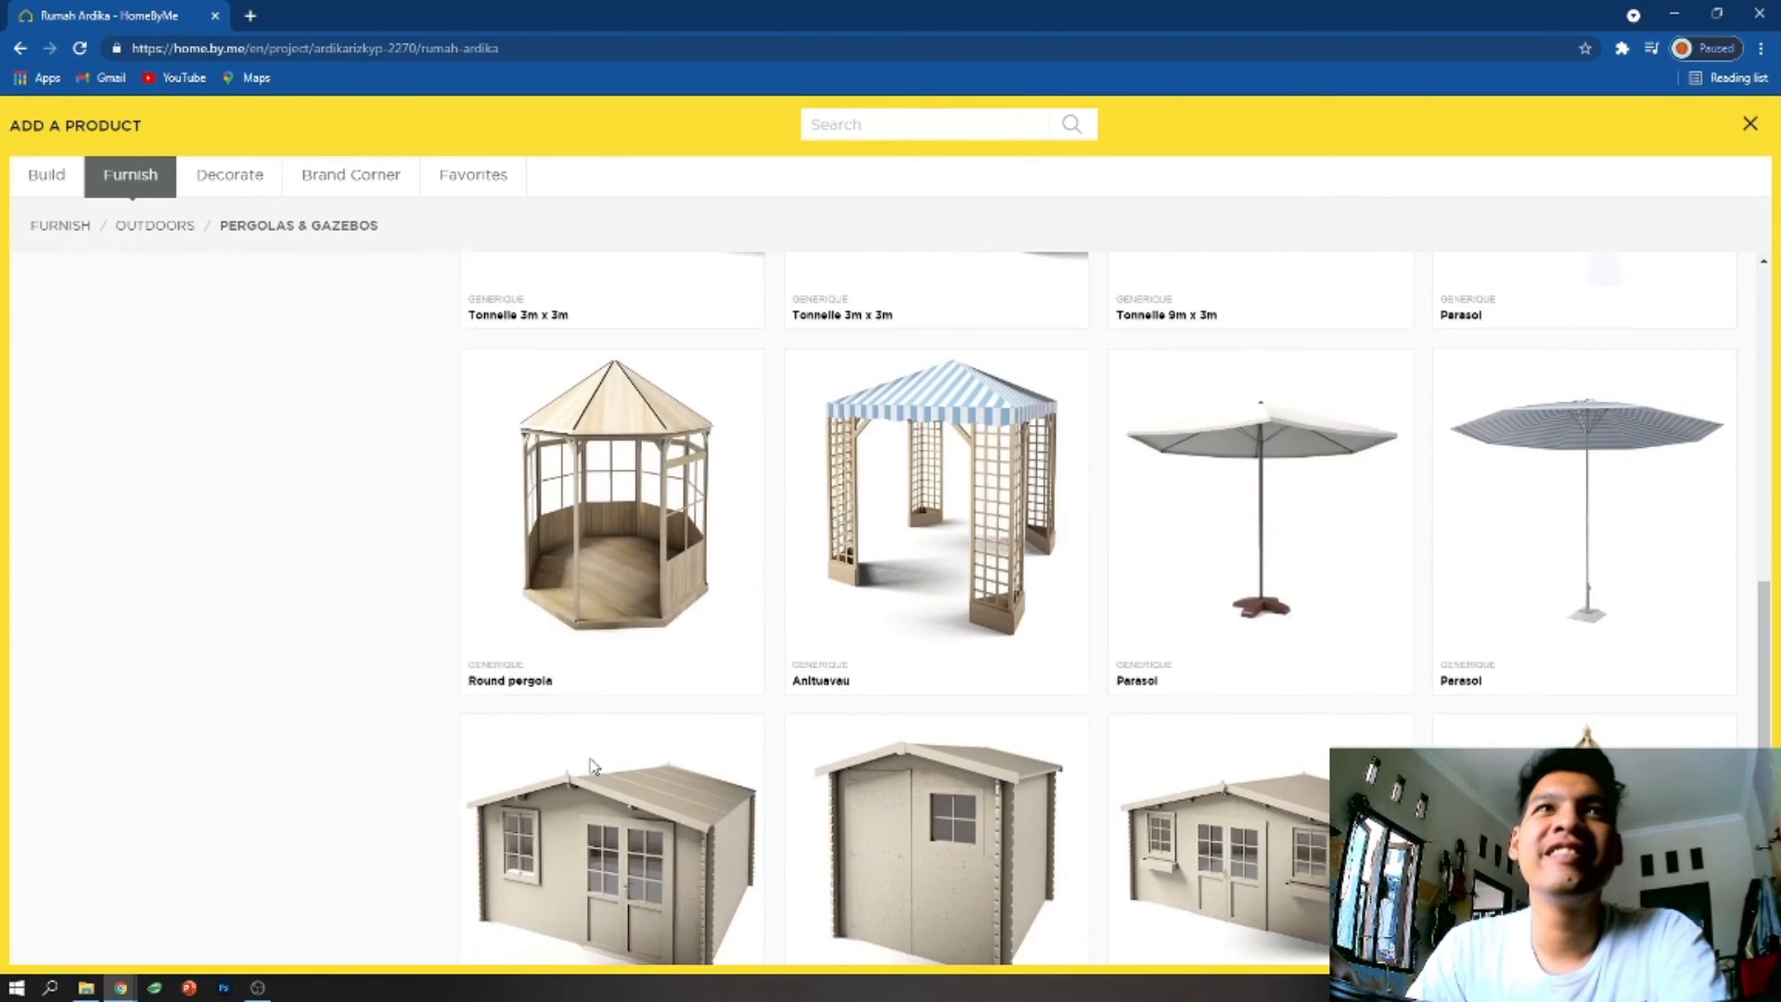
left_click(166, 231)
scroll(594, 823, "down", 3)
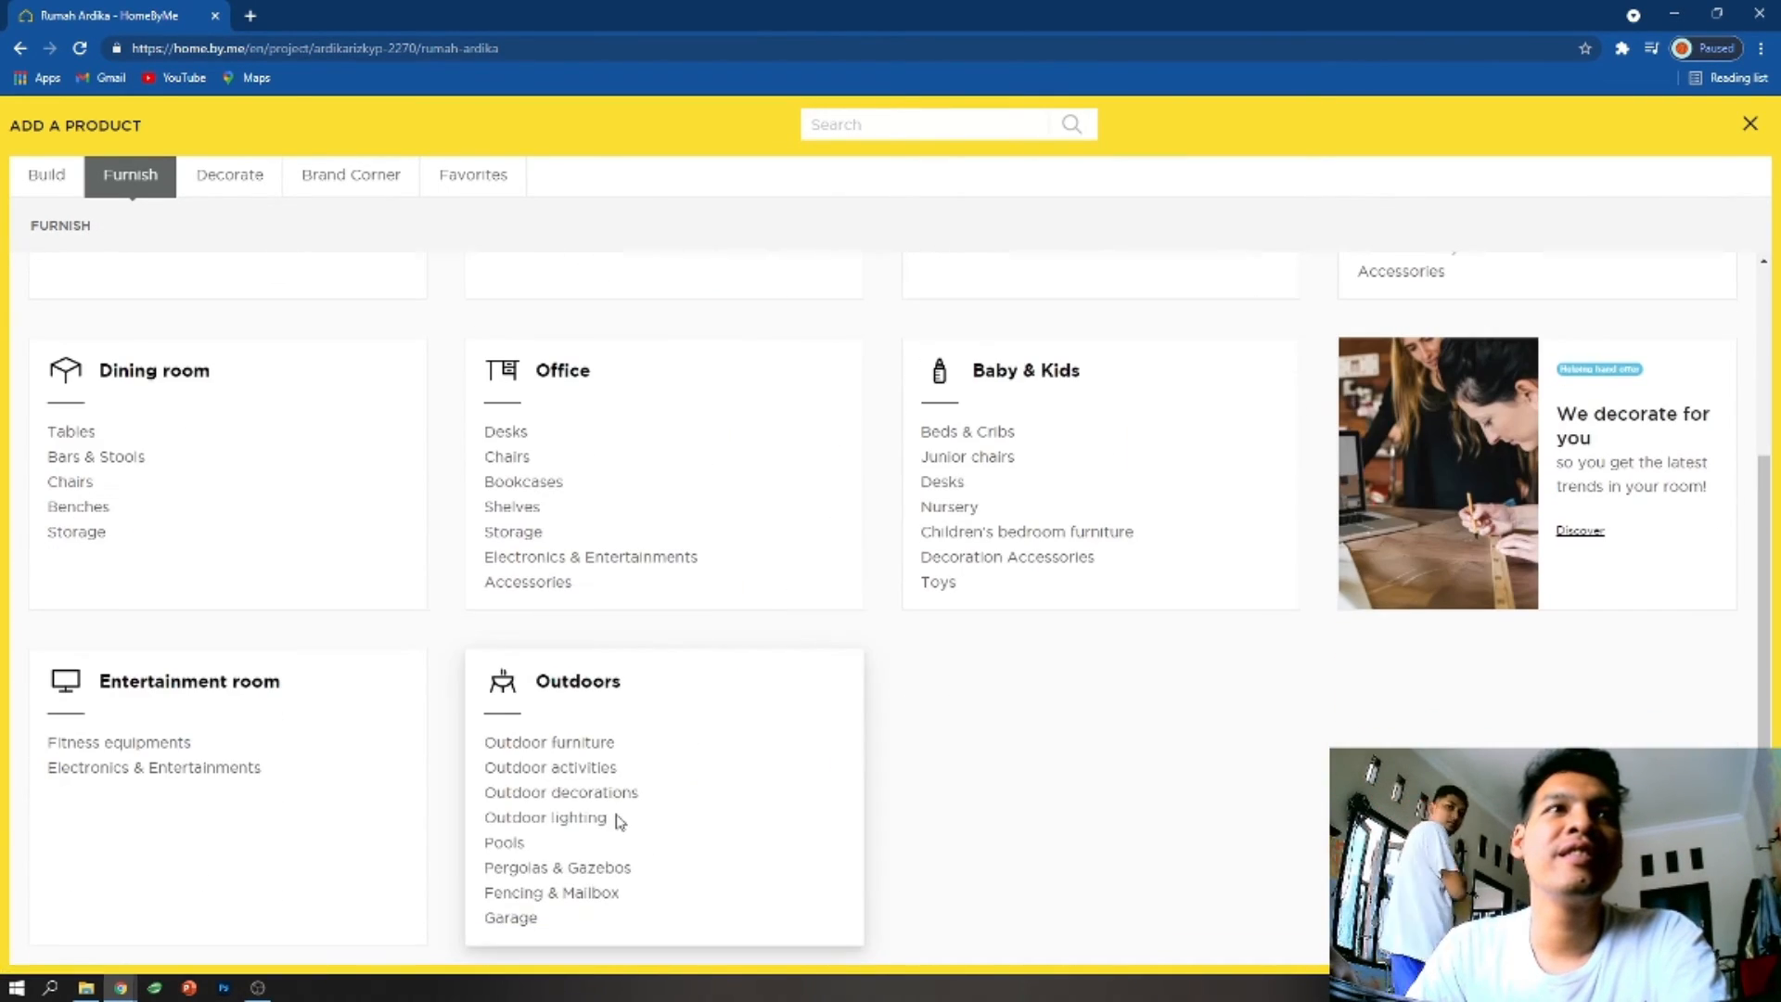
left_click(550, 868)
- Check the outdoor lighting products and browse the vehicles and tools in the Garage category
left_click(176, 224)
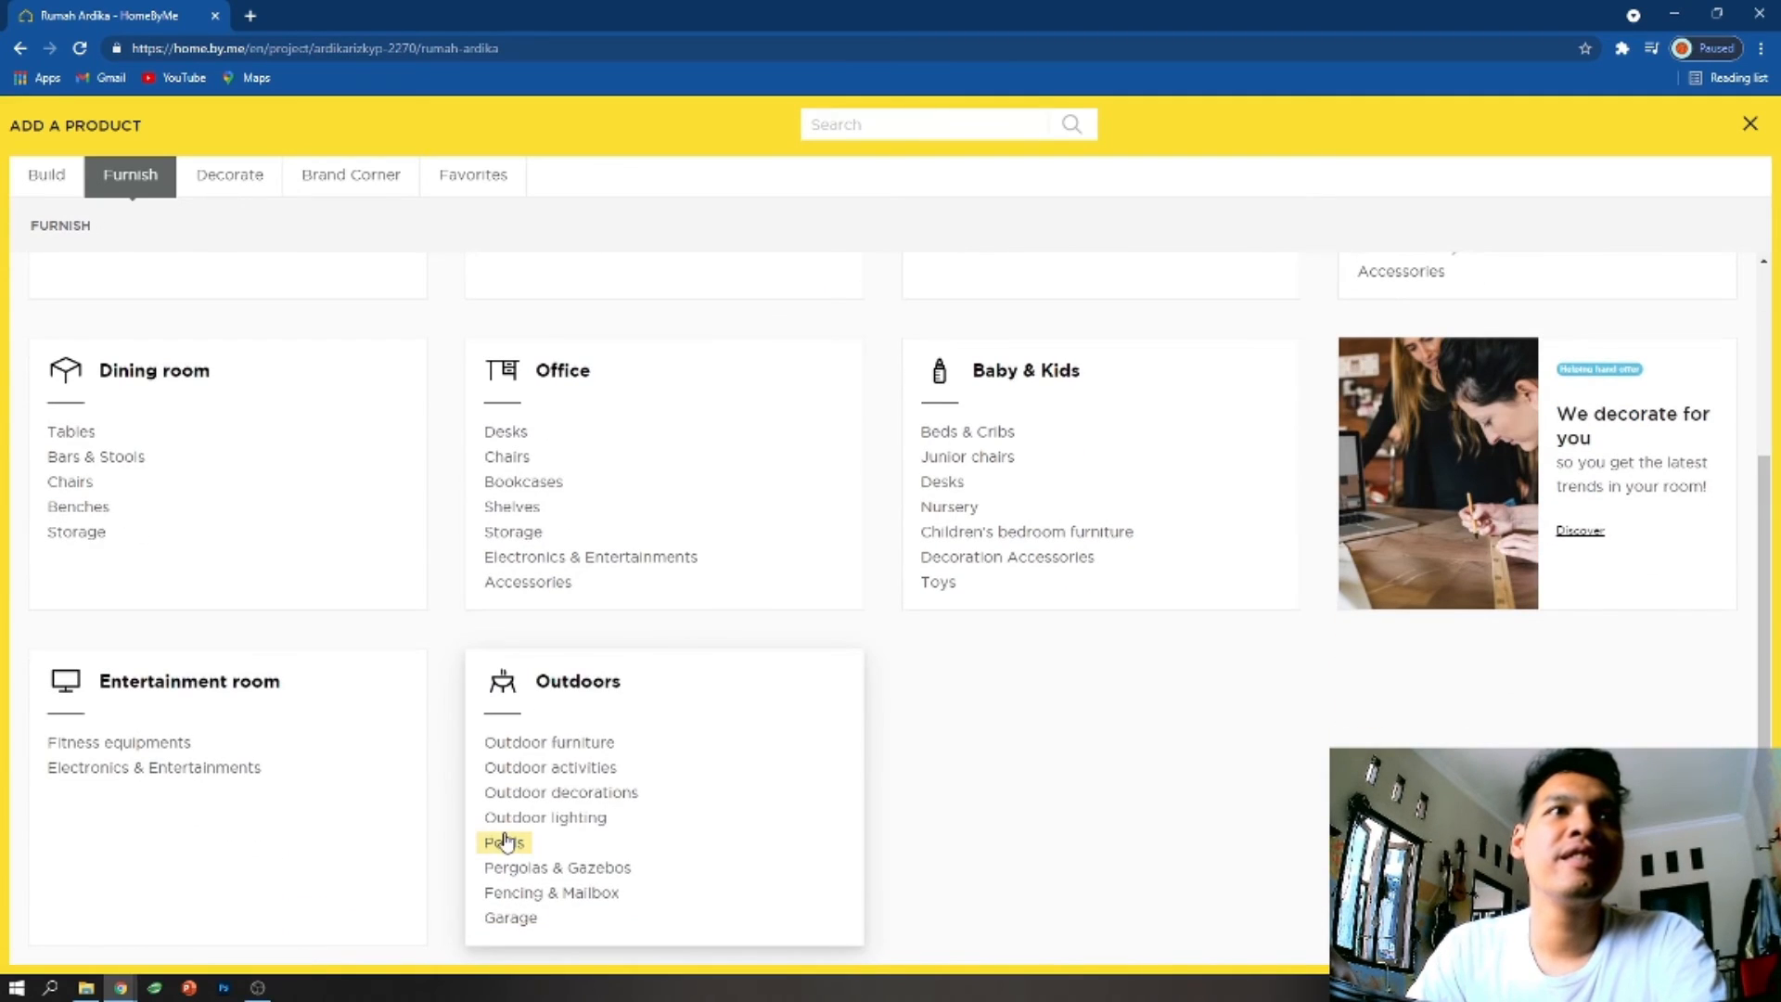
left_click(547, 818)
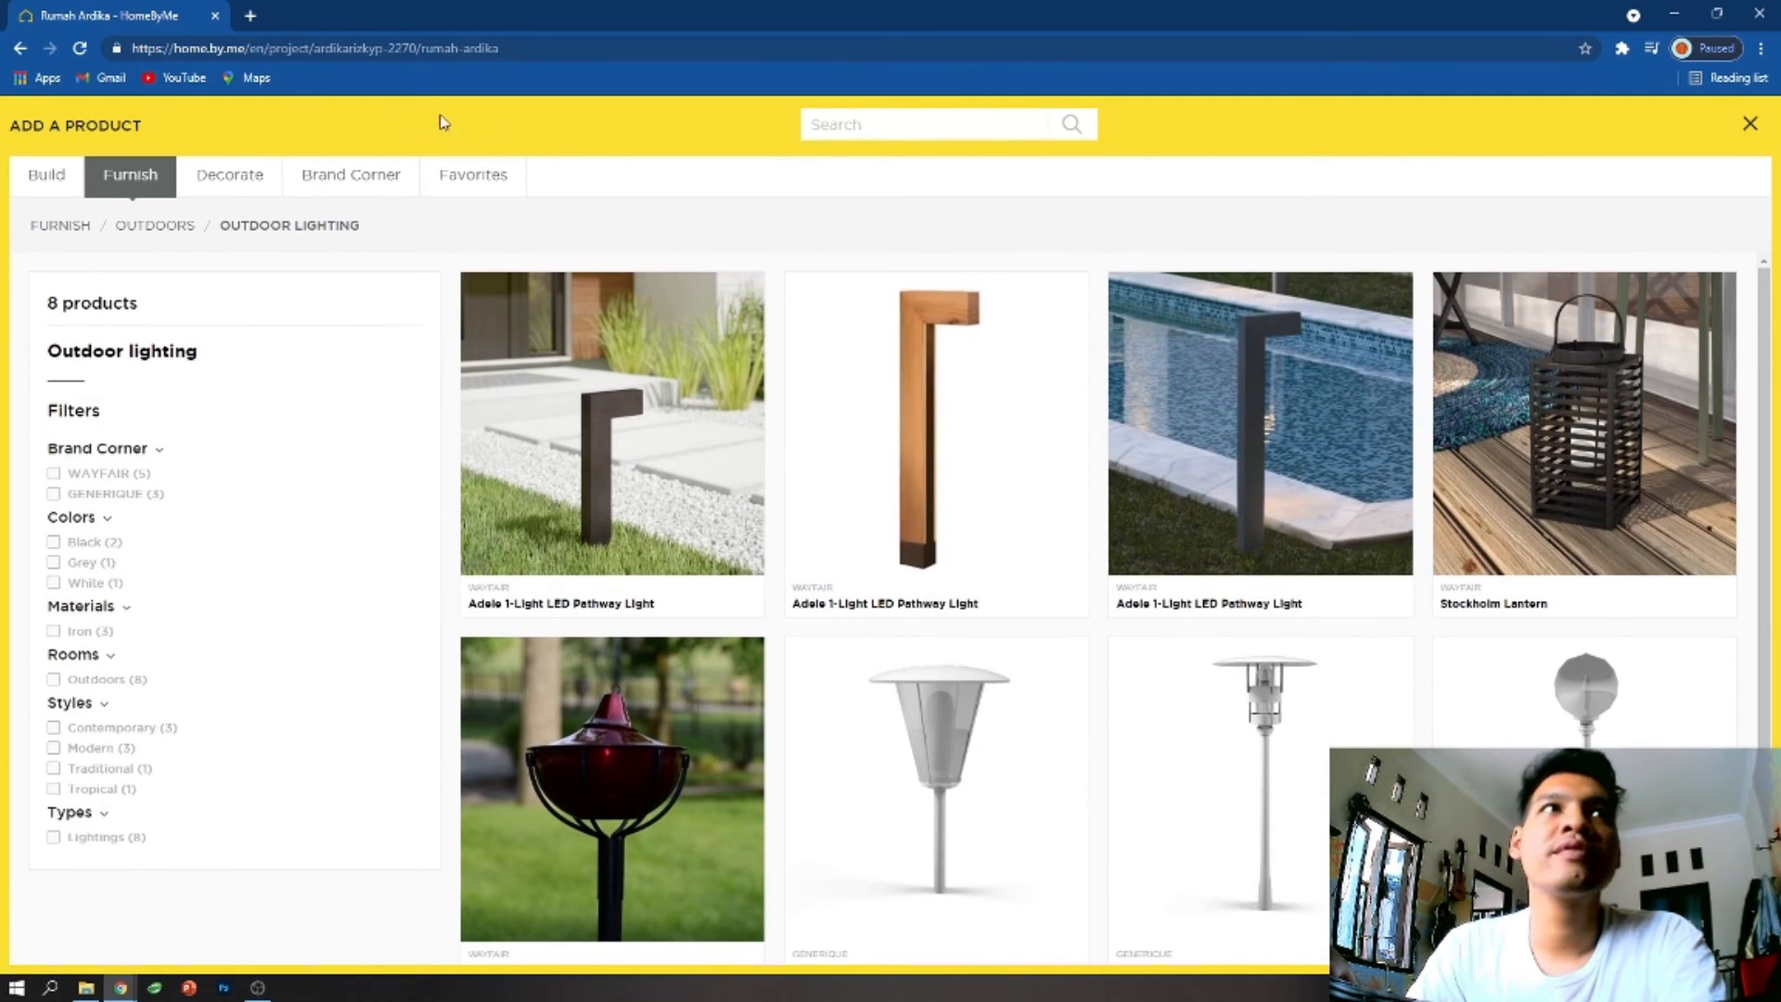
left_click(192, 224)
scroll(668, 796, "down", 3)
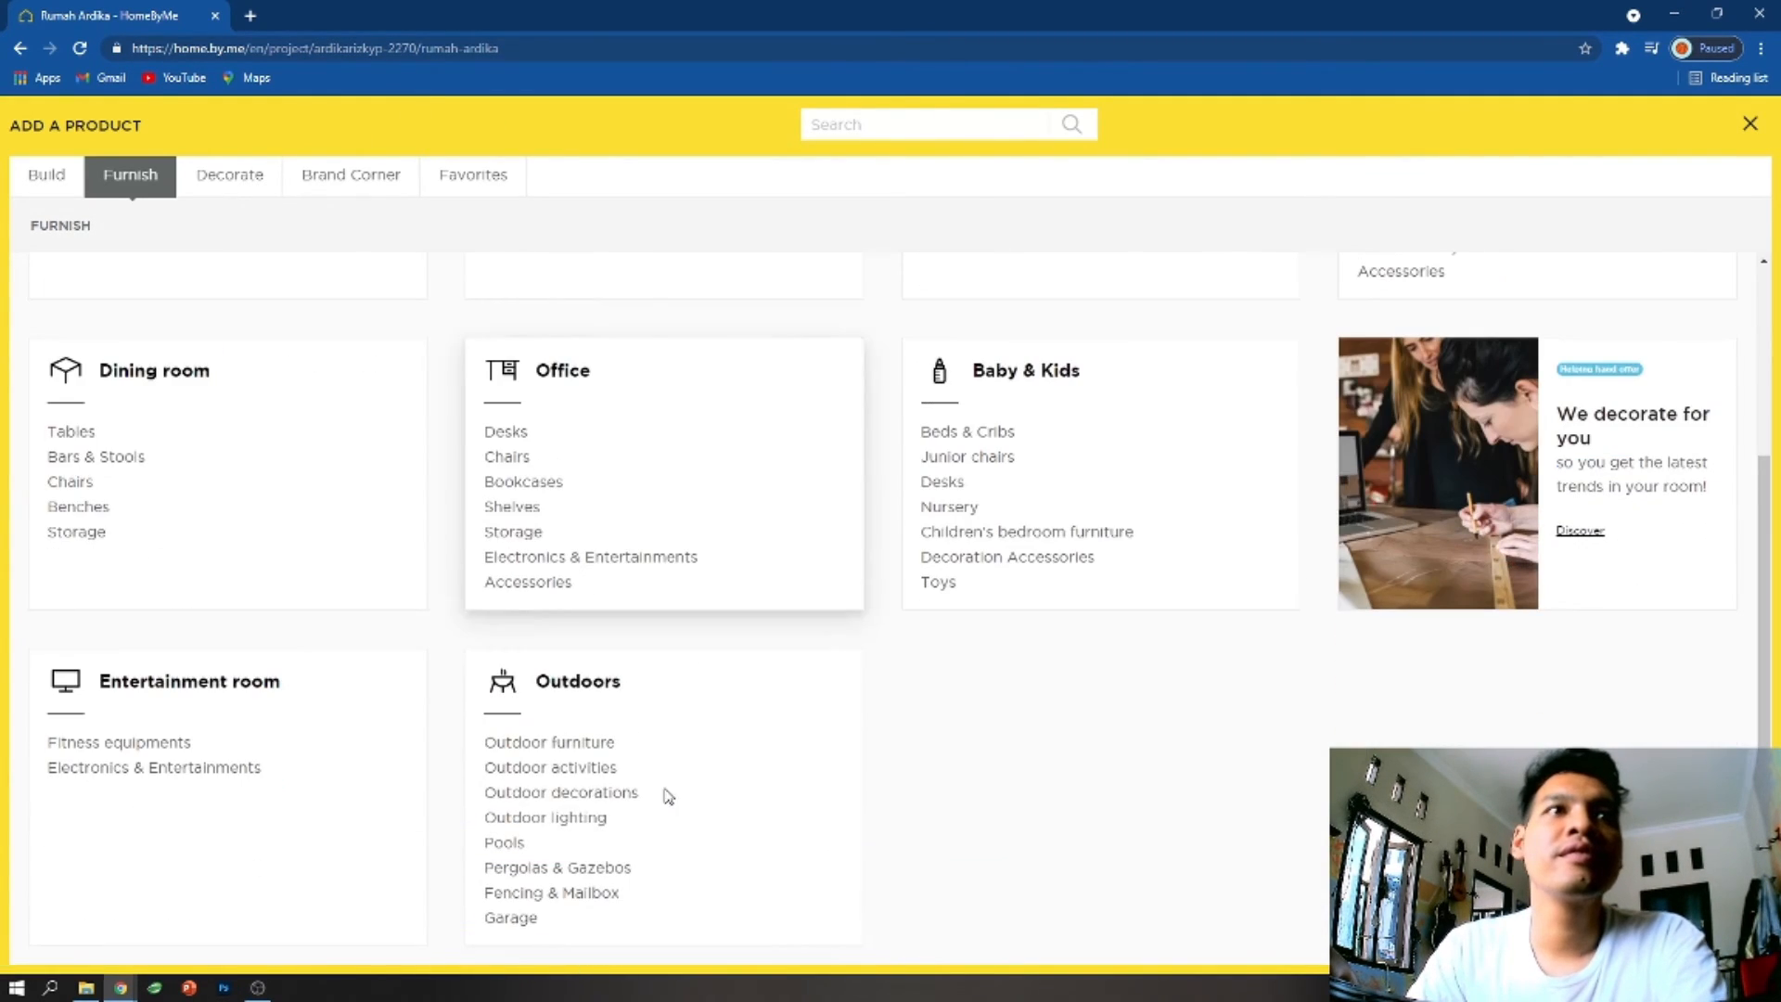
left_click(530, 918)
scroll(789, 705, "down", 10)
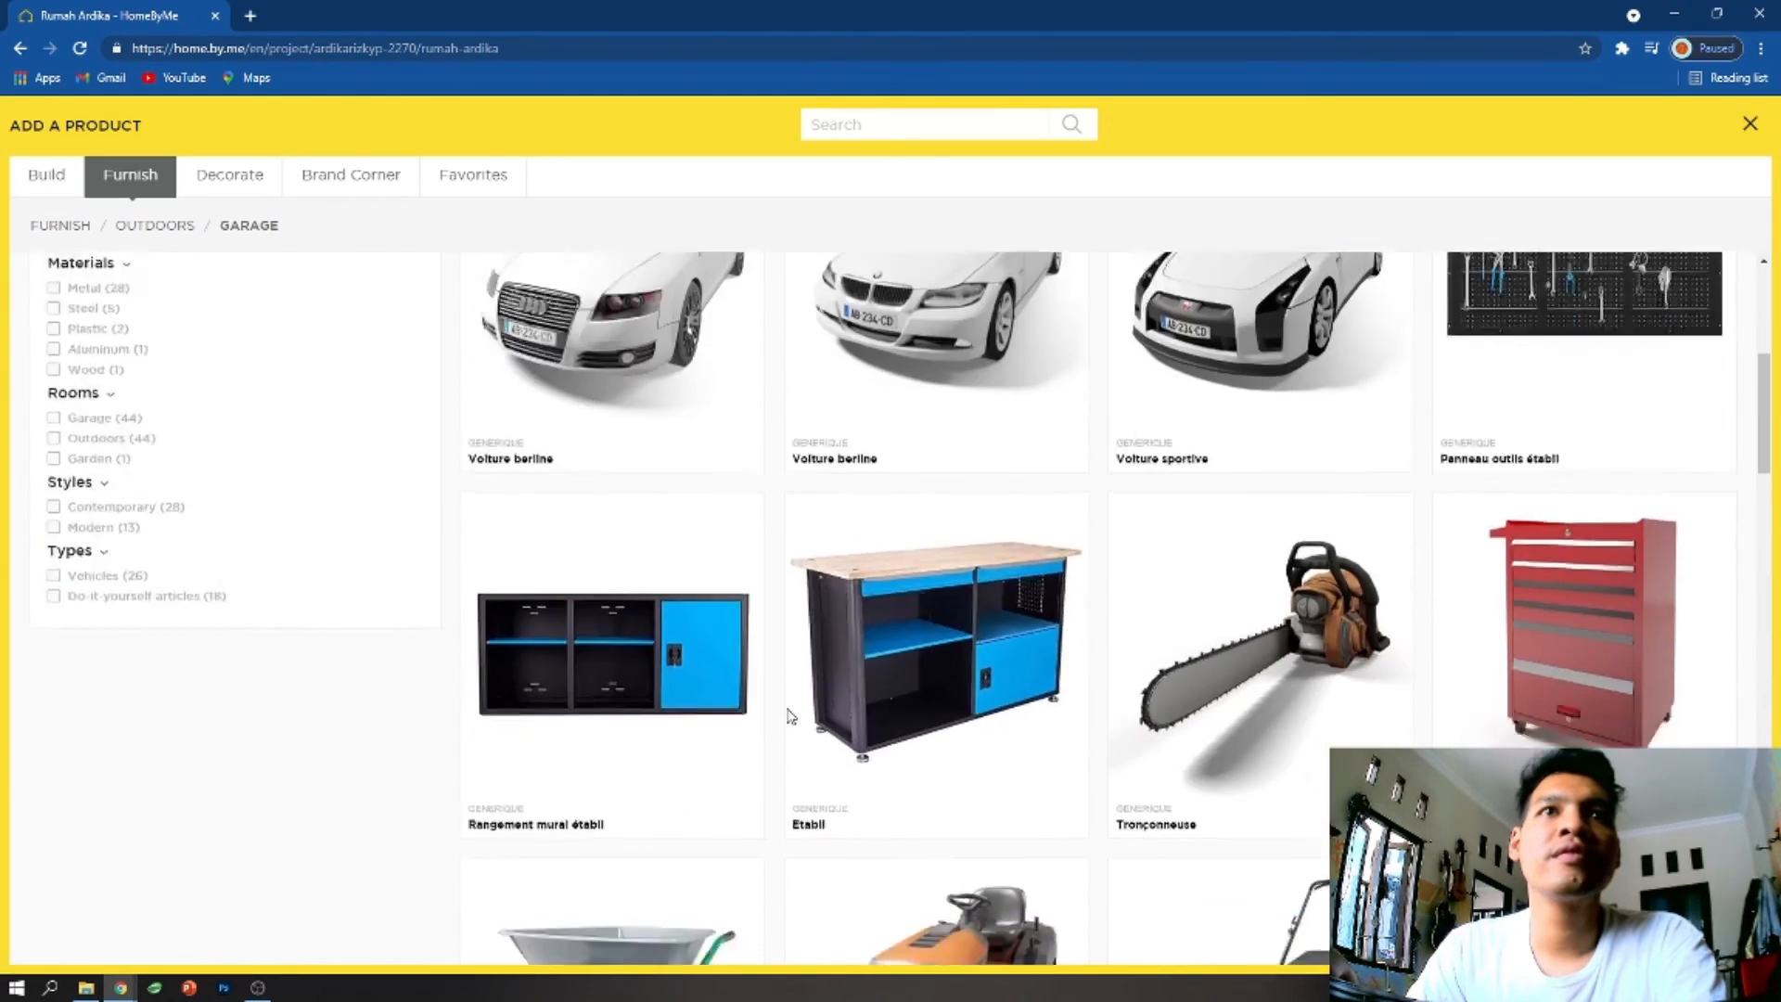
scroll(789, 719, "down", 10)
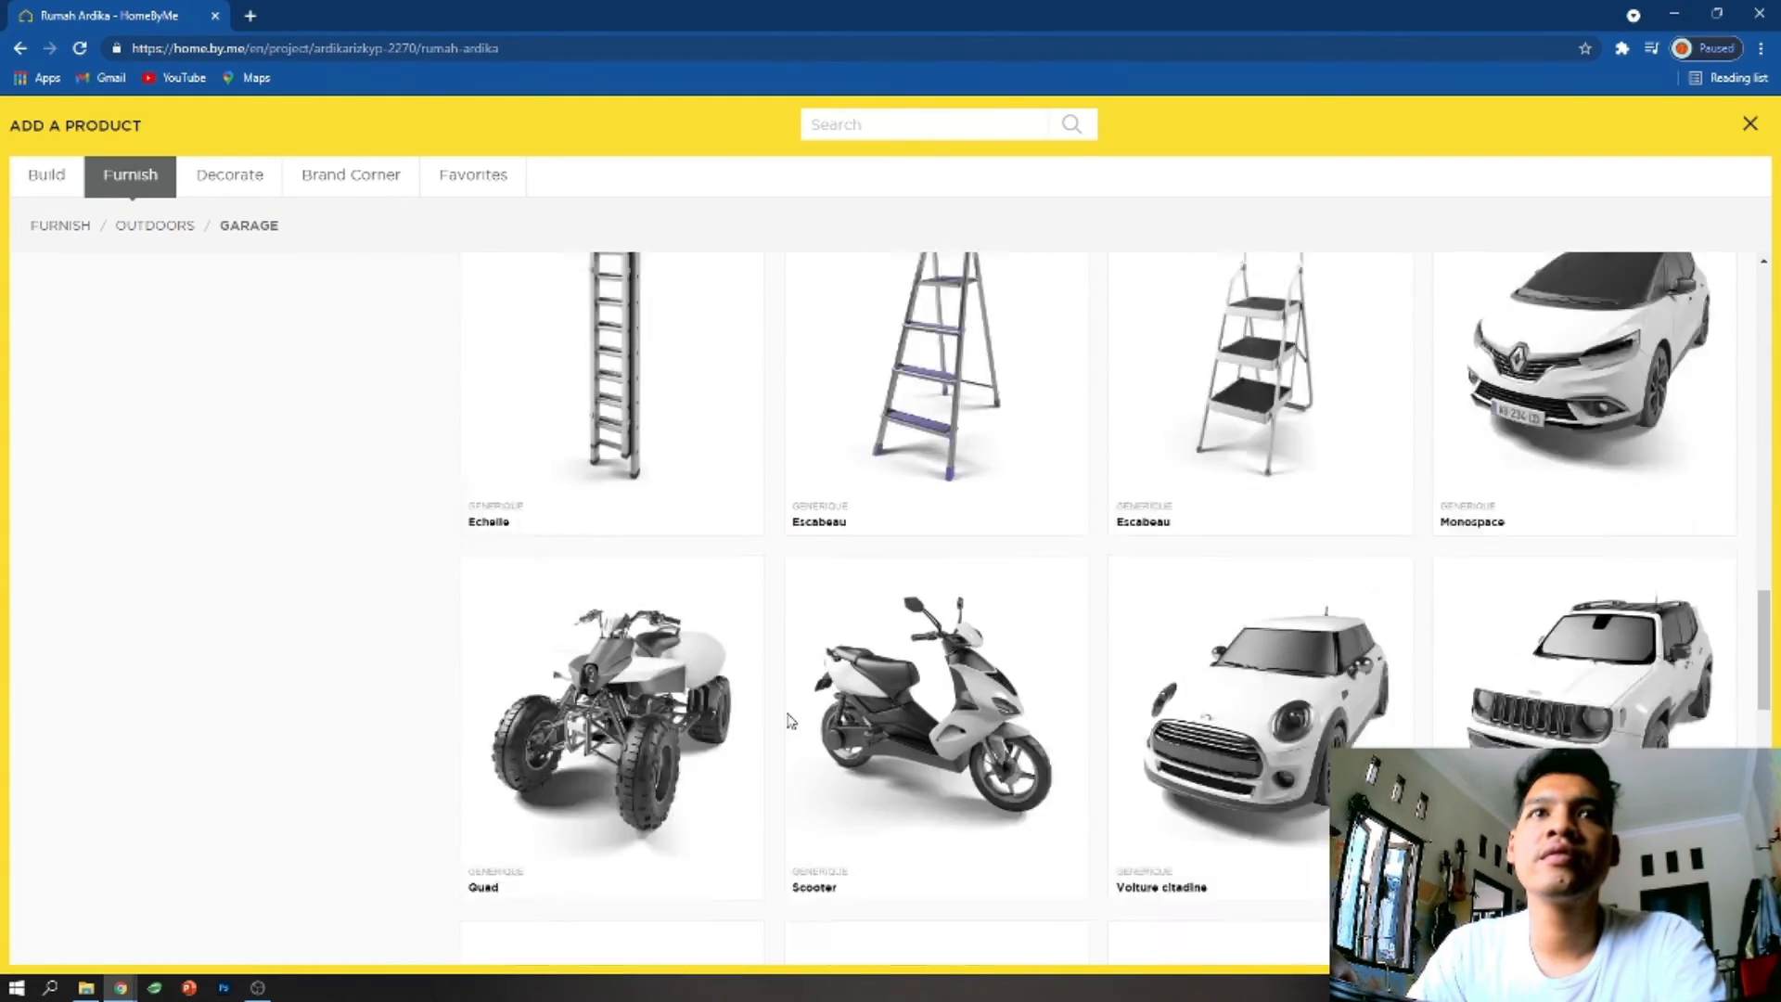
- Look through the outdoor Pergolas & Gazebos products again
scroll(783, 719, "up", 10)
left_click(179, 226)
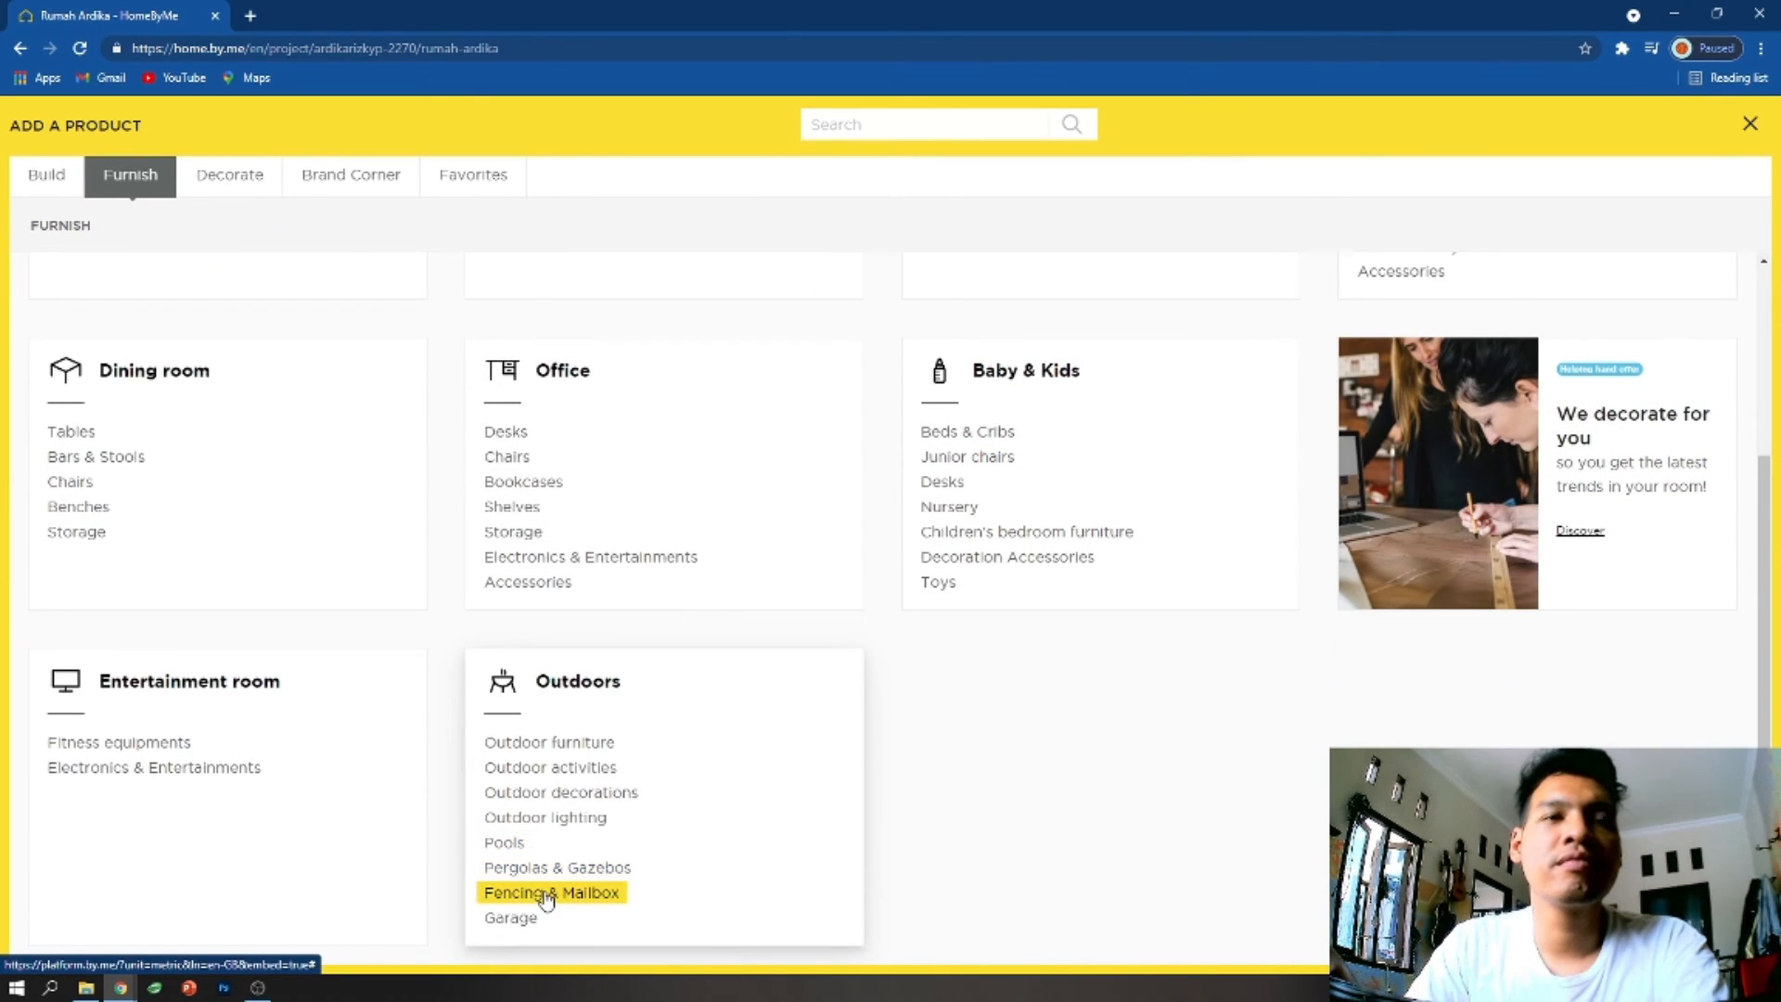
left_click(554, 868)
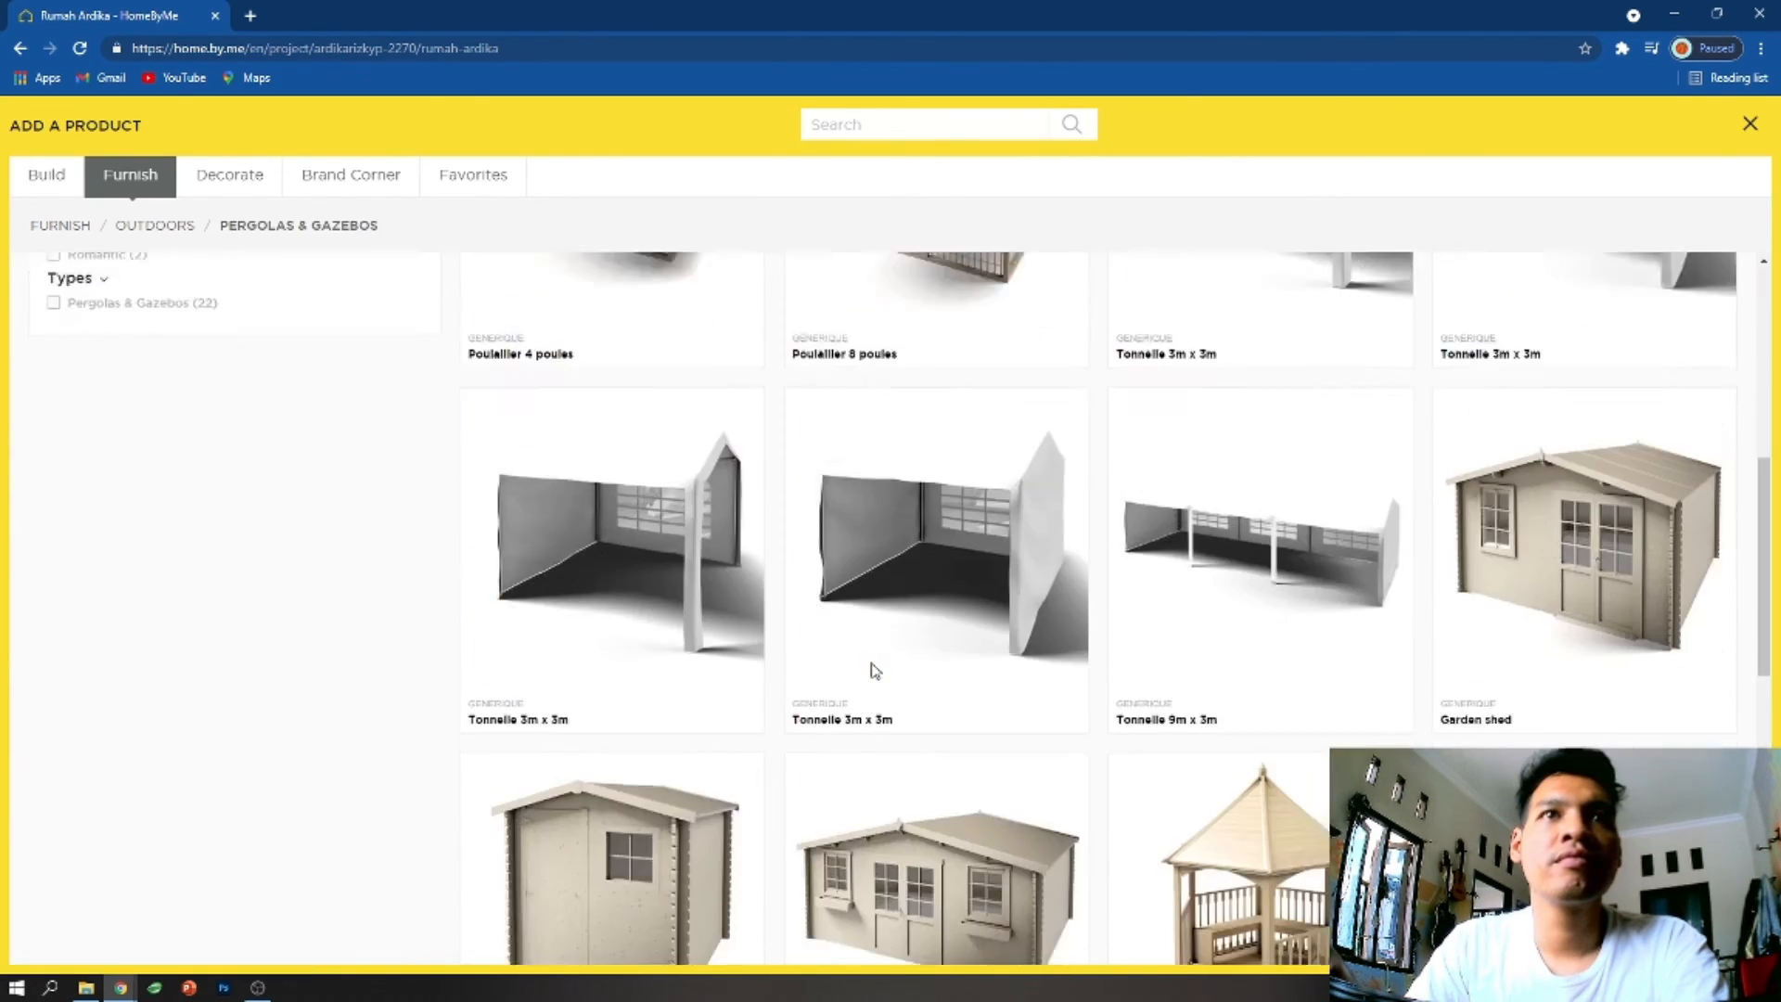
- Choose the dark grey Karantan gate from the outdoor Fencing & Mailbox category and place it outside the house
left_click(150, 228)
left_click(547, 891)
scroll(943, 596, "down", 20)
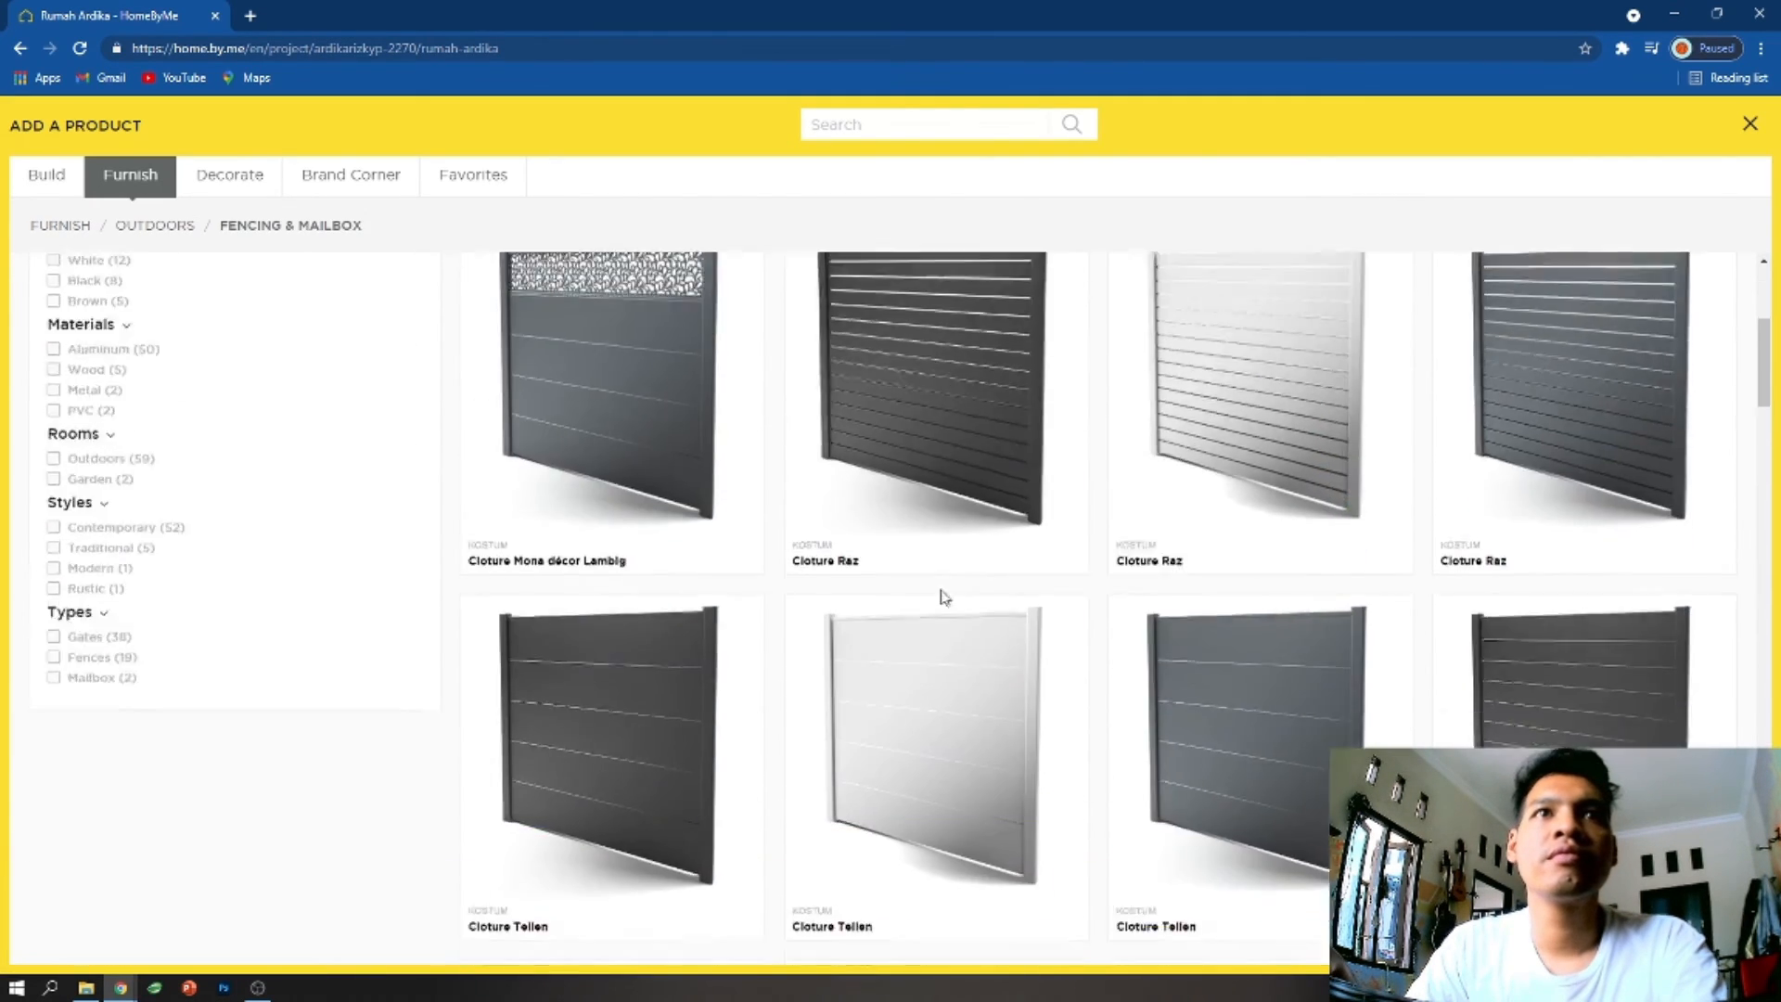
scroll(963, 628, "up", 4)
scroll(963, 628, "down", 15)
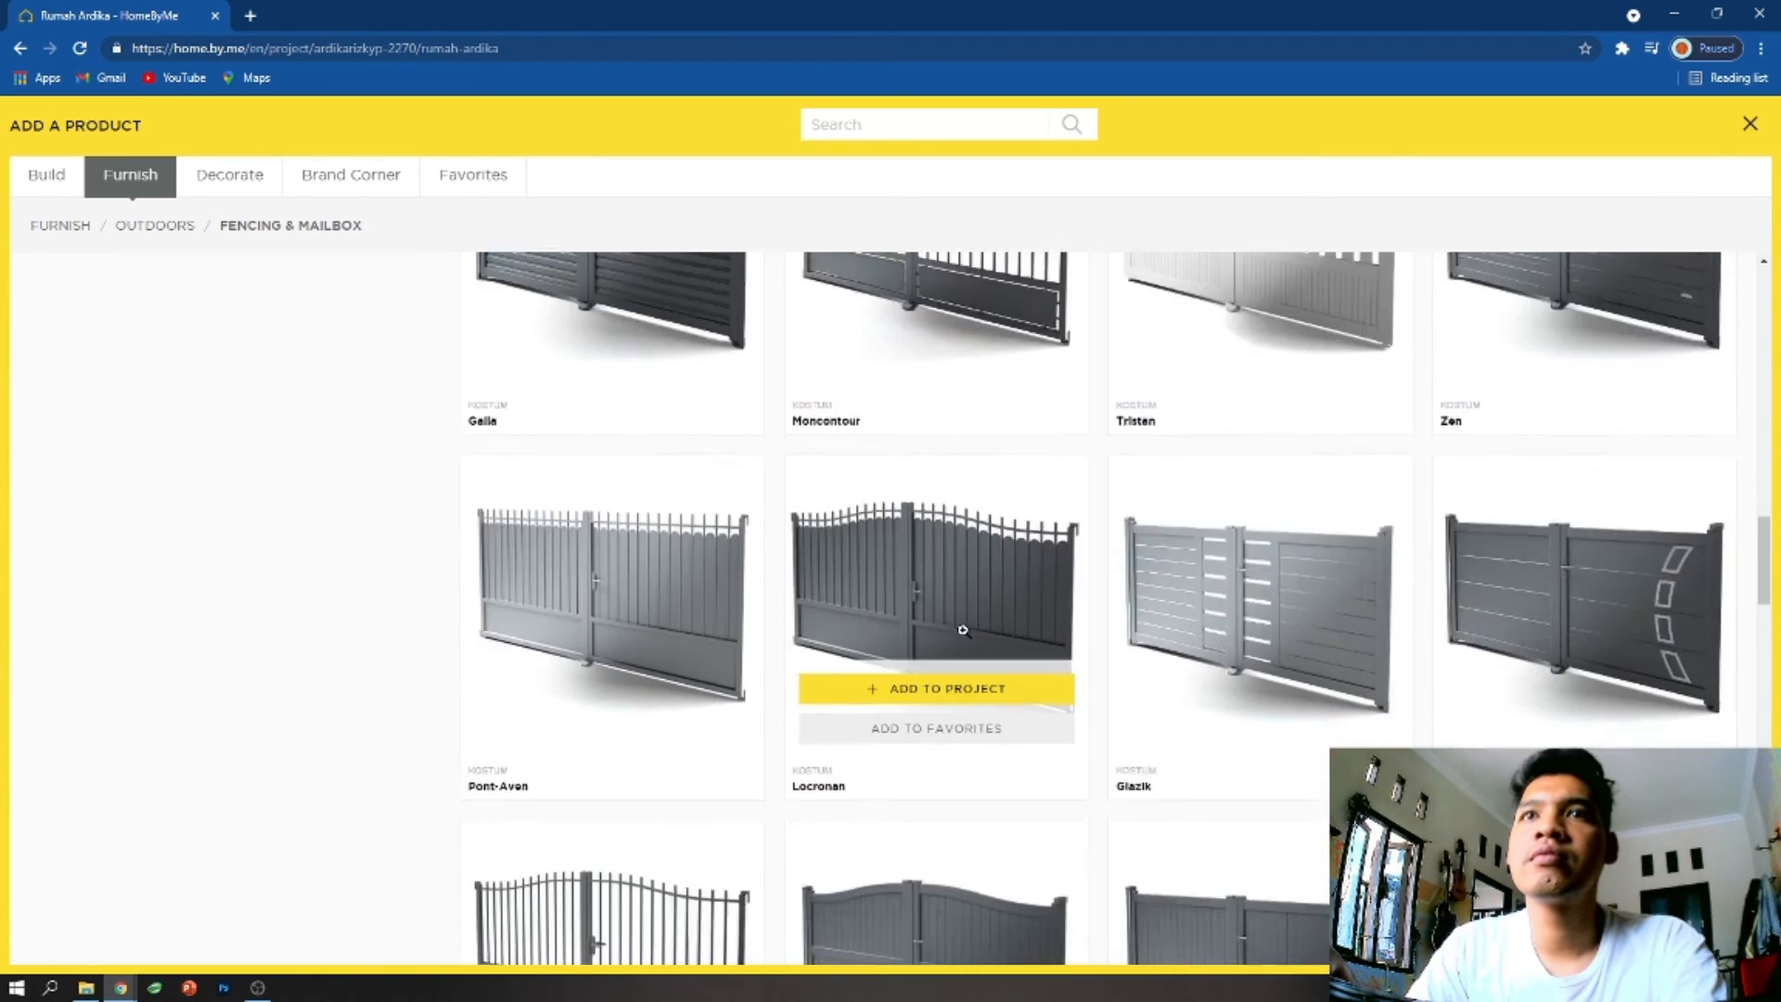
scroll(963, 632, "down", 6)
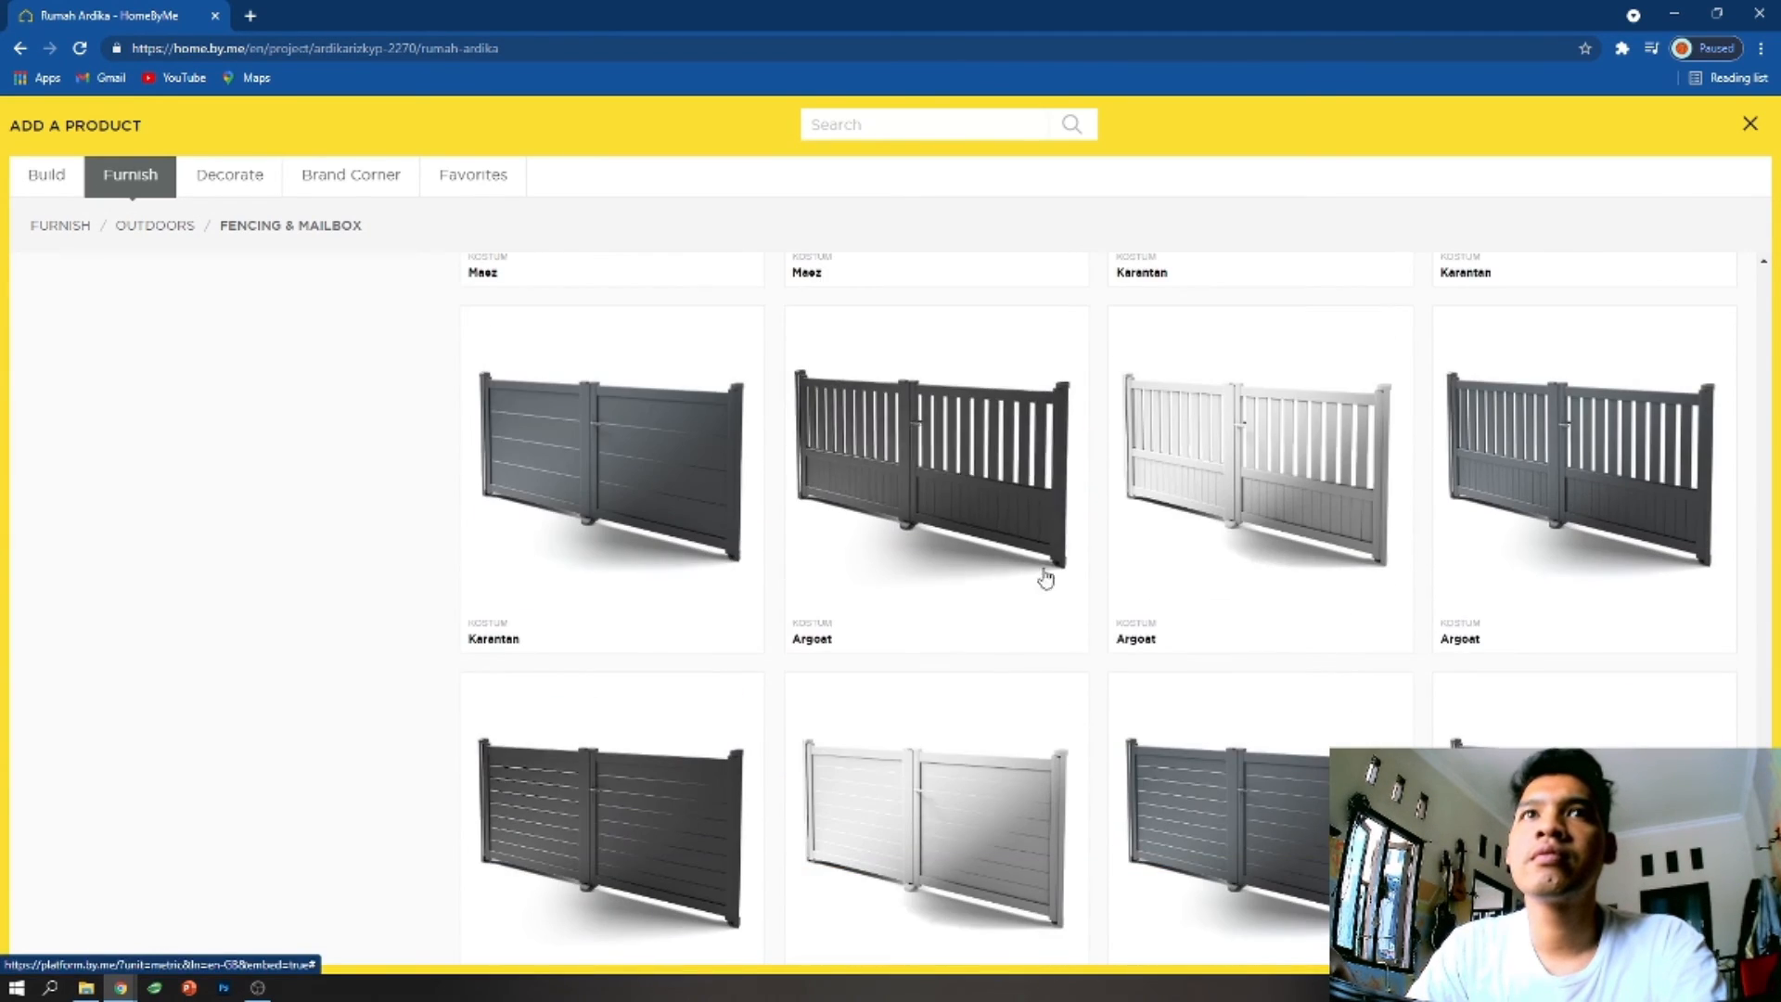
scroll(672, 569, "down", 8)
scroll(672, 557, "up", 7)
scroll(672, 550, "up", 3)
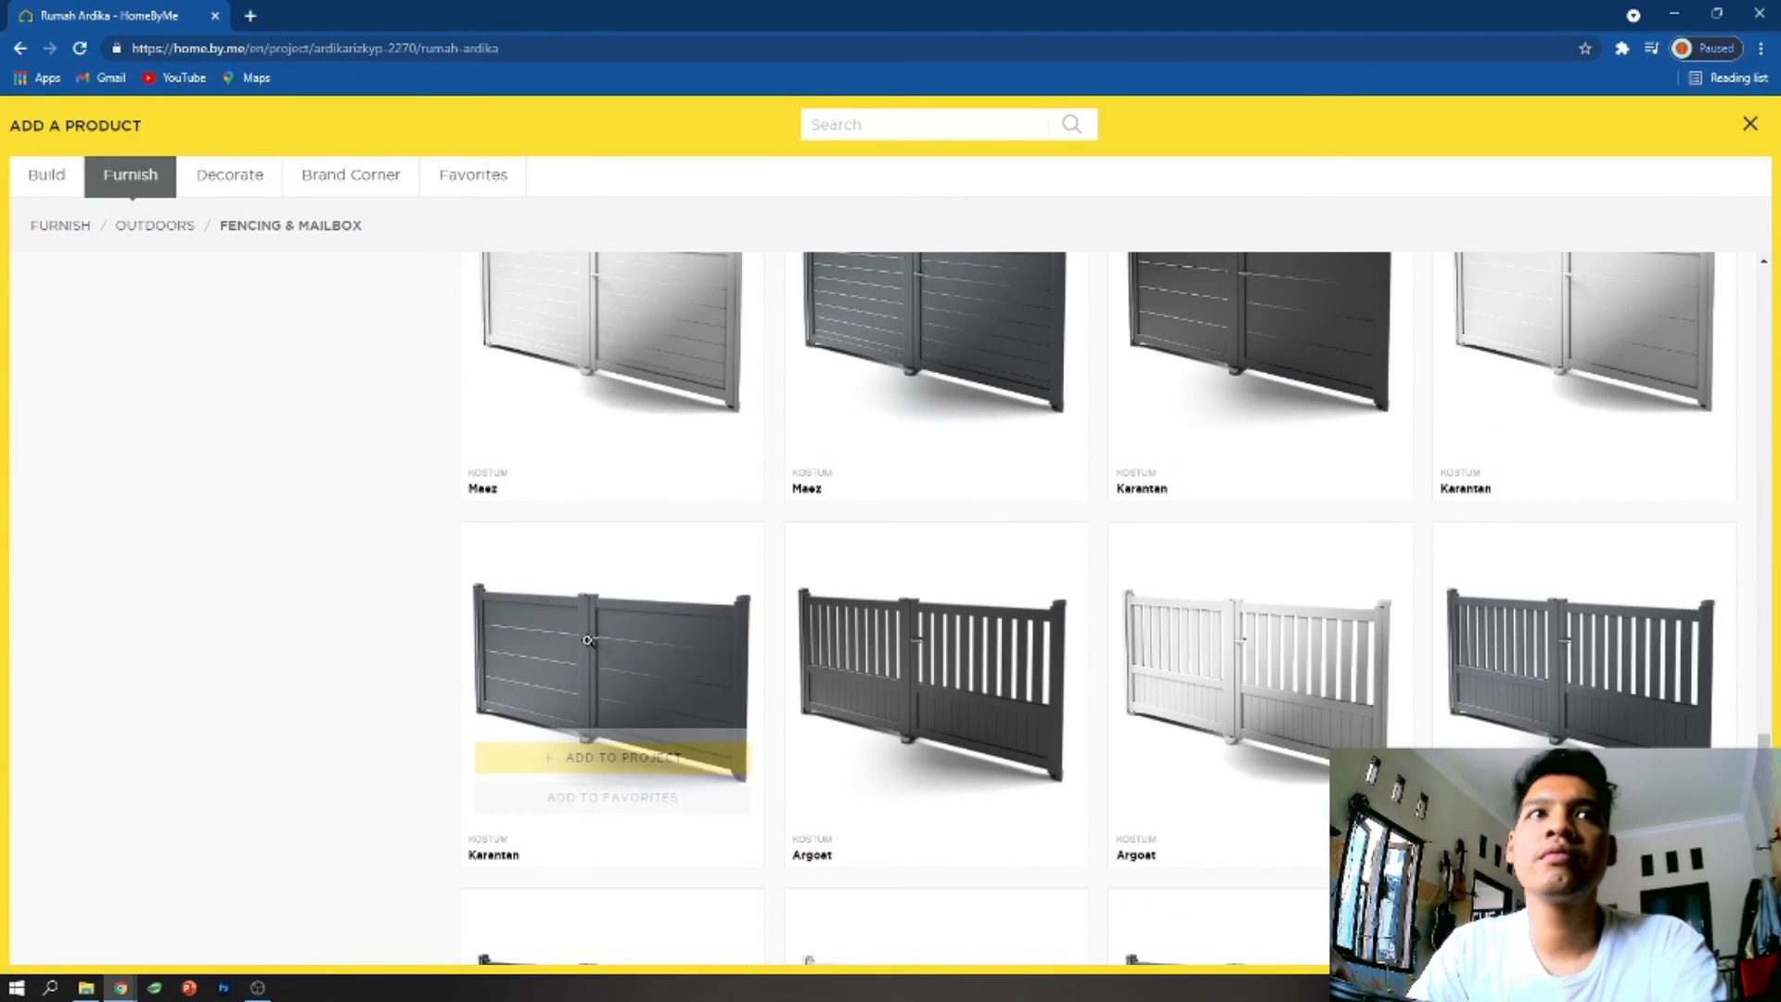
left_click(608, 752)
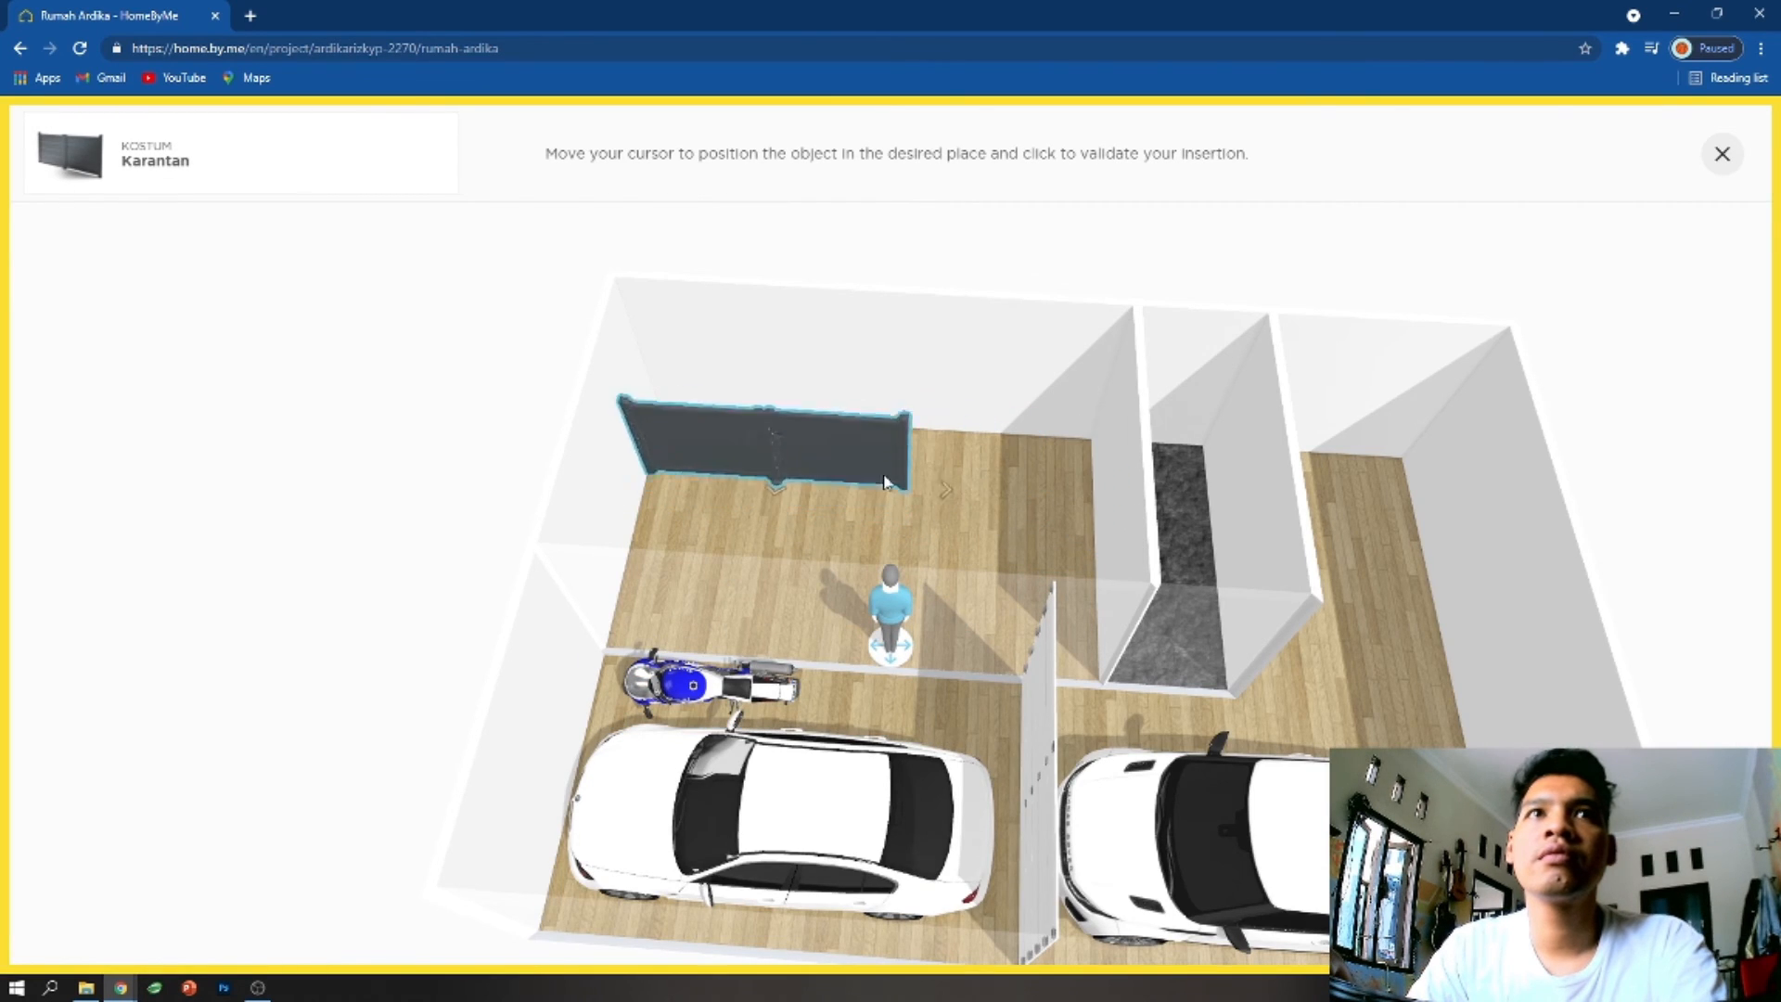
left_click(1670, 789)
left_click_drag(1710, 423, 1336, 556)
left_click_drag(983, 789, 1438, 633)
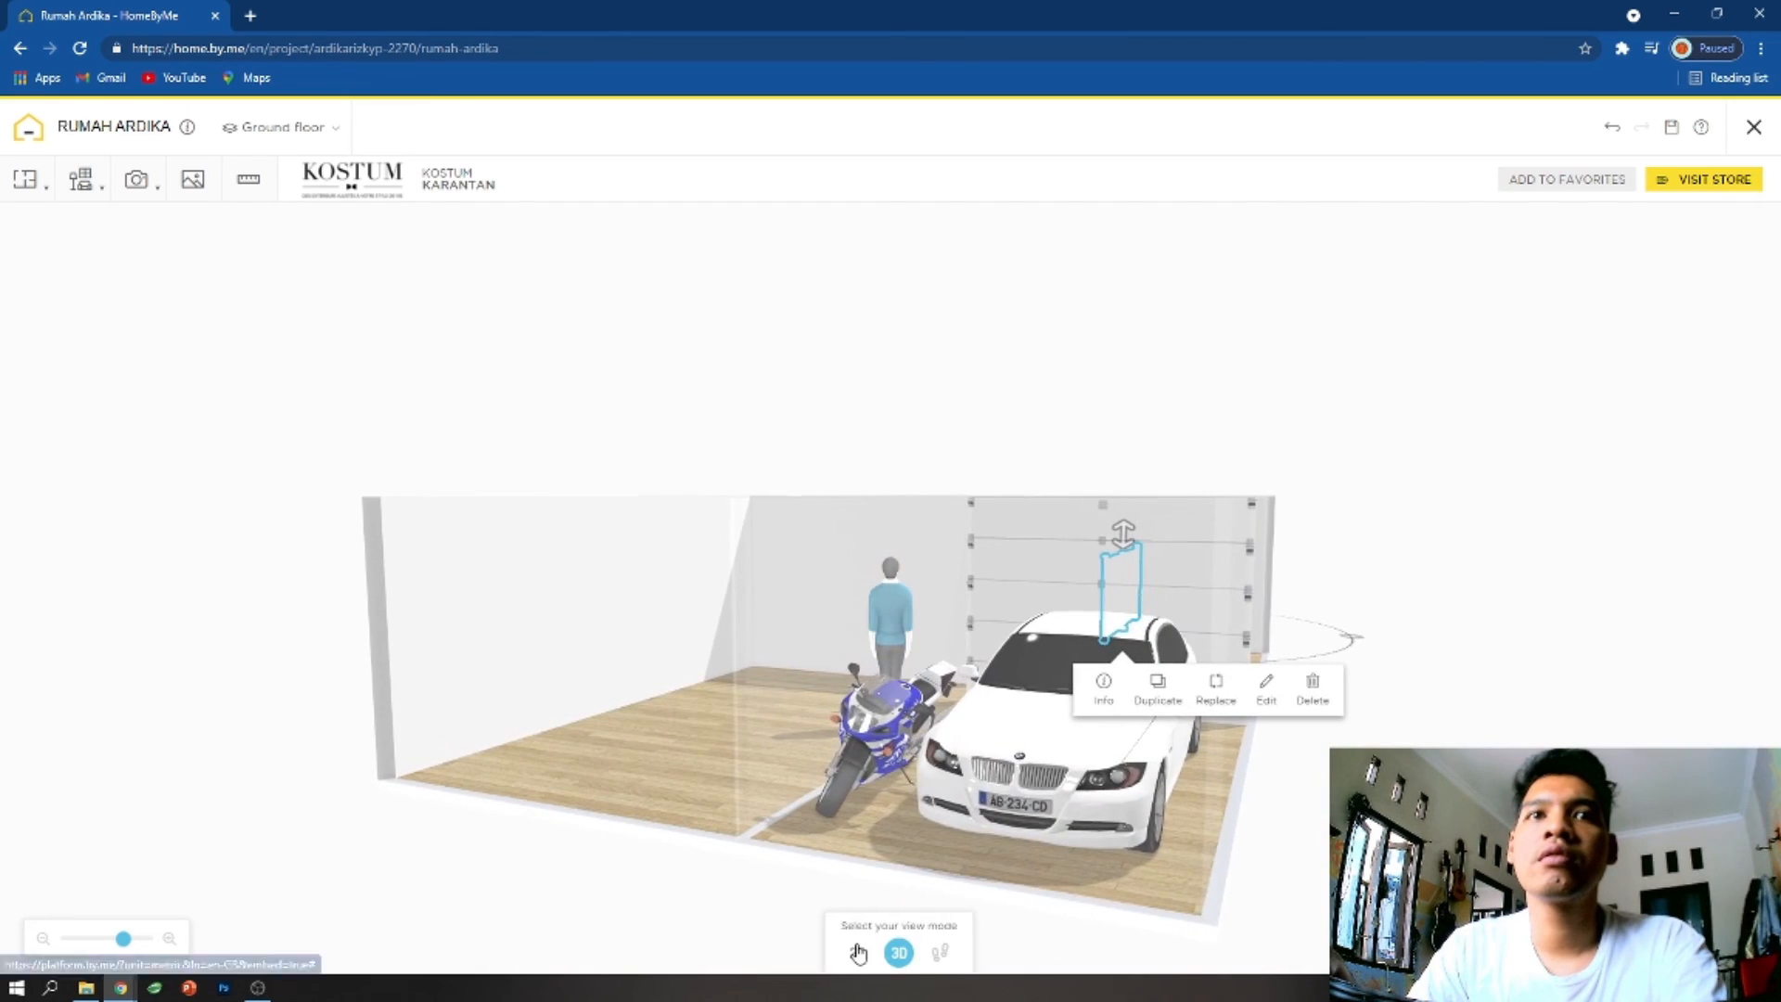
- Rotate the Karantan gate in the 2D plan so it runs parallel to the outer wall behind the white SUV
left_click(856, 953)
left_click_drag(1244, 708, 1258, 286)
left_click_drag(968, 873, 974, 771)
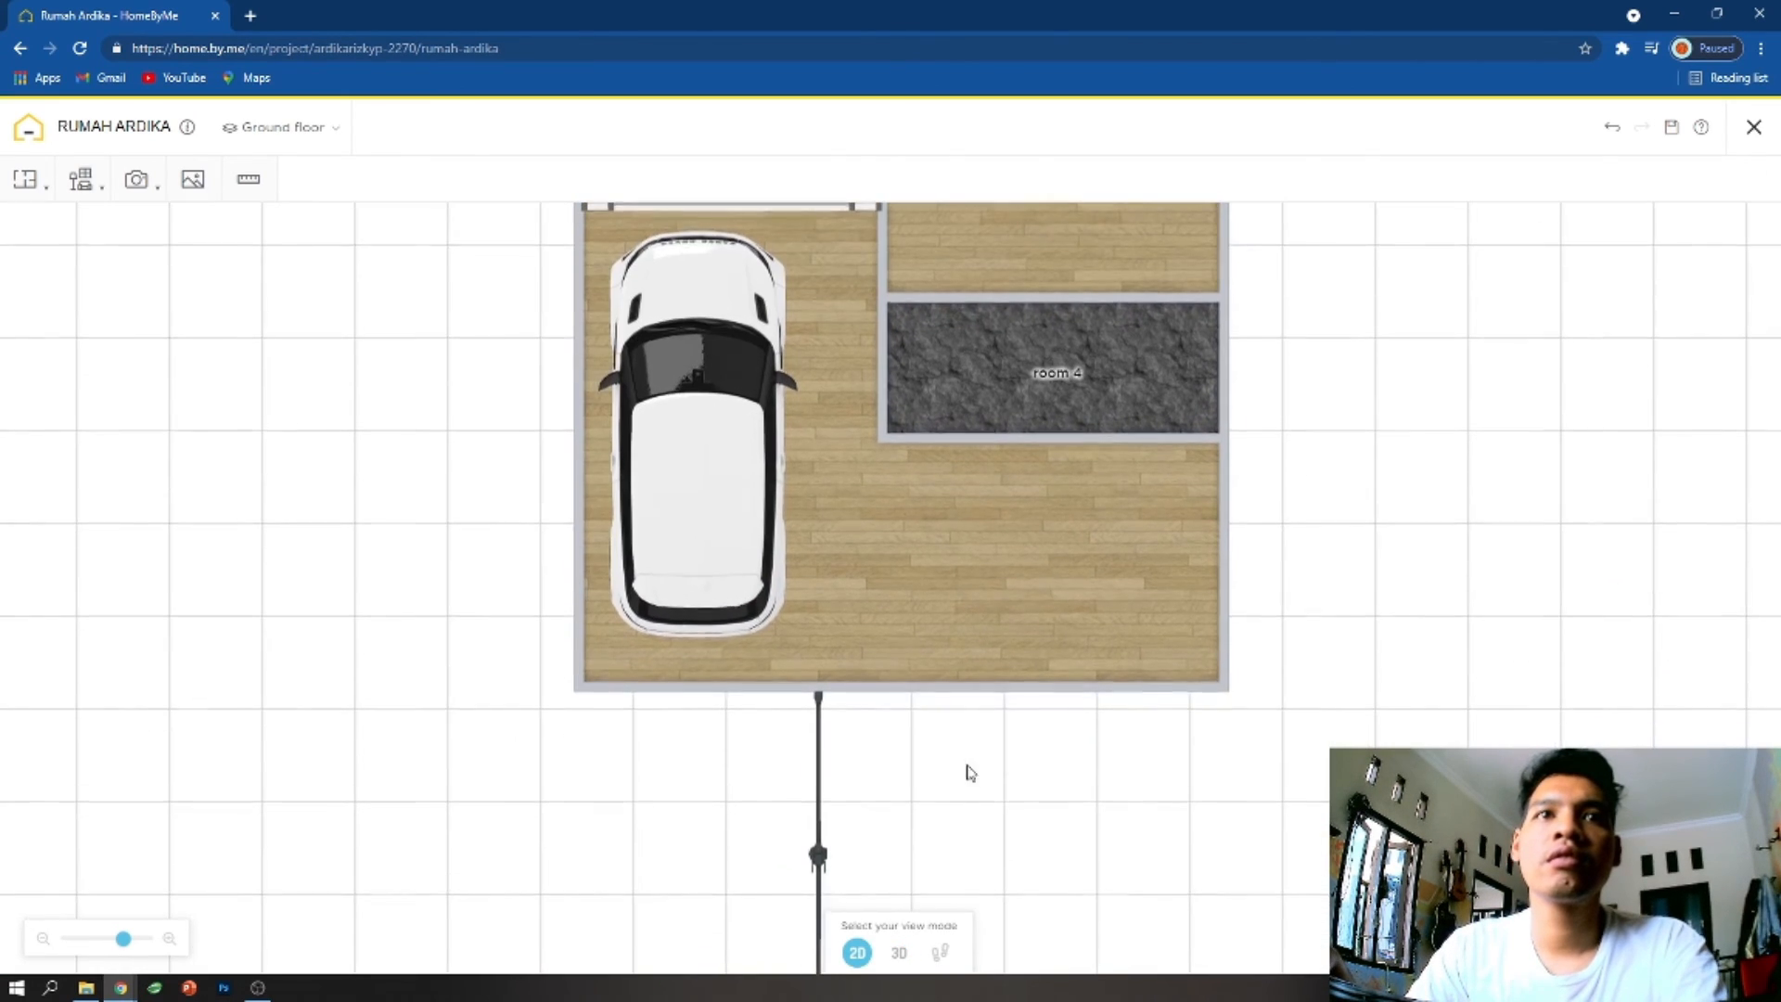
left_click(819, 854)
left_click_drag(818, 674, 704, 687)
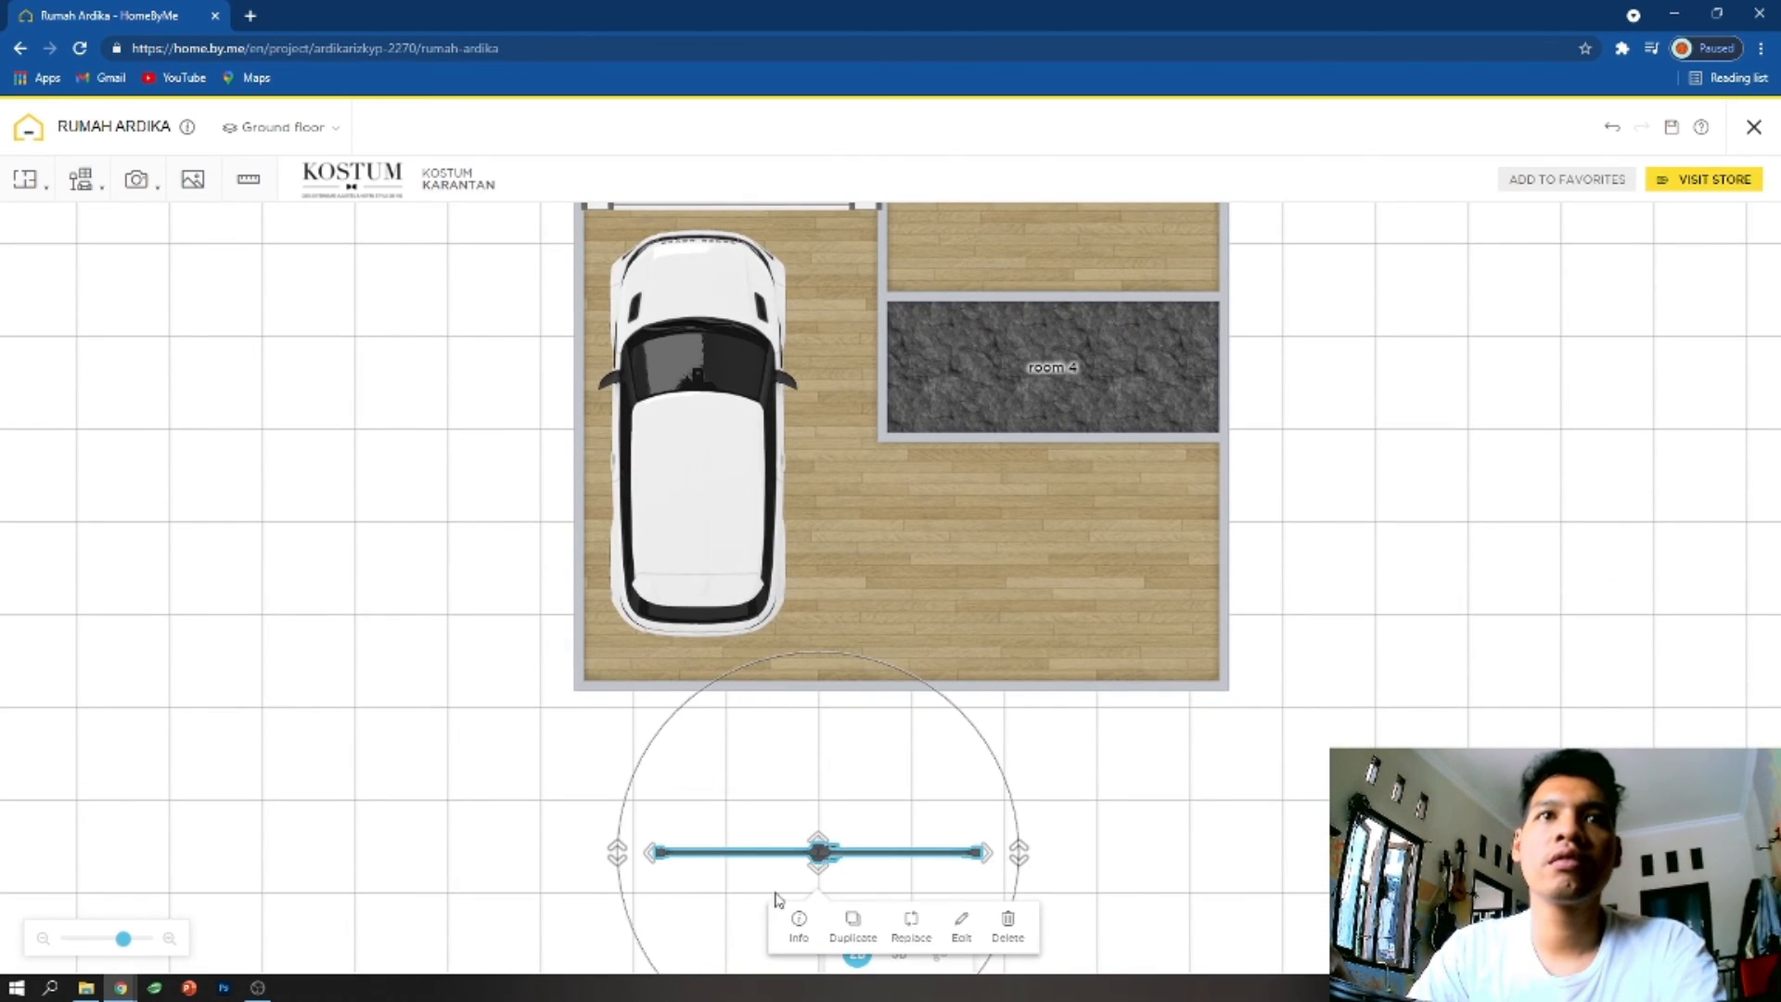
- Move the Karantan gate onto the outer wall behind the white SUV, with its end at the house corner
left_click_drag(795, 853, 725, 698)
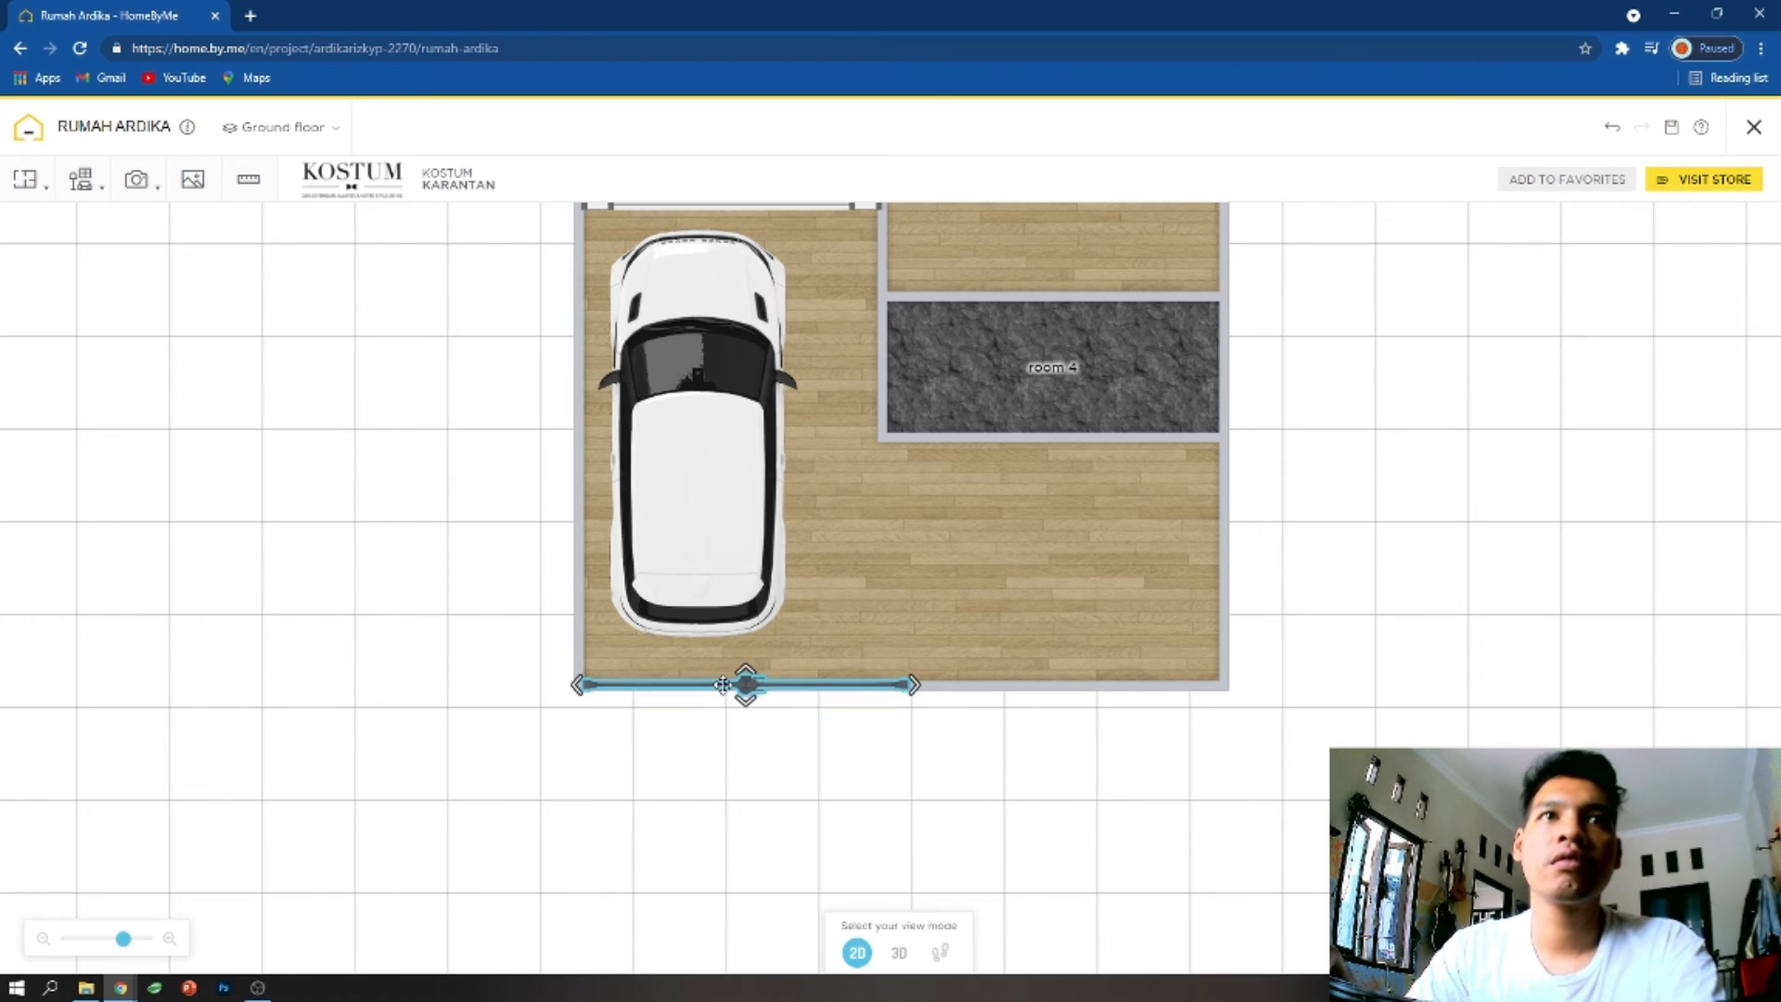
left_click_drag(913, 685, 886, 680)
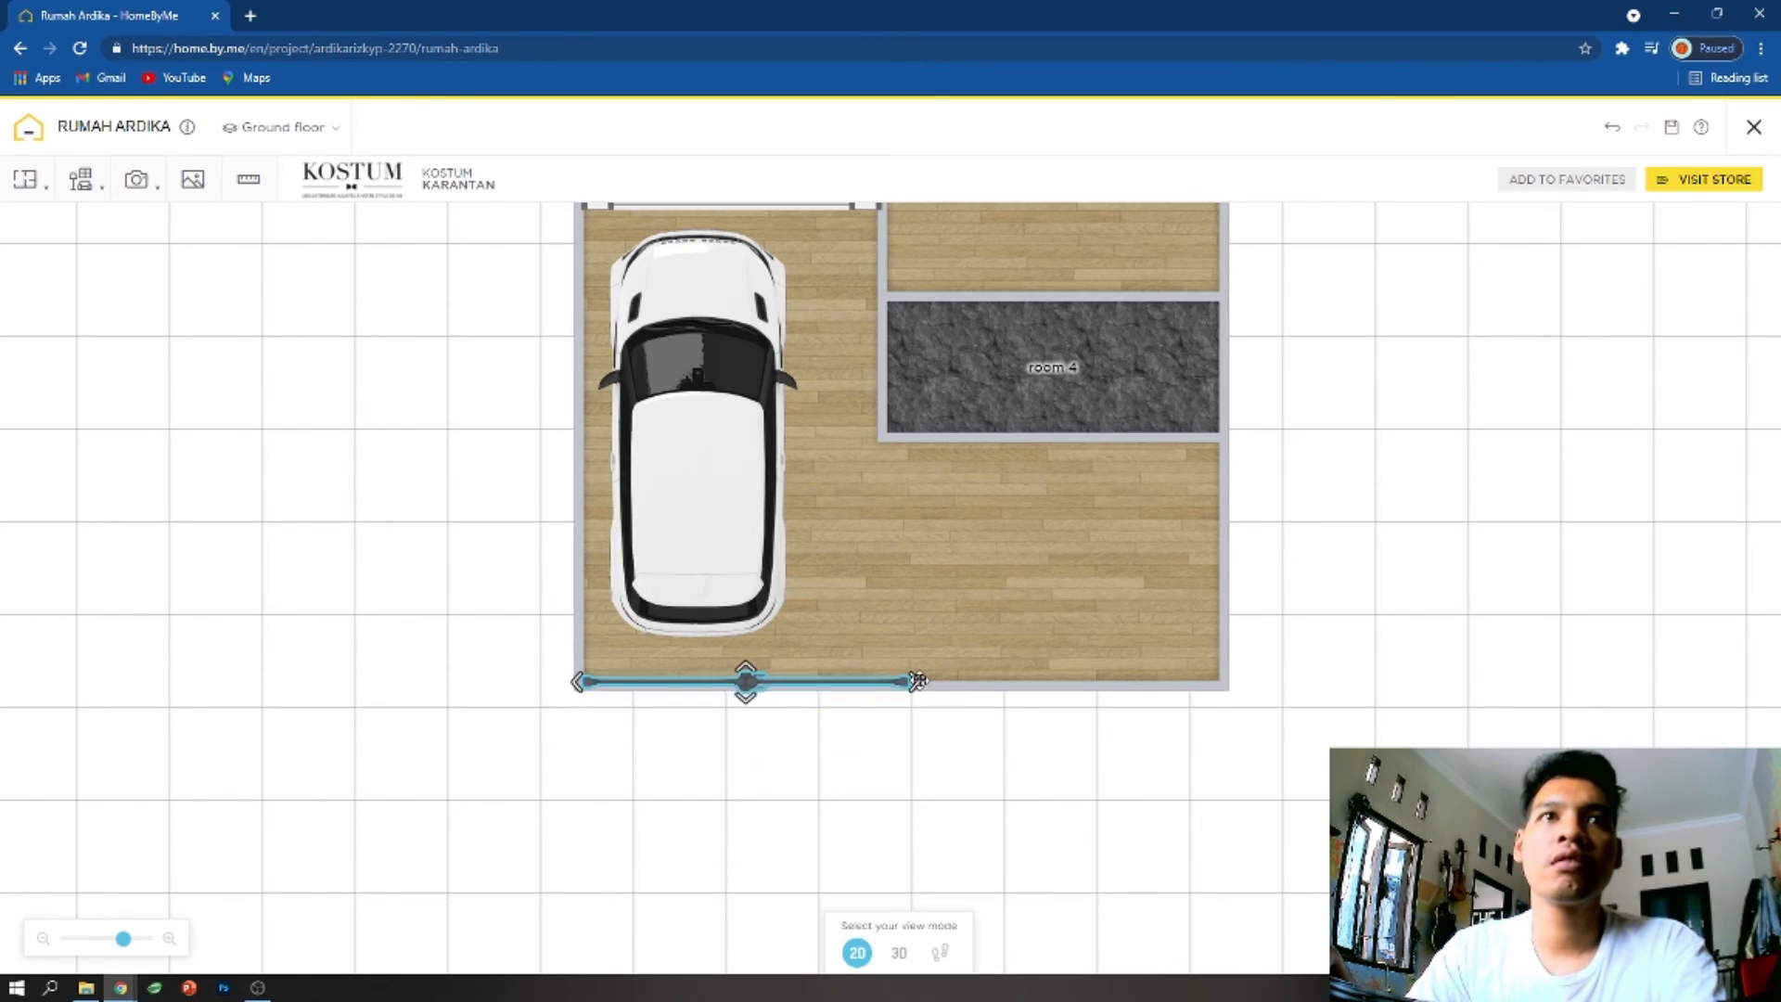
left_click(918, 687)
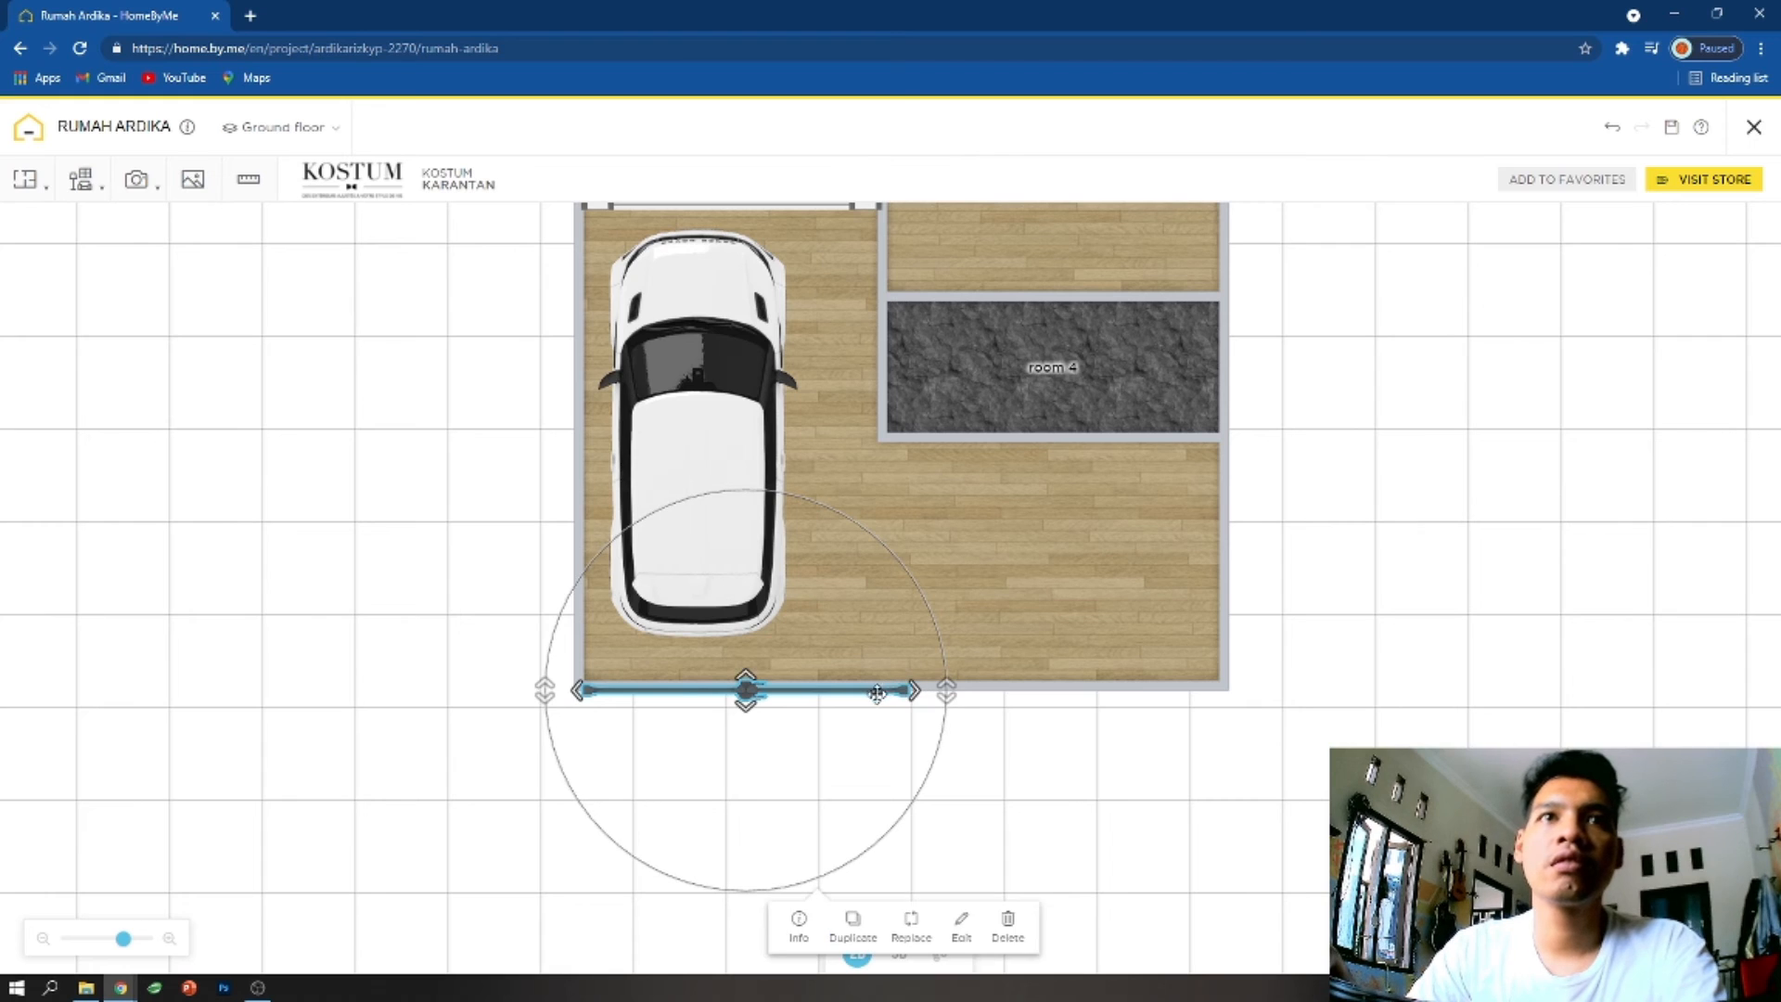
left_click_drag(753, 694, 746, 686)
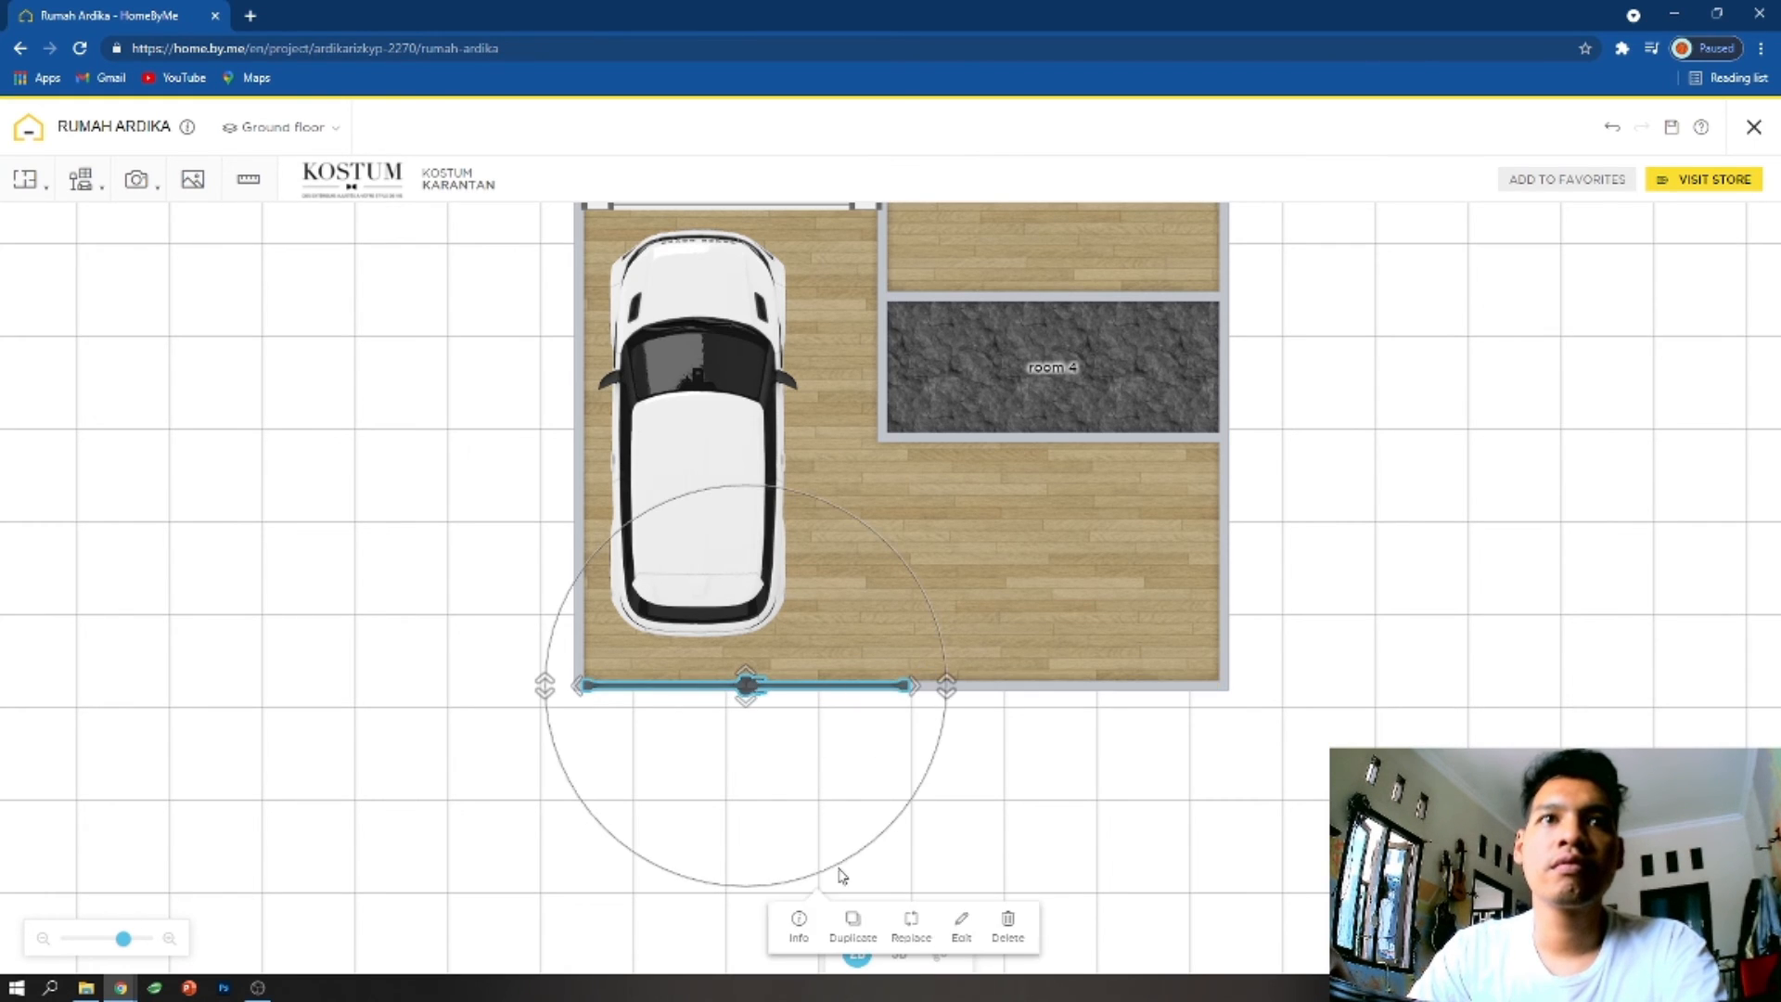
- Add the Celina gate from the products suggested for Karantan and place it alongside the Karantan gate
left_click(803, 926)
scroll(1102, 733, "down", 6)
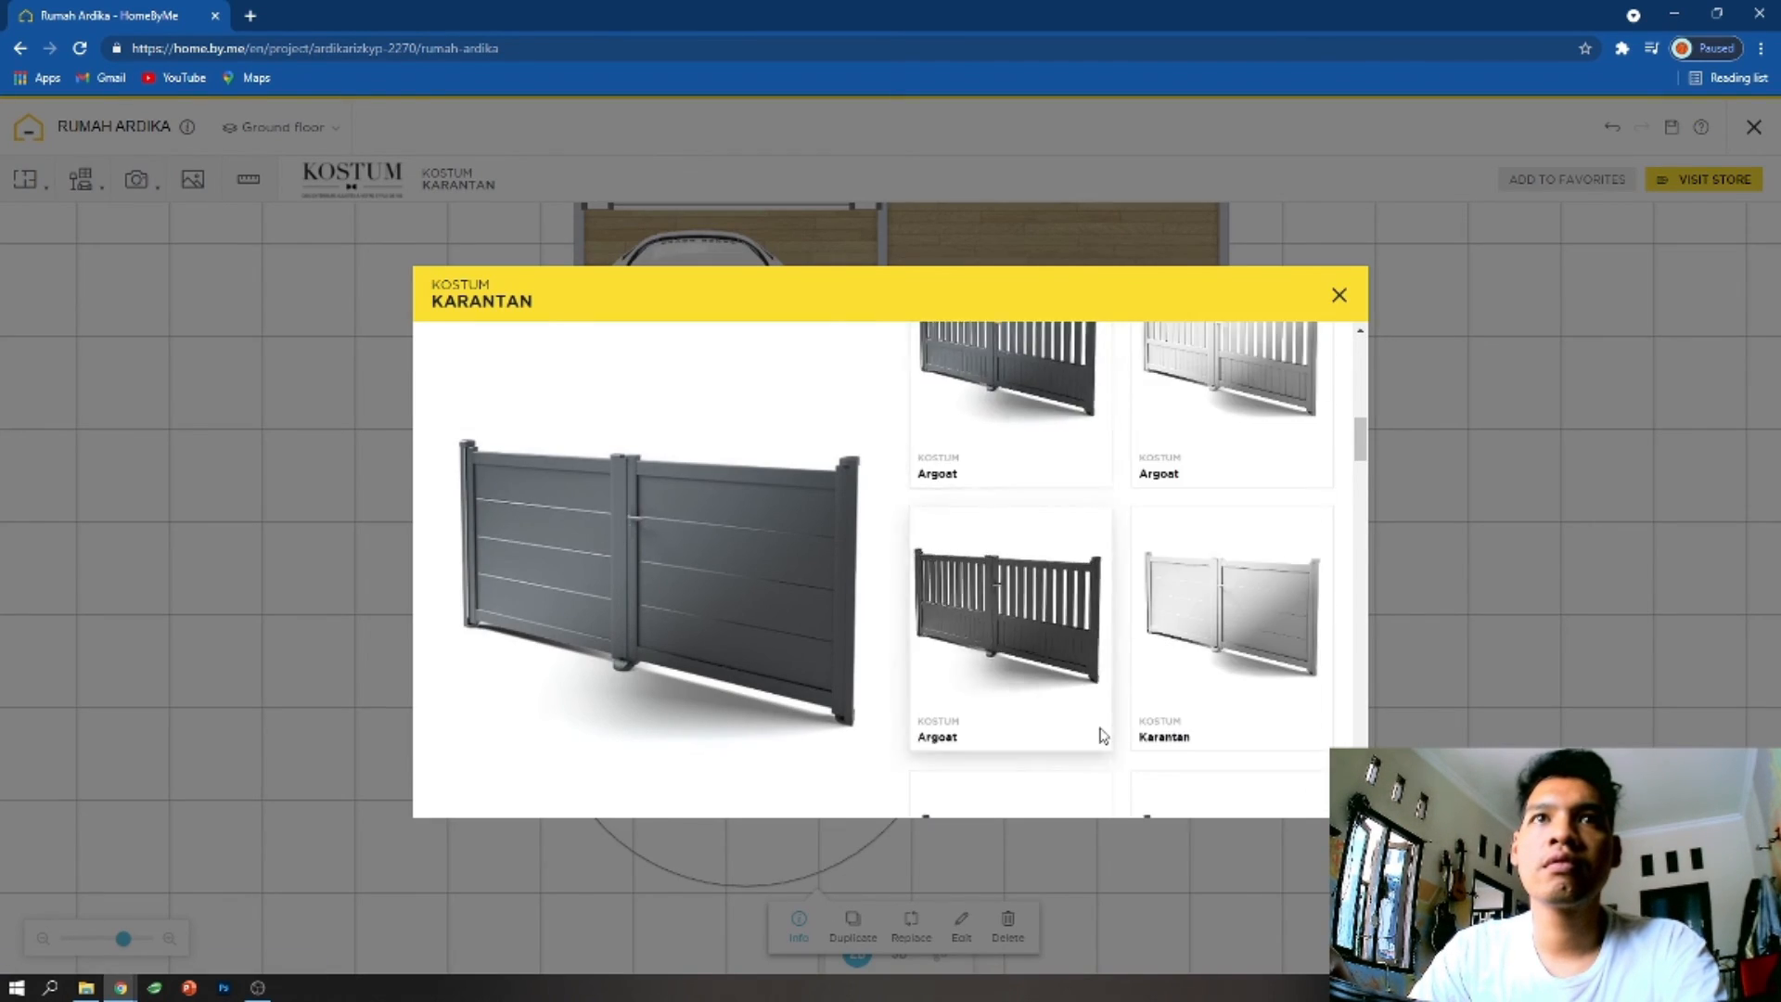
scroll(1102, 743, "down", 5)
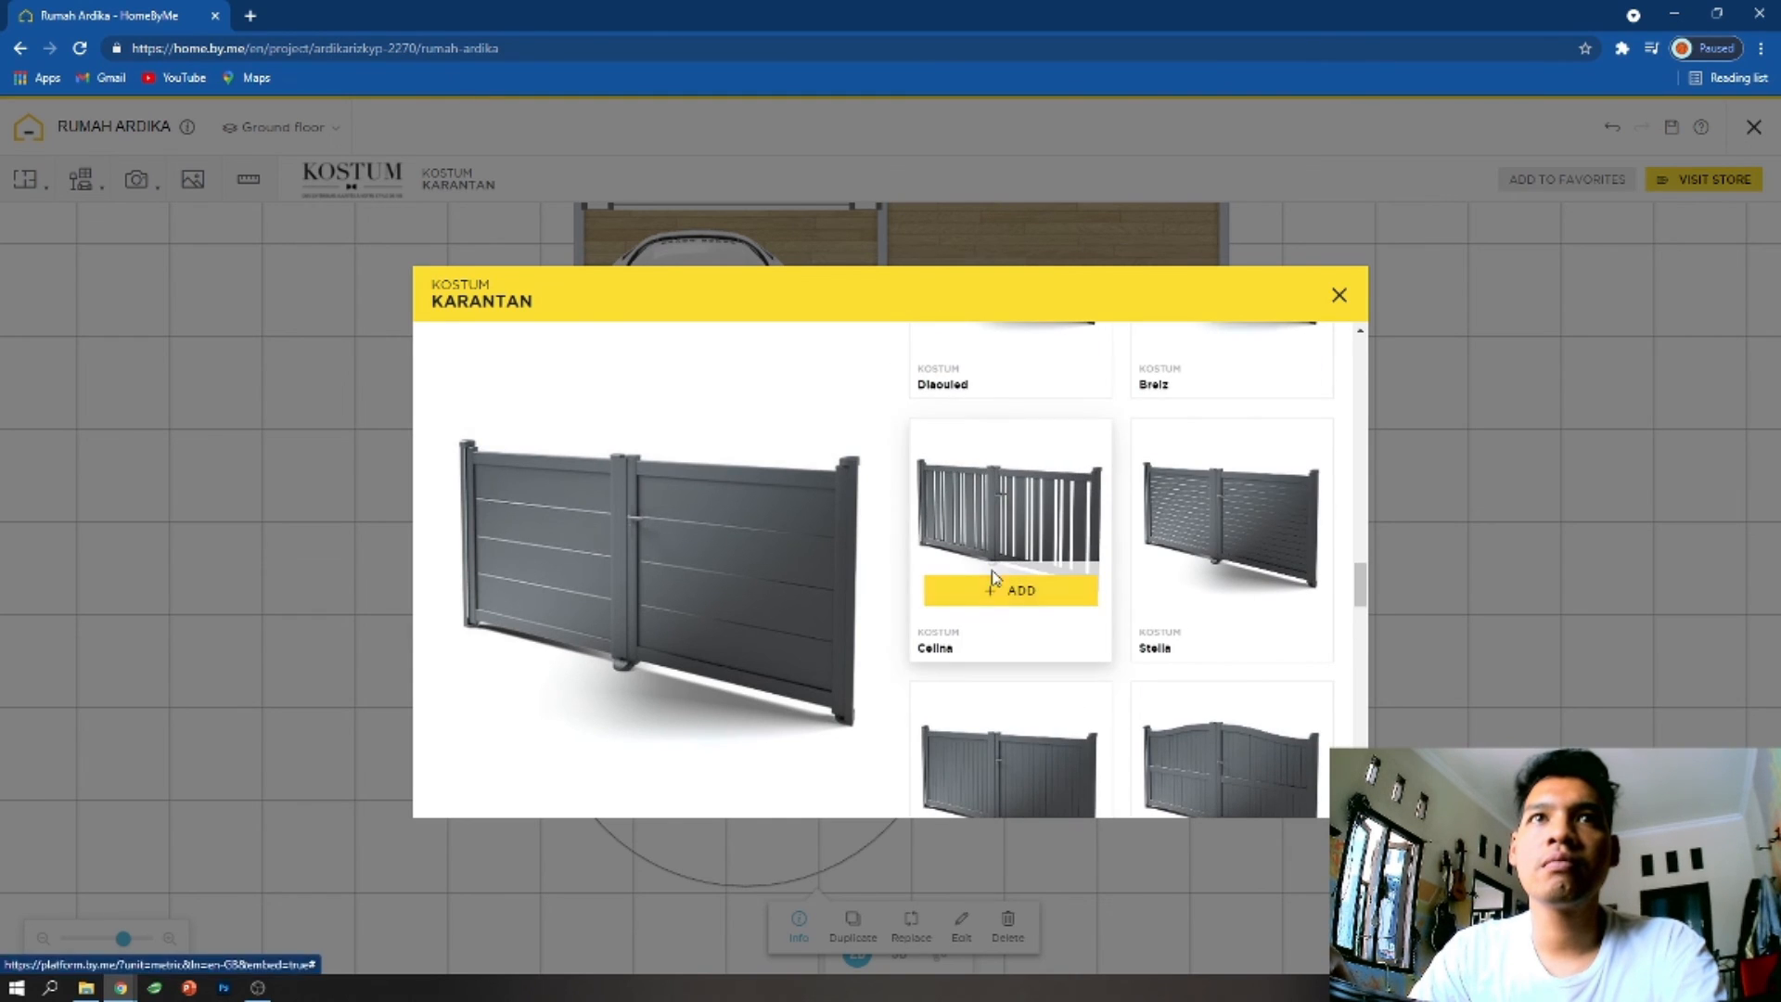
left_click(1011, 586)
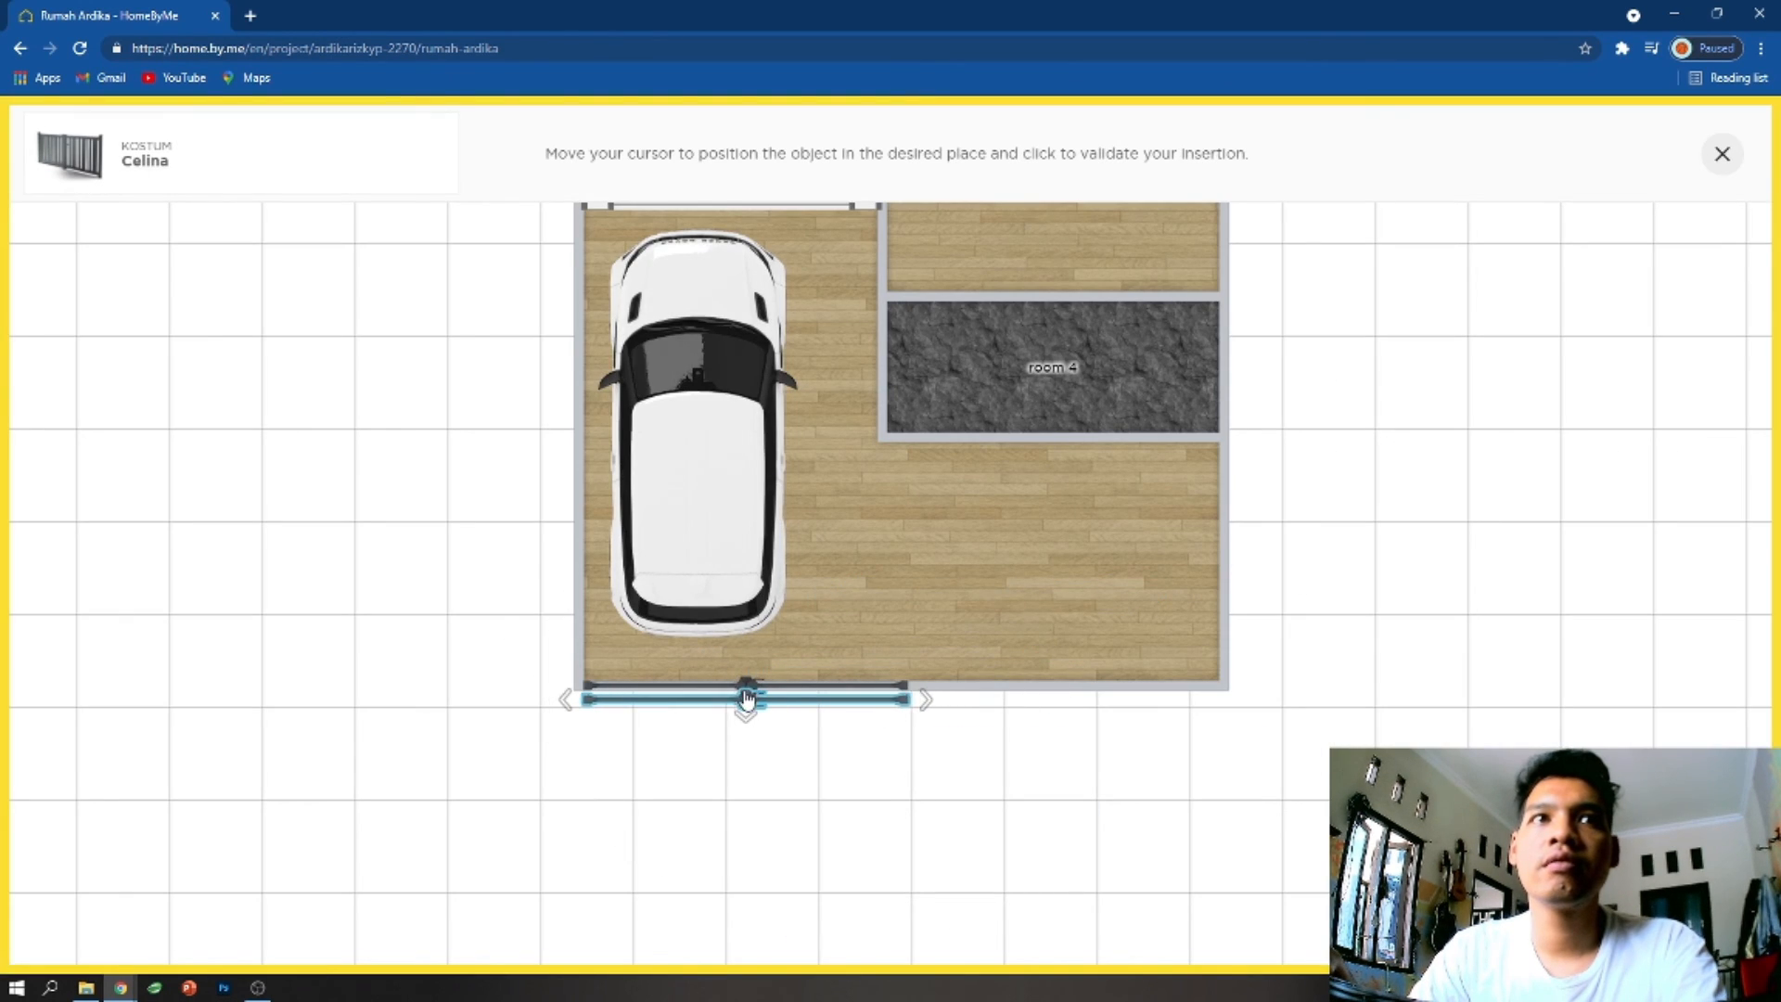
left_click(746, 697)
- Delete the Karantan gate and the outer wall behind the white SUV
left_click(838, 684)
key("Delete")
left_click(894, 688)
key("Delete")
- Move the Celina gate into the wall opening, level with the end of the side wall beside the SUV
right_click_drag(810, 699, 810, 671)
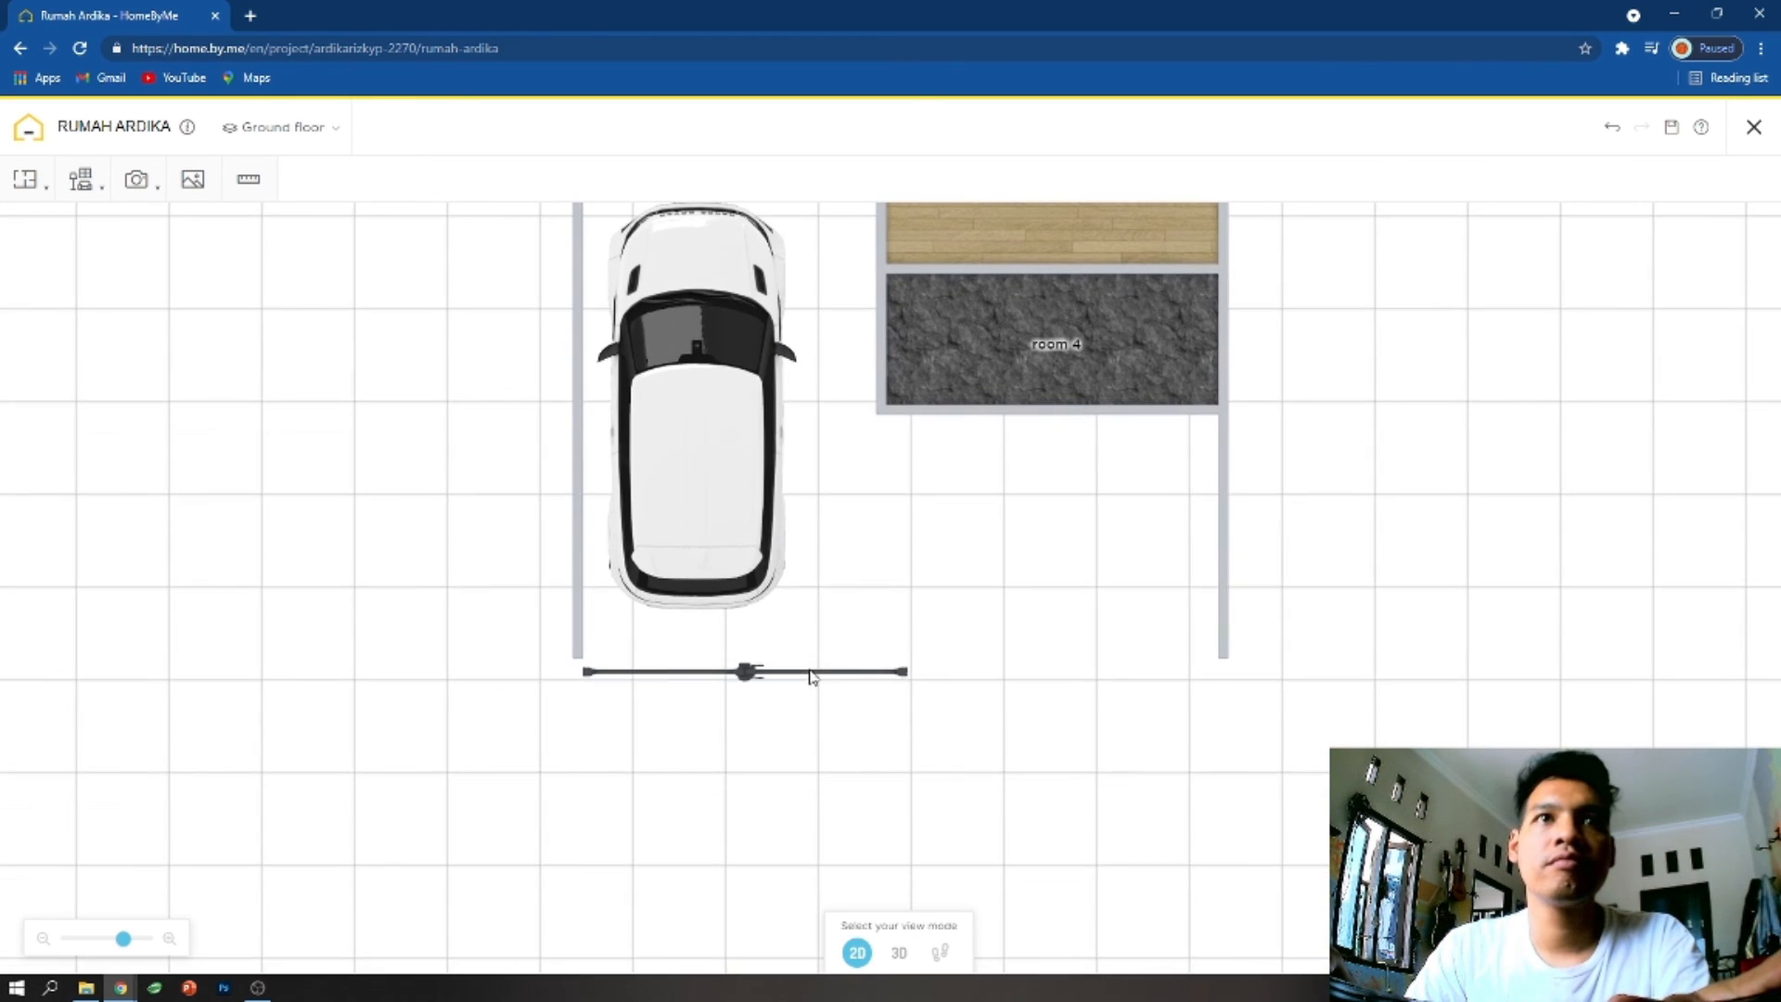
left_click(754, 671)
left_click_drag(752, 664, 752, 651)
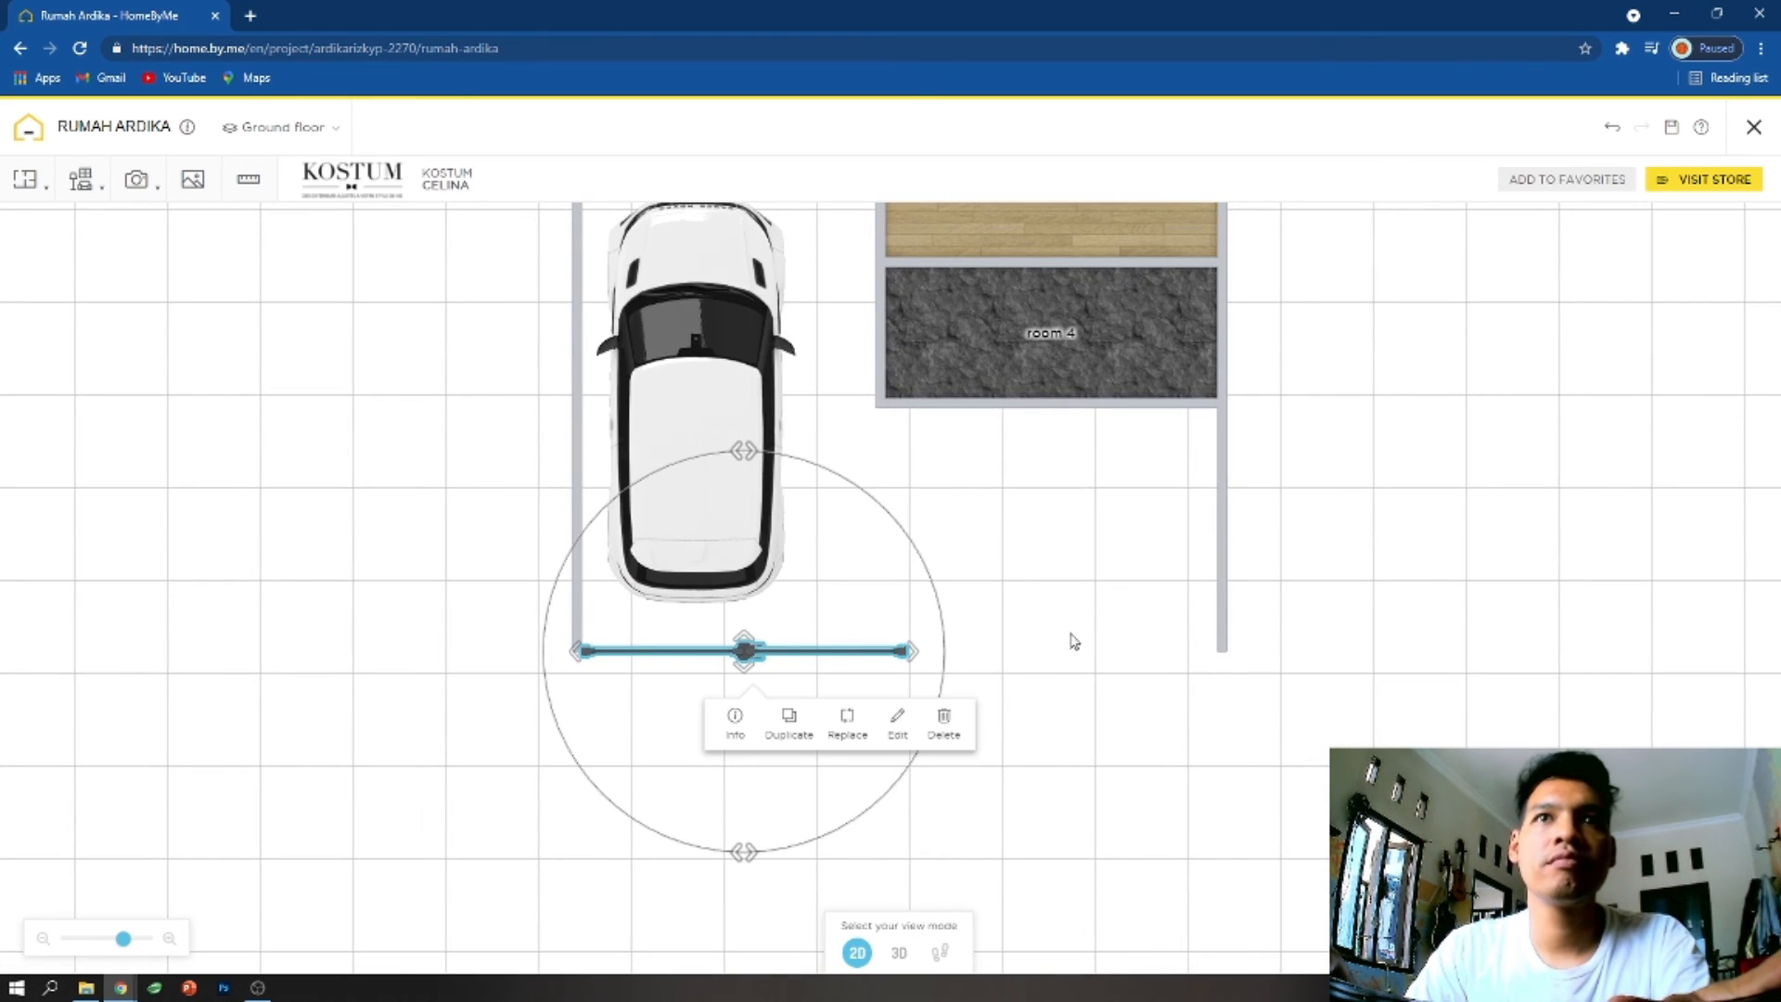
- Redraw the outer wall between the ends of the two side walls and check it with the gate in 3D
left_click(56, 226)
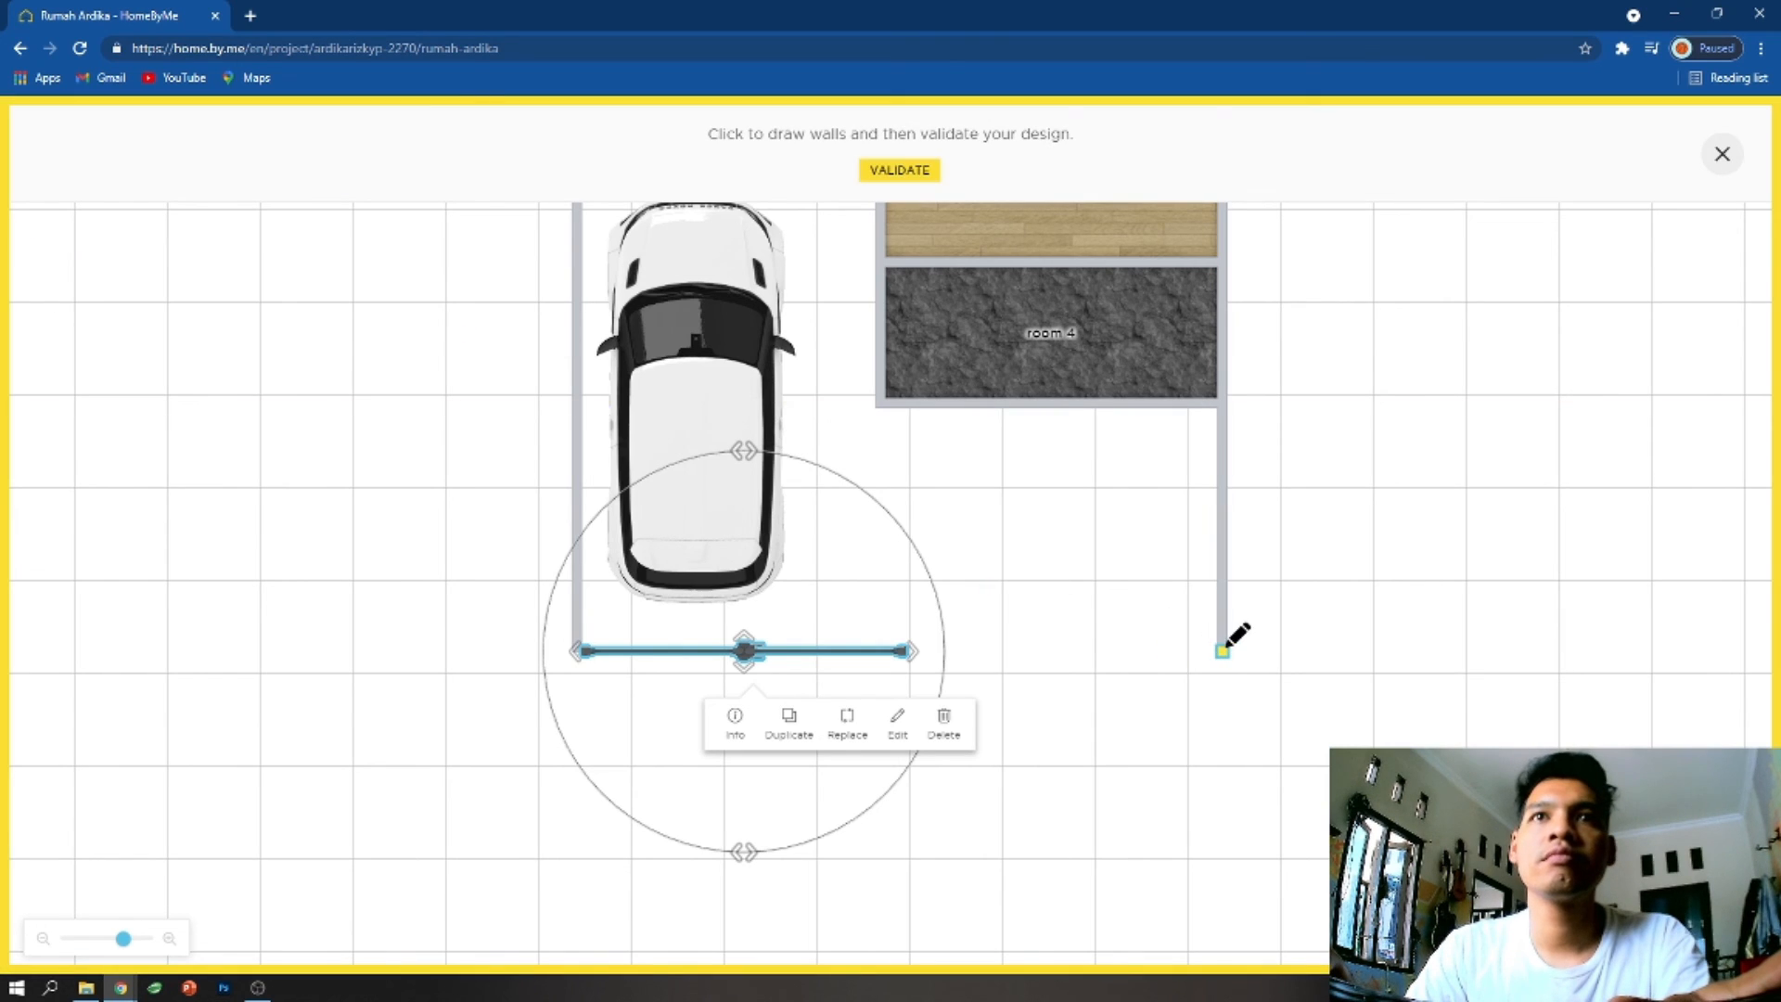
left_click(577, 649)
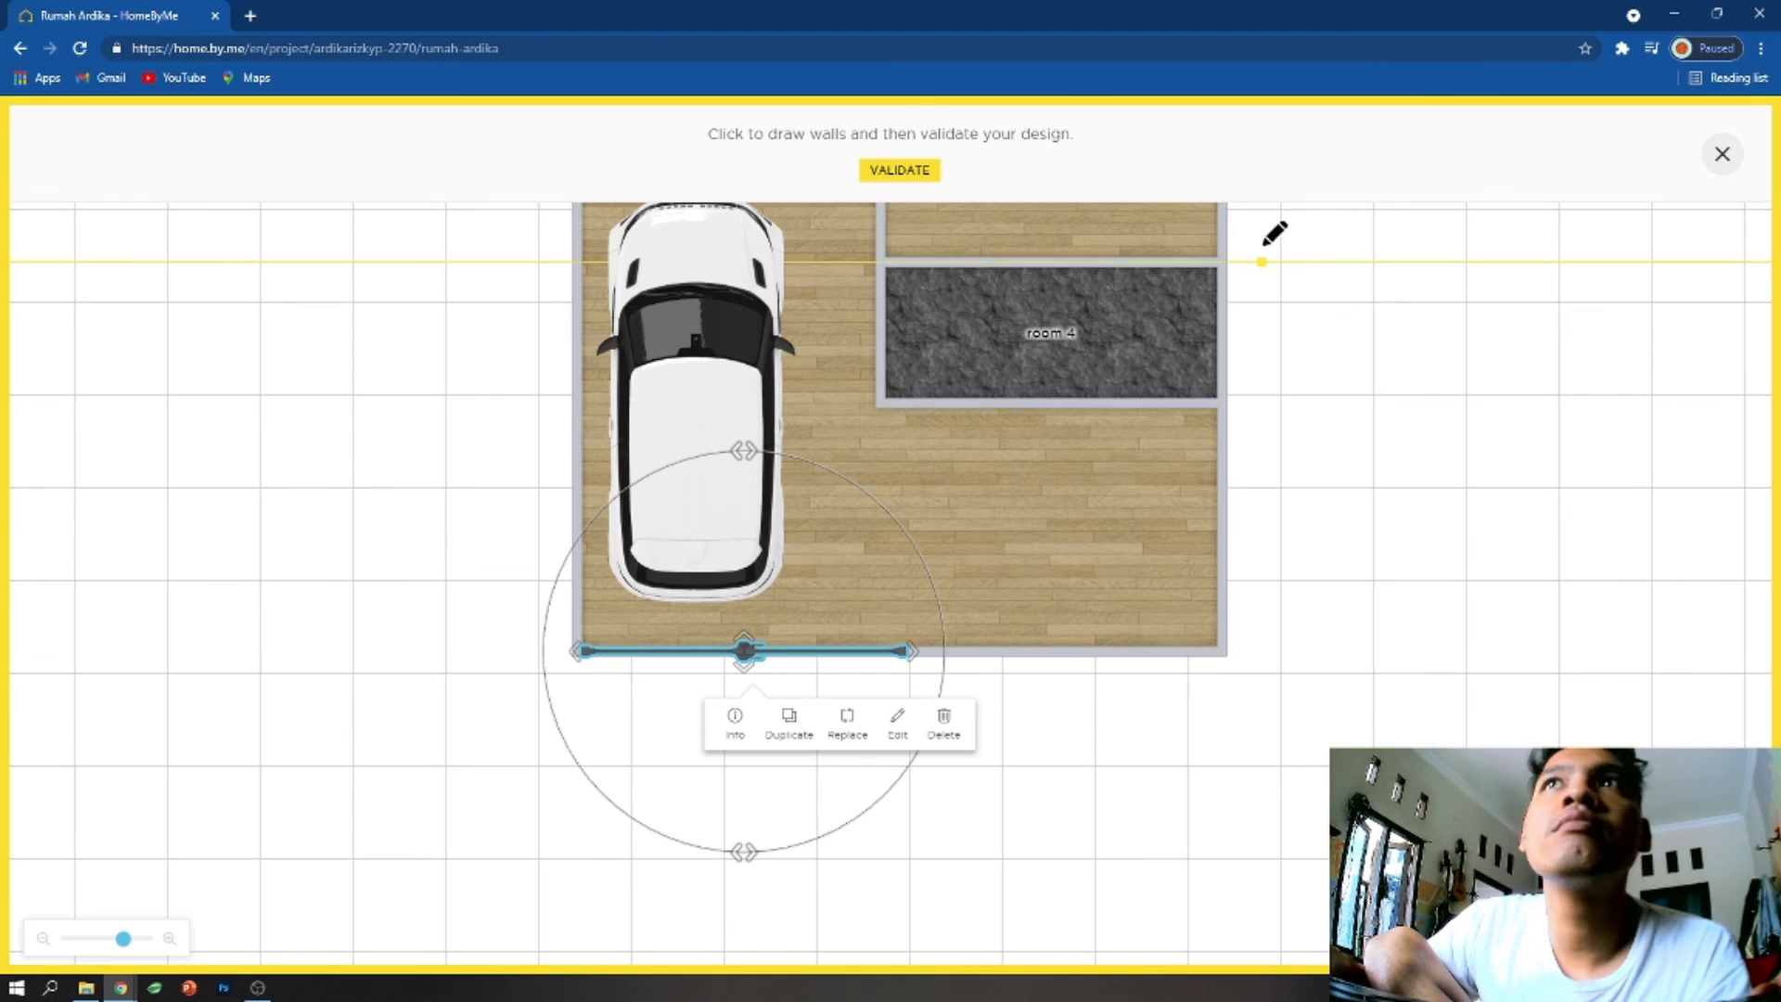
left_click(899, 170)
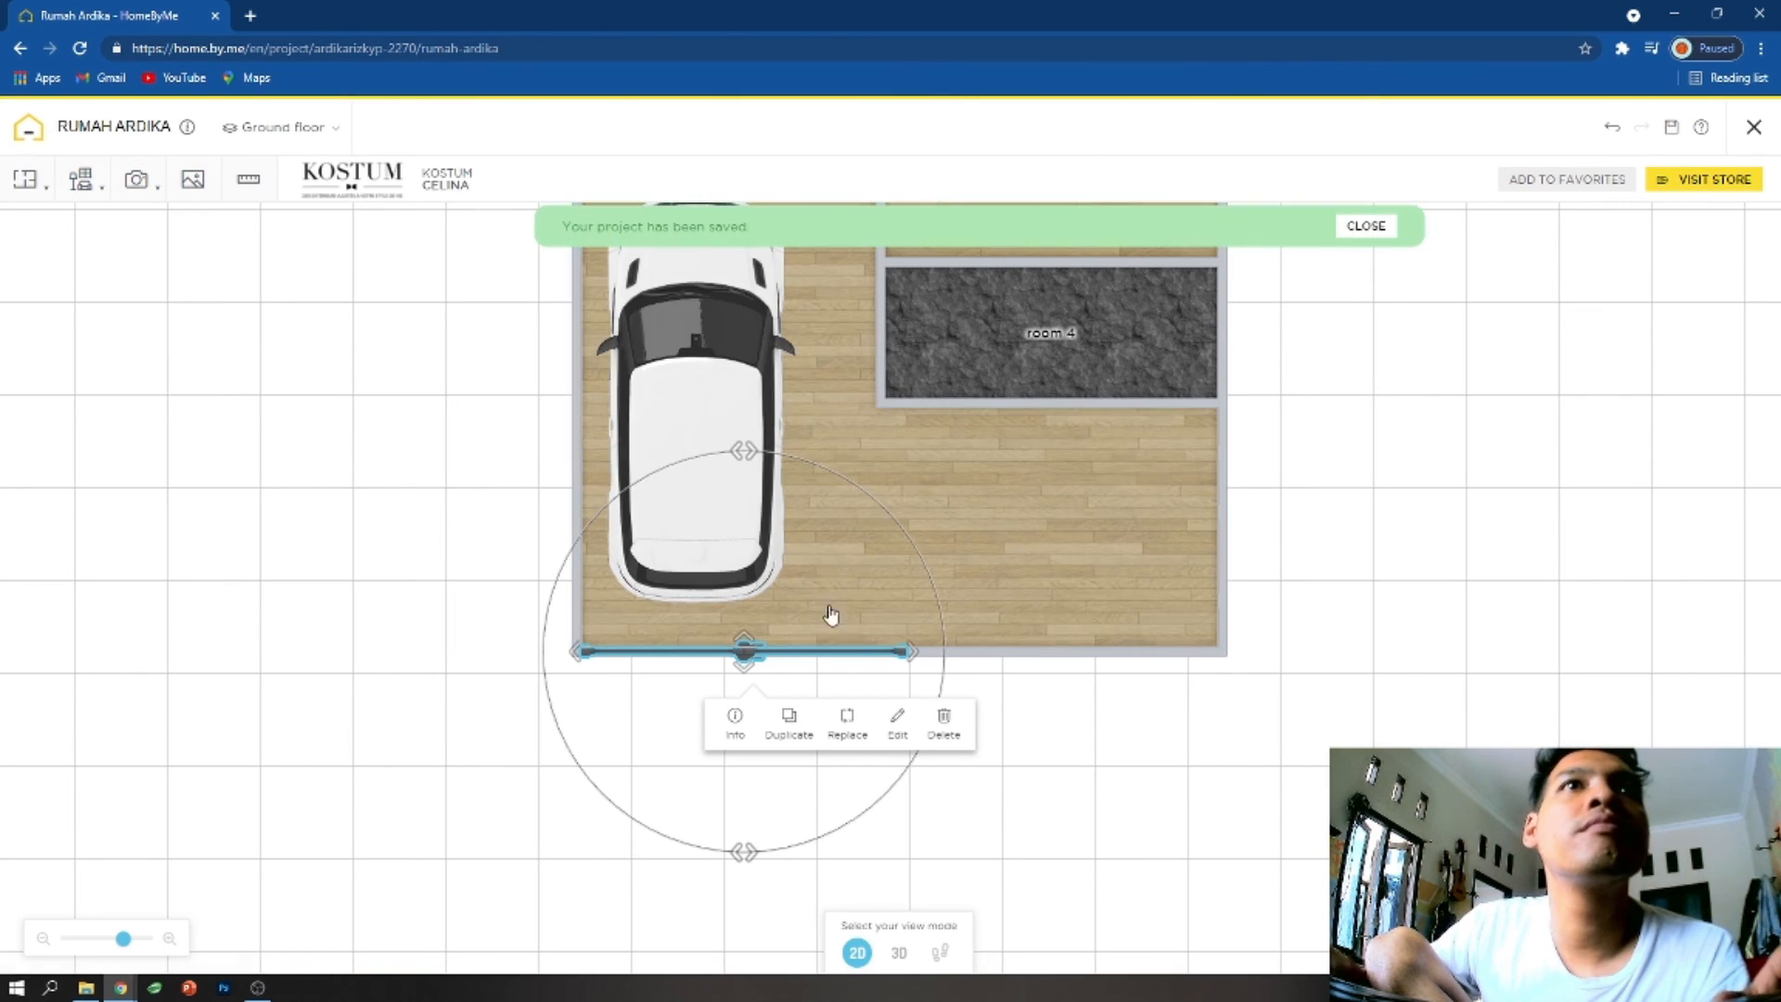
left_click(898, 953)
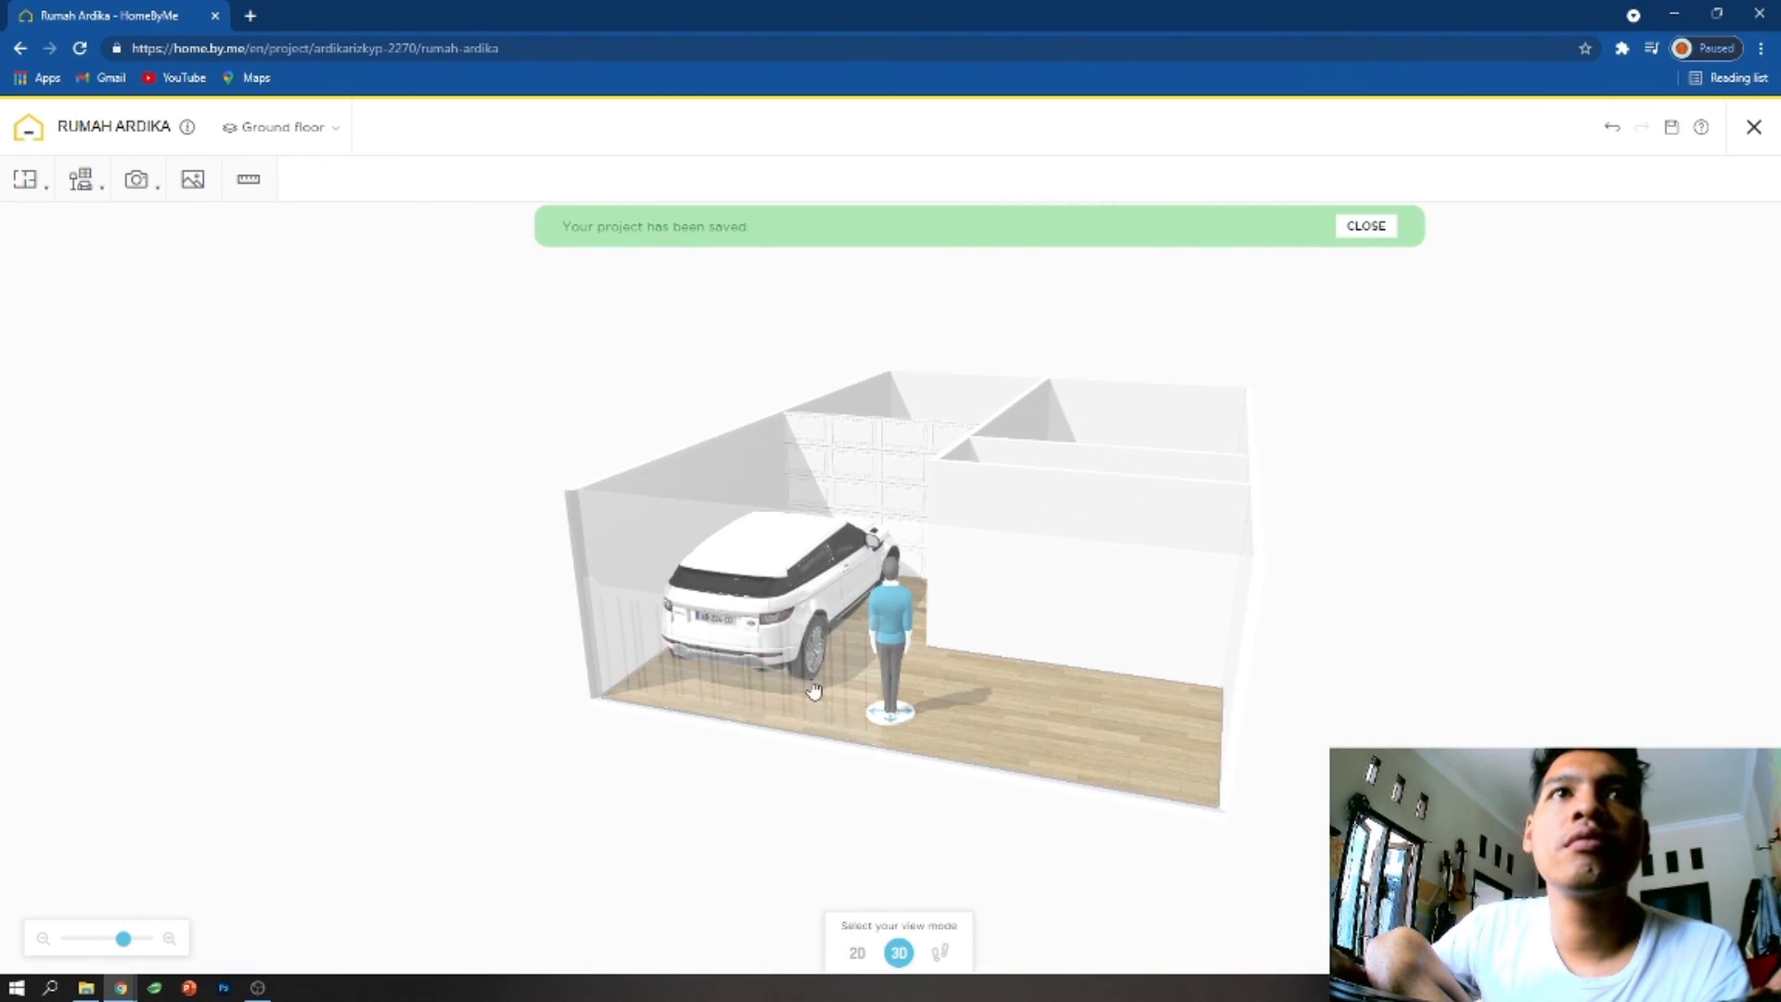
left_click(815, 696)
left_click_drag(1145, 745, 1093, 796)
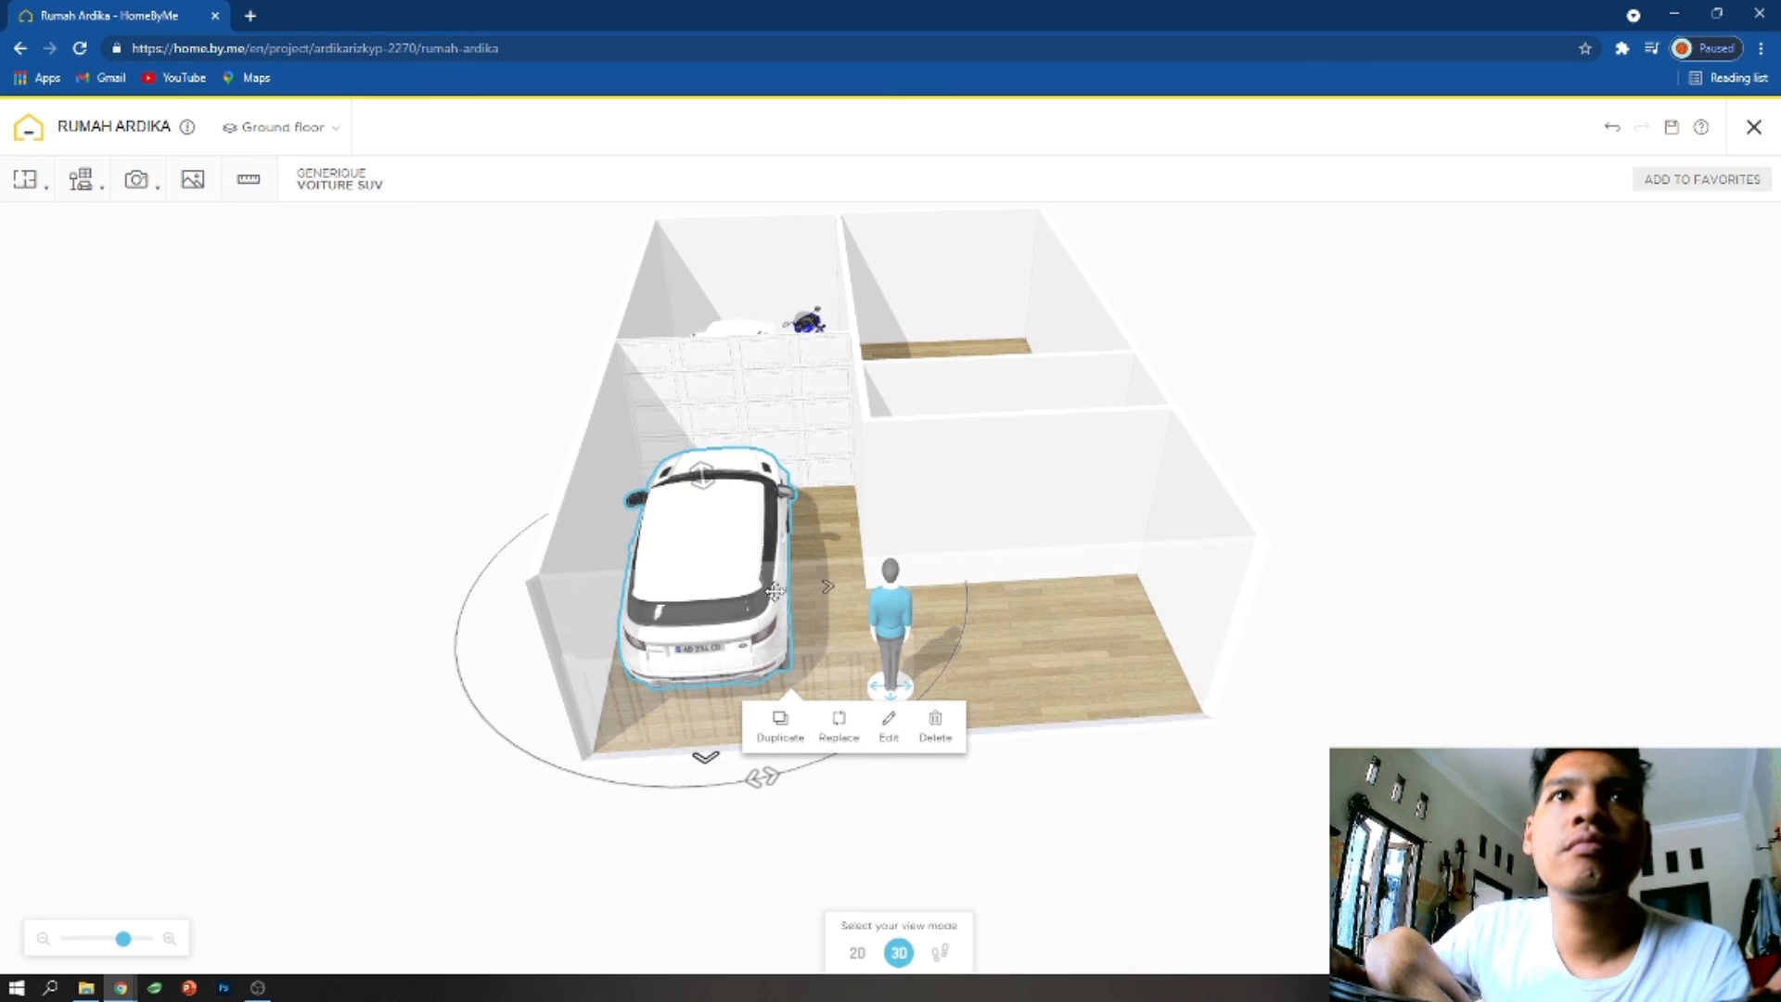
- Delete the redrawn outer wall in the 2D plan and check the Celina gate in 3D
left_click(857, 953)
left_click(939, 661)
key("Delete")
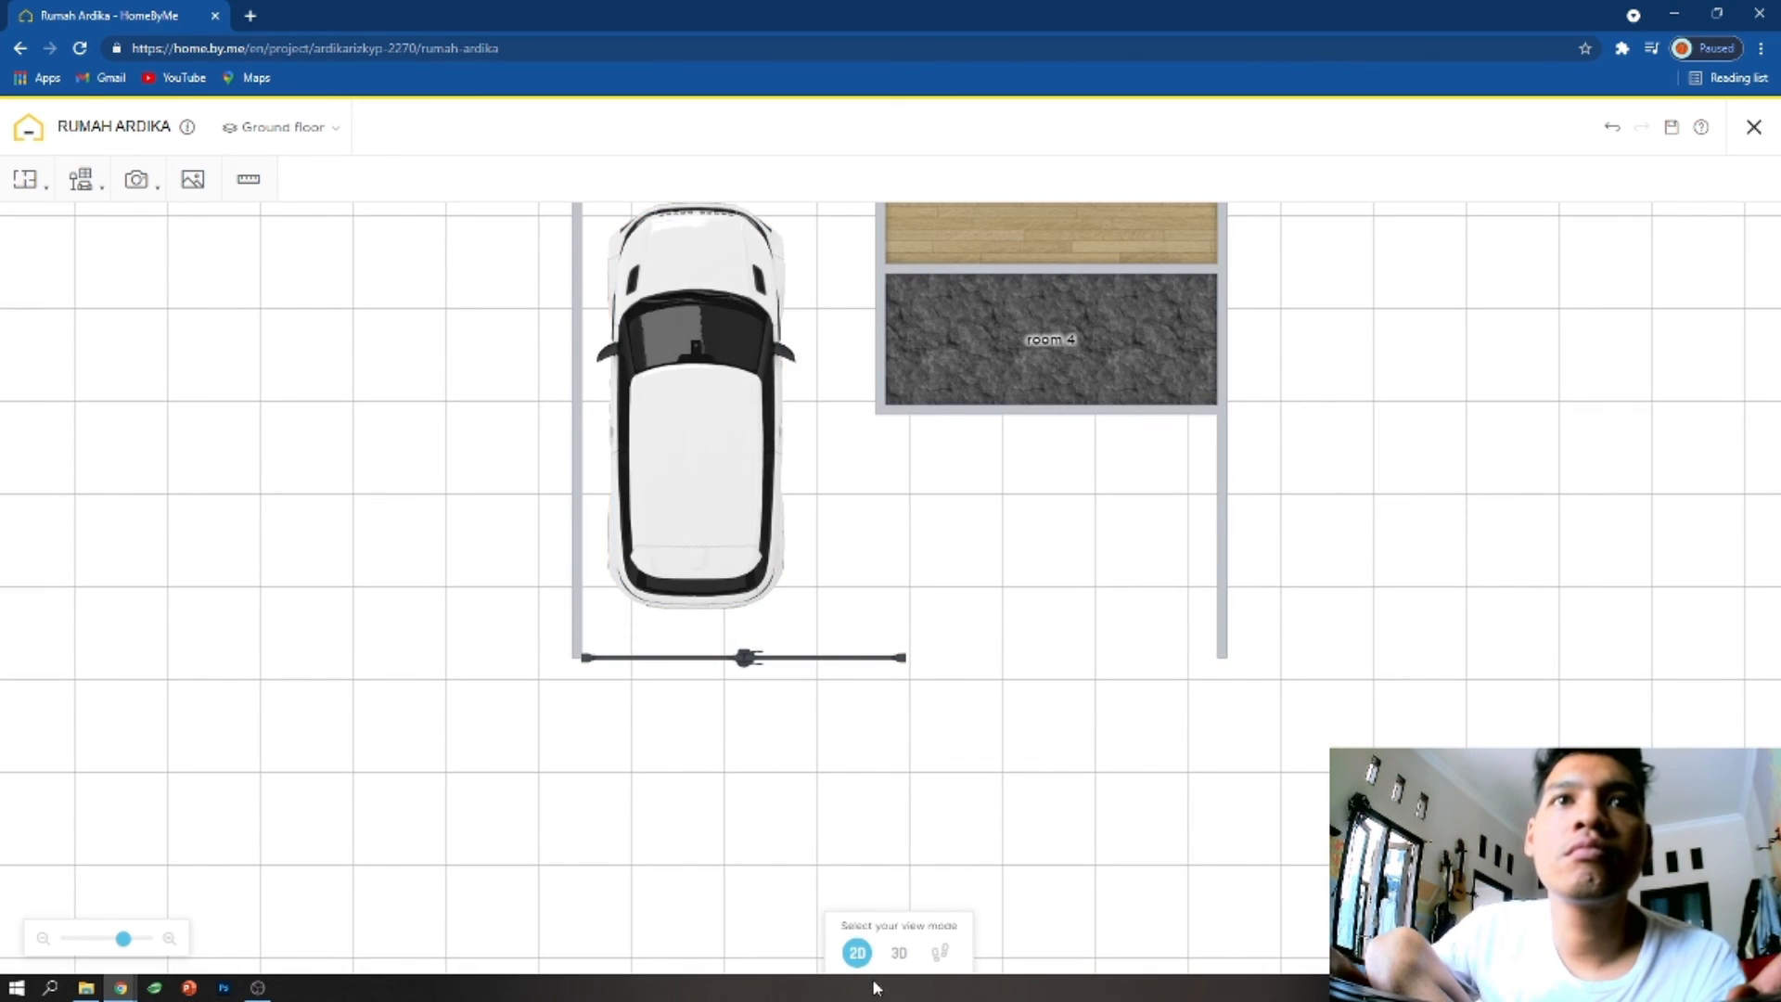
left_click(901, 955)
left_click_drag(951, 626, 835, 679)
left_click(828, 686)
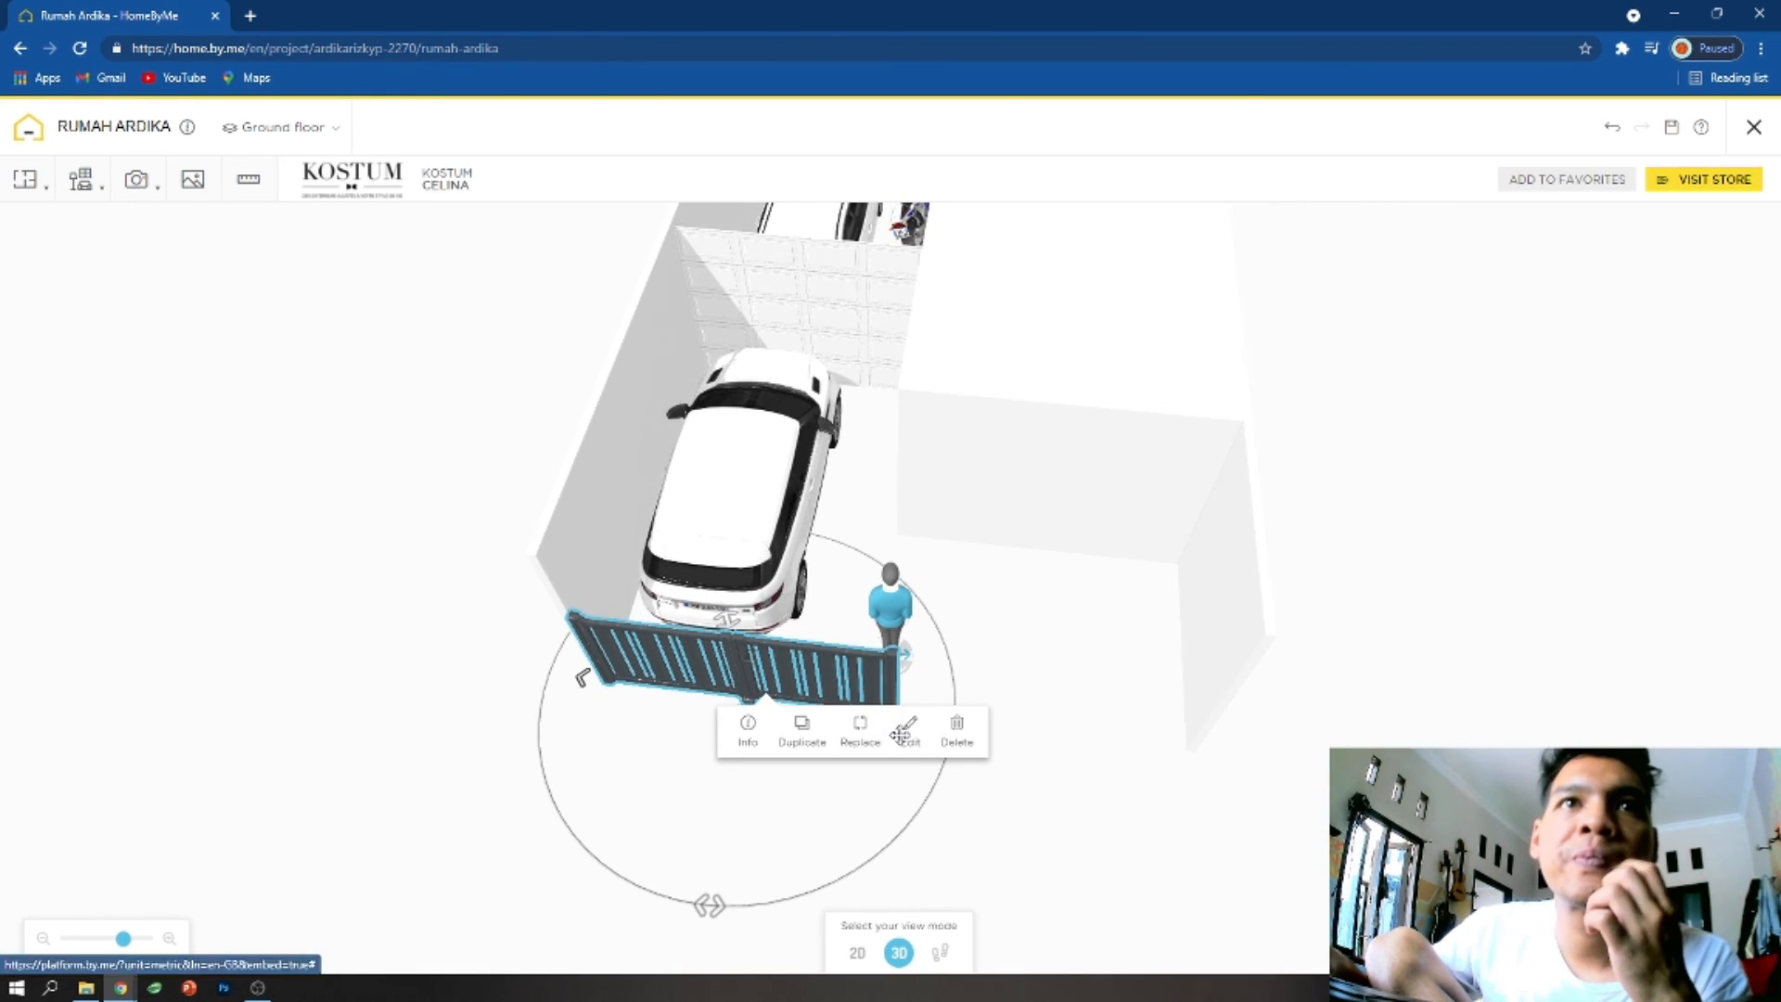